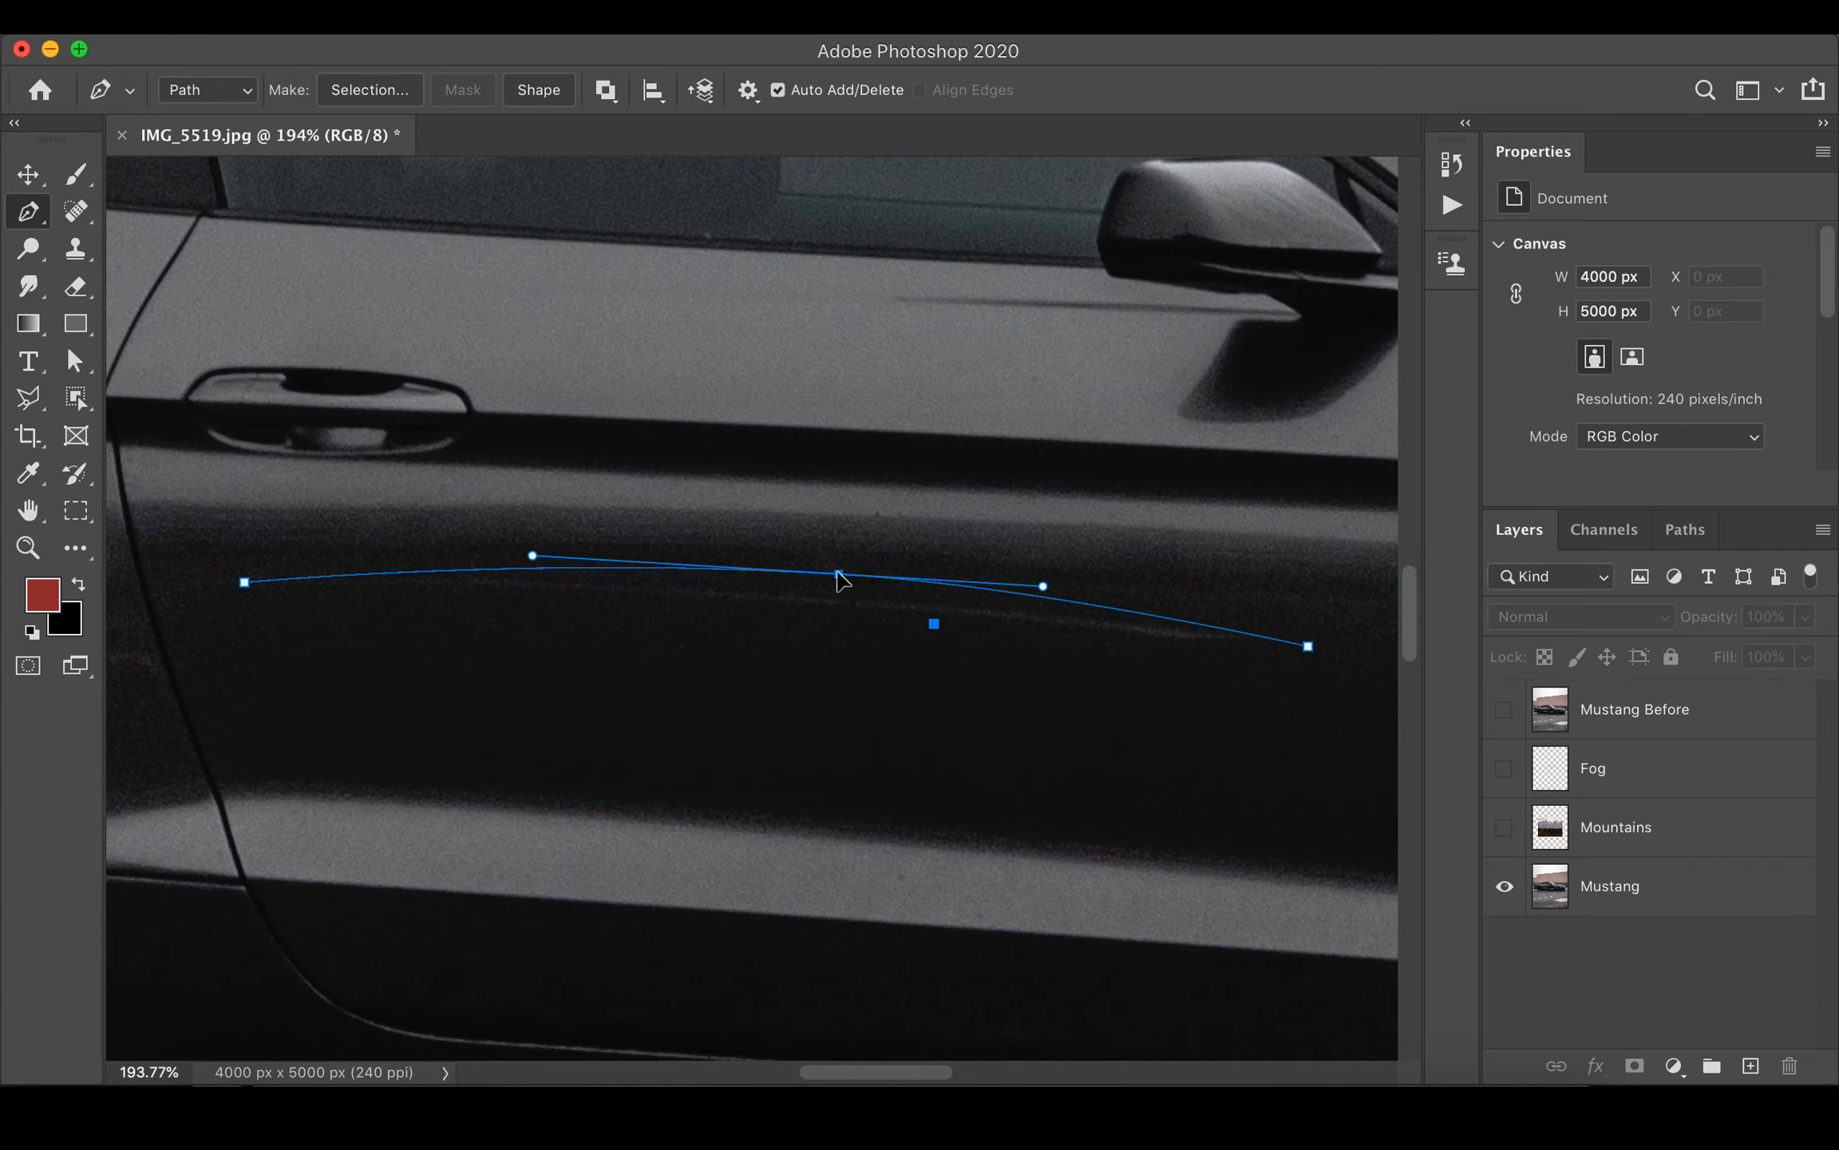
- Trace a closed Pen path around the faint reflection line across the middle of the door and convert it to a selection
click(1154, 618)
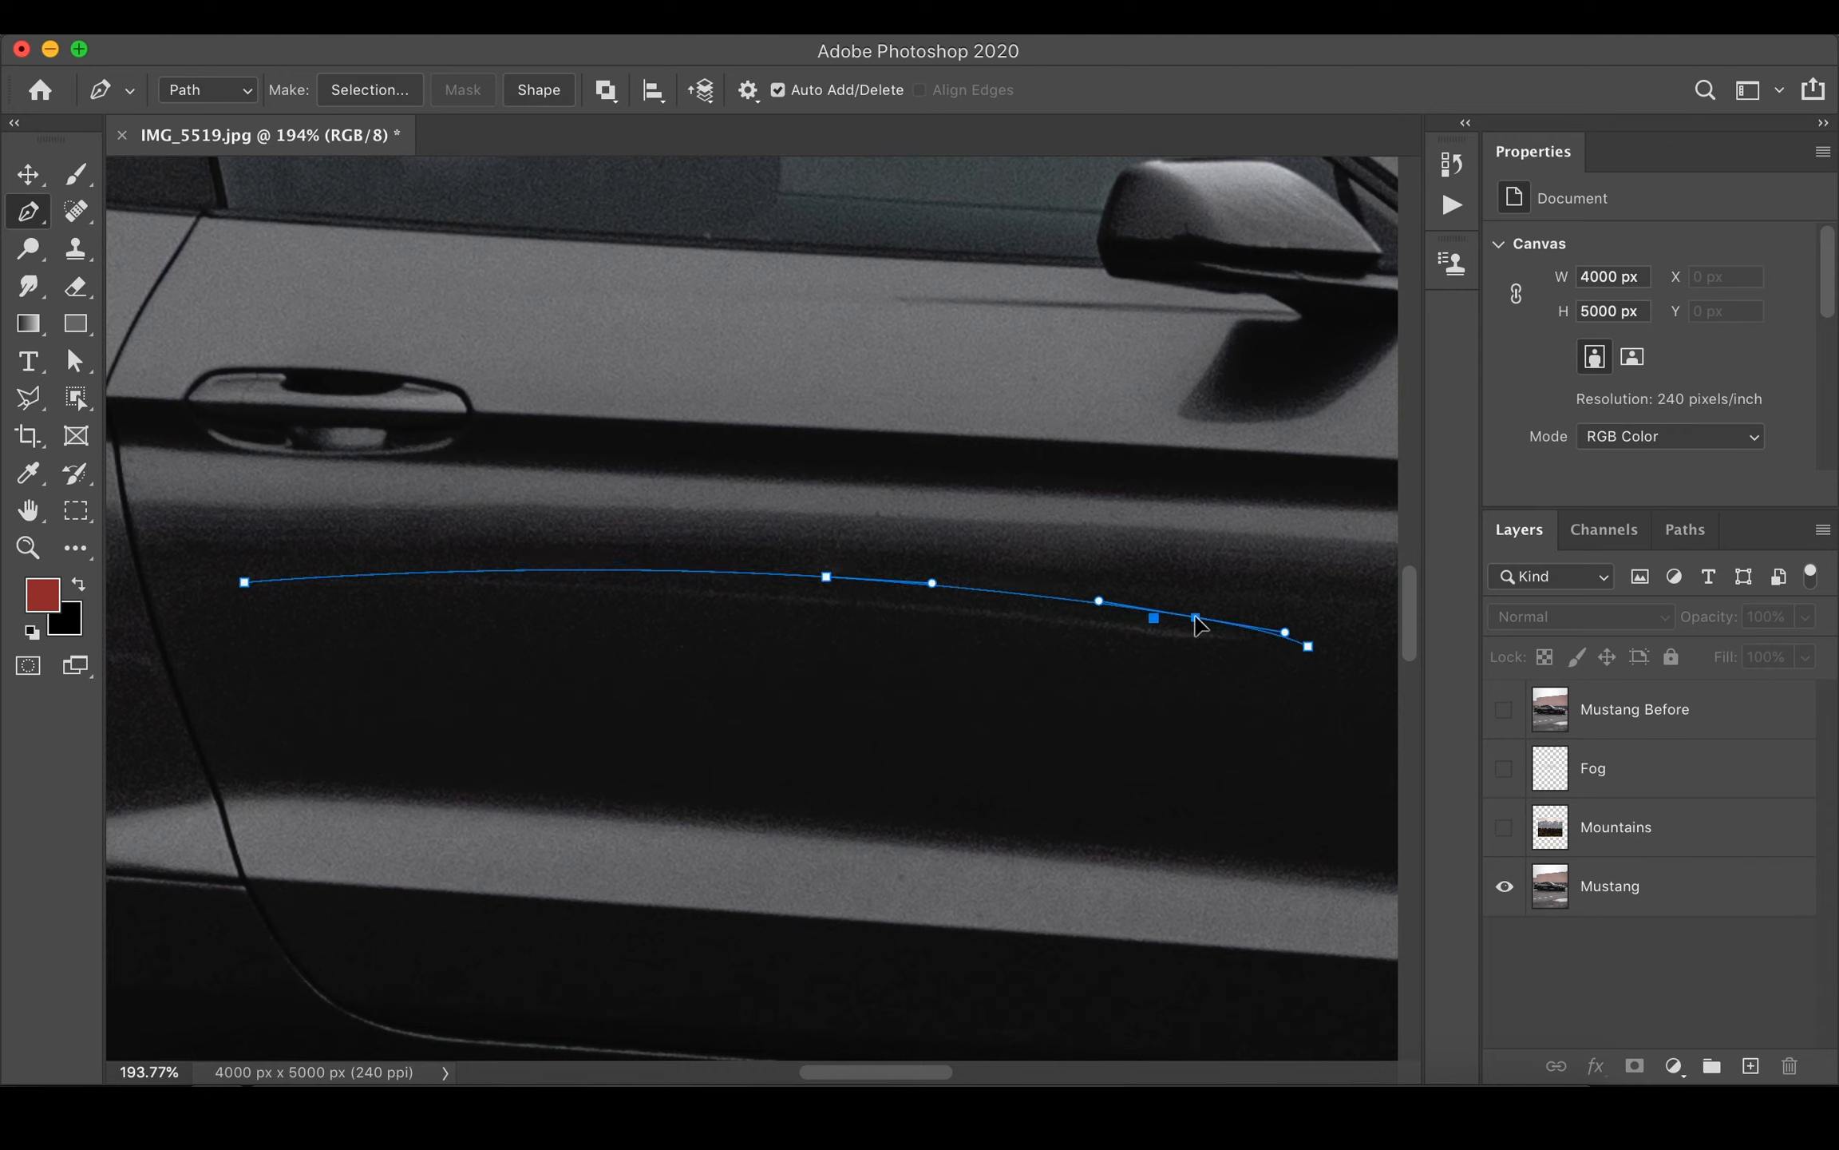
click(598, 627)
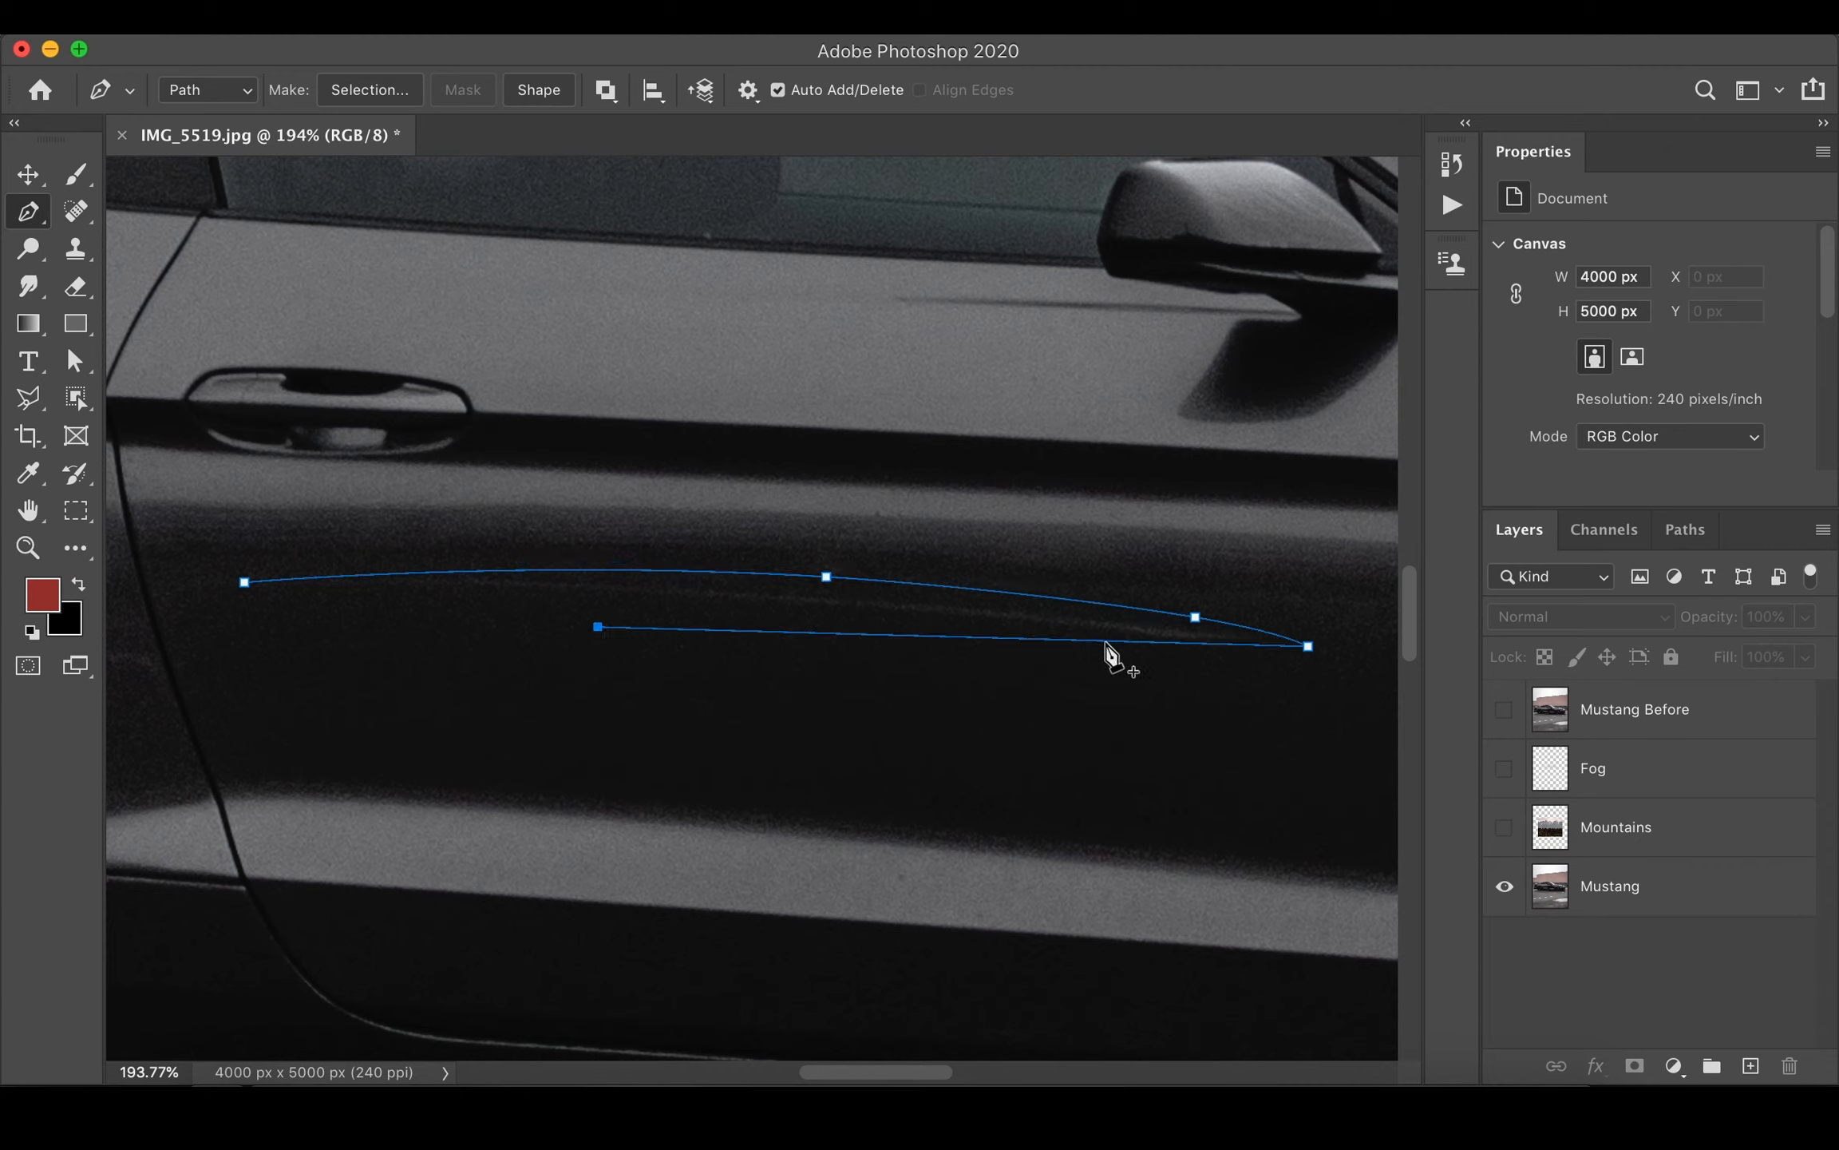
drag(1107, 641, 1117, 653)
drag(838, 633, 842, 617)
drag(598, 627, 486, 599)
key(super+z)
click(477, 571)
click(245, 582)
key(super+Return)
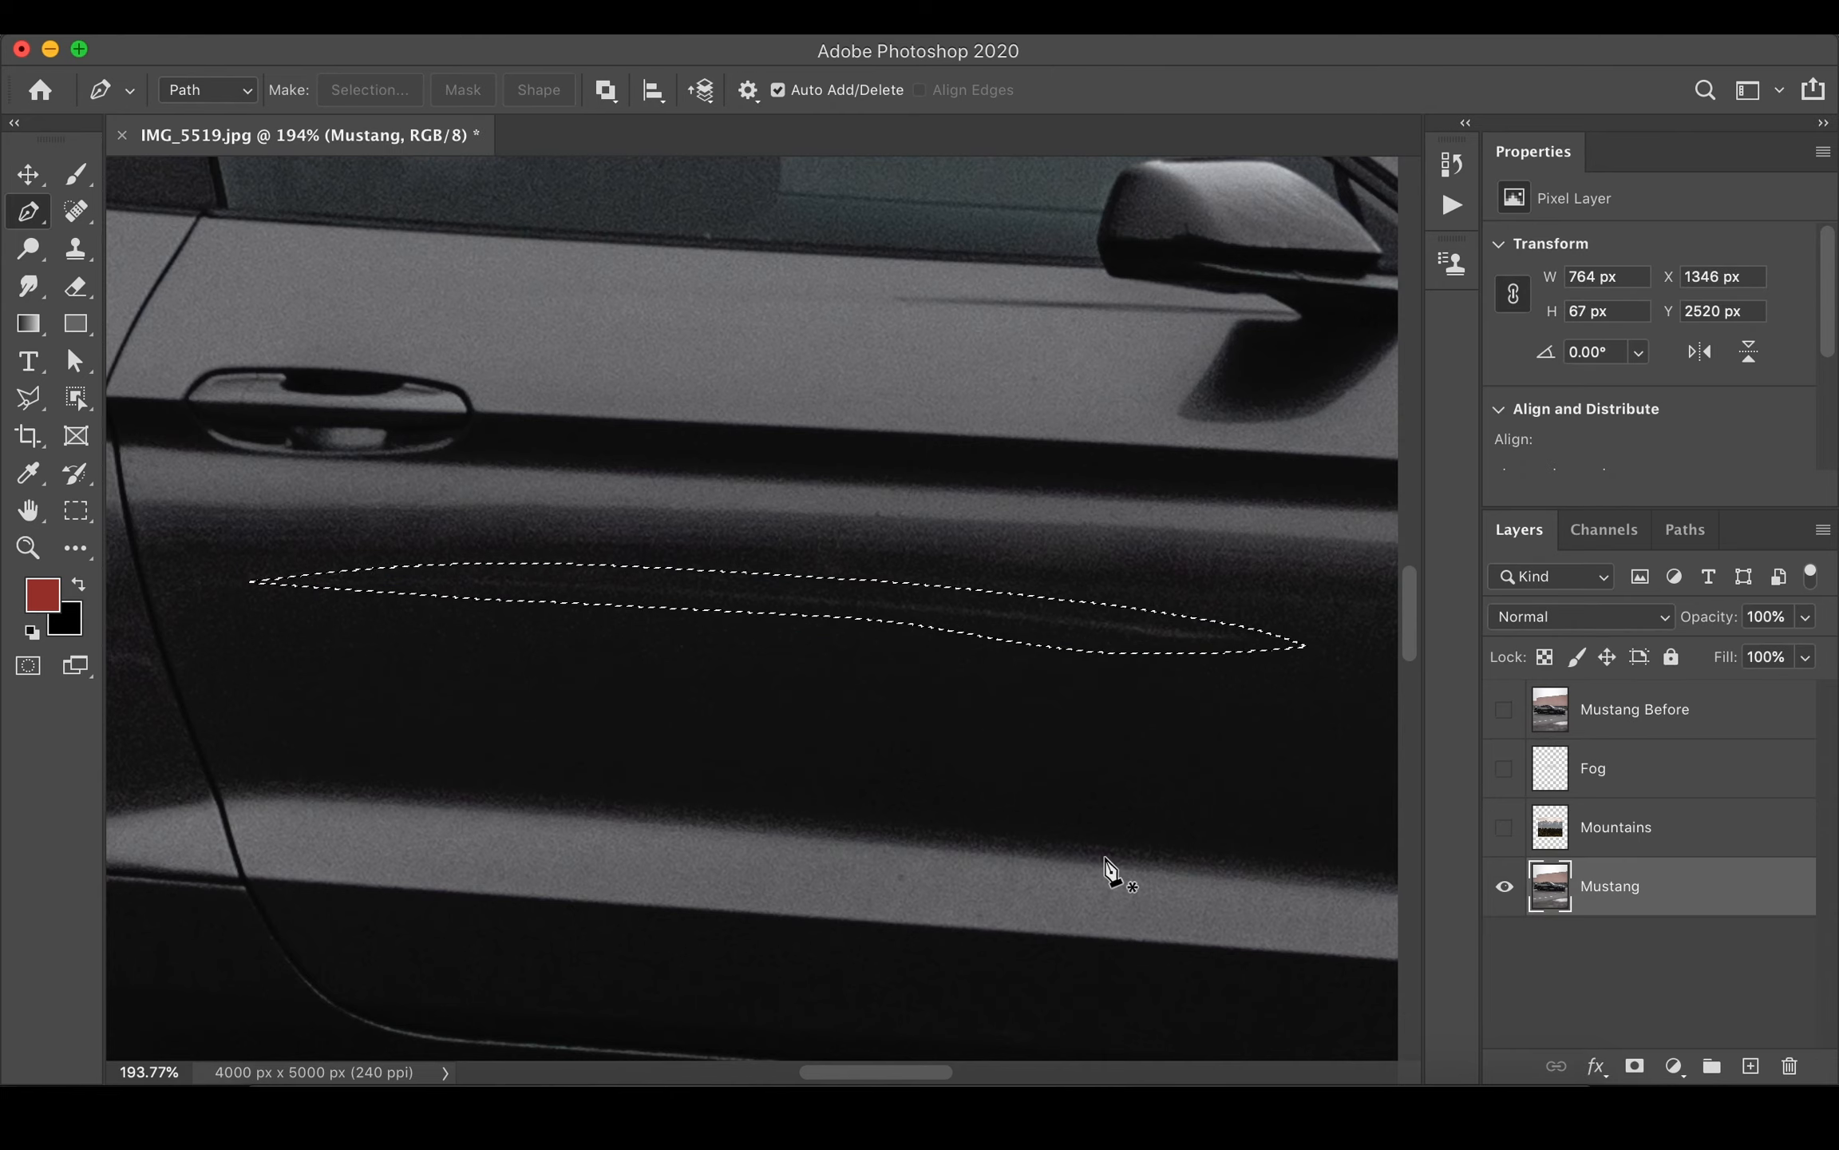
- Fill the selected door reflection with Content-Aware, Normal mode at 100% opacity, and clear the selection
key(shift+BackSpace)
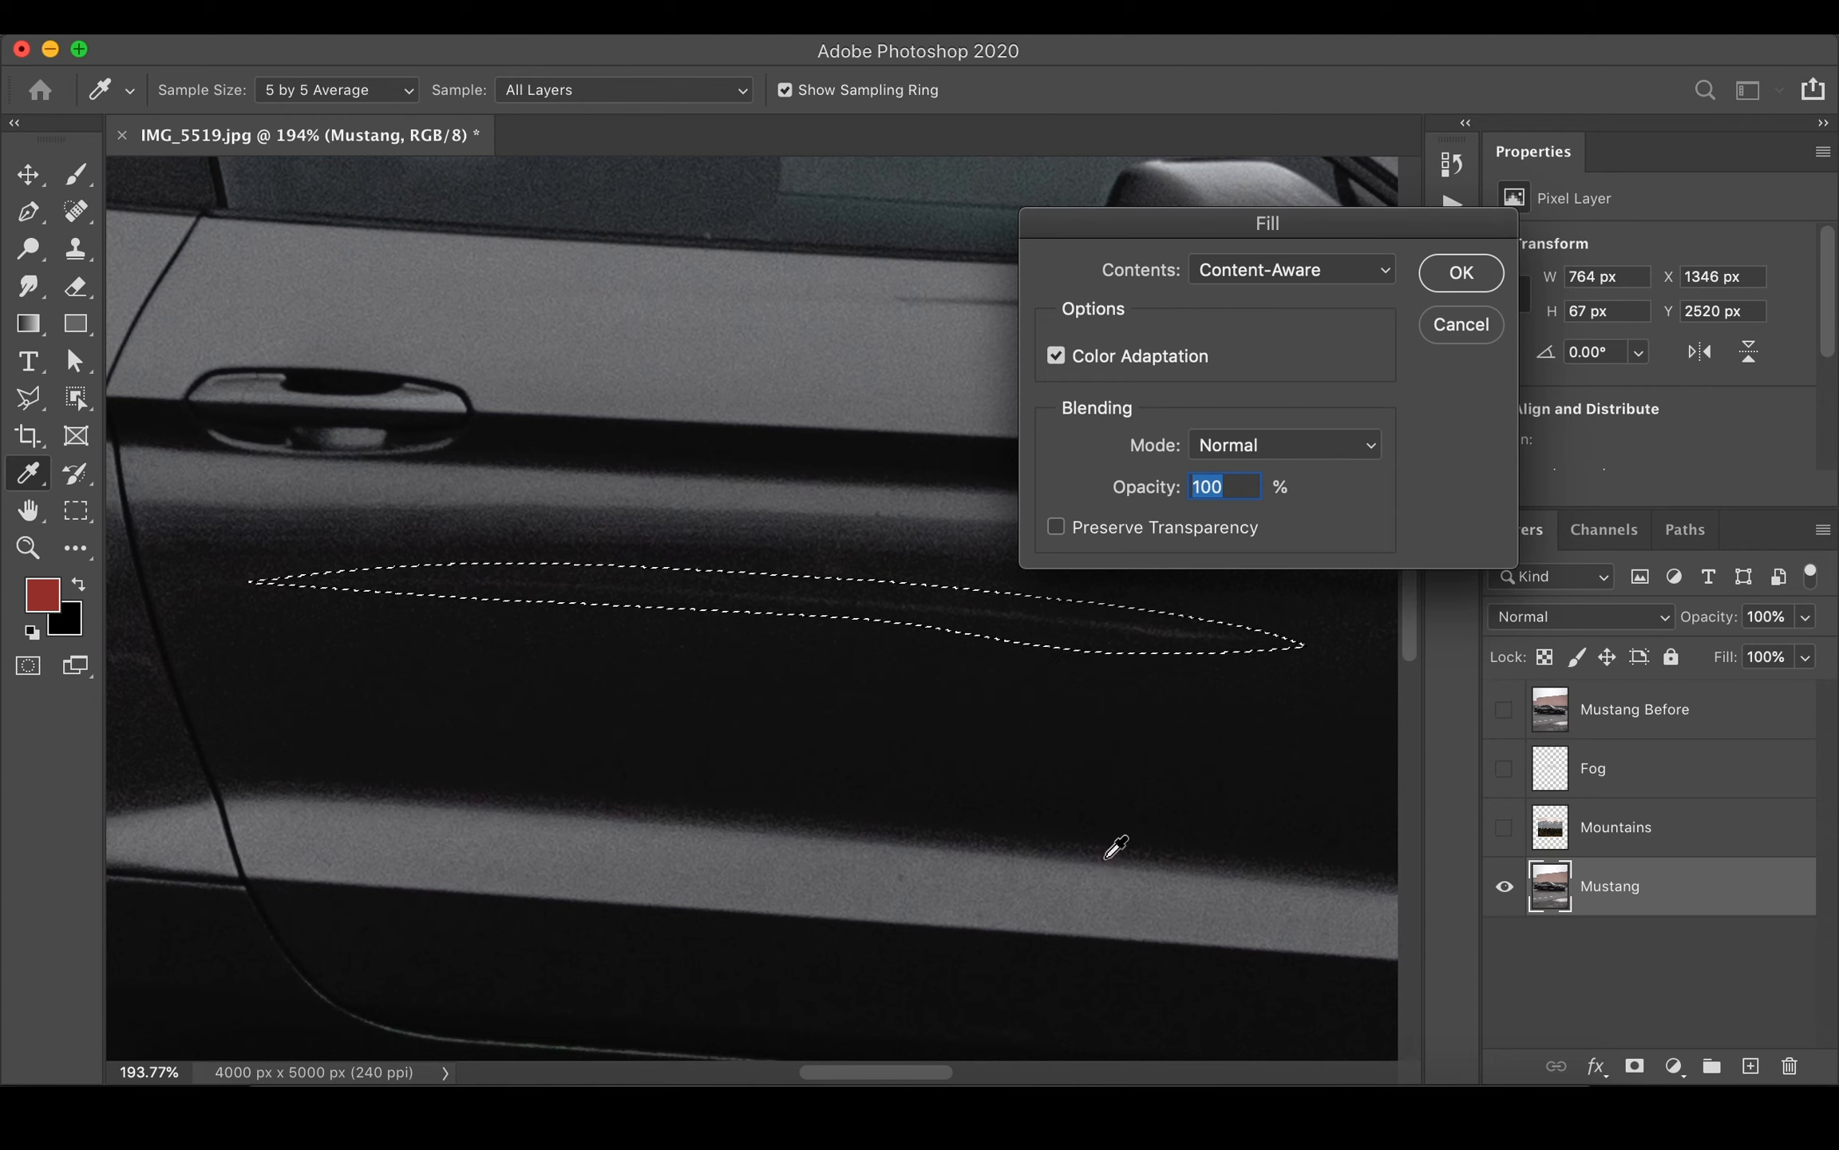
click(1269, 272)
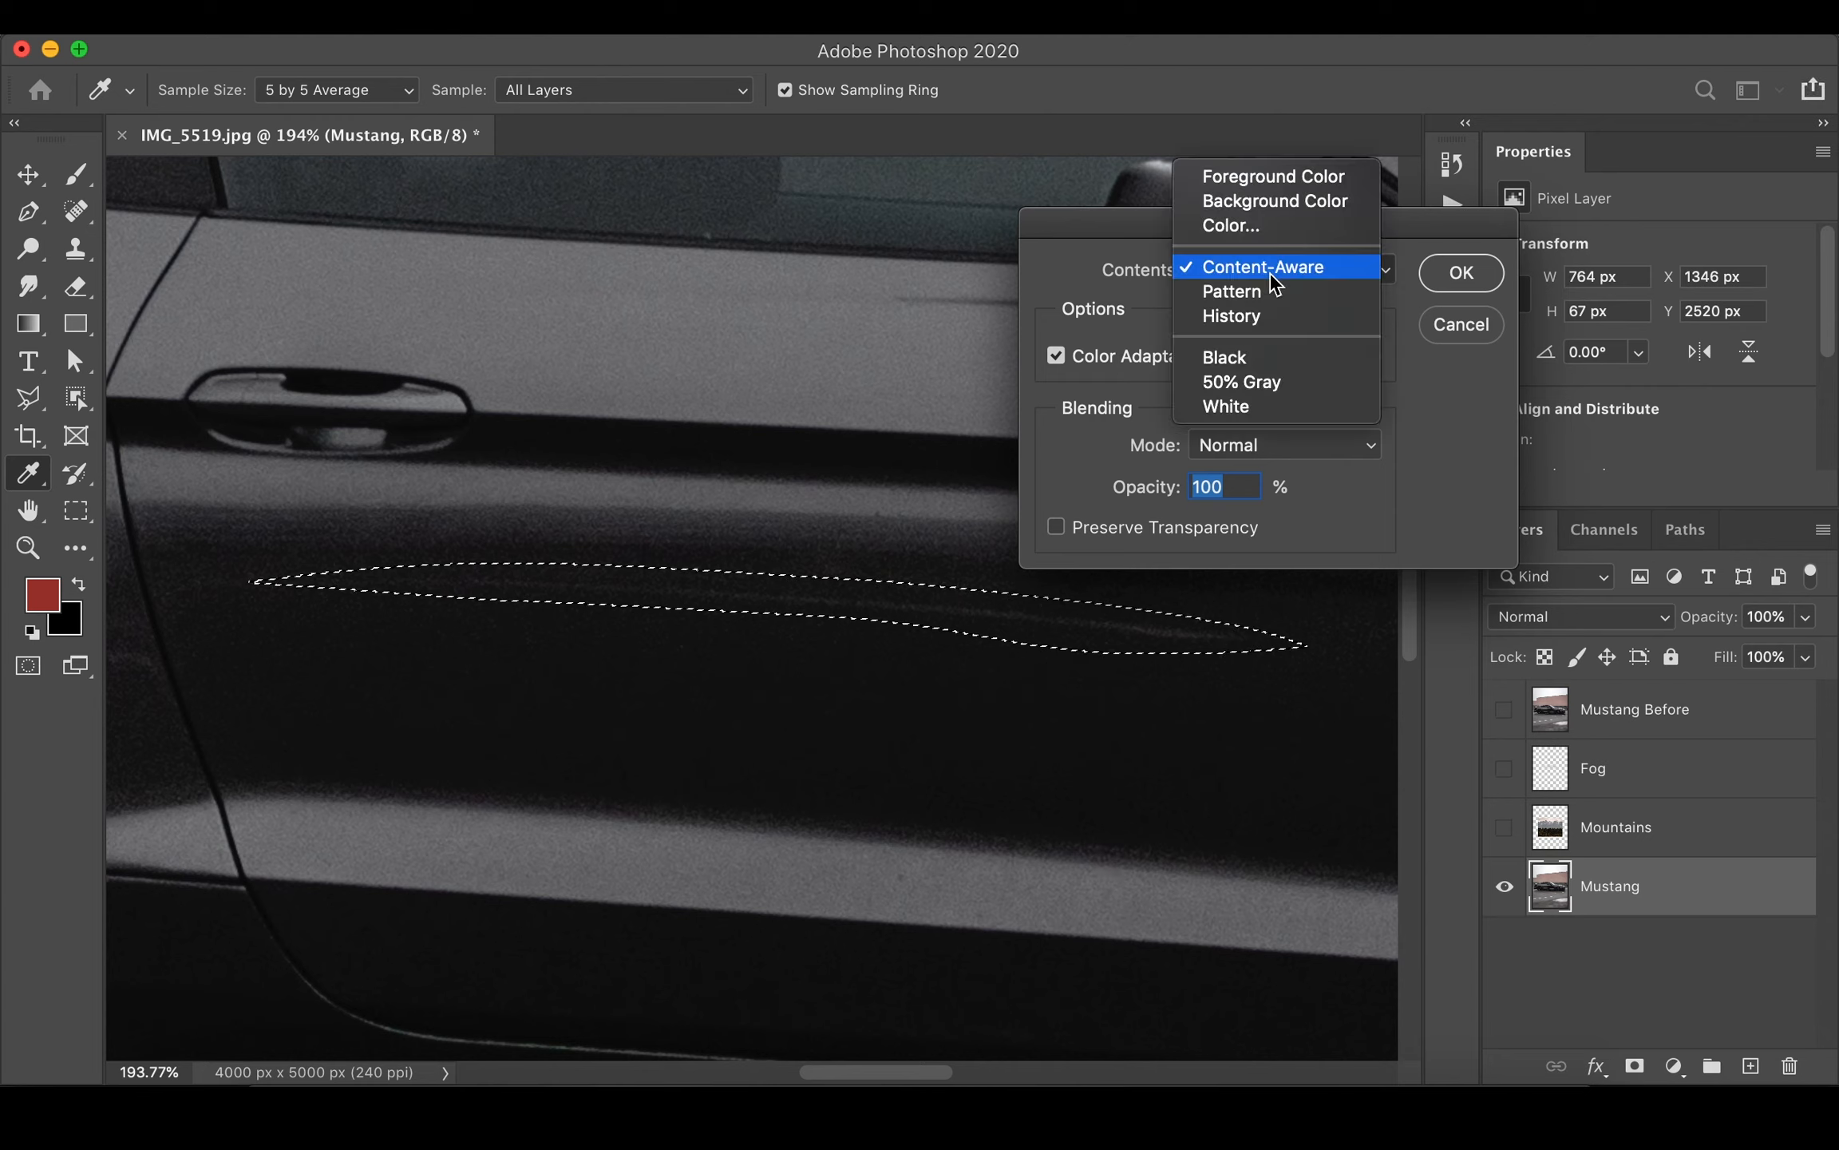
click(1270, 274)
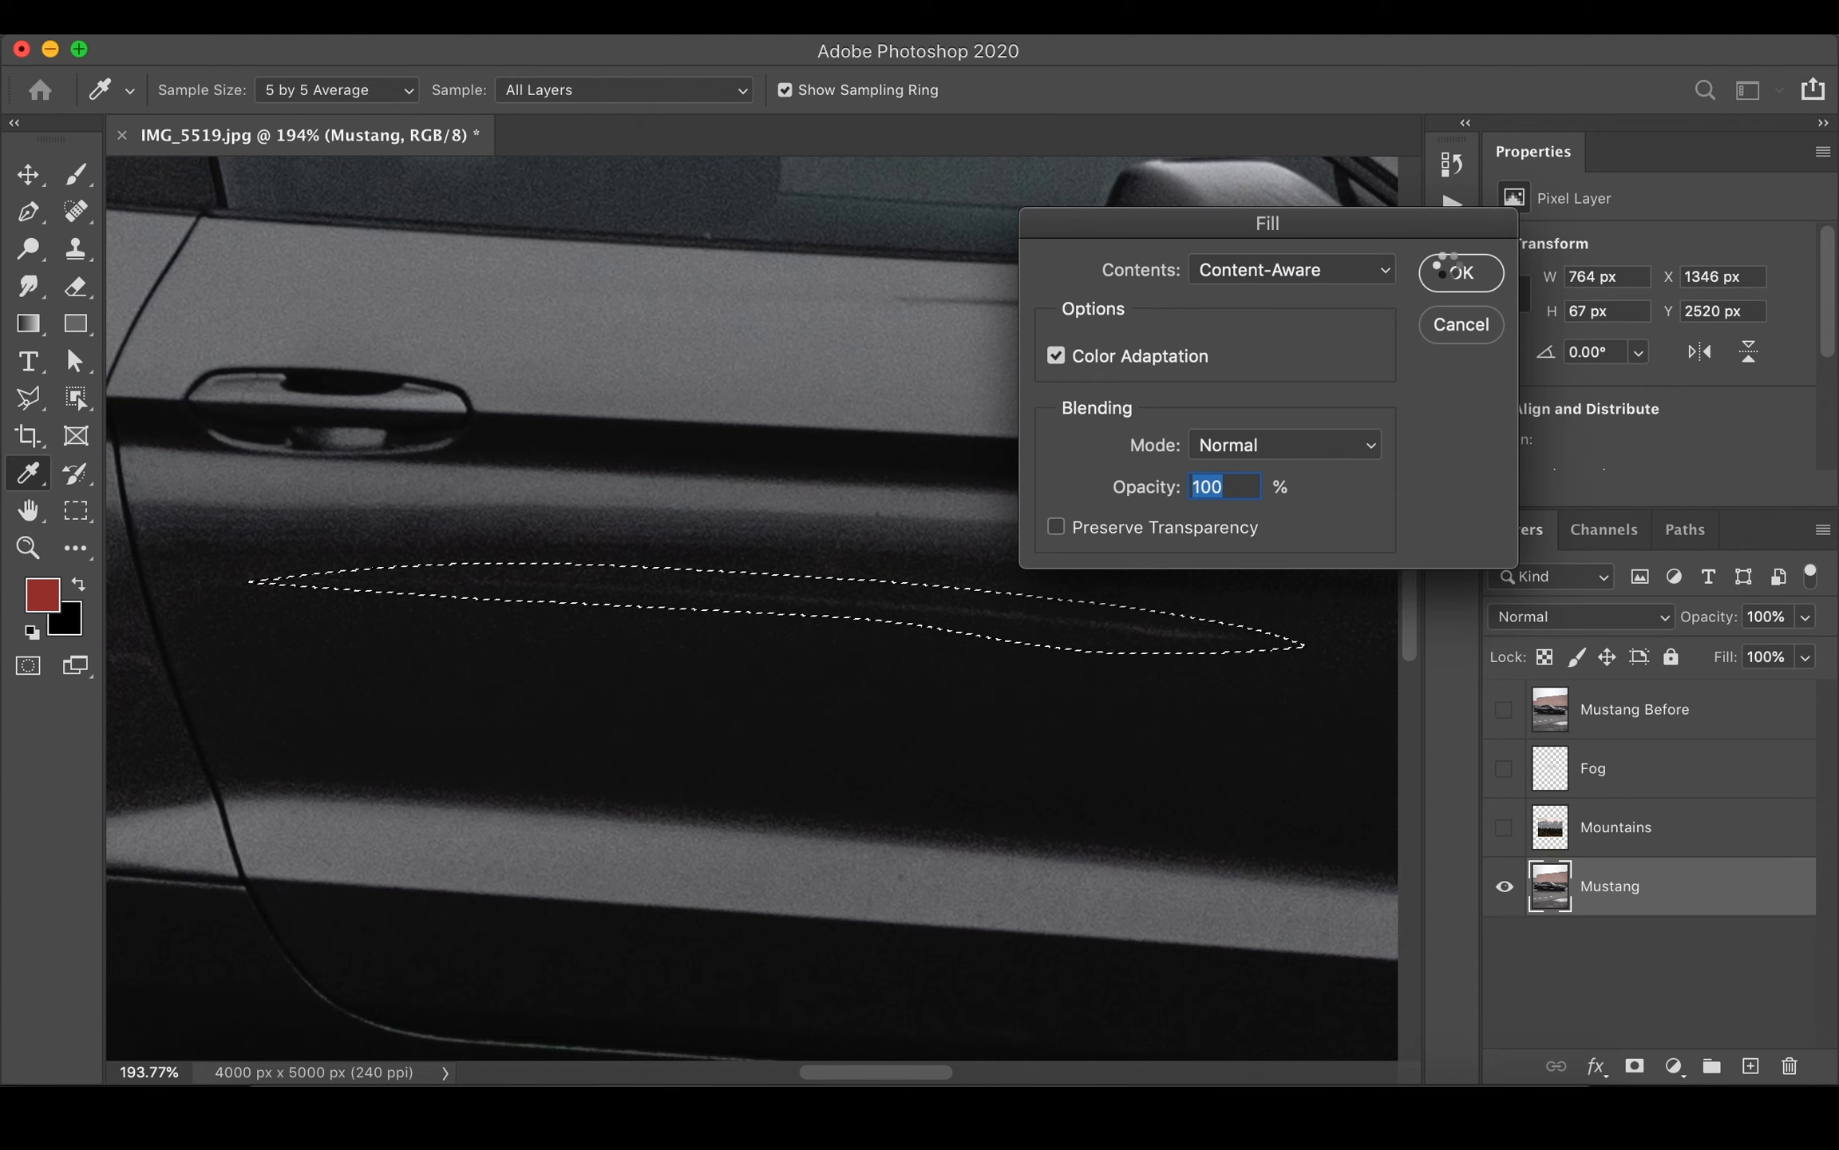
click(1443, 272)
key(ctrl+d)
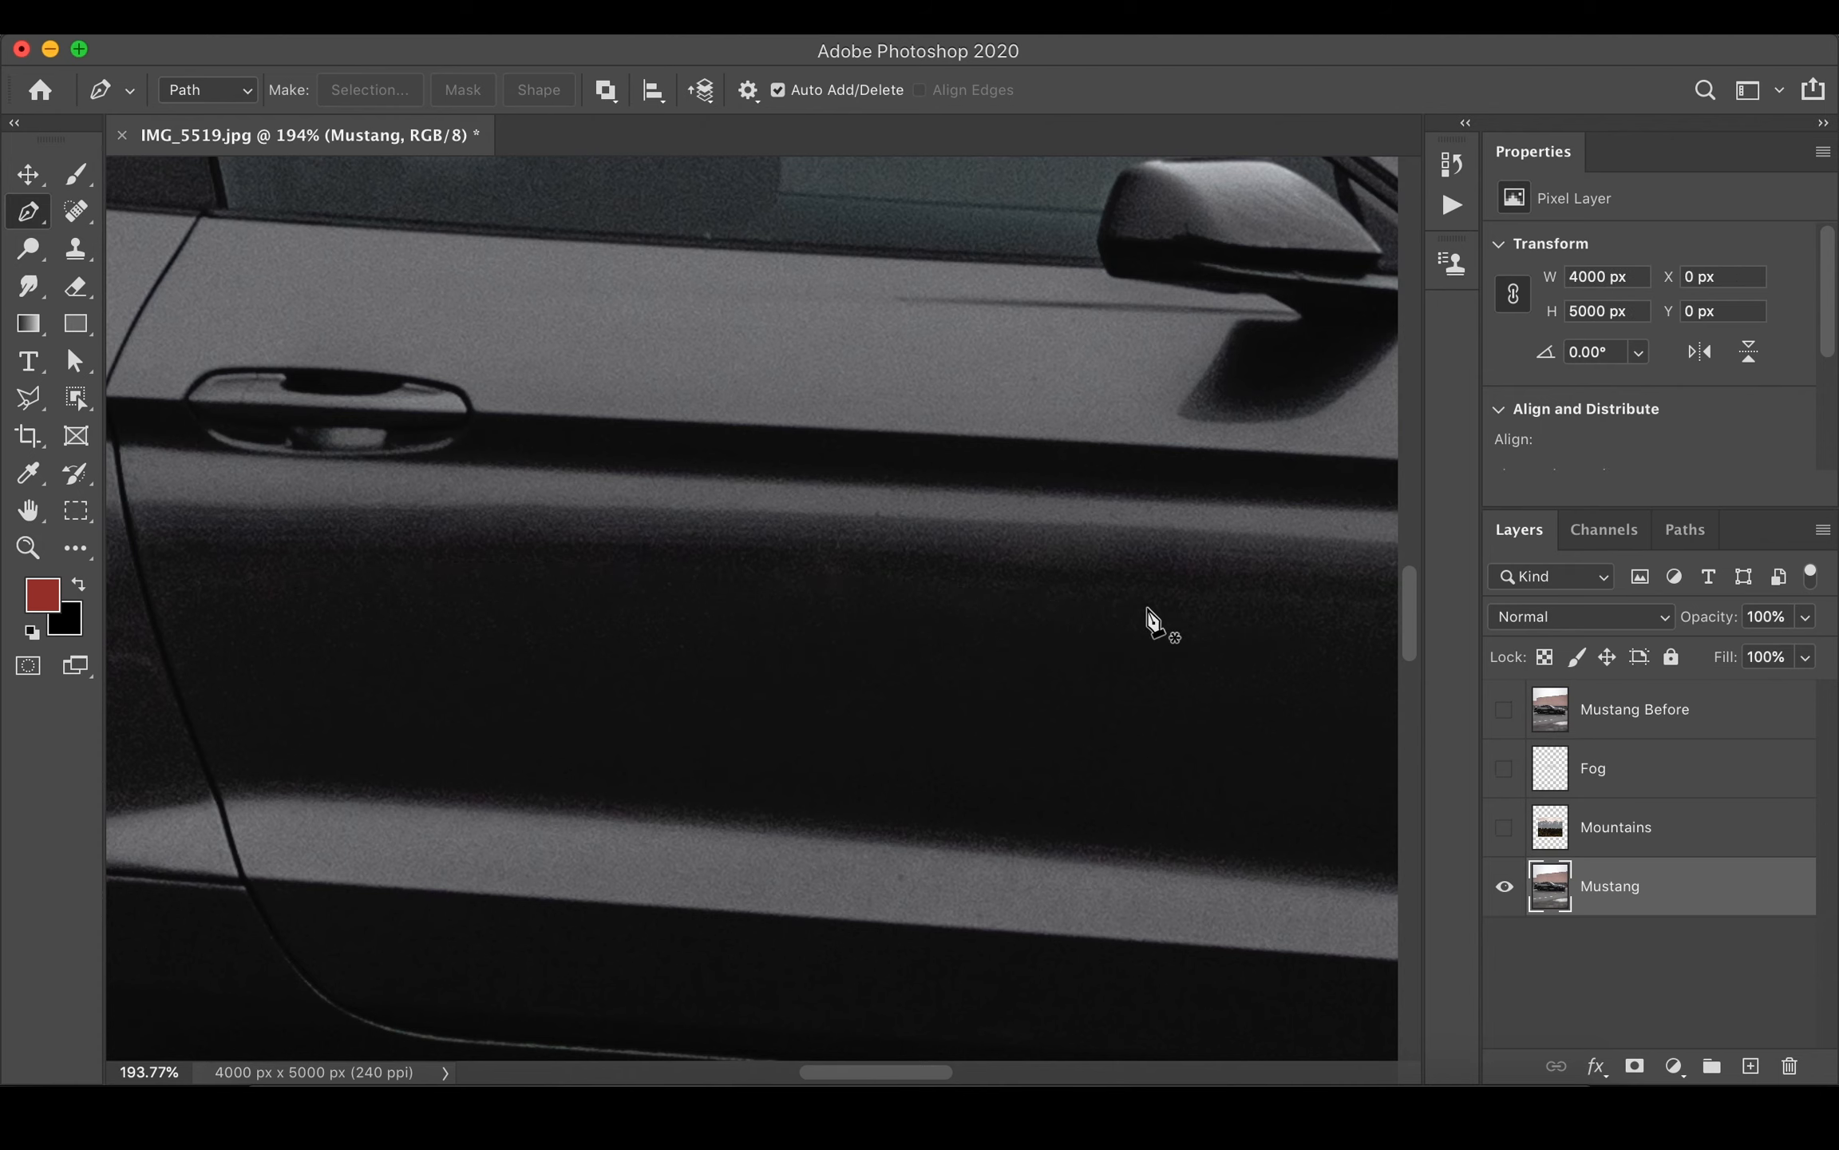
- Trace a closed Pen path around the diagonal reflection between the rear wheel arch and the door seam, and make it a selection
scroll(1149, 619, up, 5)
click(1076, 524)
click(859, 623)
drag(1012, 559, 983, 512)
click(676, 814)
click(575, 733)
click(704, 623)
click(805, 526)
click(891, 460)
click(965, 434)
click(1023, 443)
click(1055, 445)
click(1093, 483)
drag(1076, 524, 1088, 533)
key(ctrl+Return)
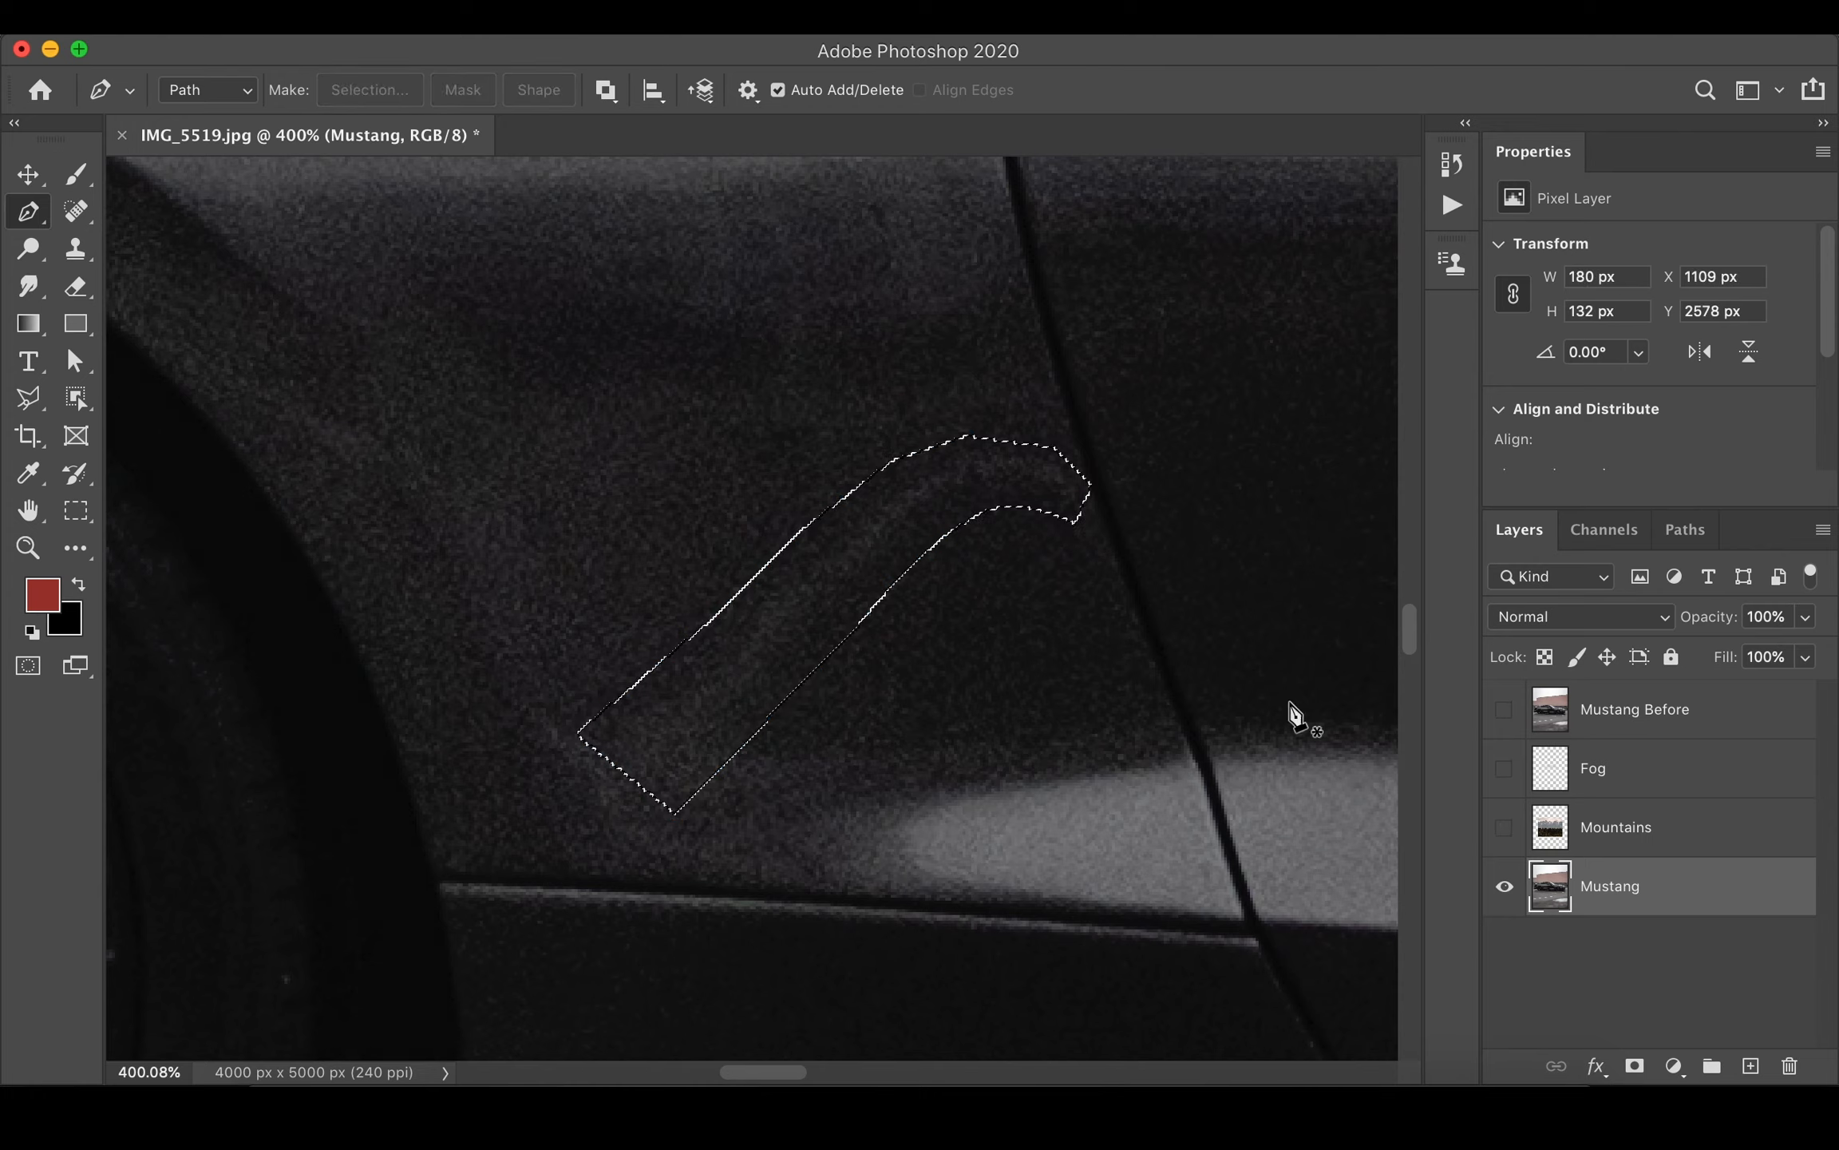
- Content-Aware fill the selected diagonal reflection behind the door seam at 100% opacity and deselect it
key(shift+BackSpace)
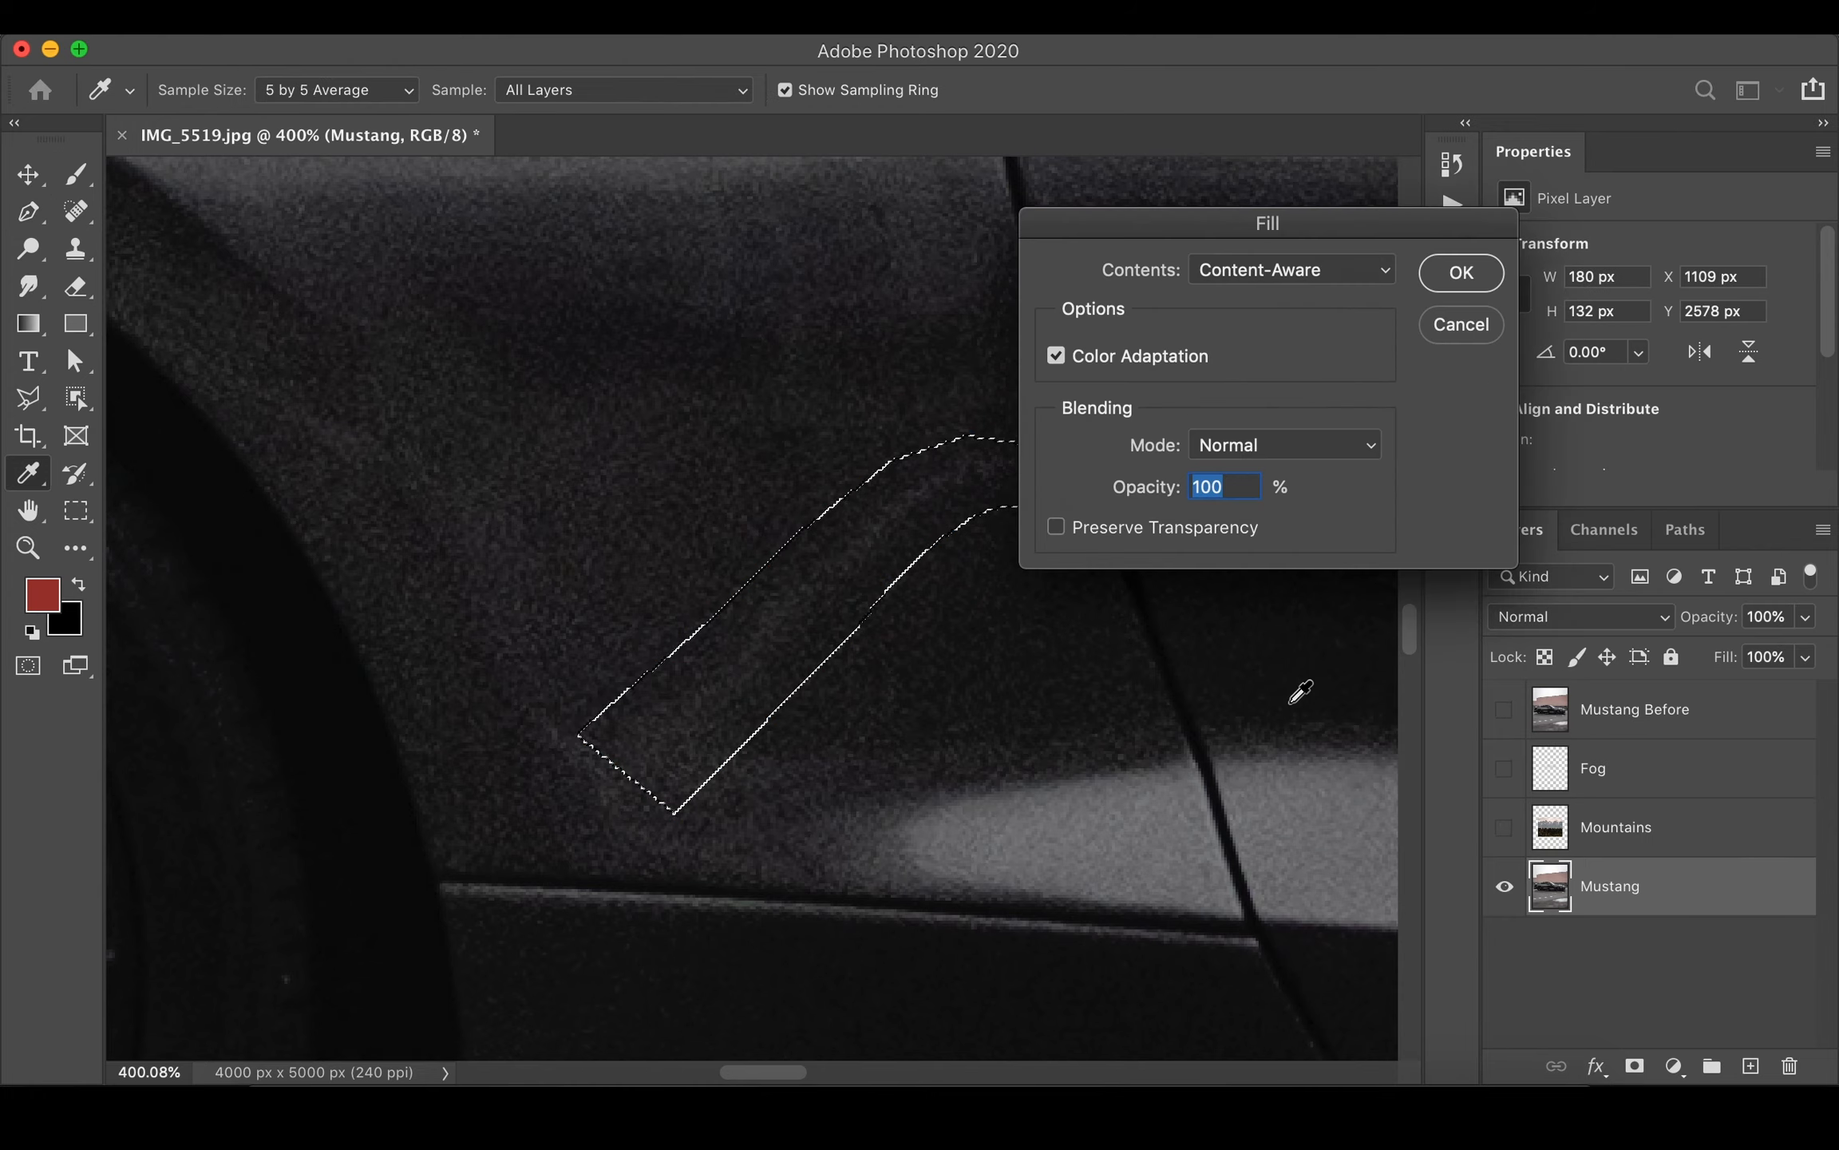
click(1459, 272)
key(ctrl+d)
- Remove the short scratch and the curved light streak on the dark rear bumper with the Spot Healing Brush
alt+scroll(628, 718, down, 5)
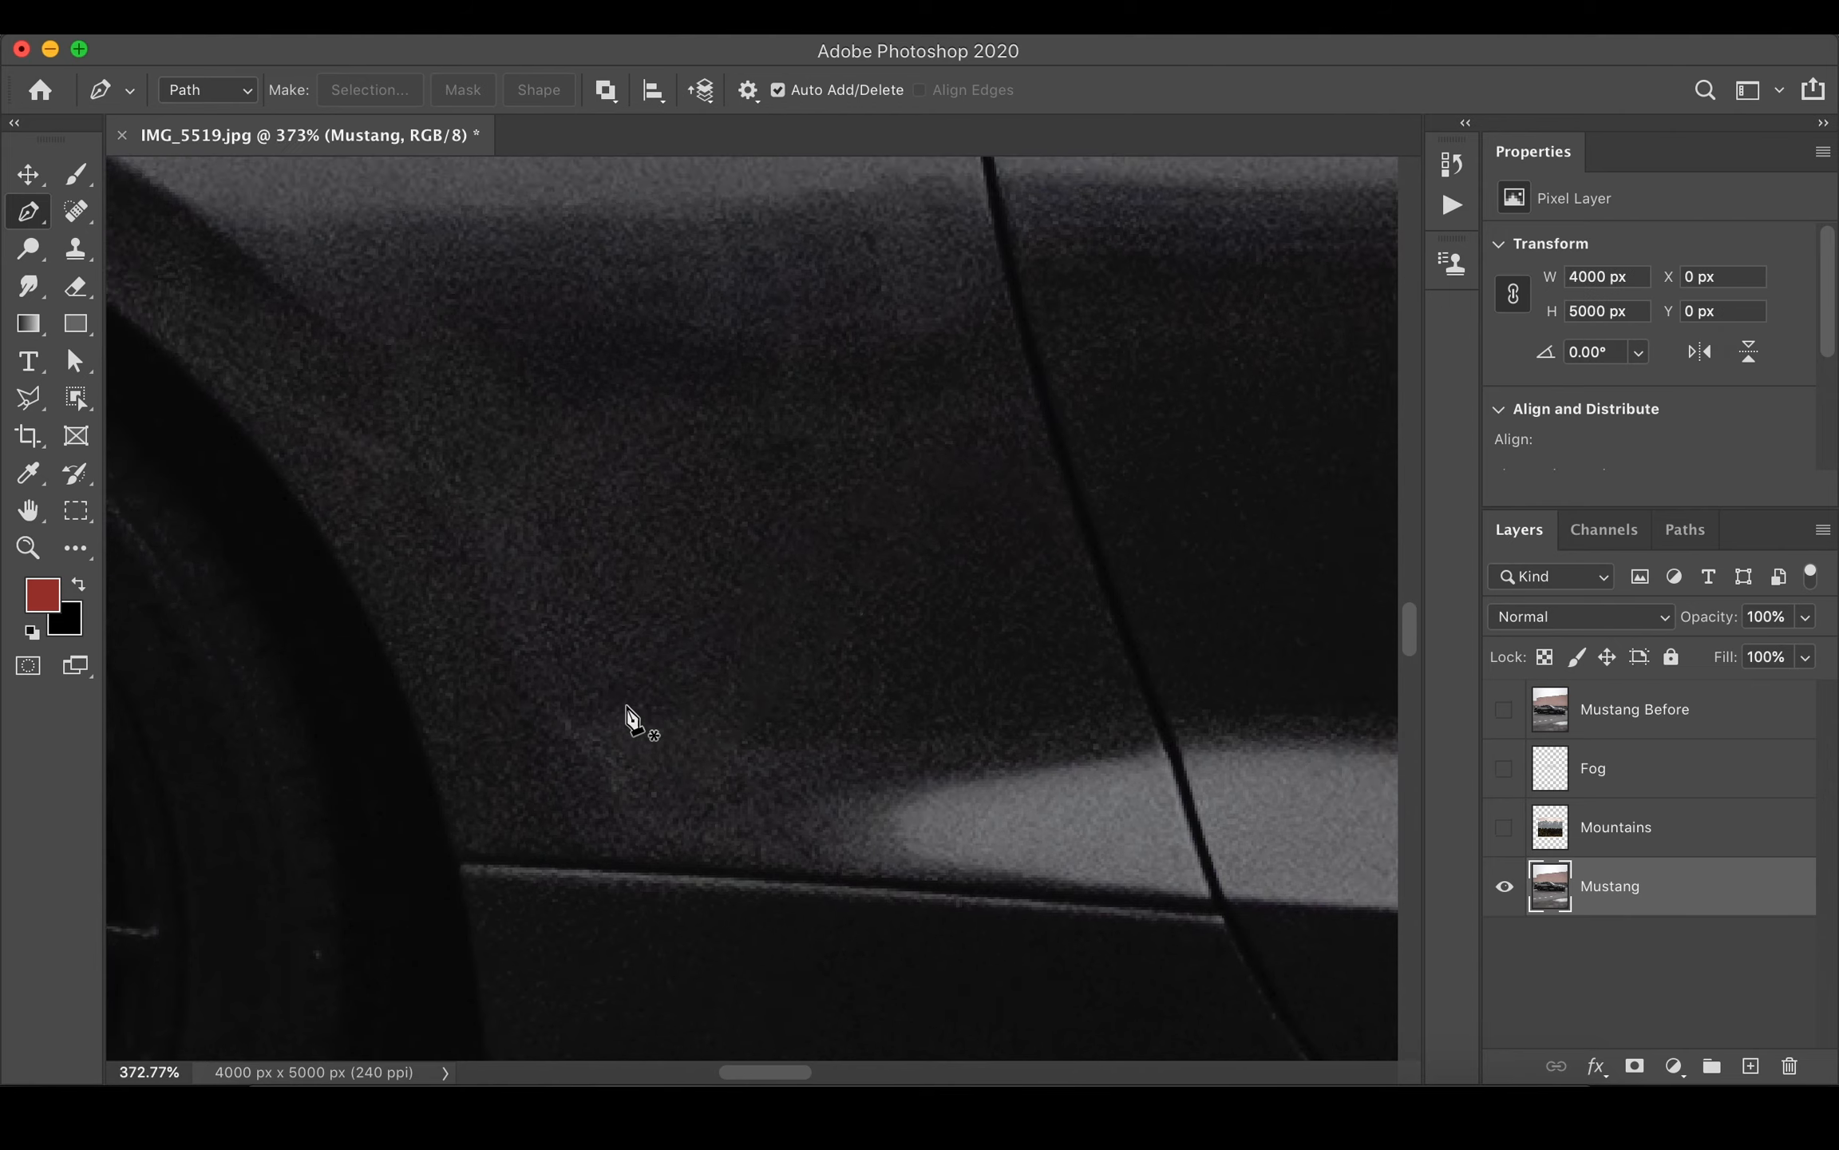
scroll(629, 702, up, 6)
key(j)
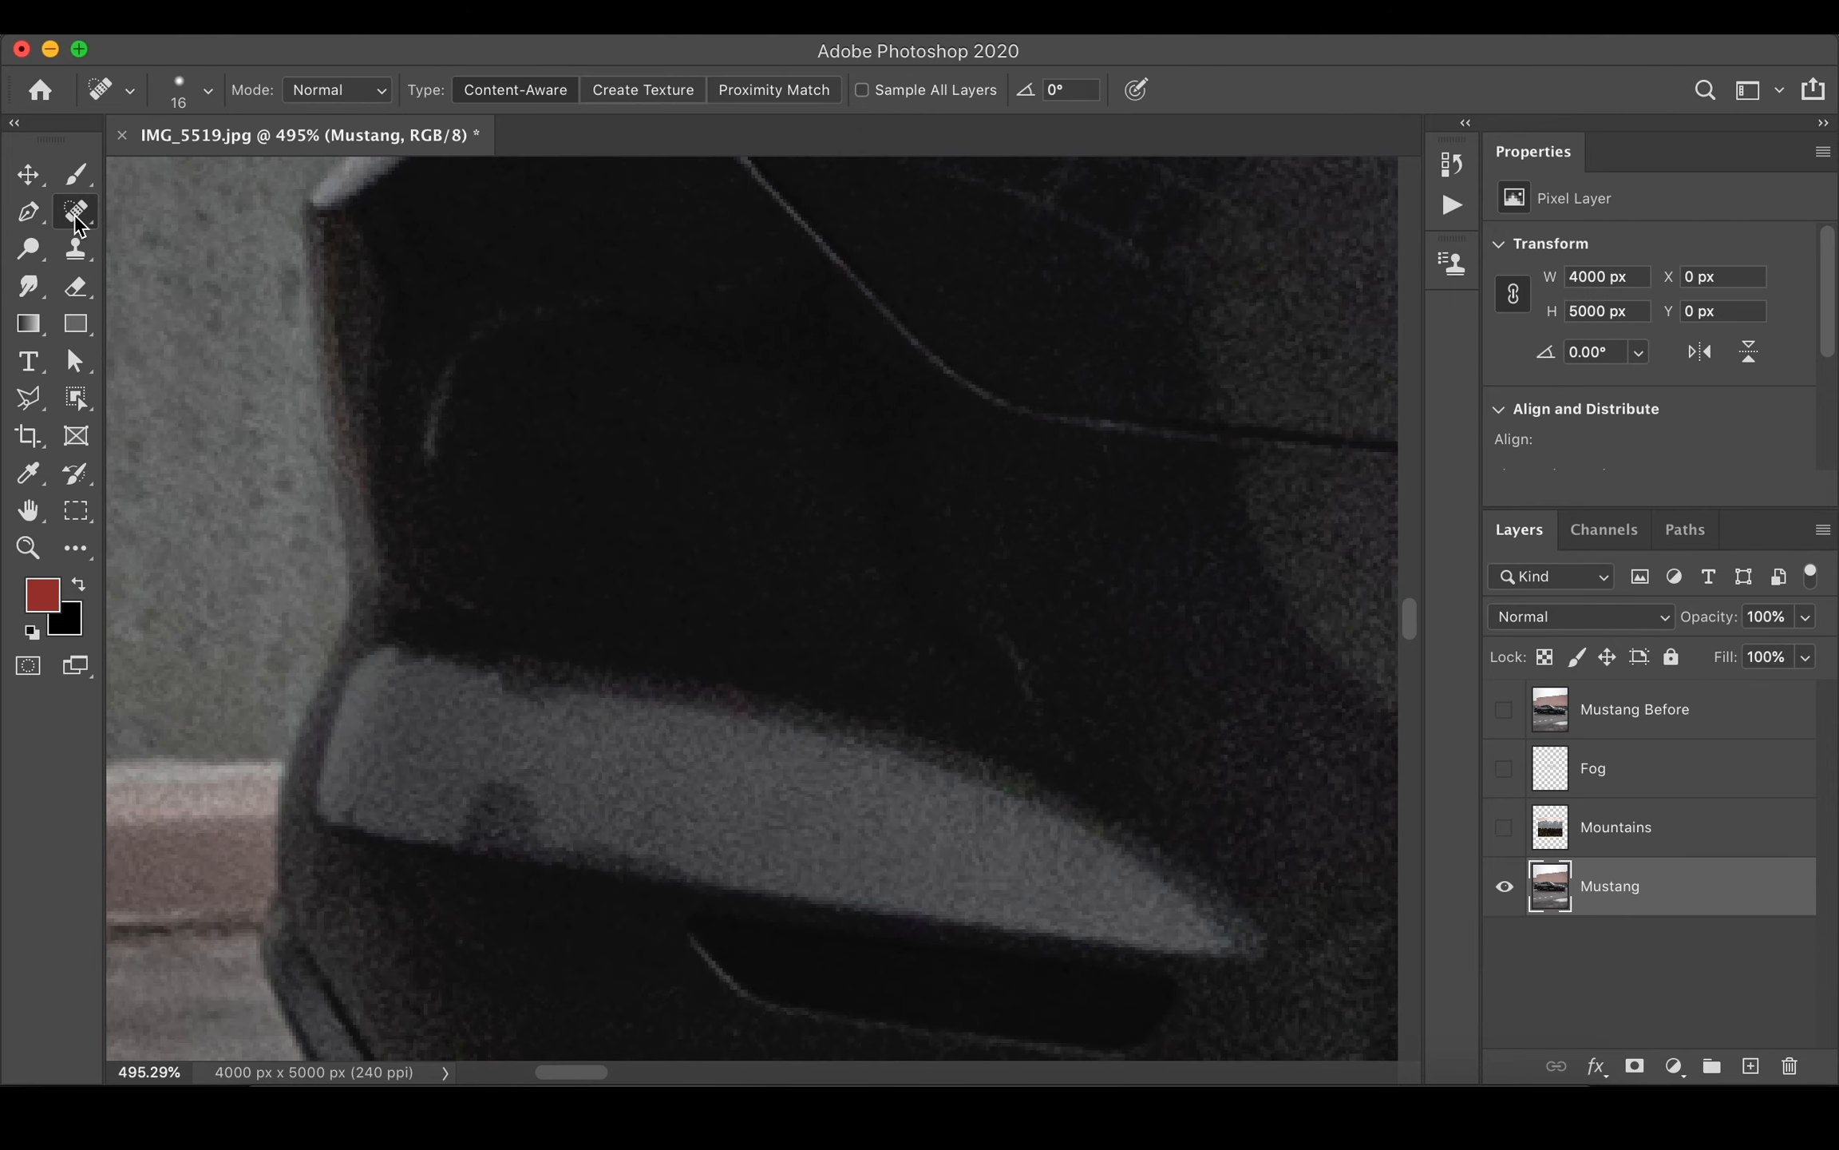
right_click(75, 211)
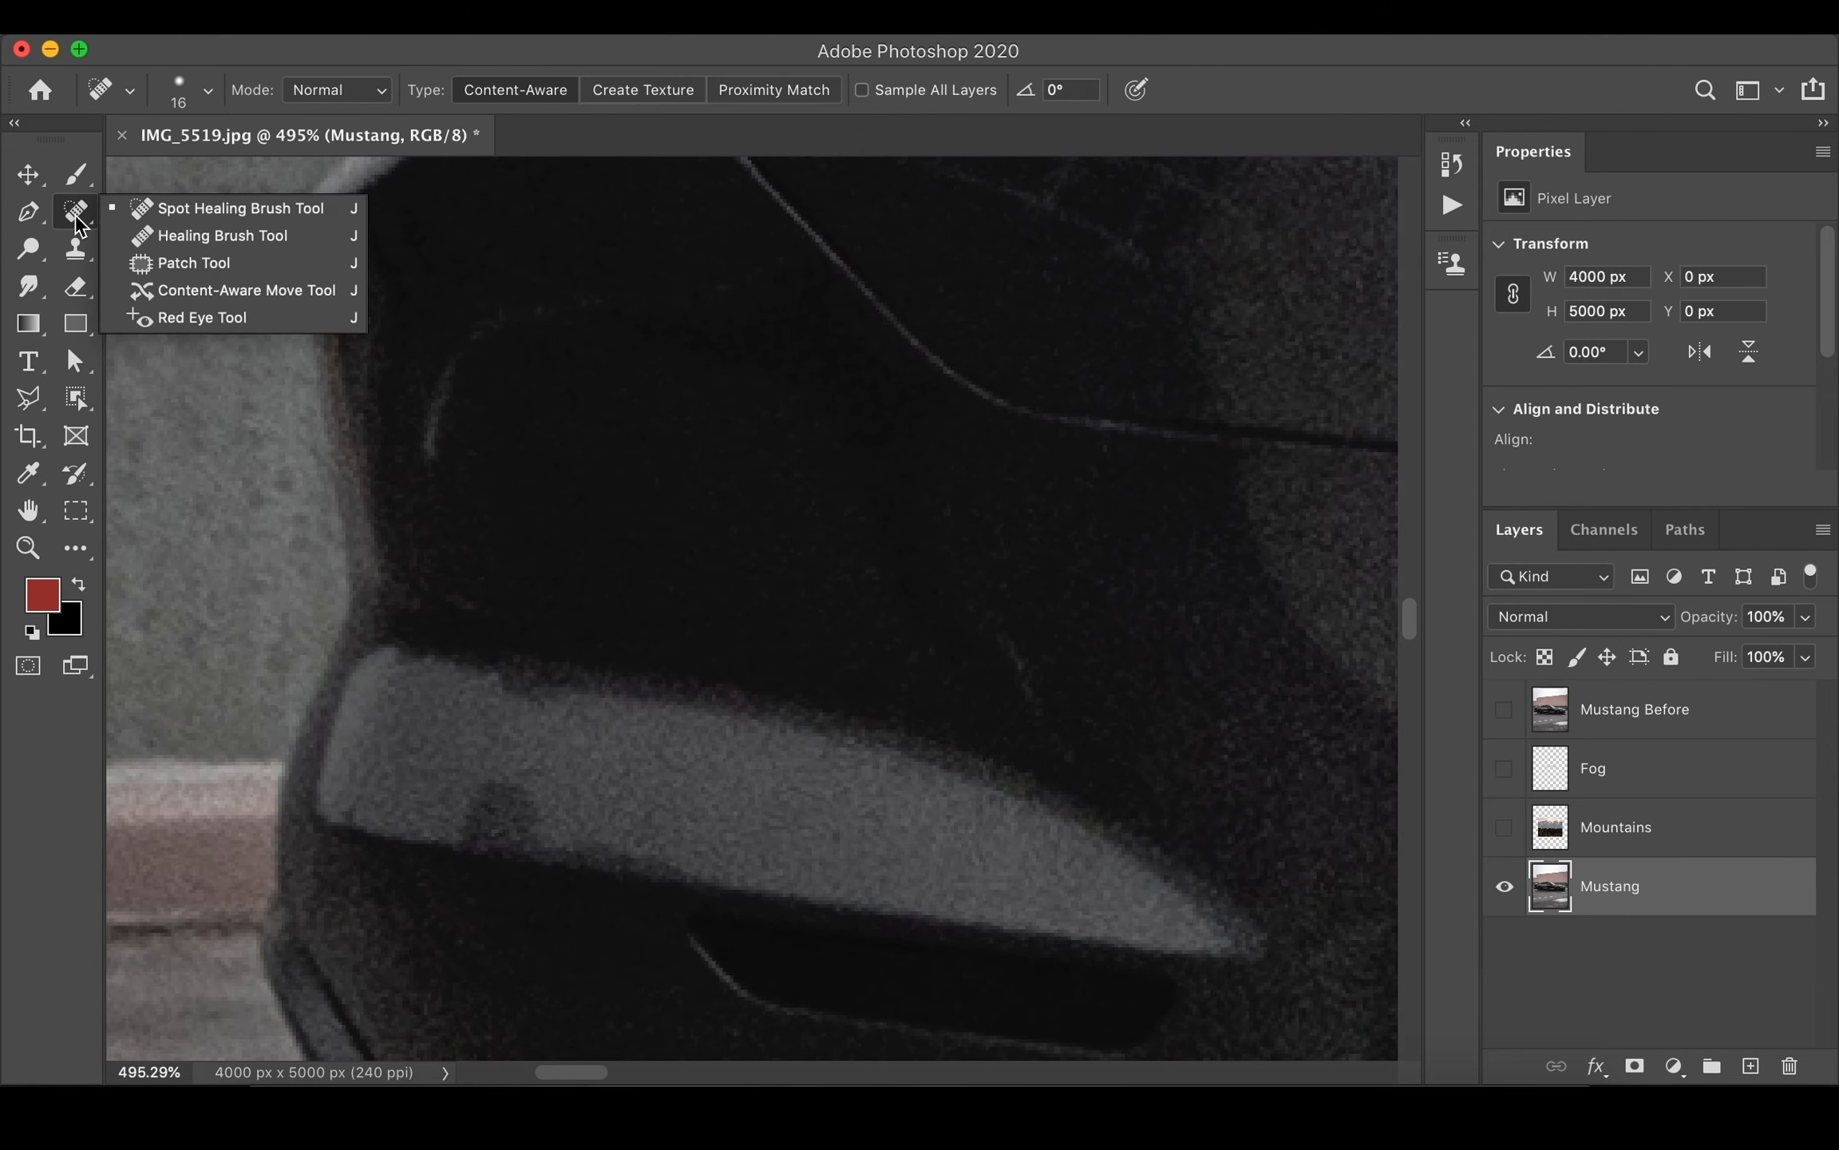
click(192, 207)
drag(1033, 701, 989, 627)
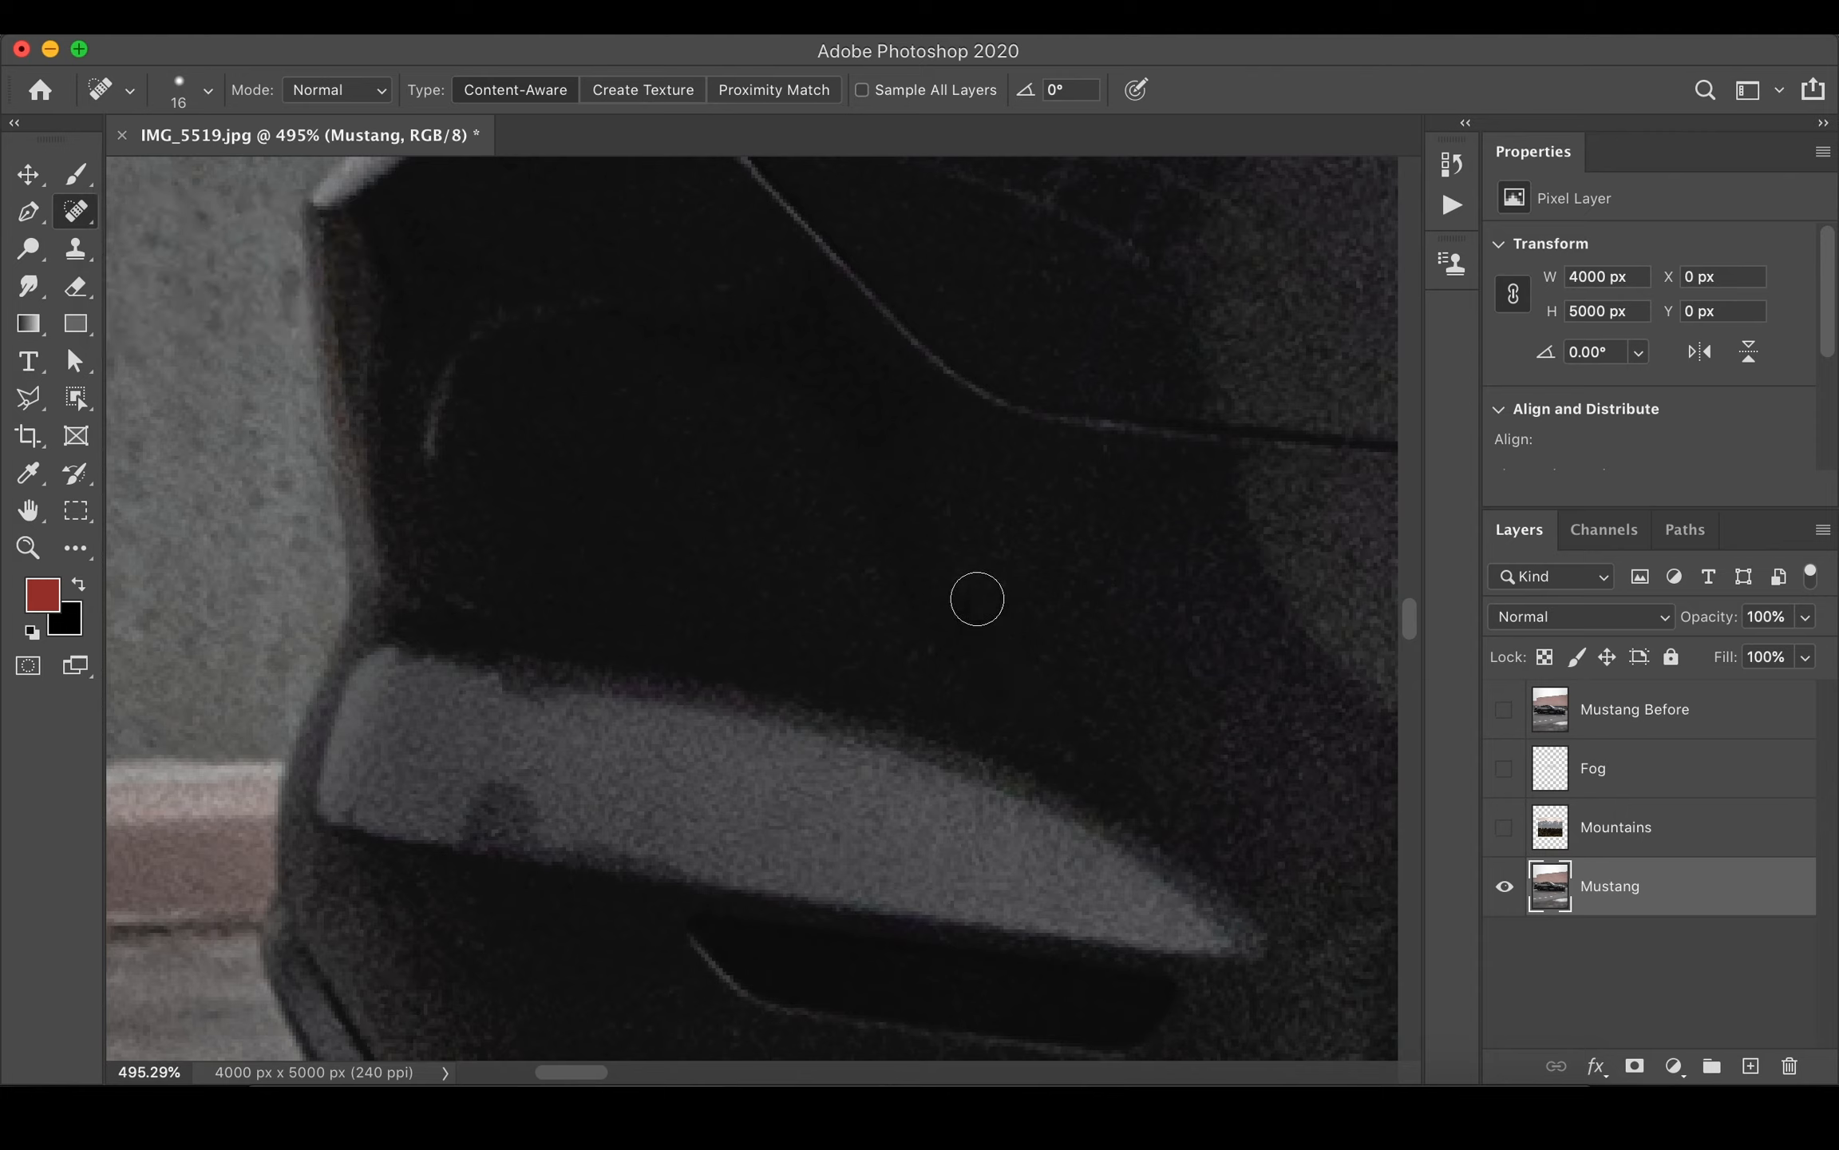
mouse_move(612, 301)
mouse_down()
mouse_move(459, 359)
mouse_move(420, 427)
mouse_move(423, 479)
mouse_up()
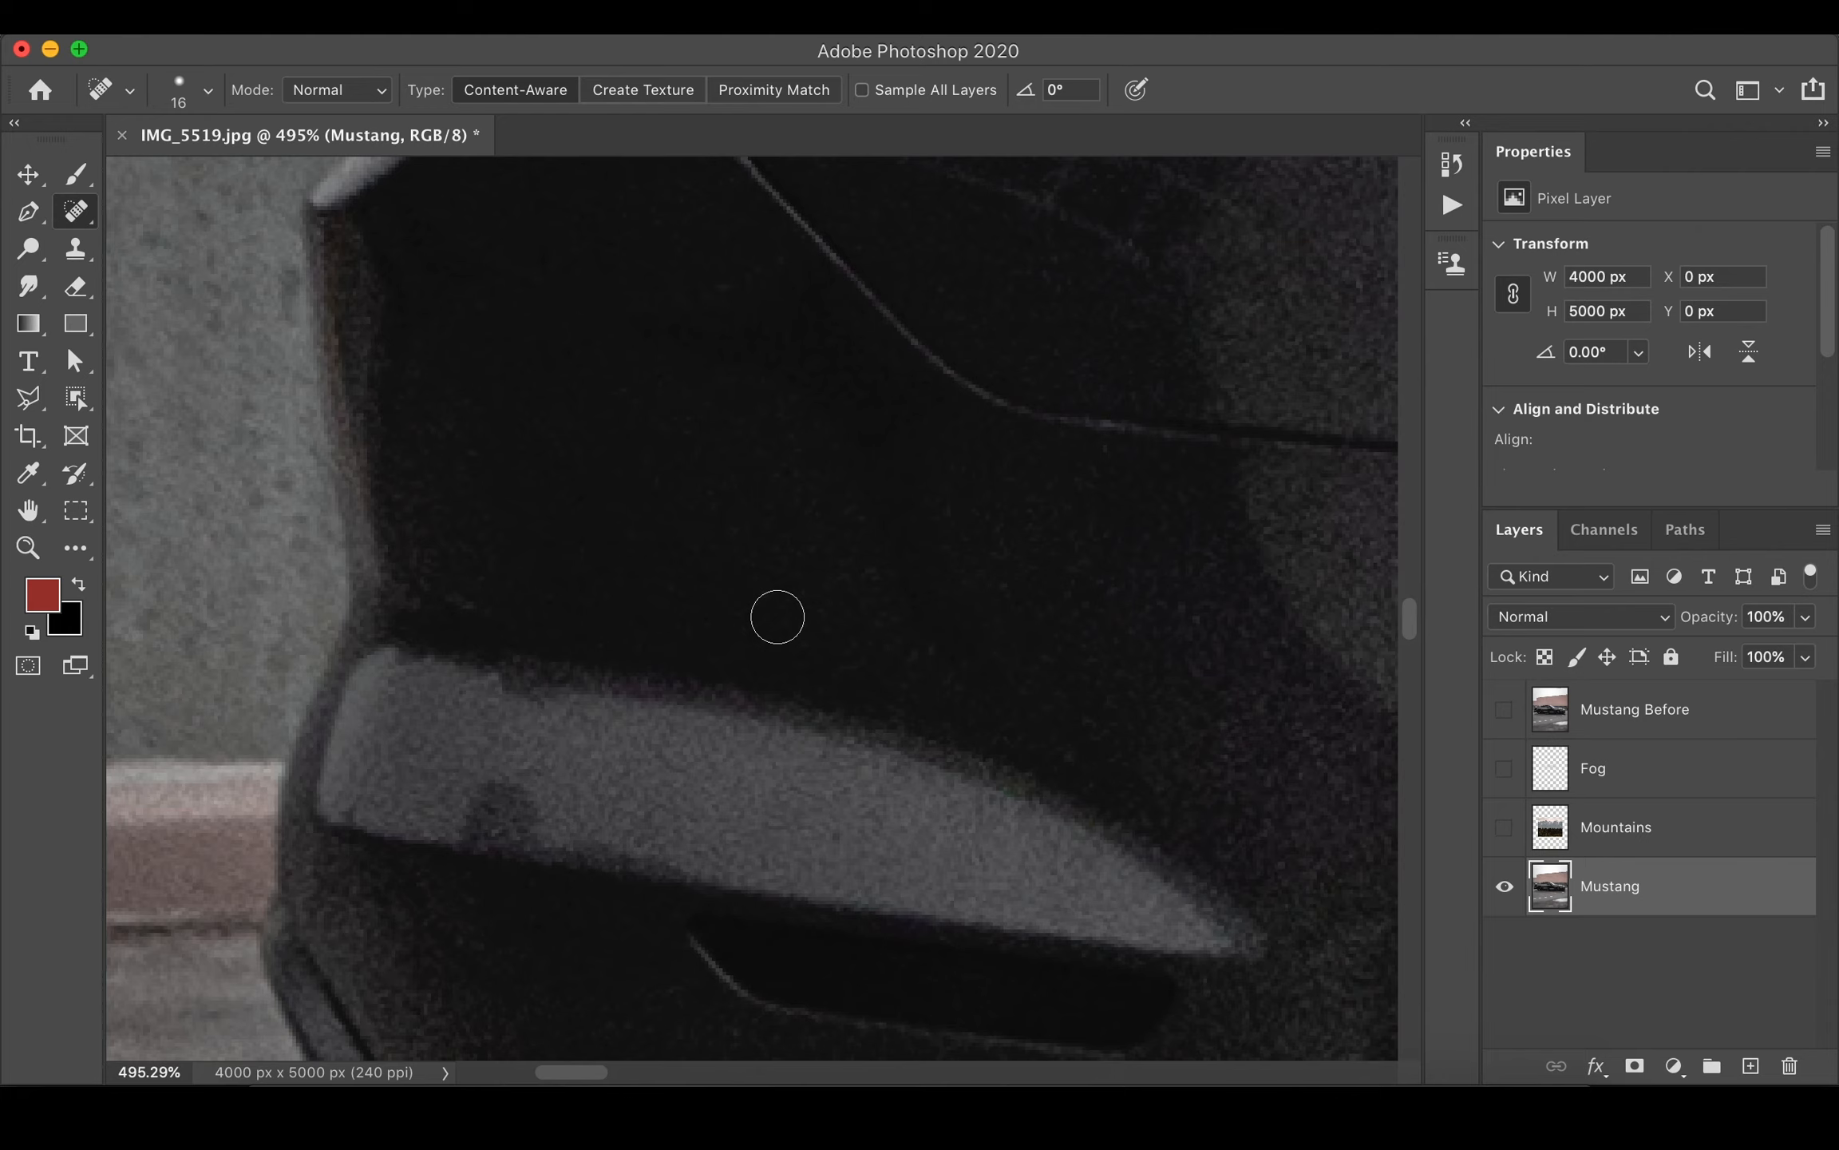
- Clone clean texture over the dark spot in the rear bumper's light reflection with the Clone Stamp, 50% flow
scroll(778, 616, down, 3)
scroll(777, 616, up, 1)
key(s)
alt+click(824, 664)
alt+click(844, 738)
drag(780, 730, 621, 675)
alt+click(726, 722)
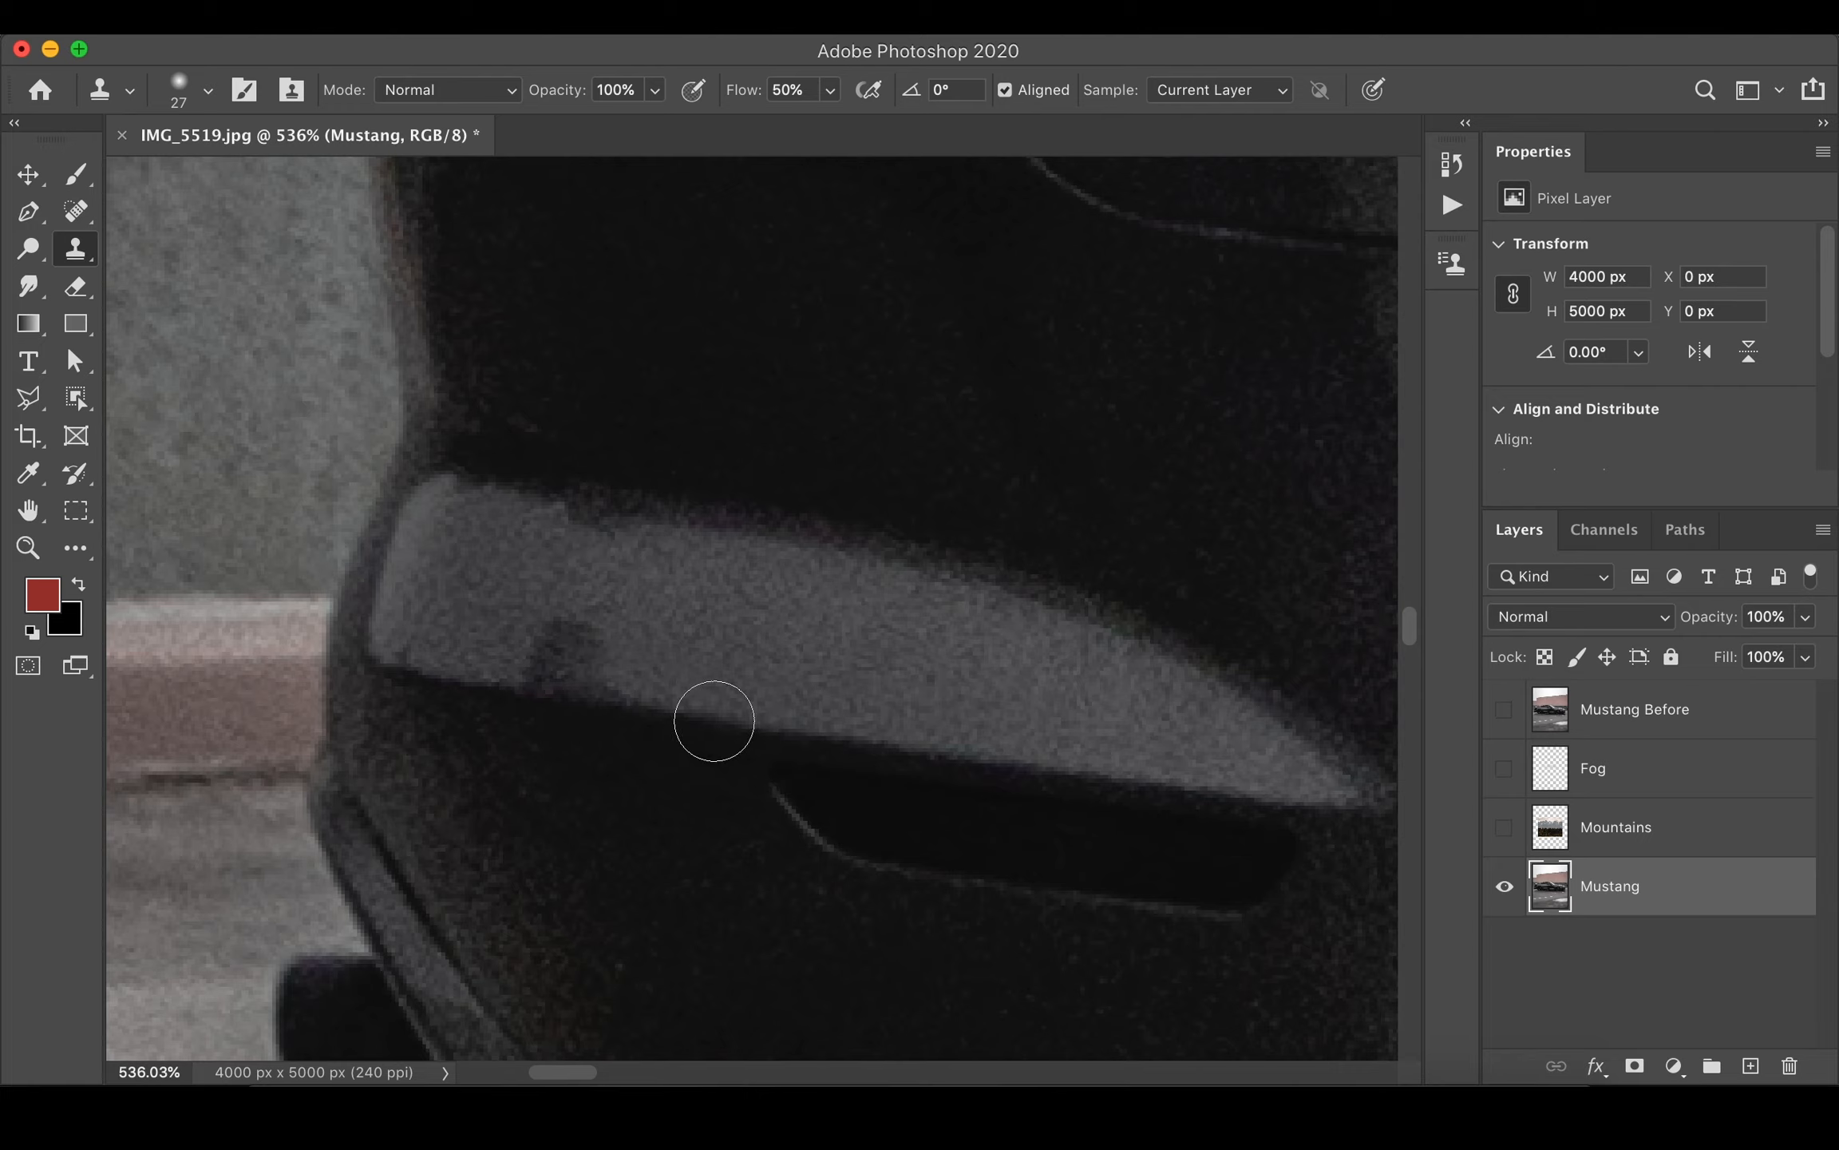
mouse_move(608, 700)
mouse_down()
mouse_move(555, 693)
mouse_move(620, 661)
mouse_move(586, 628)
mouse_move(556, 640)
mouse_up()
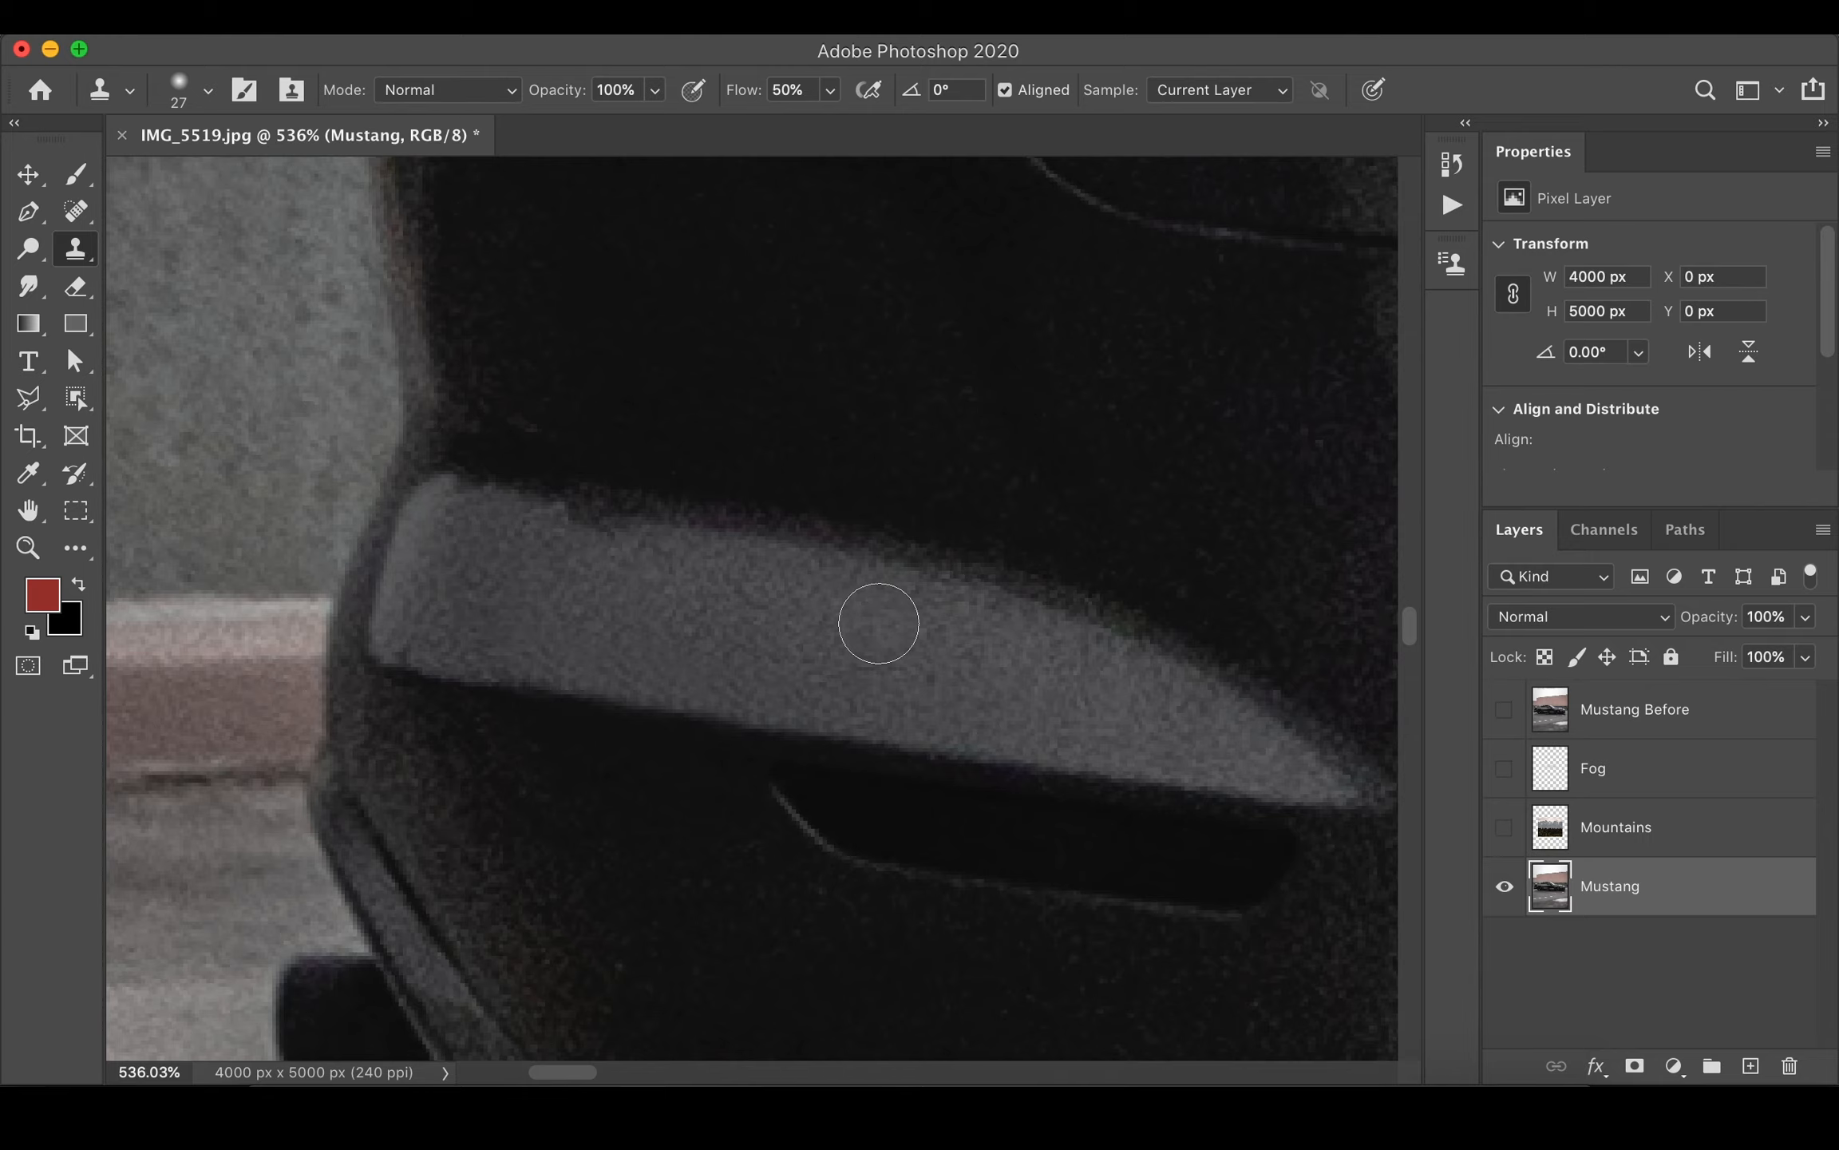
- Heal away the vertical light streak on the front bumper corner using a 13 px Spot Healing Brush
scroll(776, 665, down, 5)
key(j)
scroll(776, 662, up, 4)
scroll(801, 846, up, 3)
key(bracketleft)
key(bracketleft)
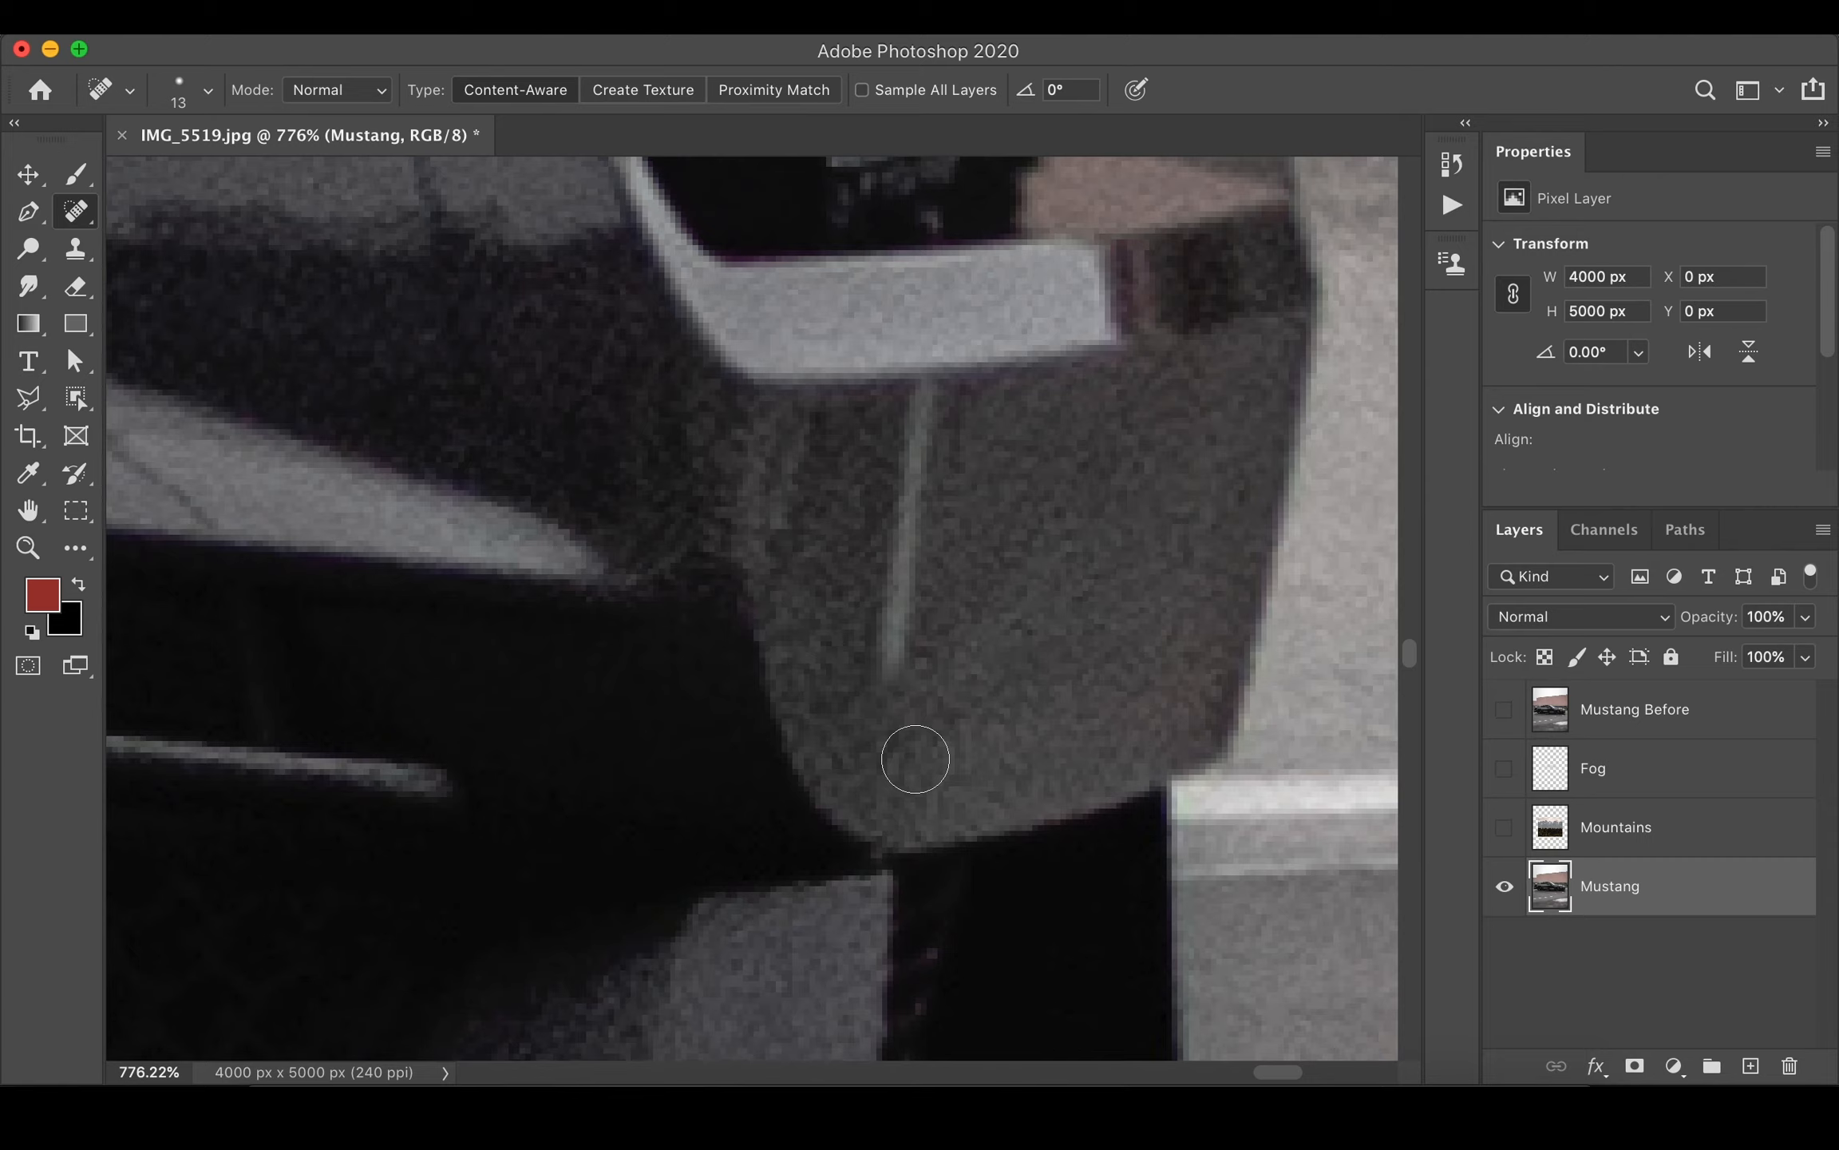
click(888, 688)
shift+click(920, 404)
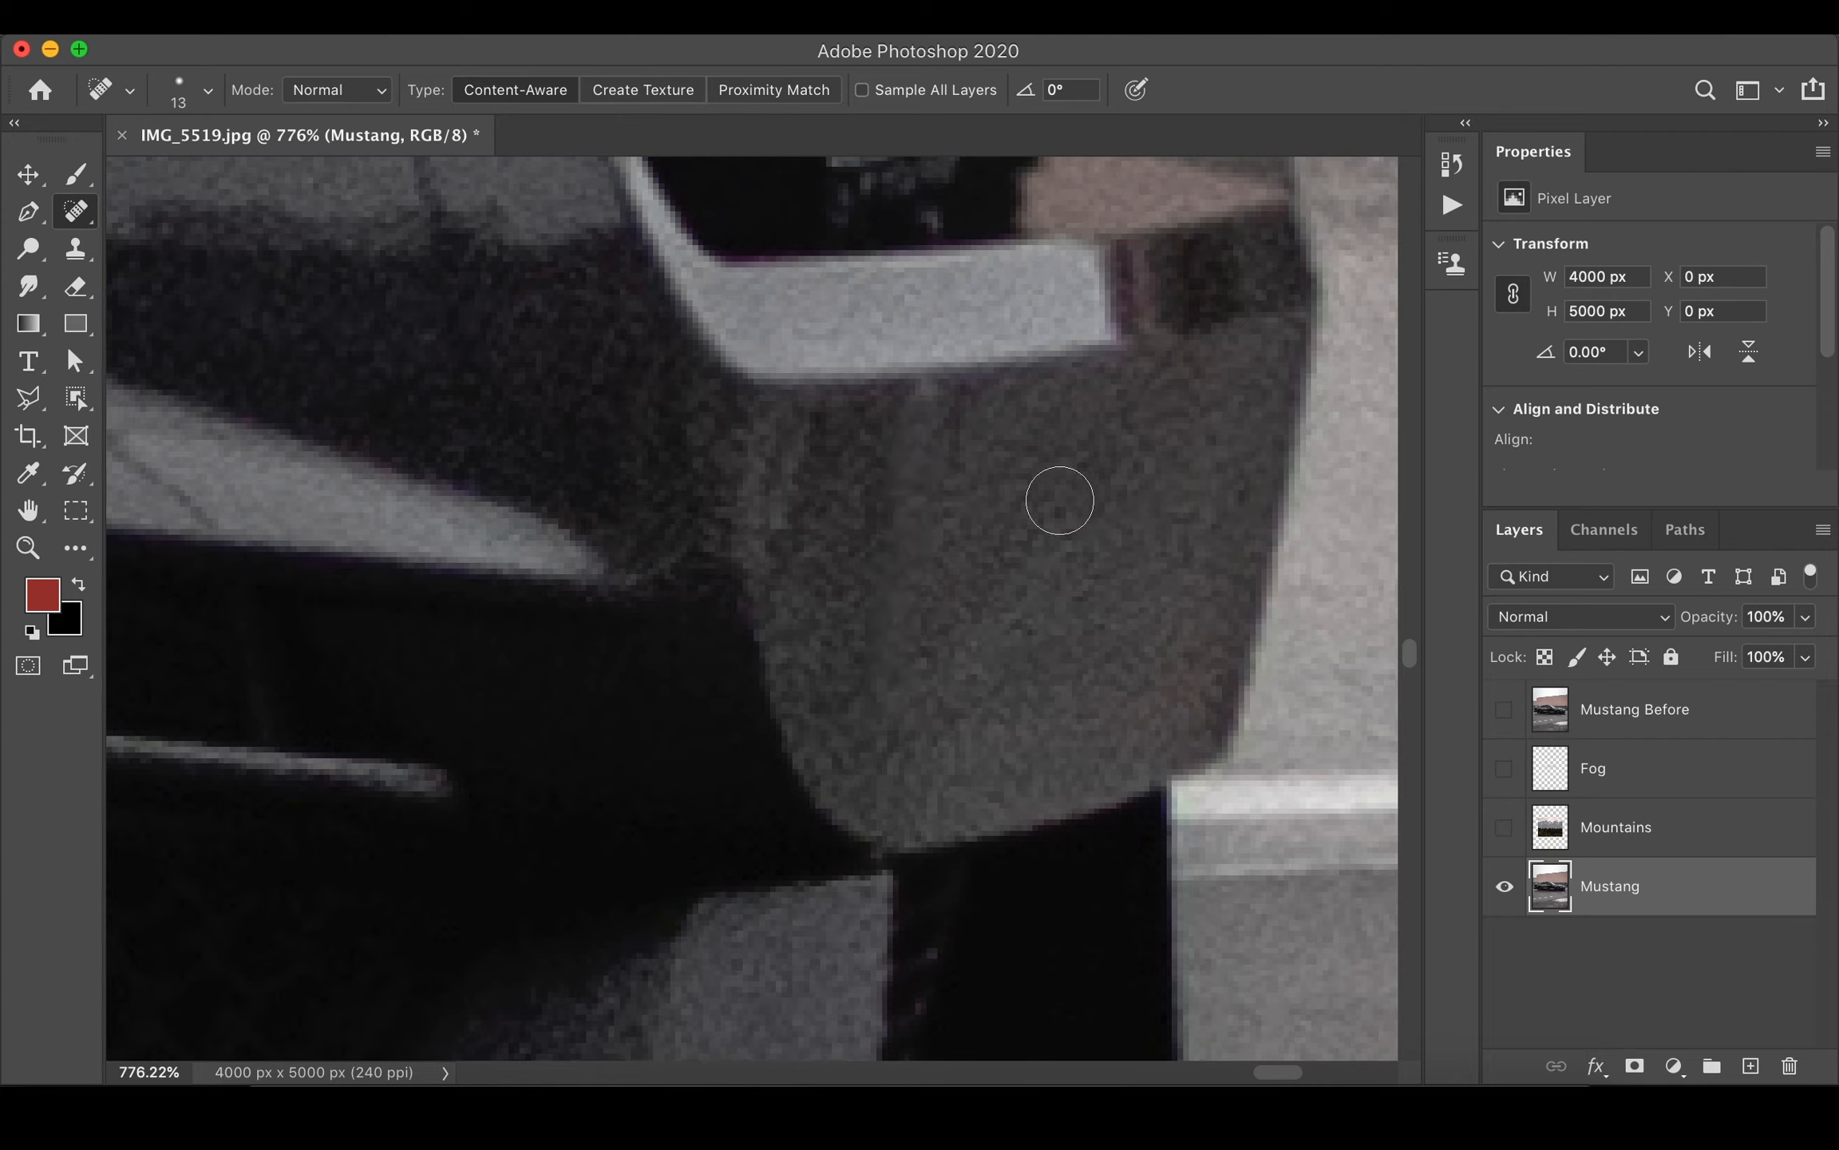
- Select the oval dark reflection beside the headlight from a Pen path, Content-Aware fill it at 100% opacity, and deselect
key(s)
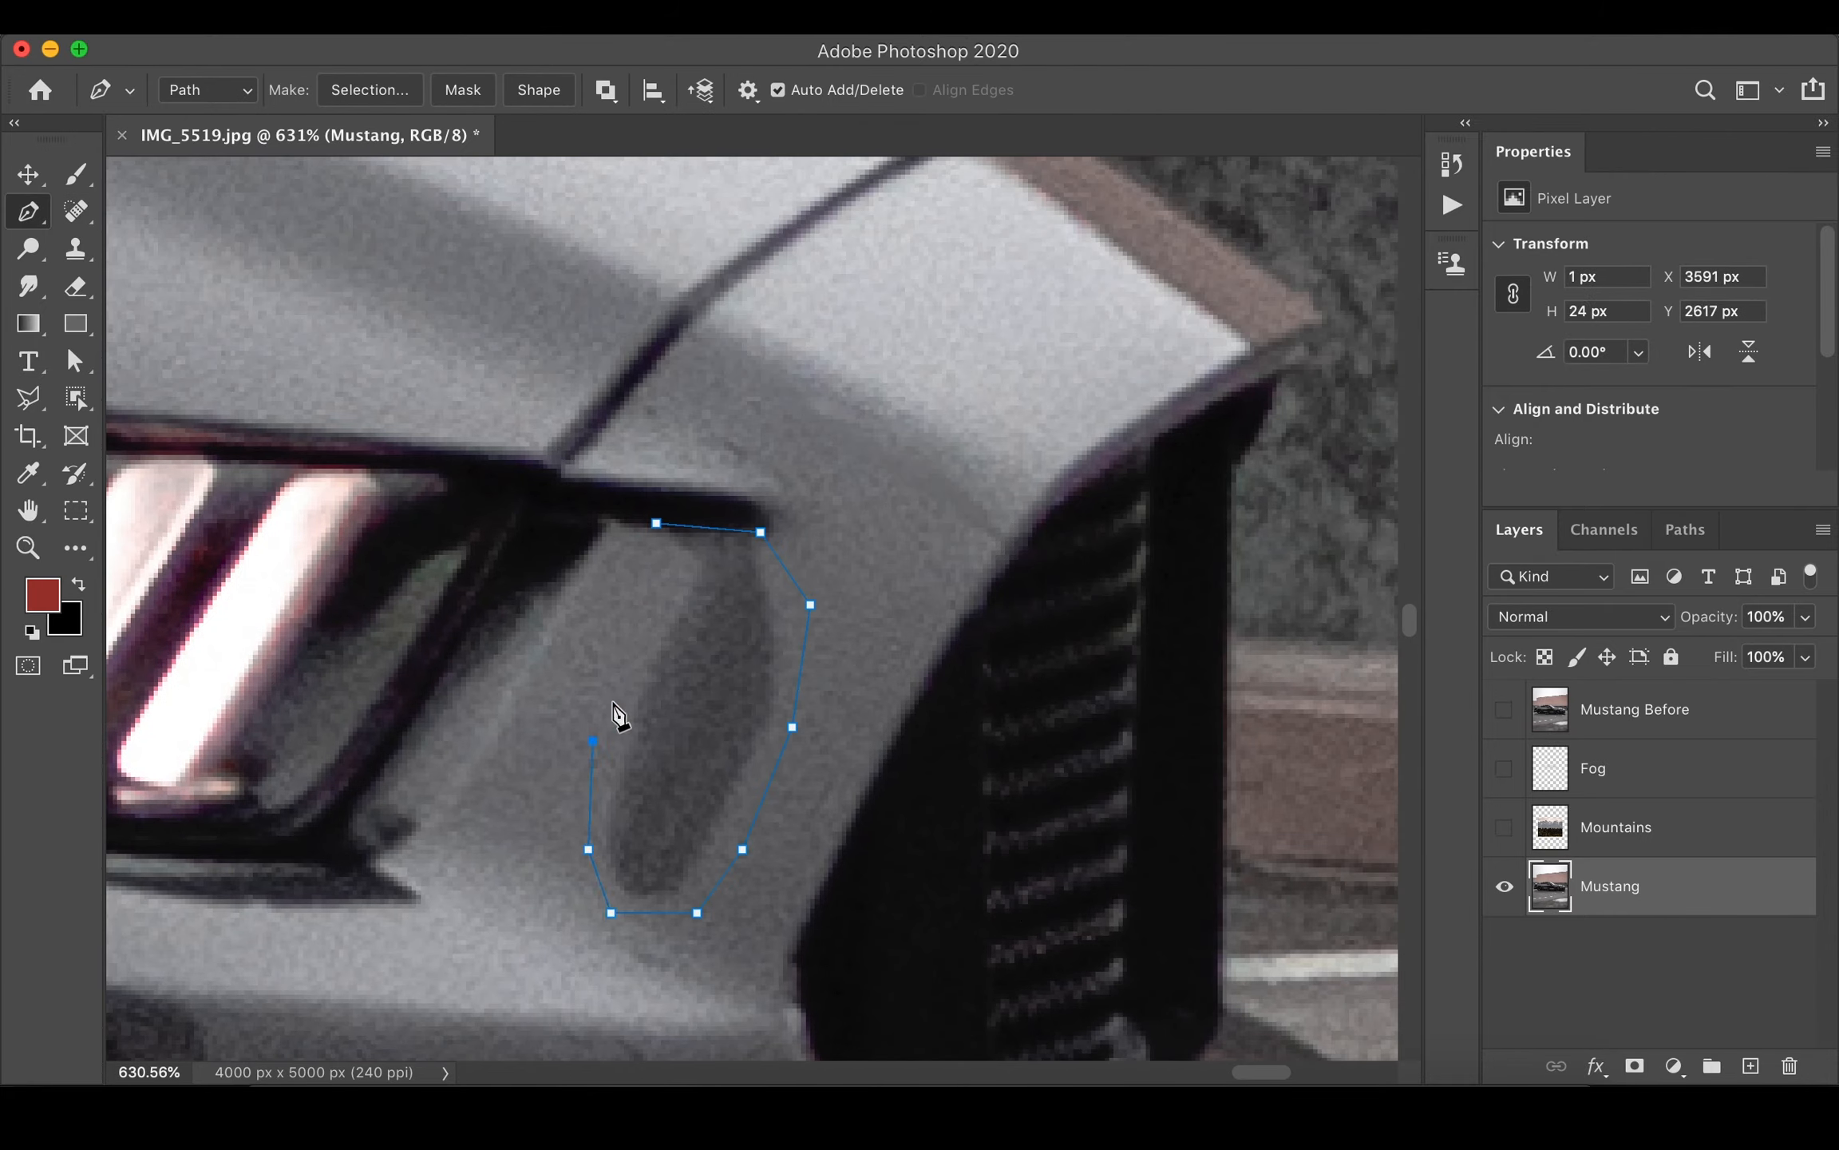
key(ctrl+Return)
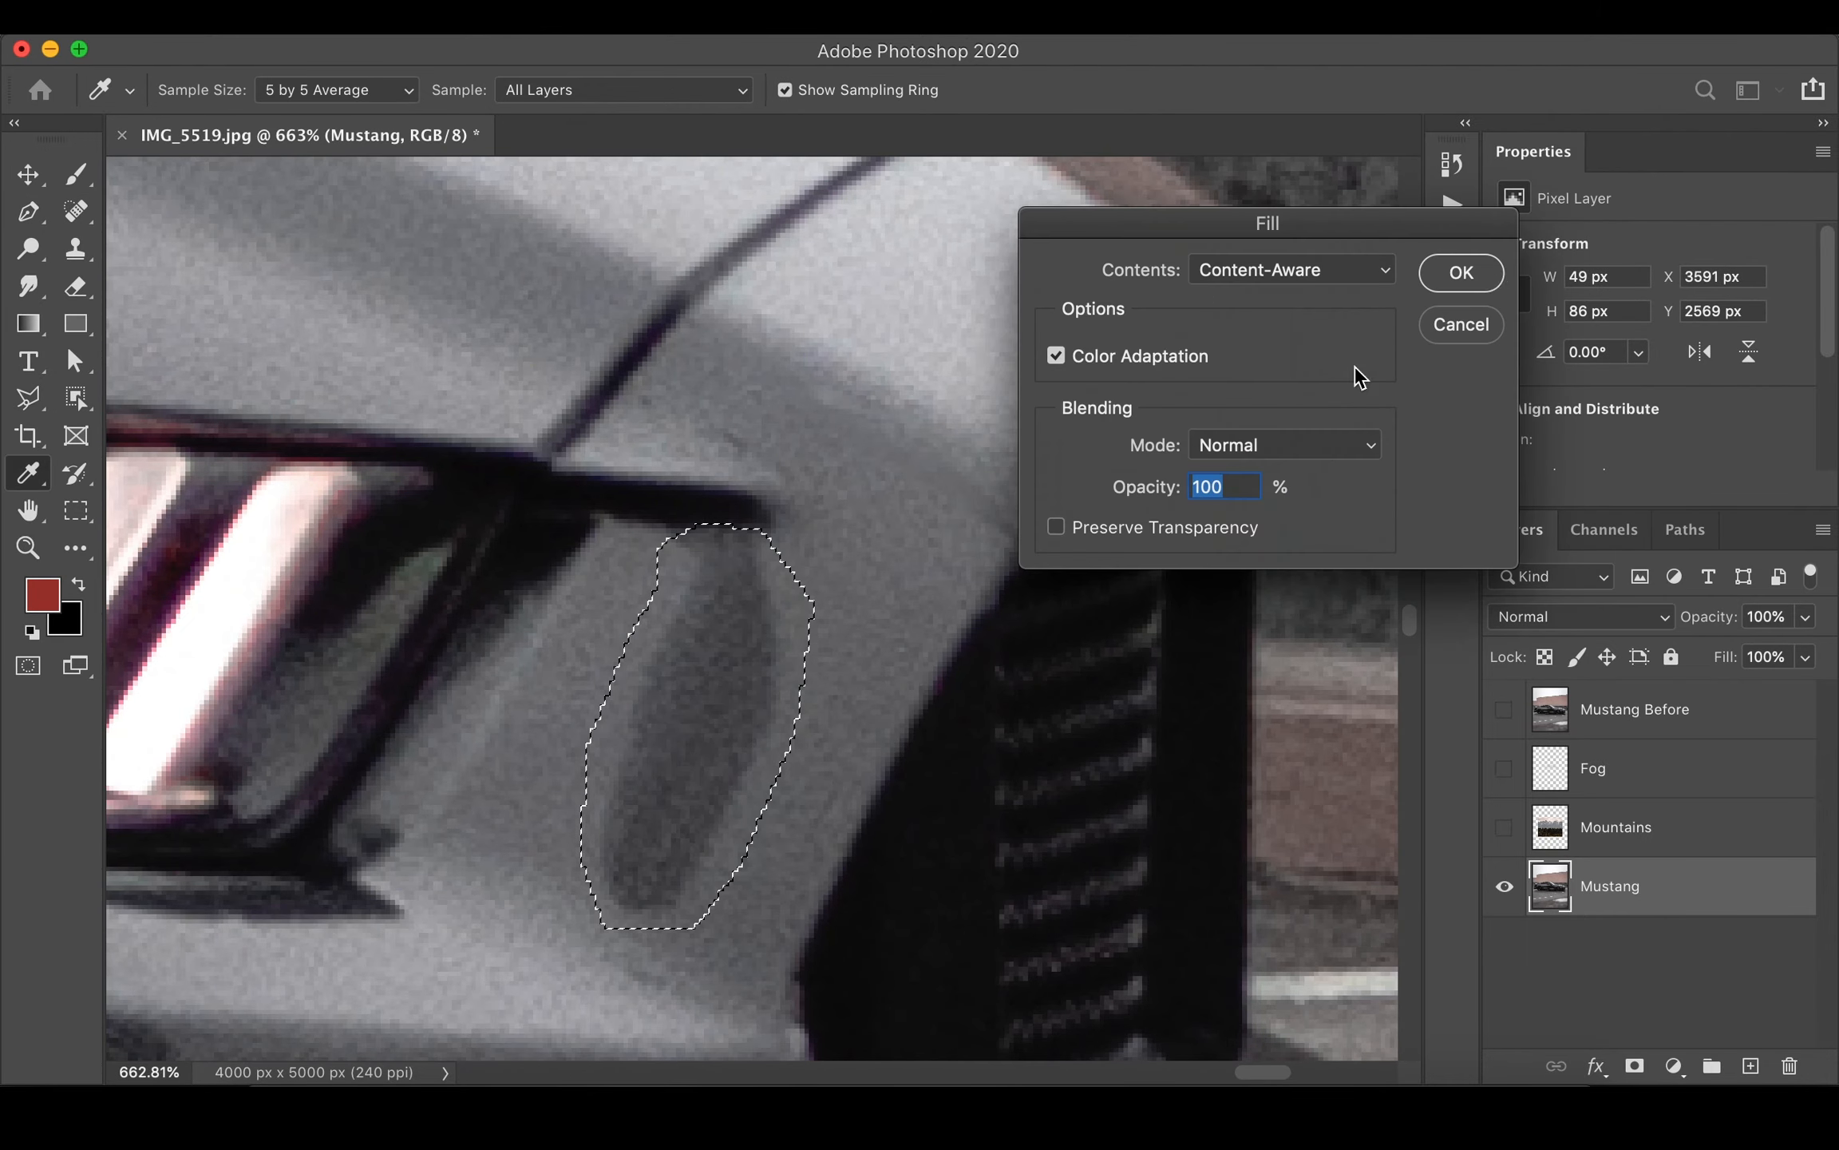
key(Return)
key(s)
key(ctrl+d)
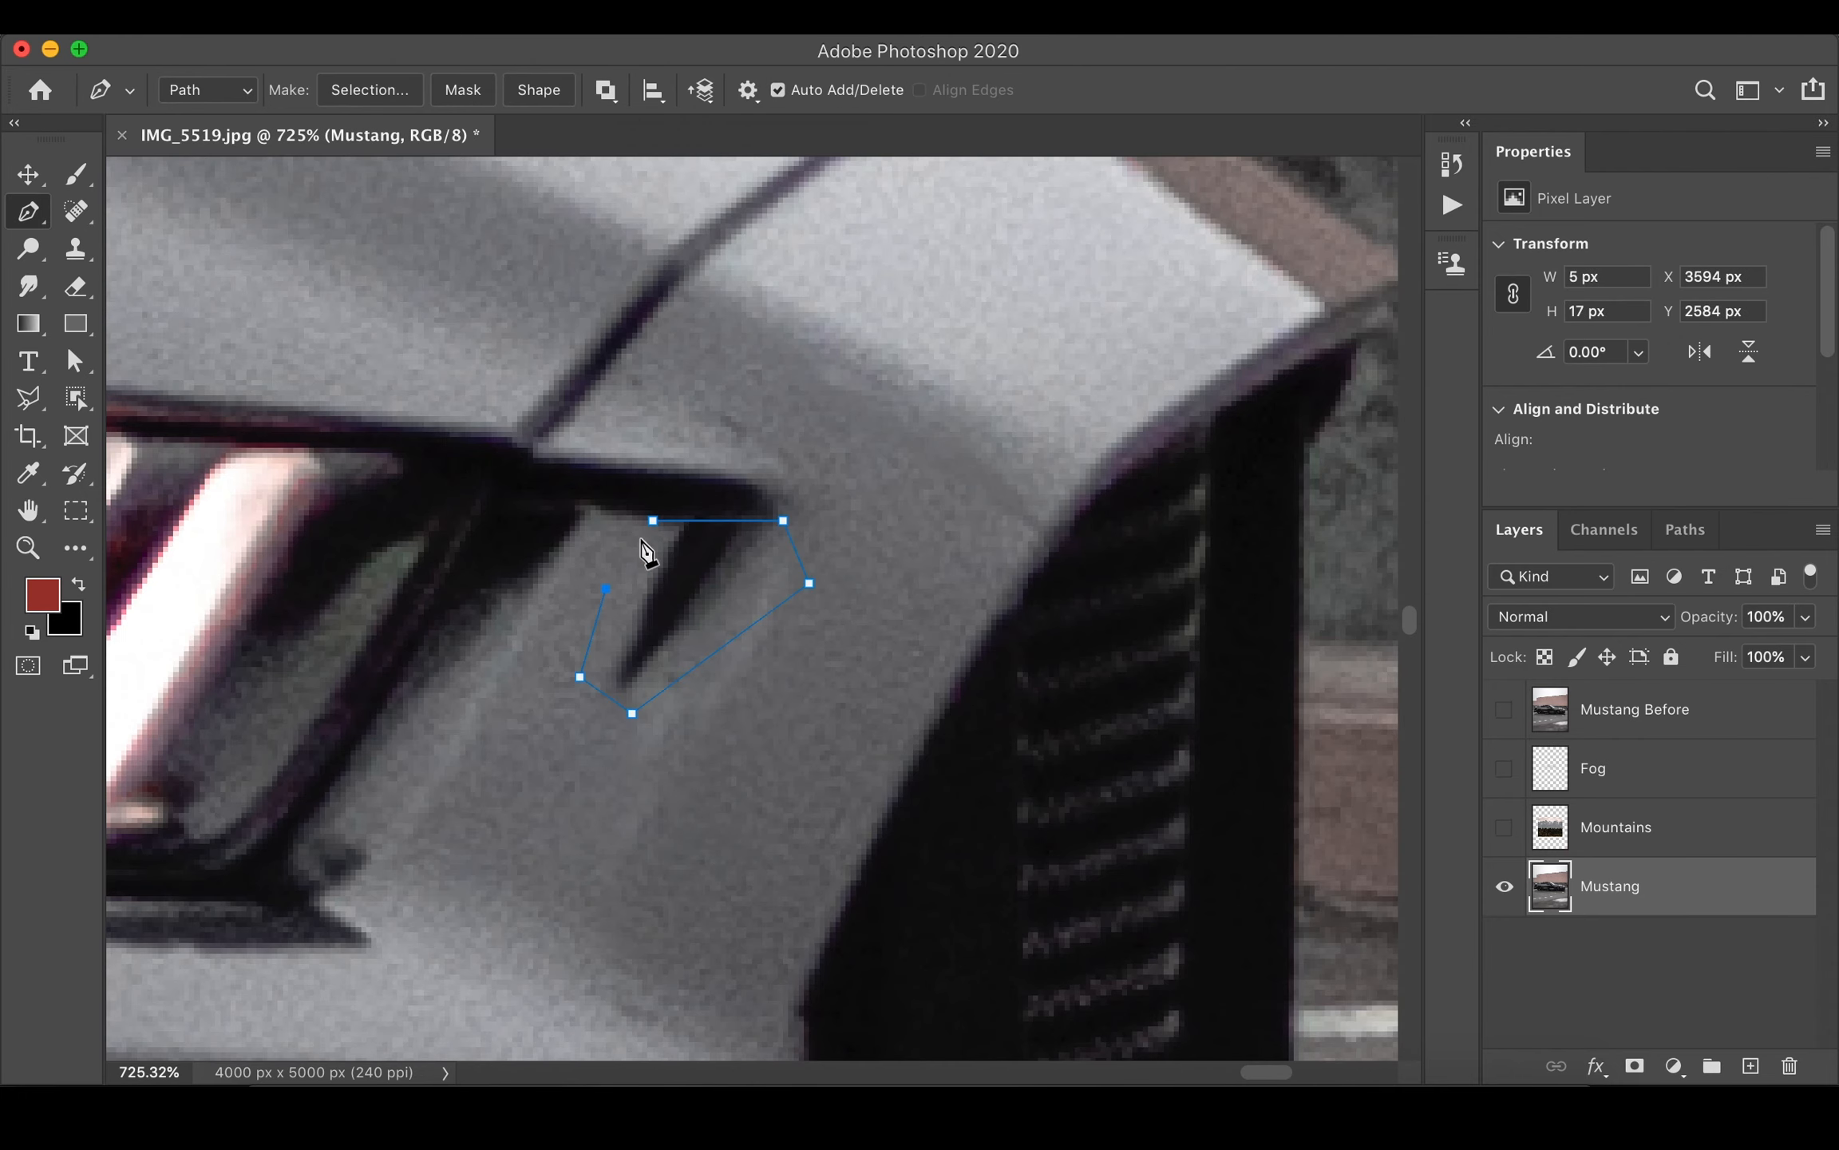
- Close the Pen path around the dark wedge beside the headlight, convert it to a selection, and fill it with Content-Aware
click(650, 528)
key(ctrl+Return)
key(shift+BackSpace)
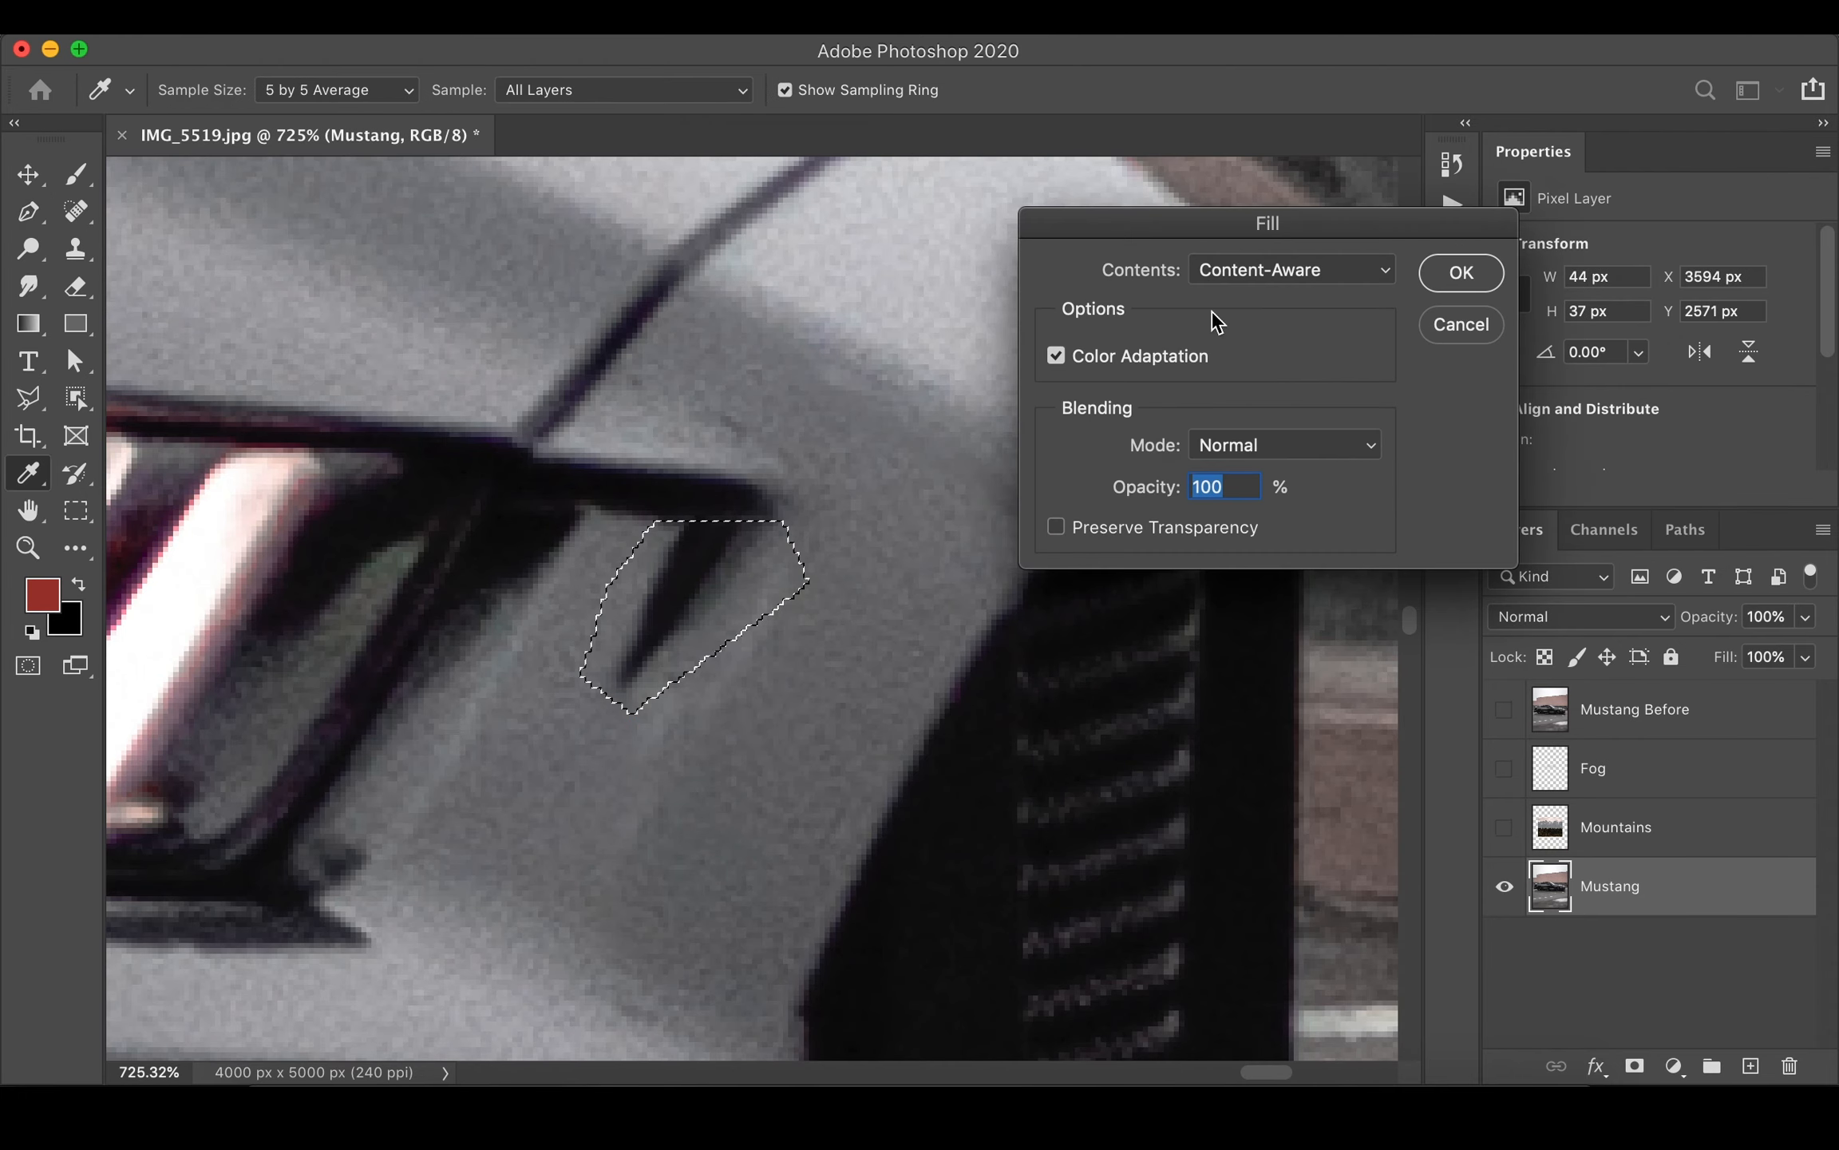
click(1427, 260)
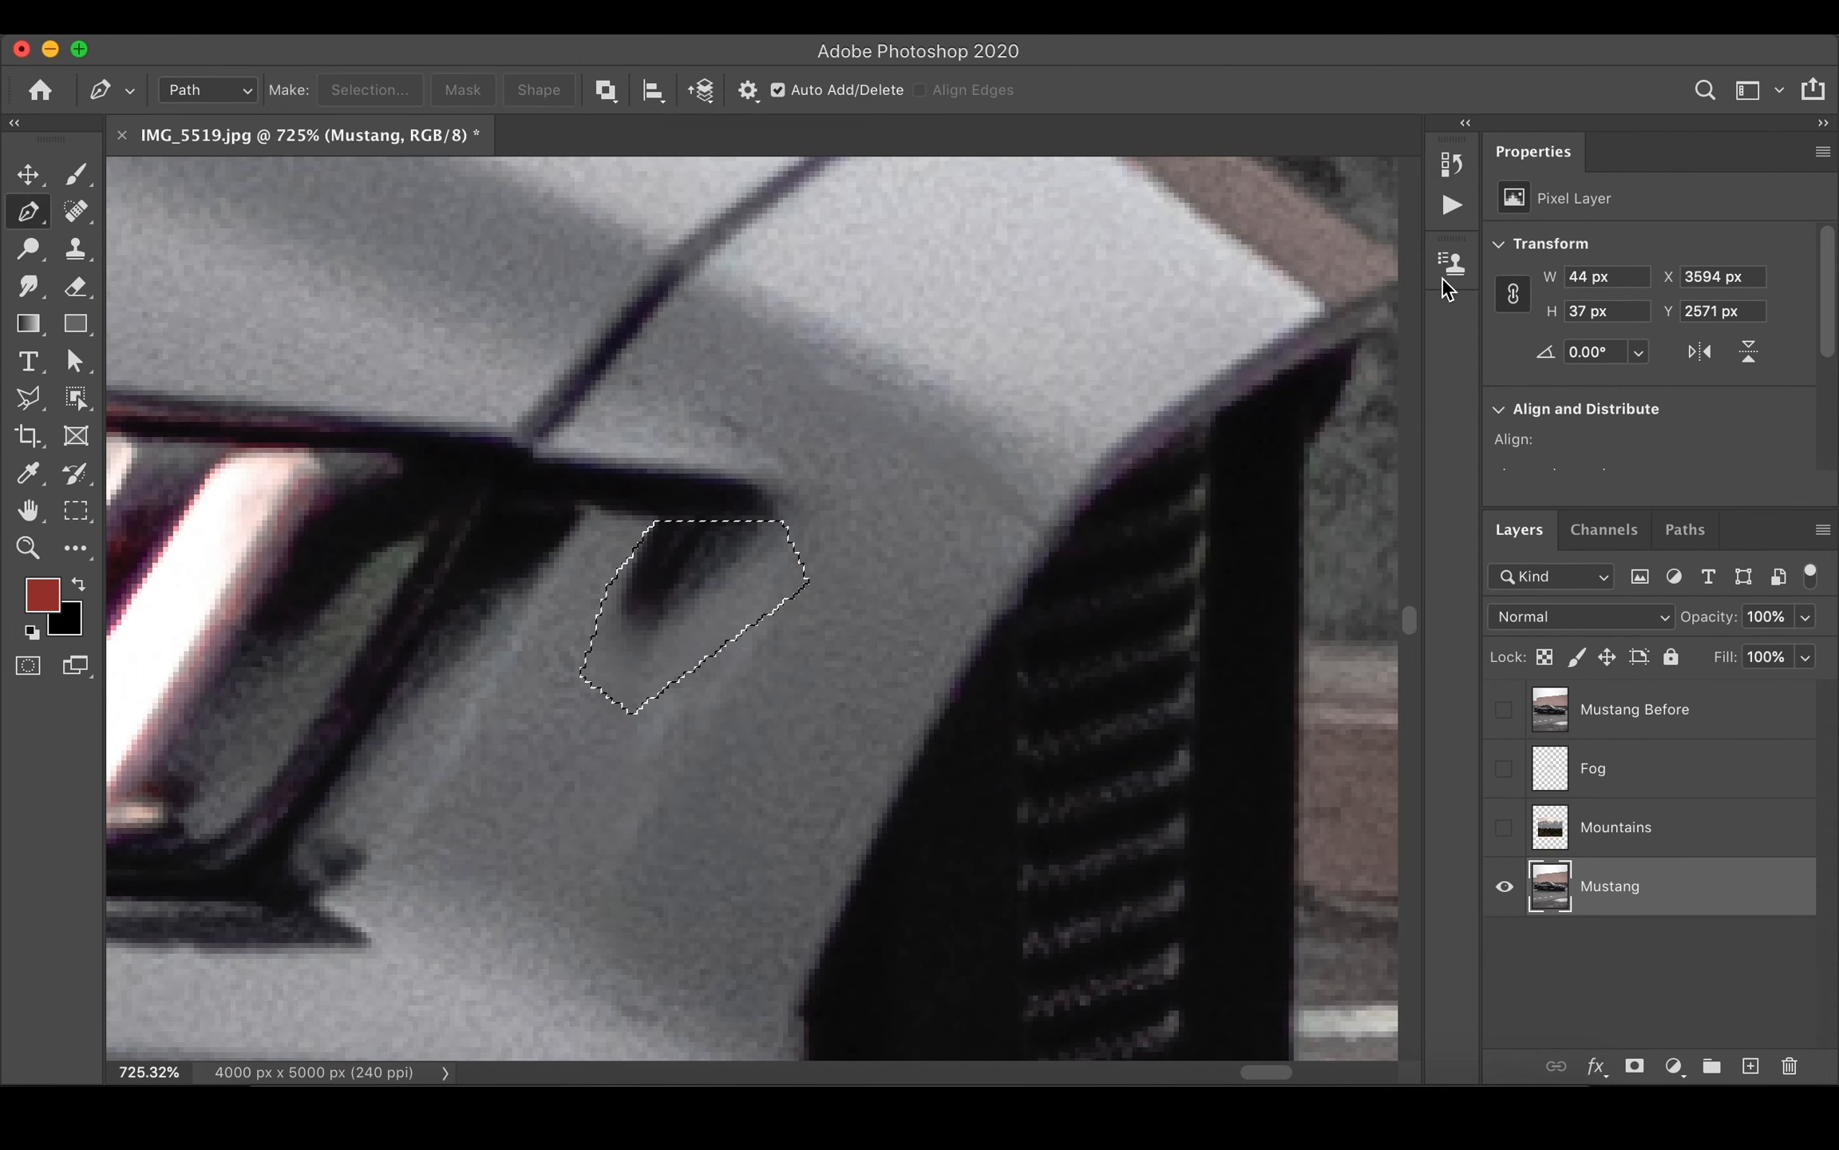
- Clone smooth paint over the dark remnant and uneven patches beside the headlight with the Clone Stamp, clearing the selection
key(s)
mouse_move(582, 820)
mouse_down()
mouse_move(632, 821)
mouse_move(644, 874)
mouse_up()
alt+click(673, 896)
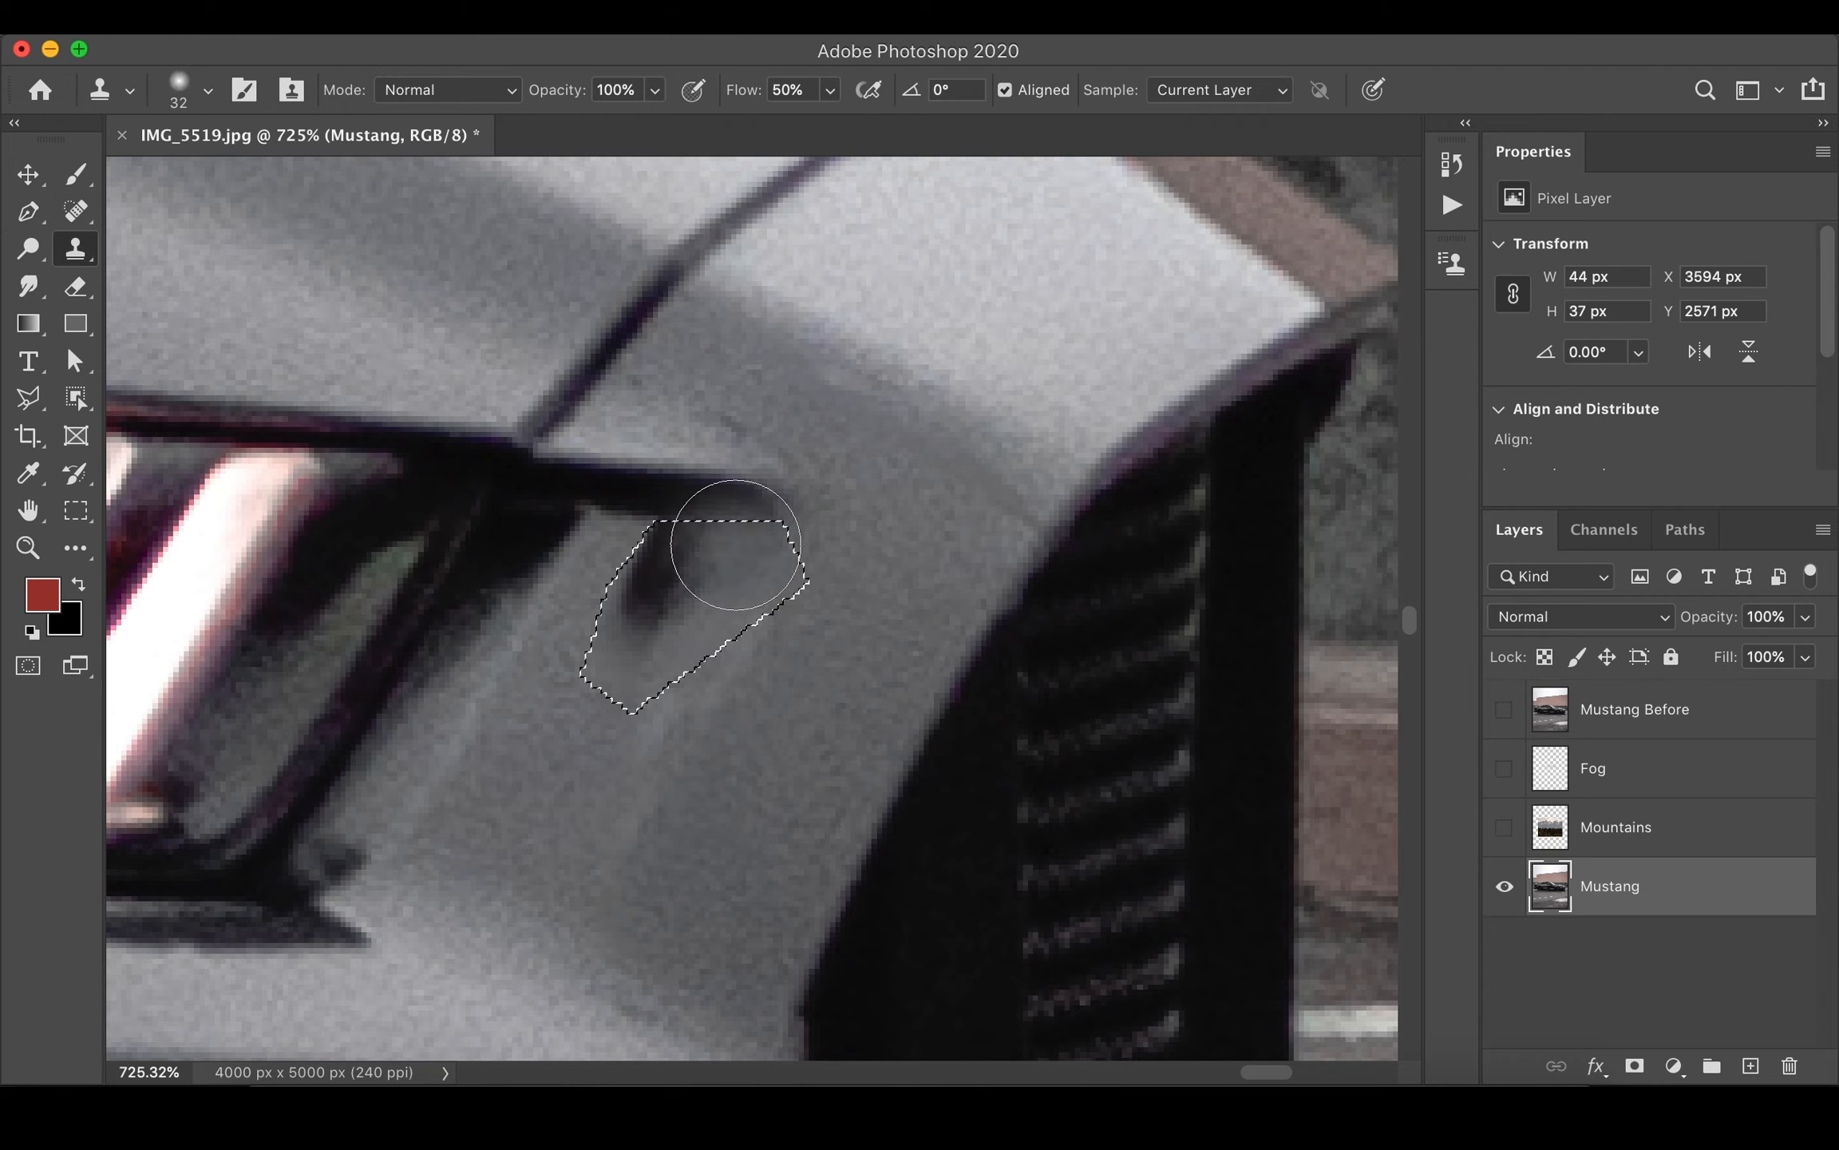
mouse_move(722, 537)
mouse_down()
mouse_move(691, 564)
mouse_move(661, 610)
mouse_move(698, 587)
mouse_up()
key(cmd+d)
drag(705, 821, 698, 820)
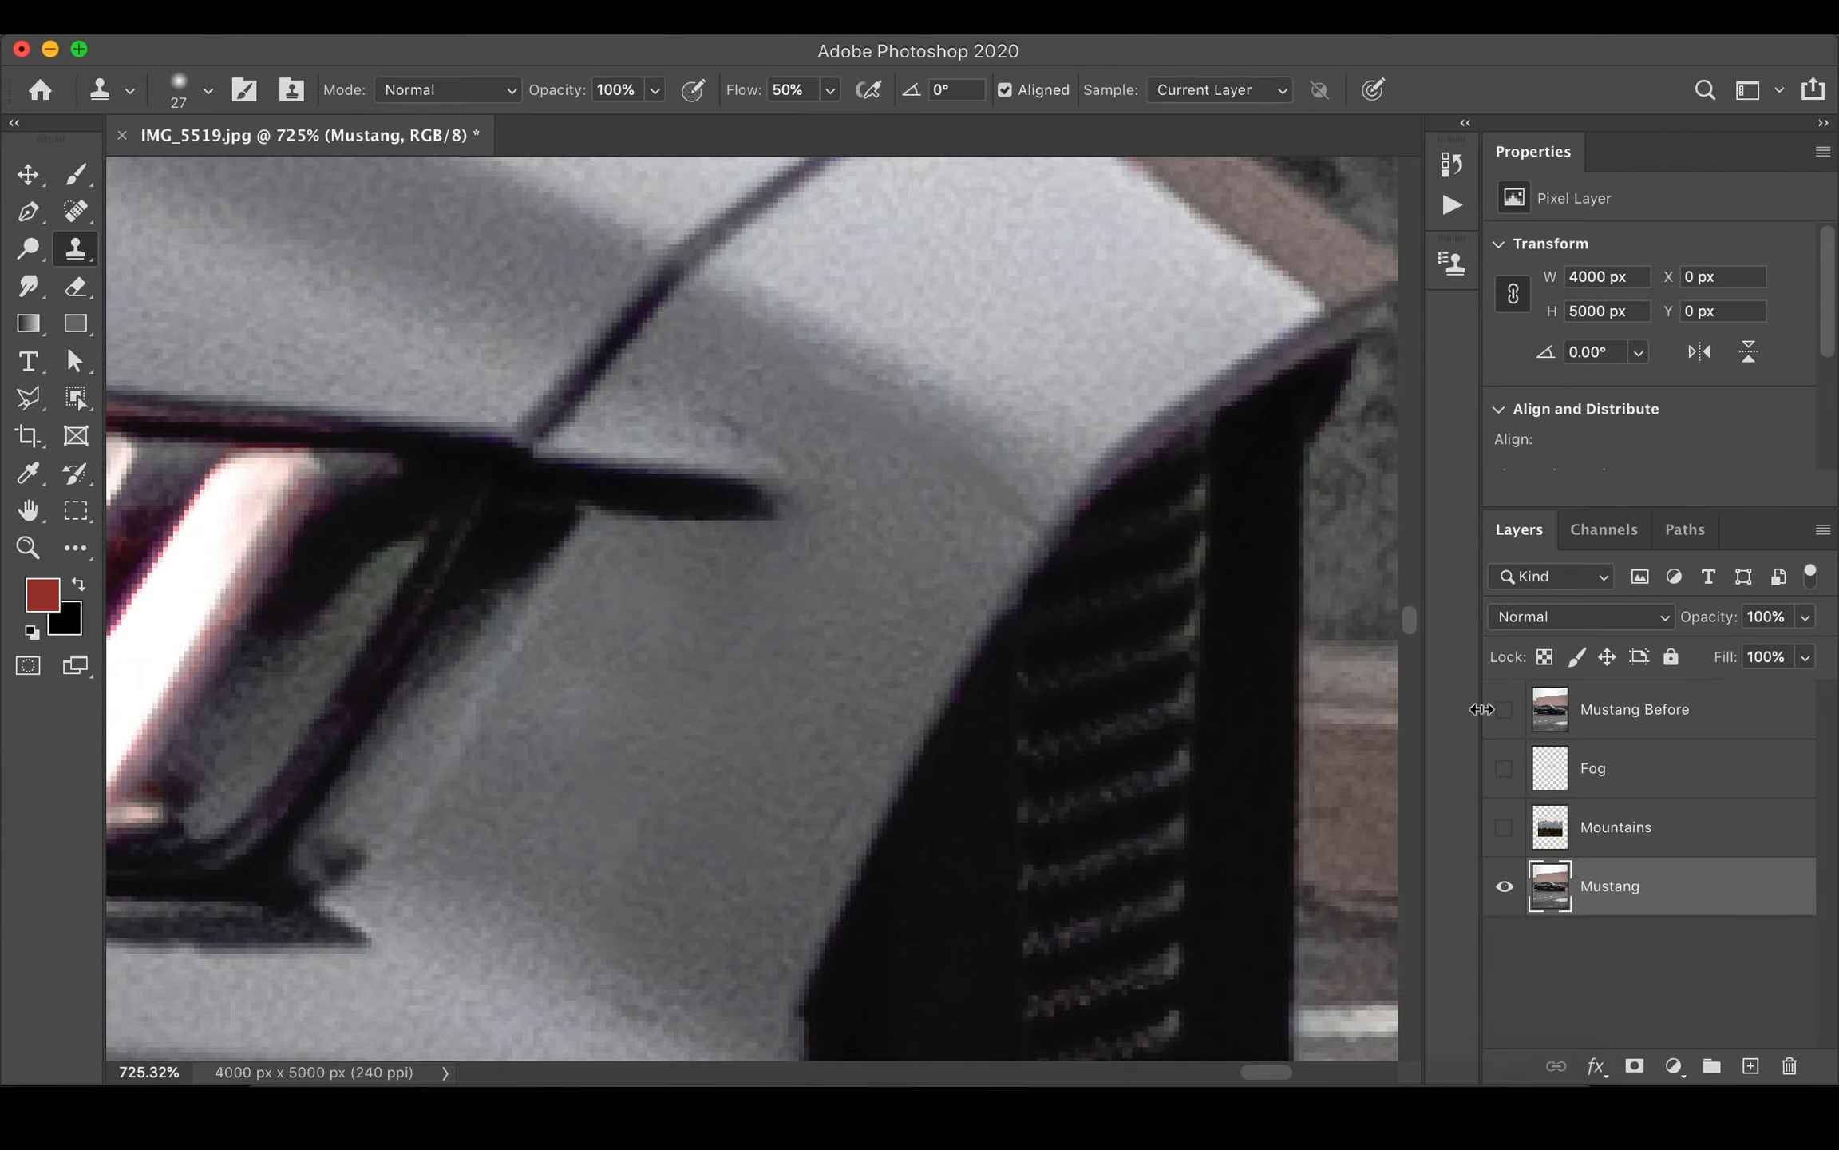
- Heal the mark in the front bumper's lower light reflection with the Spot Healing Brush and compare against the Mustang Before layer
scroll(718, 575, up, 1)
scroll(641, 492, down, 8)
key(j)
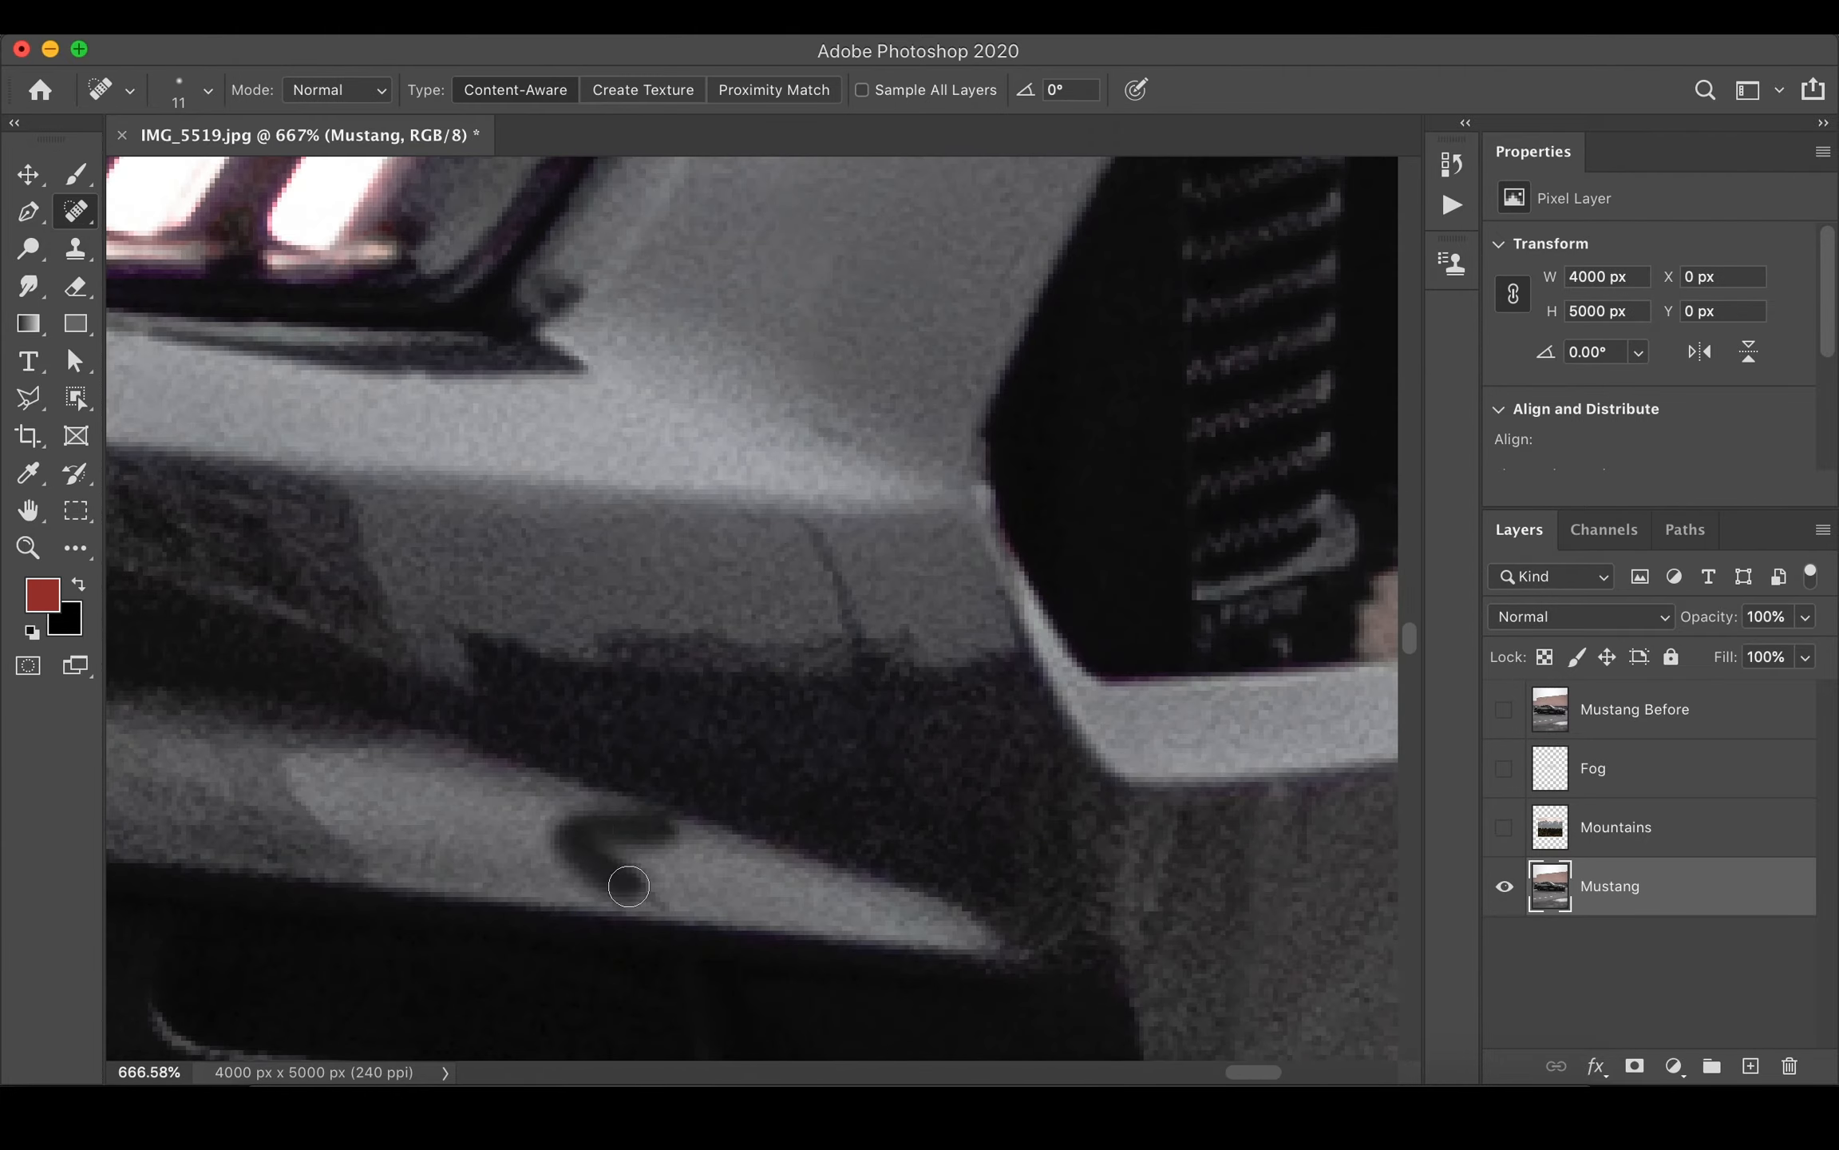
scroll(803, 771, up, 1)
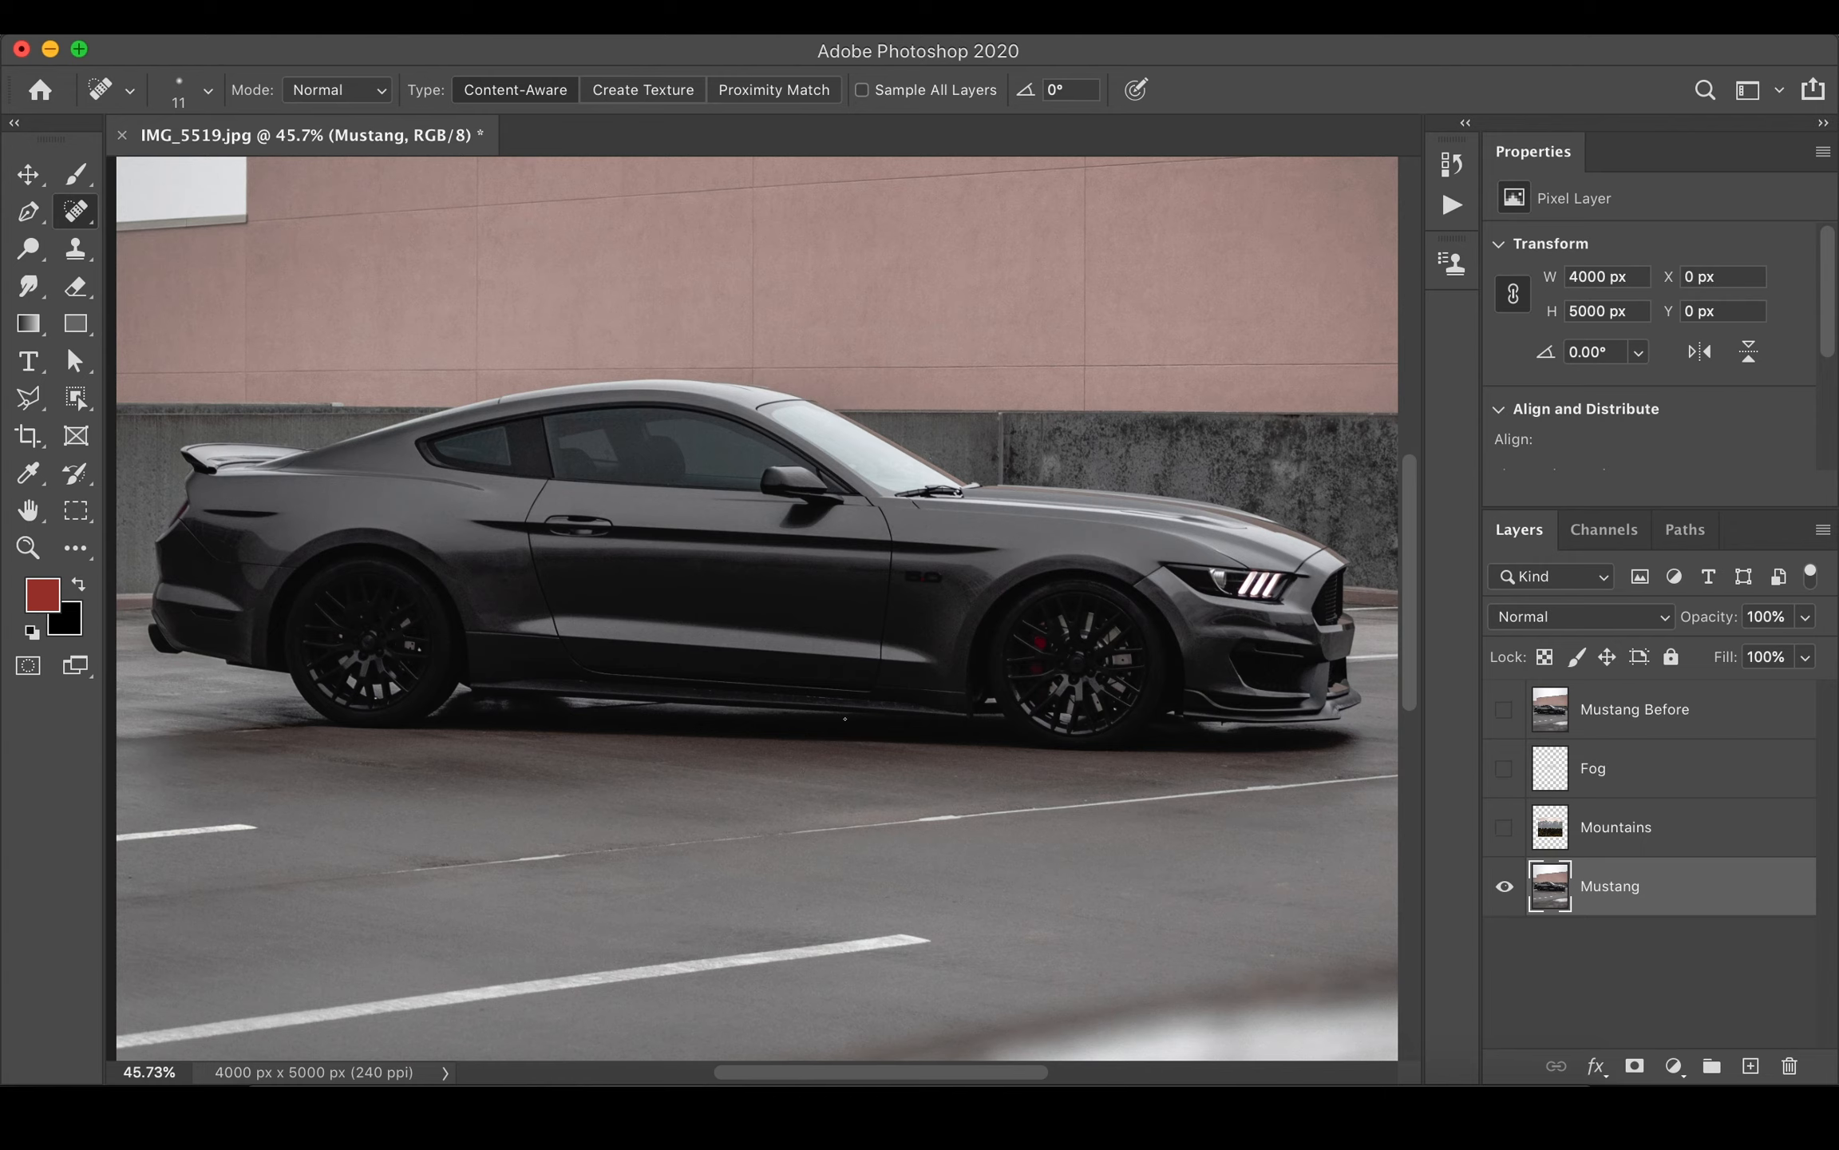
click(1513, 716)
- Trace the side windows with the Pen tool from the rear corner along the upper edge and around the side mirror
key(p)
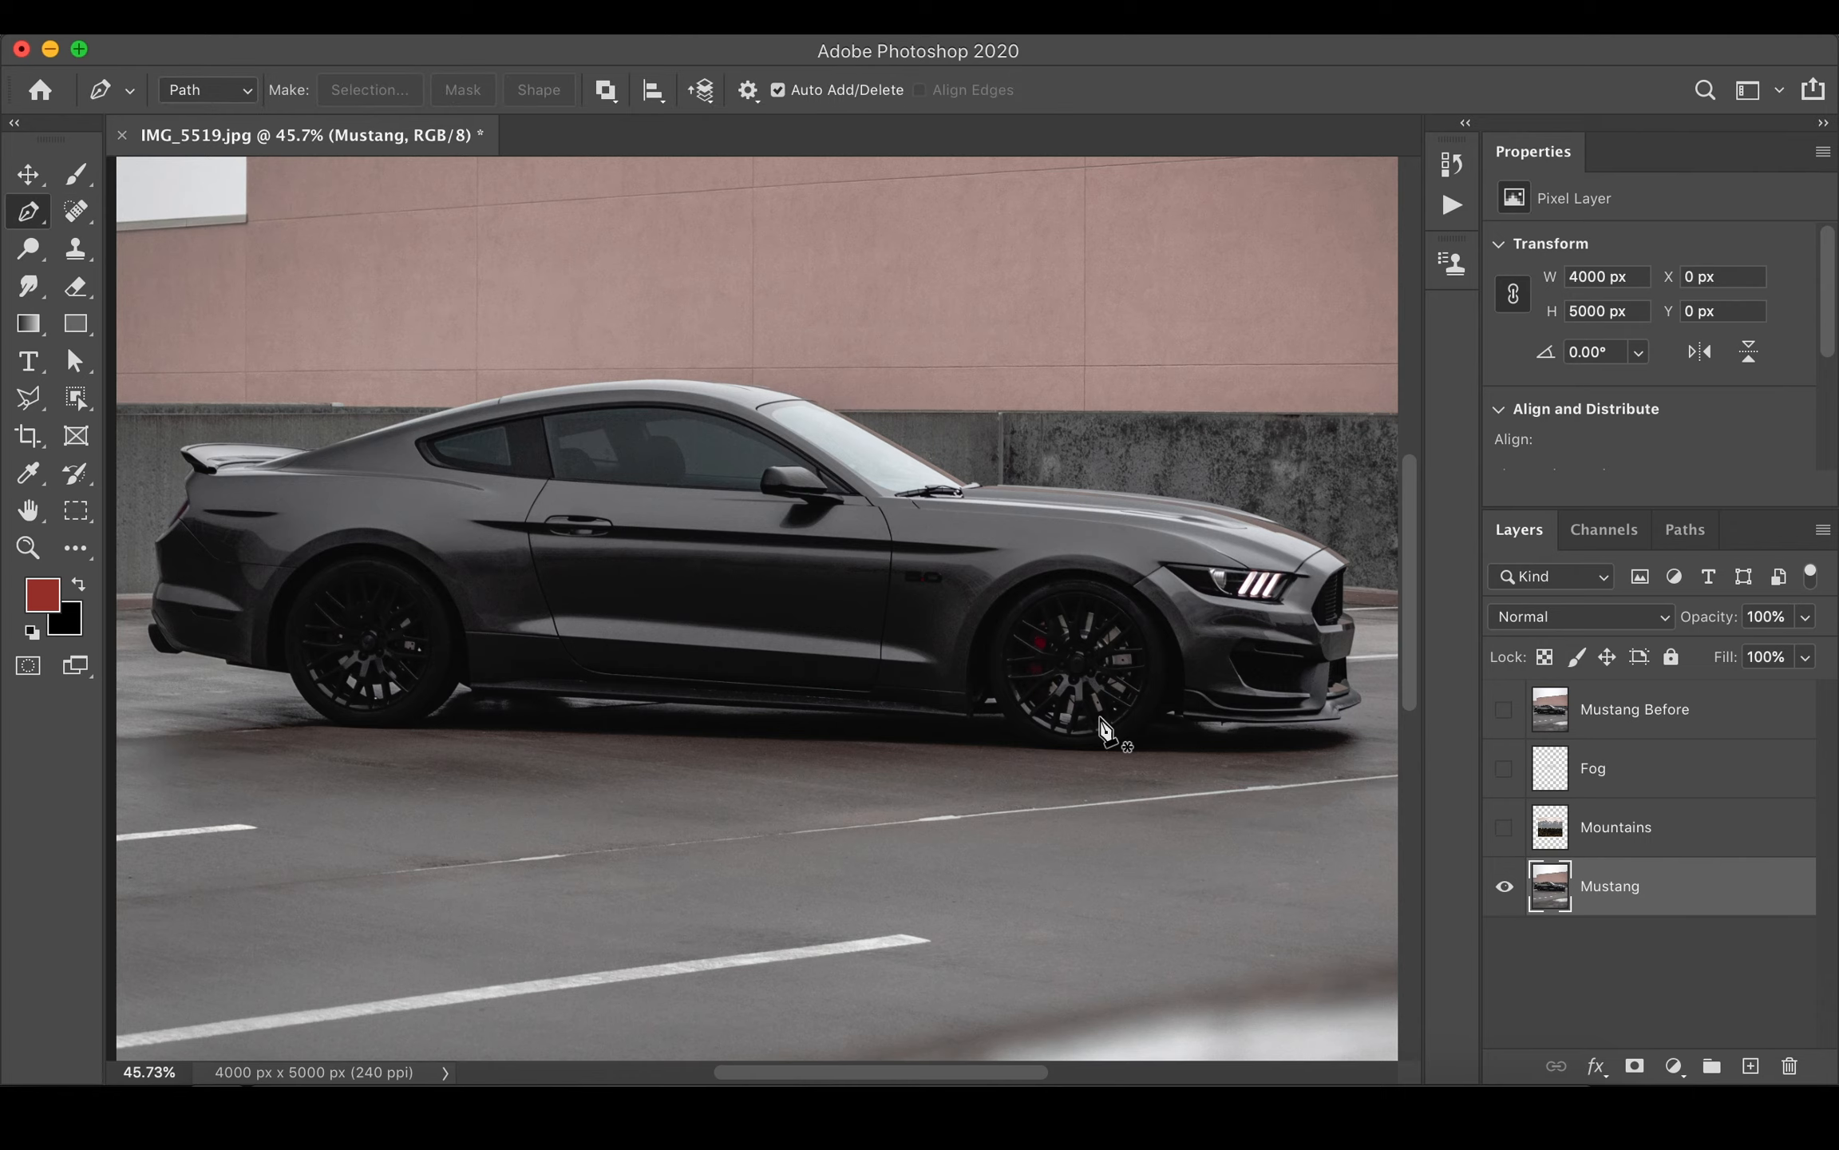
scroll(1106, 730, up, 10)
scroll(1106, 731, left, 10)
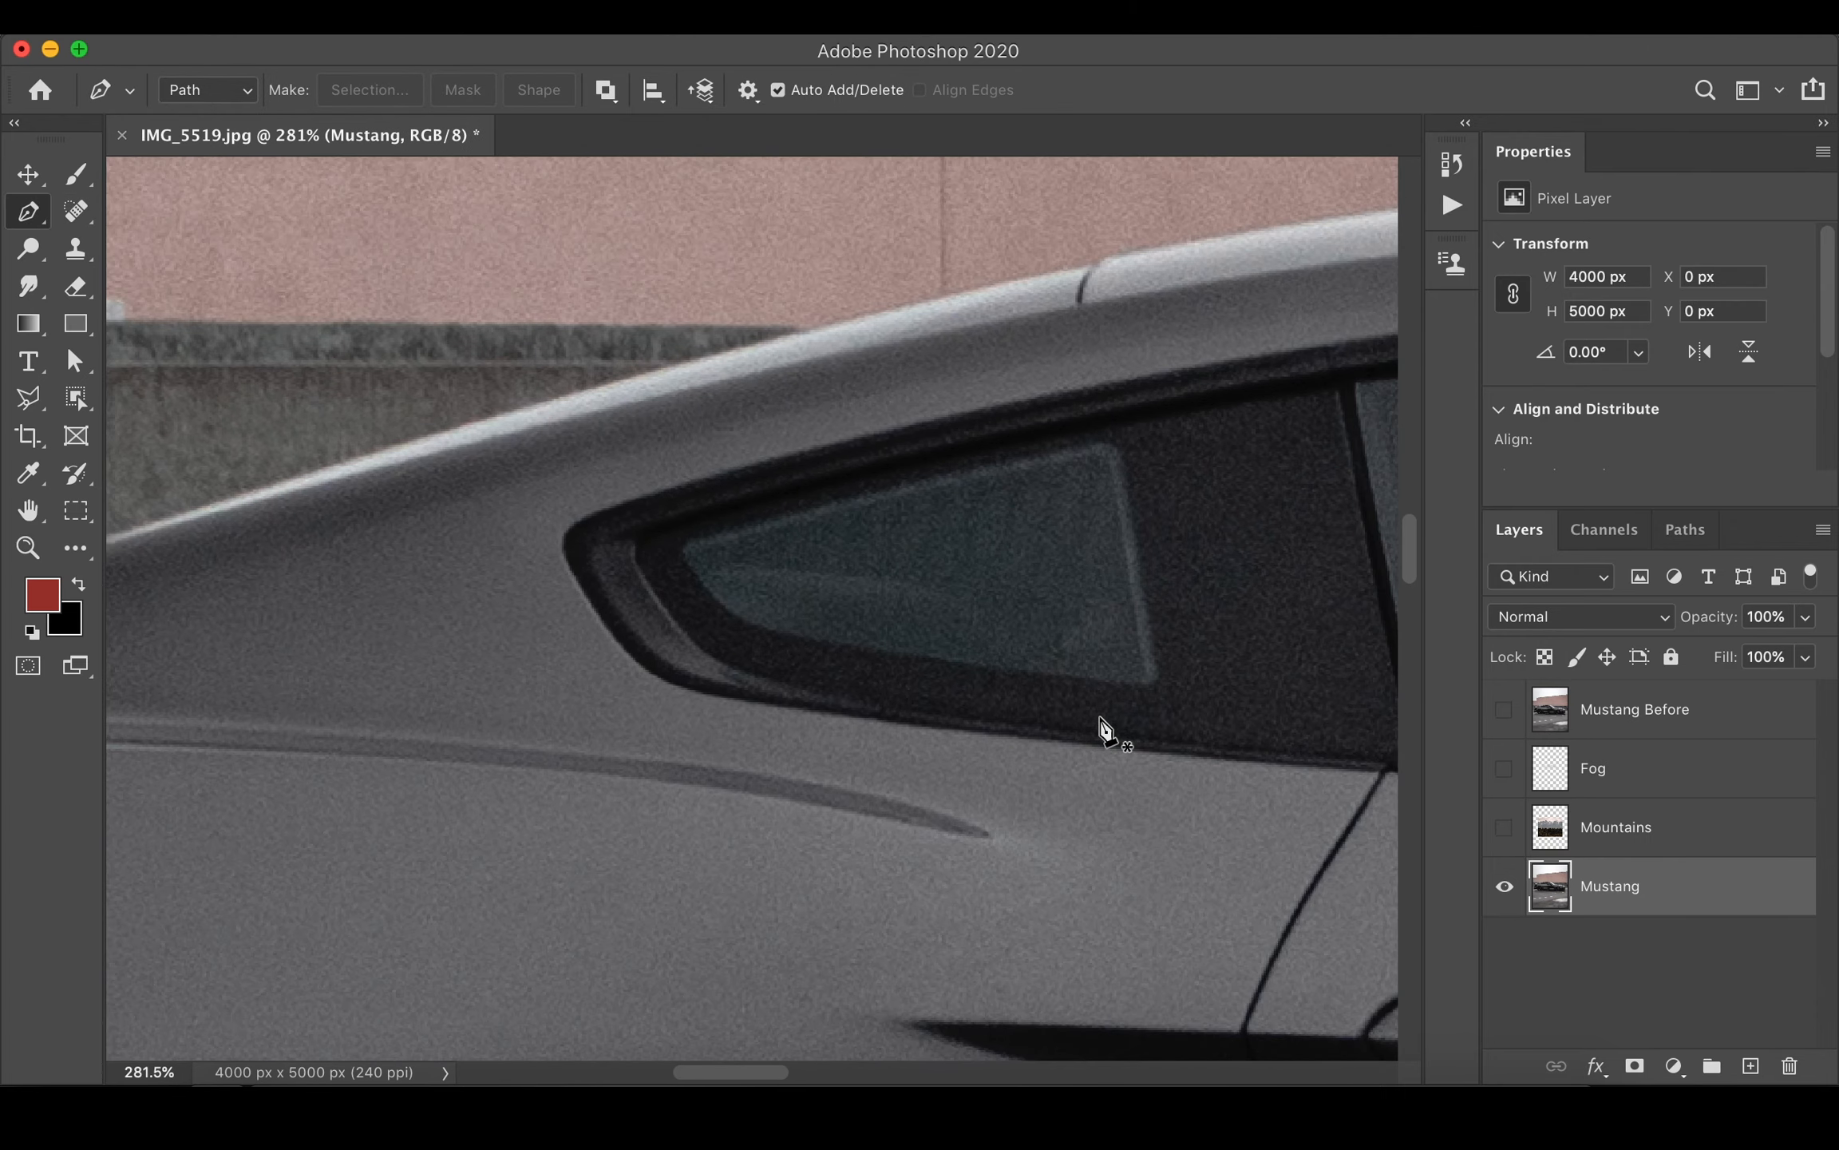
scroll(1106, 731, up, 5)
click(576, 479)
scroll(925, 495, right, 10)
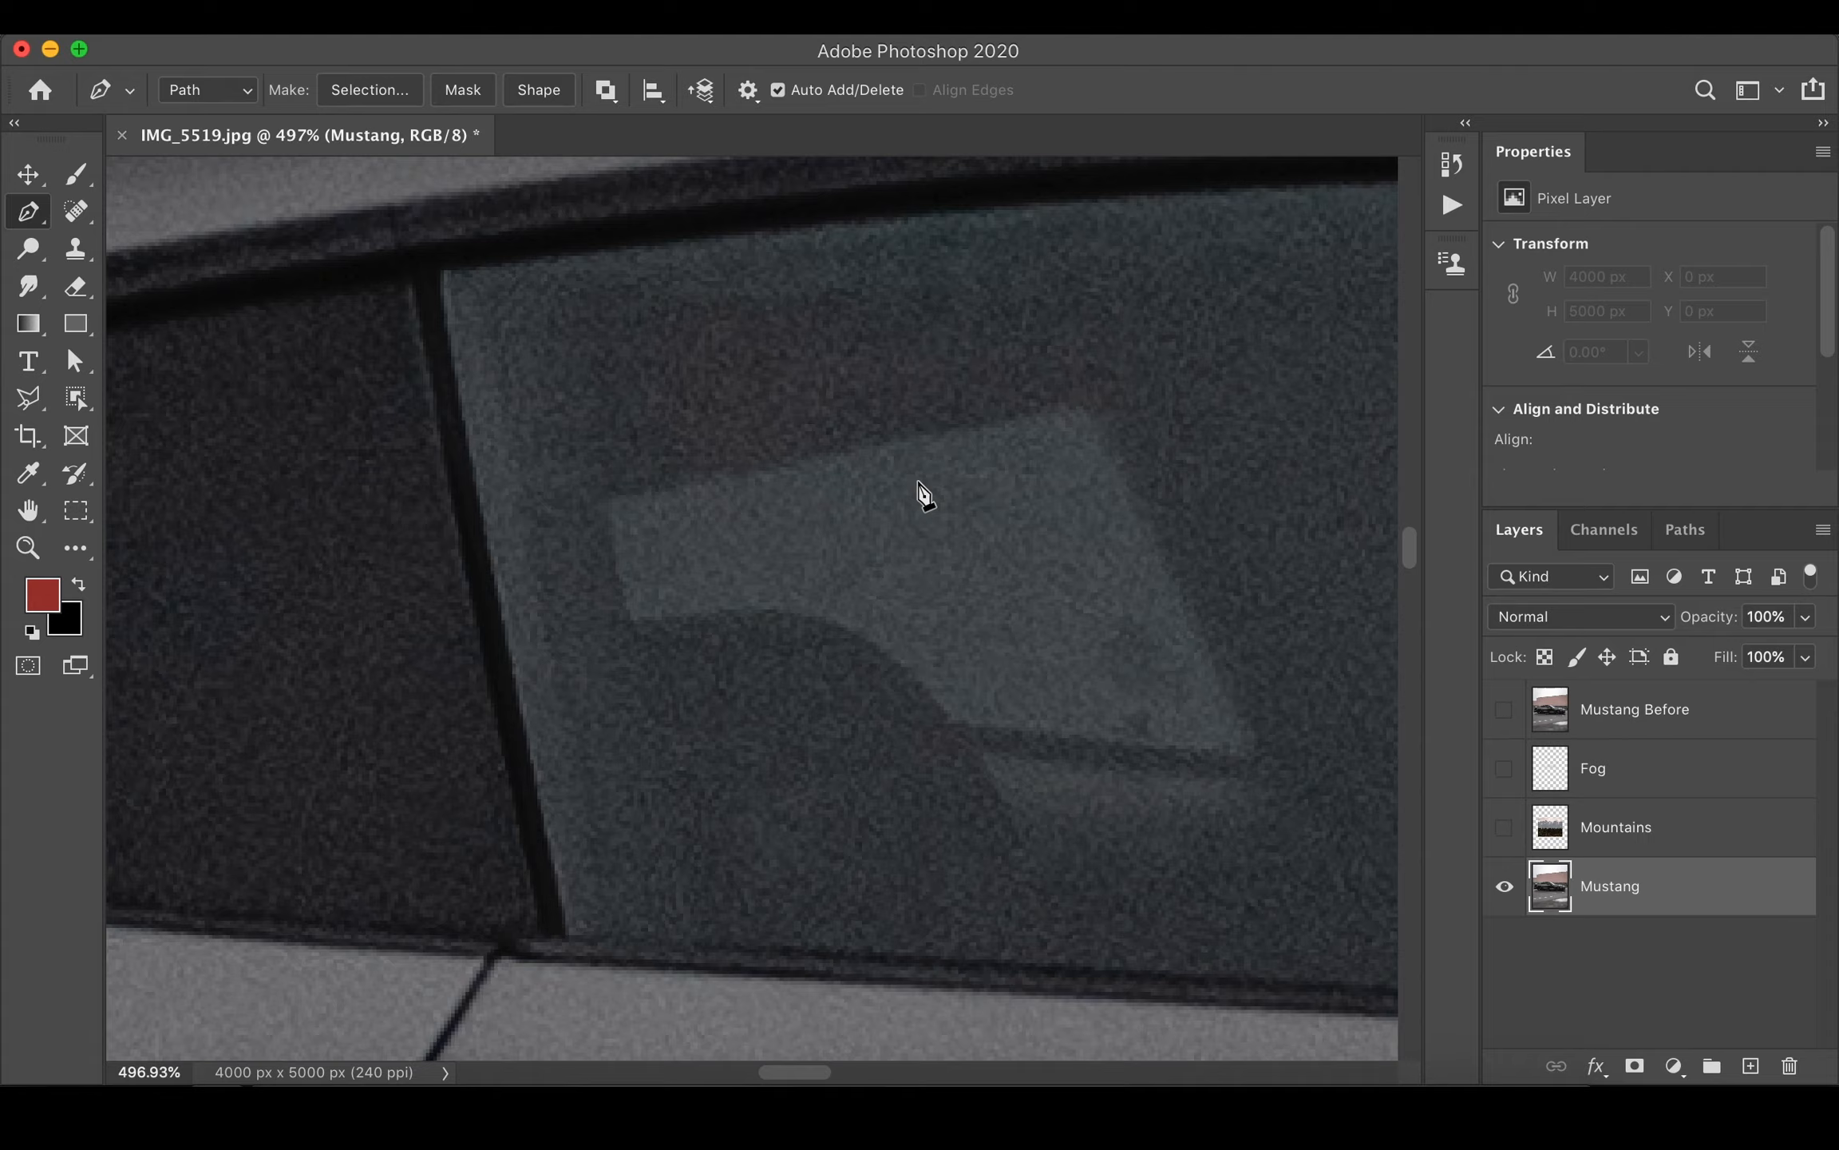
scroll(925, 495, down, 10)
click(1100, 644)
scroll(813, 497, up, 10)
click(275, 414)
drag(866, 529, 788, 405)
scroll(787, 406, left, 5)
click(597, 726)
drag(671, 439, 686, 410)
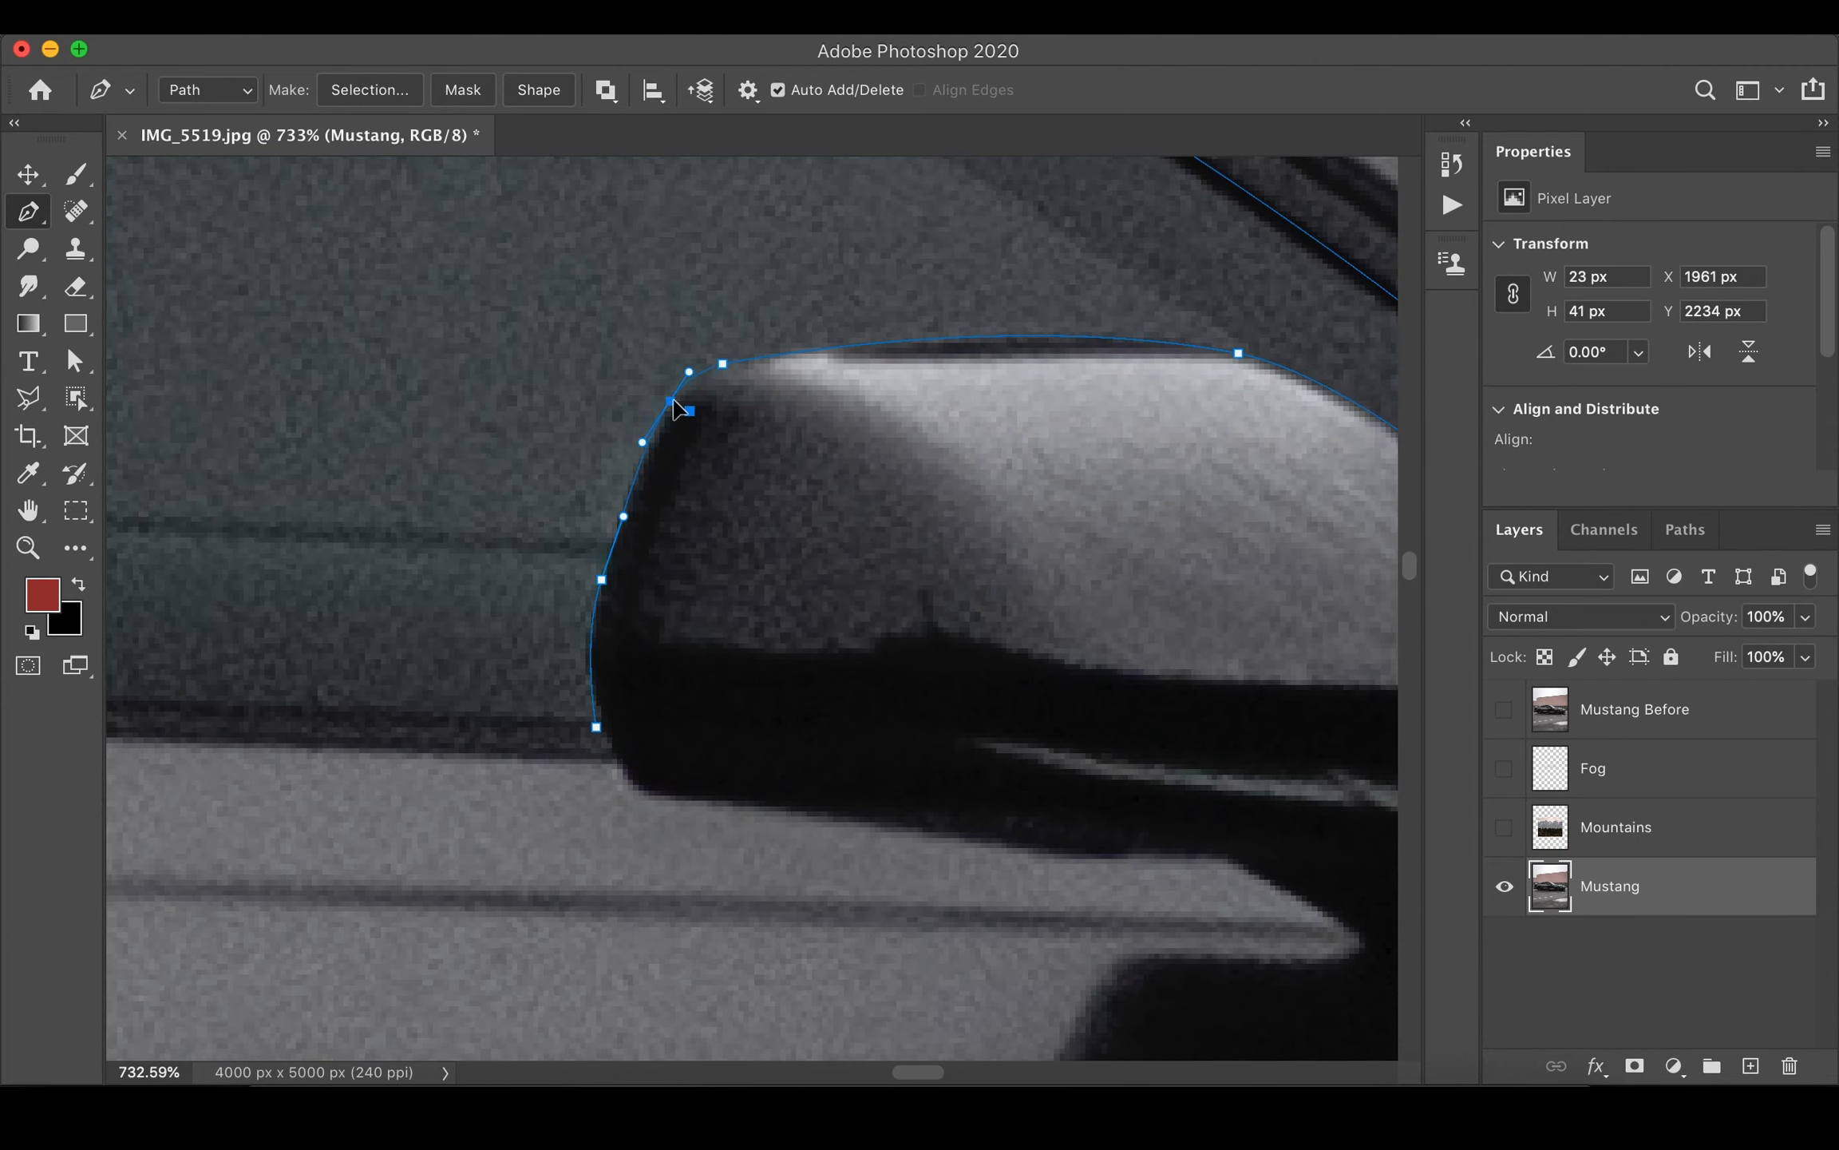
- Close the side window path along the windows' lower edge and convert it to a selection
scroll(686, 410, down, 10)
click(1018, 698)
click(276, 623)
drag(891, 701, 1185, 725)
scroll(479, 623, up, 5)
click(648, 613)
scroll(867, 754, down, 10)
key(super+Return)
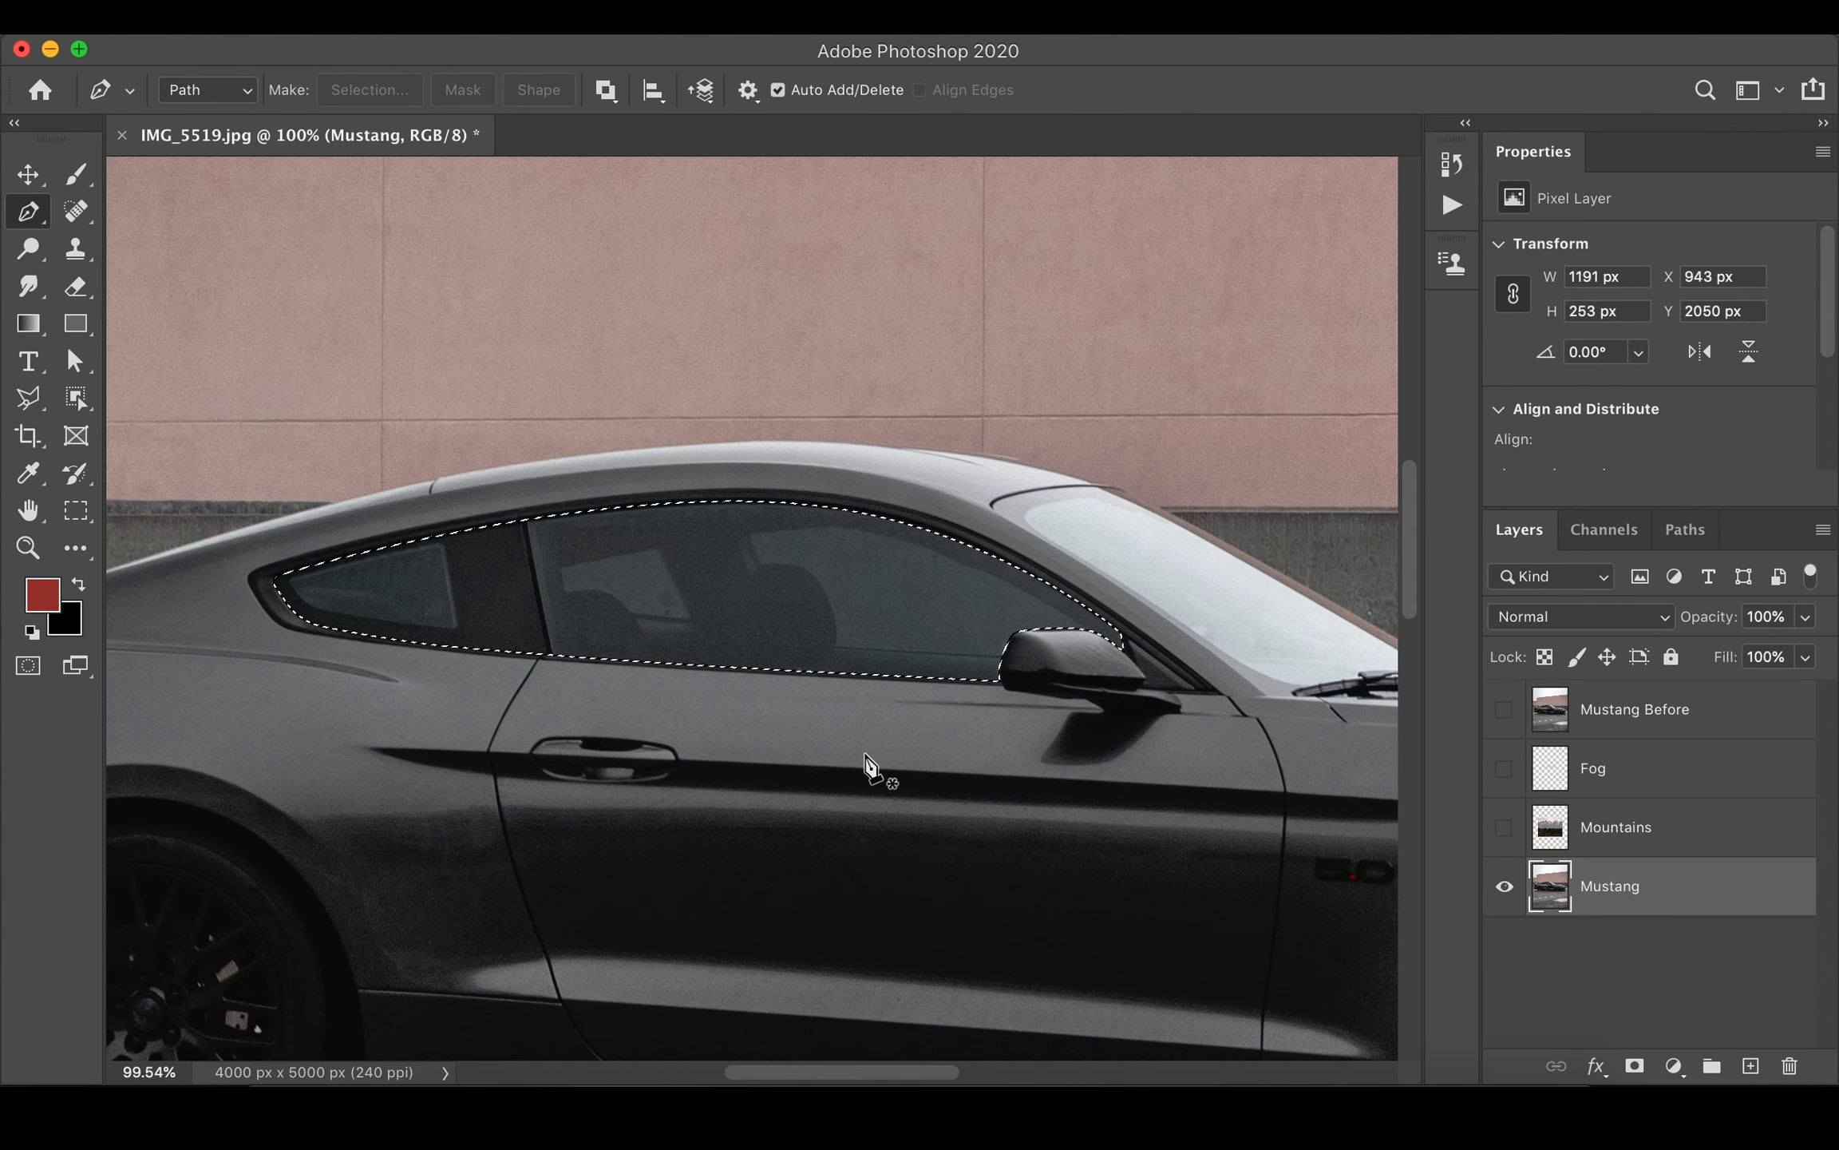
- Copy the selected side windows onto a new layer and rename it Window
key(super+j)
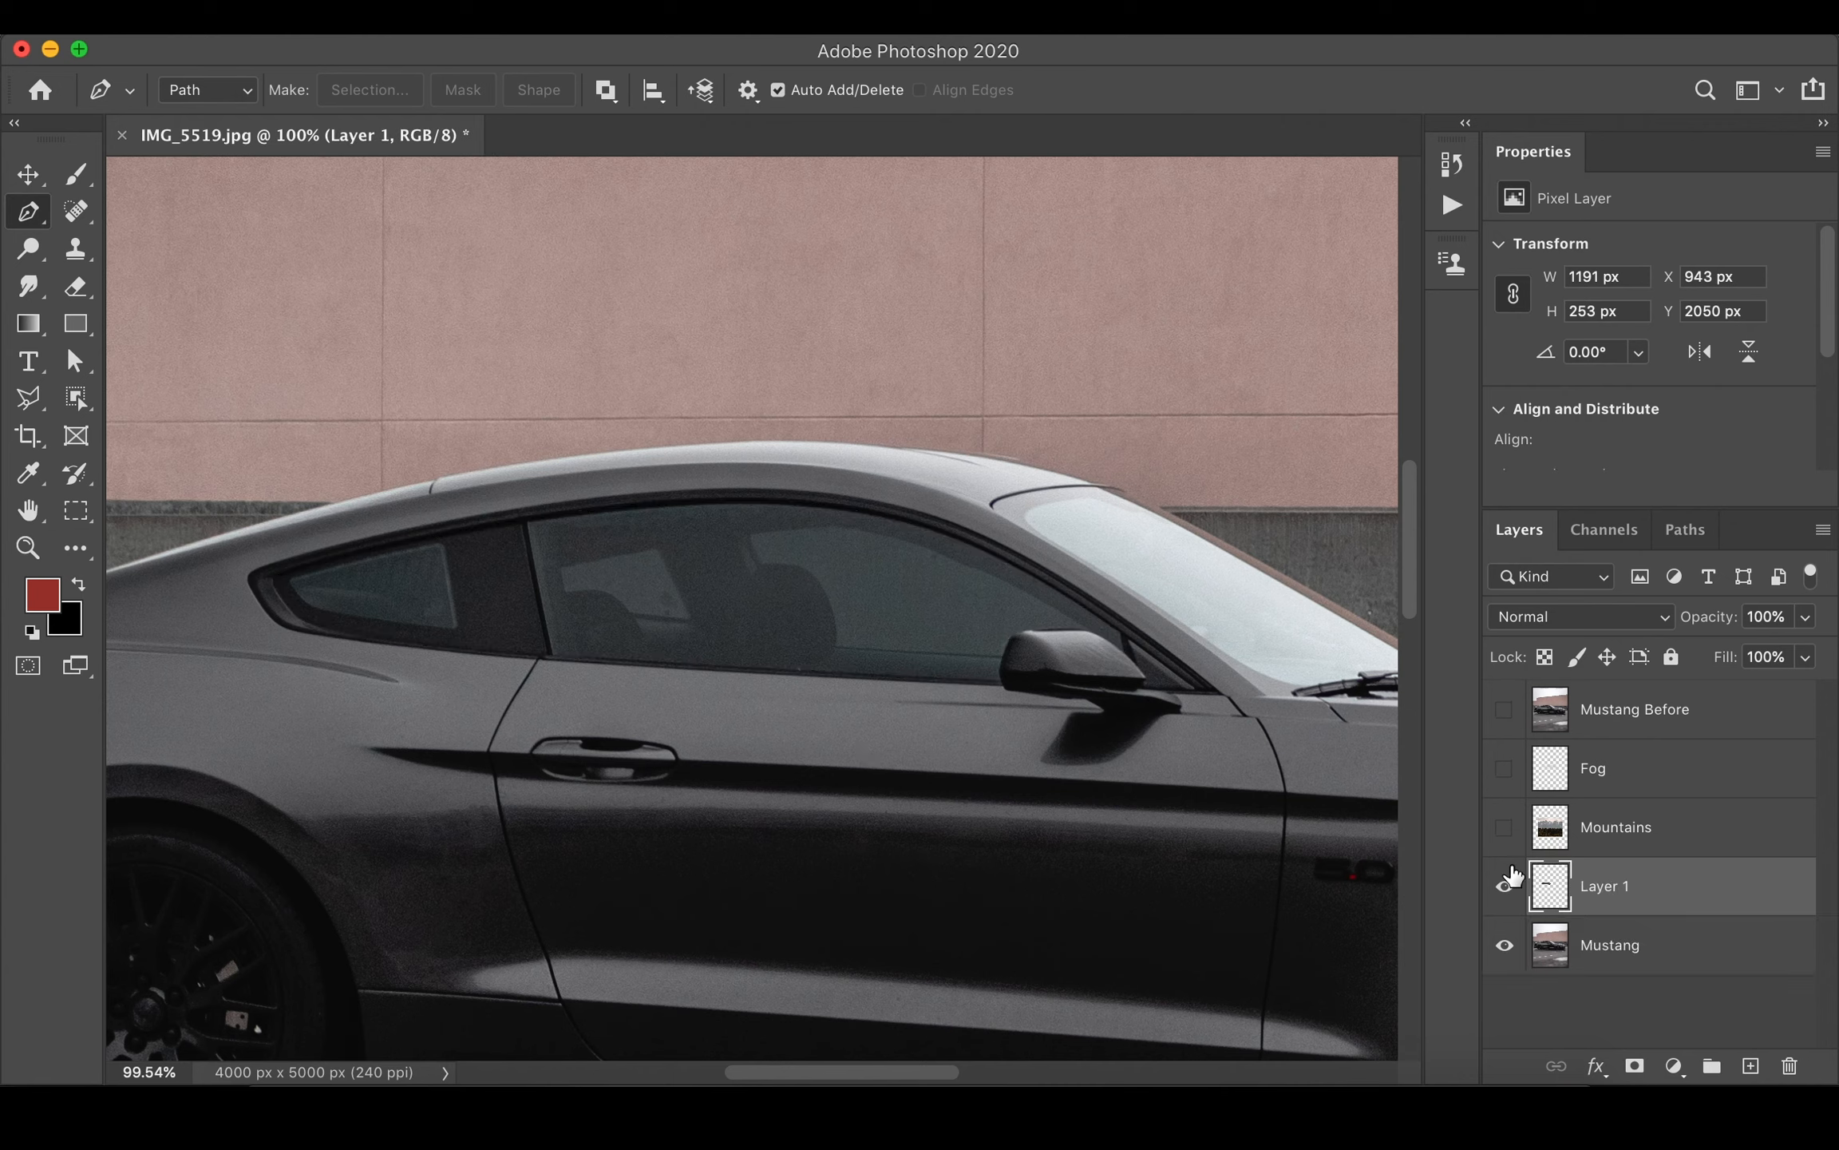
double_click(1614, 888)
text(Windo)
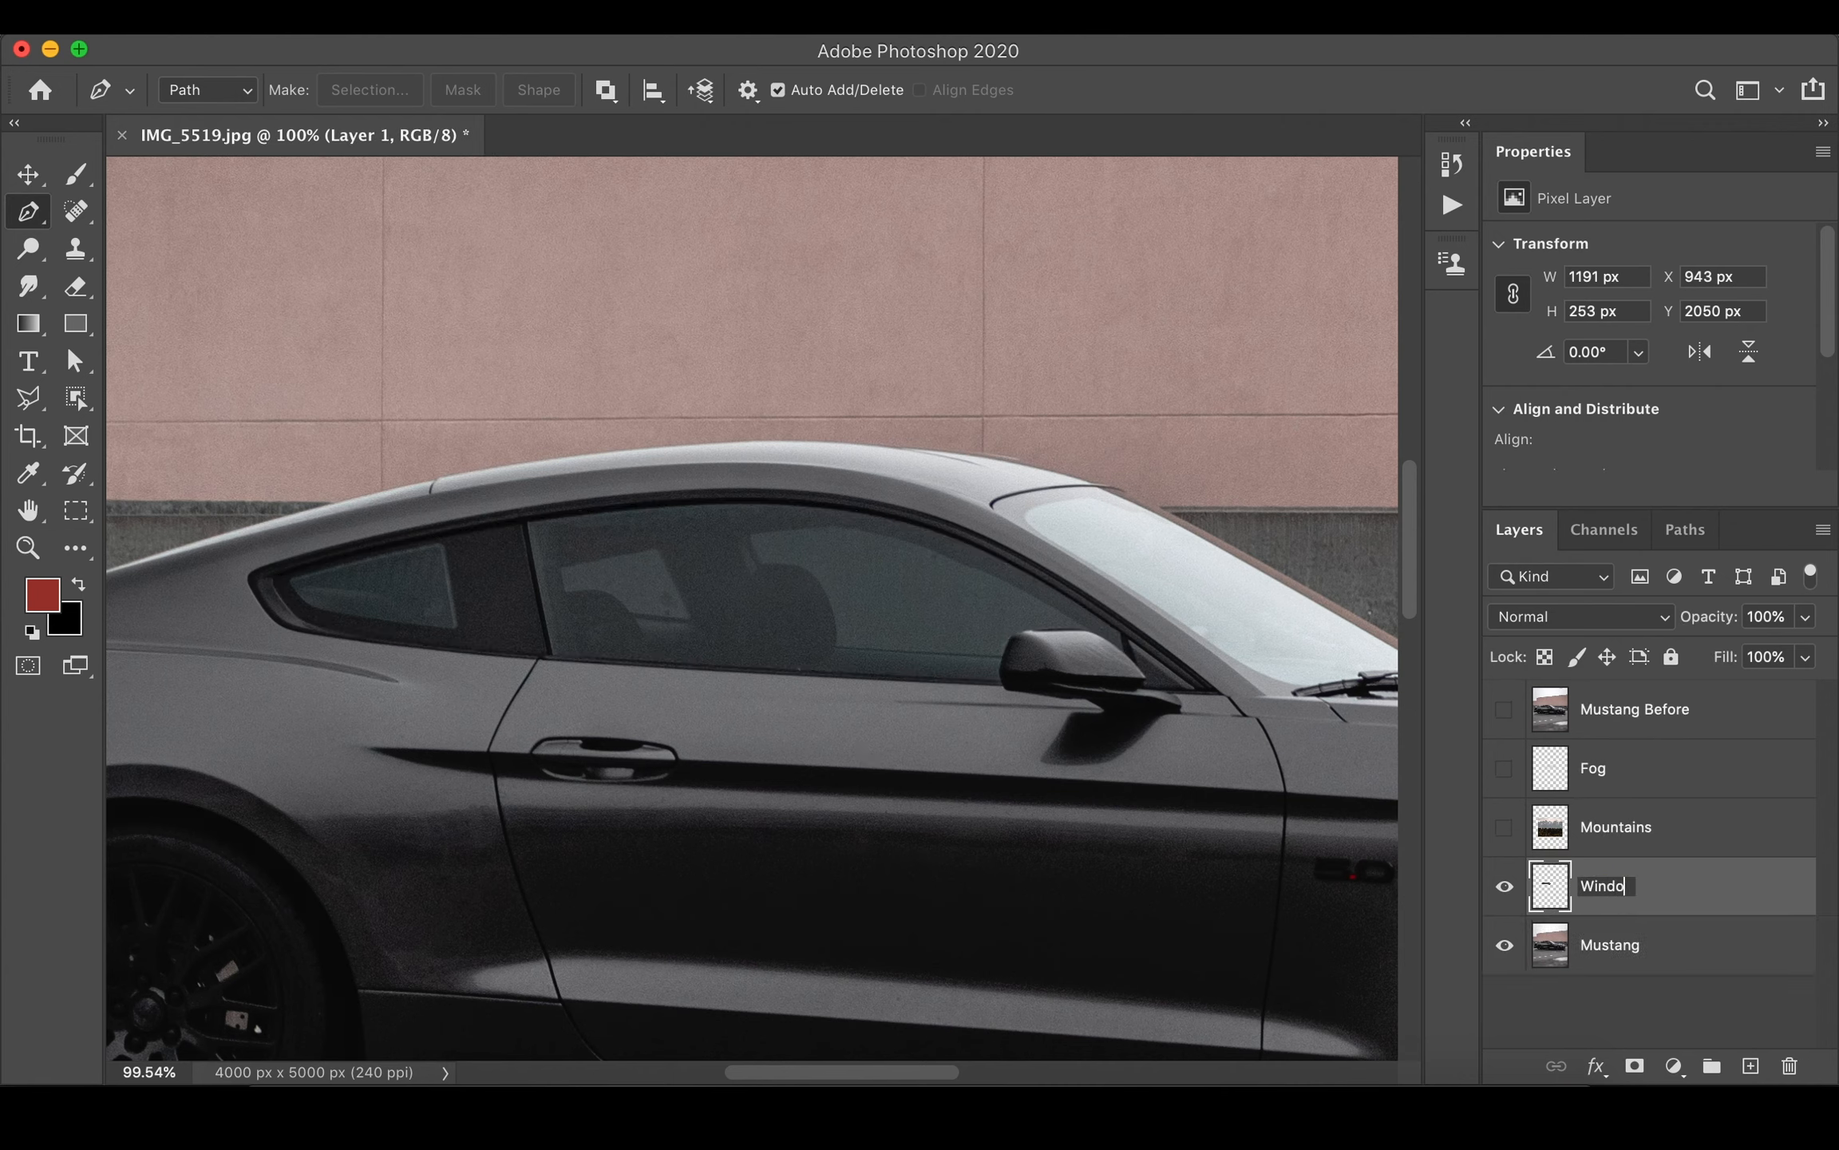
text(w)
key(Return)
- Add a Brightness/Contrast adjustment layer clipped to the Window layer and set its brightness to -40
click(1674, 1066)
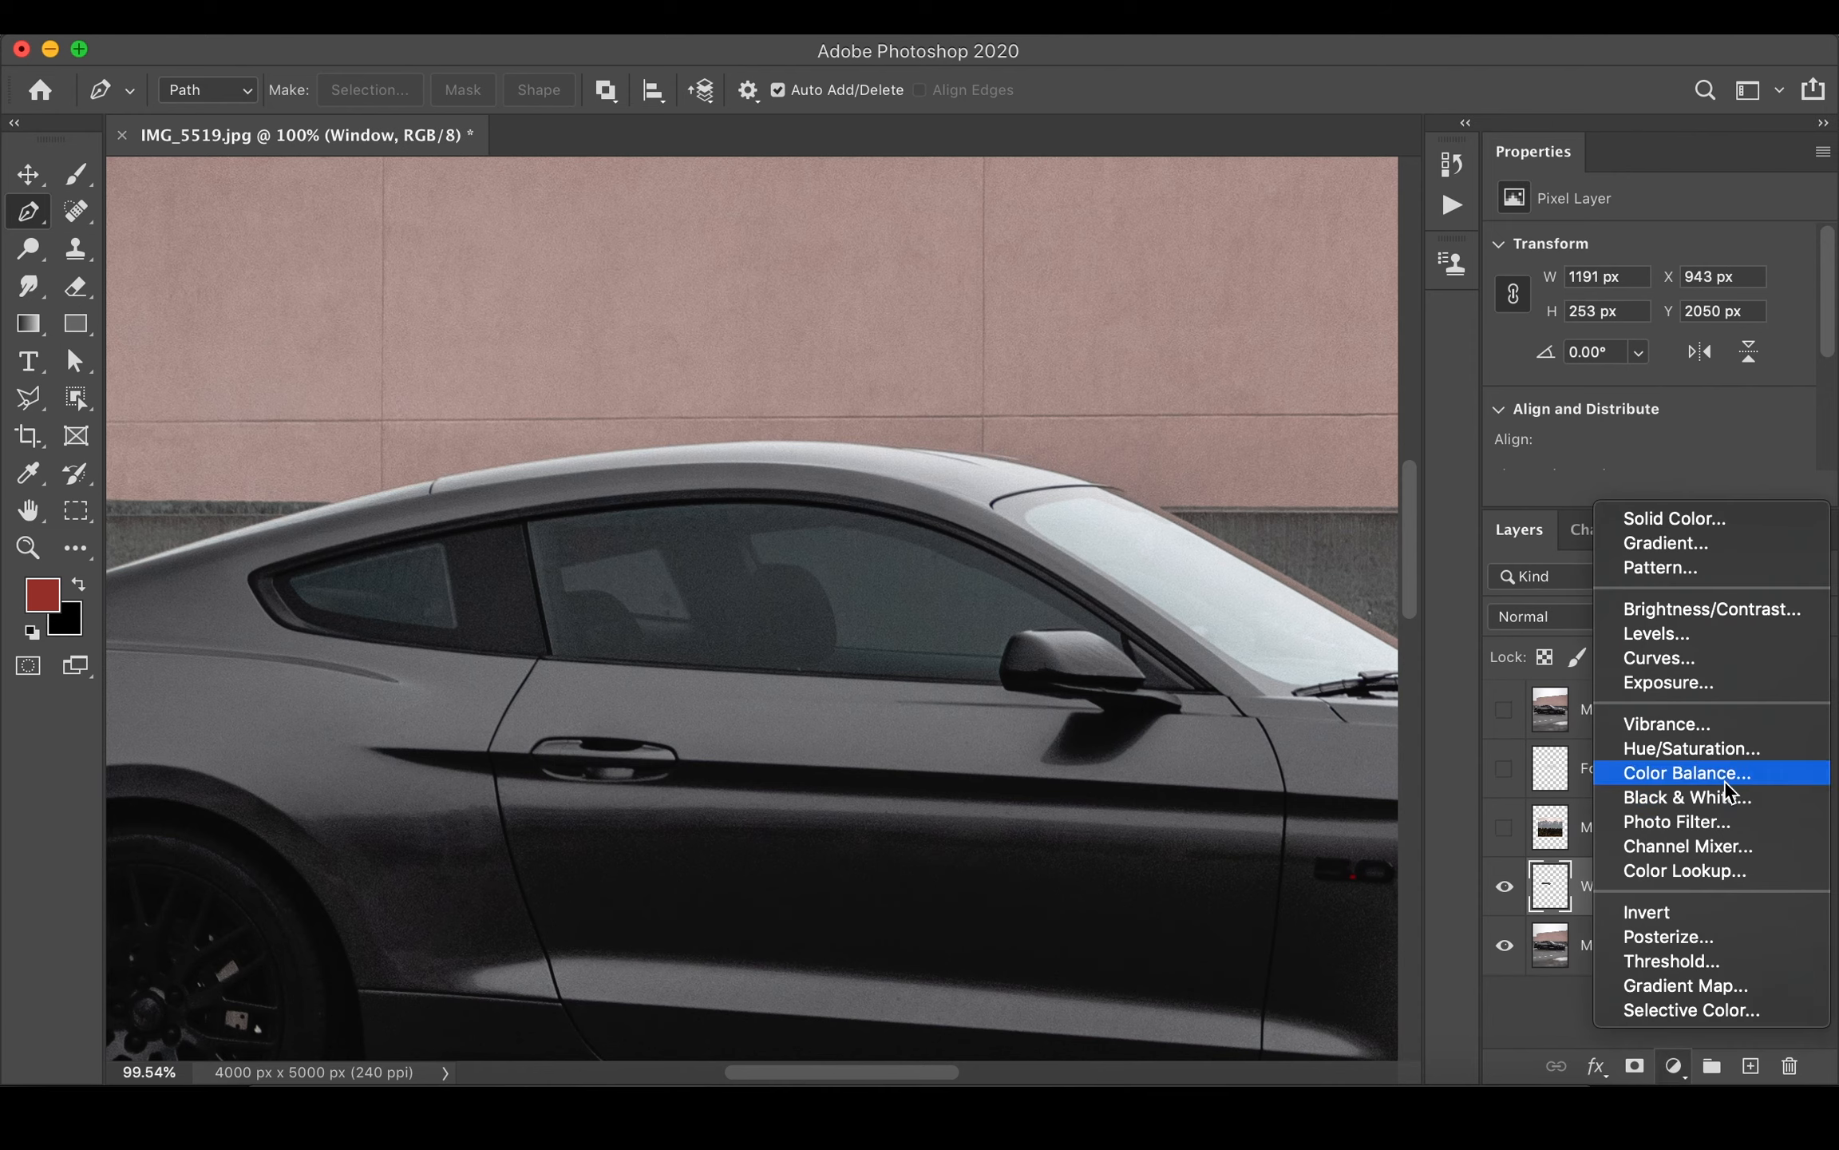
click(1734, 610)
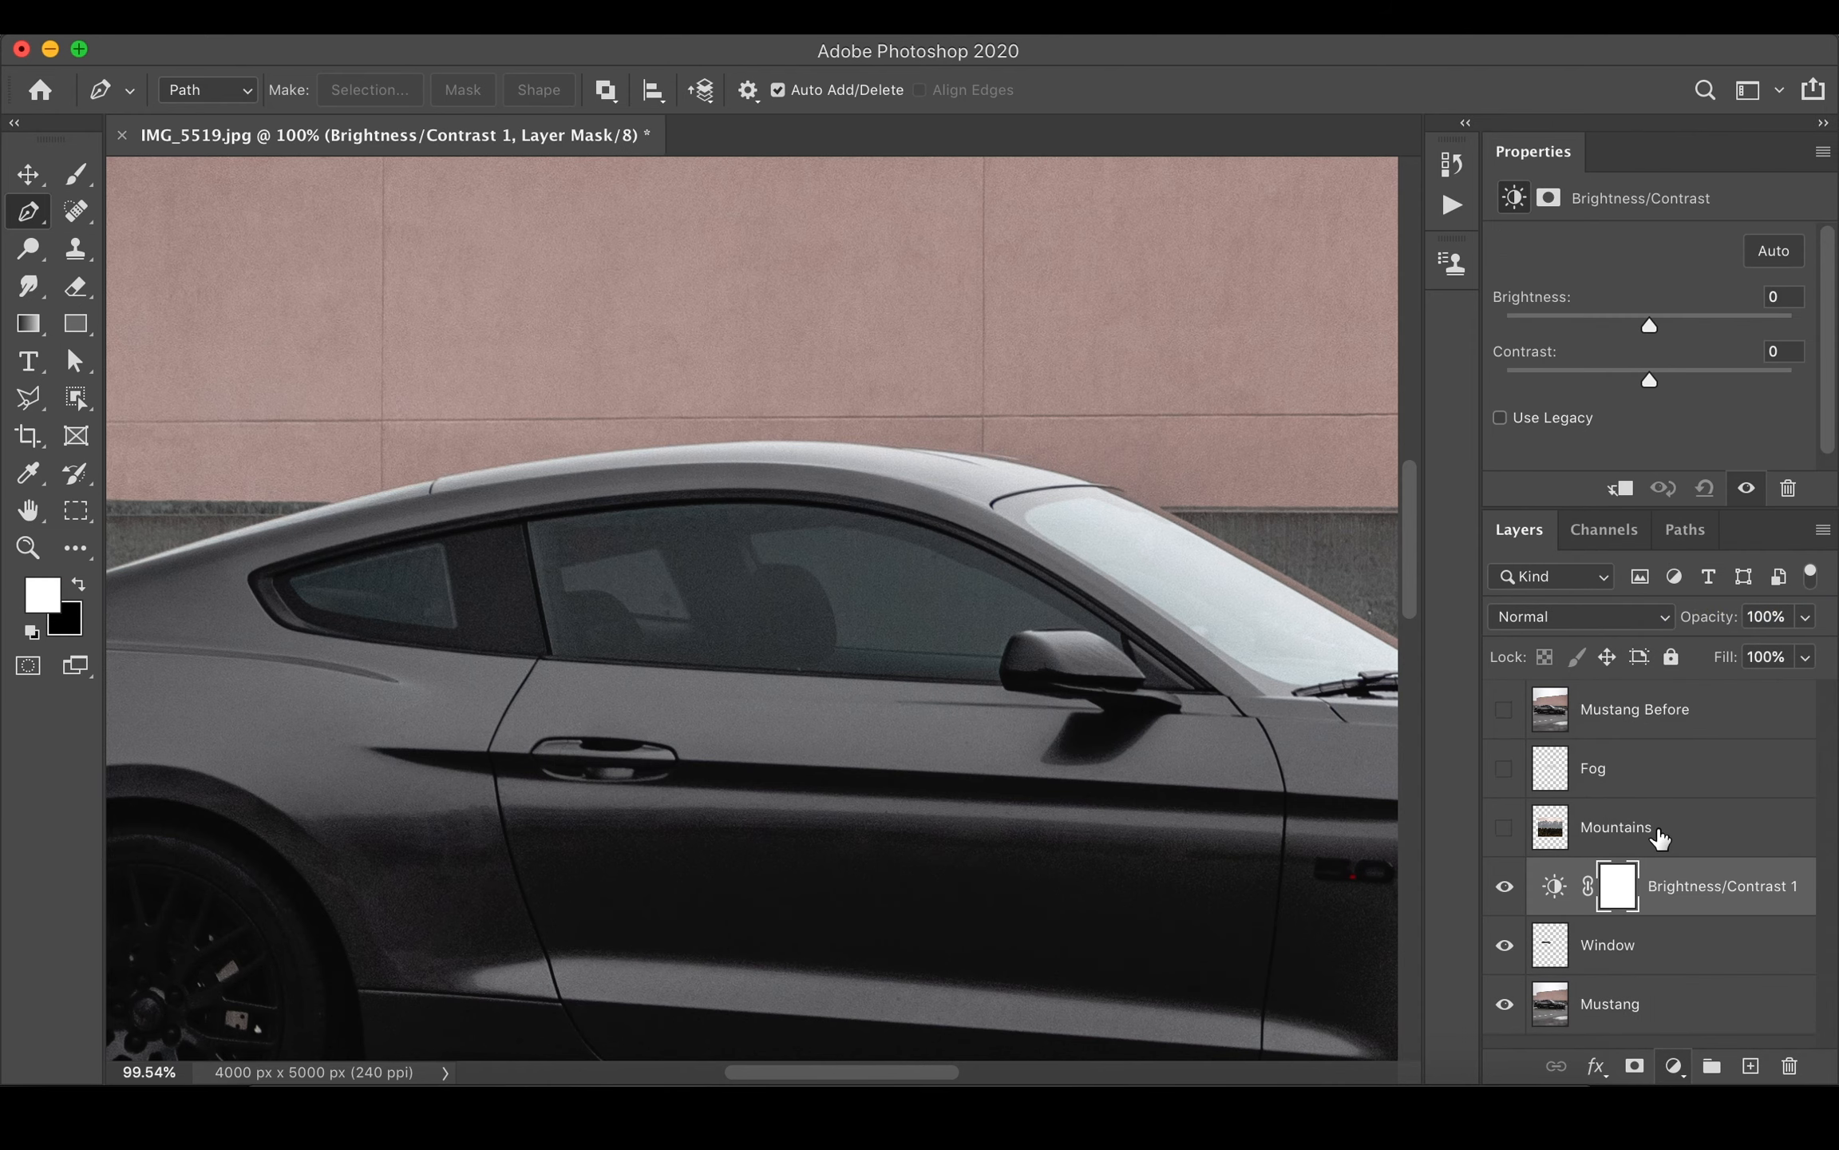
alt+click(1557, 902)
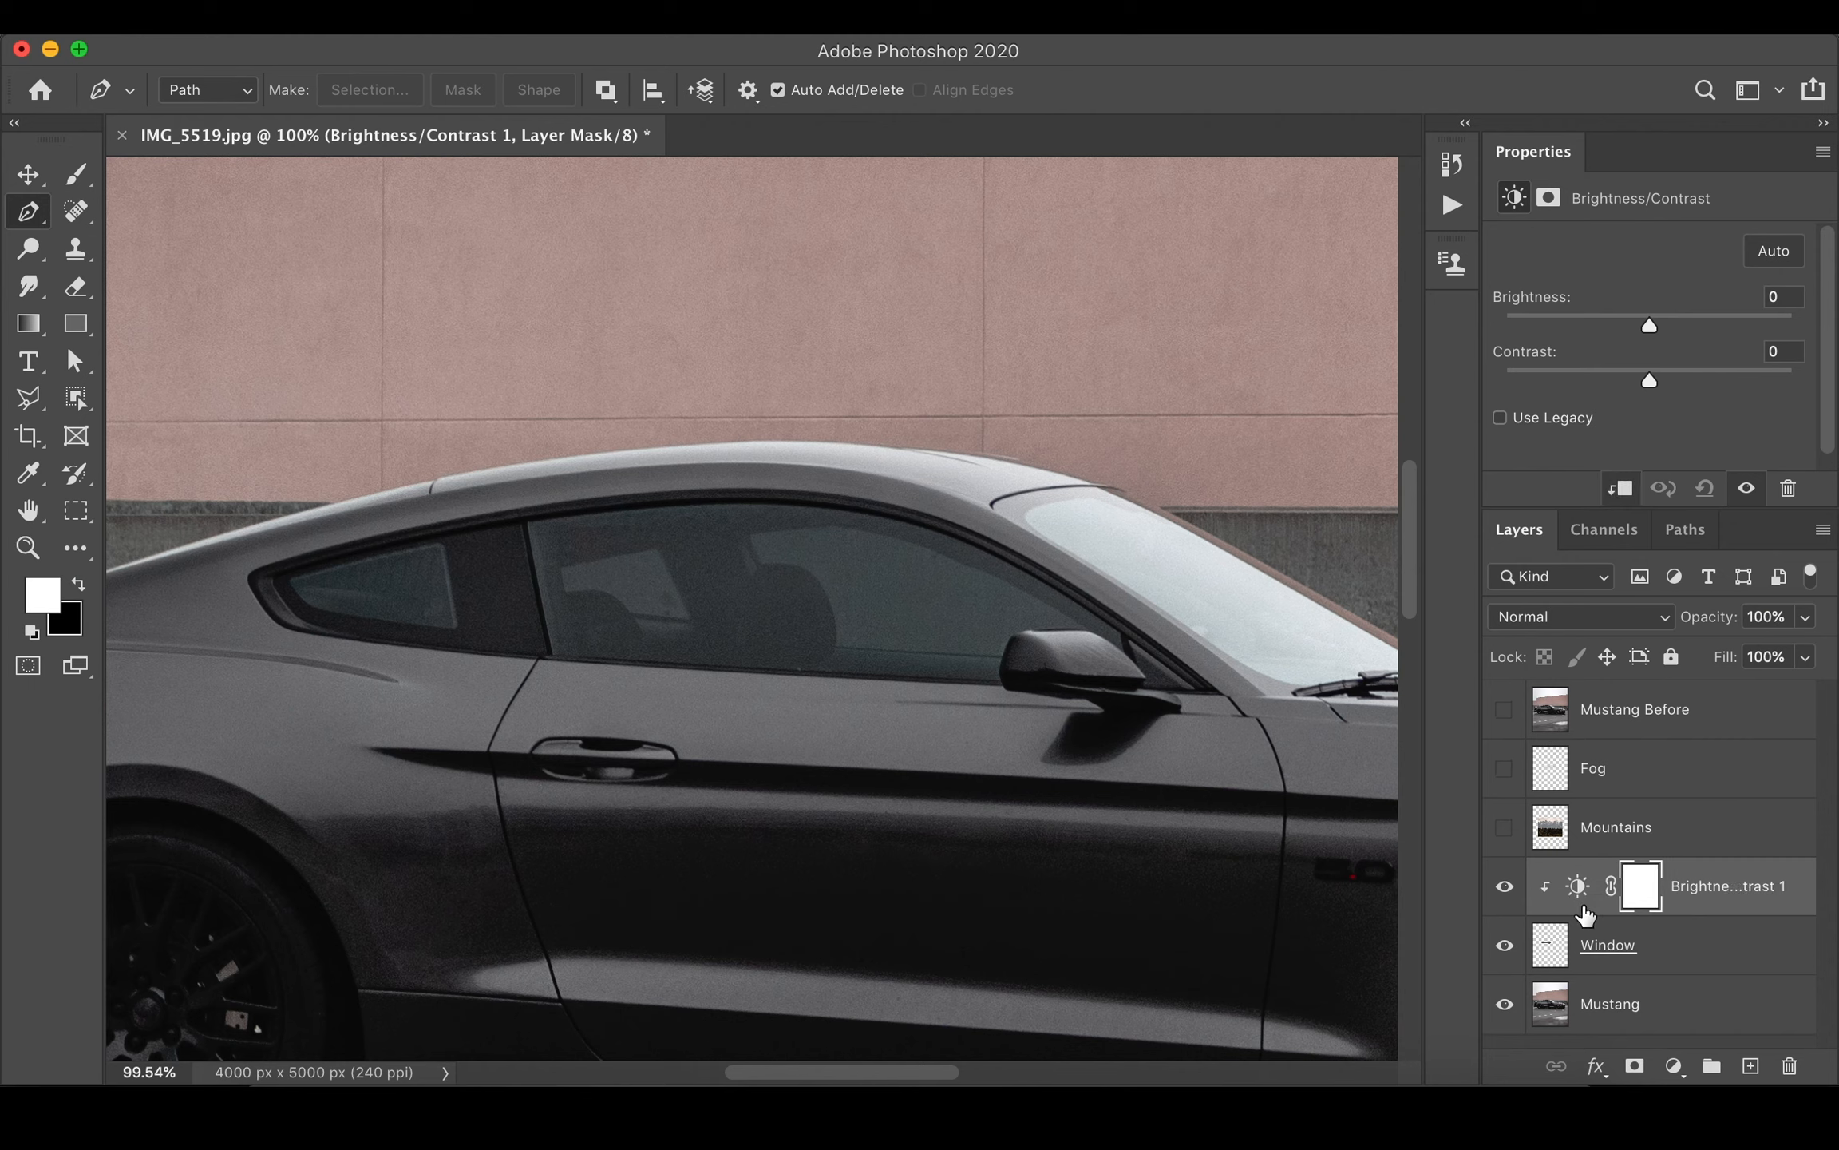
click(1584, 886)
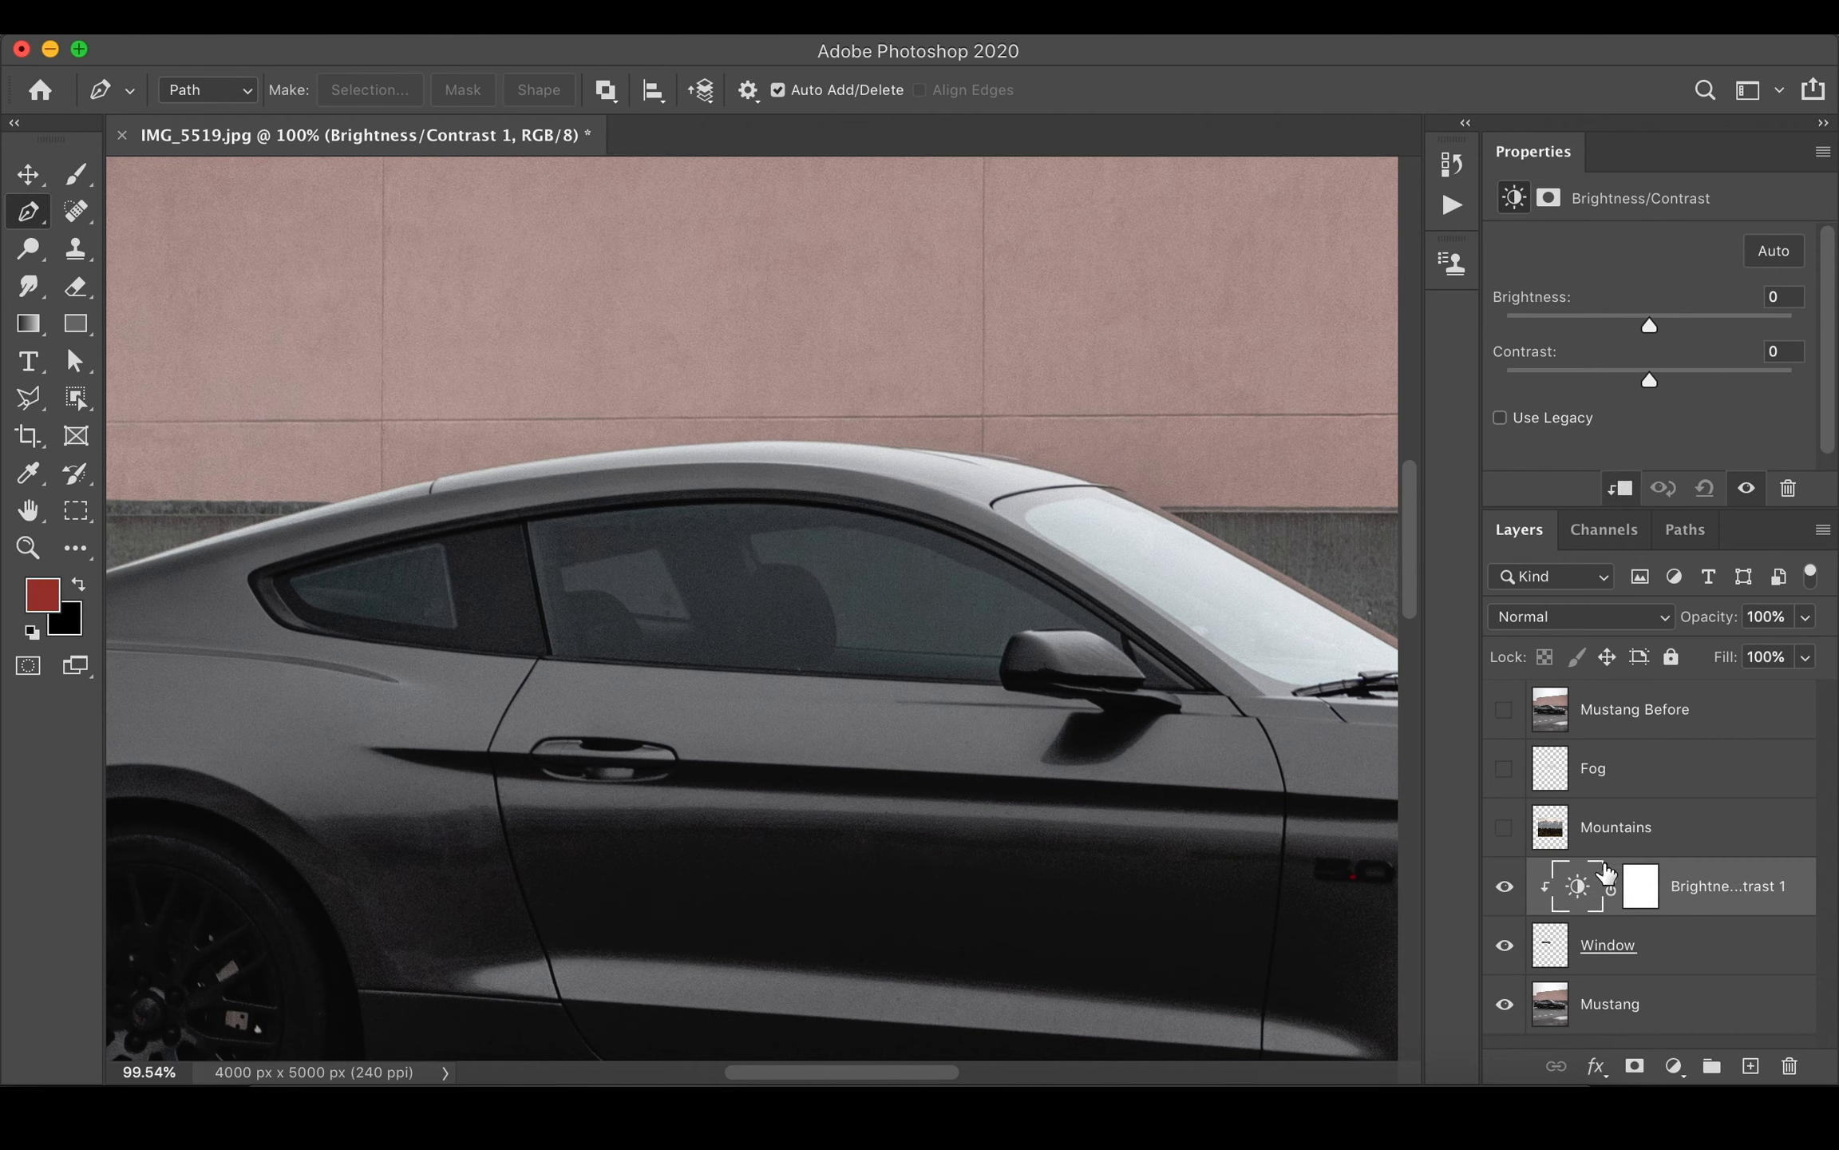
drag(1651, 328, 1613, 327)
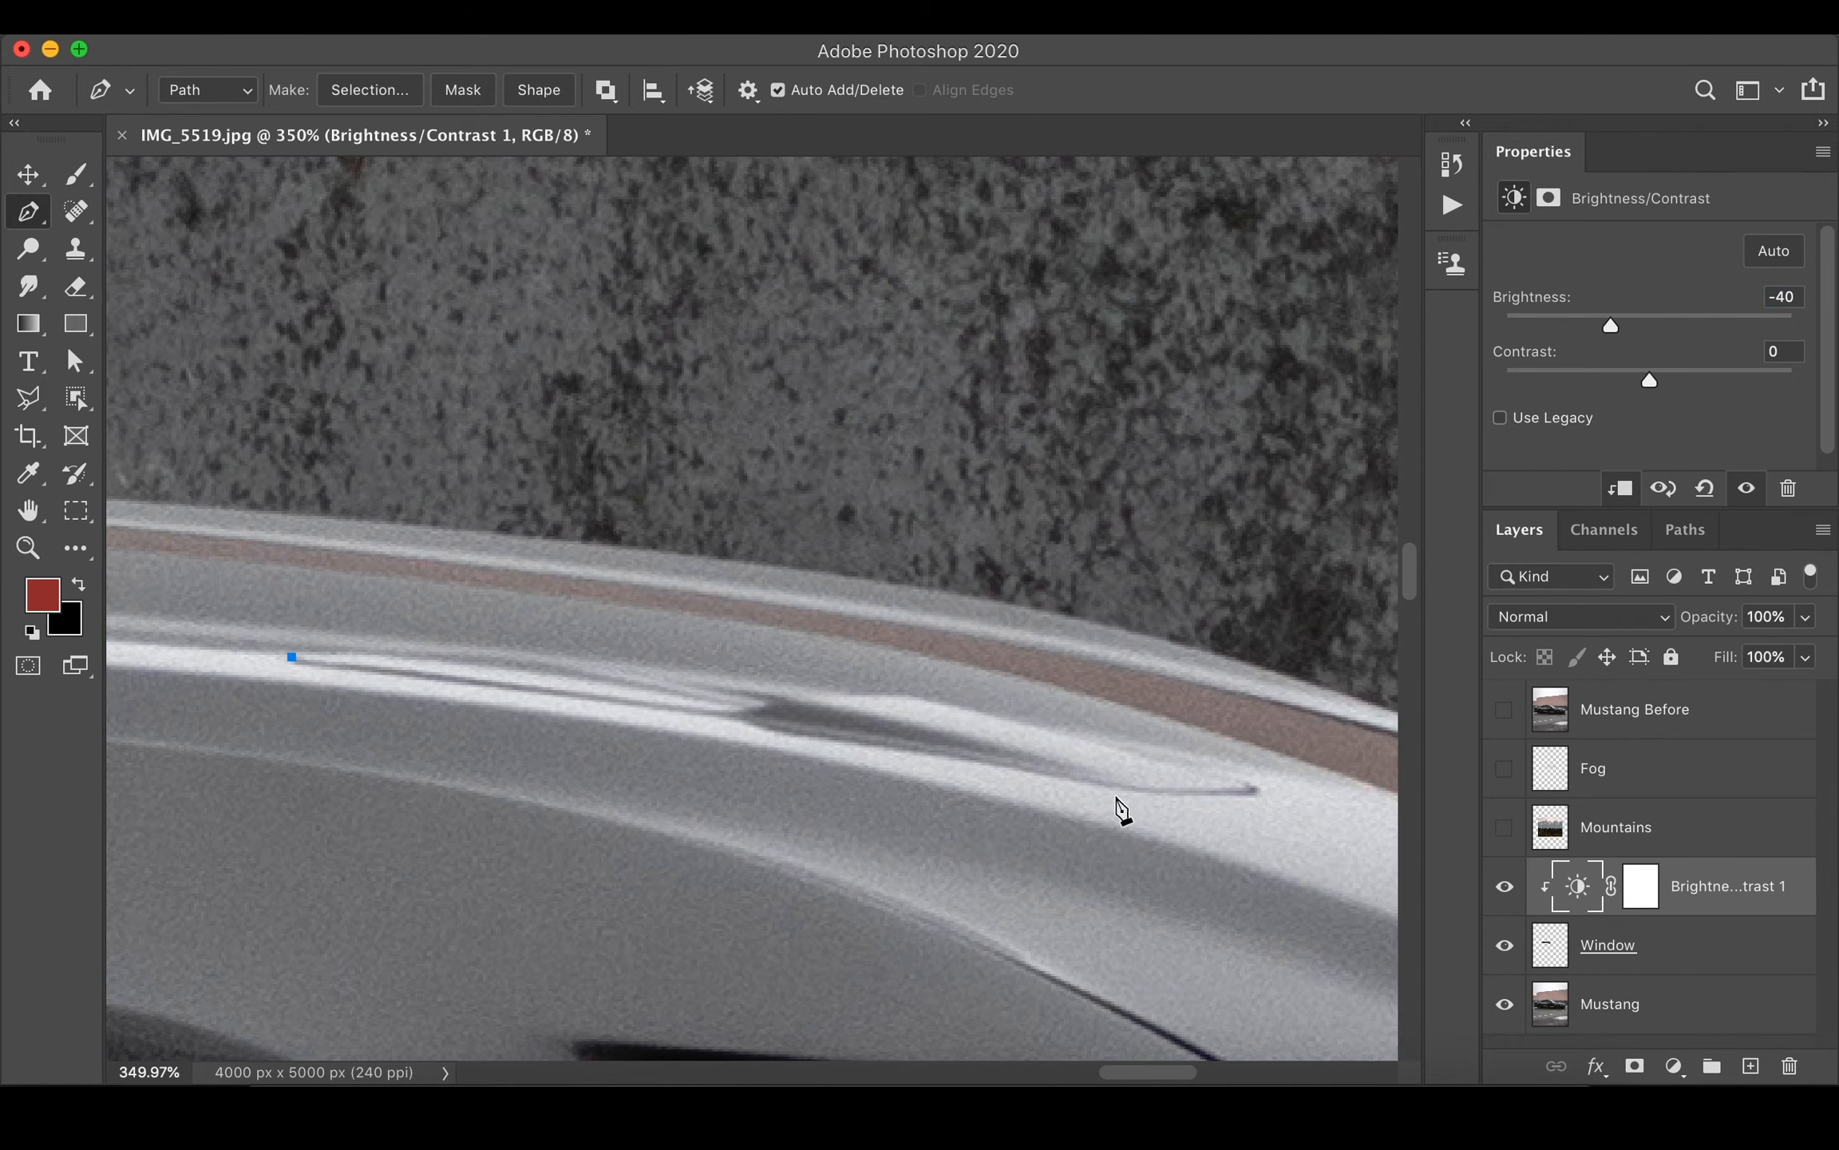
- Trace the hood vent with the Pen tool as a closed path following its lower and upper edges
click(1122, 793)
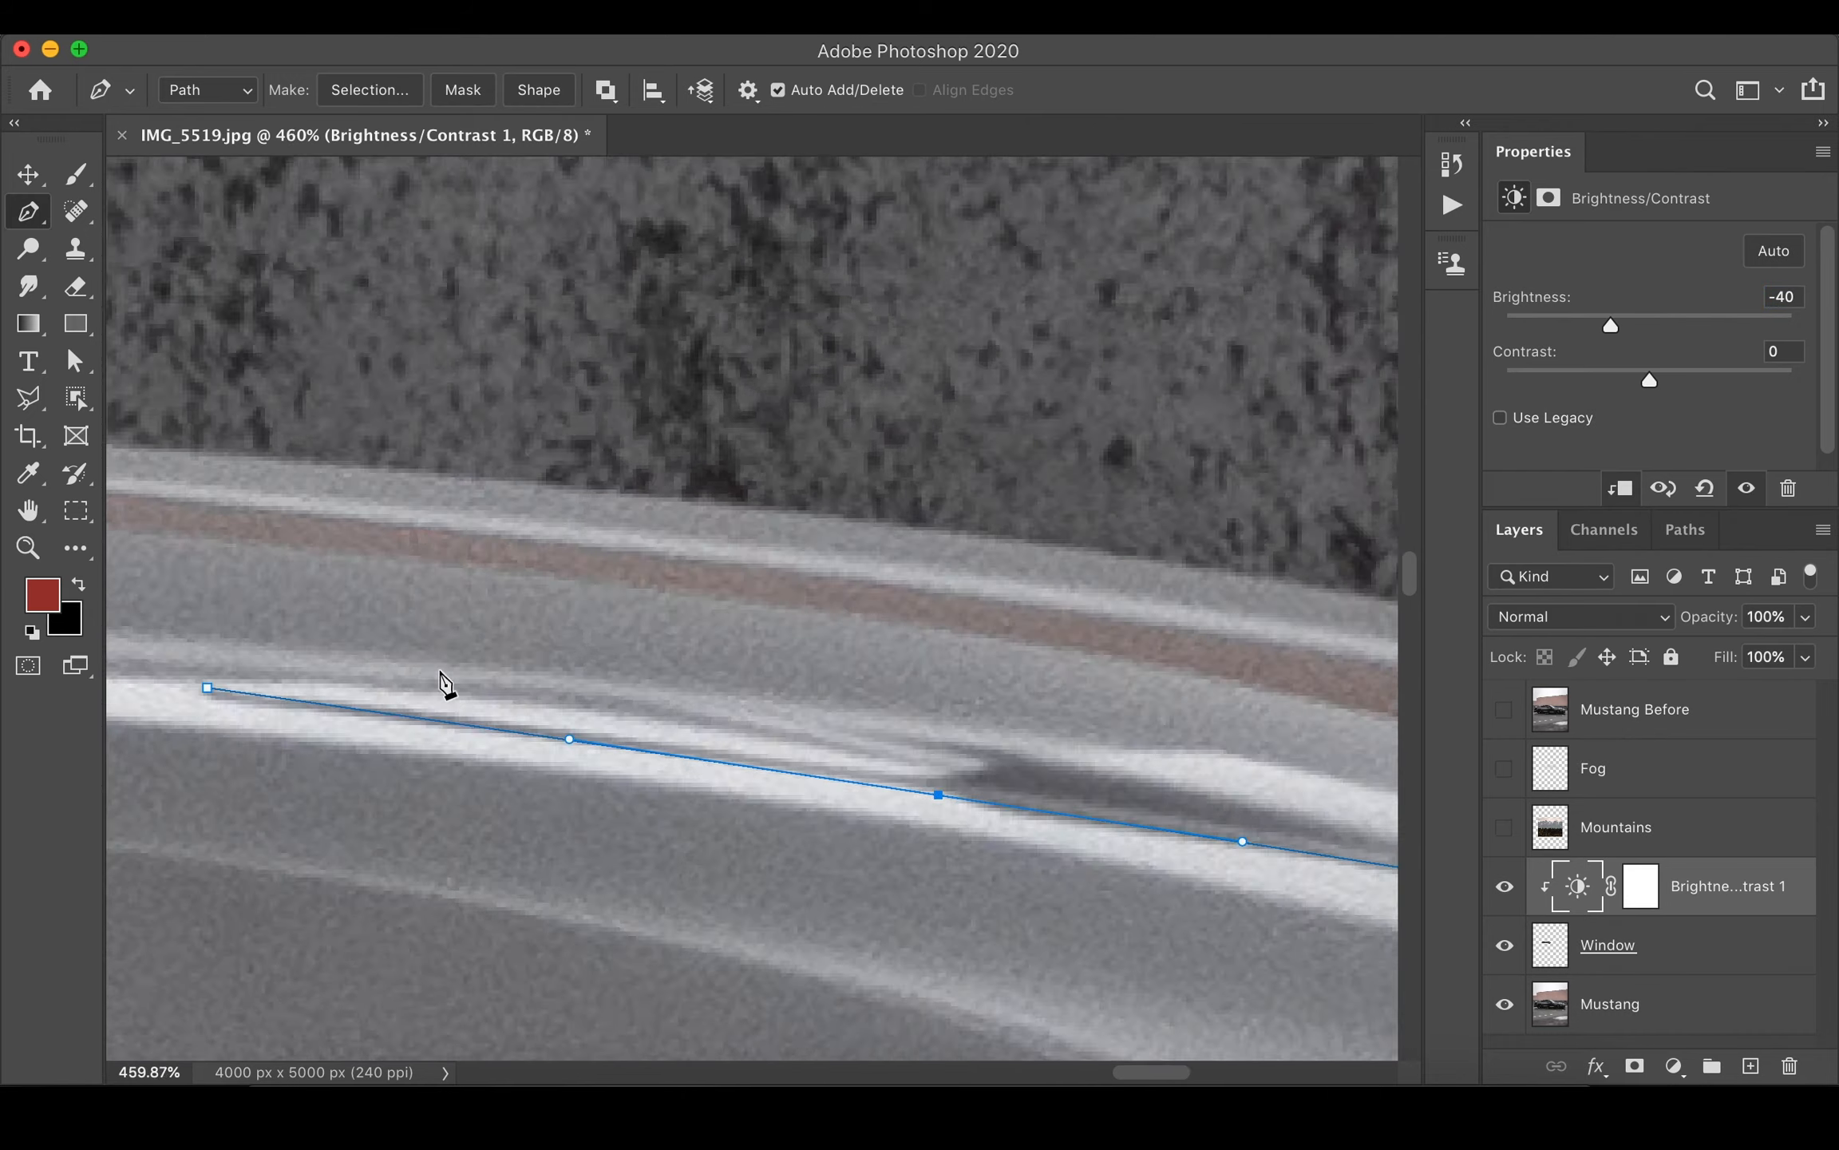
scroll(444, 685, up, 5)
click(678, 608)
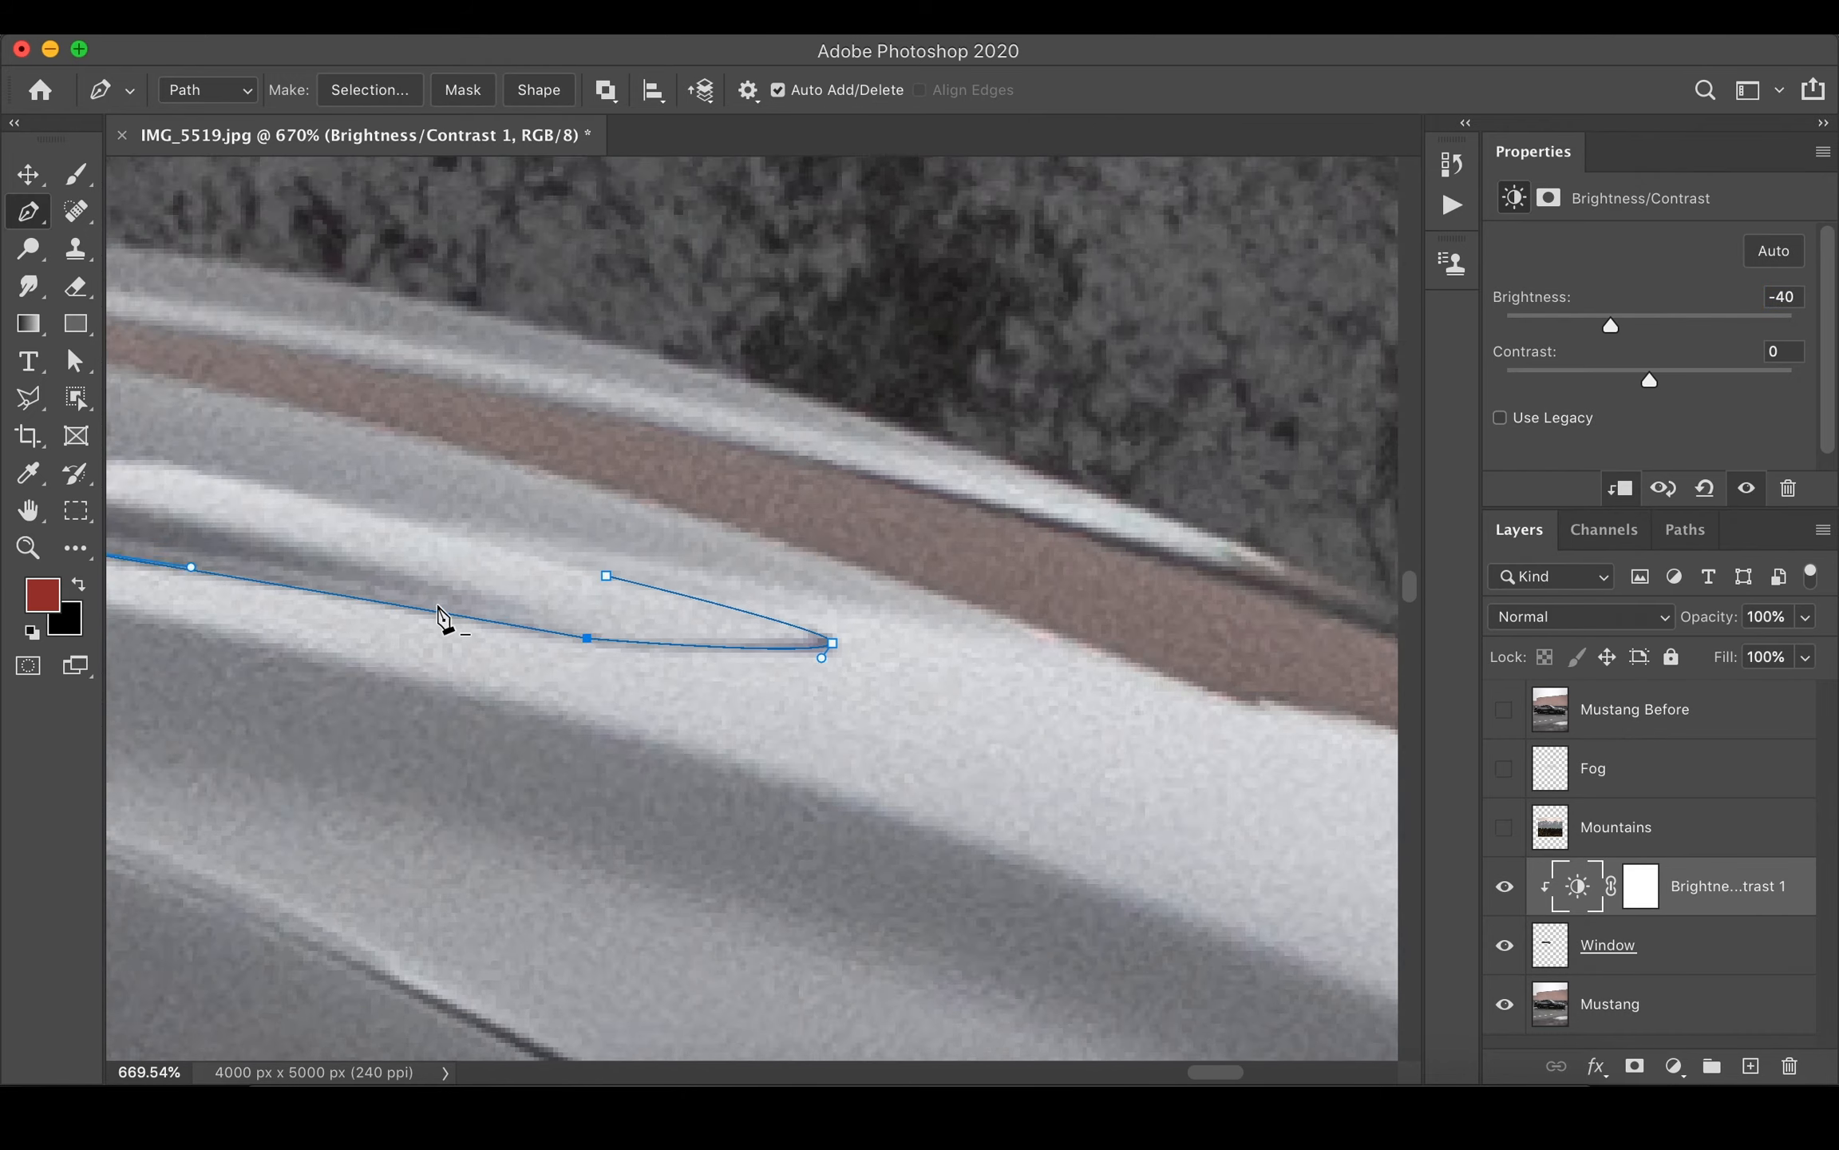
click(796, 566)
click(346, 547)
drag(607, 558, 614, 568)
drag(346, 547, 916, 617)
click(223, 570)
drag(639, 597, 596, 572)
scroll(598, 610, down, 10)
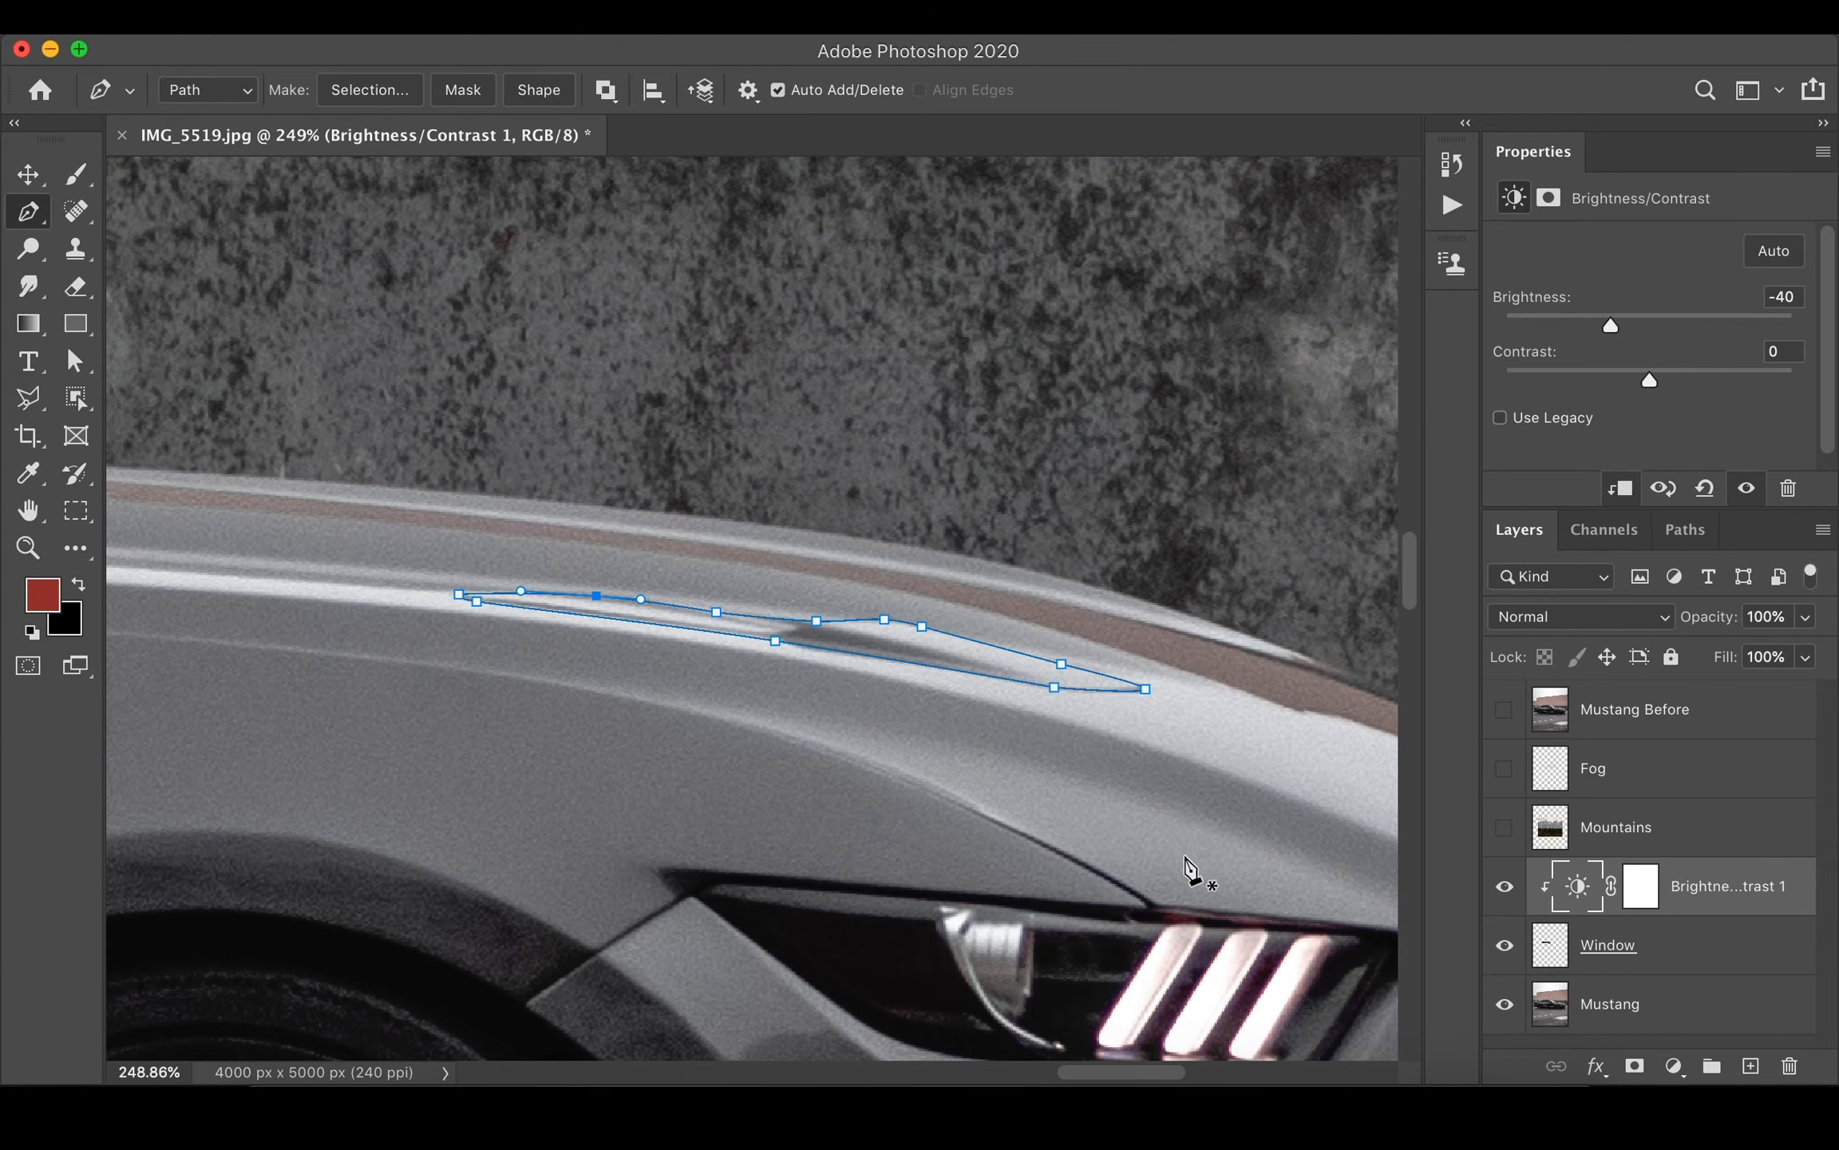
- Convert the hood vent path to a selection and copy that area of the Mustang layer onto a new layer
click(1609, 1004)
key(ctrl+Return)
key(ctrl+j)
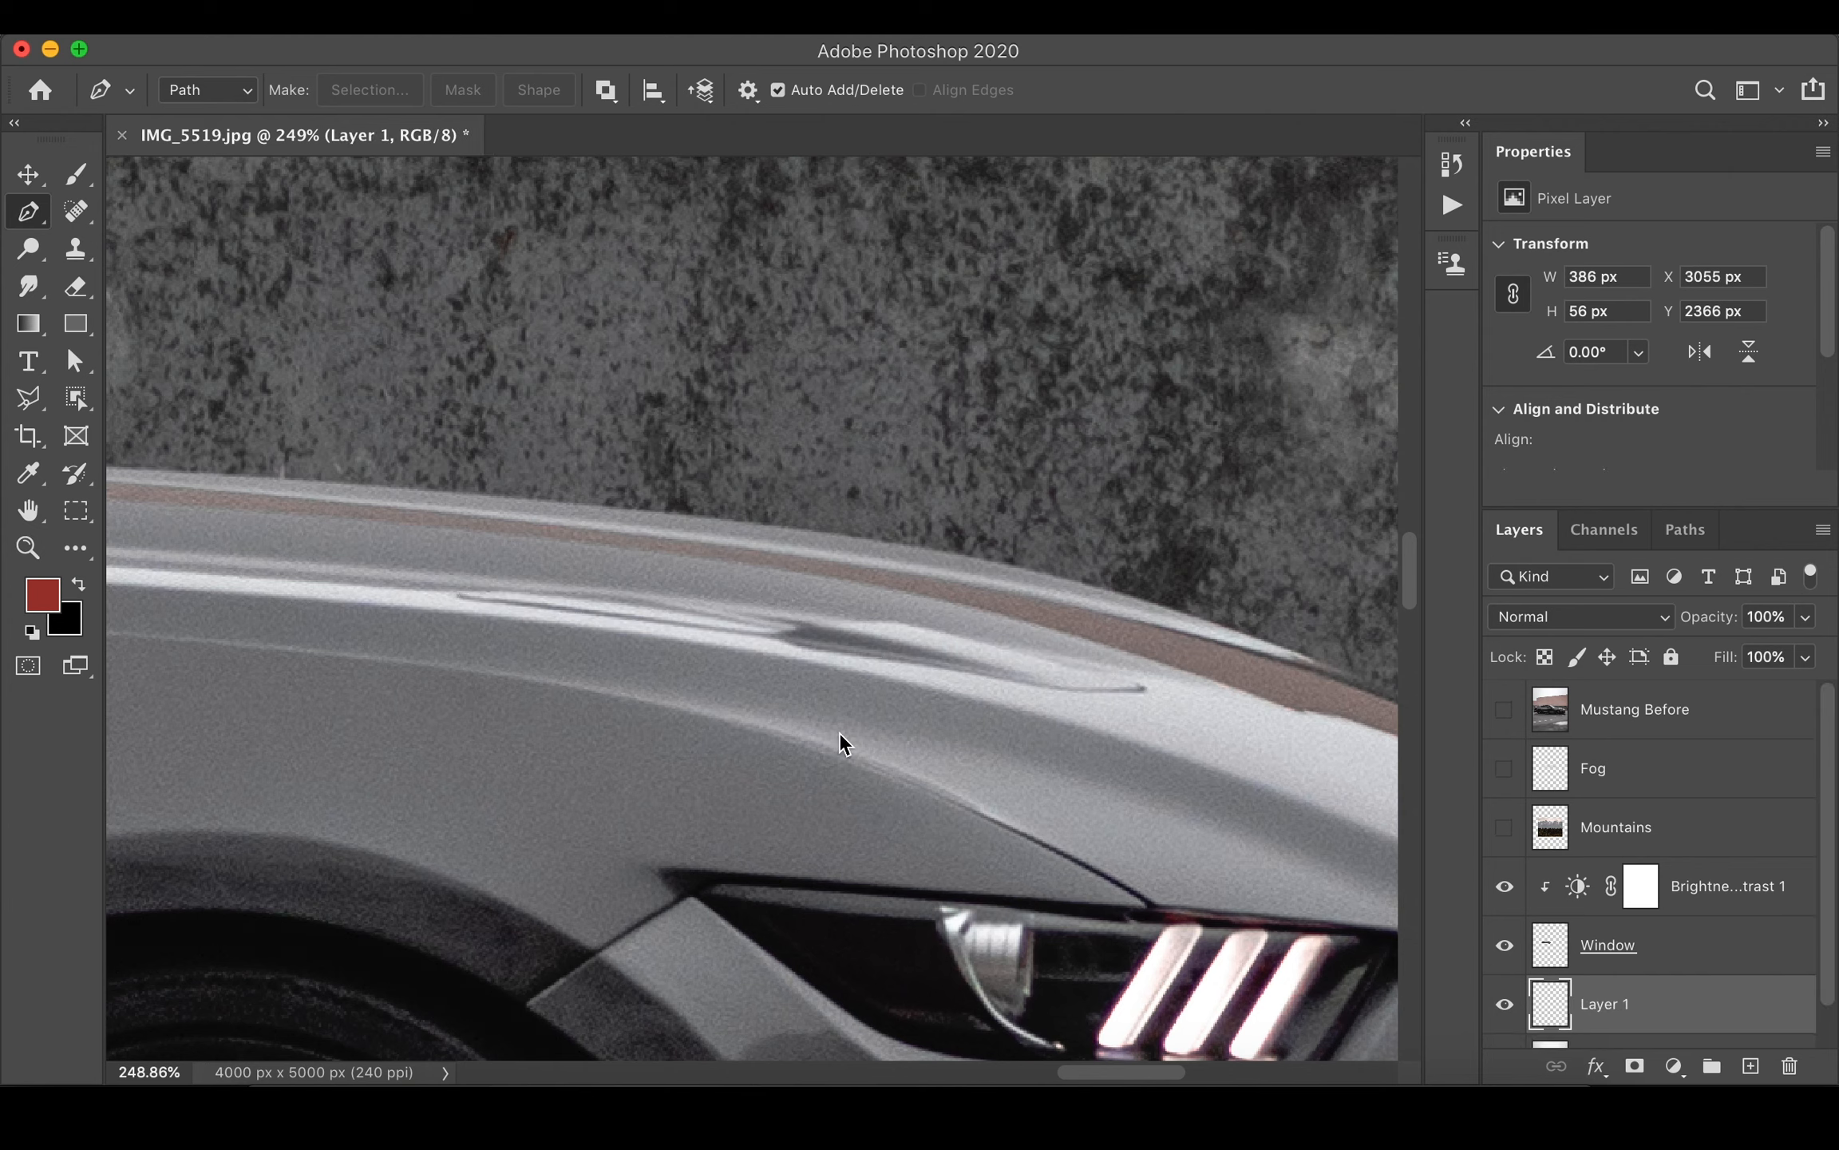
- Clip a copy of the window's Brightness/Contrast adjustment to the copied vent layer and rename that layer Hood Vent
drag(1582, 896, 1590, 969)
scroll(1588, 969, down, 2)
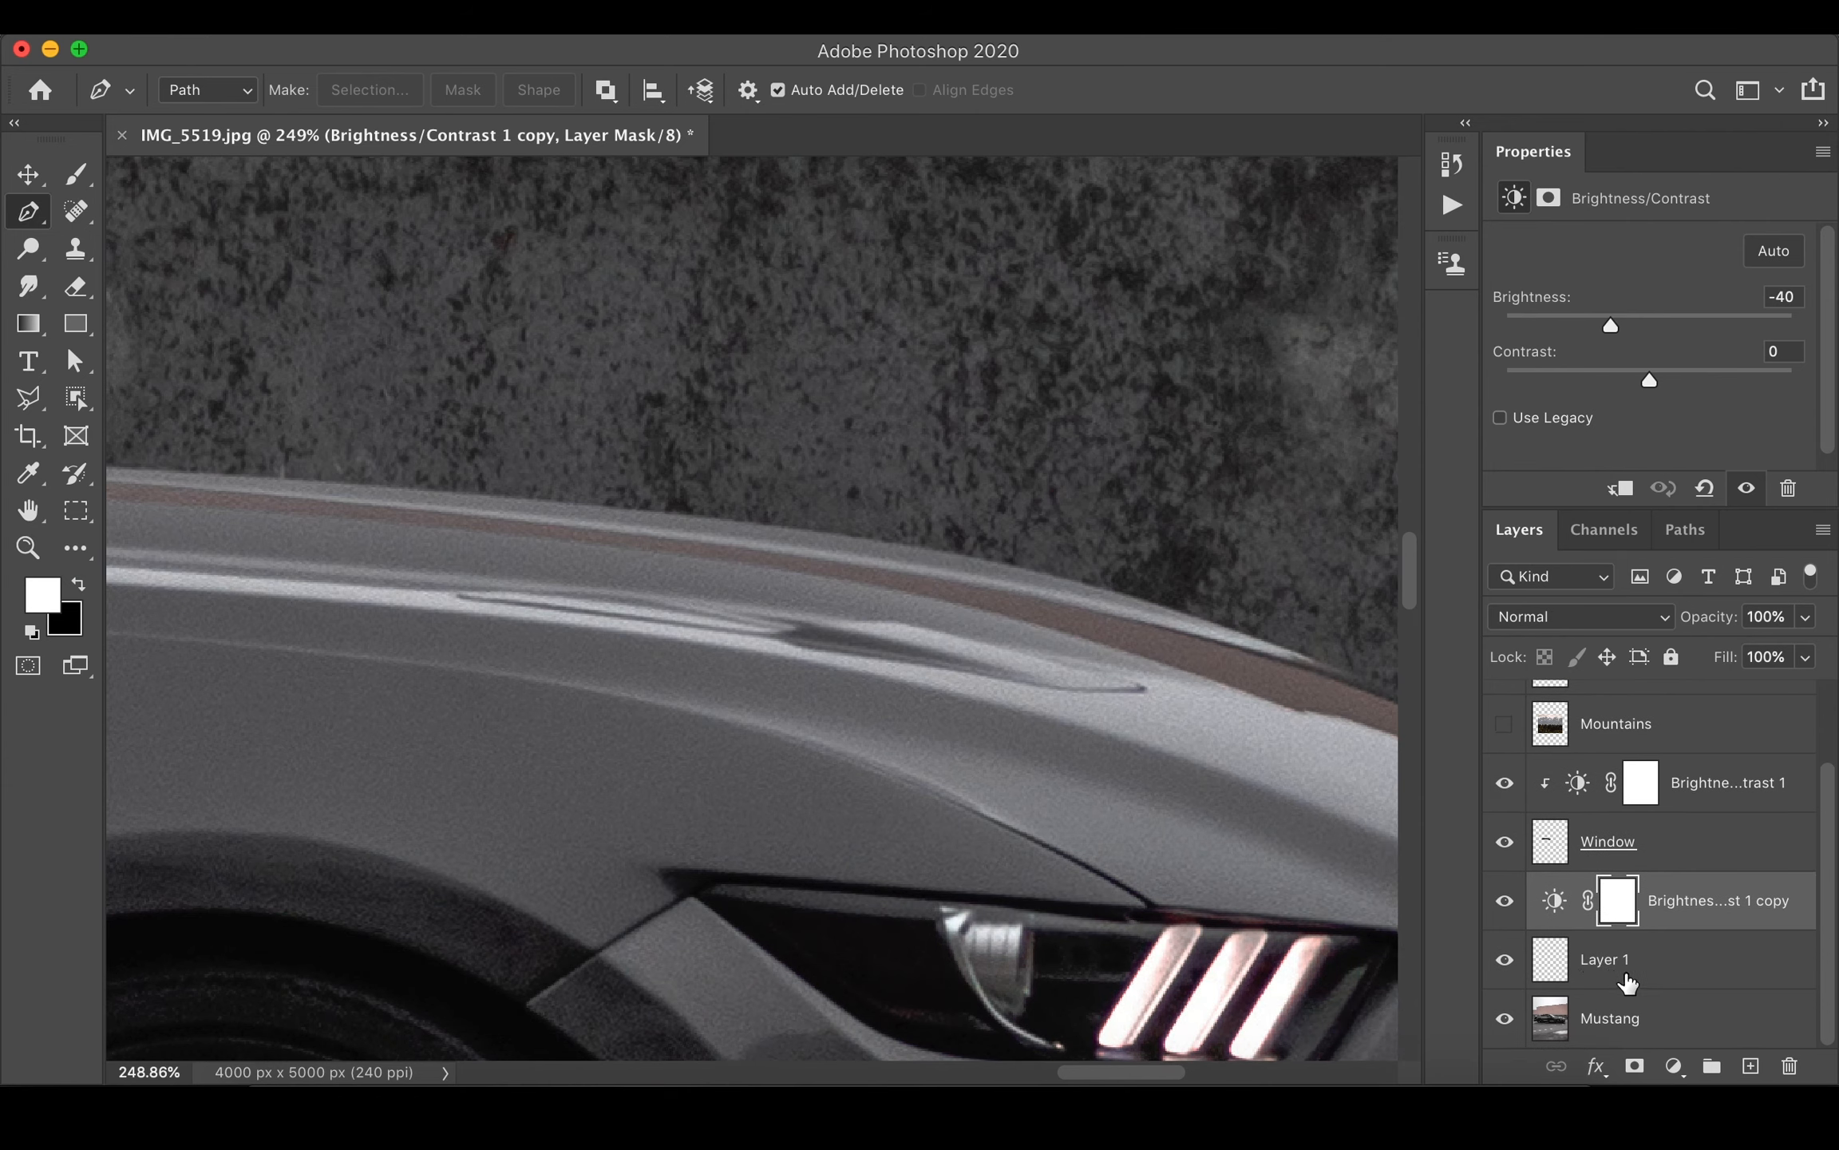
alt+click(1557, 924)
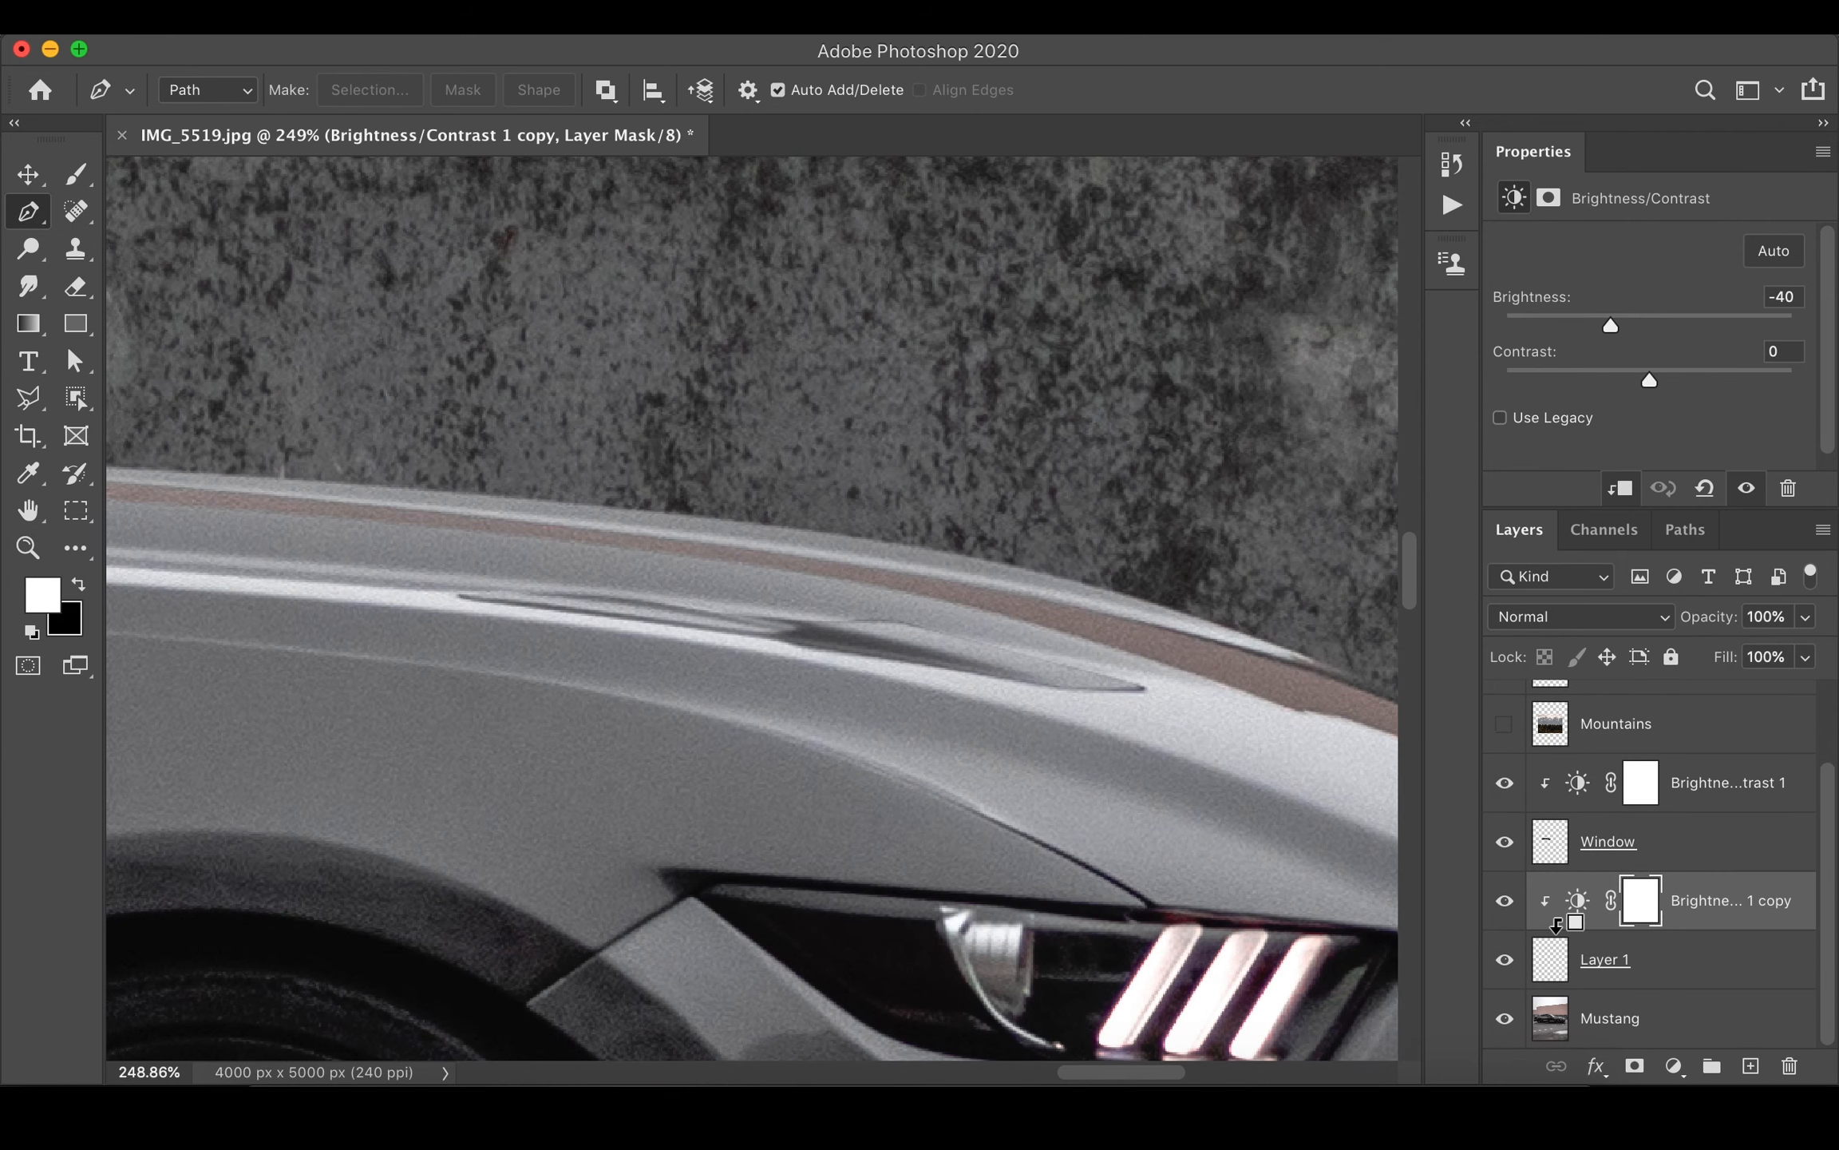
double_click(1607, 960)
text(Hood Vent)
key(Return)
- Set the hood vent's Brightness/Contrast adjustment to brightness -70 and contrast 40
key(alt+])
double_click(1538, 301)
key(super+z)
click(1785, 297)
text(-70)
key(Return)
click(1794, 350)
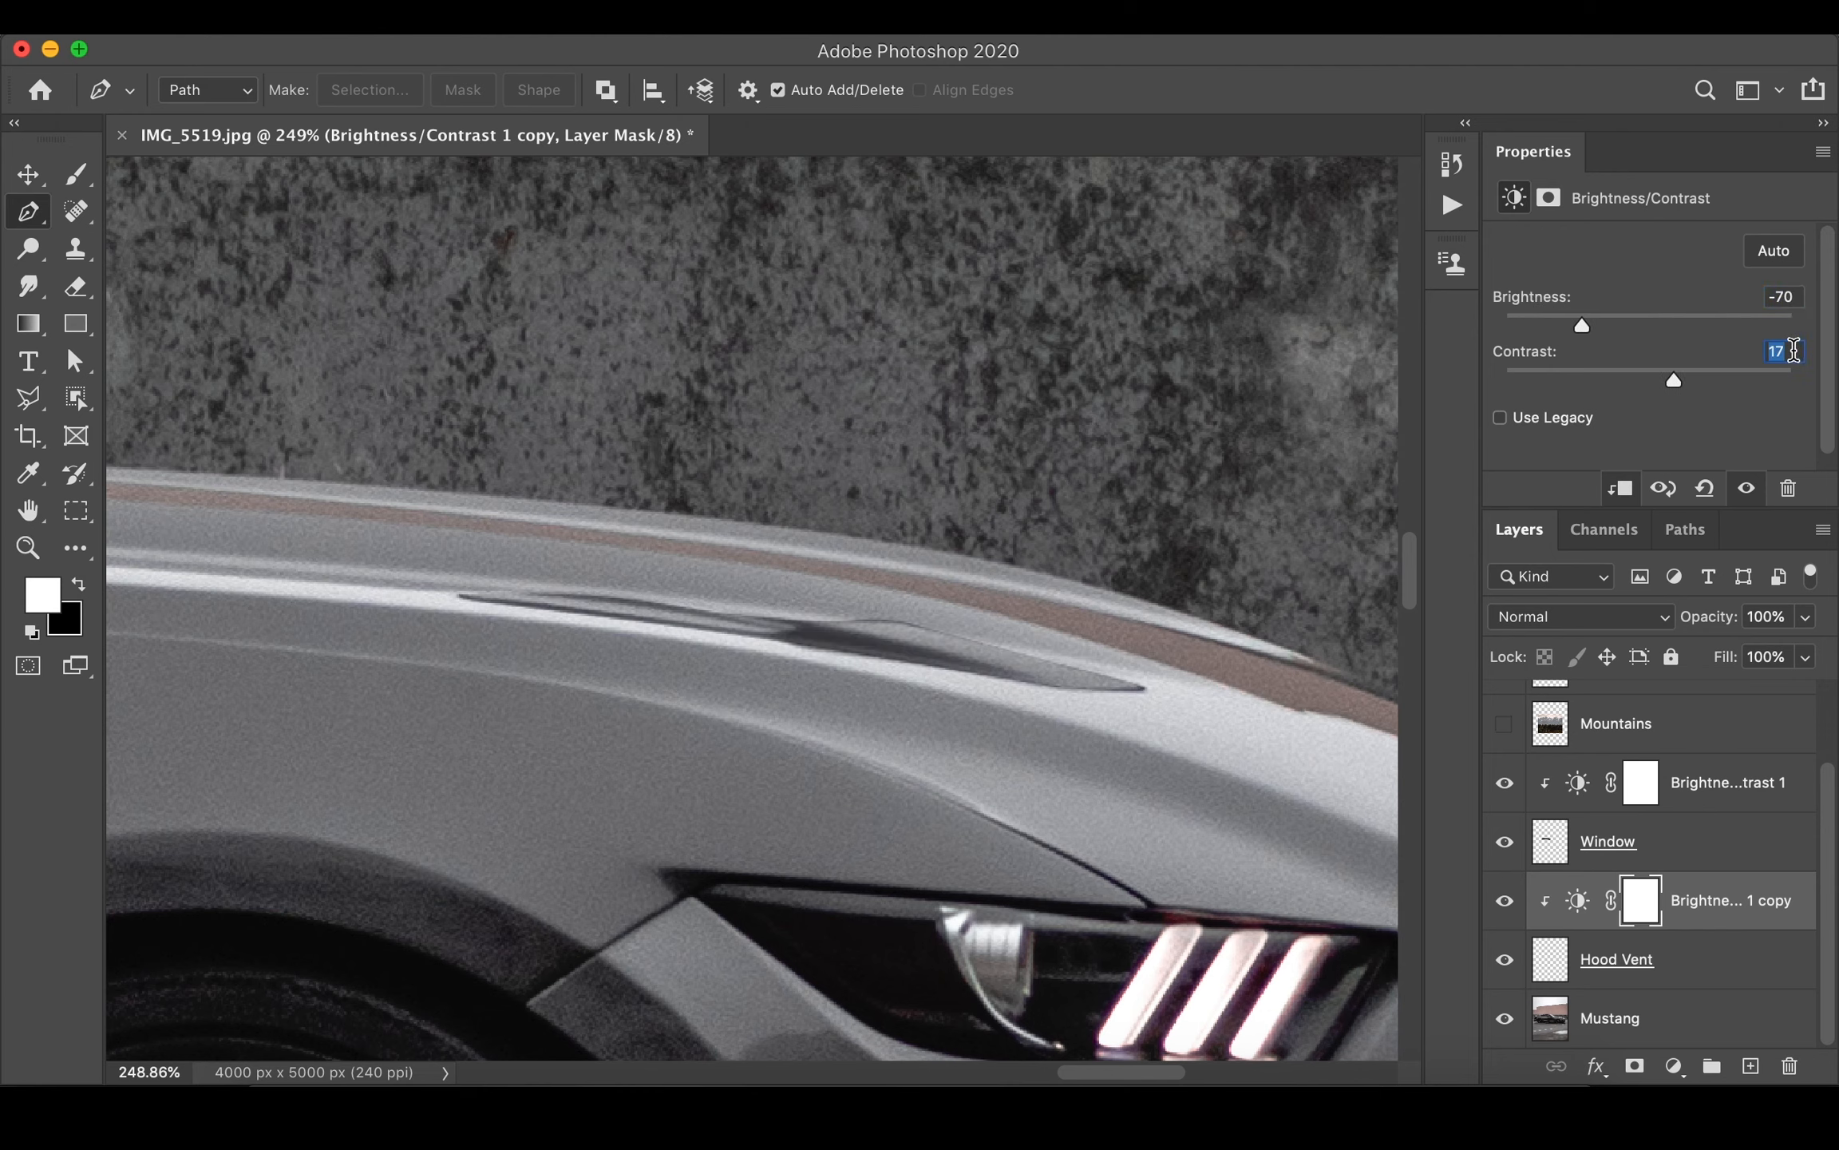
text(40)
key(Return)
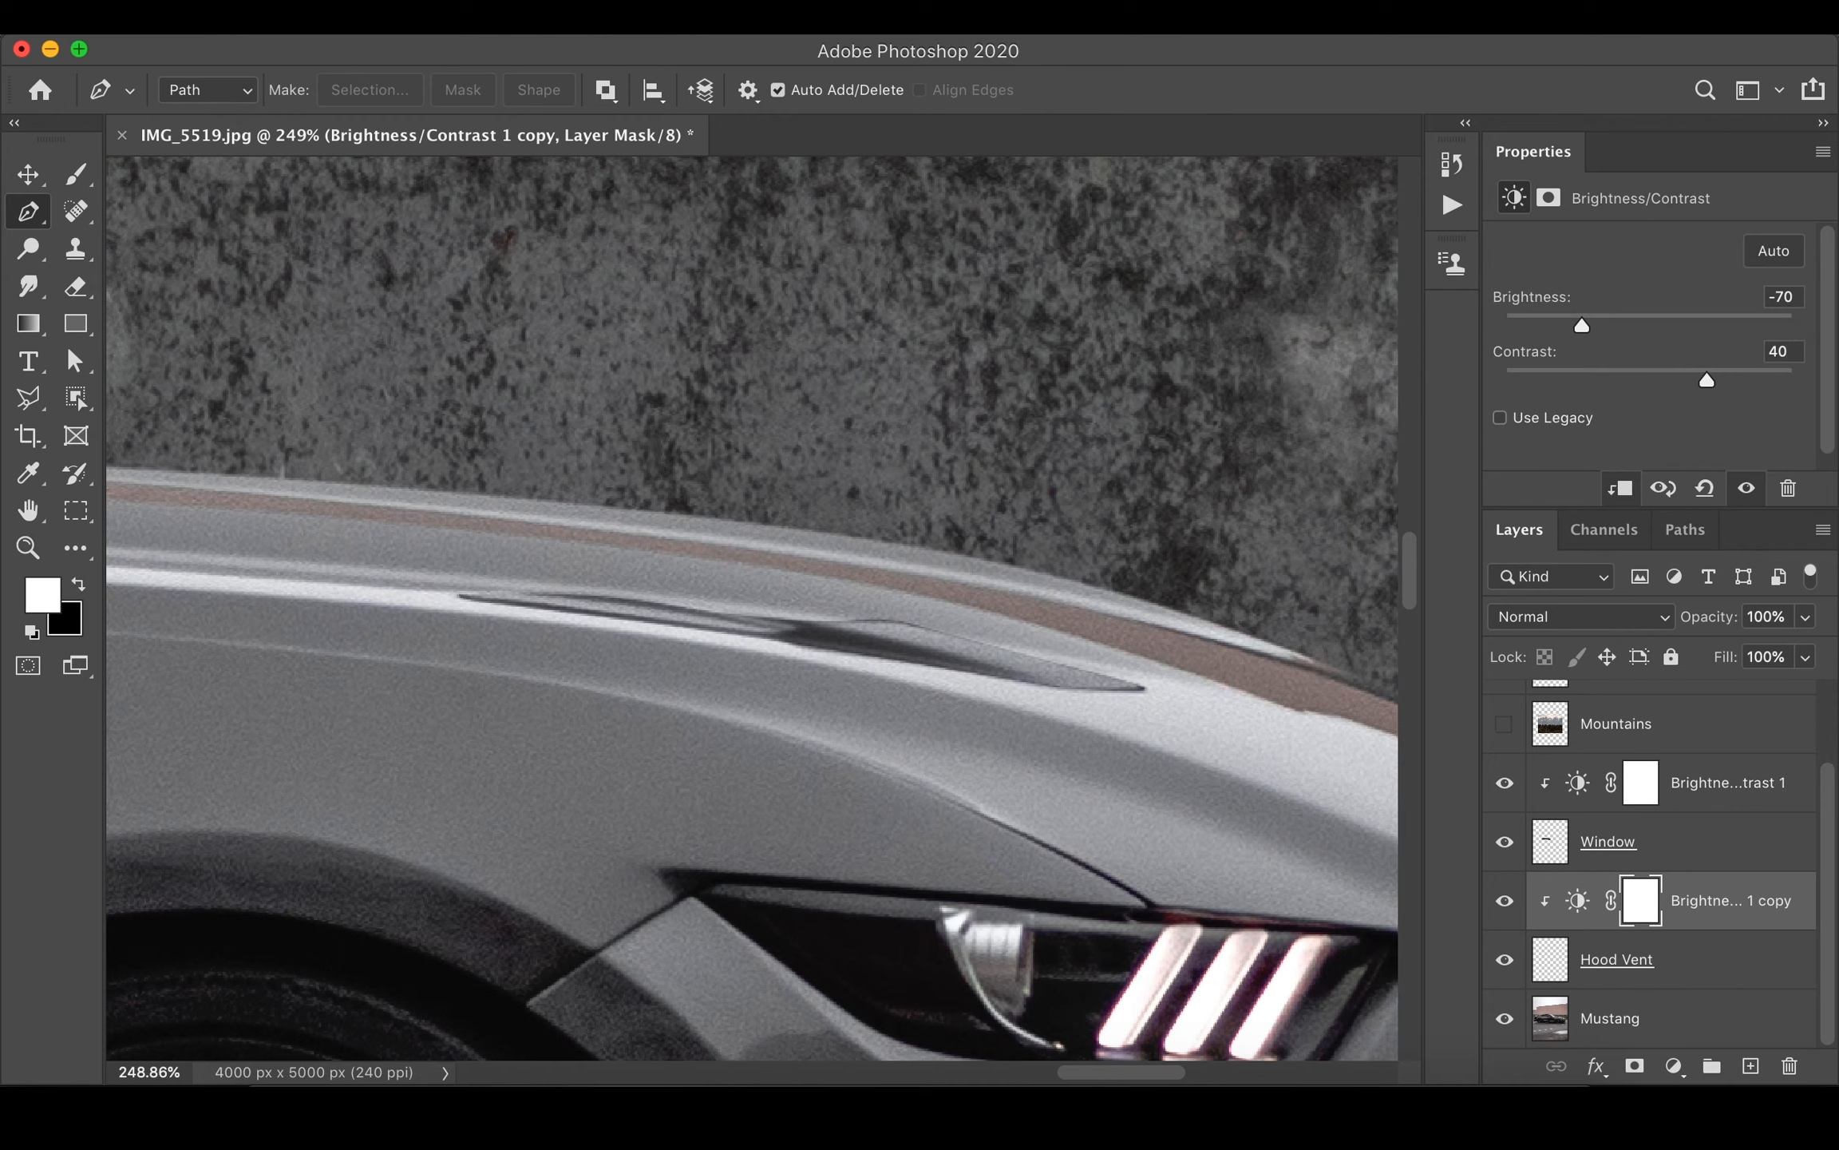
- Trace the front bumper's turn signal on the Mustang layer with the Pen tool, curving the path along its upper edge
scroll(981, 751, down, 3)
scroll(982, 750, up, 8)
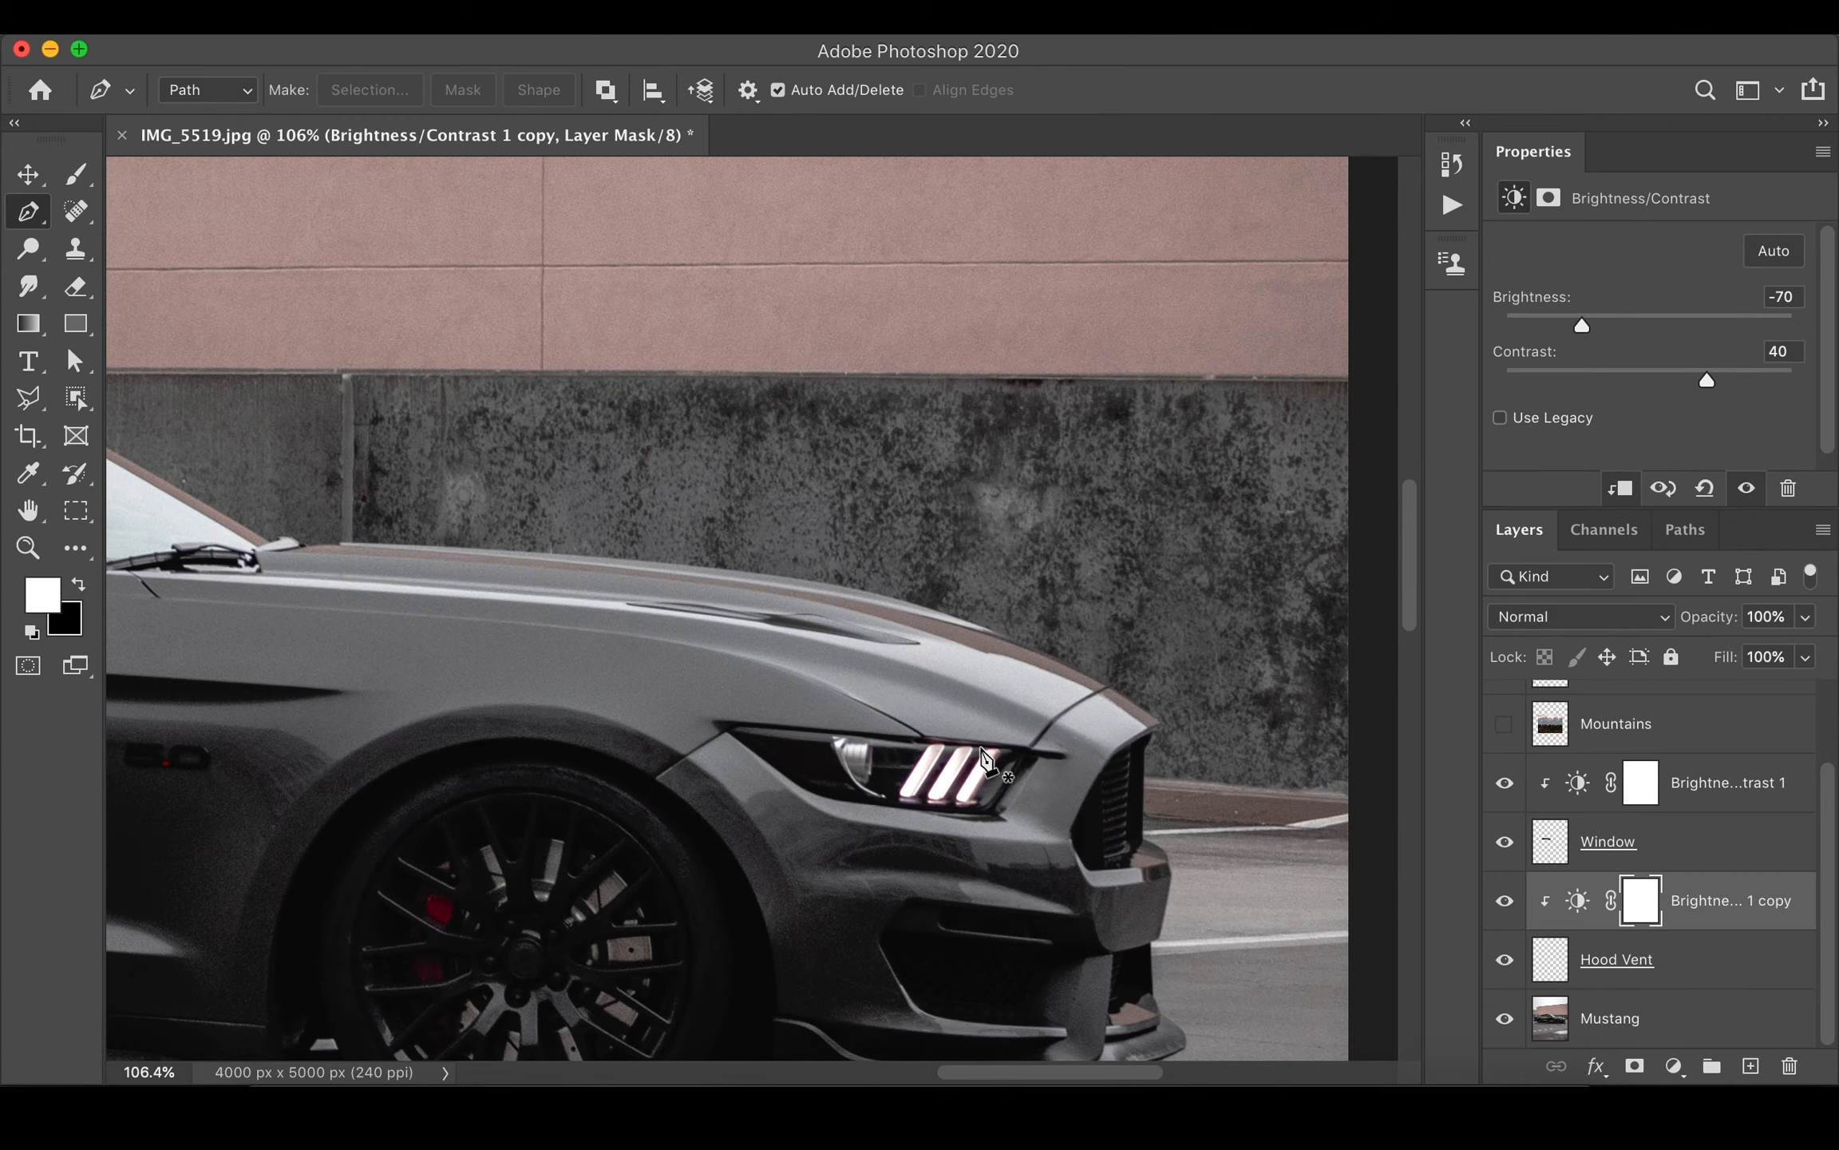
scroll(987, 759, up, 2)
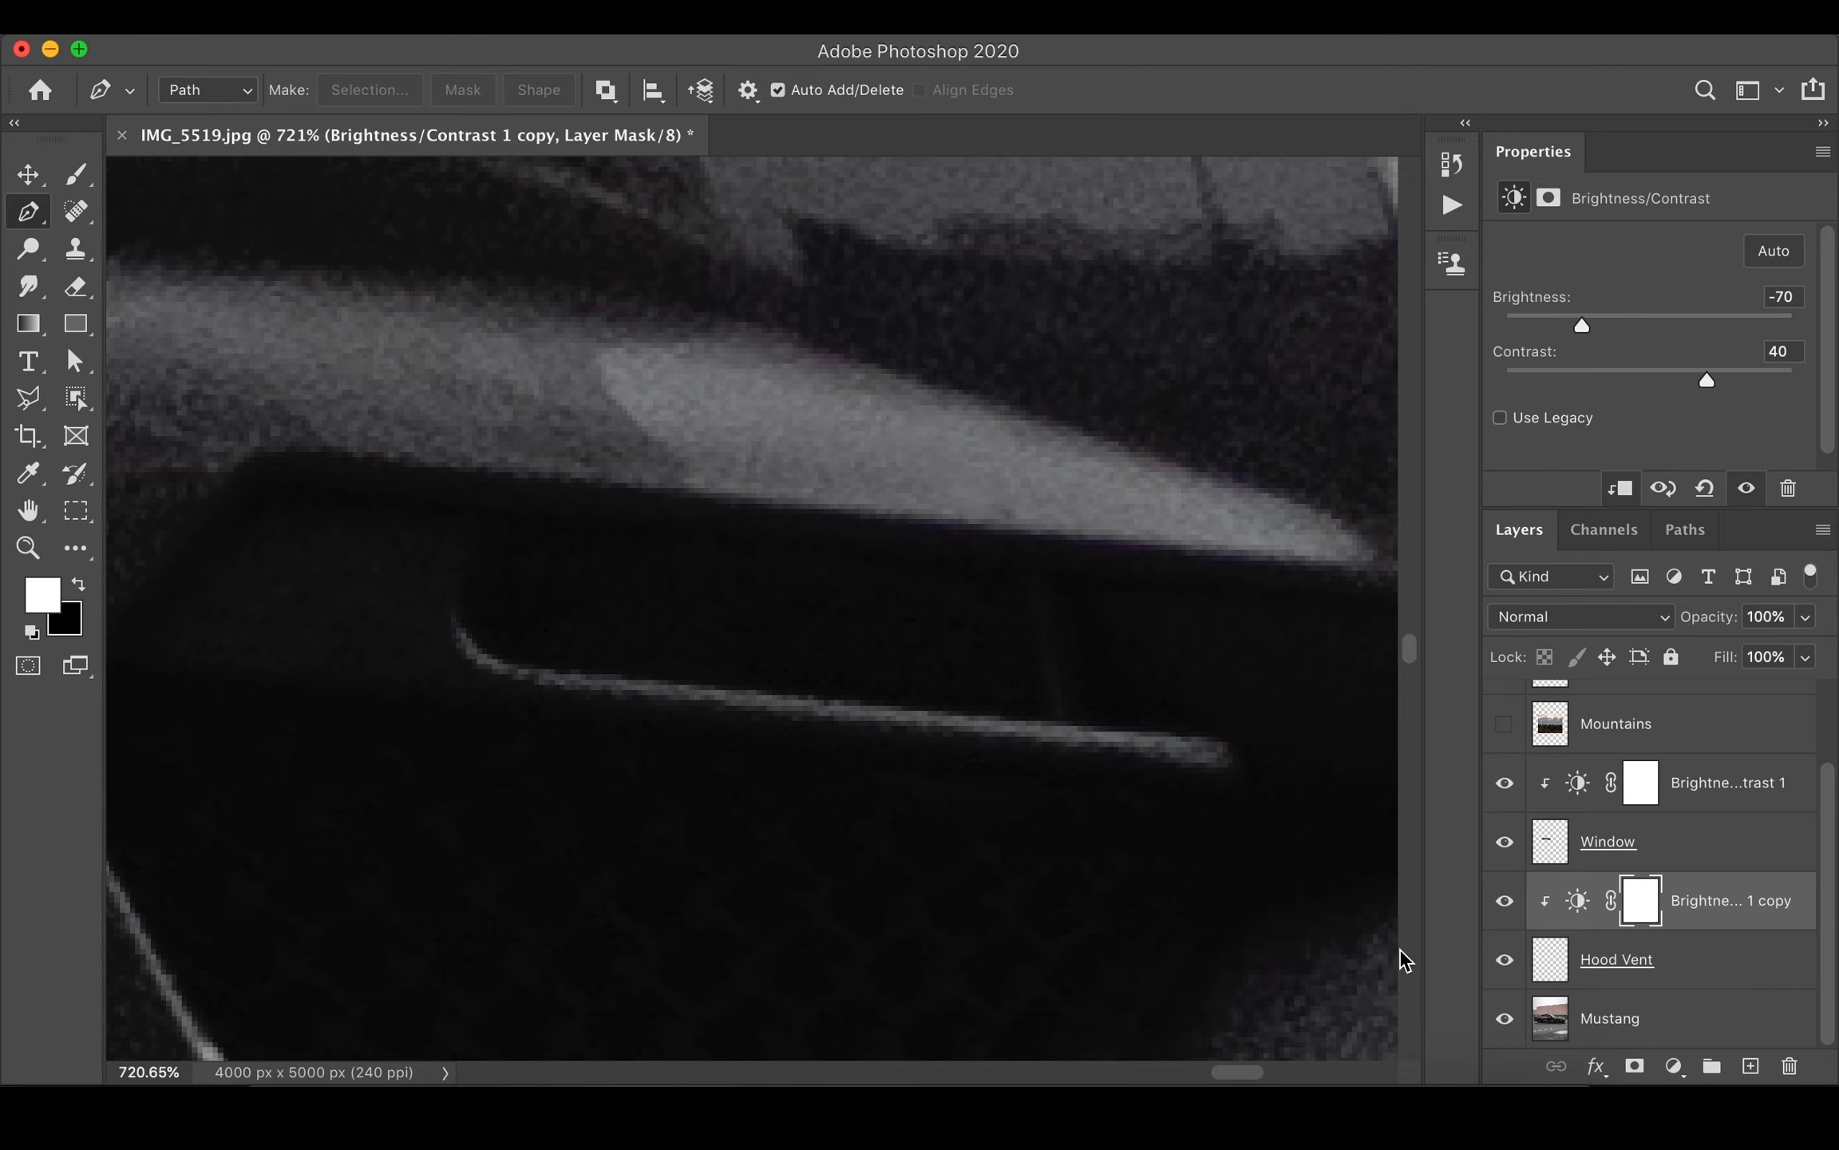
click(1559, 1023)
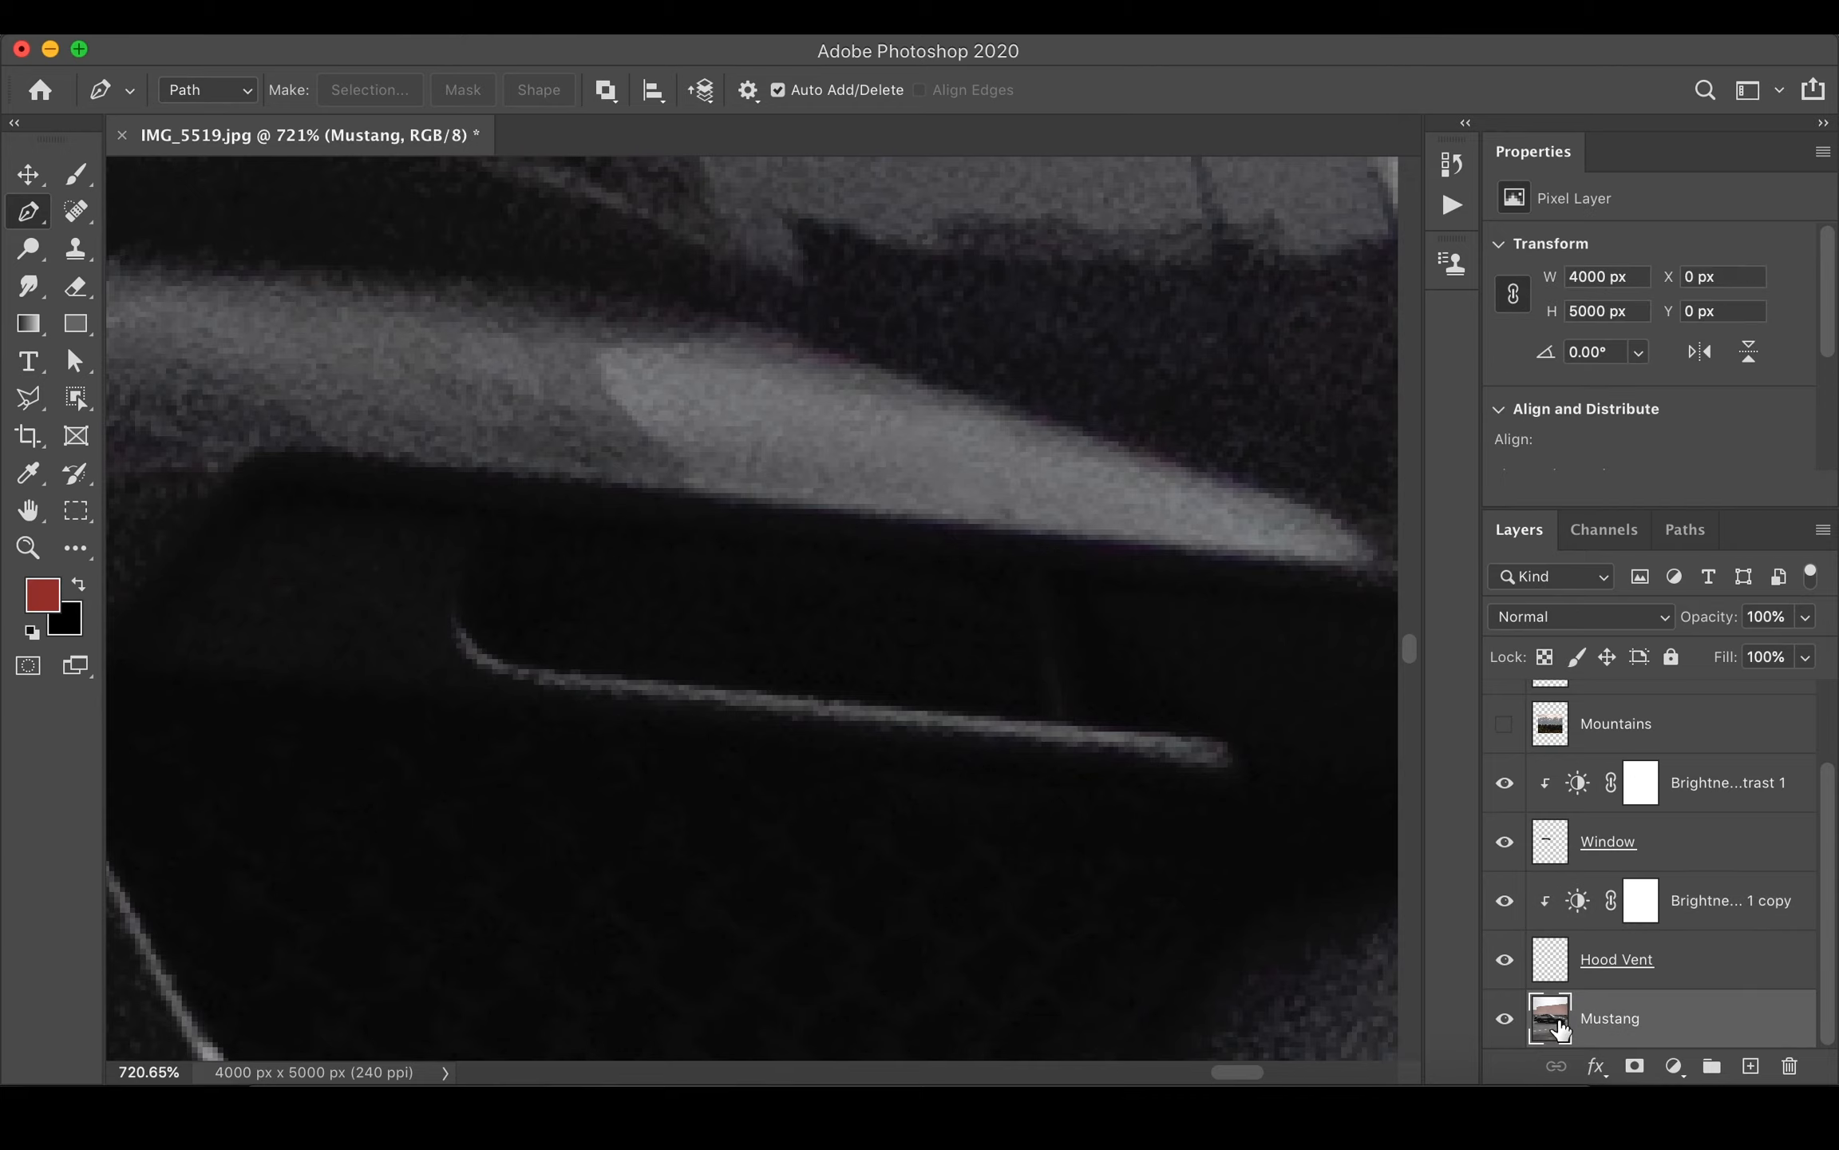
click(514, 529)
click(1197, 731)
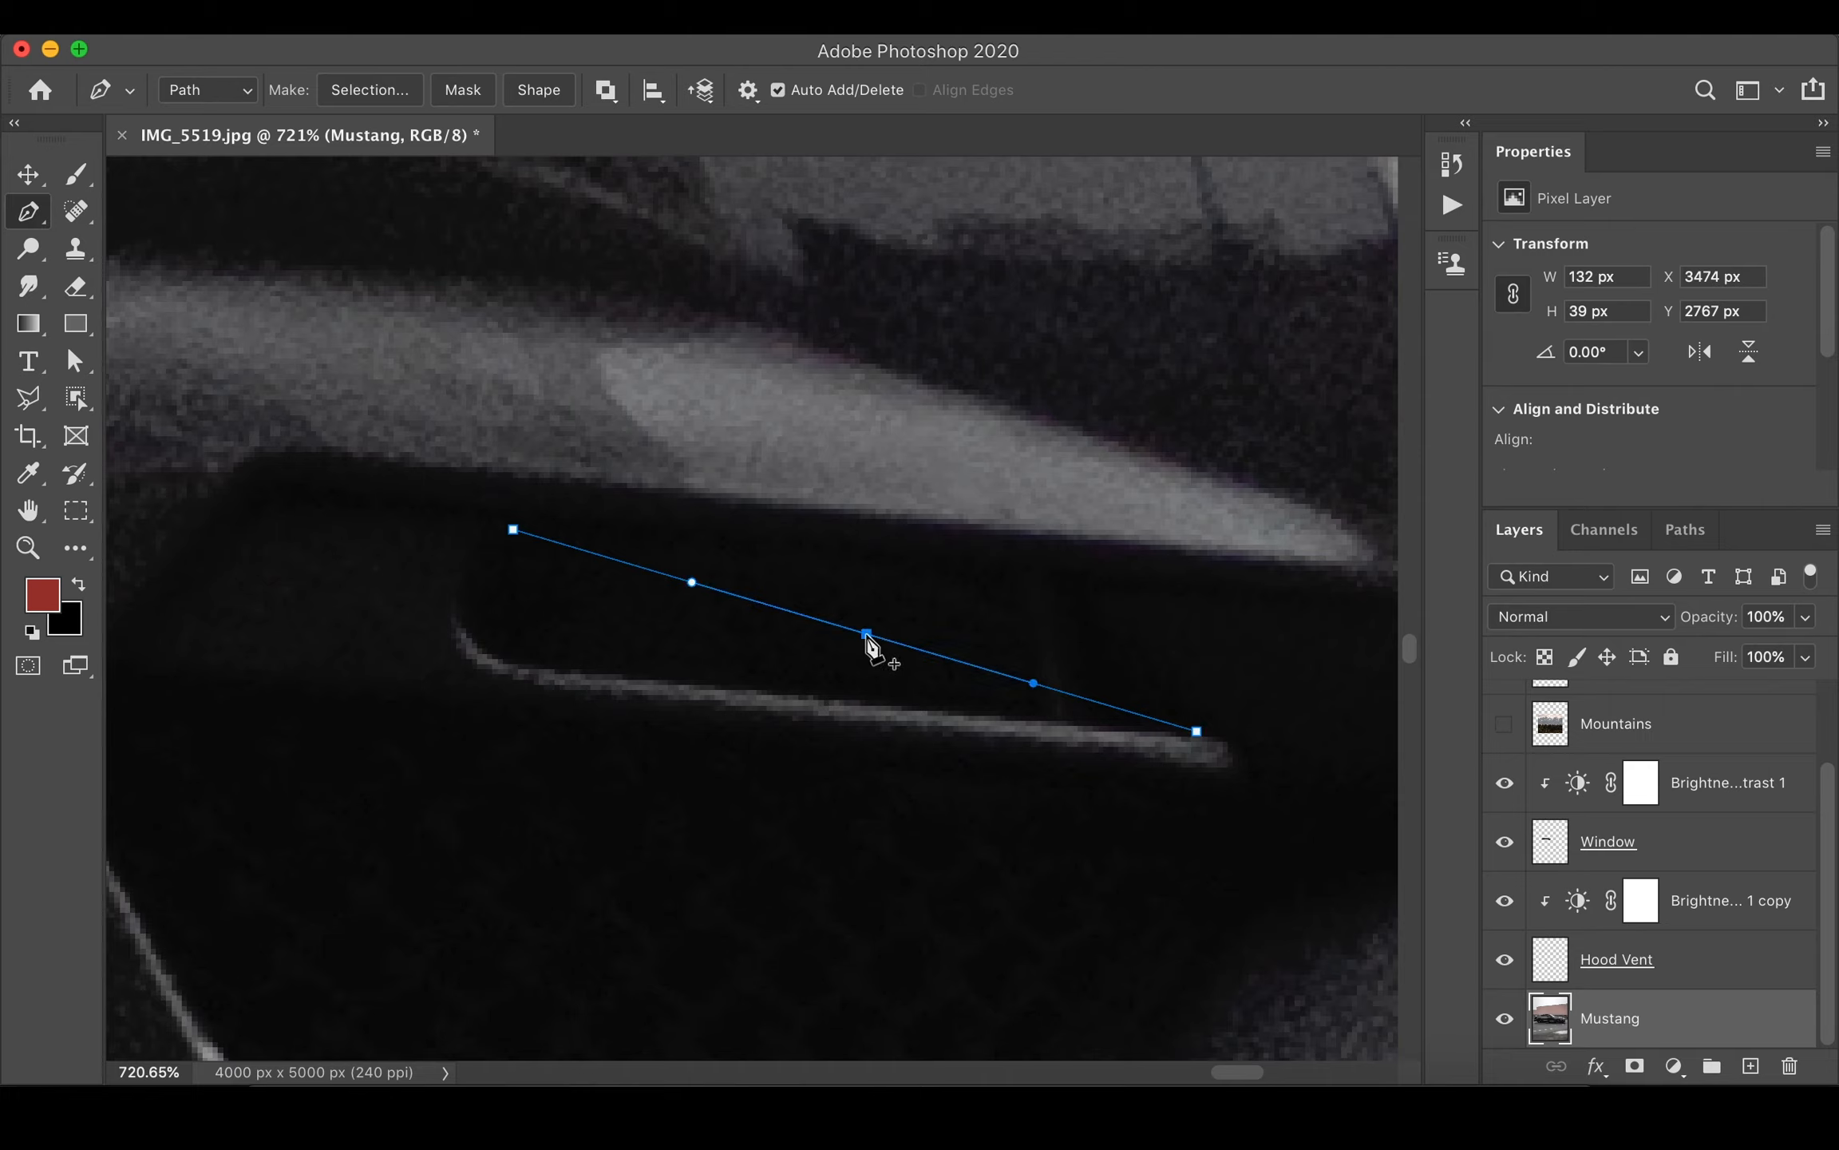
drag(866, 635, 1011, 593)
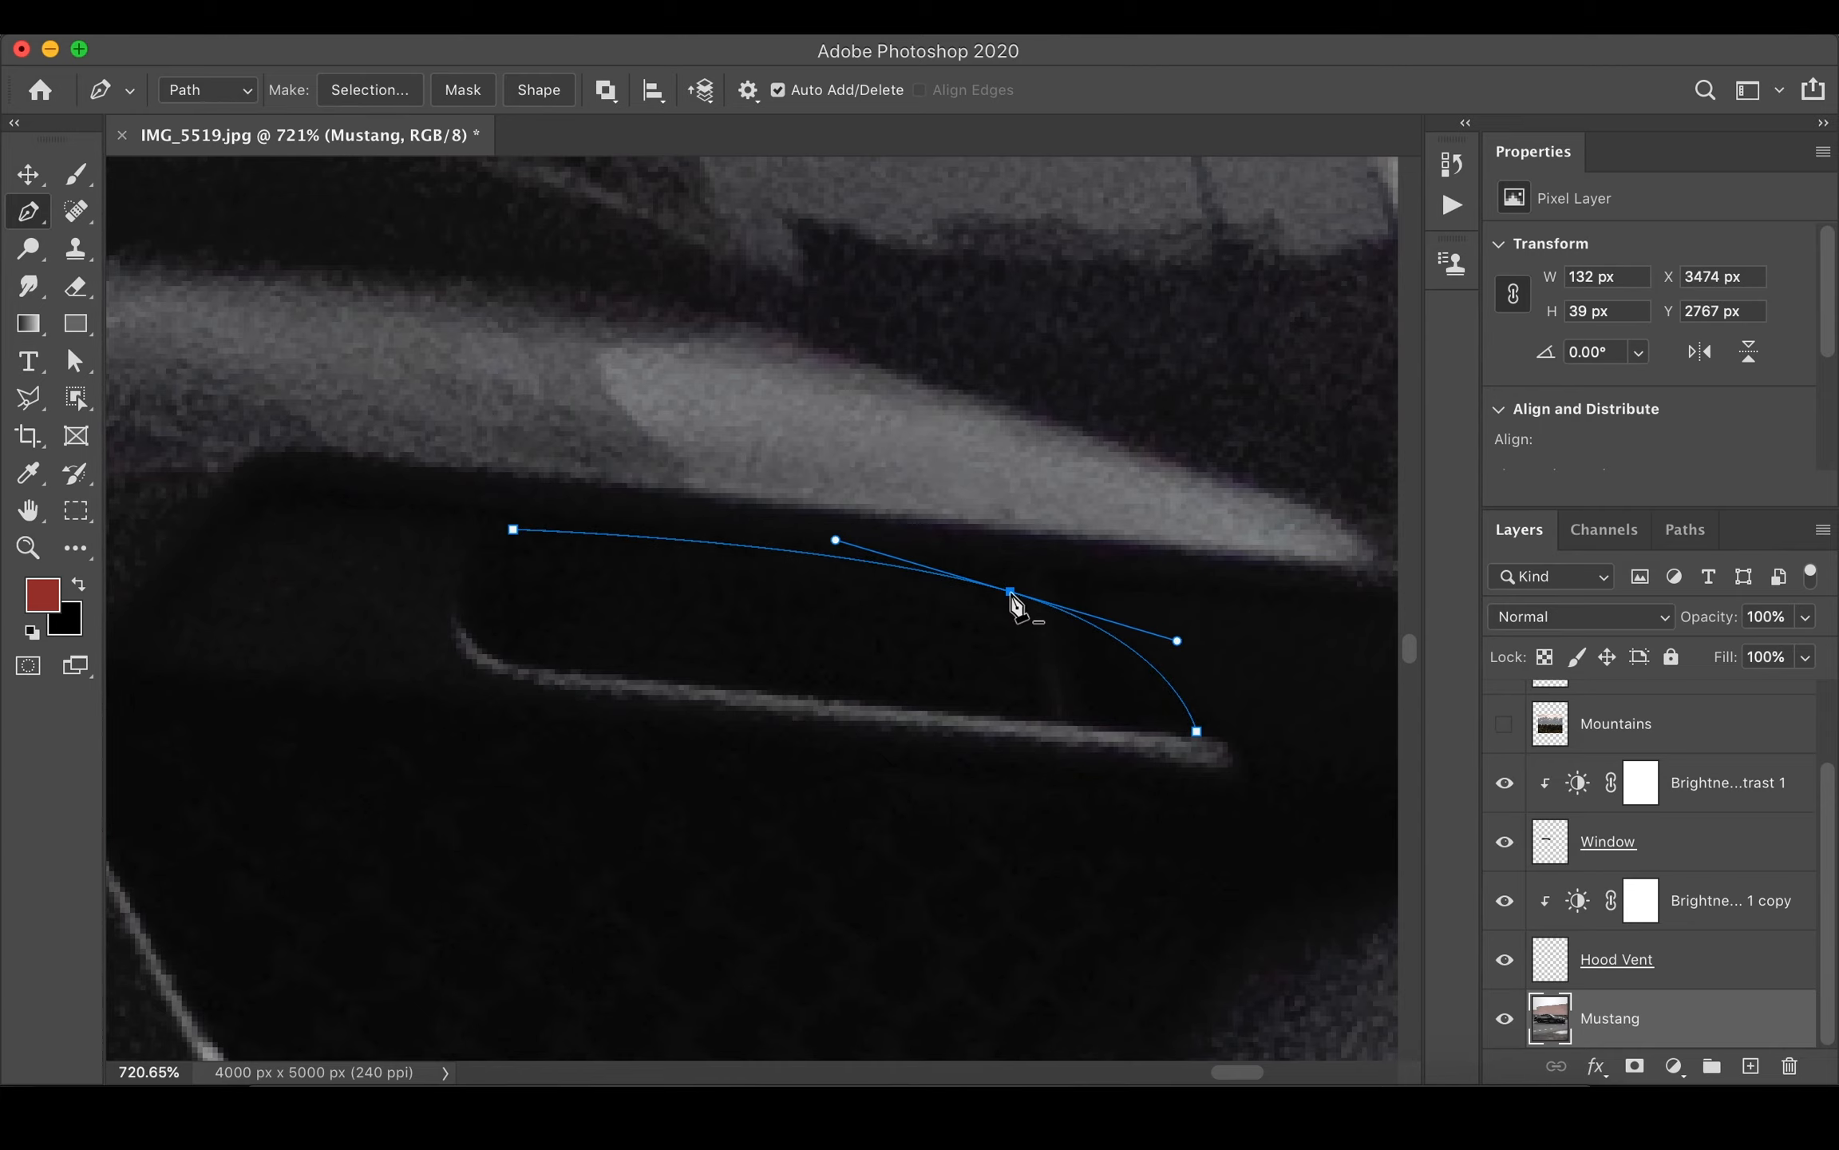
- Copy the traced turn signal onto a new layer and rename it TurnSignal
key(super+Return)
key(super+j)
double_click(1605, 1017)
text(TurnSignal)
key(Return)
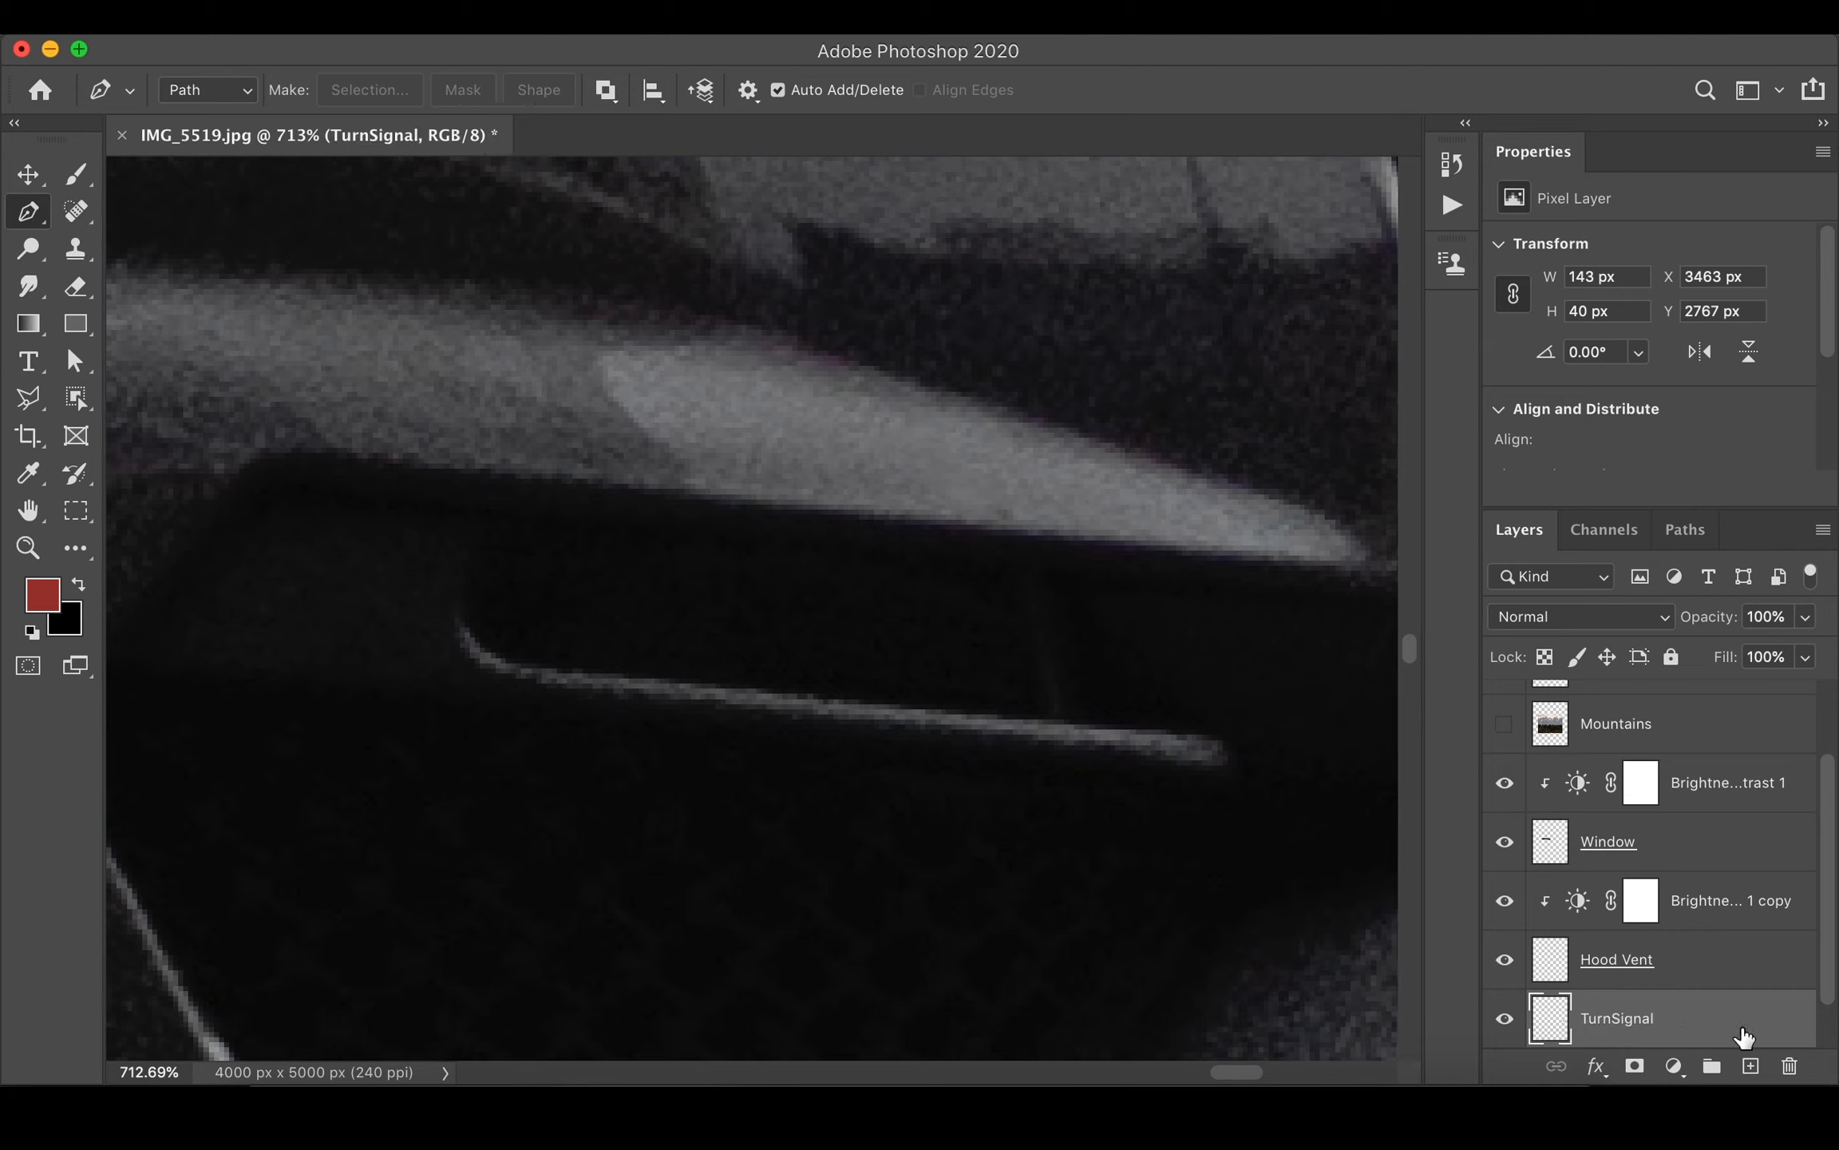
- Add a Color Overlay effect to the TurnSignal layer with the Color Dodge blend mode
double_click(1729, 1029)
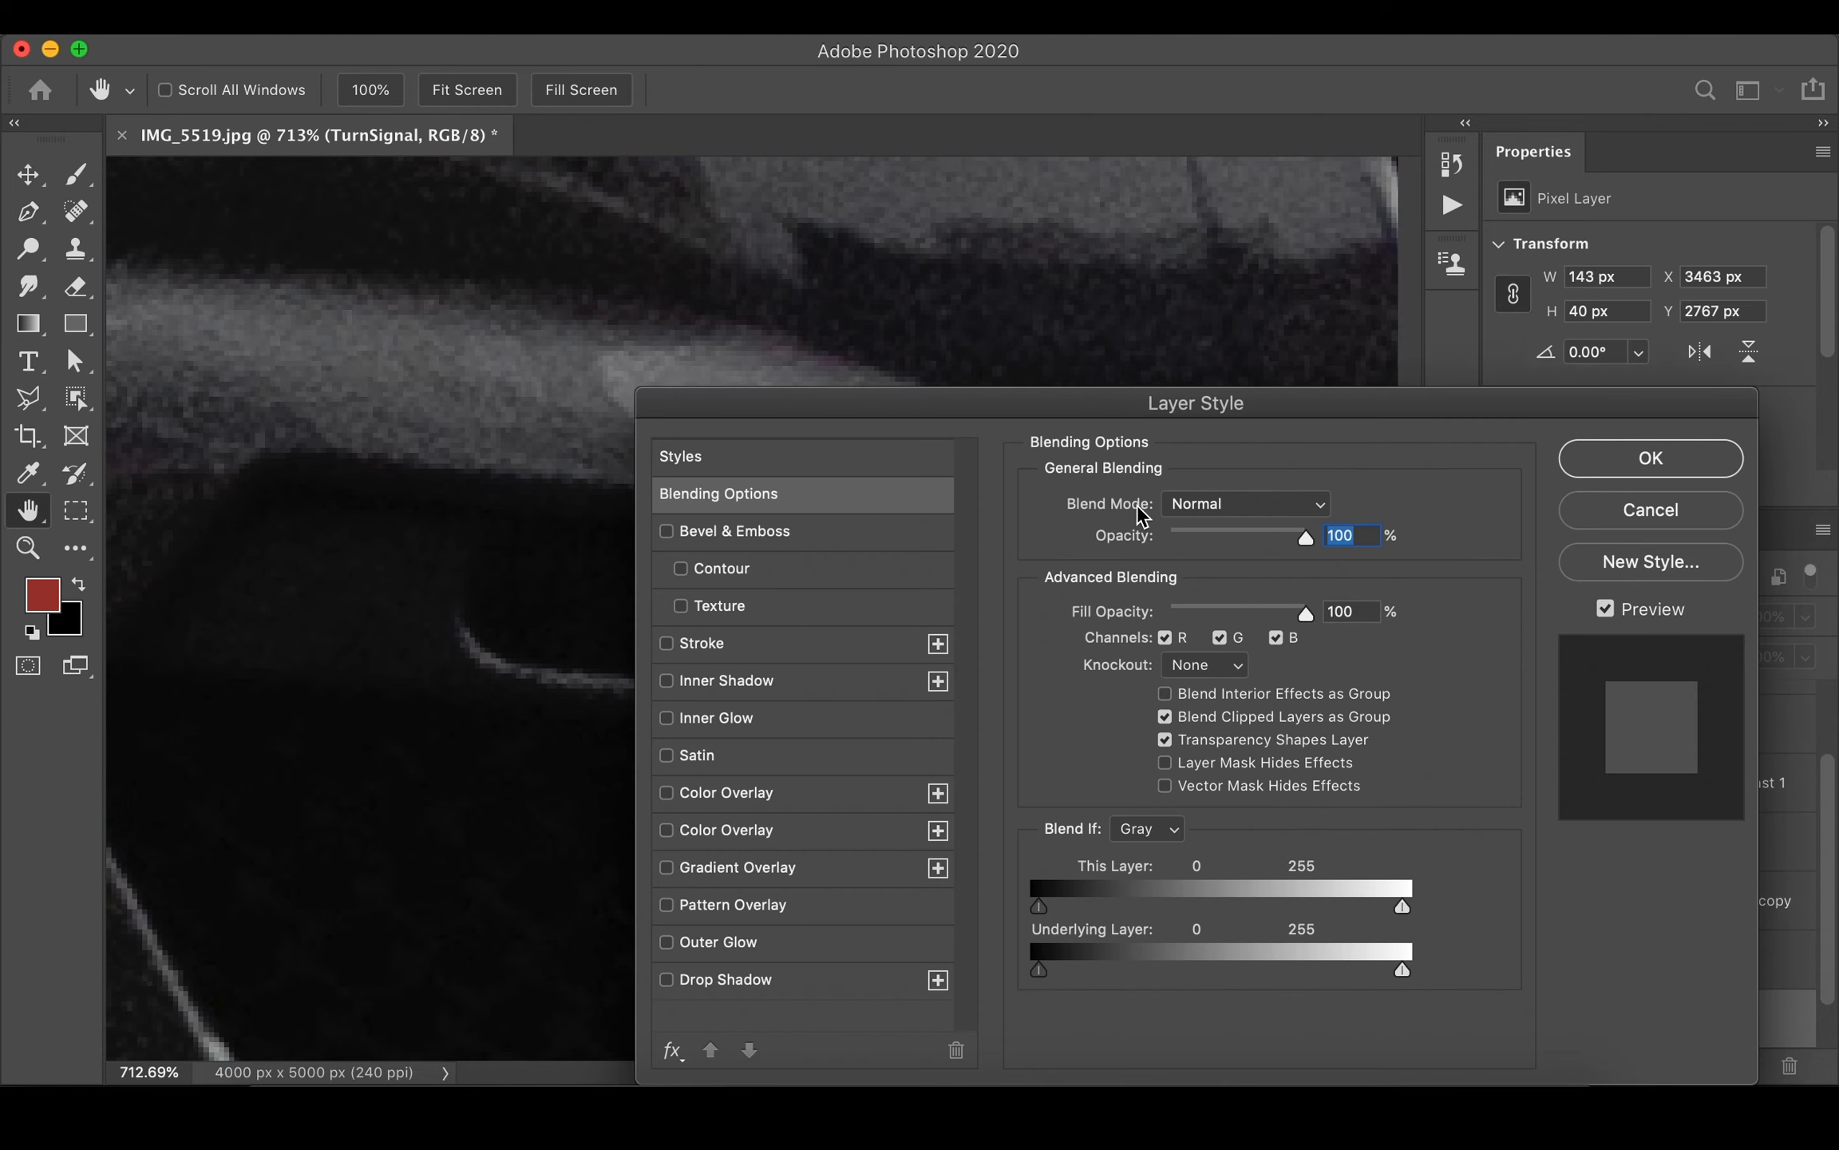
drag(1104, 413, 1704, 315)
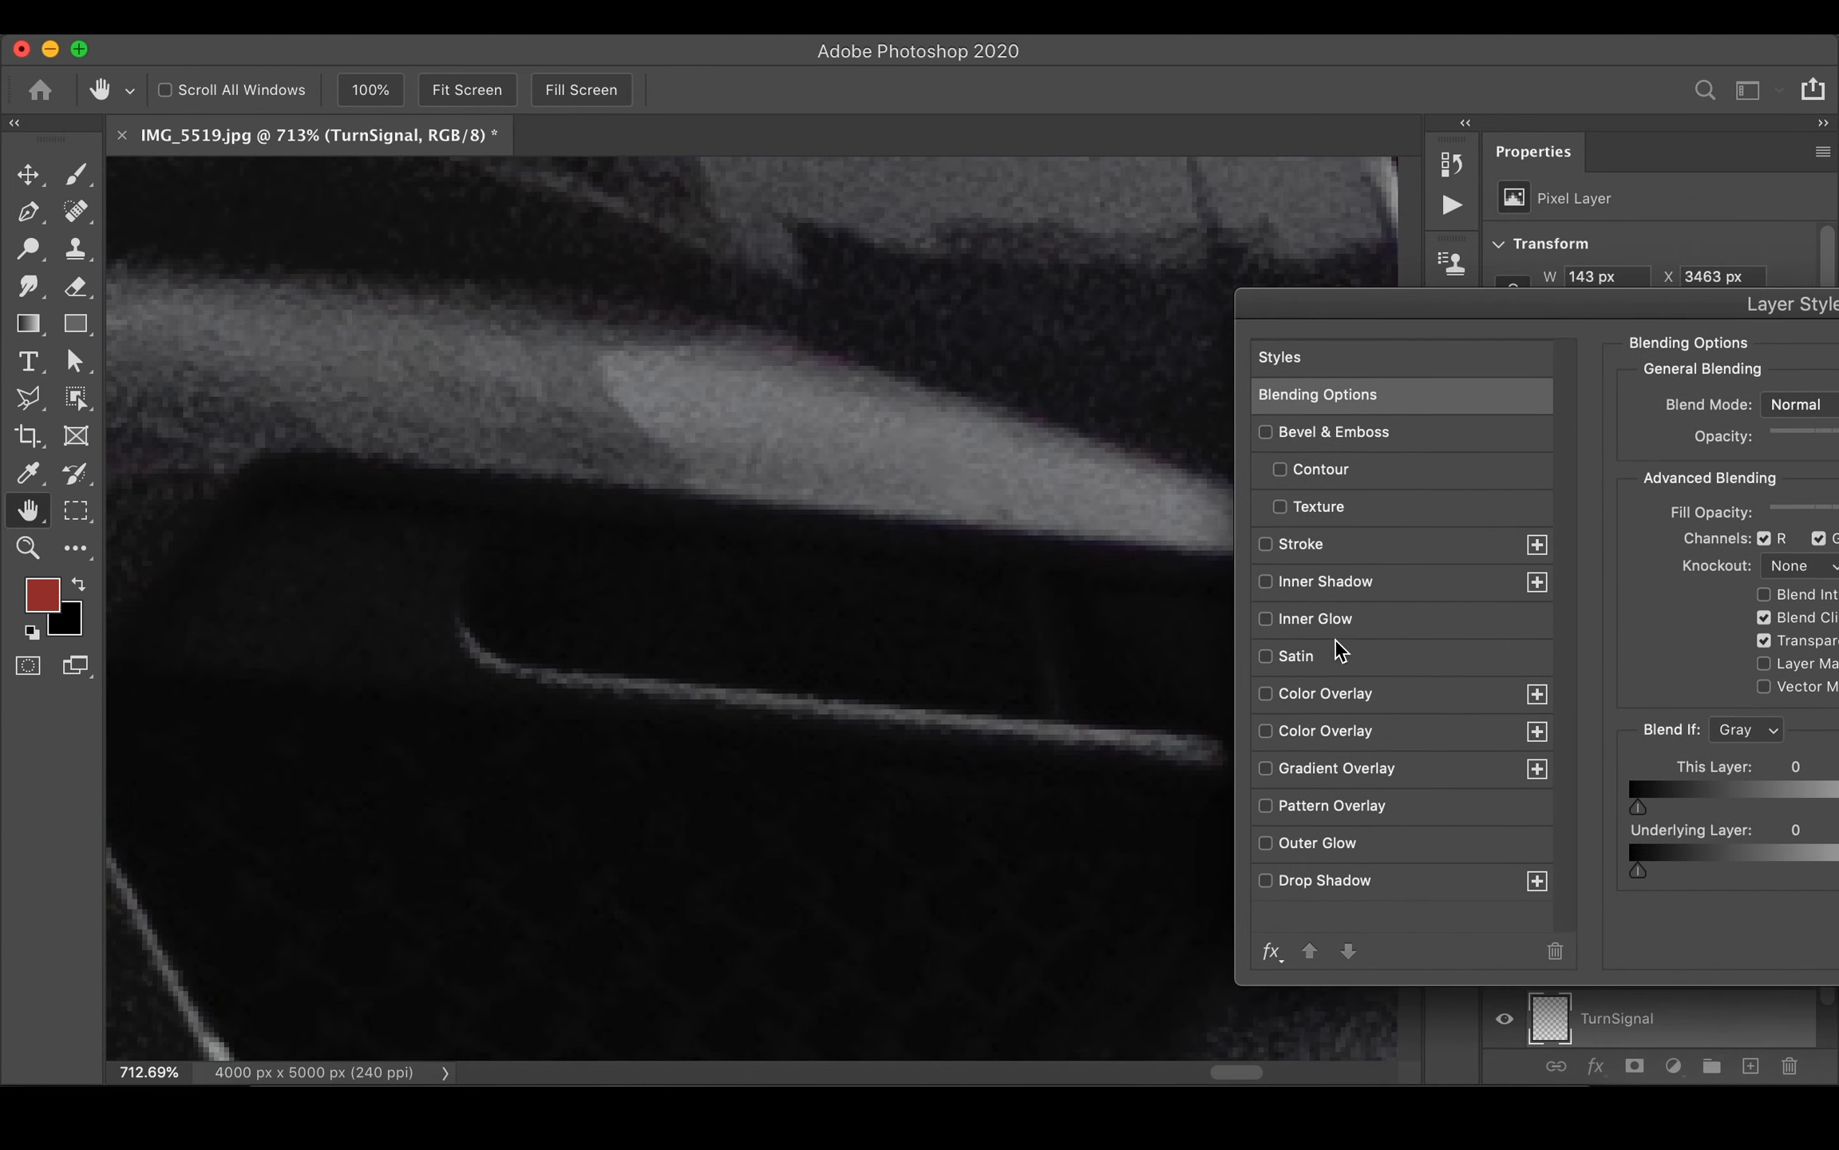
click(1280, 696)
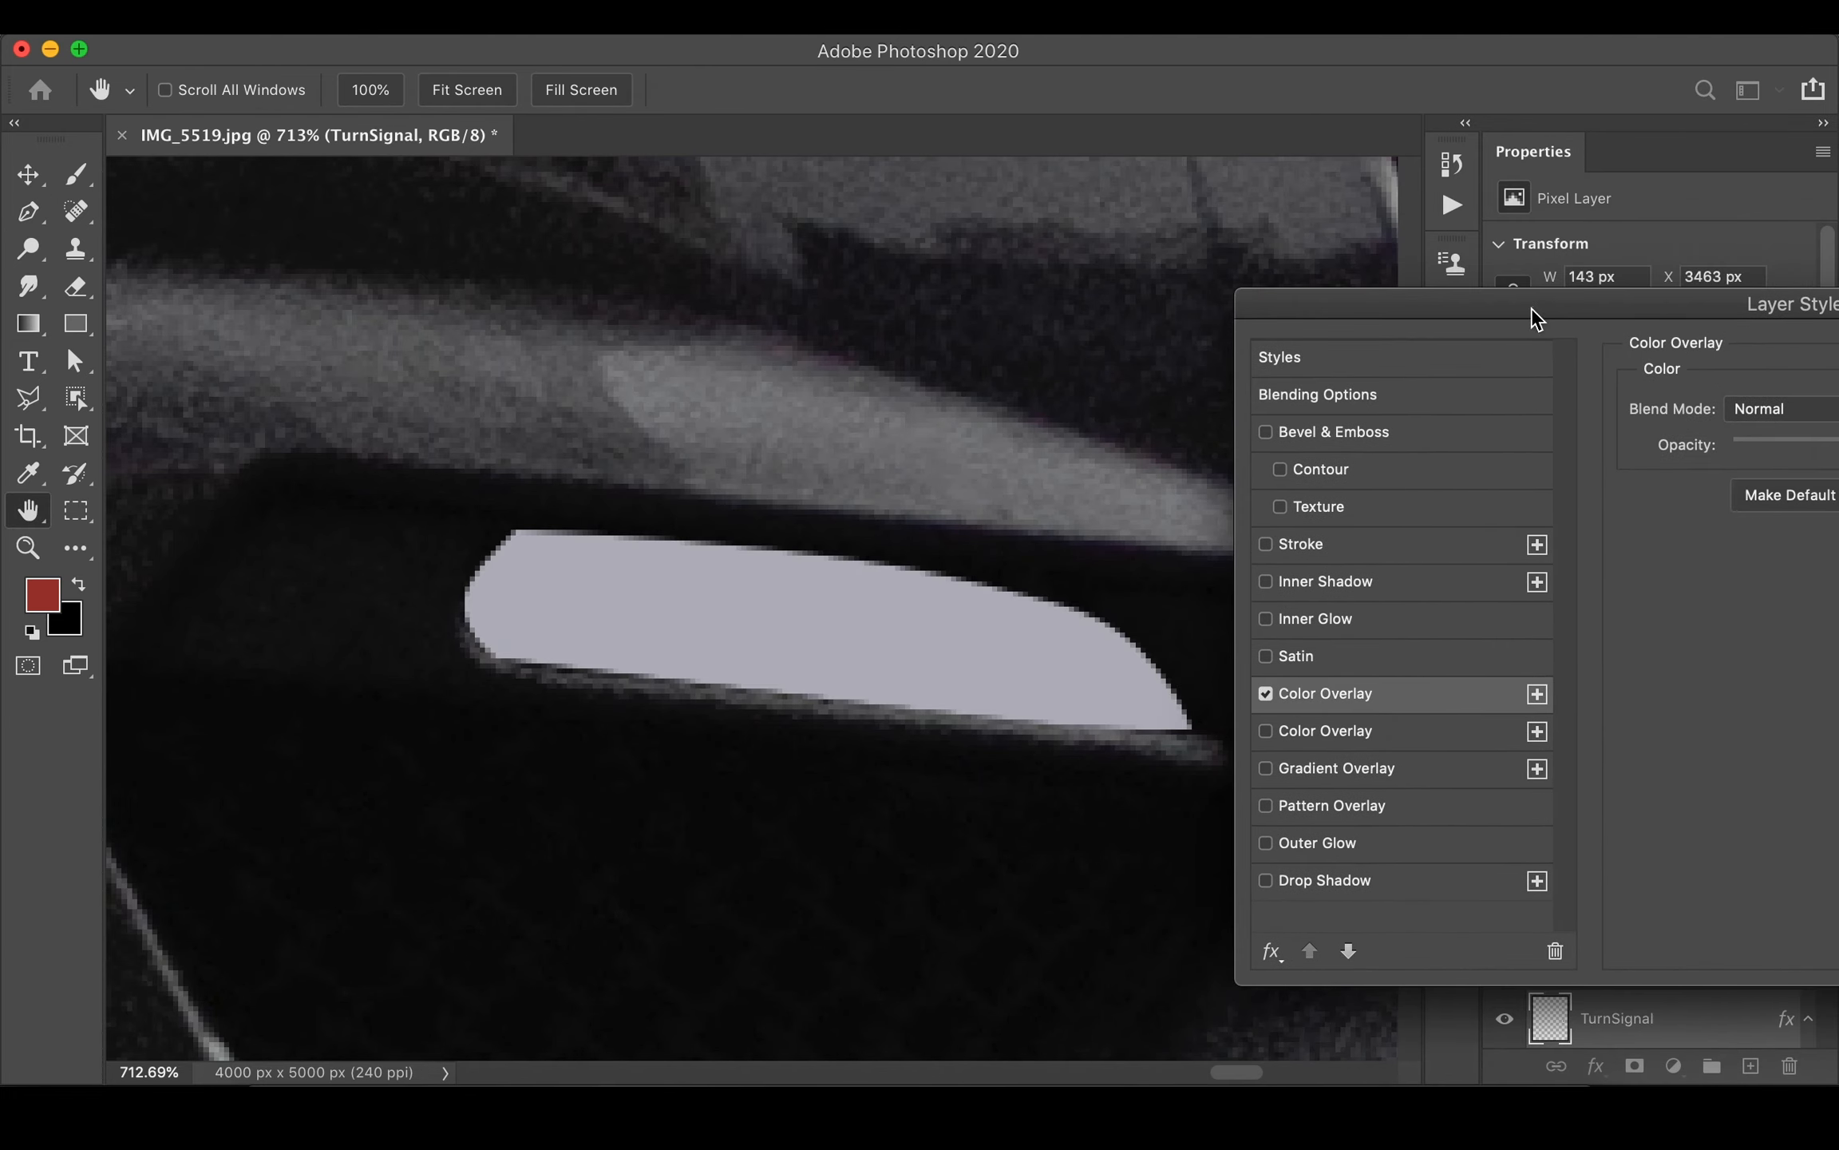
drag(1532, 308, 1385, 311)
click(1682, 420)
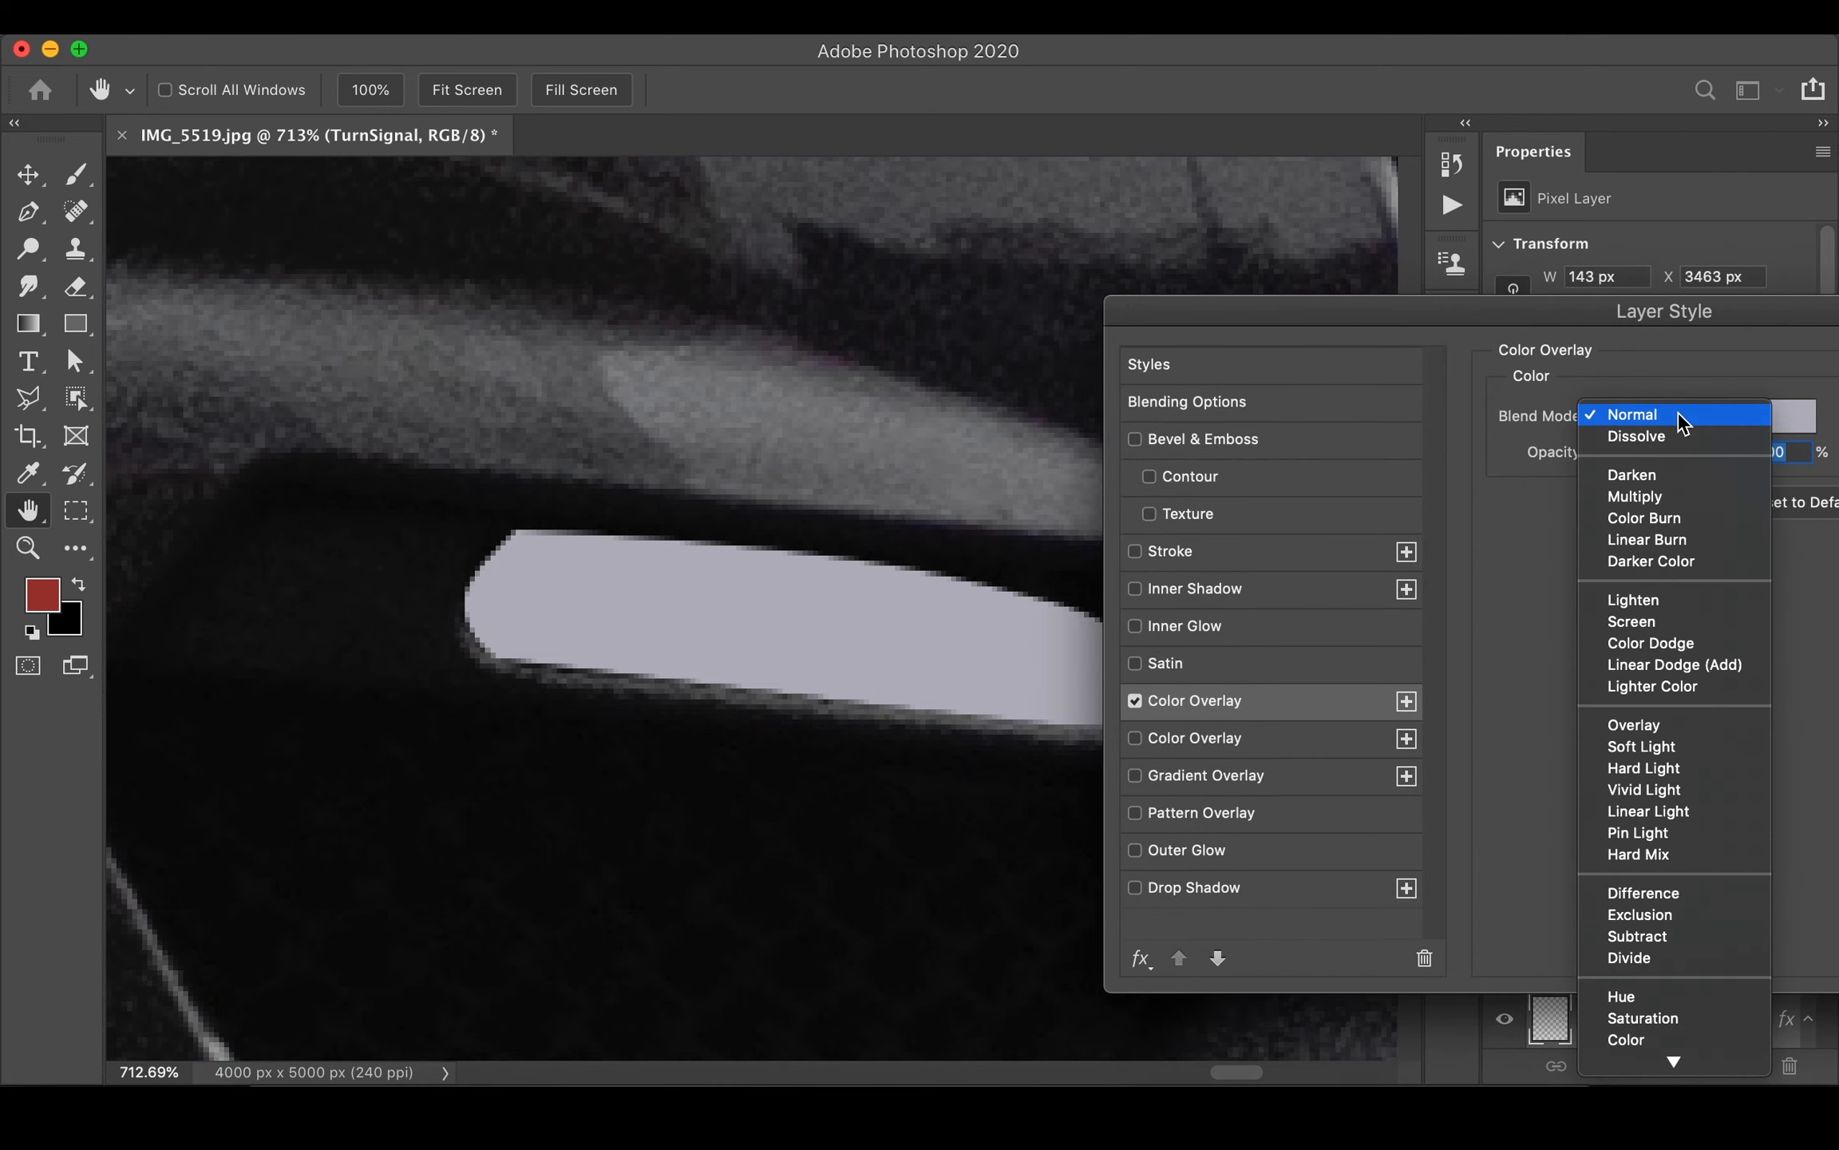
click(1703, 644)
- Set the turn signal's overlay color to the light orange d6b399 and apply the layer style
click(1792, 416)
drag(1417, 950, 1417, 955)
click(1295, 764)
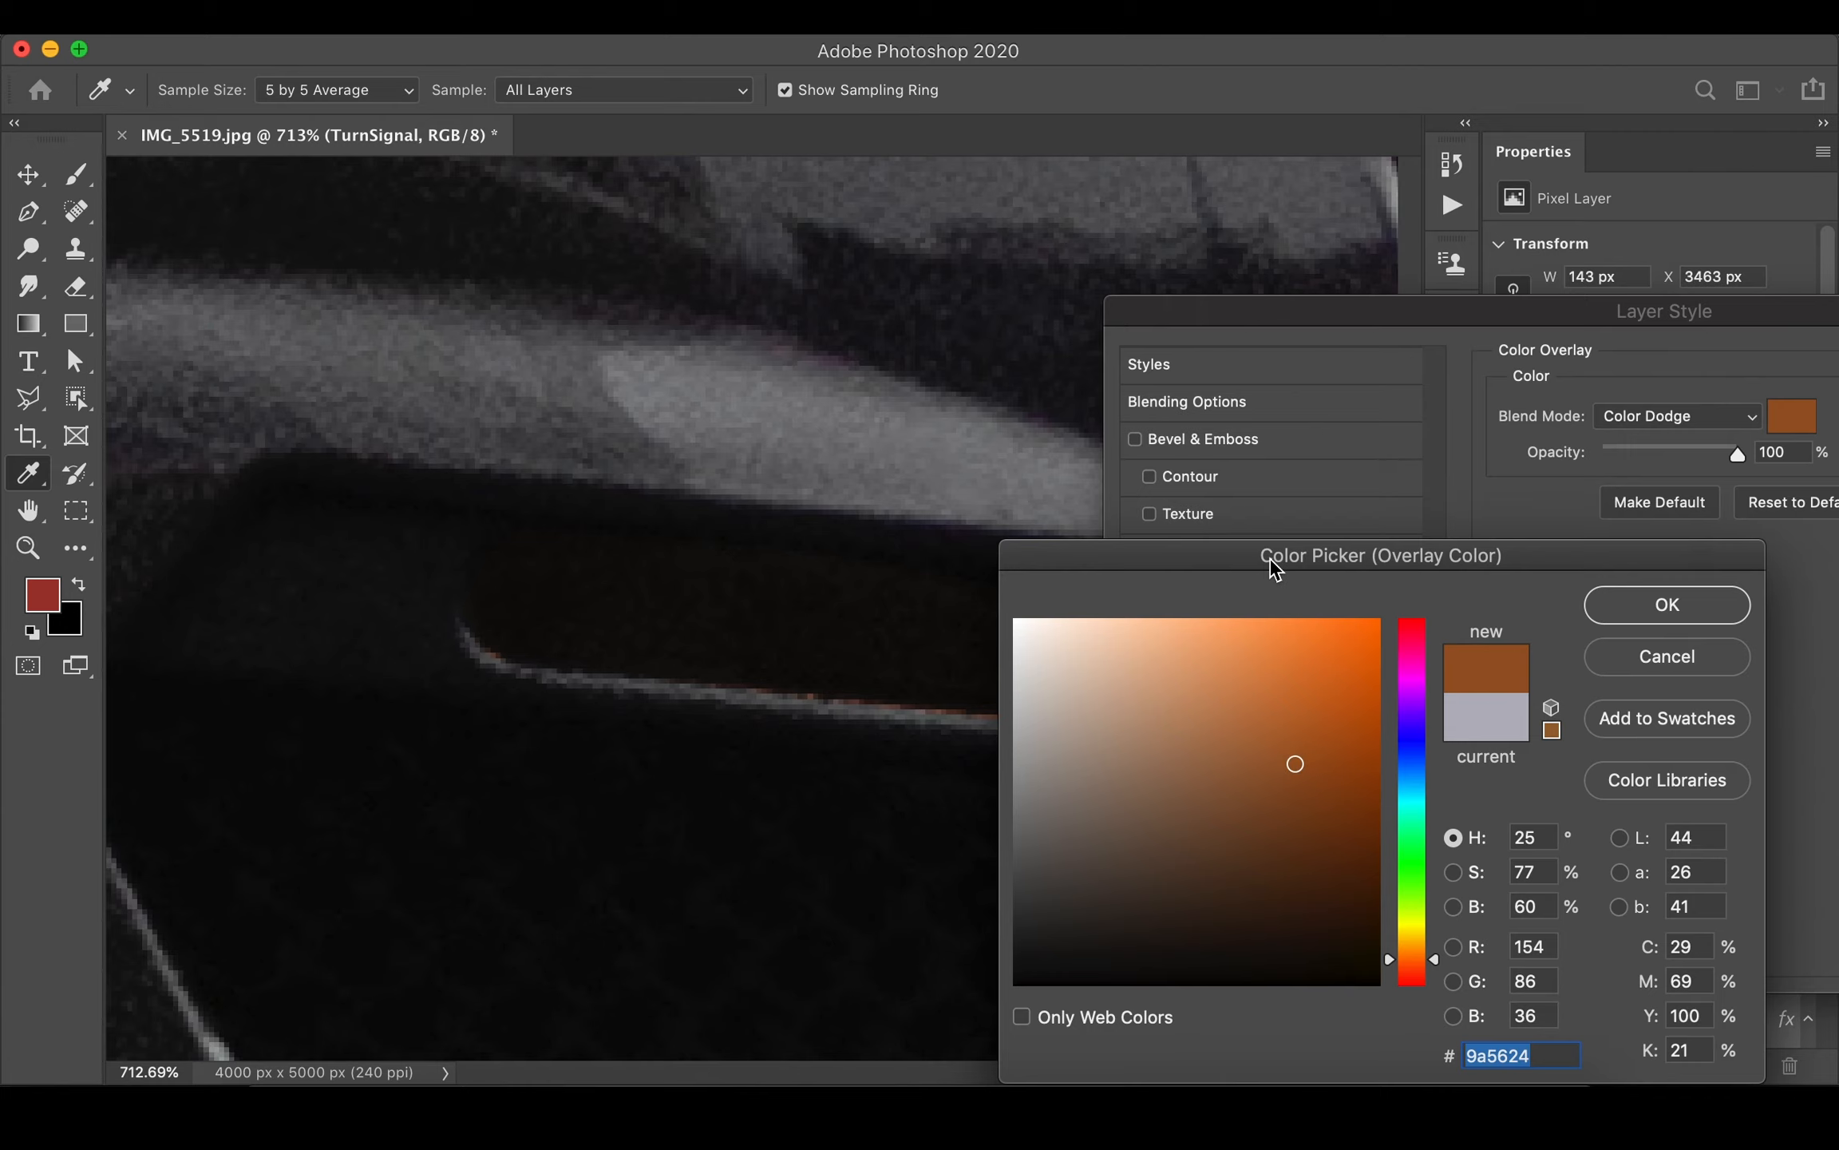
drag(1275, 569, 1458, 569)
click(1394, 661)
click(1373, 726)
mouse_move(1358, 718)
mouse_down()
mouse_move(1310, 681)
mouse_move(1302, 722)
mouse_up()
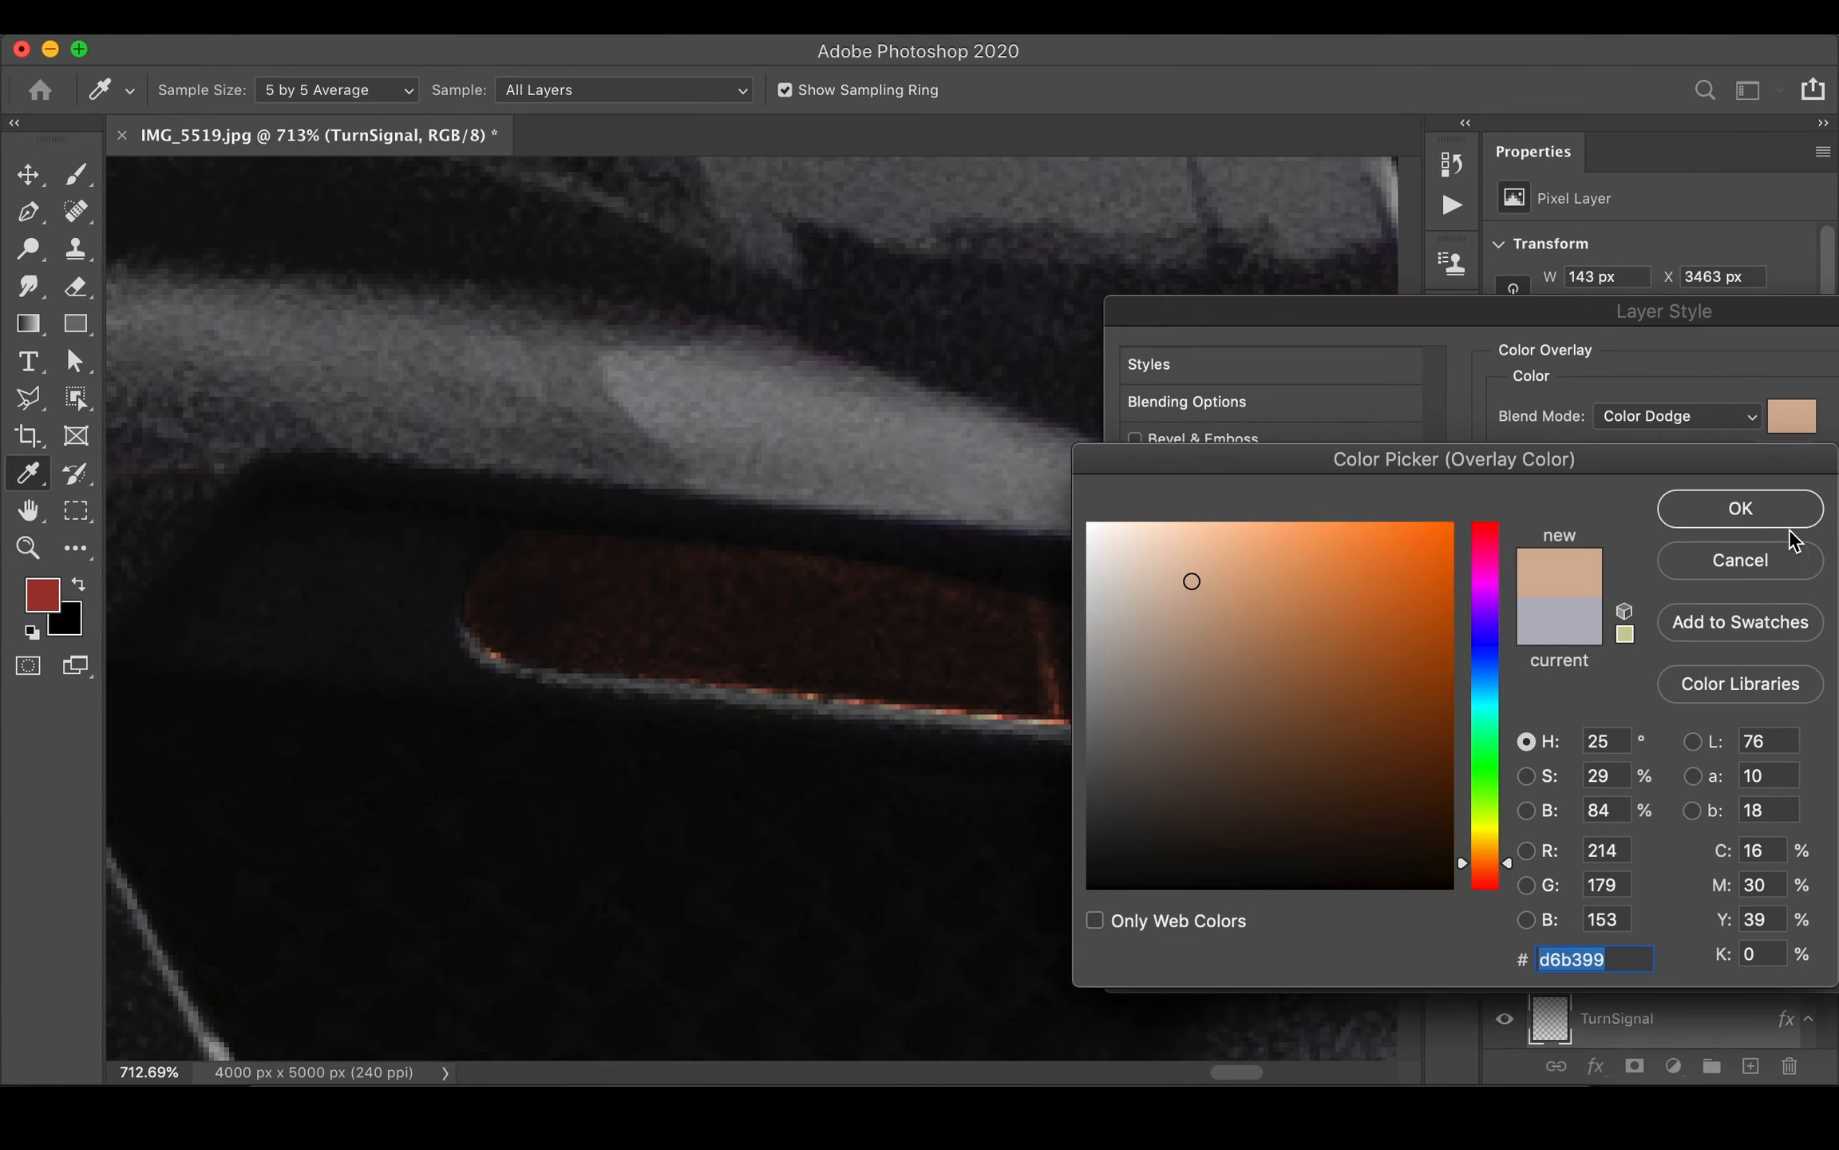
click(1740, 511)
drag(1684, 346, 1381, 319)
key(Return)
key(p)
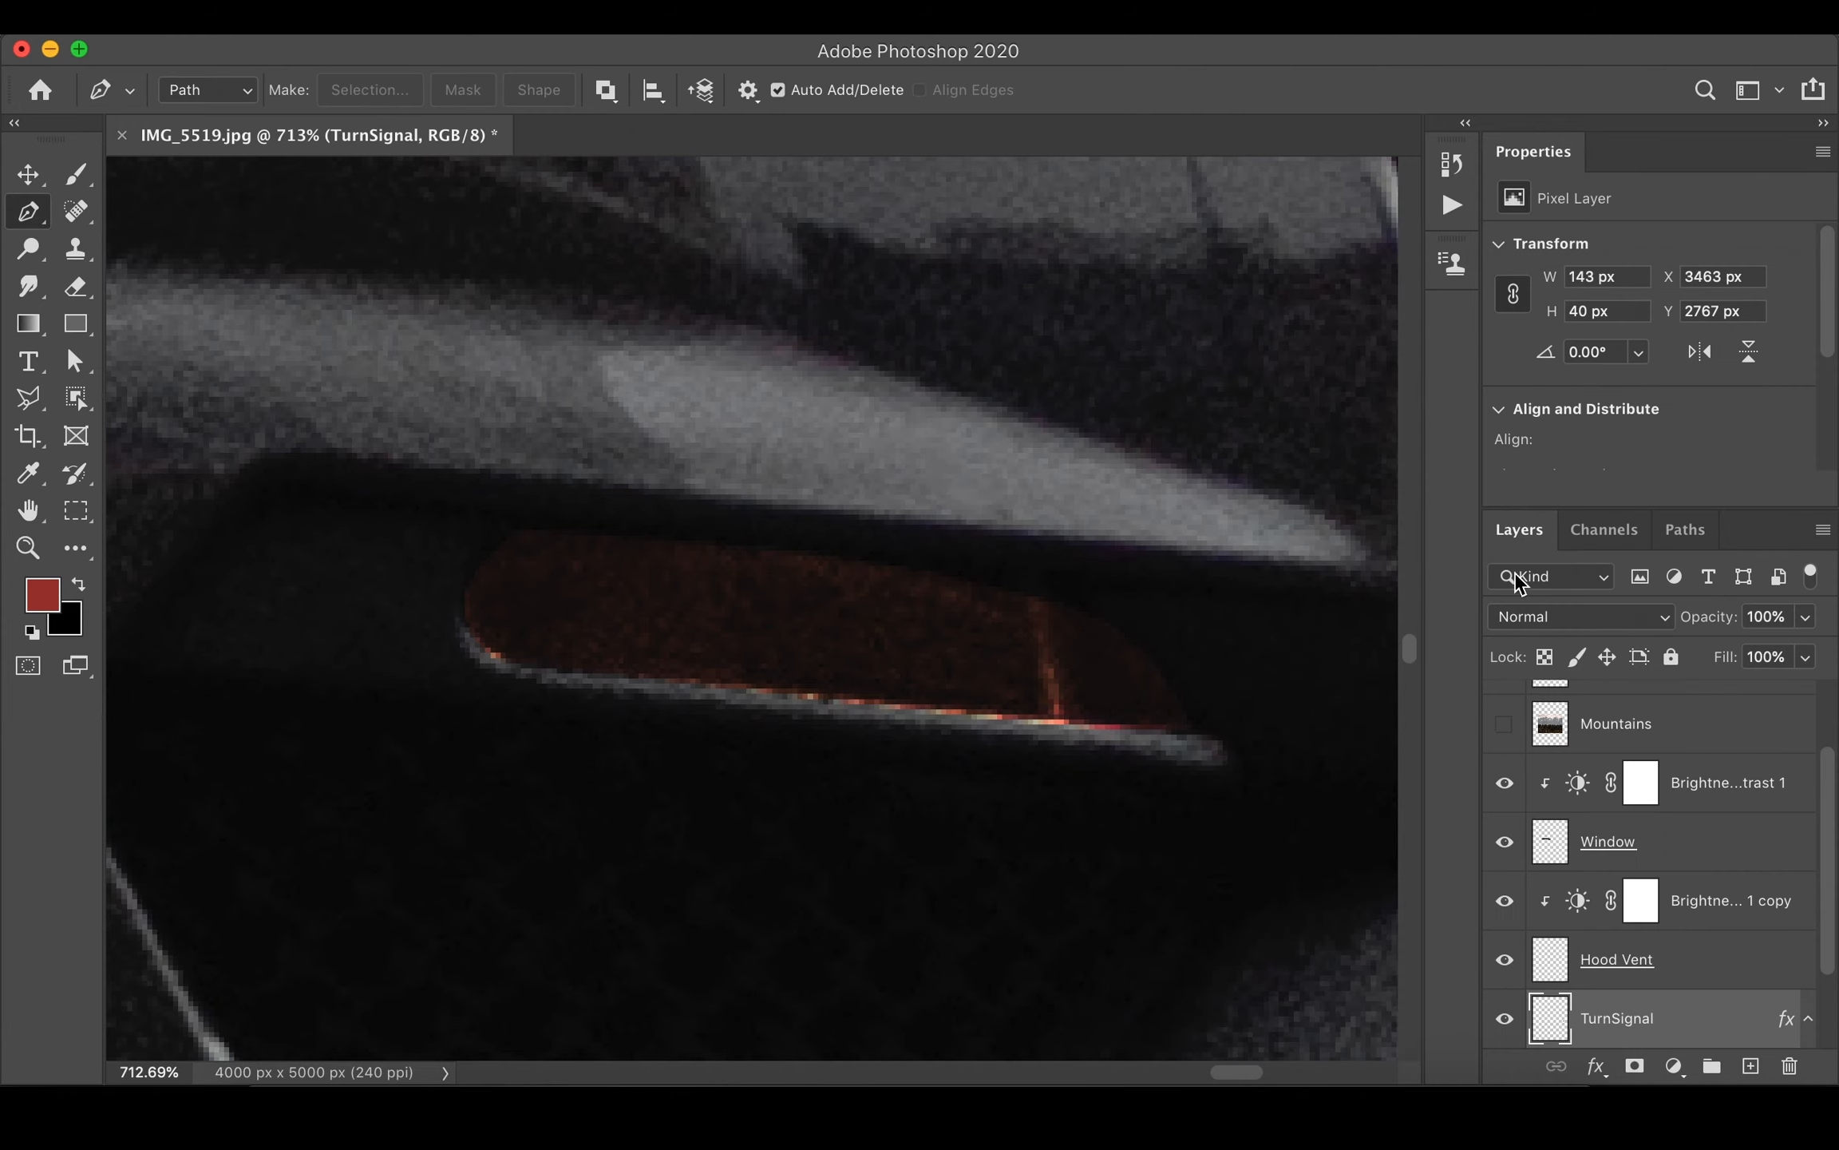
- Compare the car with and without the TurnSignal, Hood Vent and Window layers by switching each one's visibility
scroll(1106, 990, down, 10)
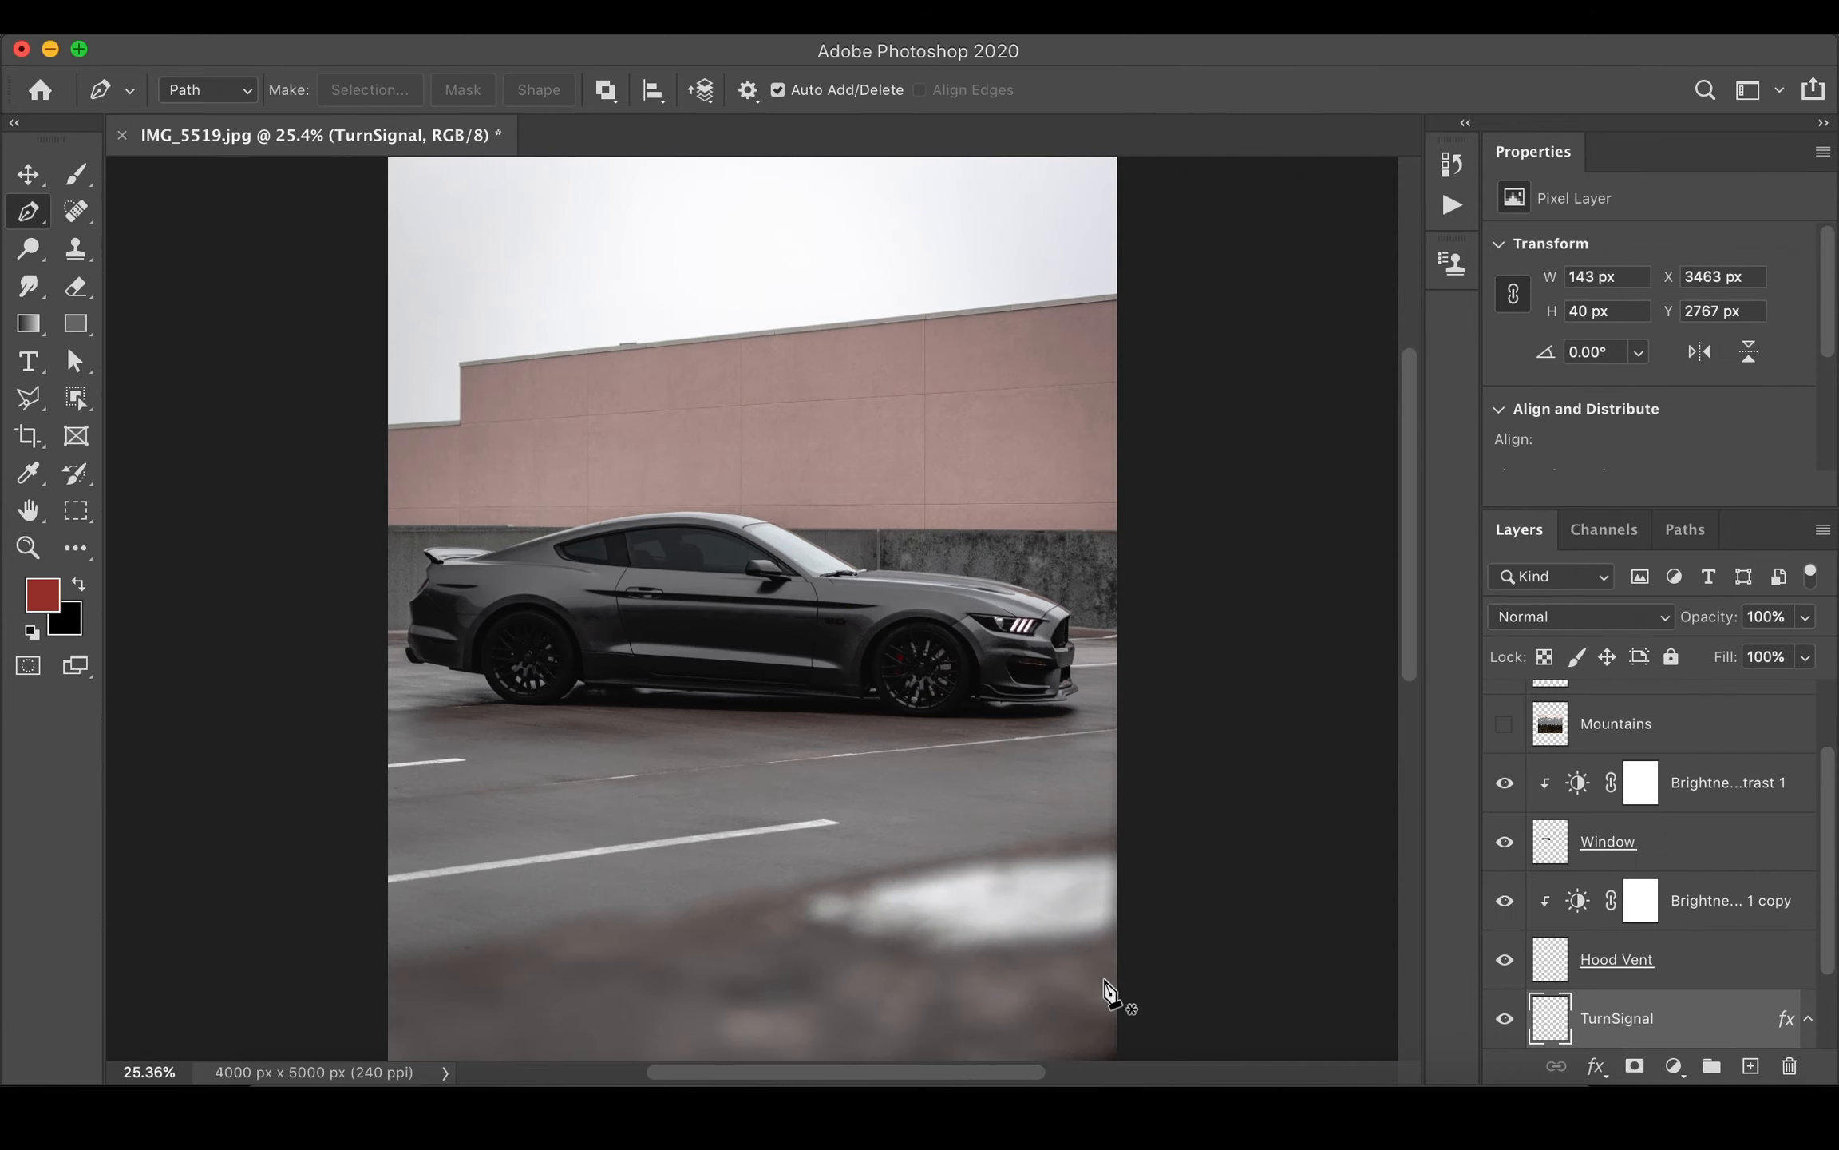
scroll(968, 707, up, 4)
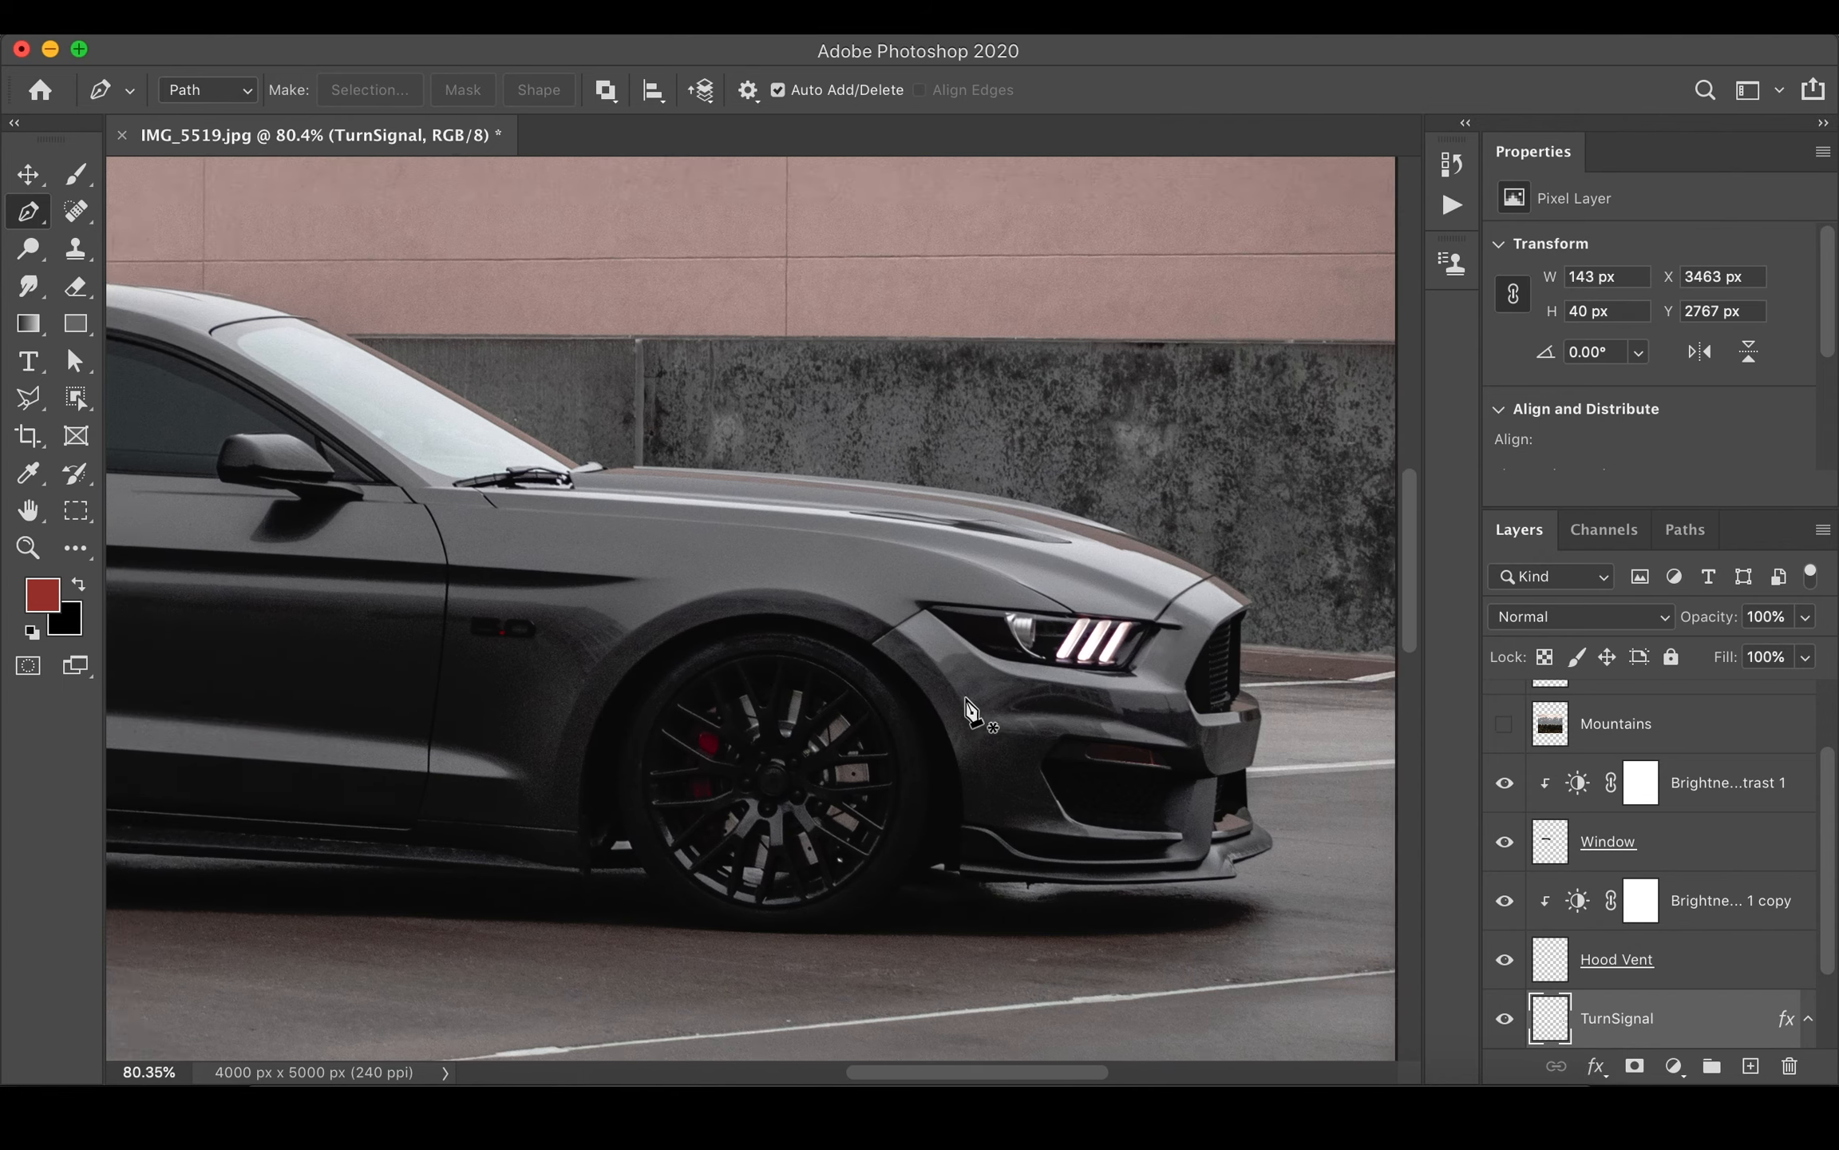
scroll(968, 707, up, 2)
click(1505, 1018)
click(1505, 1018)
click(1505, 958)
click(1505, 959)
scroll(1249, 778, down, 2)
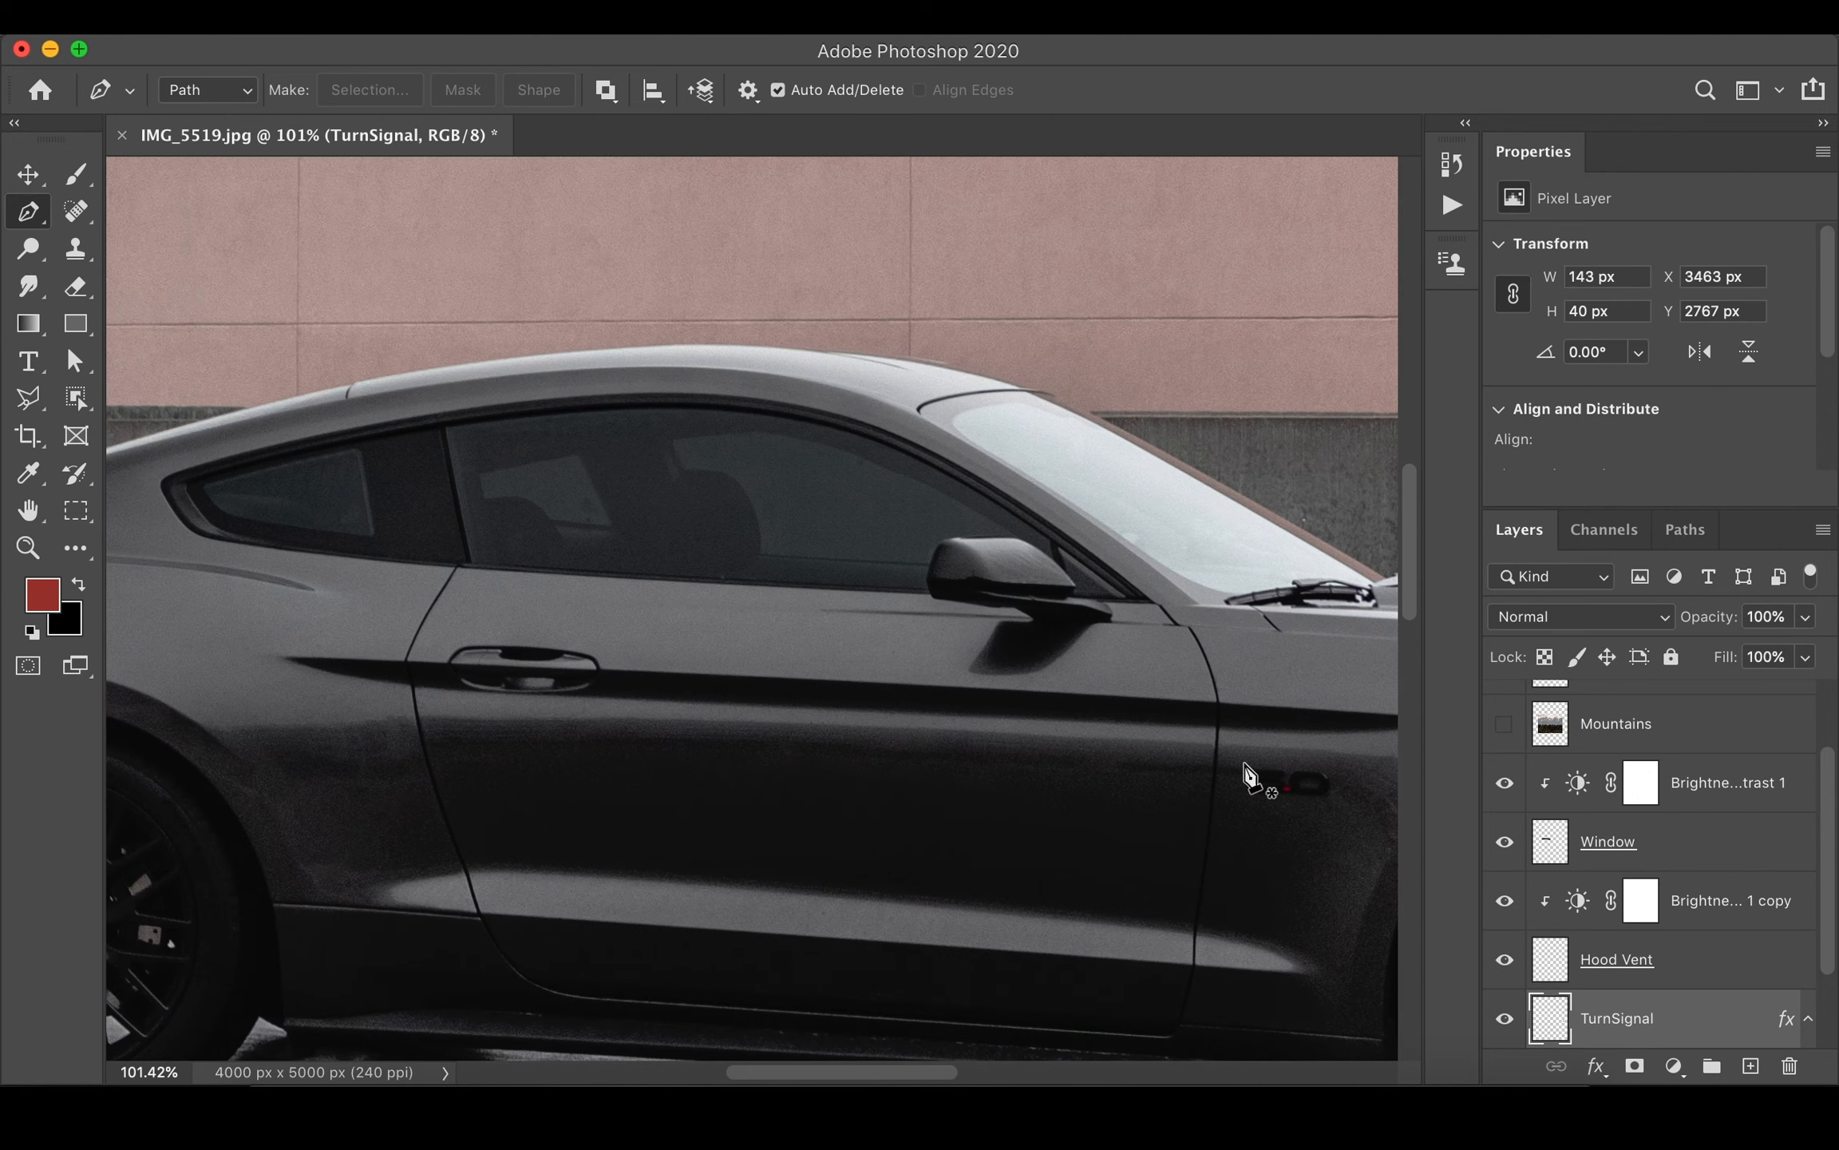
click(1504, 842)
click(1505, 841)
- Group all layers from the window's Brightness/Contrast adjustment down to the Mustang photo and name the group Mustang
click(1578, 784)
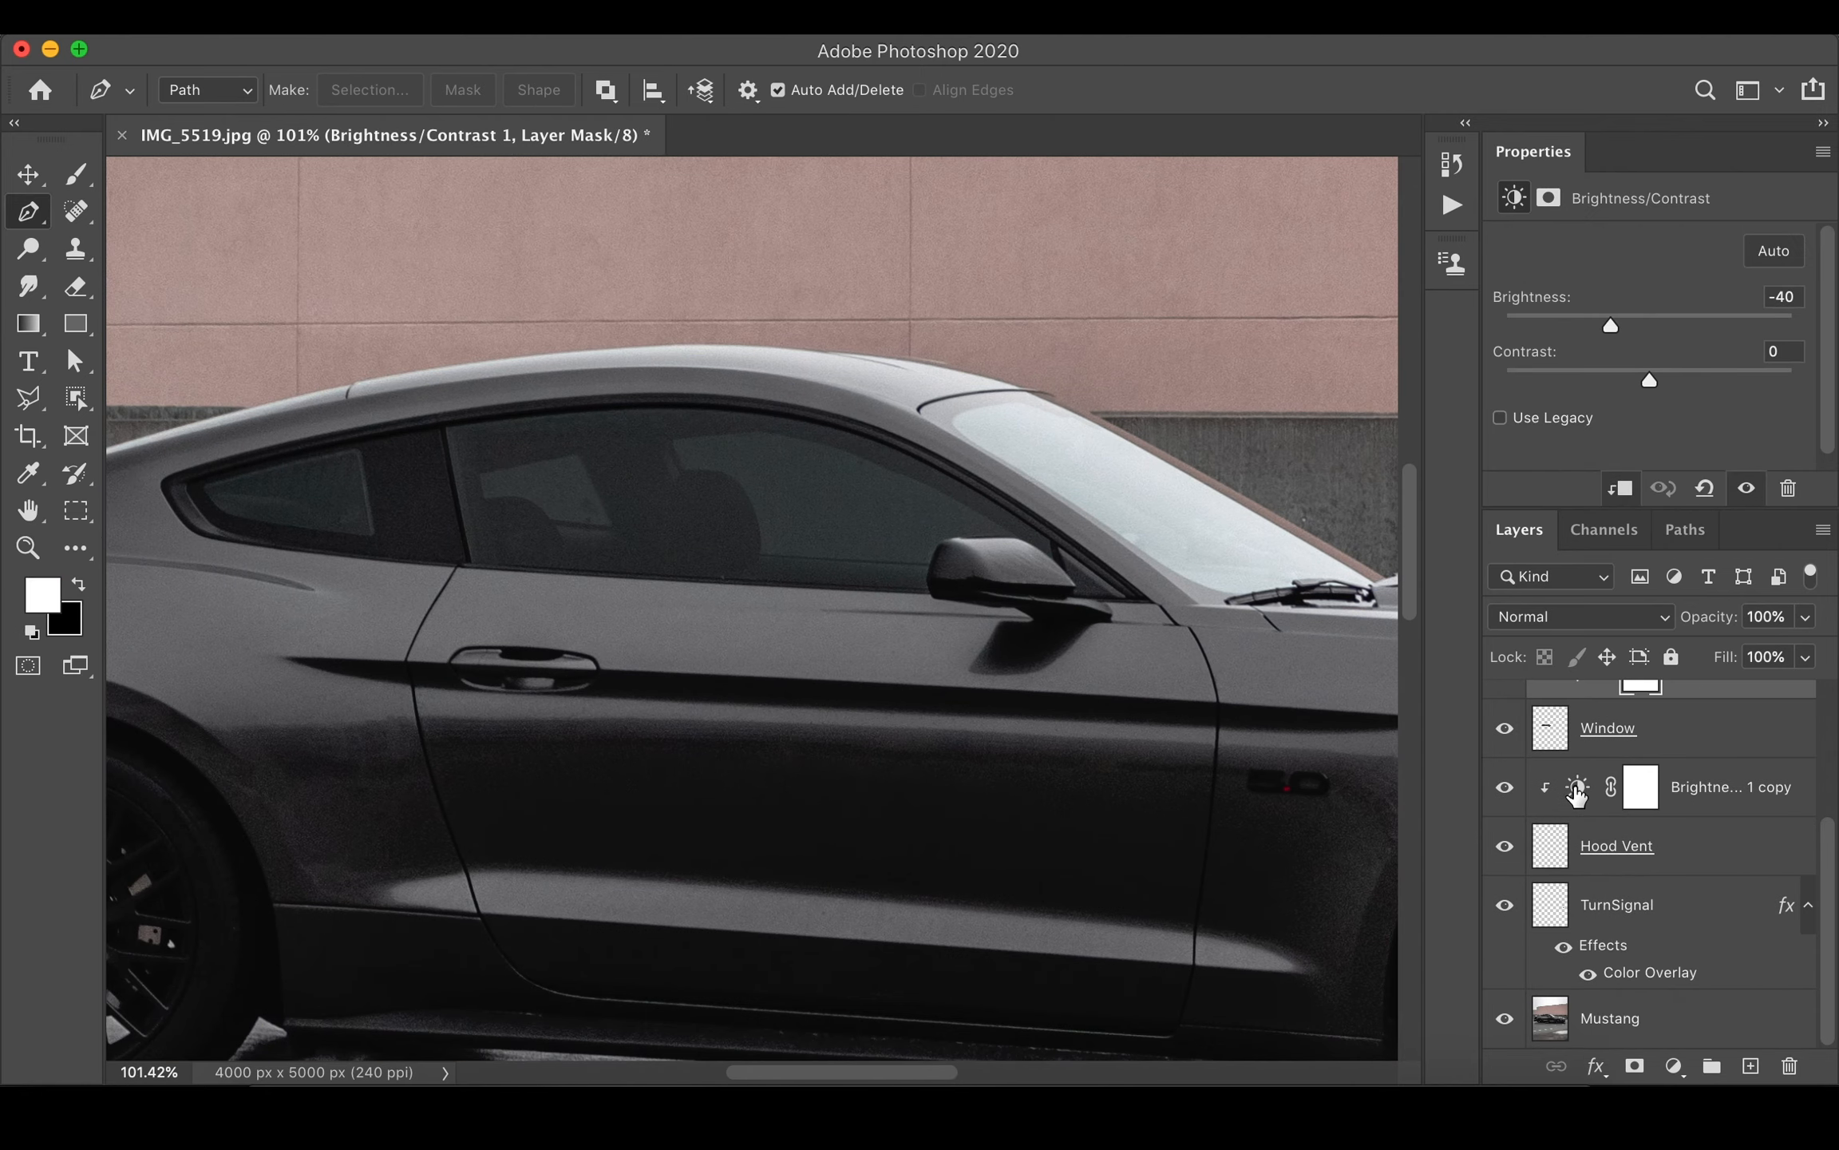
shift+click(1553, 1013)
key(super+g)
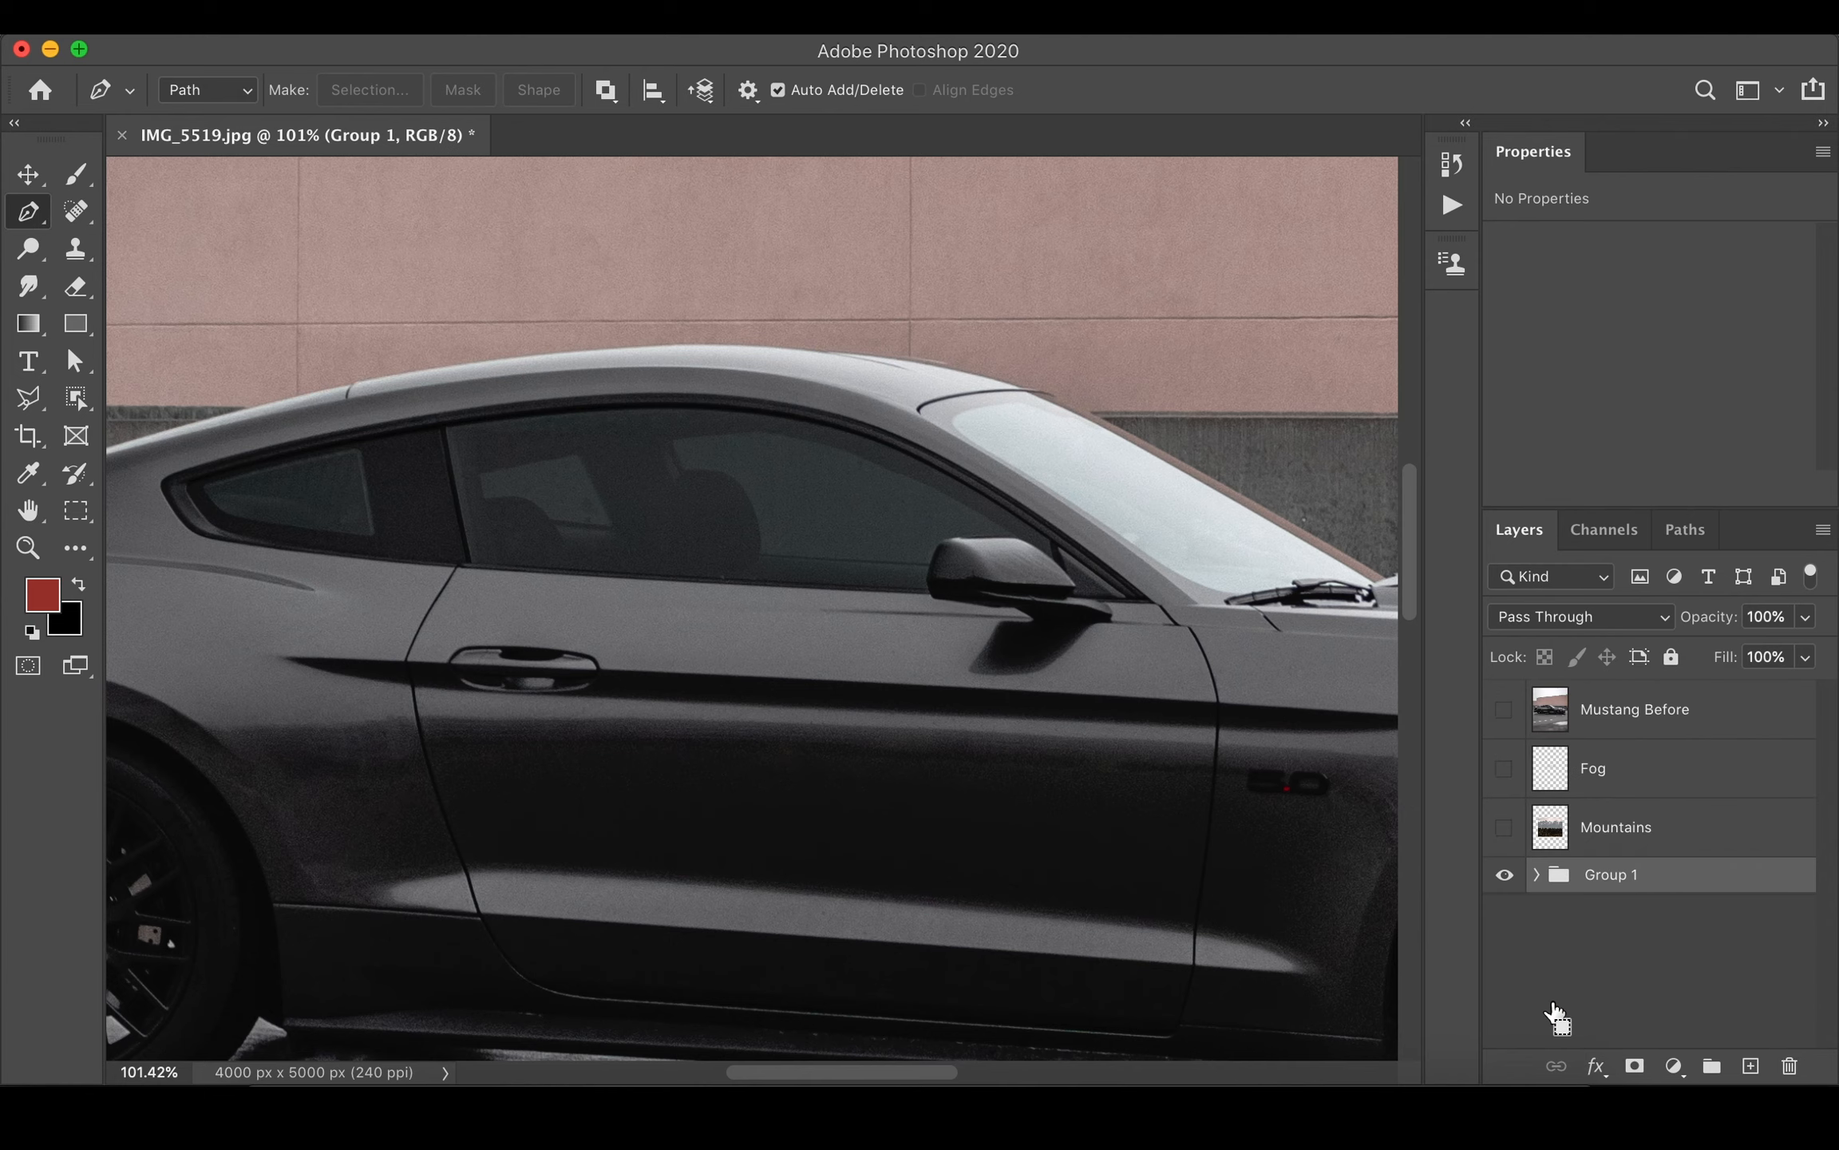
double_click(1622, 872)
text(Mustang)
key(Return)
- Compare the retouched car with the original by briefly showing the Mustang Before layer
scroll(1259, 785, down, 3)
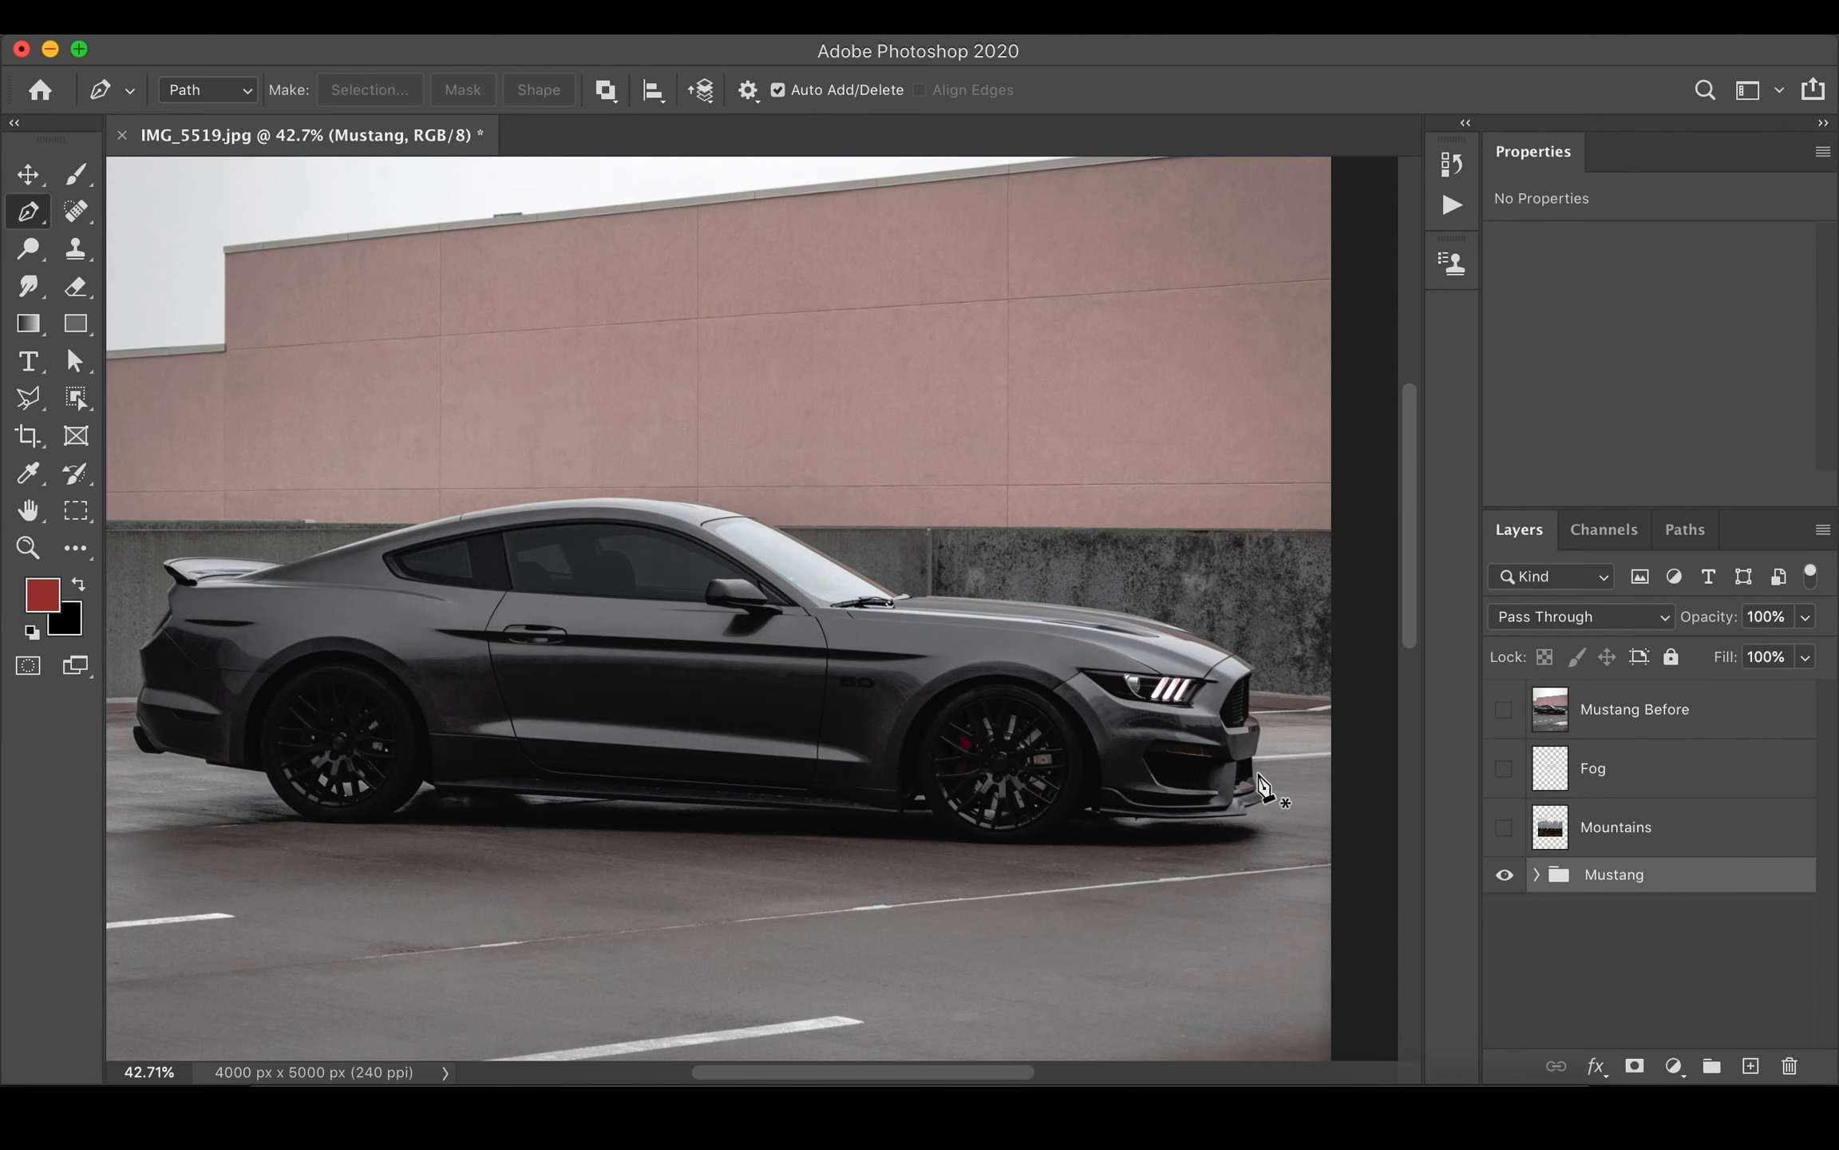
click(1504, 709)
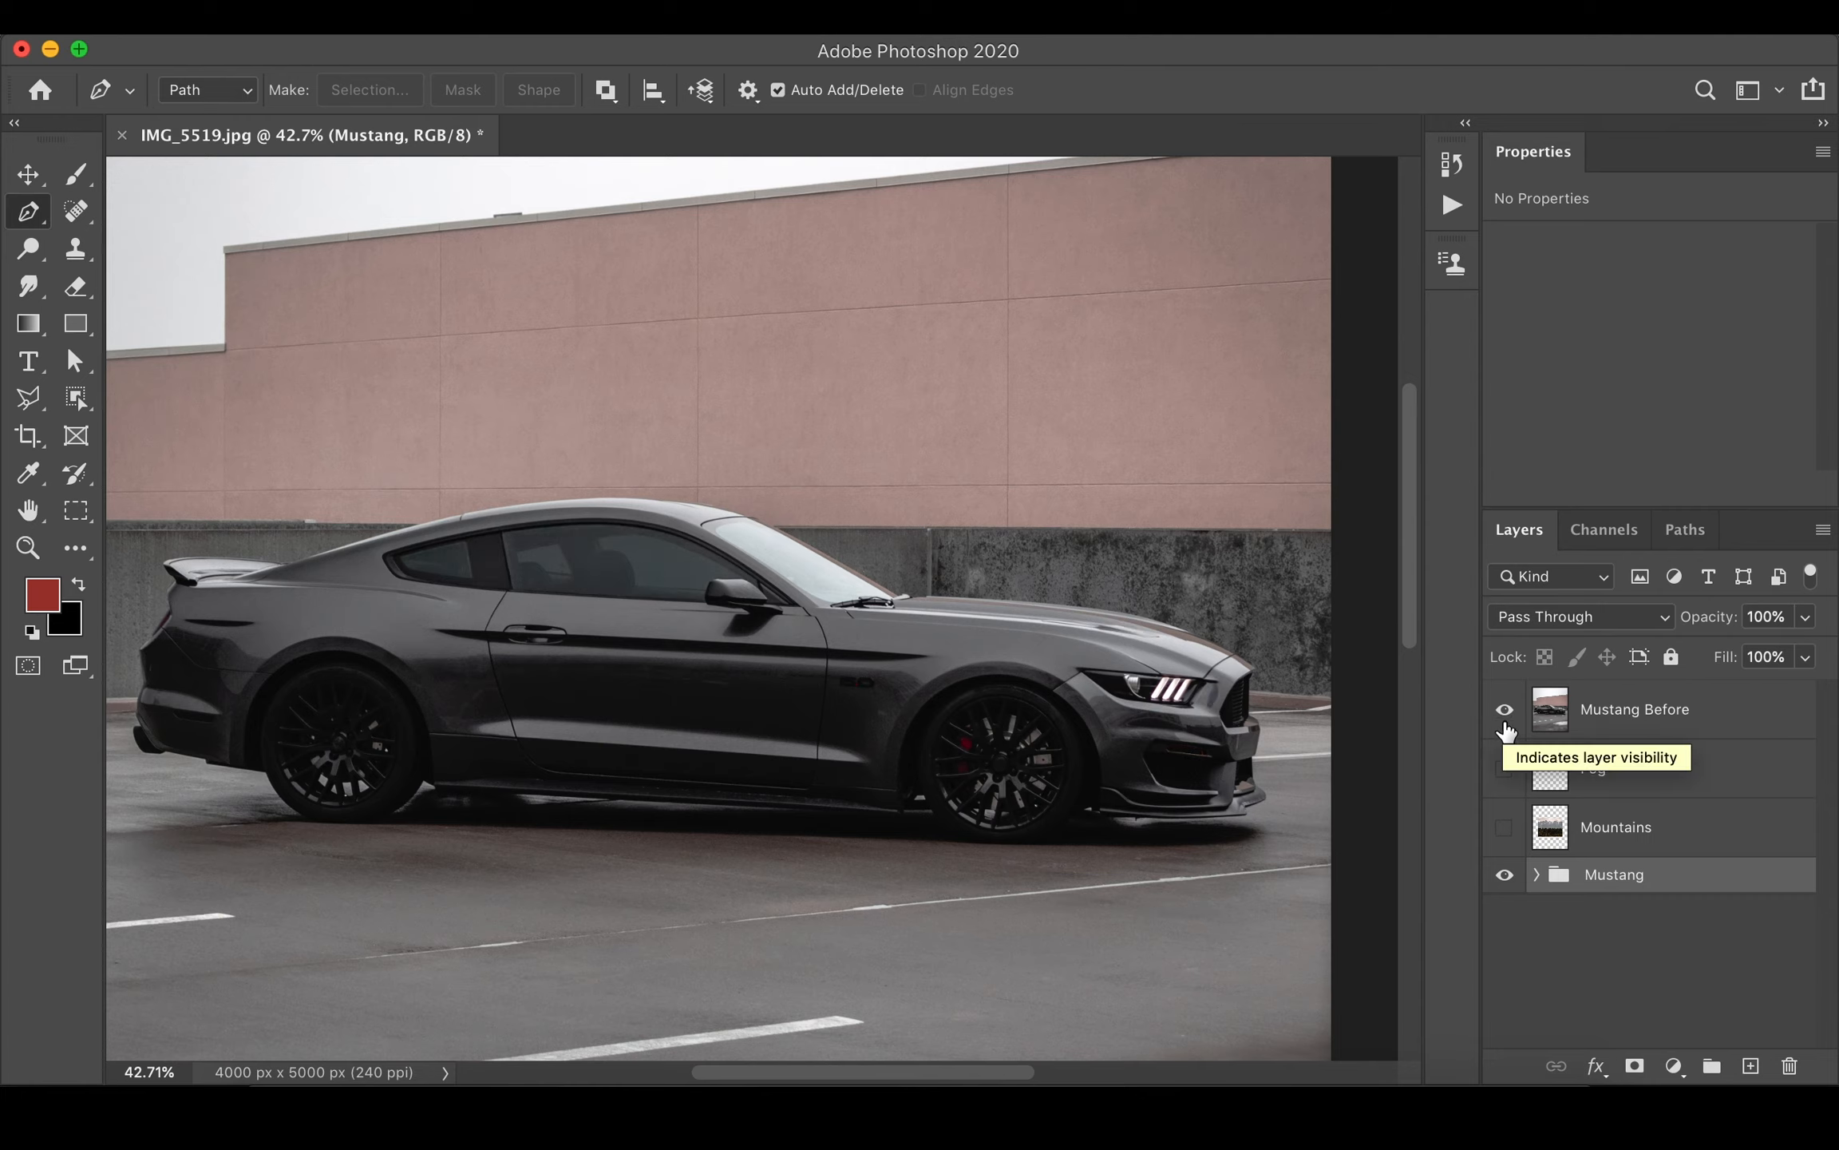
click(1504, 710)
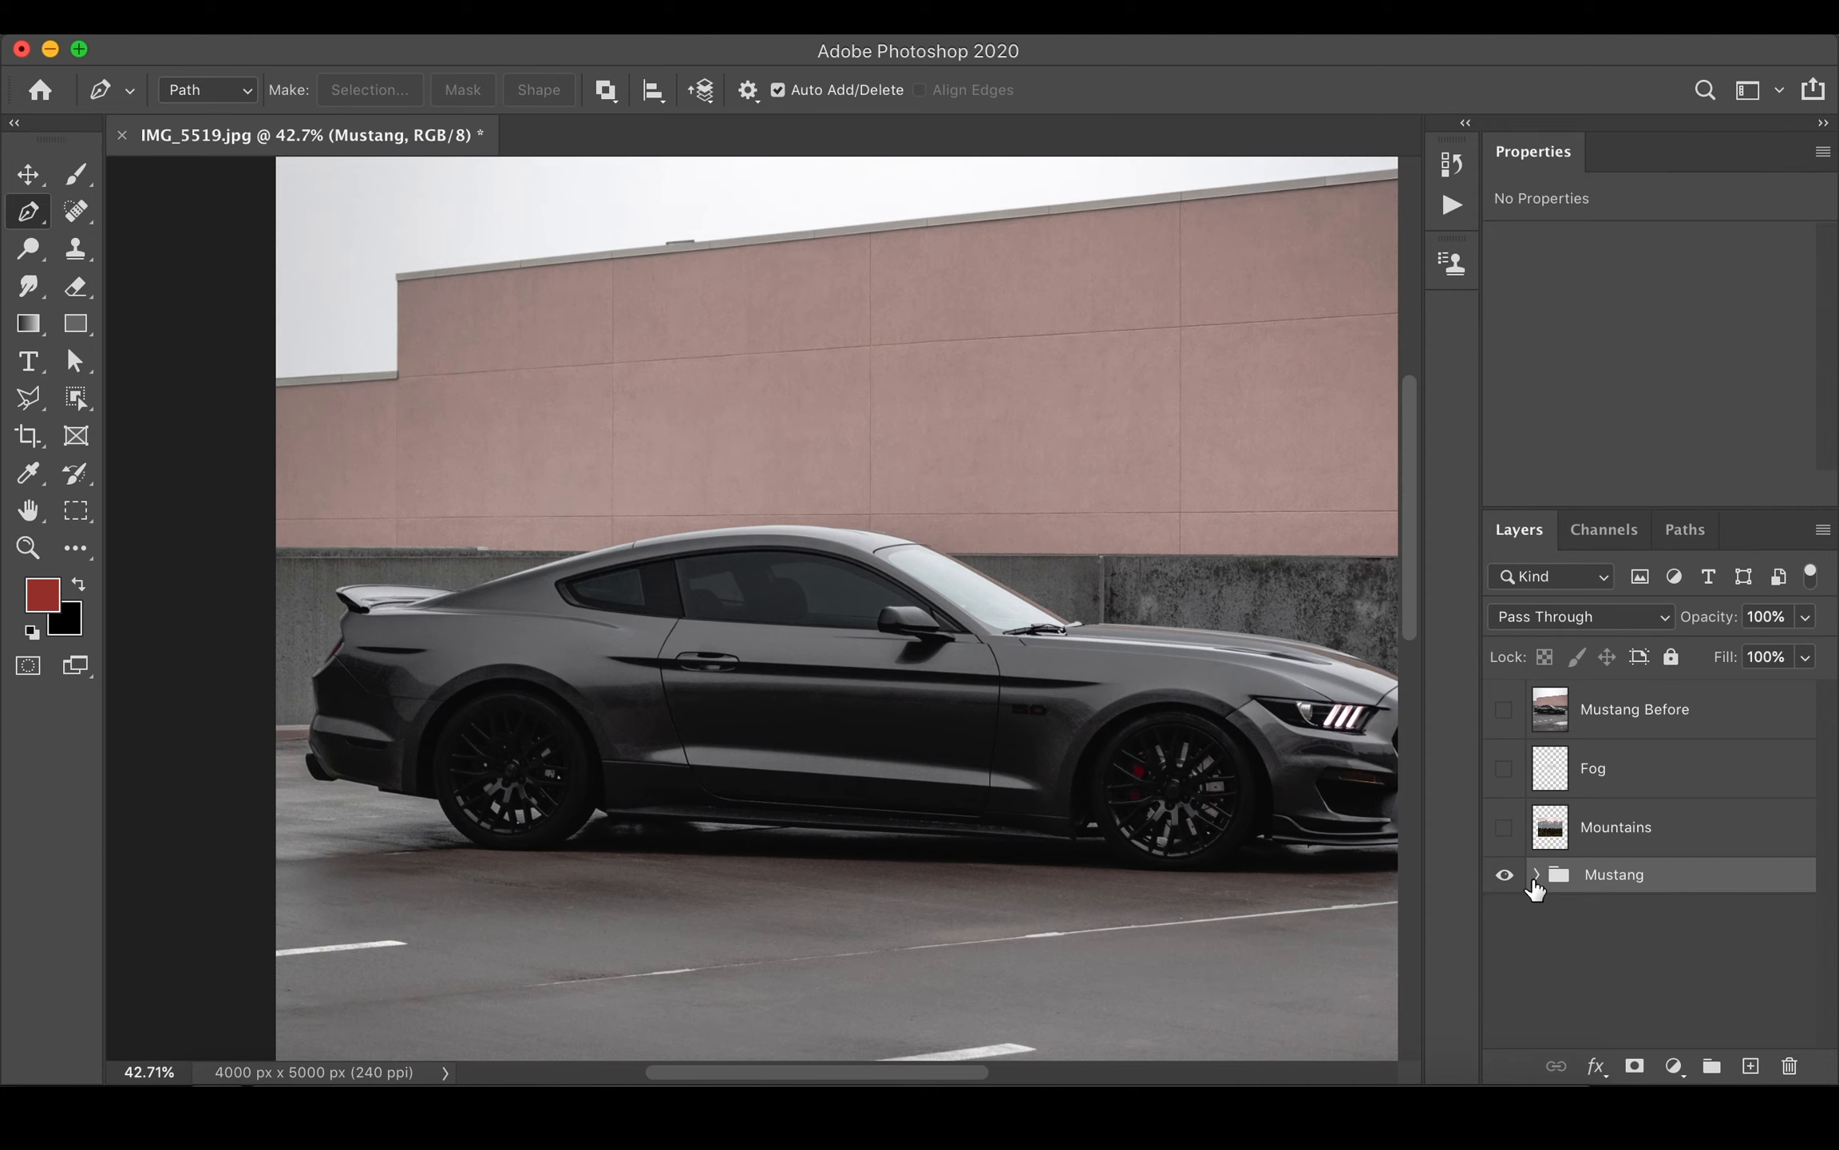
- Select the Mustang photo layer in the group and start a pen path along the concrete wall's top edge from the photo's left border
click(1535, 874)
scroll(1606, 921, down, 5)
click(1573, 1020)
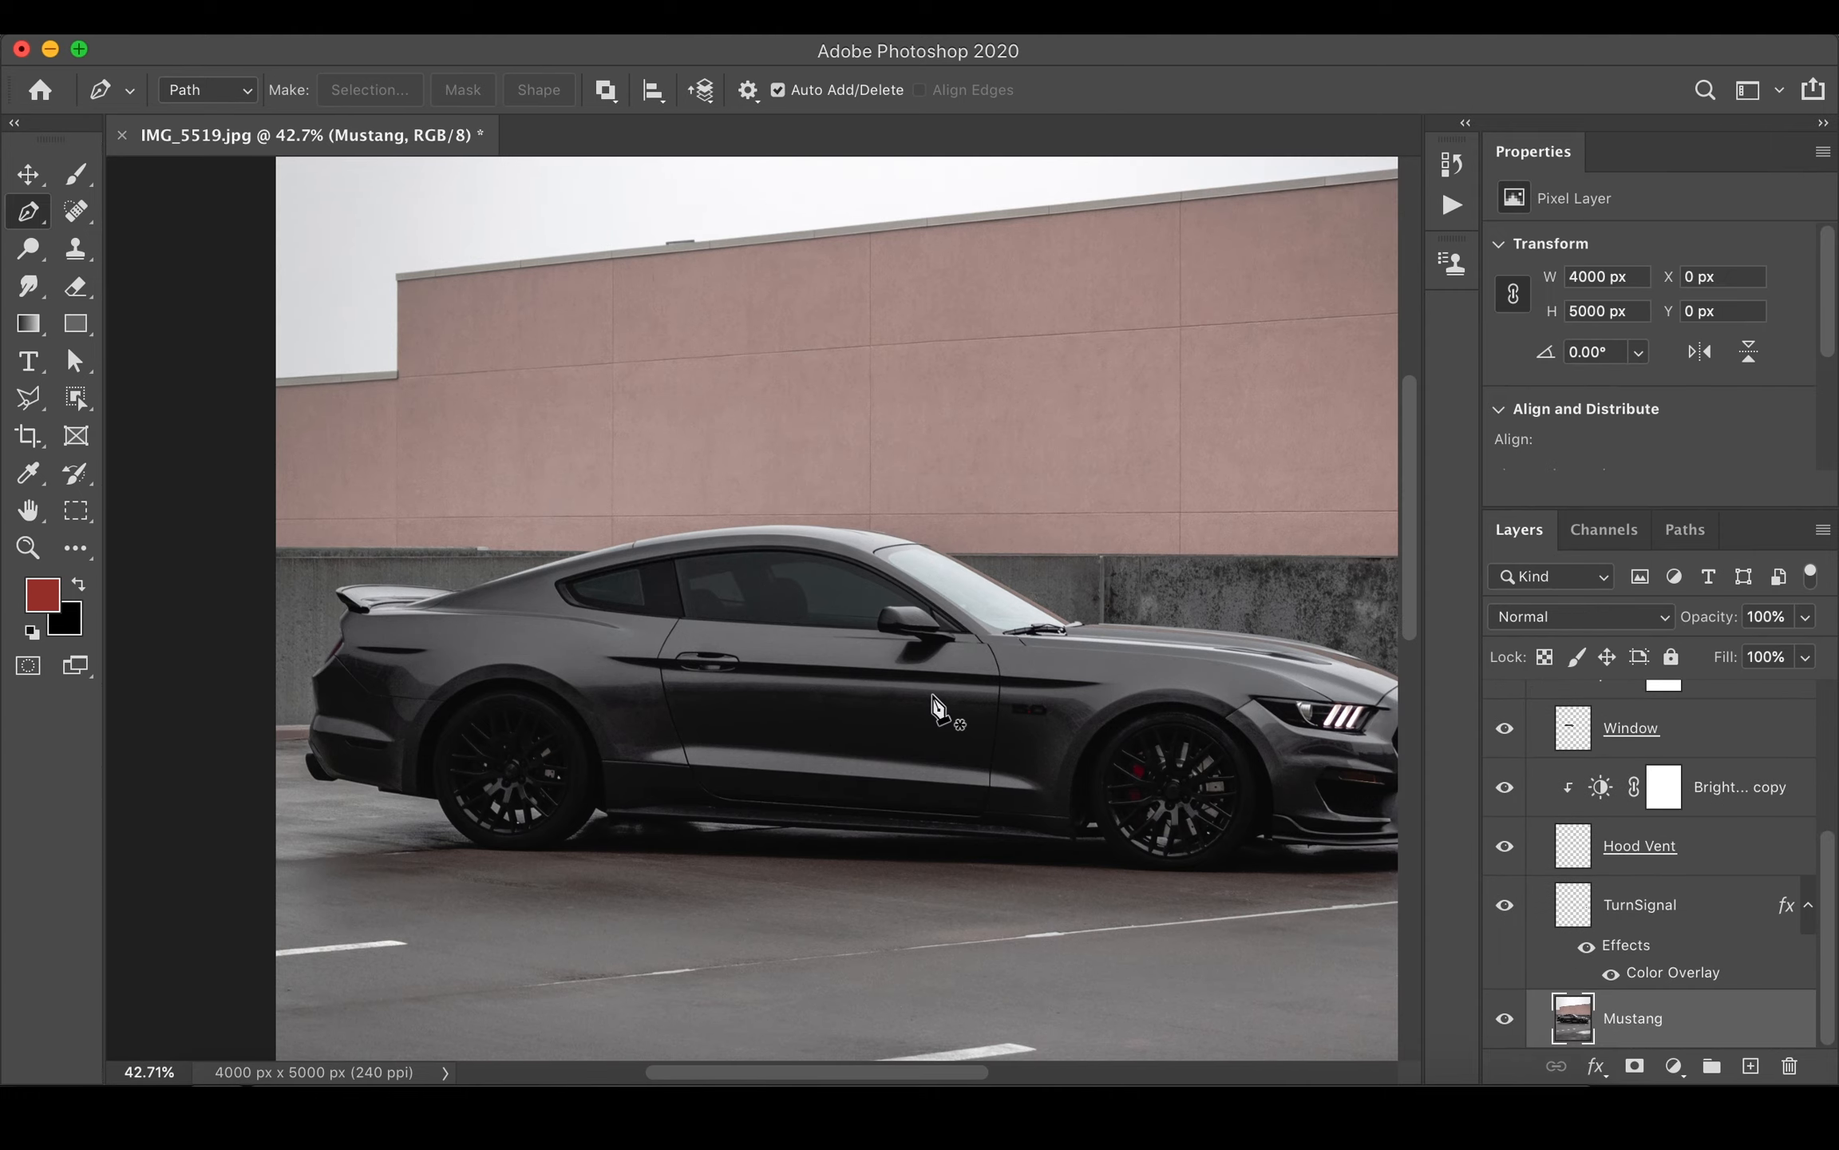
scroll(935, 707, up, 5)
scroll(934, 706, left, 3)
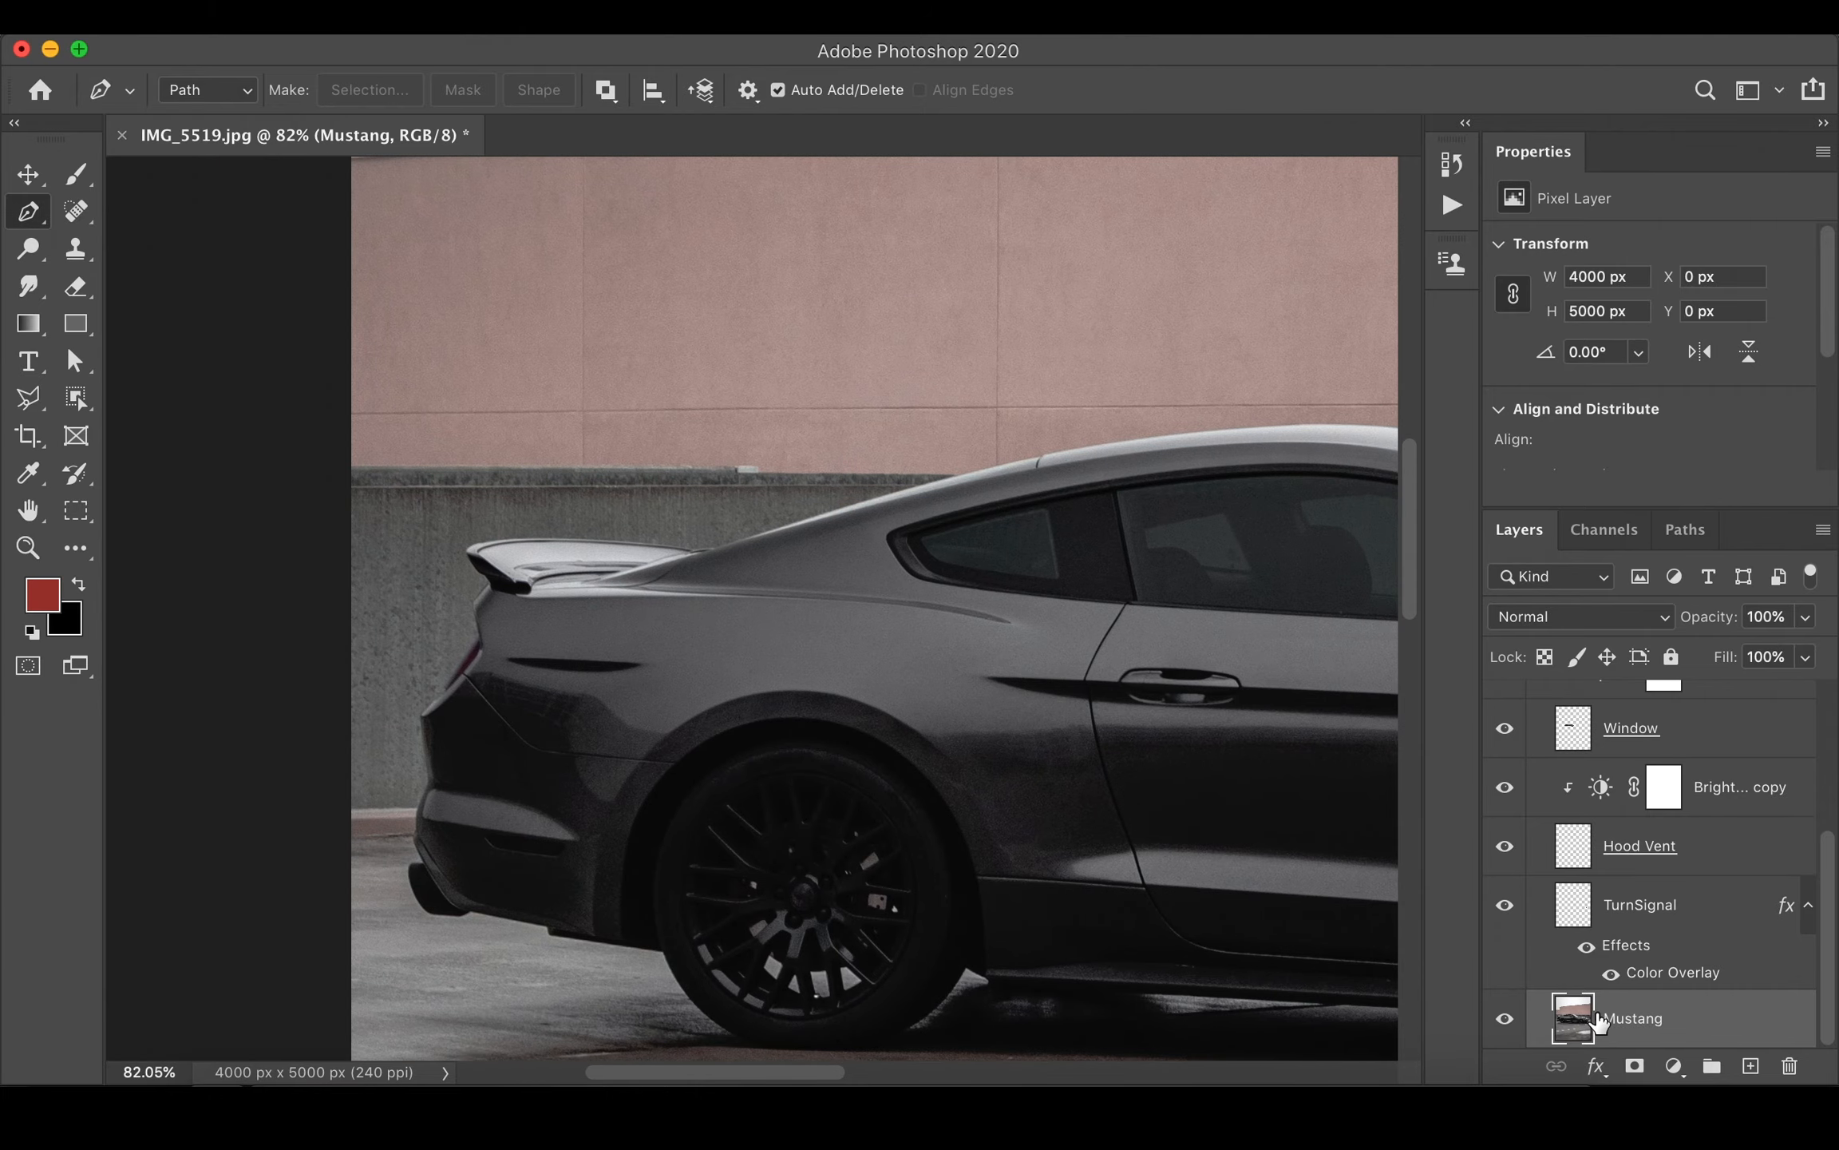
scroll(998, 818, up, 5)
scroll(788, 751, left, 5)
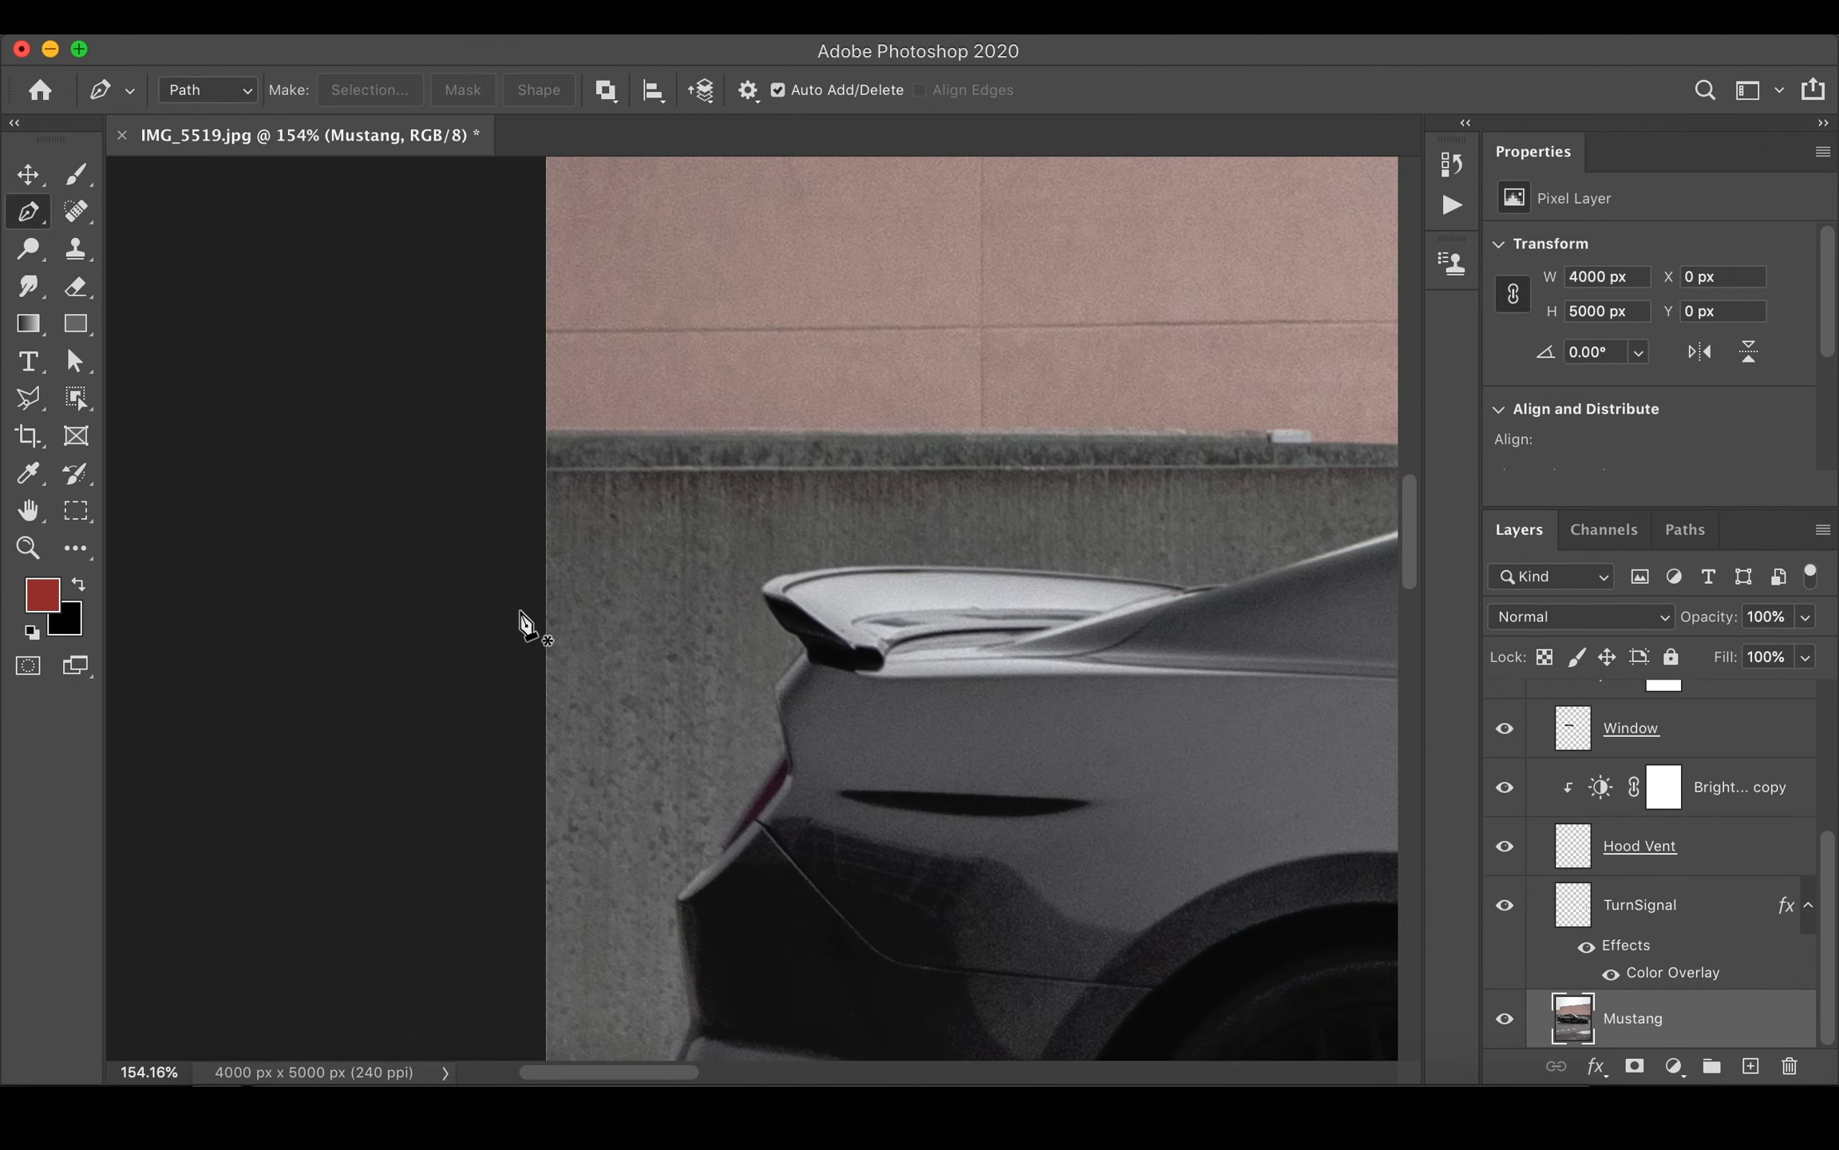
scroll(525, 623, up, 10)
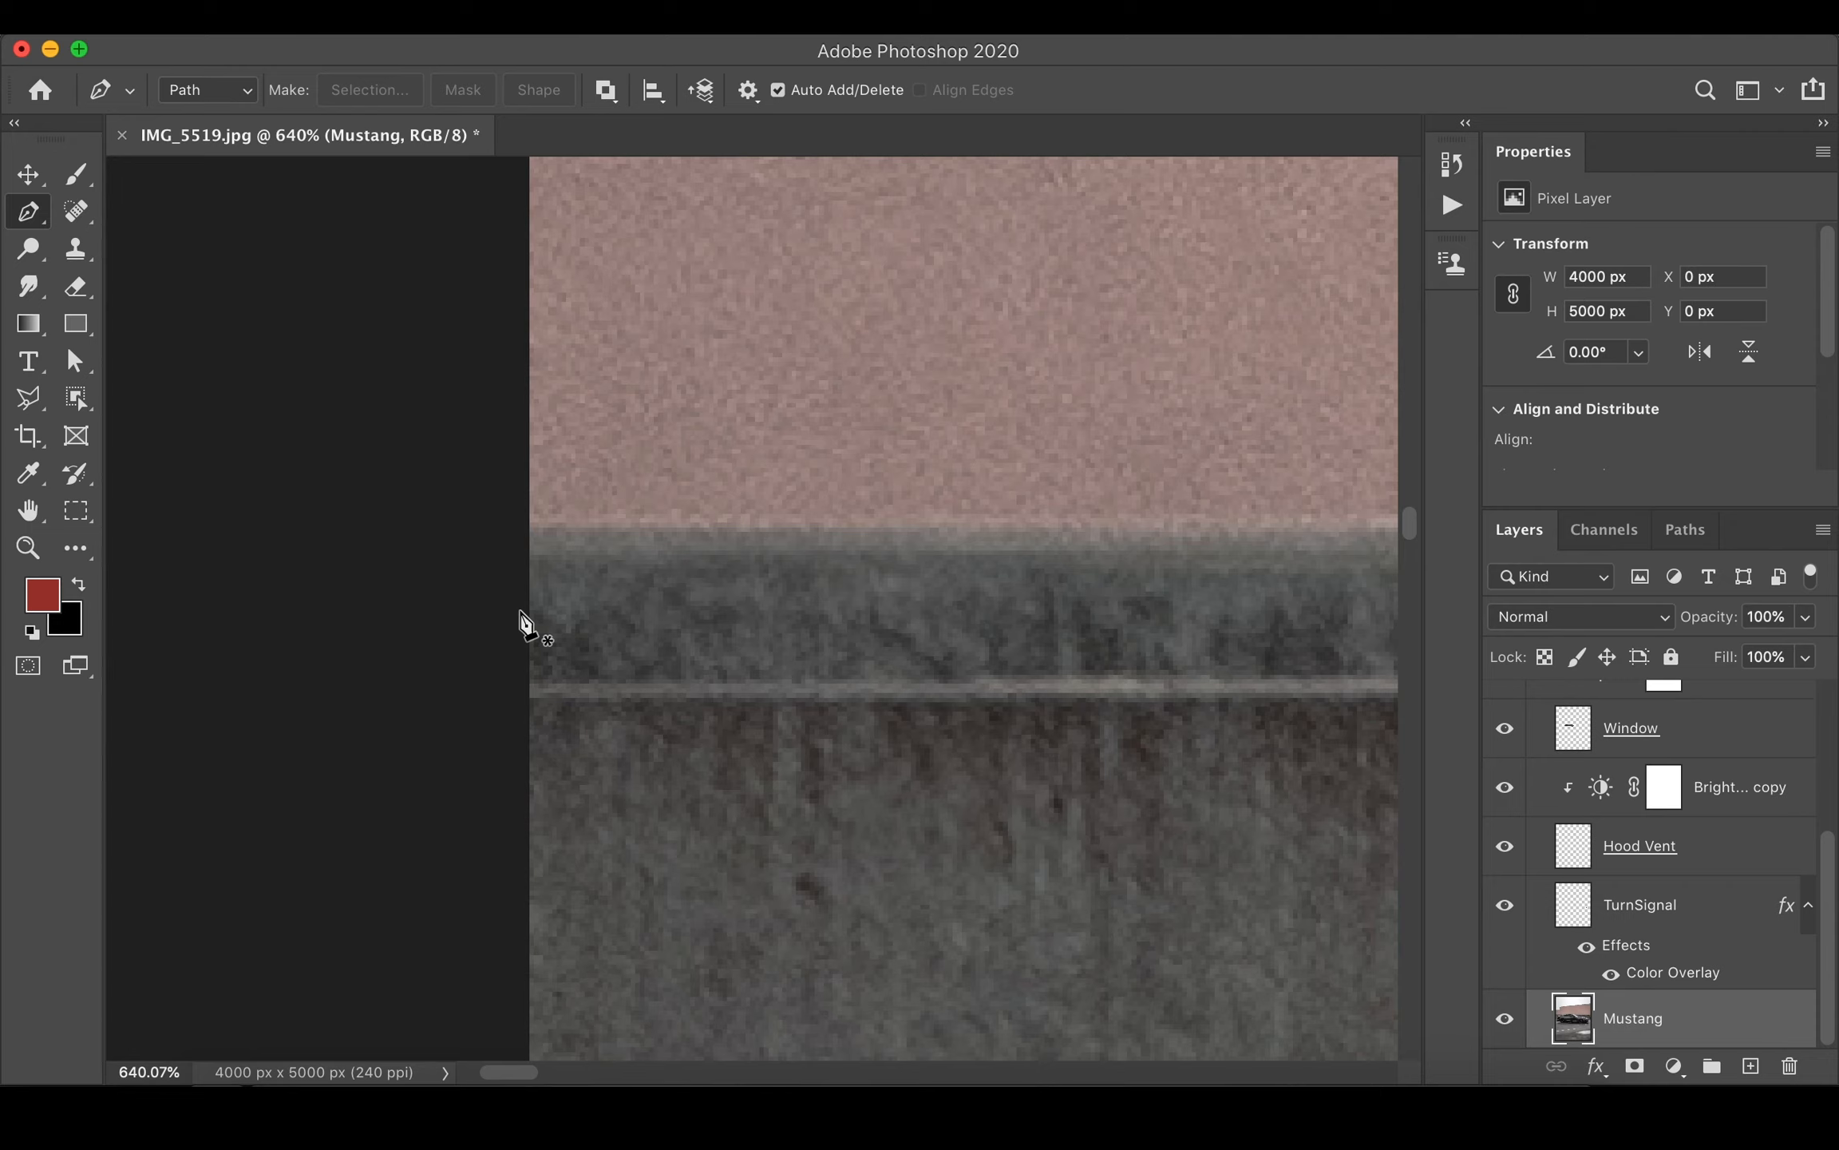
scroll(525, 623, up, 3)
click(397, 485)
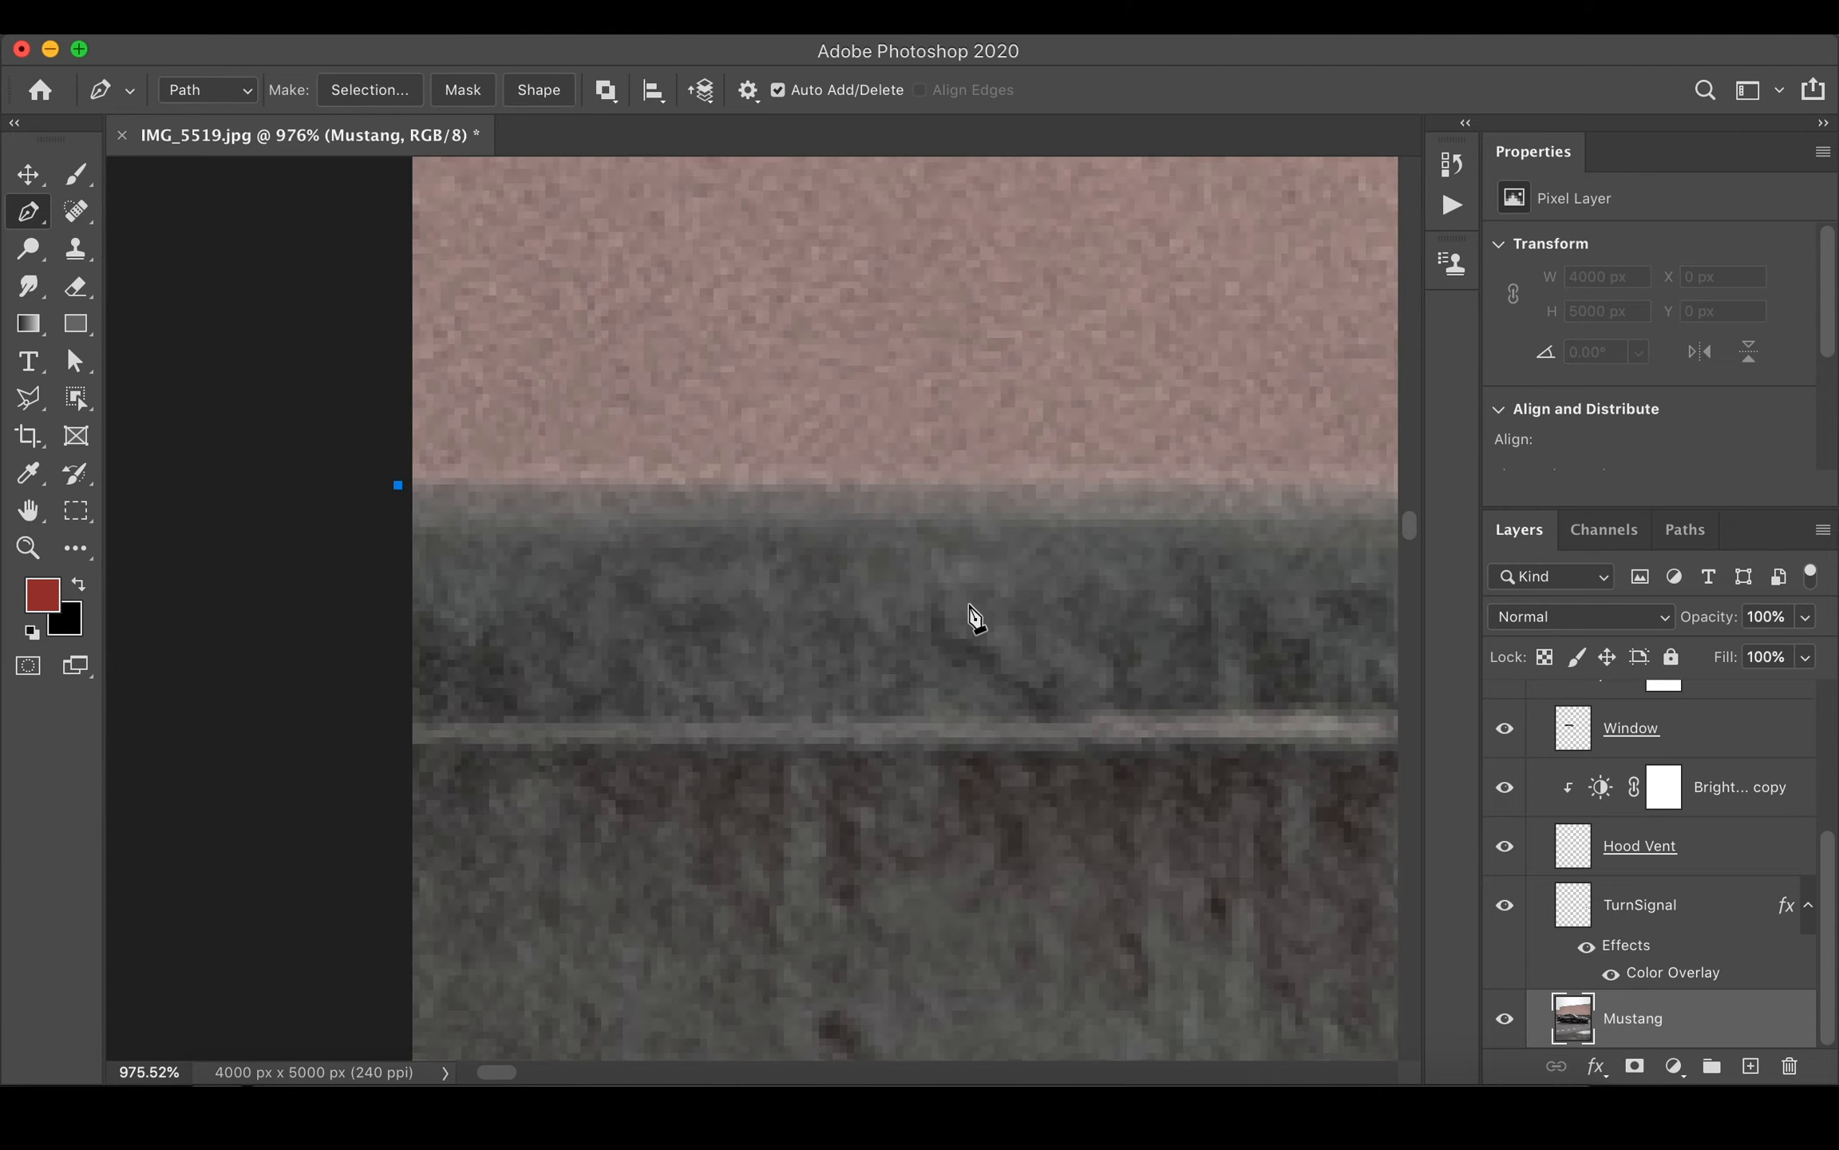
scroll(976, 619, right, 20)
click(918, 512)
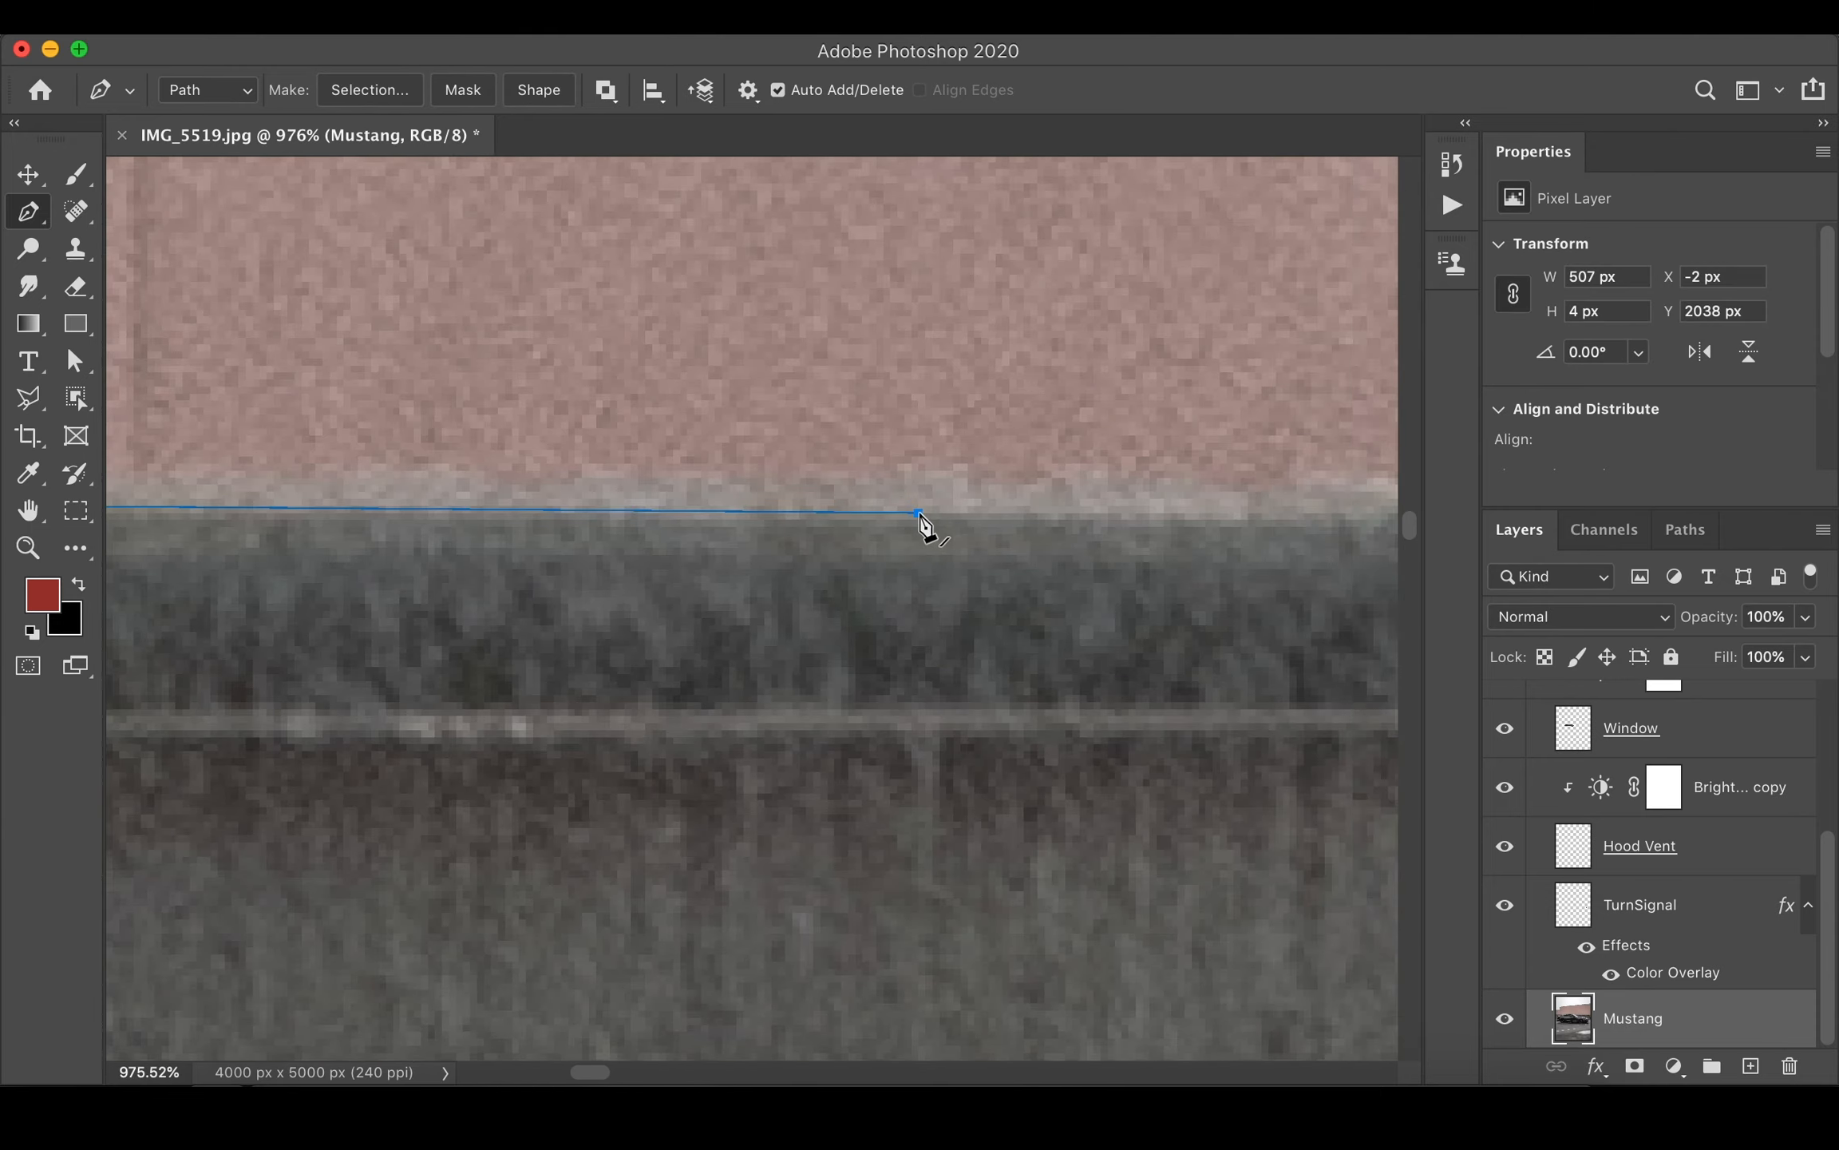
- Continue the pen path along the wall's top edge and up over the rear of the car's roof
scroll(920, 559, right, 20)
click(665, 489)
click(924, 481)
click(956, 562)
scroll(927, 583, down, 5)
click(704, 556)
click(1117, 476)
scroll(1161, 746, right, 15)
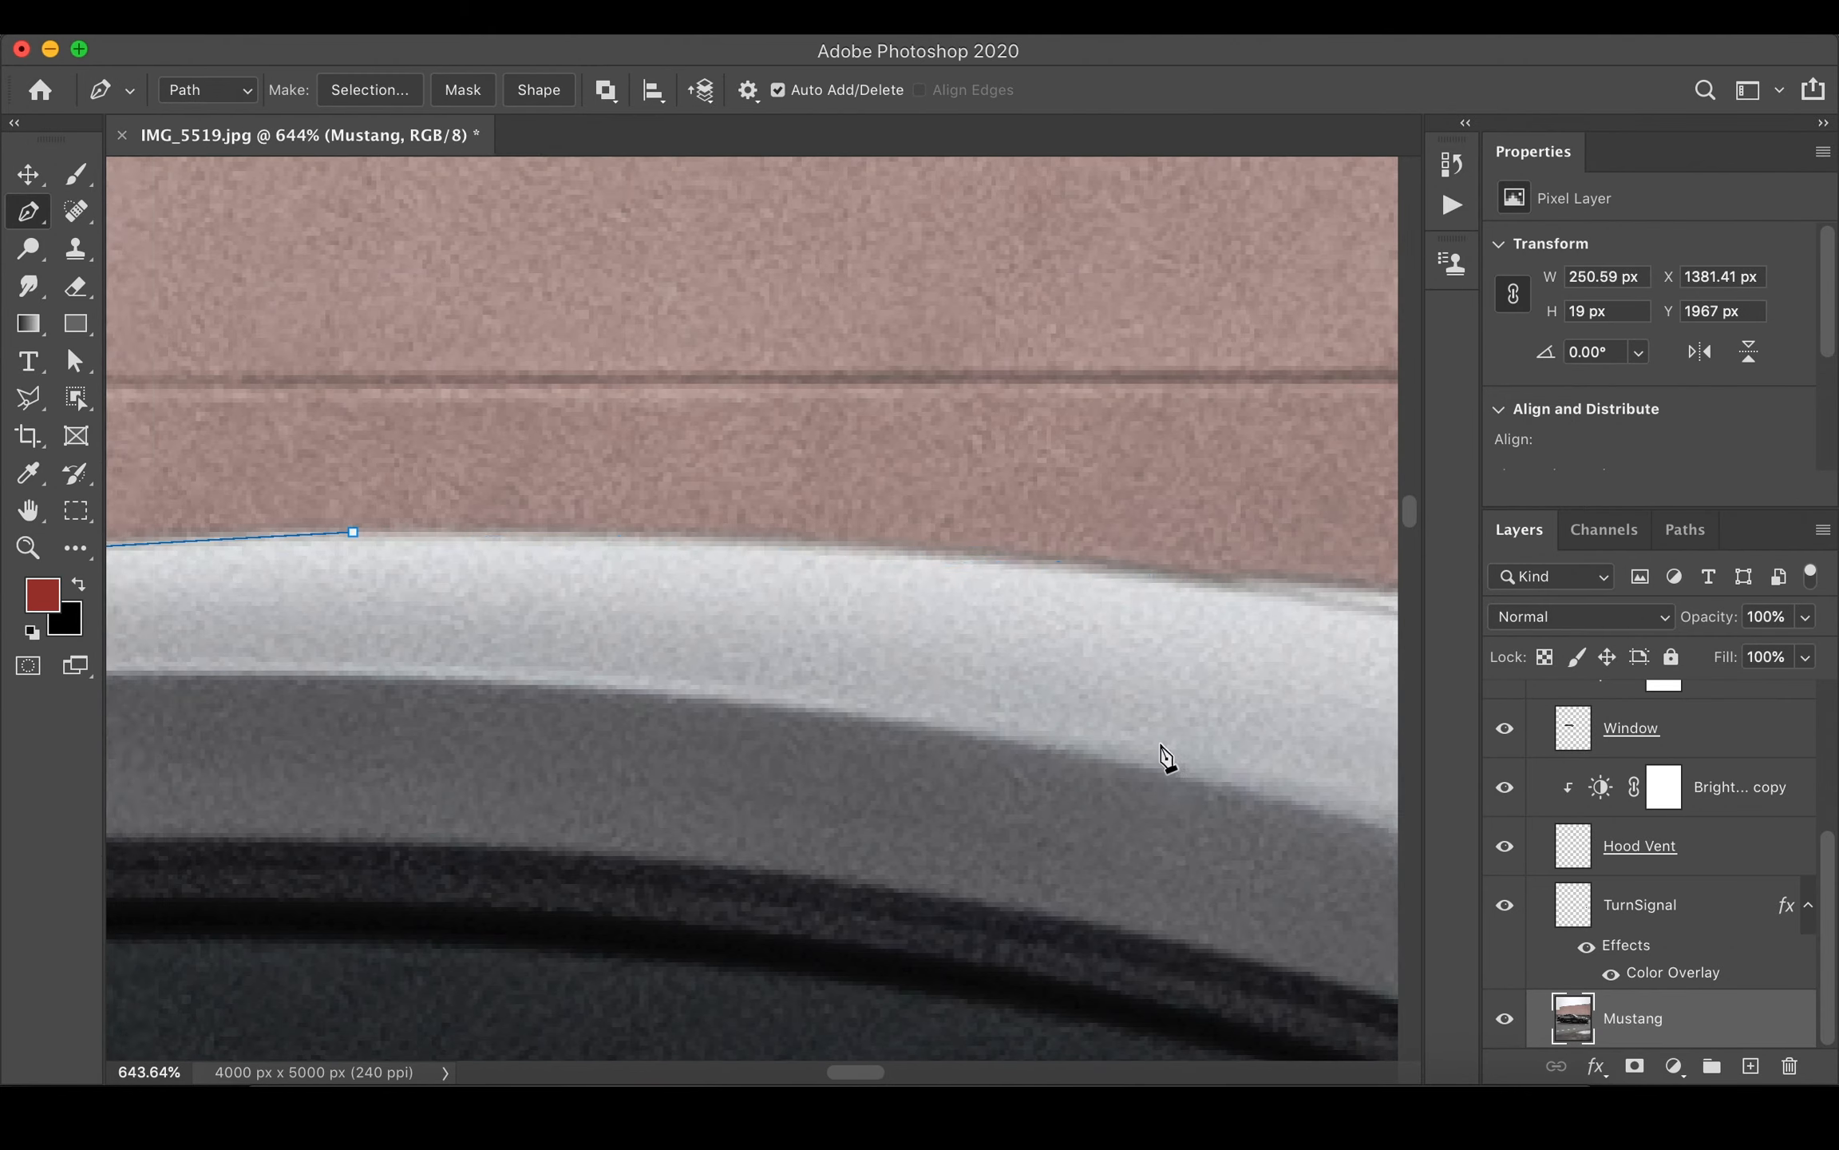
- Trace the pen path down the front of the roof and along the wall's top edge toward the photo's right border
scroll(1161, 745, right, 5)
click(931, 612)
scroll(743, 603, right, 10)
click(989, 681)
scroll(504, 652, right, 15)
click(439, 730)
scroll(1083, 730, right, 20)
click(1050, 712)
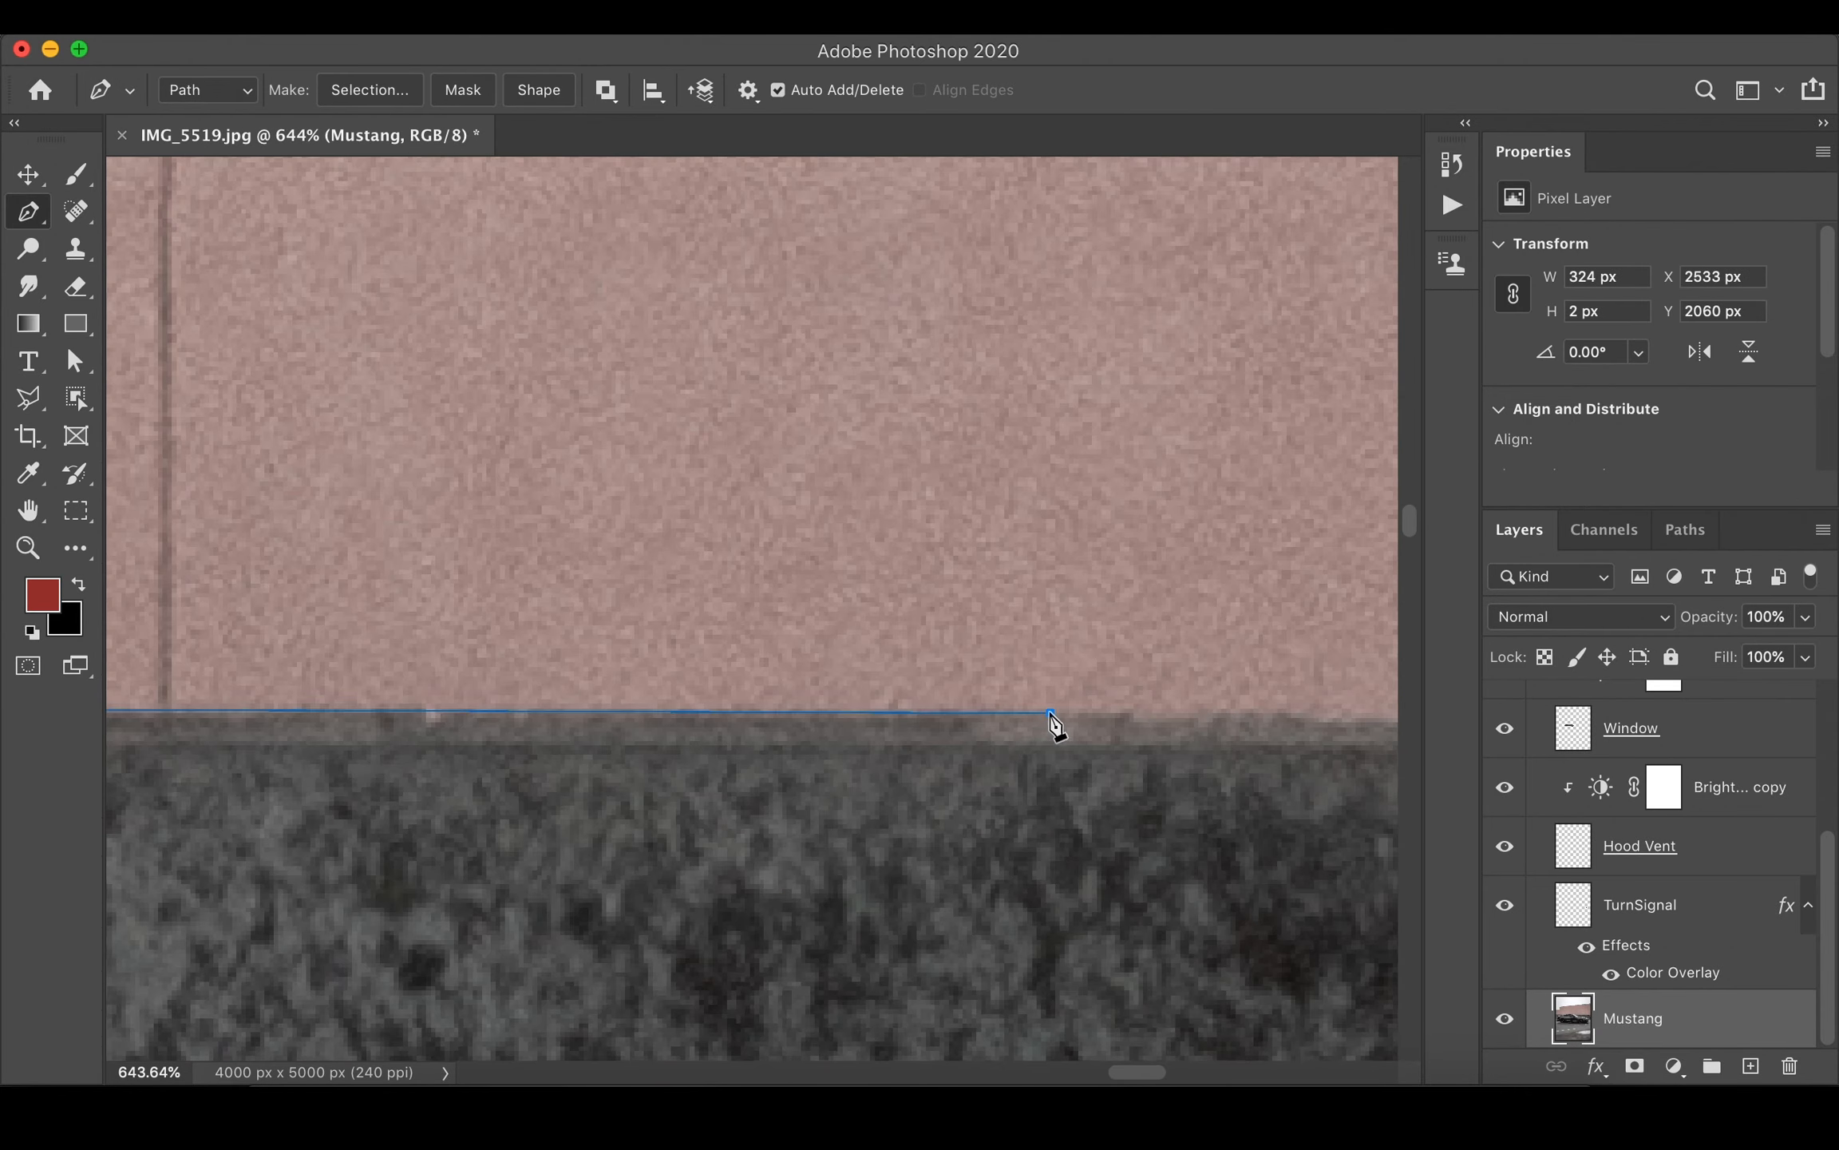
- Extend the path past the right border and close it around the lower part of the photo, outside the canvas
scroll(1053, 726, down, 5)
click(706, 669)
scroll(706, 669, down, 10)
click(1108, 999)
click(379, 999)
click(484, 547)
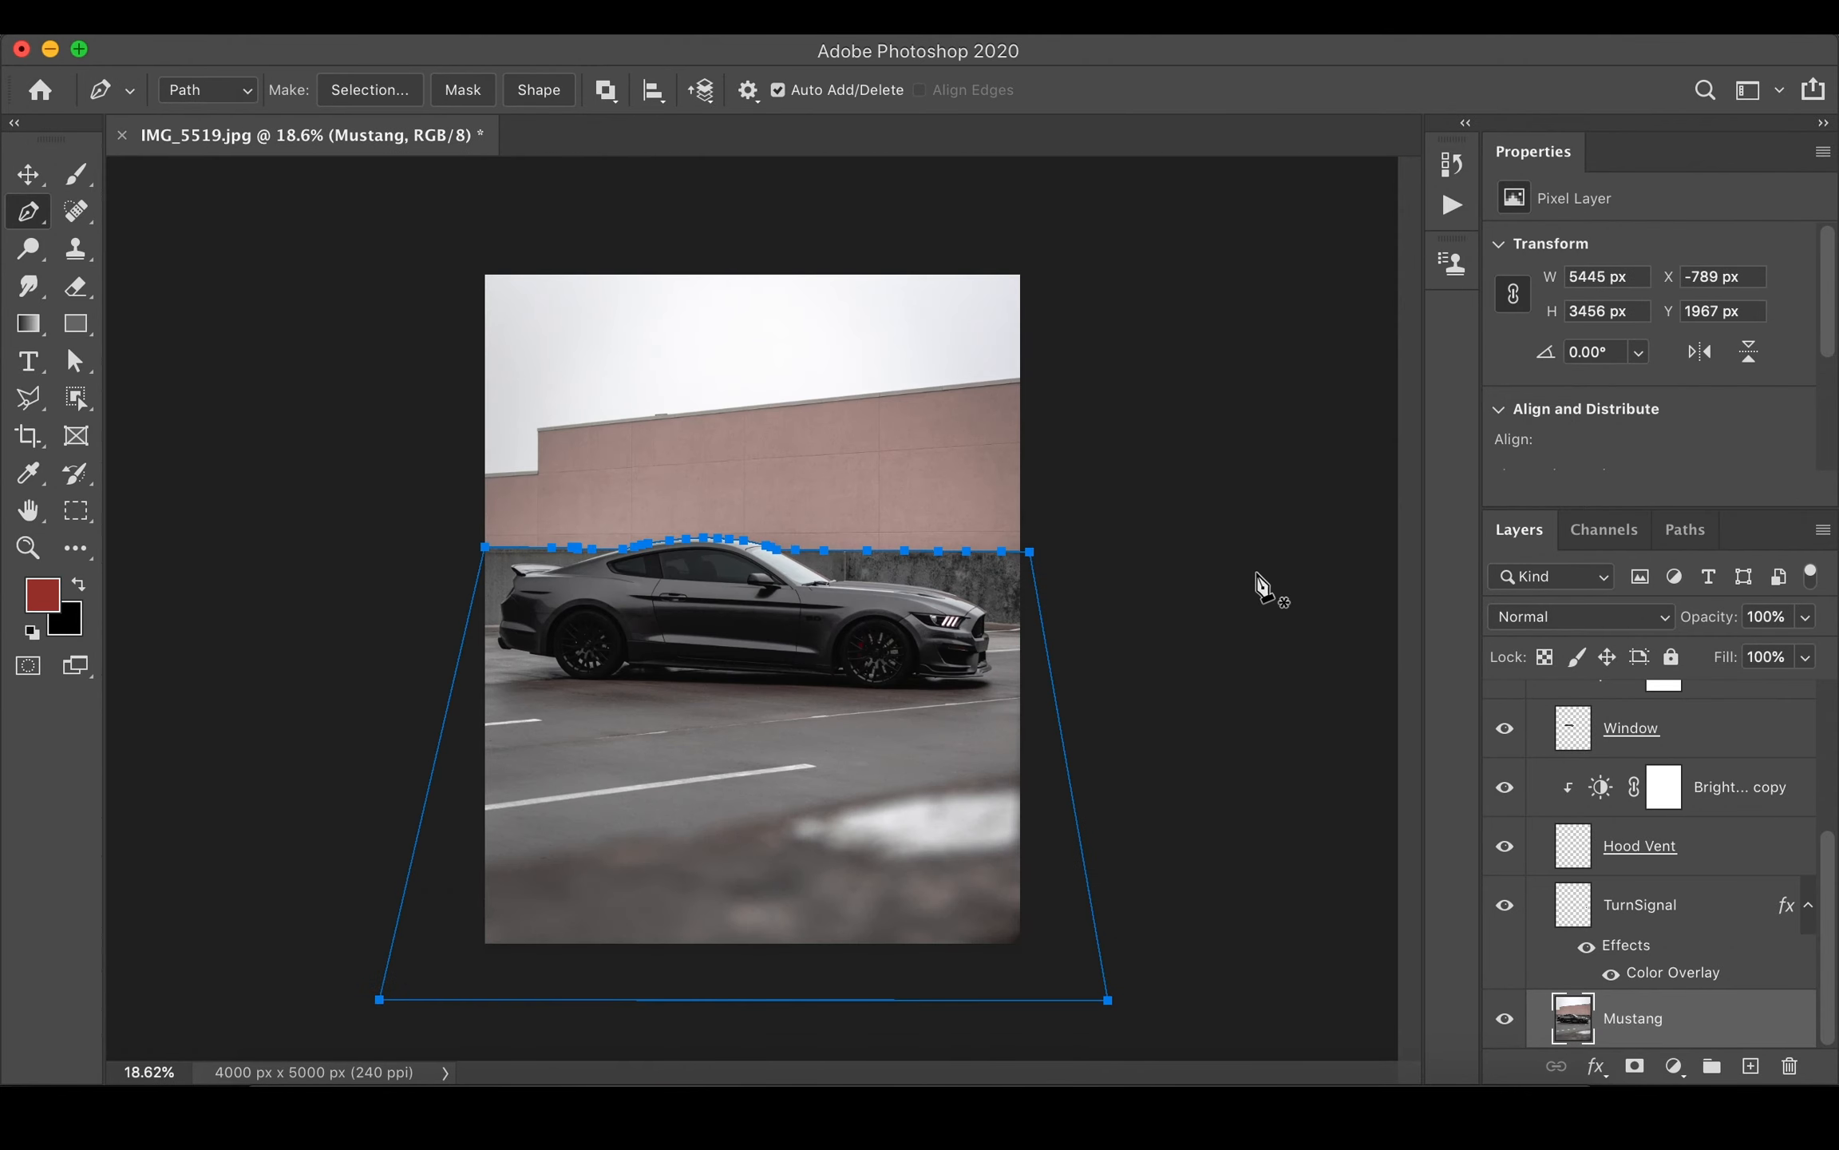
- Convert the path to a selection and add it as a layer mask that hides the building and sky
scroll(1263, 588, up, 3)
key(super+Return)
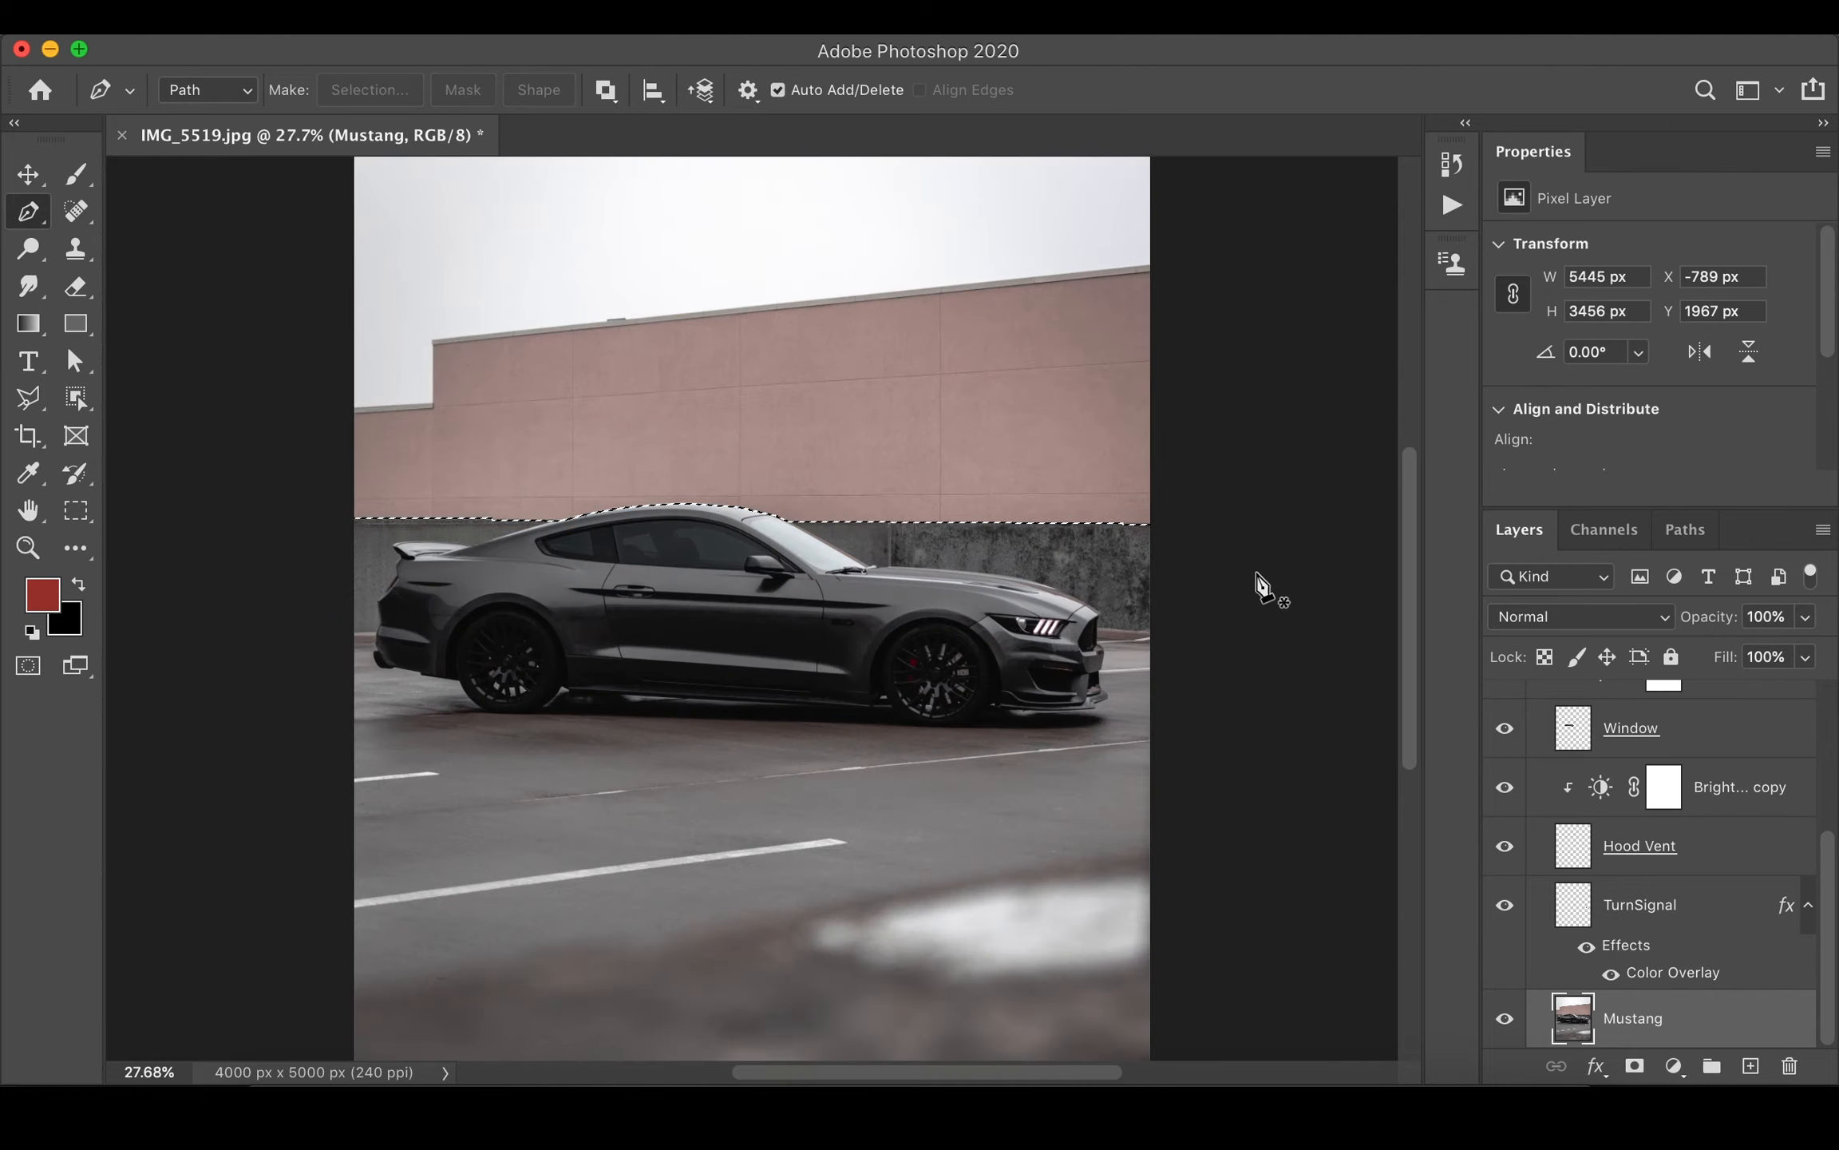
click(1634, 1068)
- Show the Mountains layer as a smart object and place it beneath the masked Mustang photo
scroll(1650, 864, up, 3)
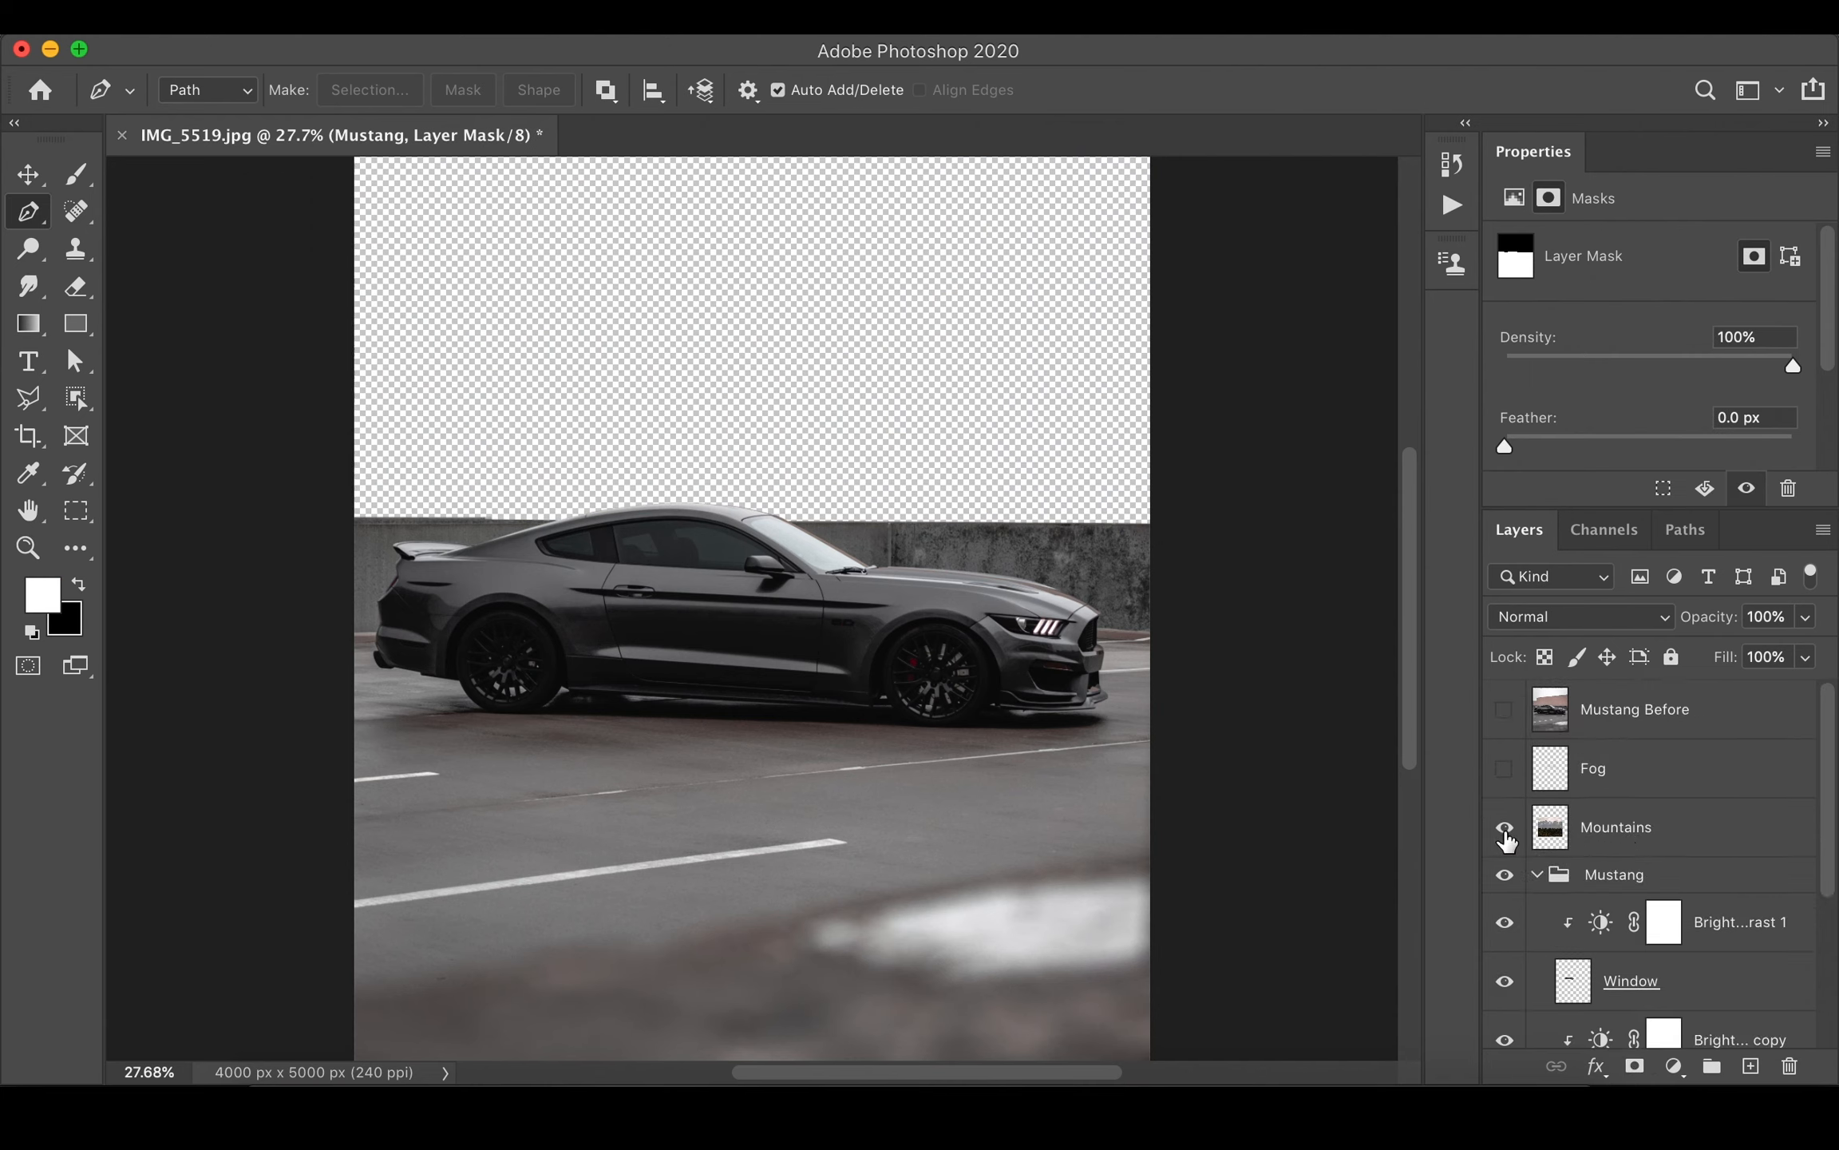
click(1506, 830)
right_click(1659, 831)
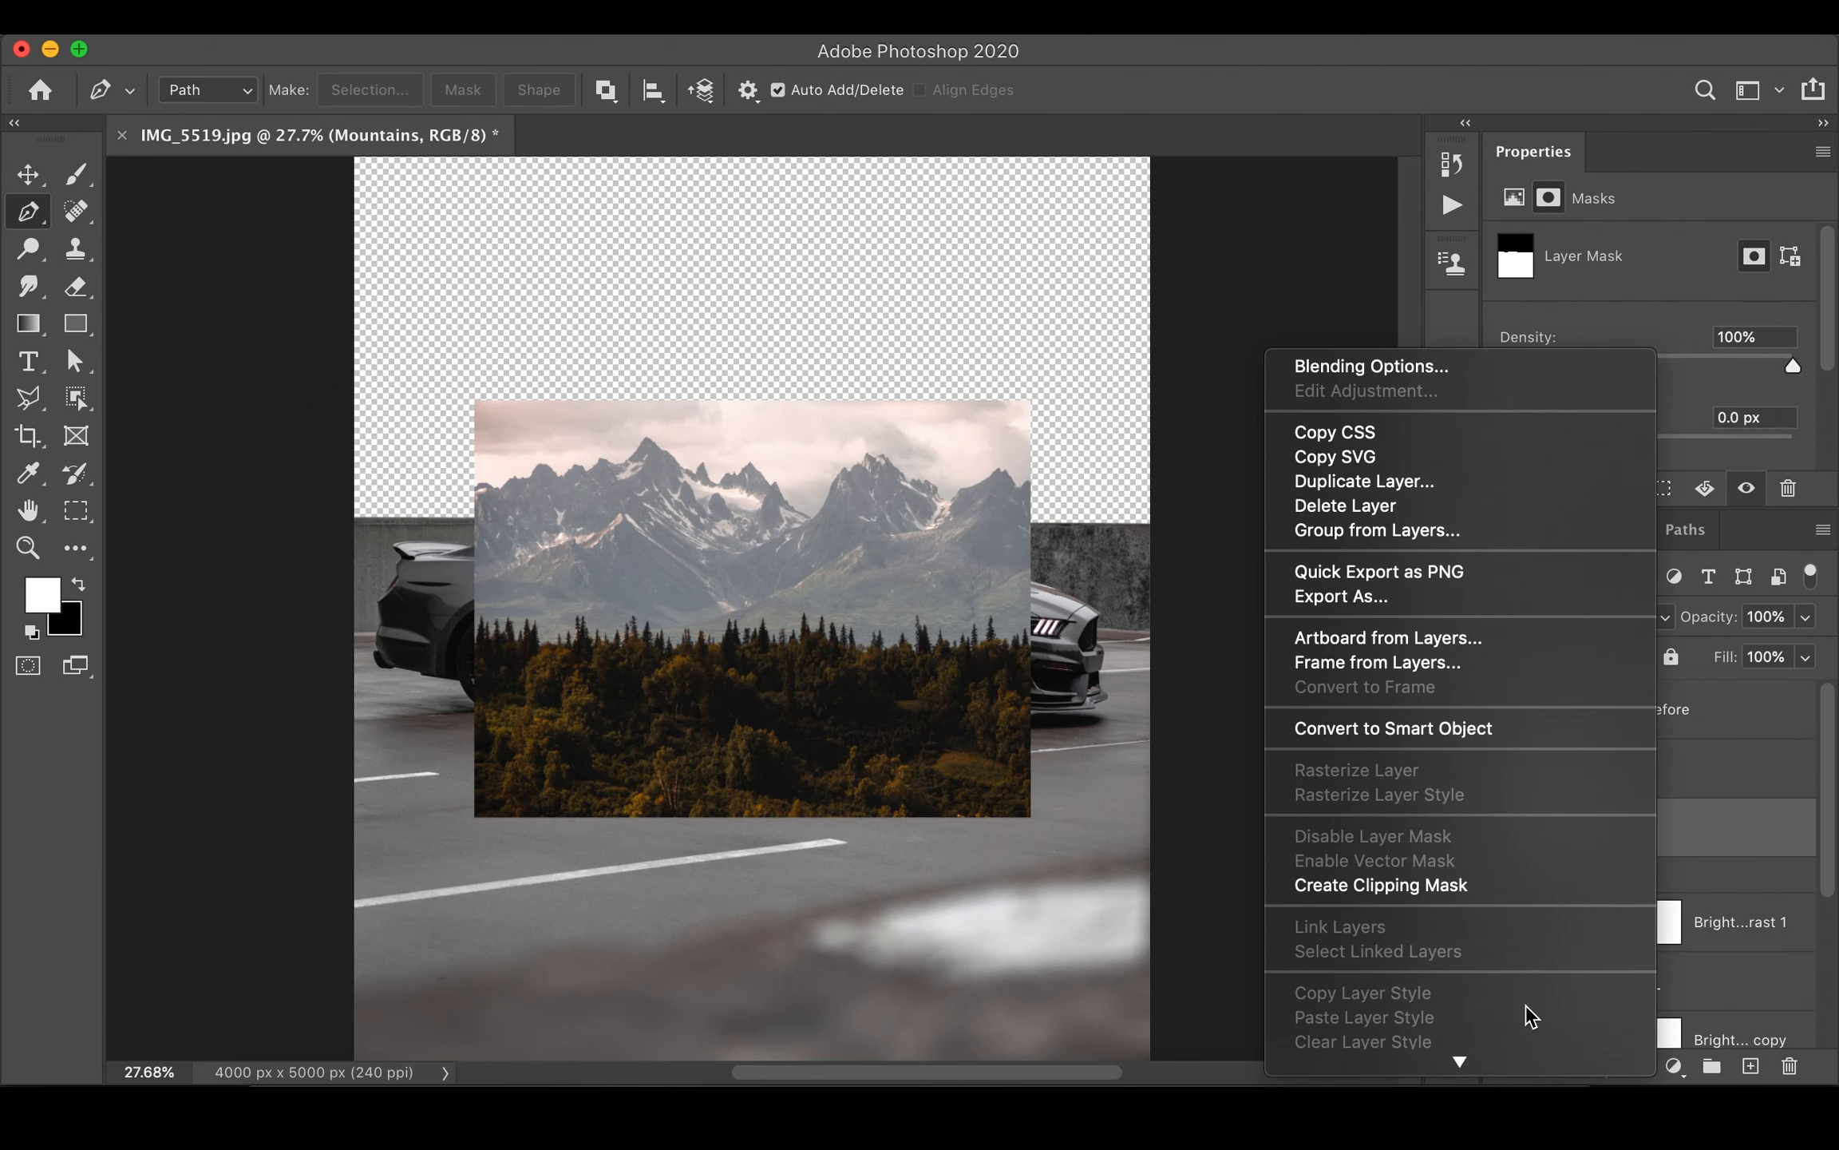
click(1420, 739)
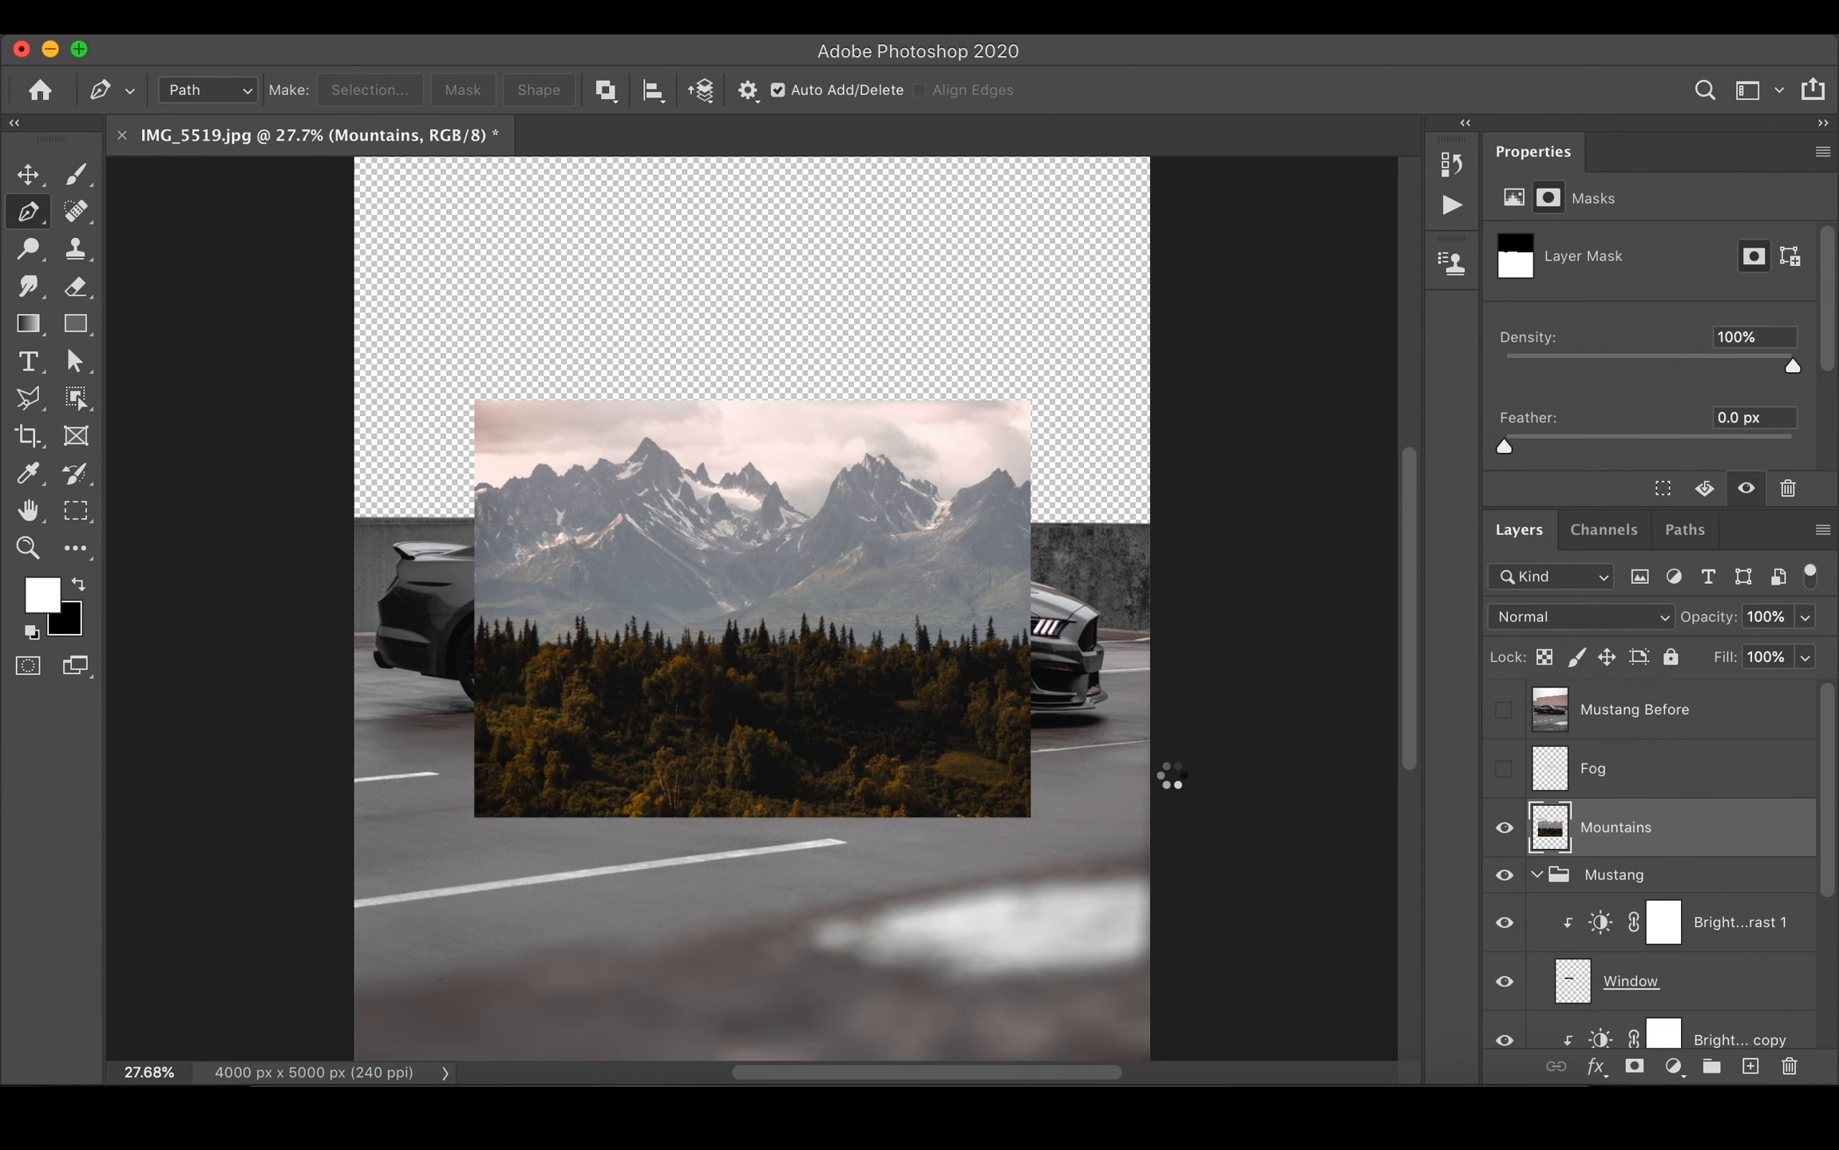
scroll(1560, 847, down, 3)
drag(1595, 833, 1605, 1038)
- Scale the mountains image to the canvas width of 4000 px and move it up to the canvas top
key(v)
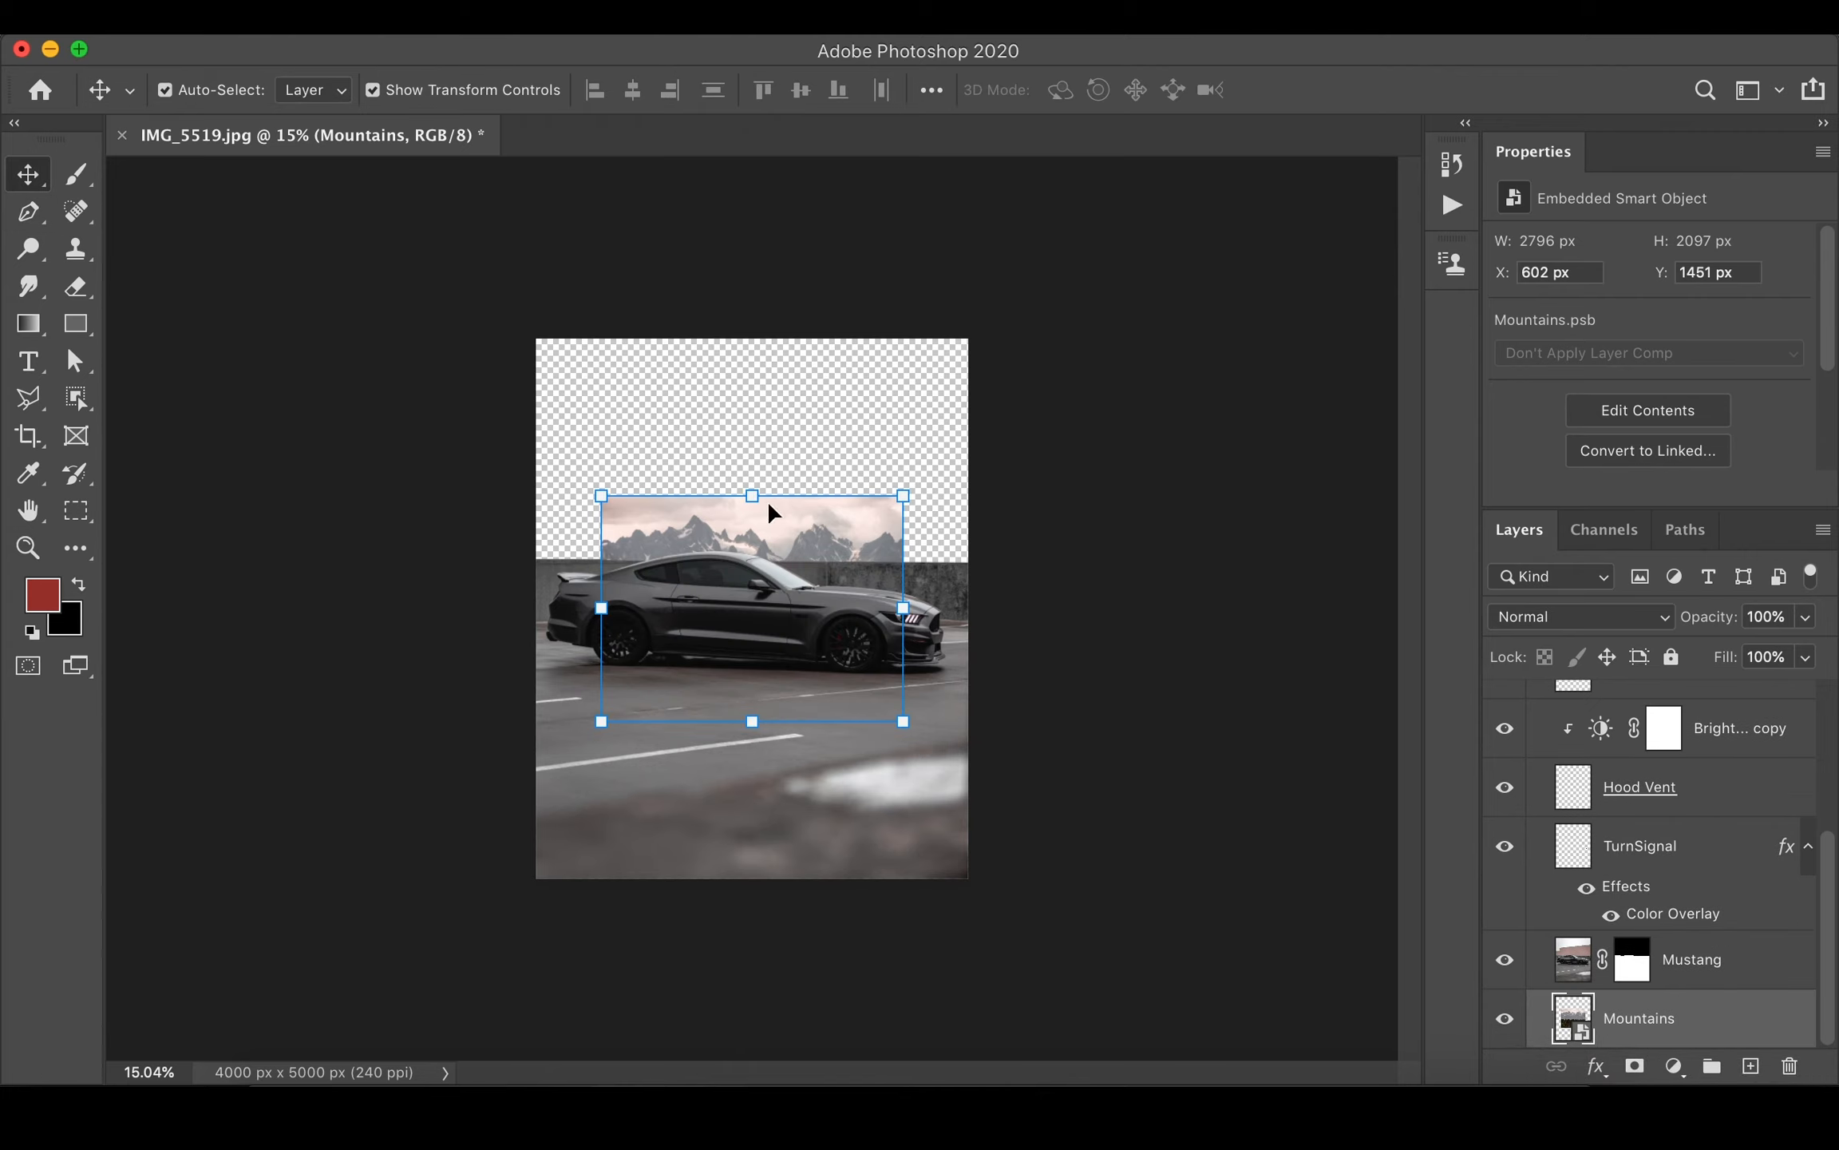
drag(900, 611, 970, 609)
key(Return)
drag(837, 502, 841, 407)
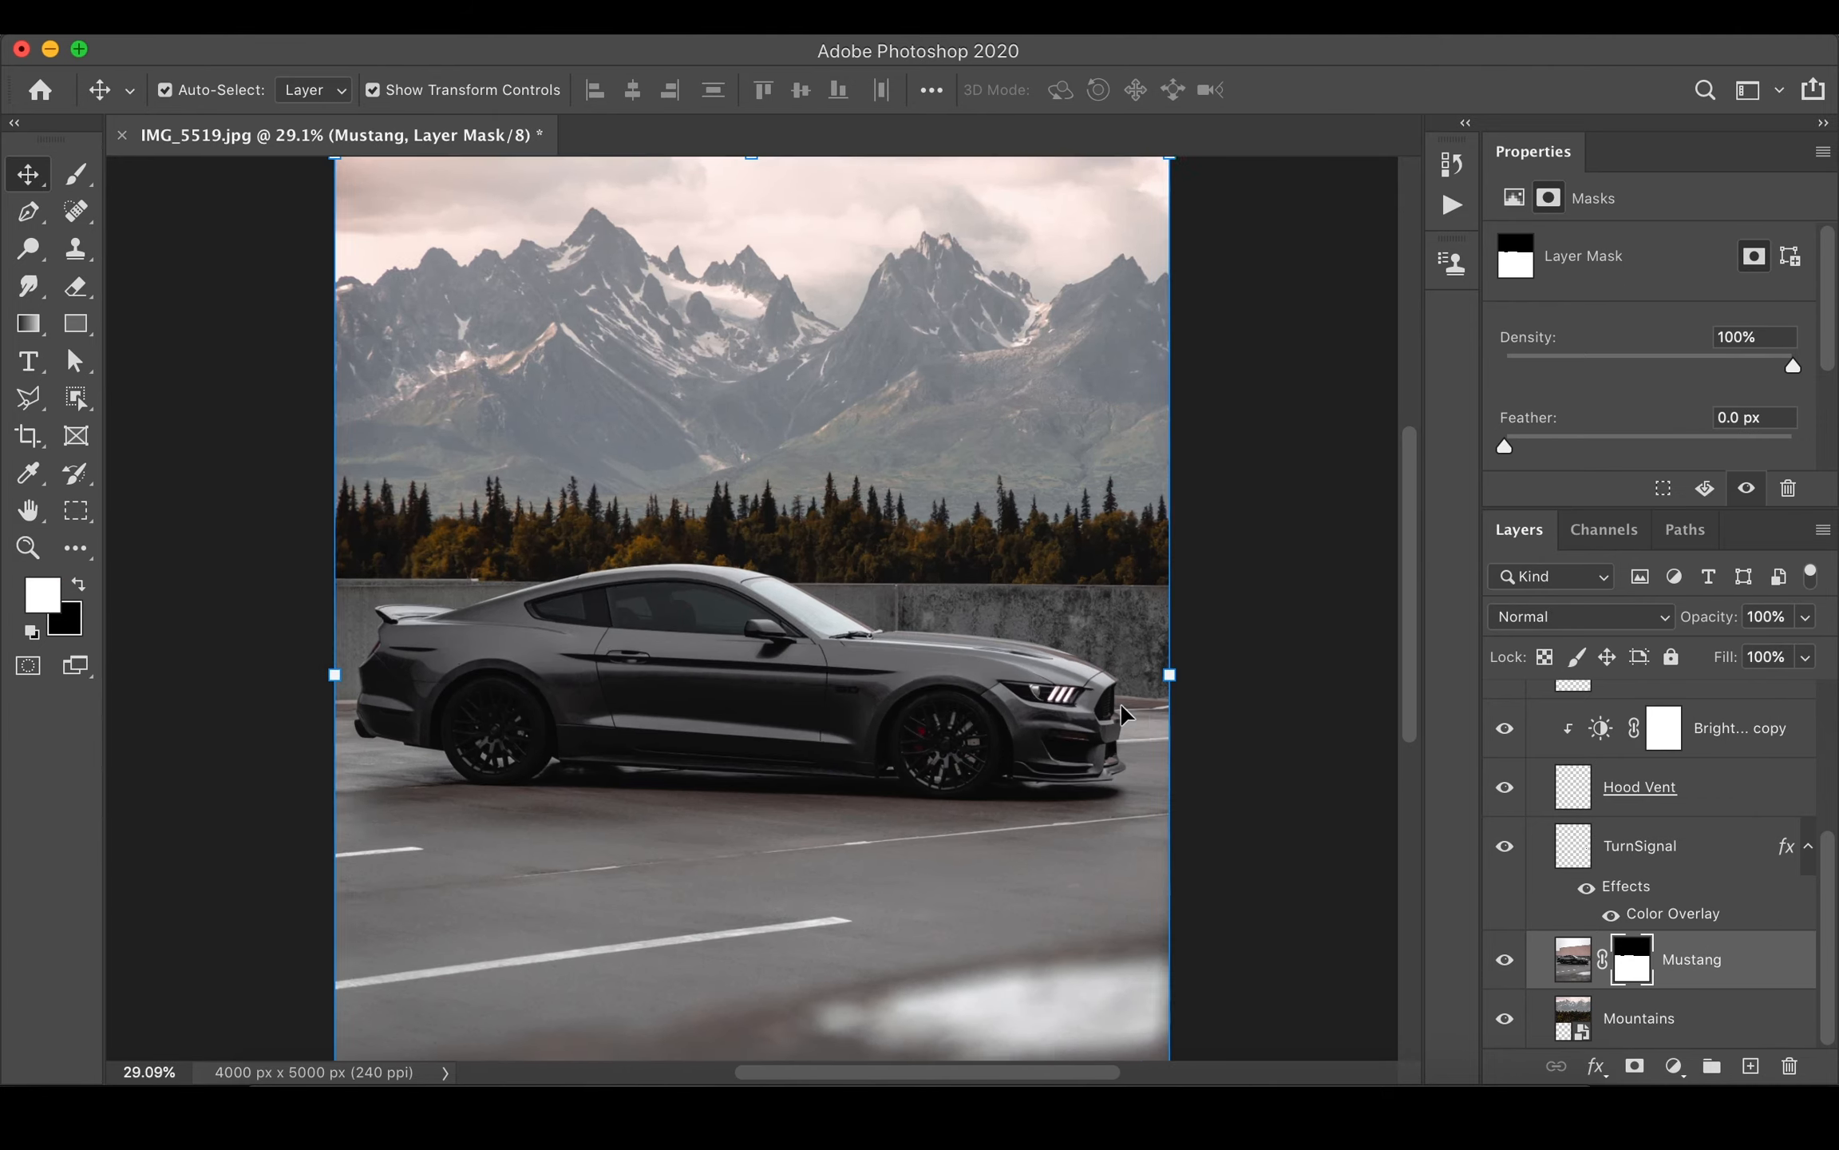
- Feather the Mustang layer mask by 1.2 px to soften the cut edge along the roof and wall
scroll(1124, 713, up, 10)
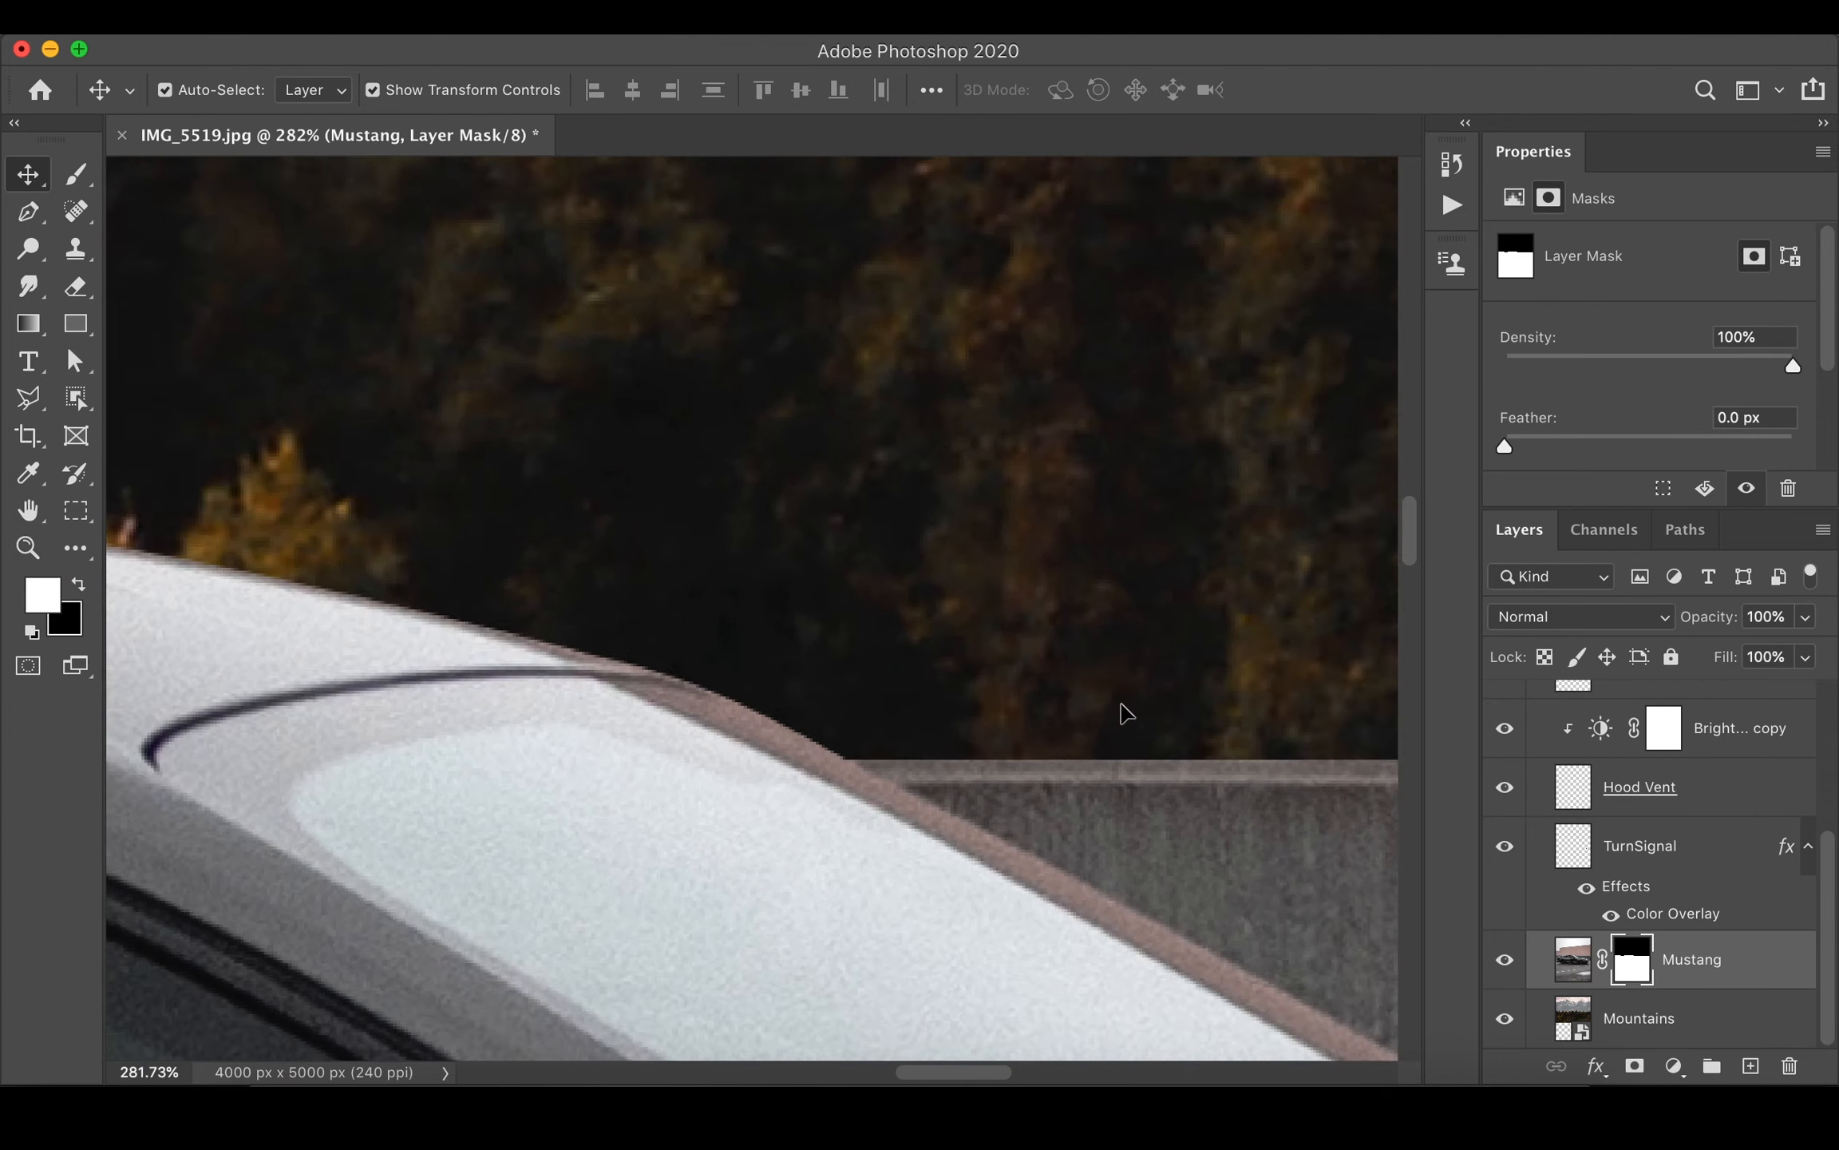
scroll(1121, 710, up, 5)
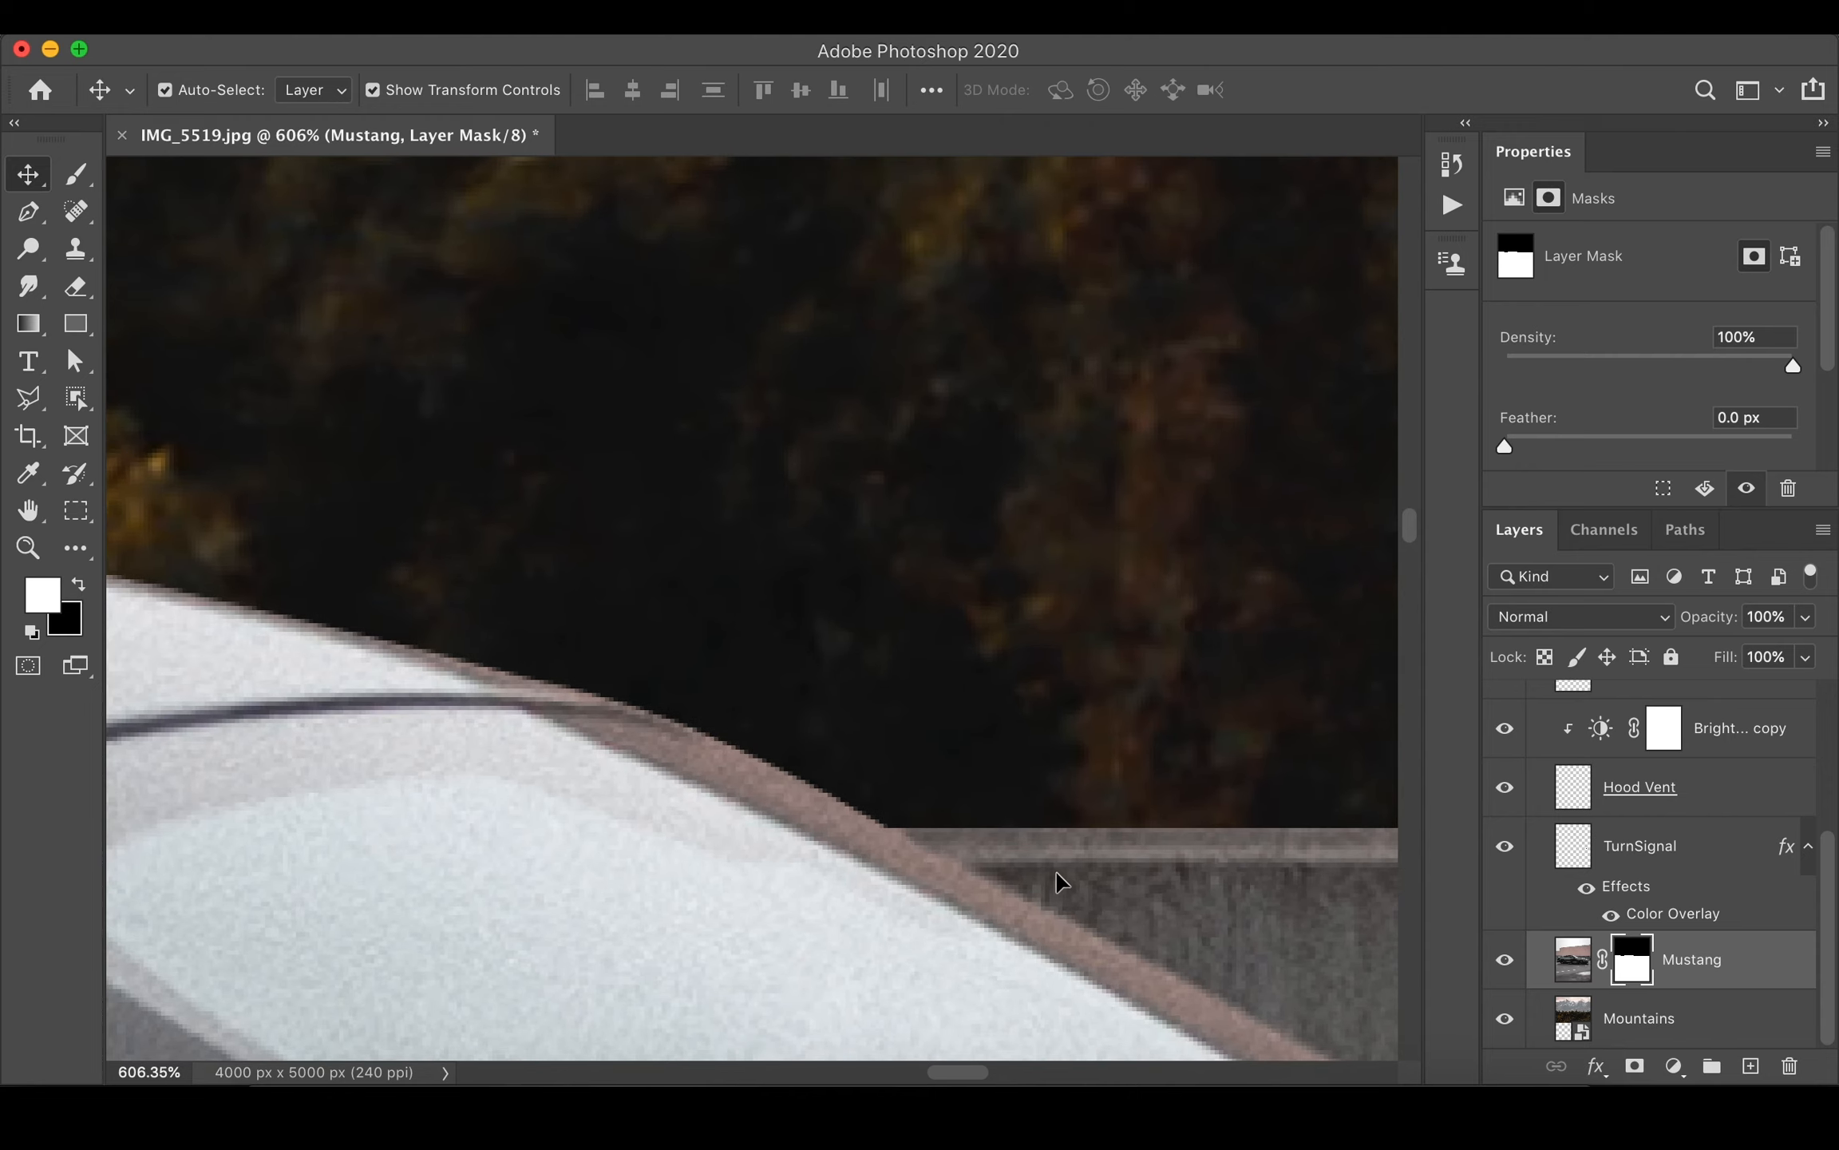
scroll(944, 872, down, 5)
scroll(944, 872, up, 4)
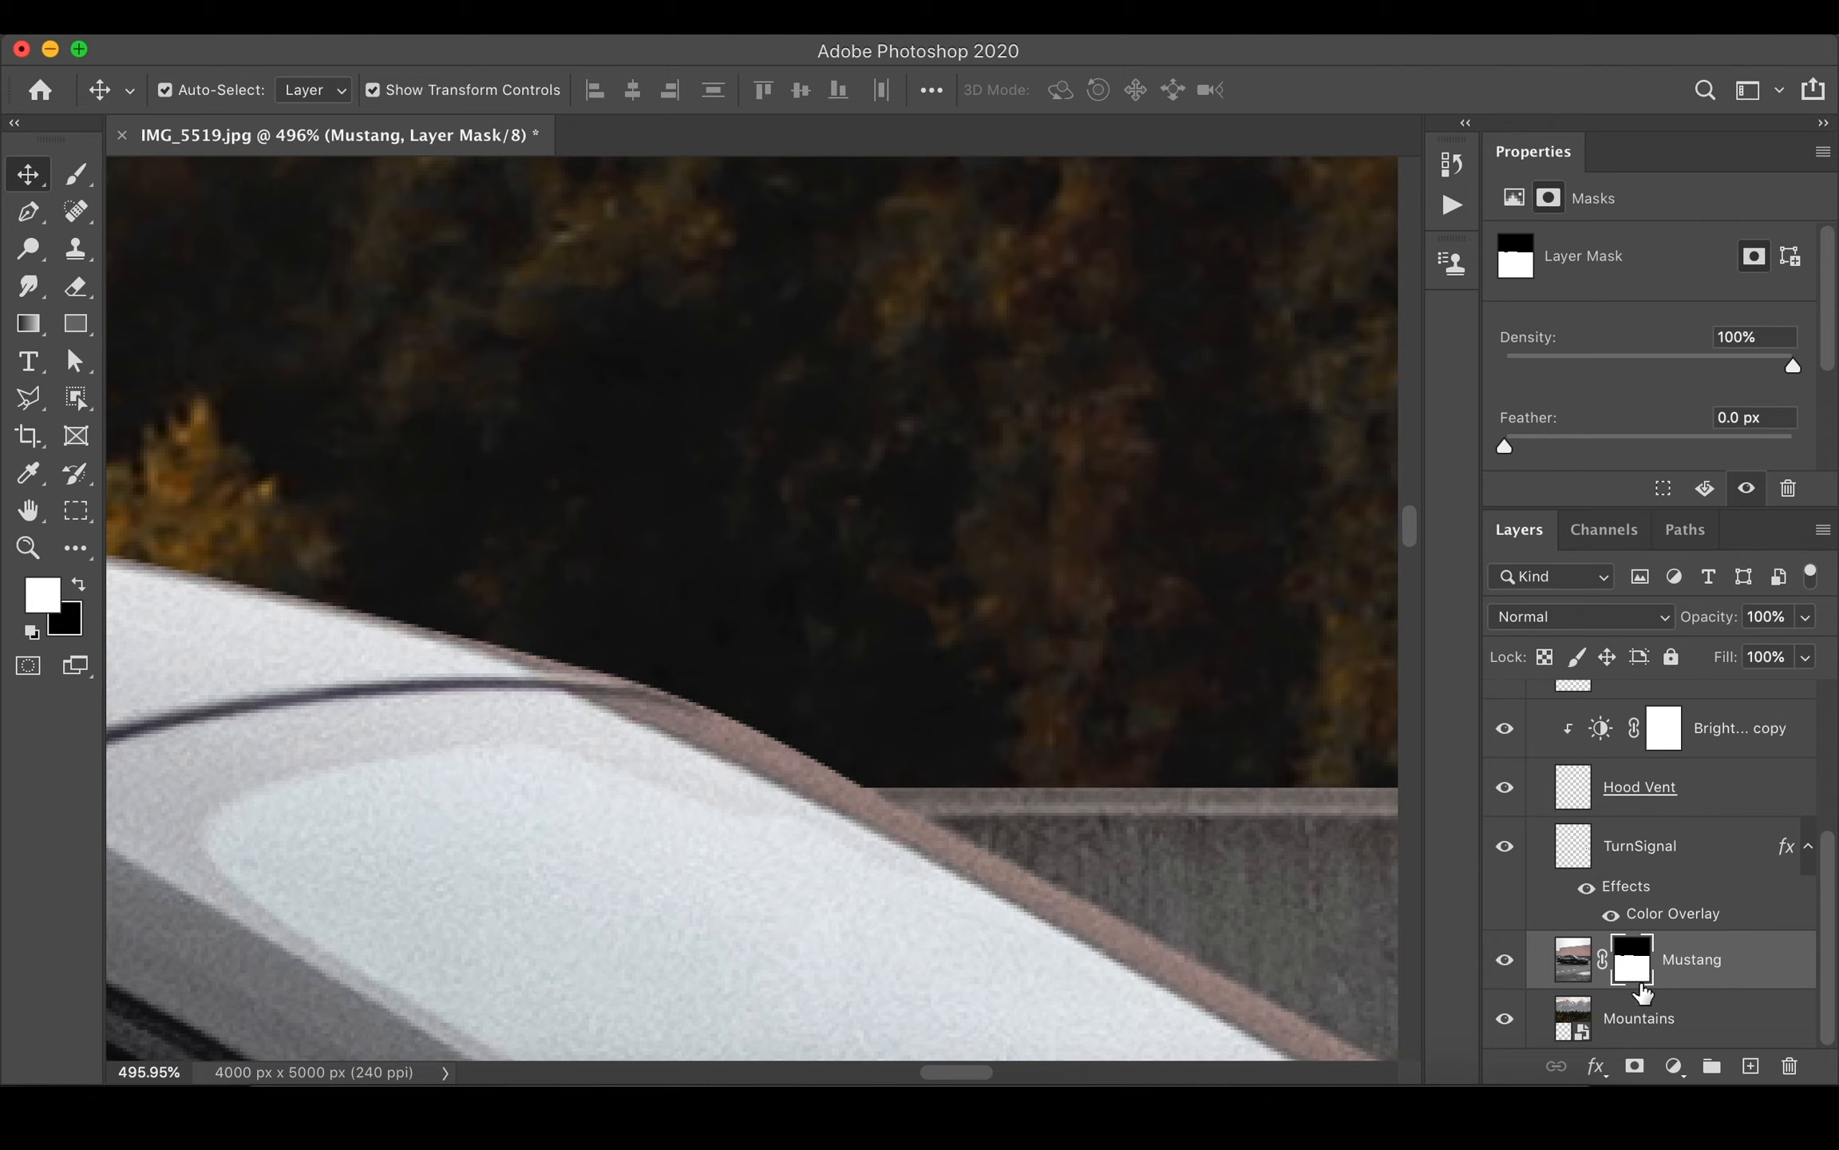
drag(1505, 446, 1511, 445)
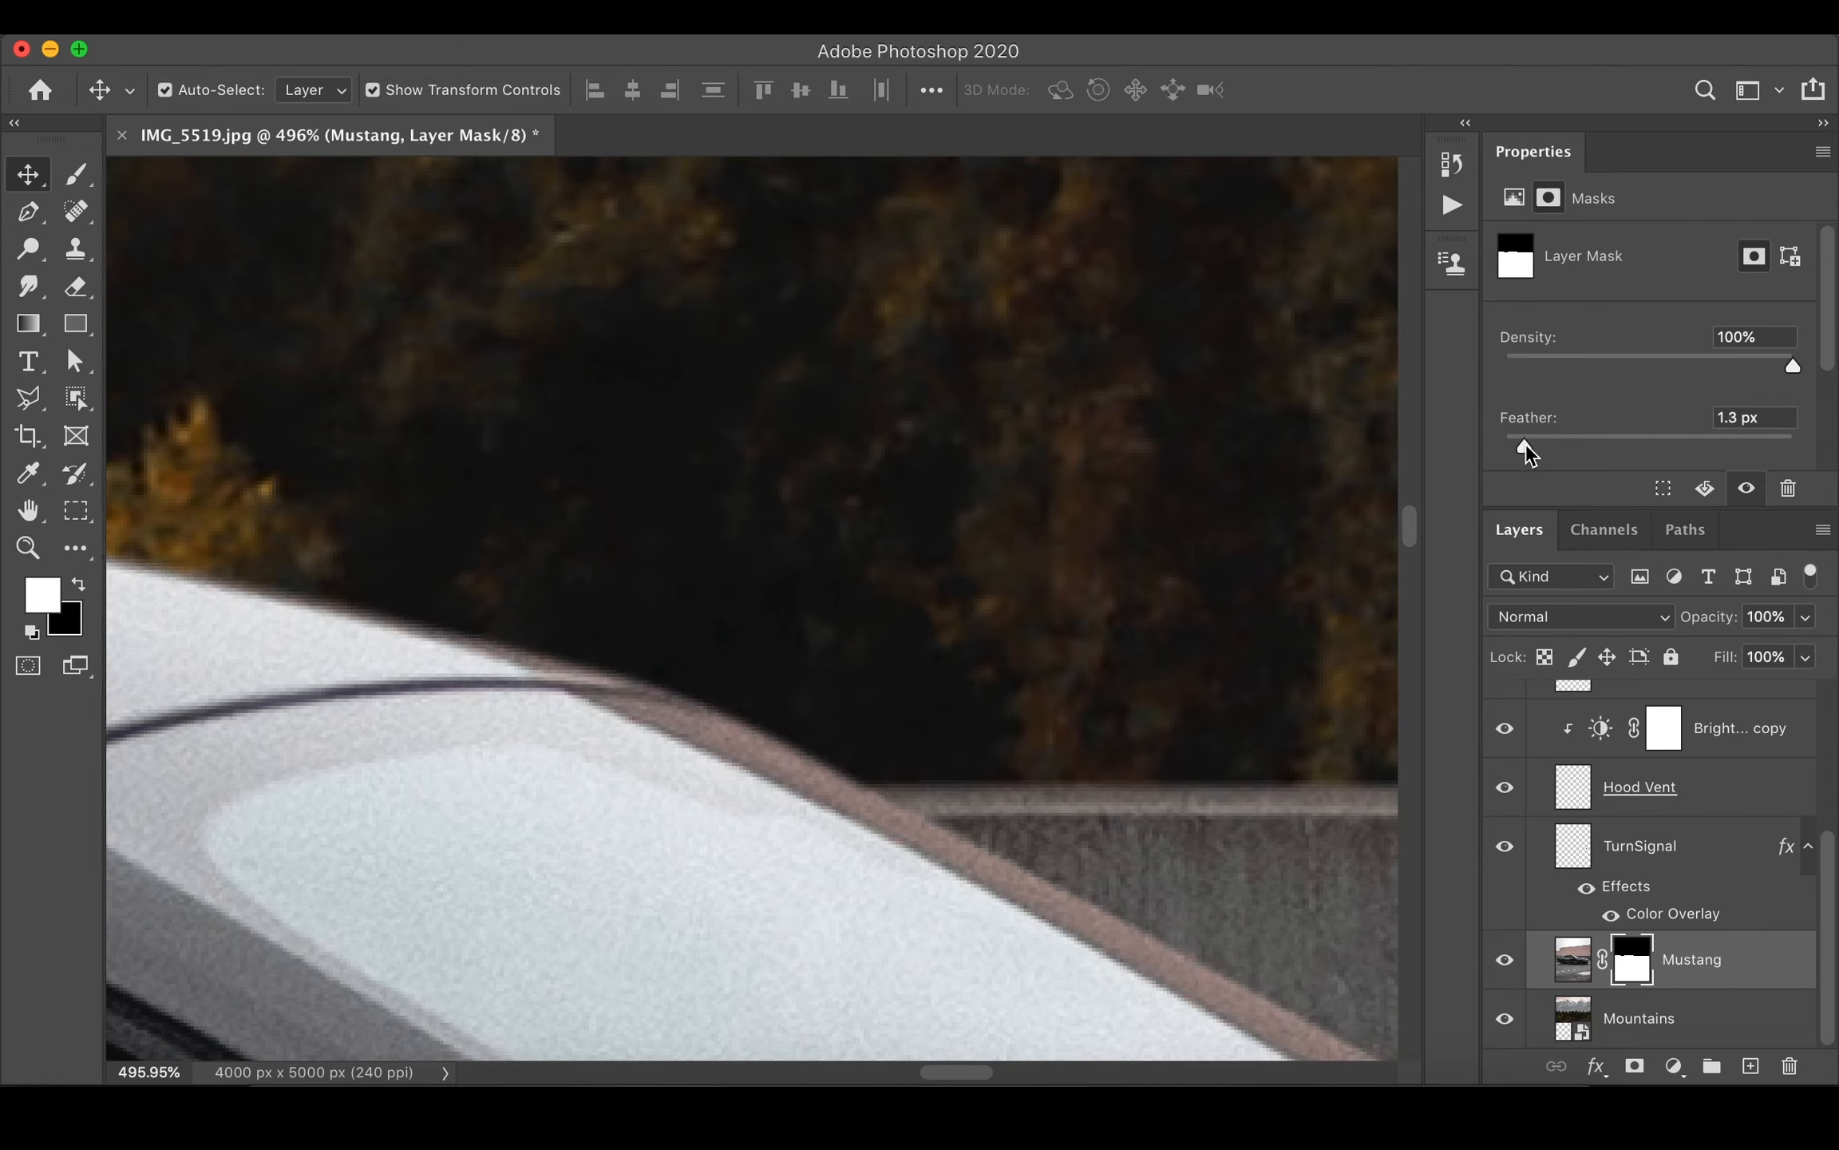
scroll(1039, 793, right, 10)
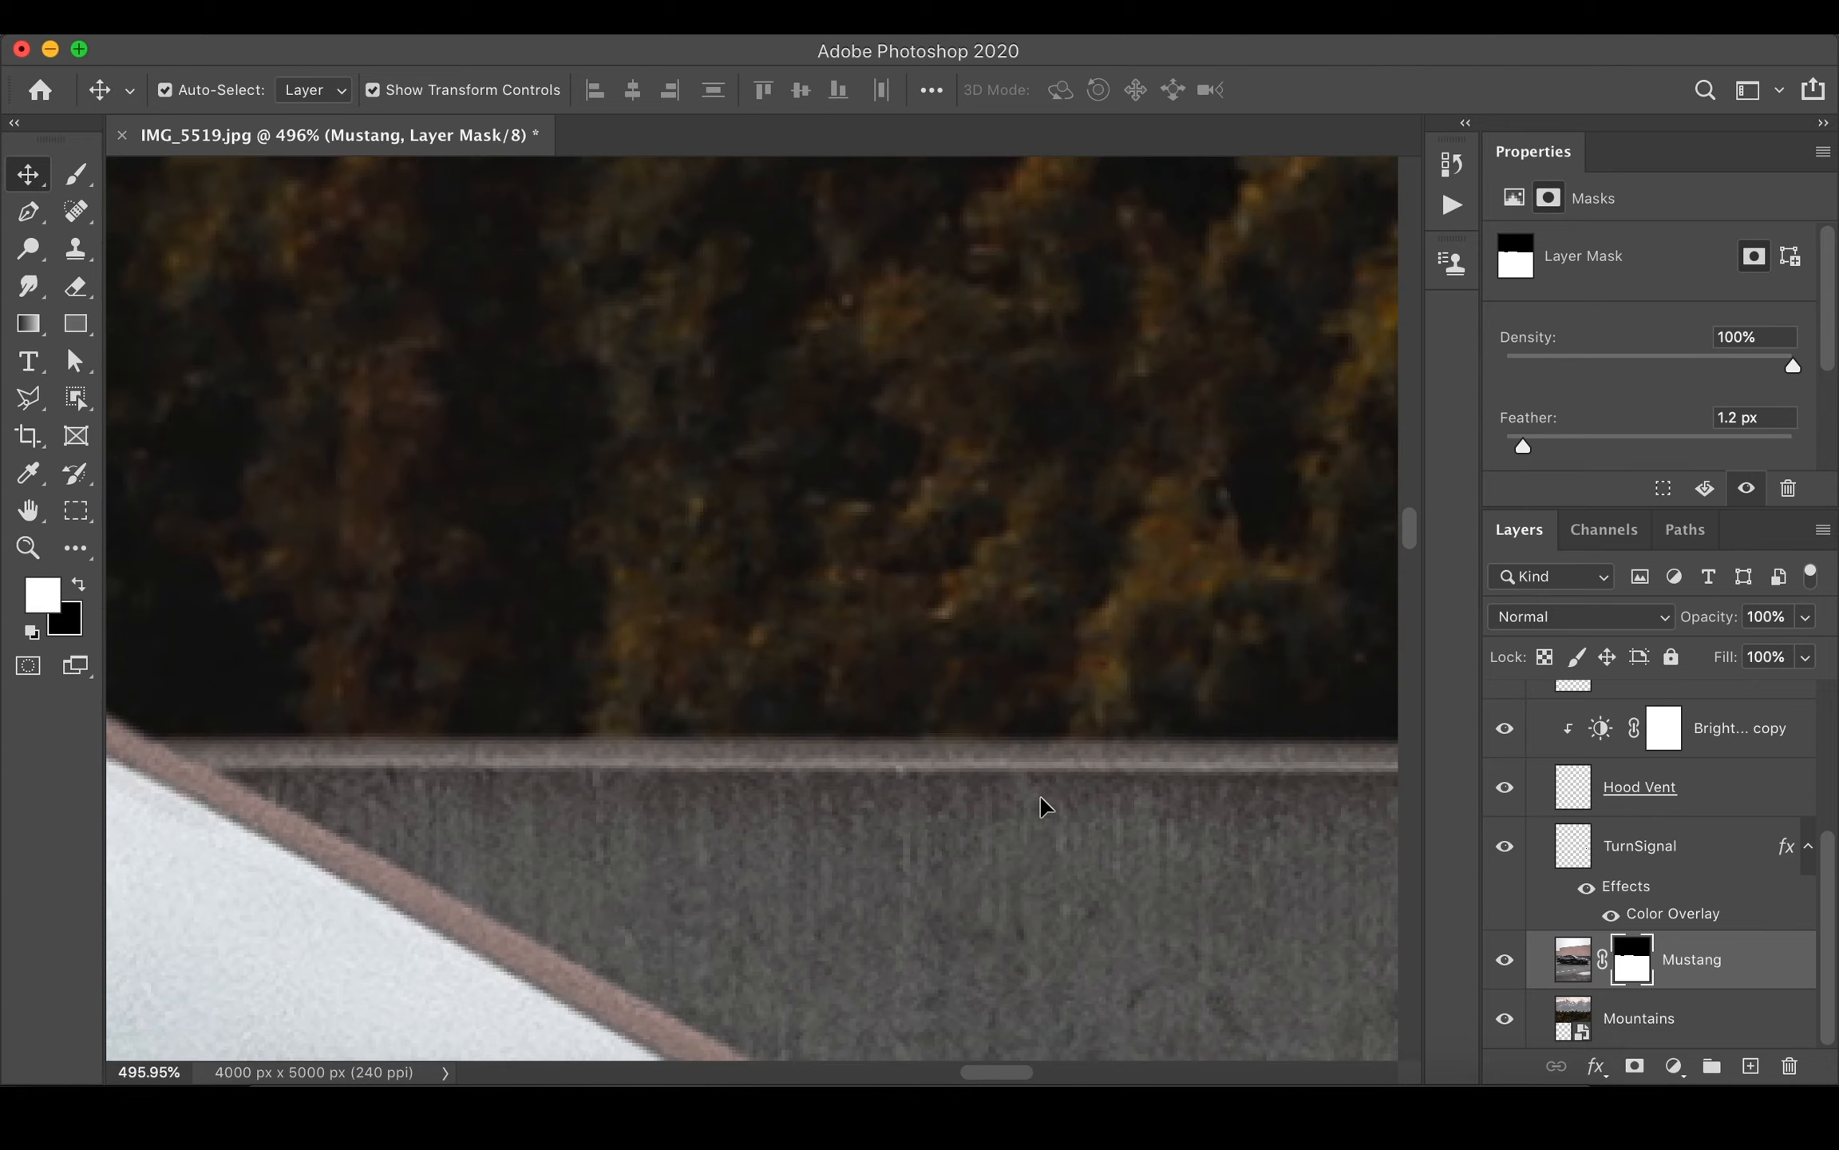
scroll(1039, 794, right, 5)
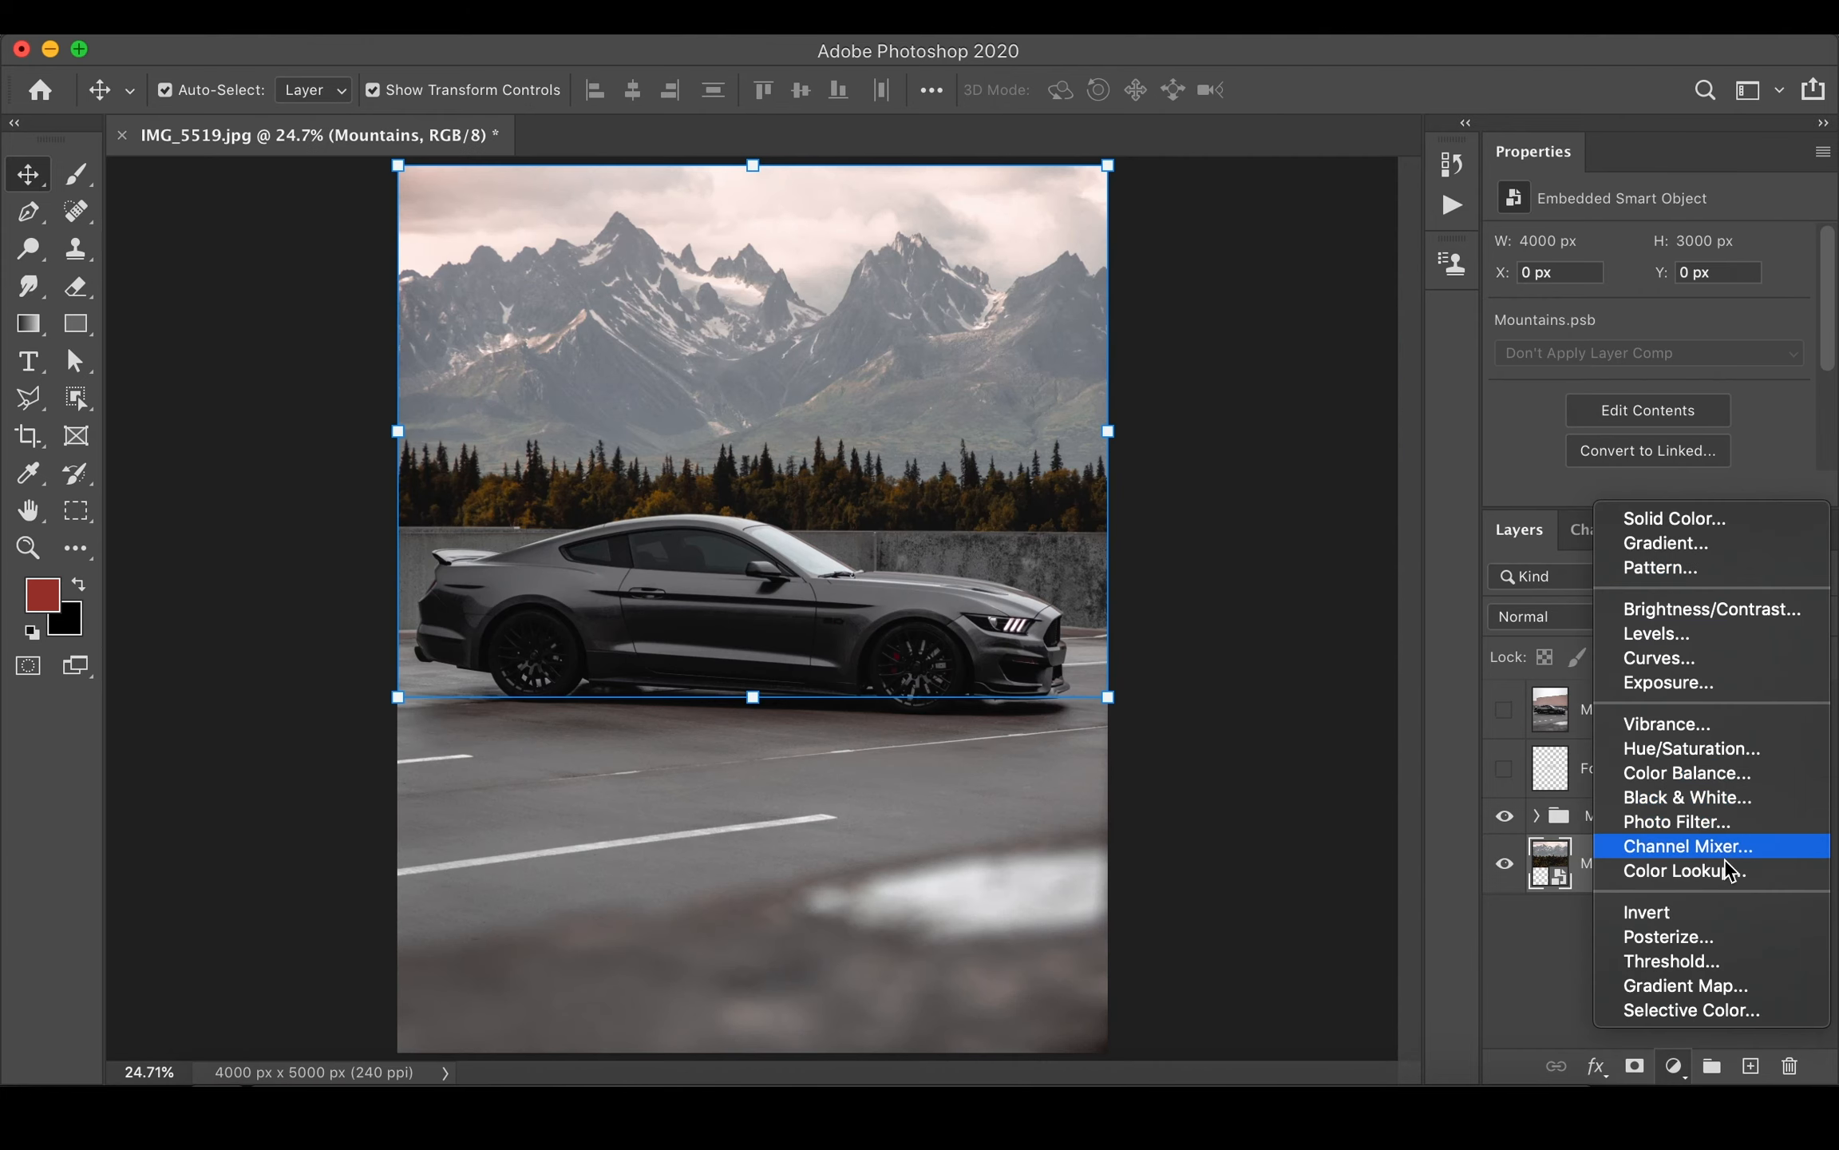
- Add a Curves adjustment above Mountains, duplicate it above the Mustang group, and clip each one to the layer or group beneath it
click(1680, 659)
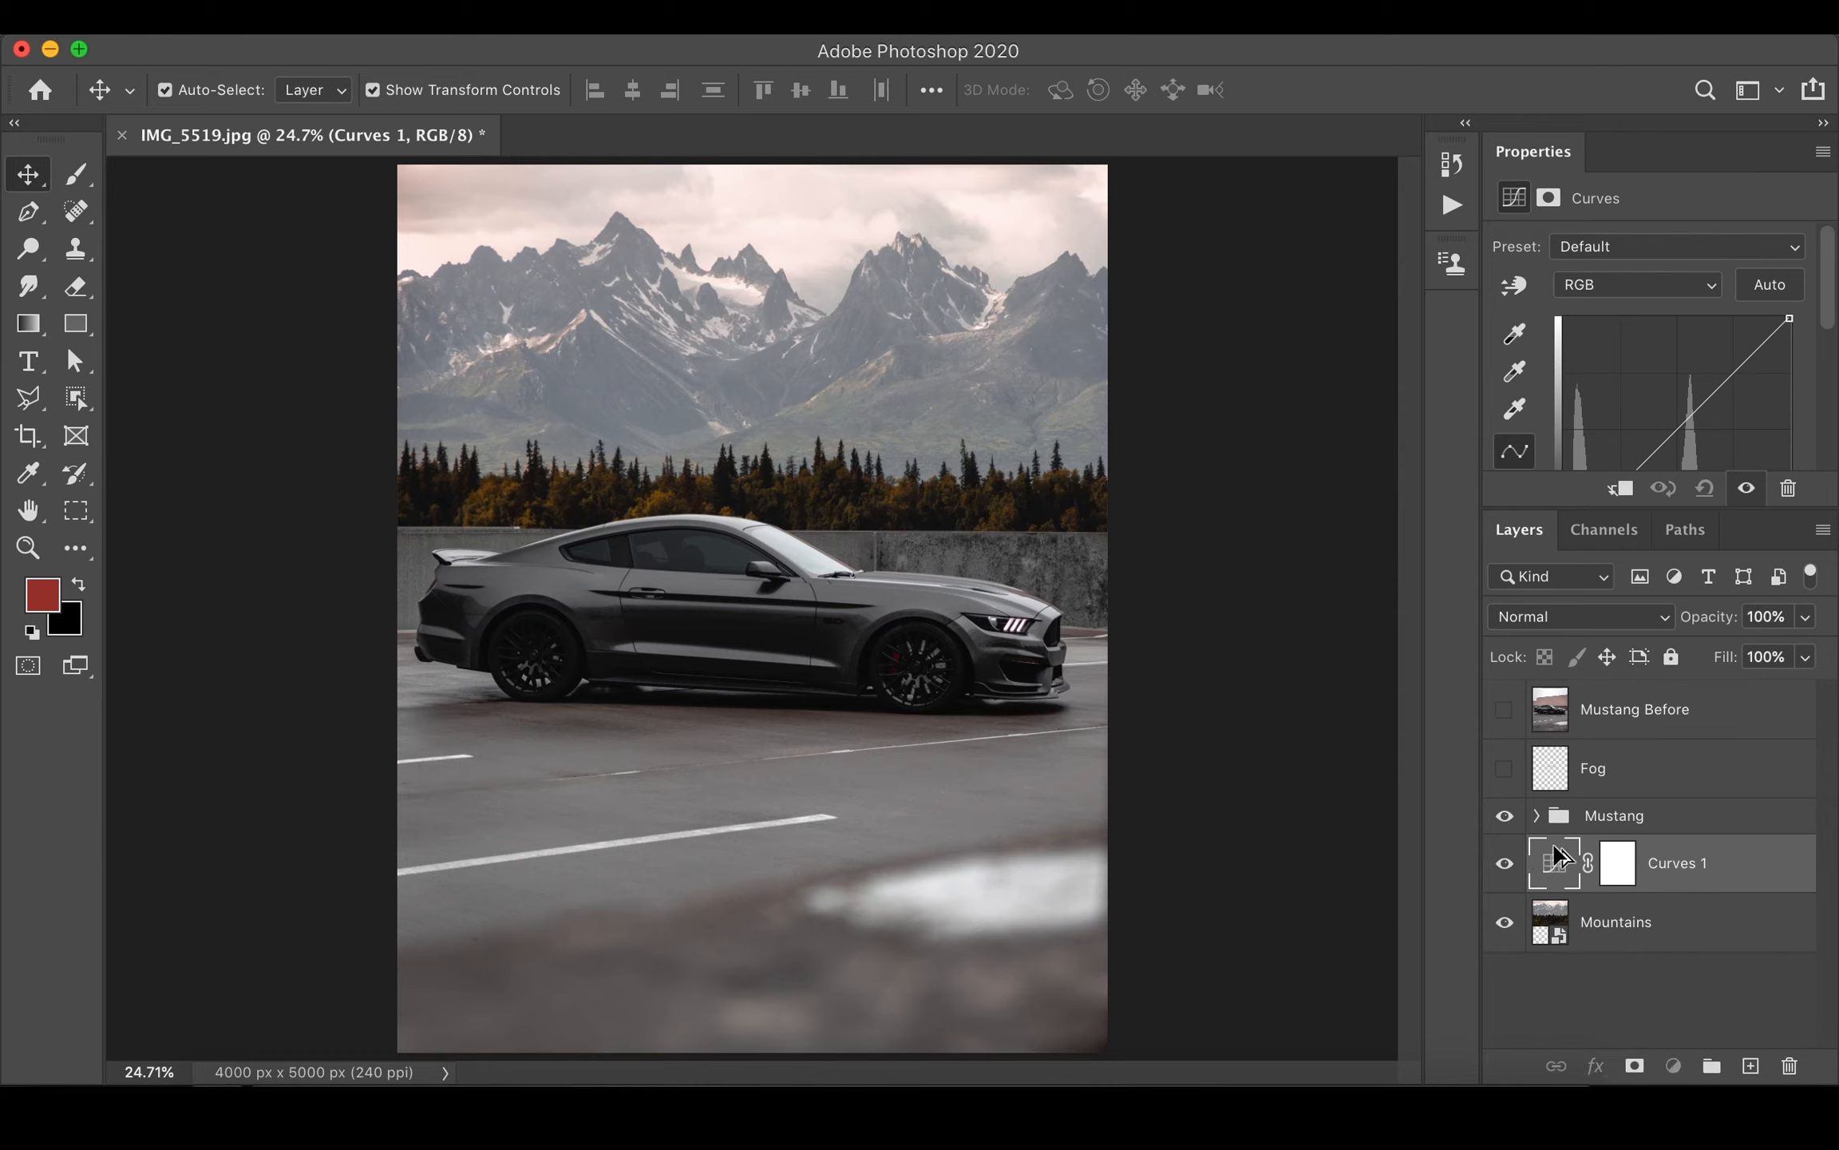
drag(1541, 865, 1568, 808)
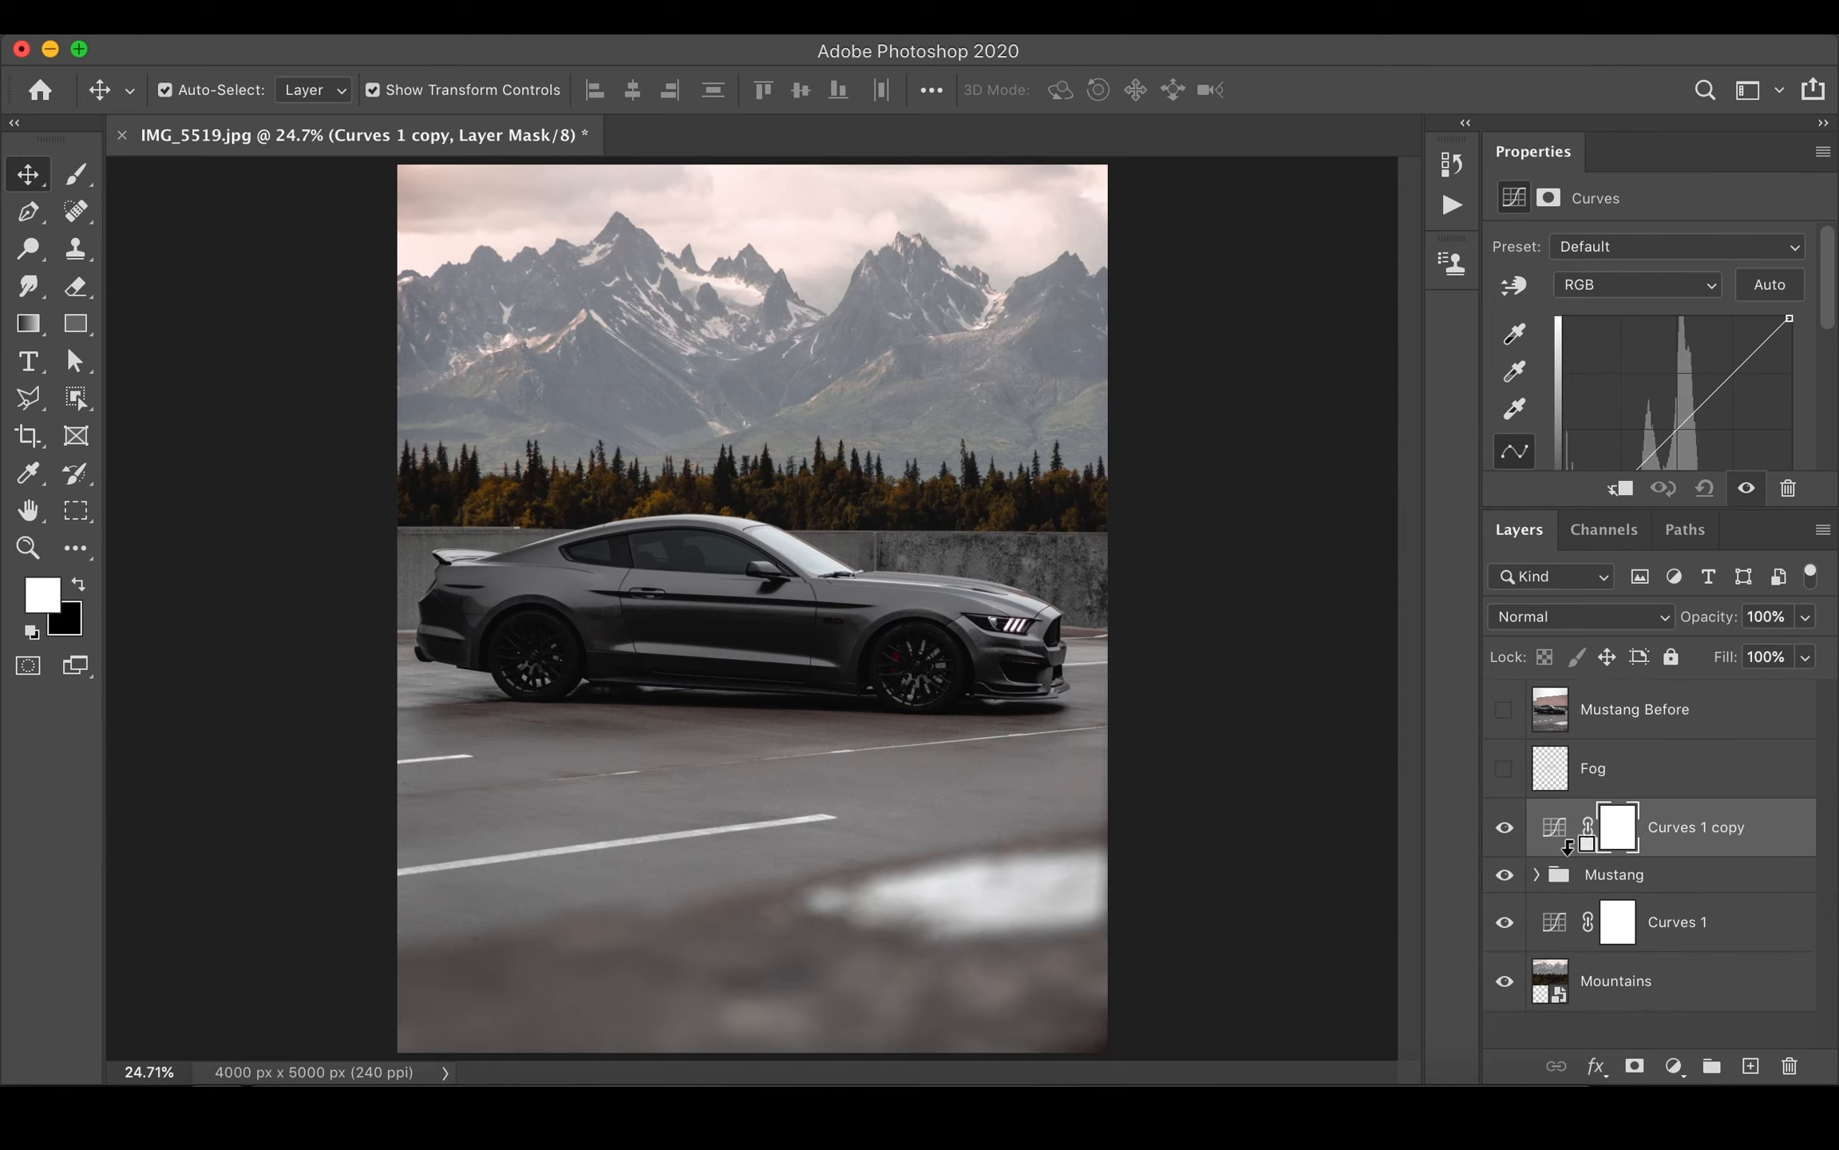
alt+click(1585, 851)
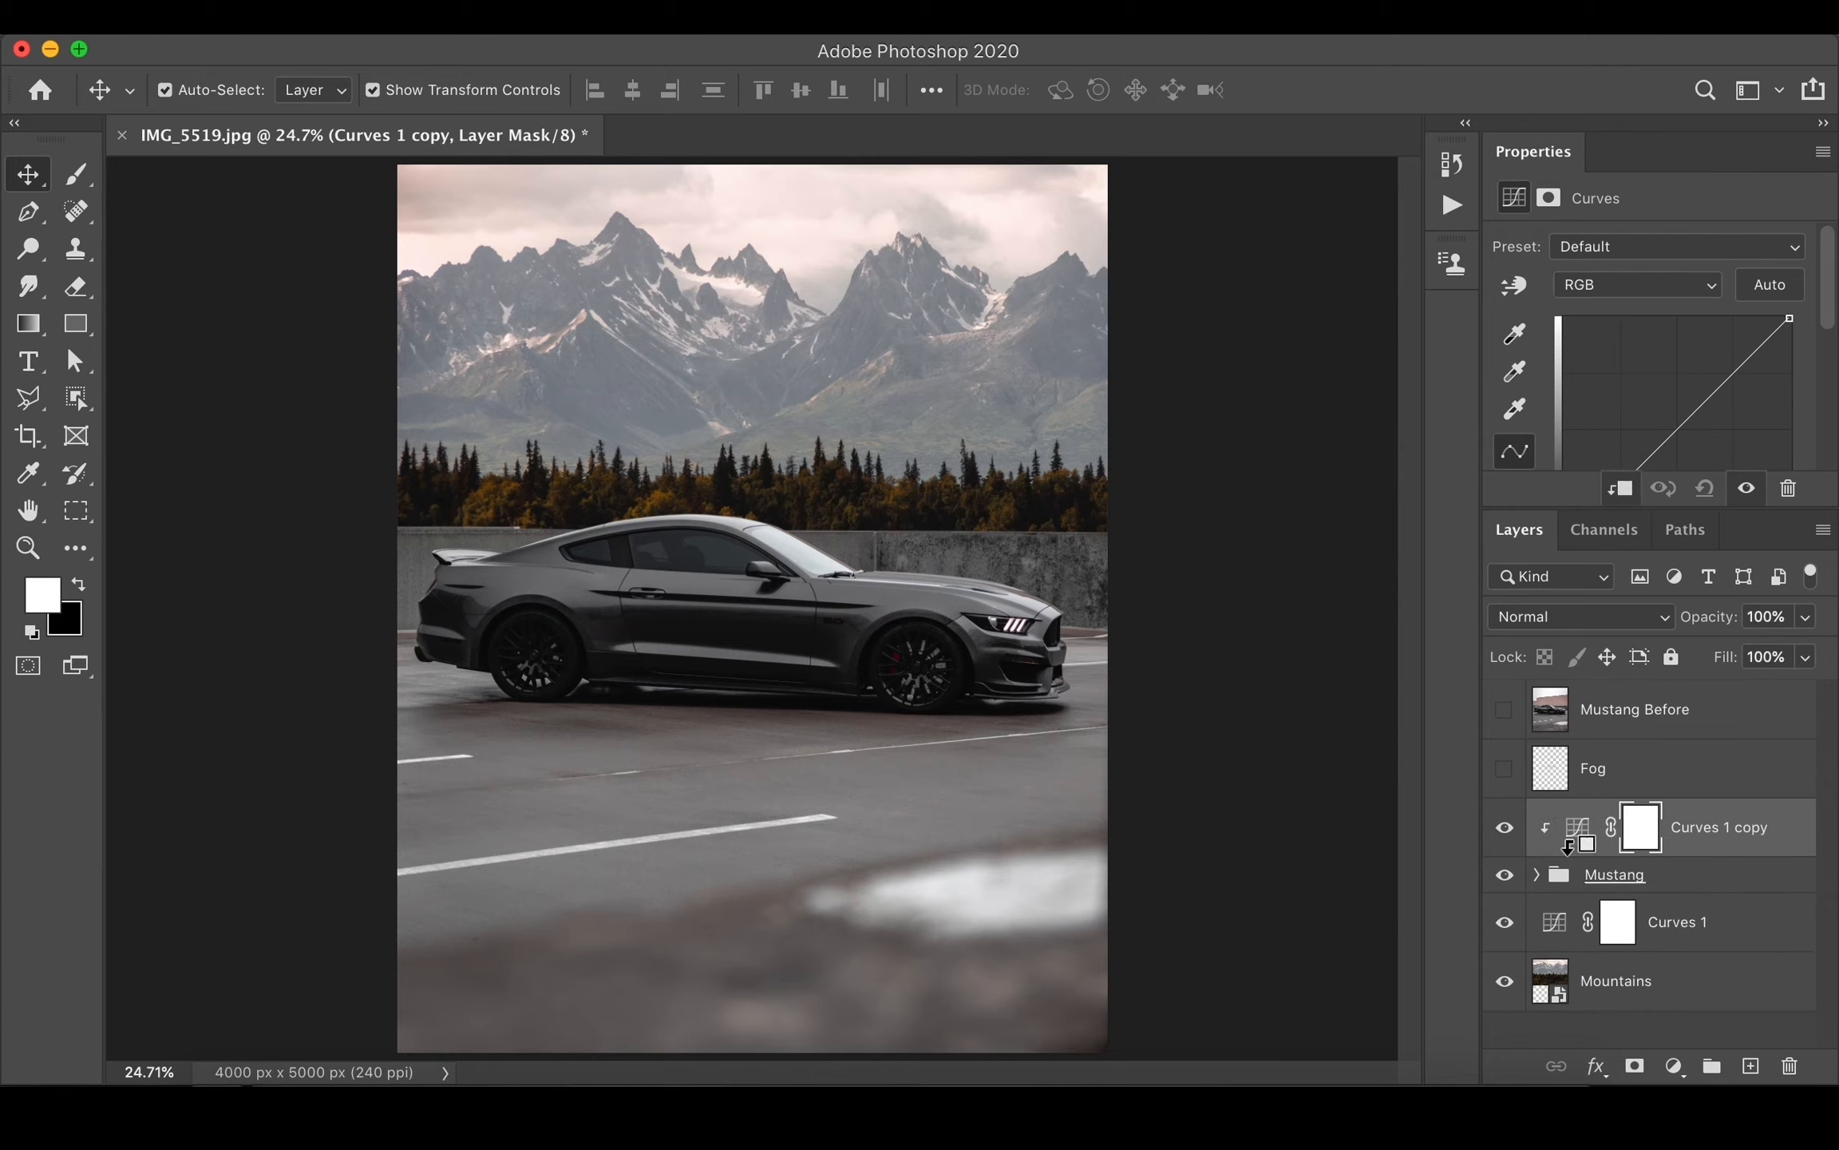
alt+click(1559, 950)
- Add a Hue/Saturation adjustment above all layers and lower its saturation to the minimum for a grayscale view
click(1553, 722)
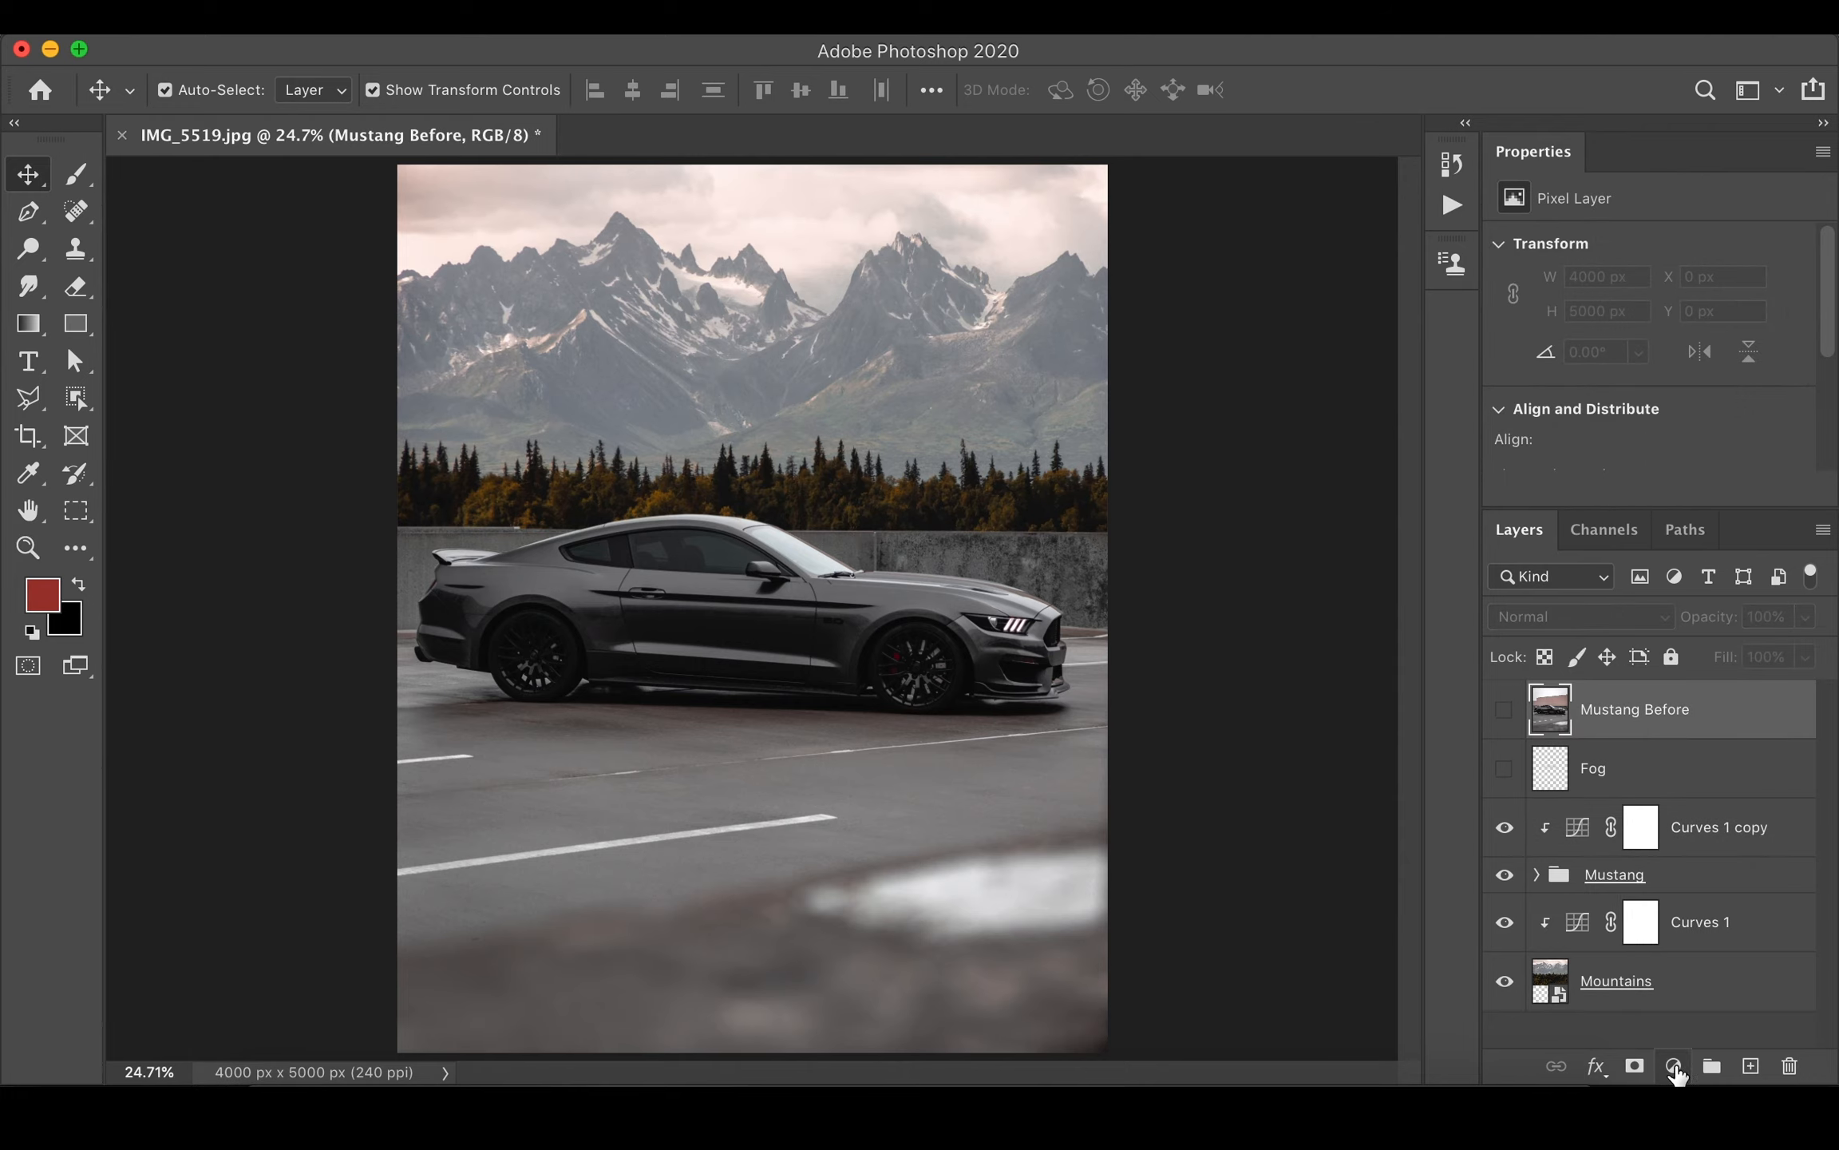
click(1674, 1066)
click(1591, 736)
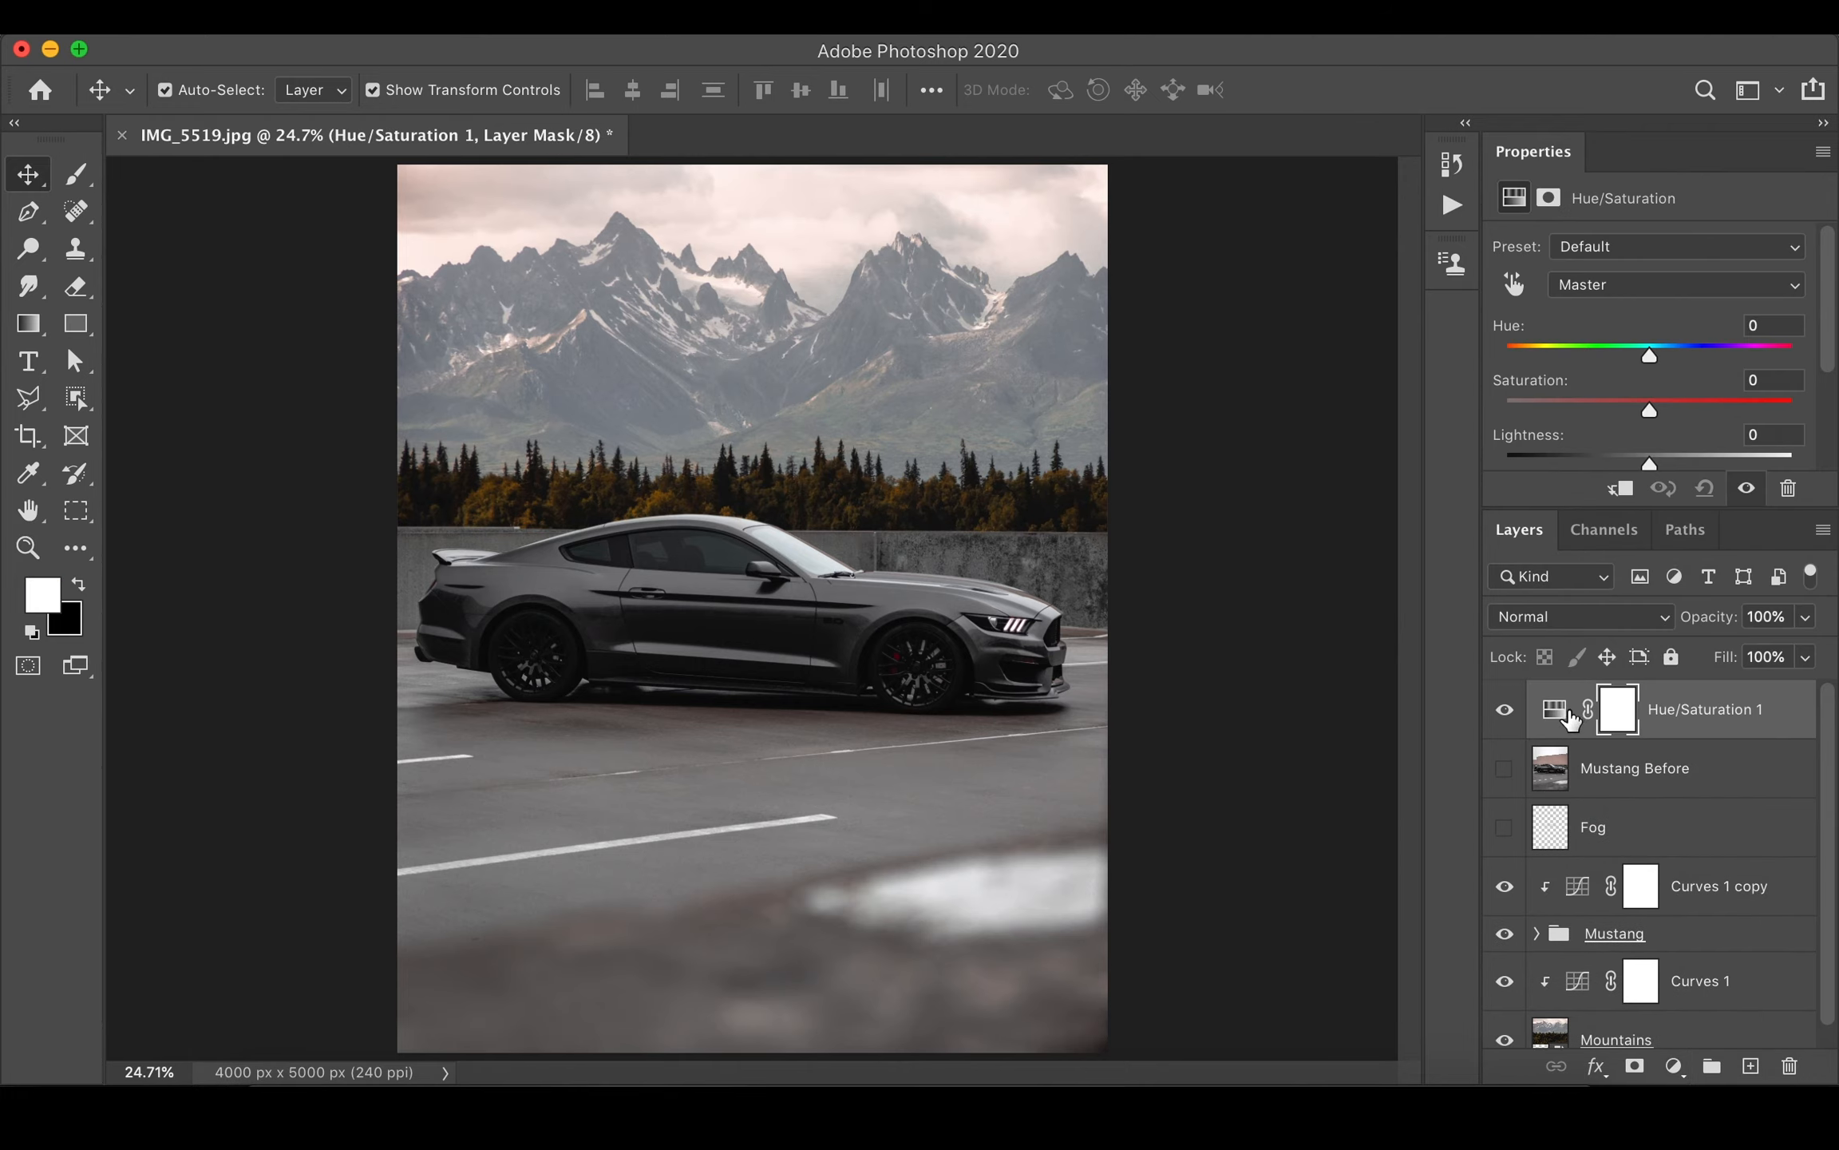
drag(1649, 409, 1343, 399)
- Raise the black point of the Mountains' Curves adjustment to lift the background's shadows, keeping the white point at maximum
click(1578, 886)
scroll(1581, 902, down, 1)
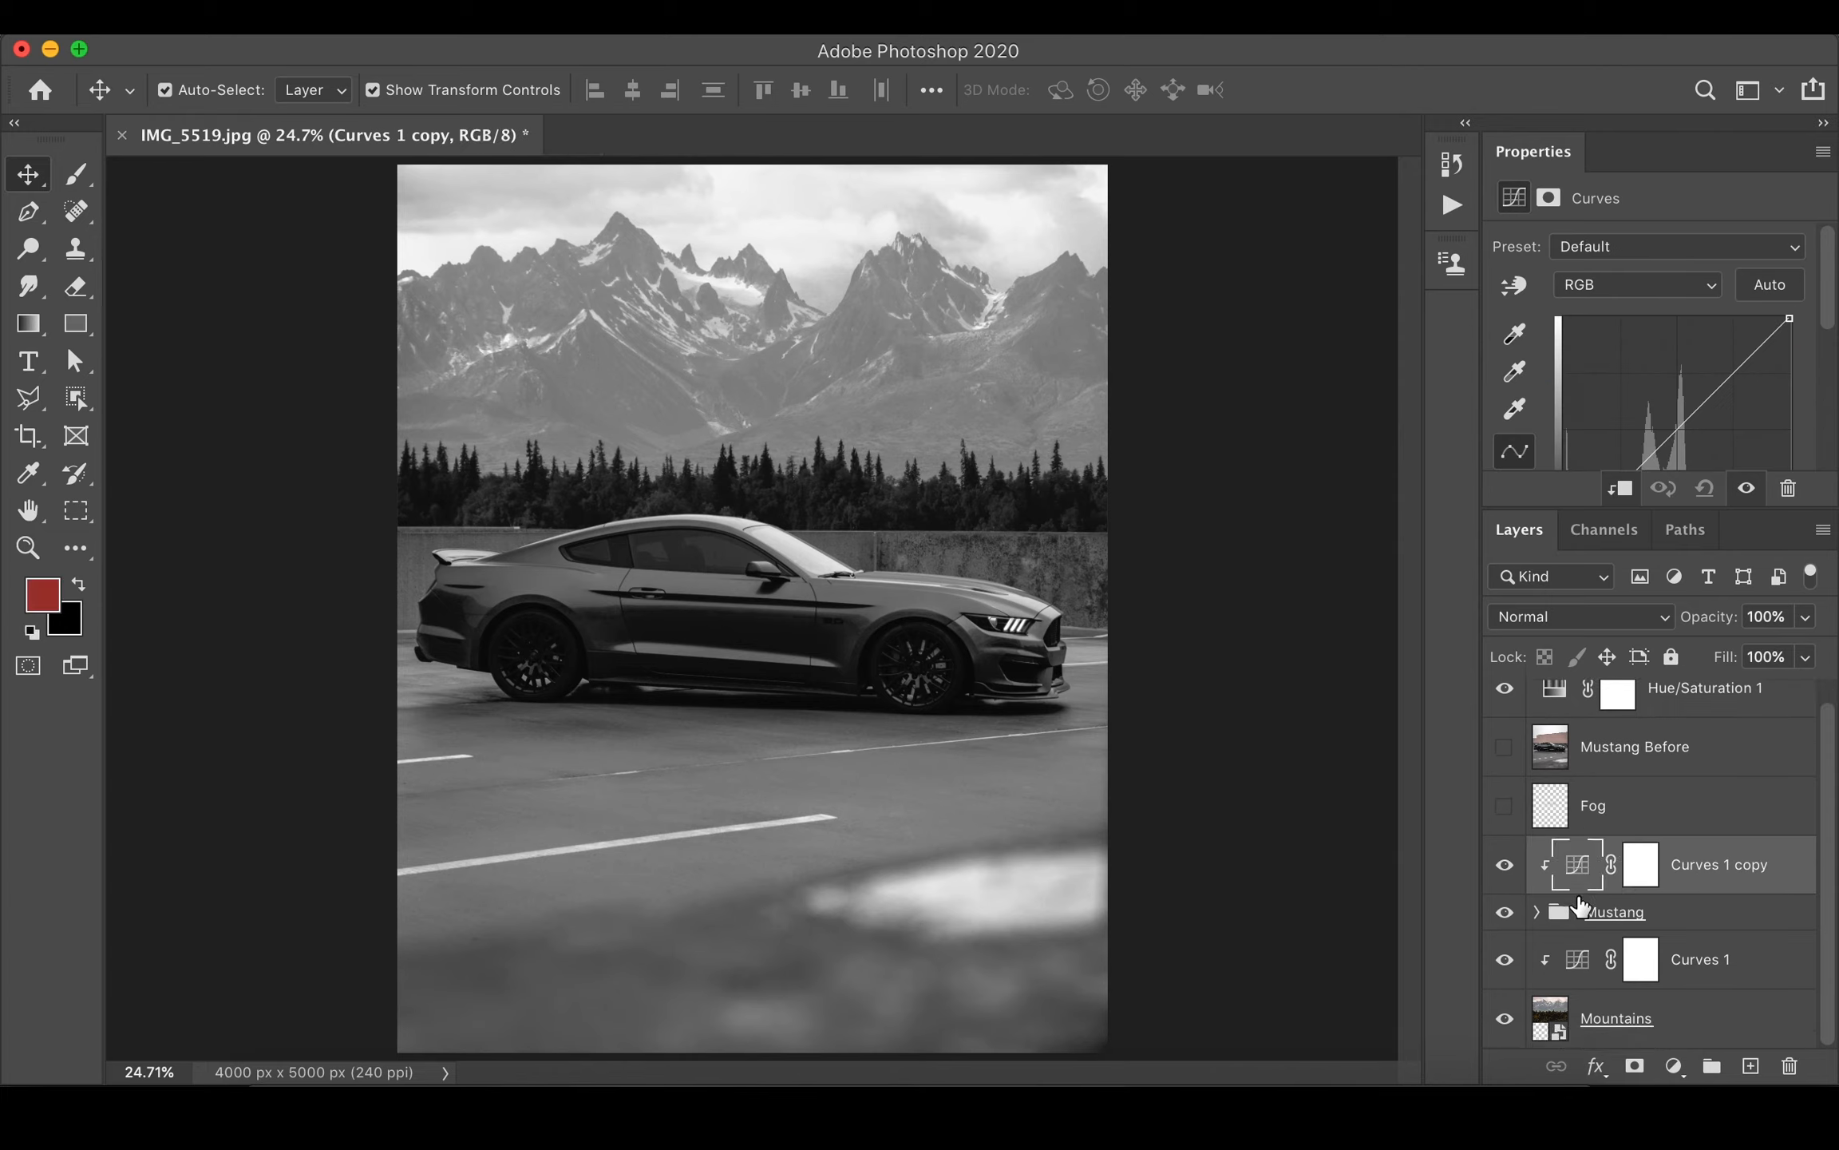
click(1585, 964)
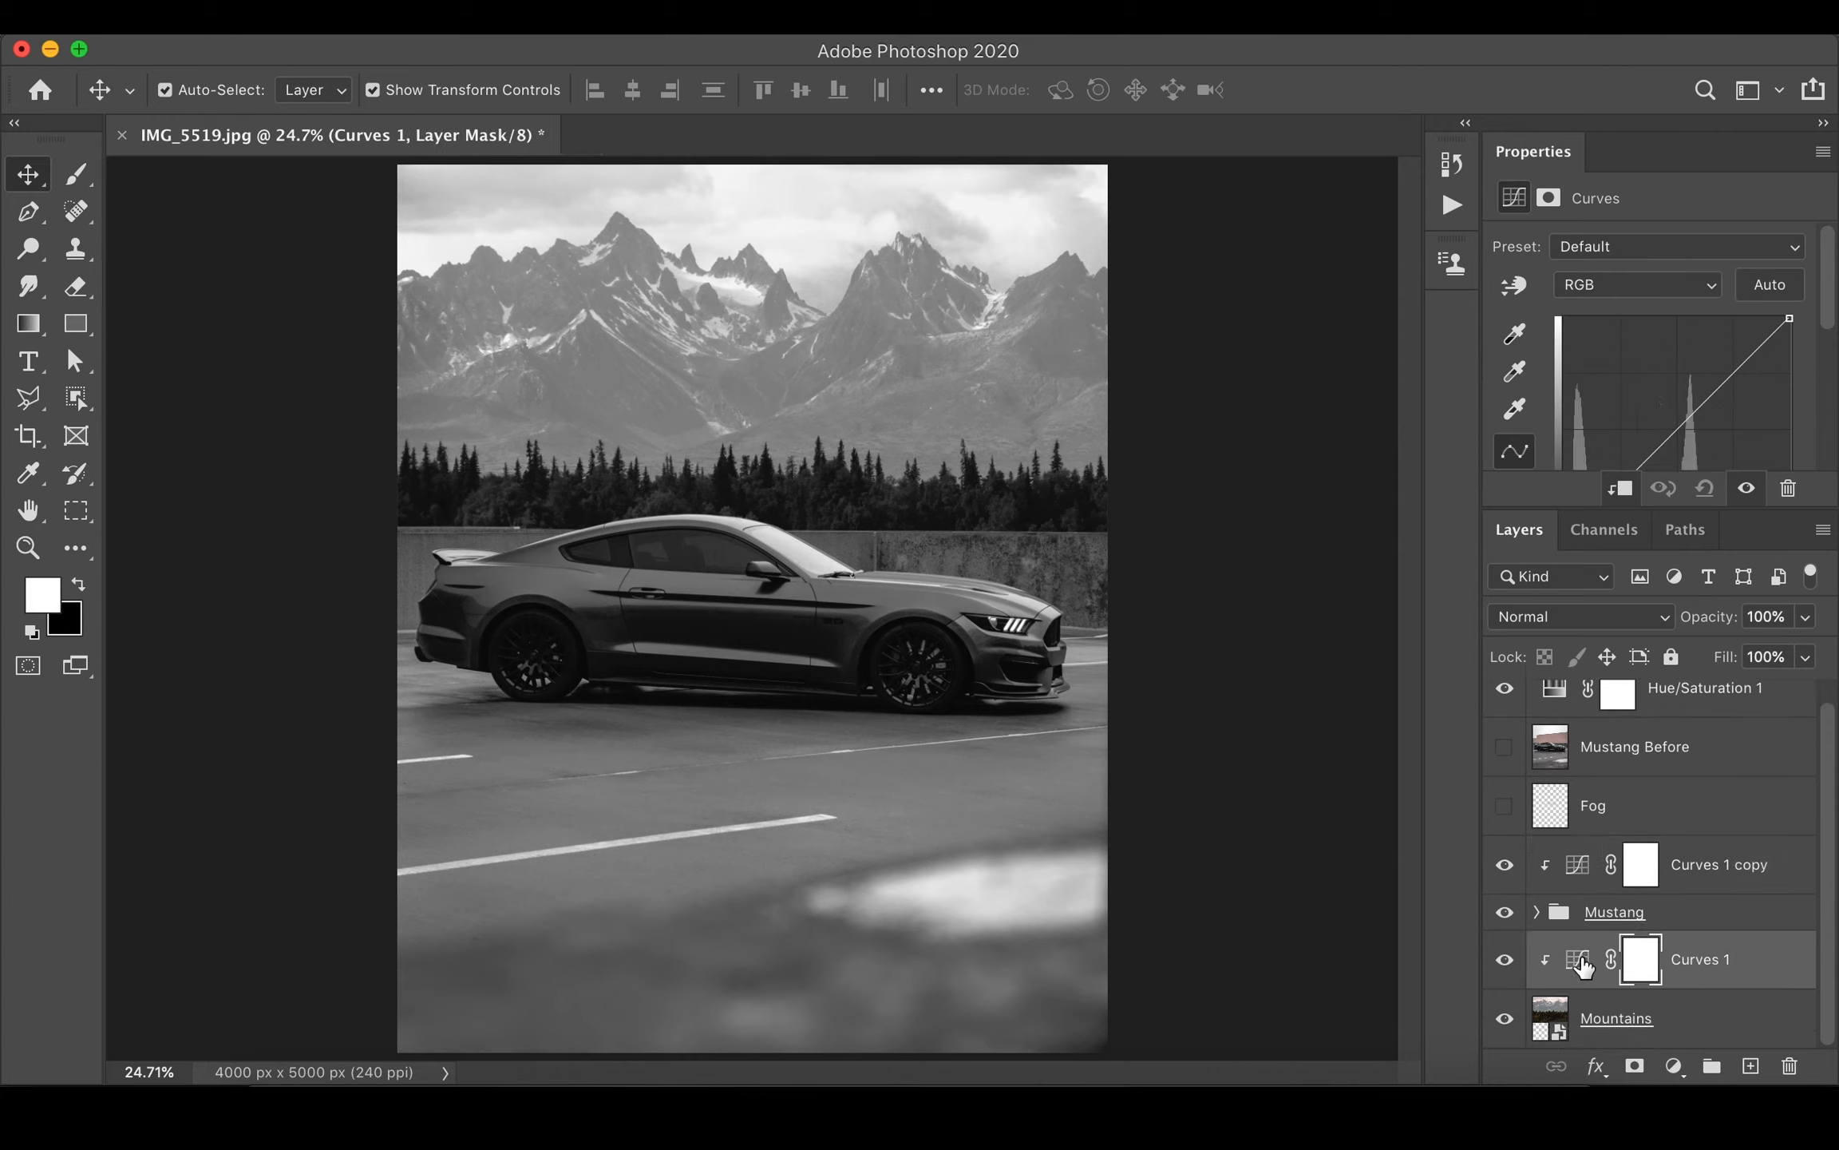
click(1580, 960)
scroll(1777, 351, down, 1)
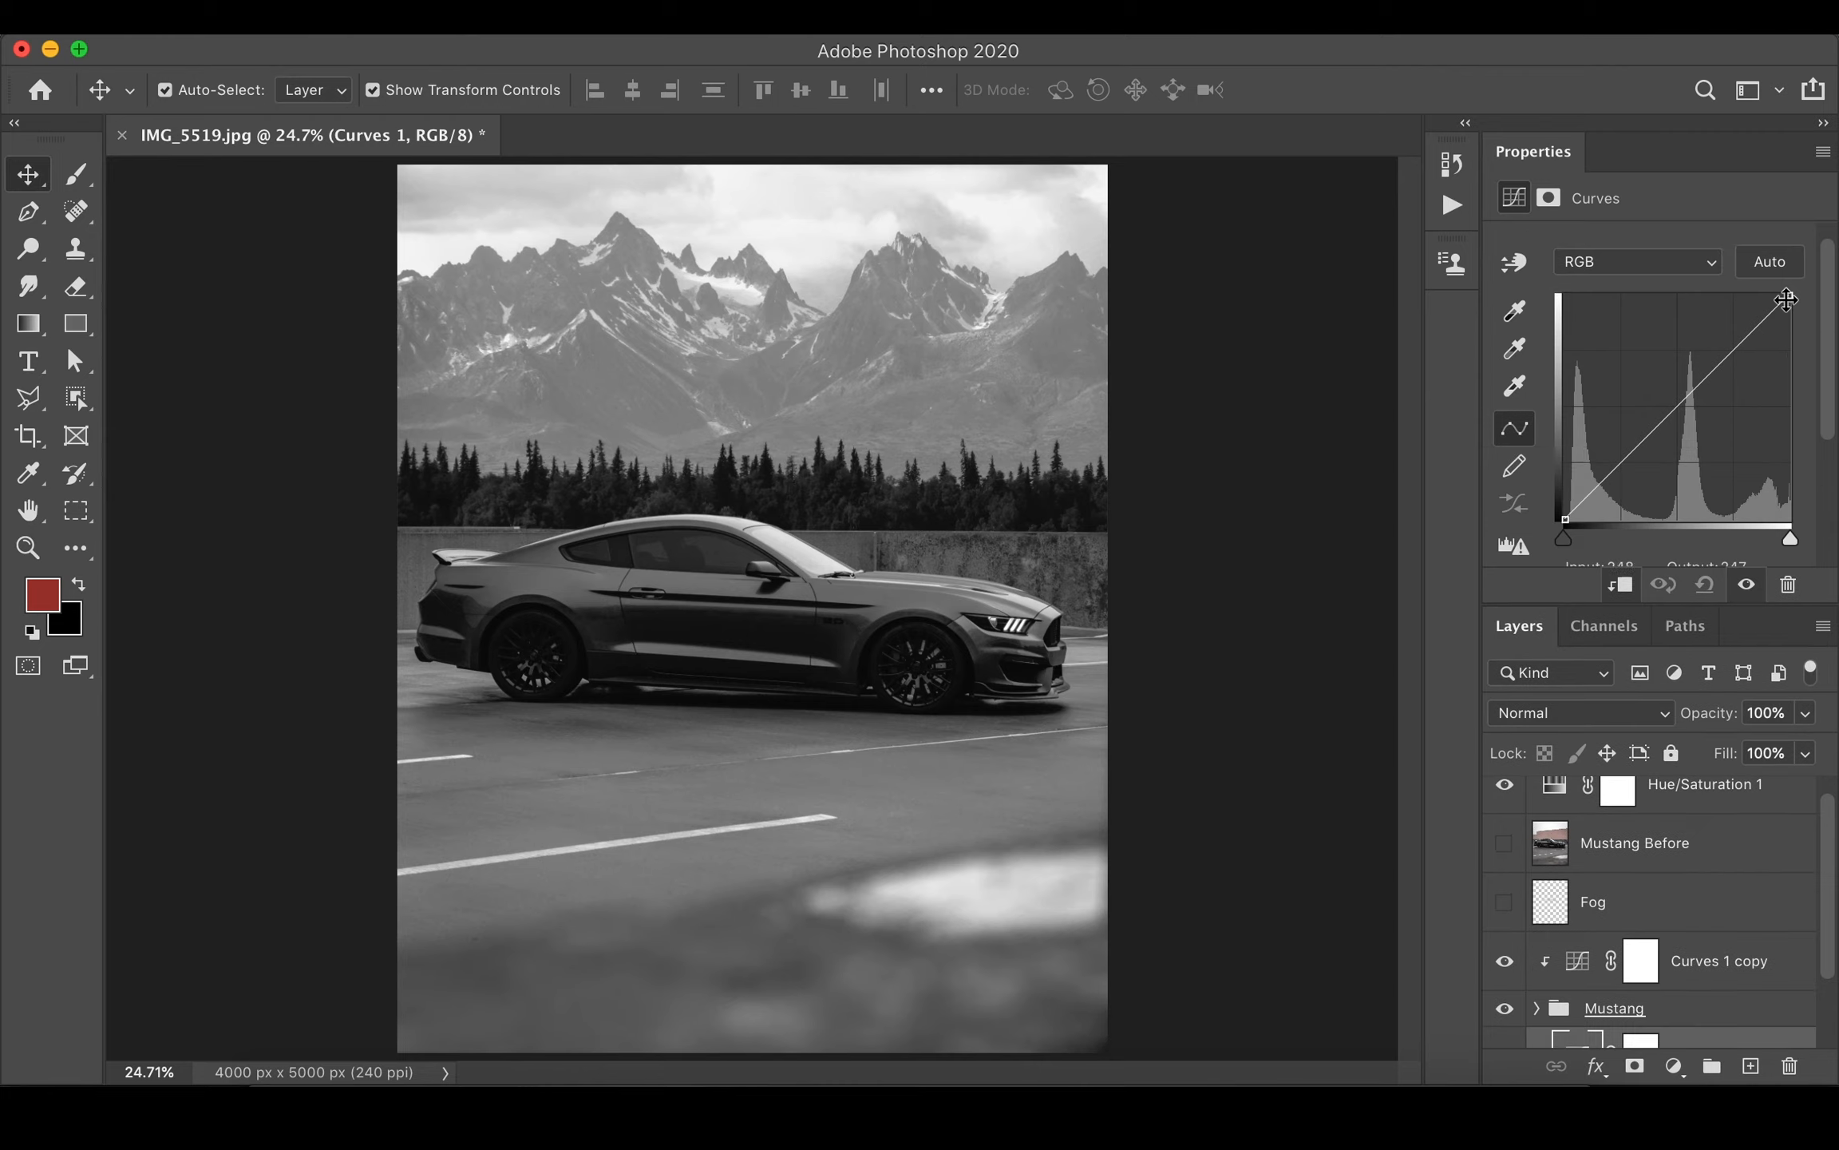
mouse_move(1787, 300)
mouse_down()
mouse_move(1798, 333)
mouse_move(1817, 283)
mouse_up()
drag(1564, 517, 1530, 498)
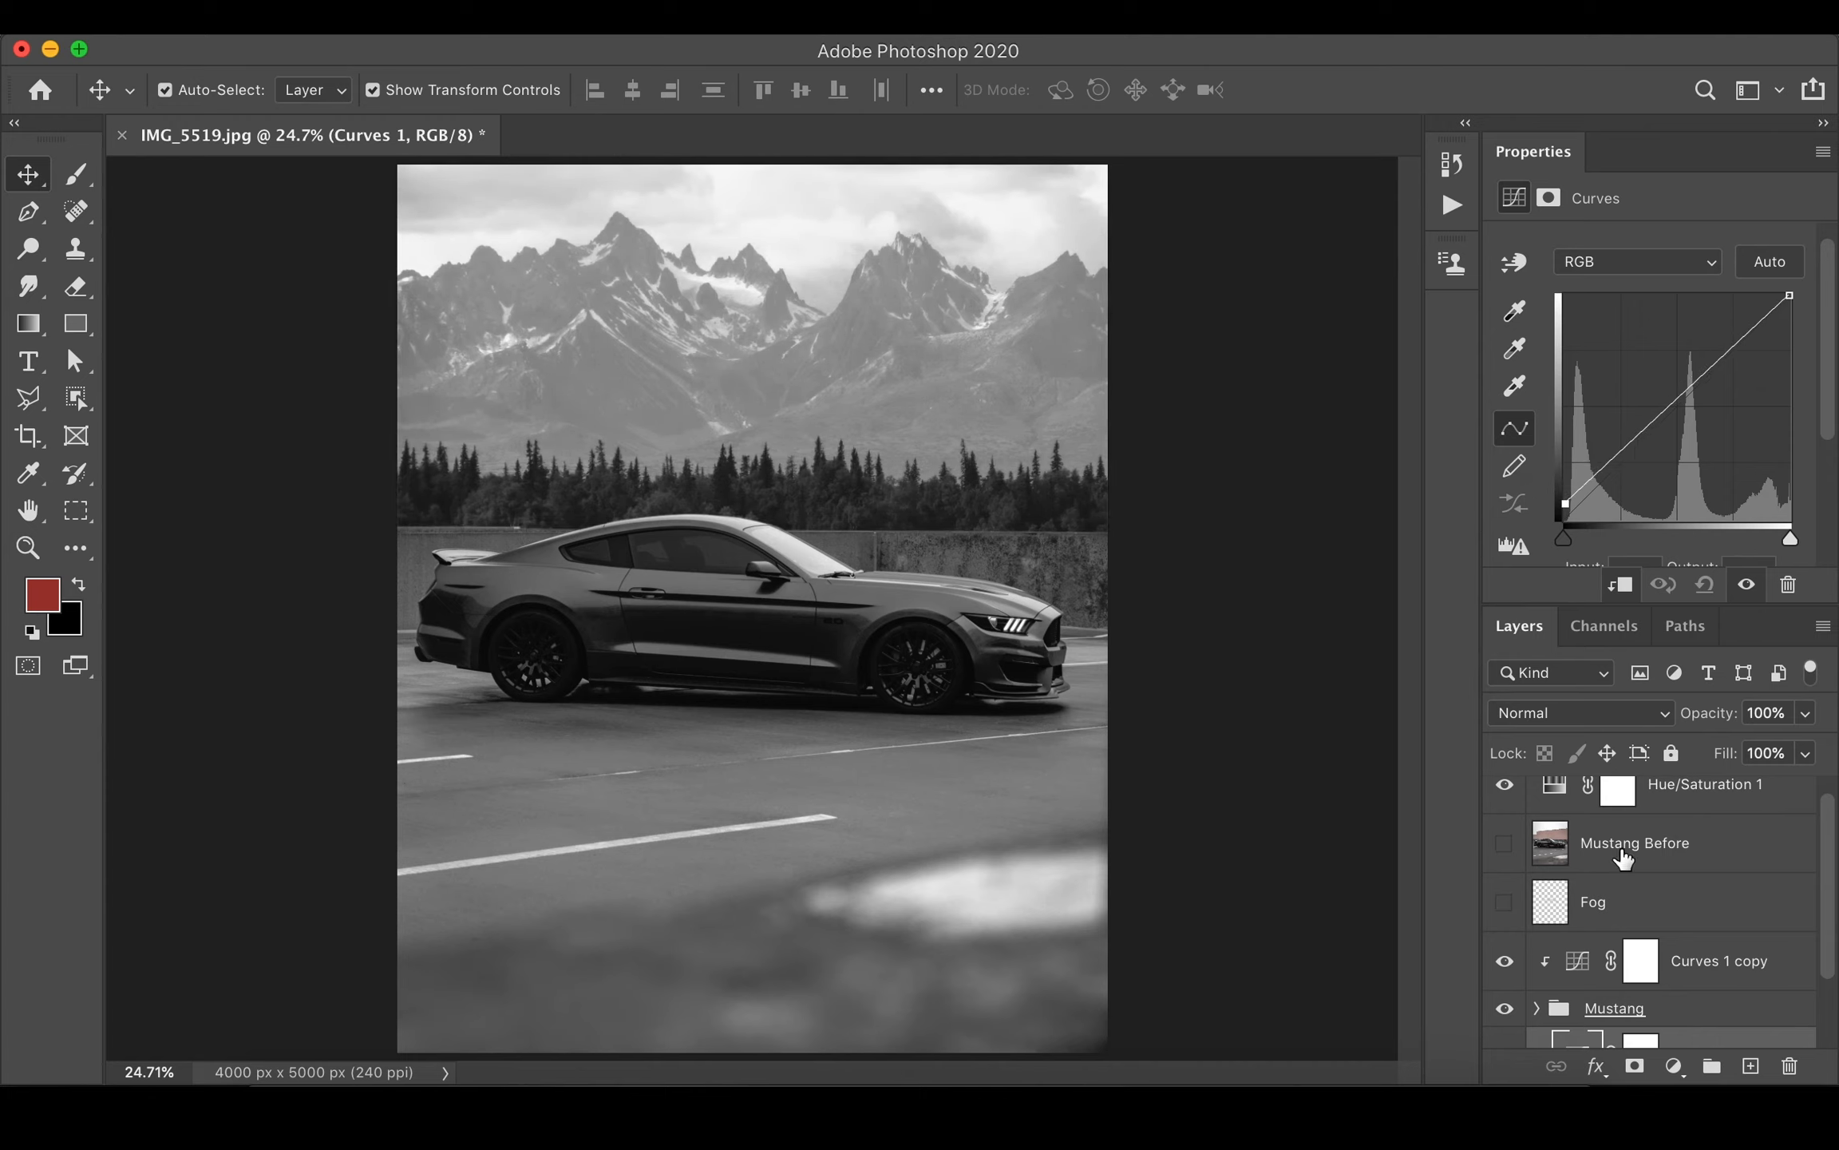
- Compare the mountains with and without their Curves adjustment by switching its visibility off and on
scroll(1577, 950, down, 2)
click(1505, 960)
click(1505, 961)
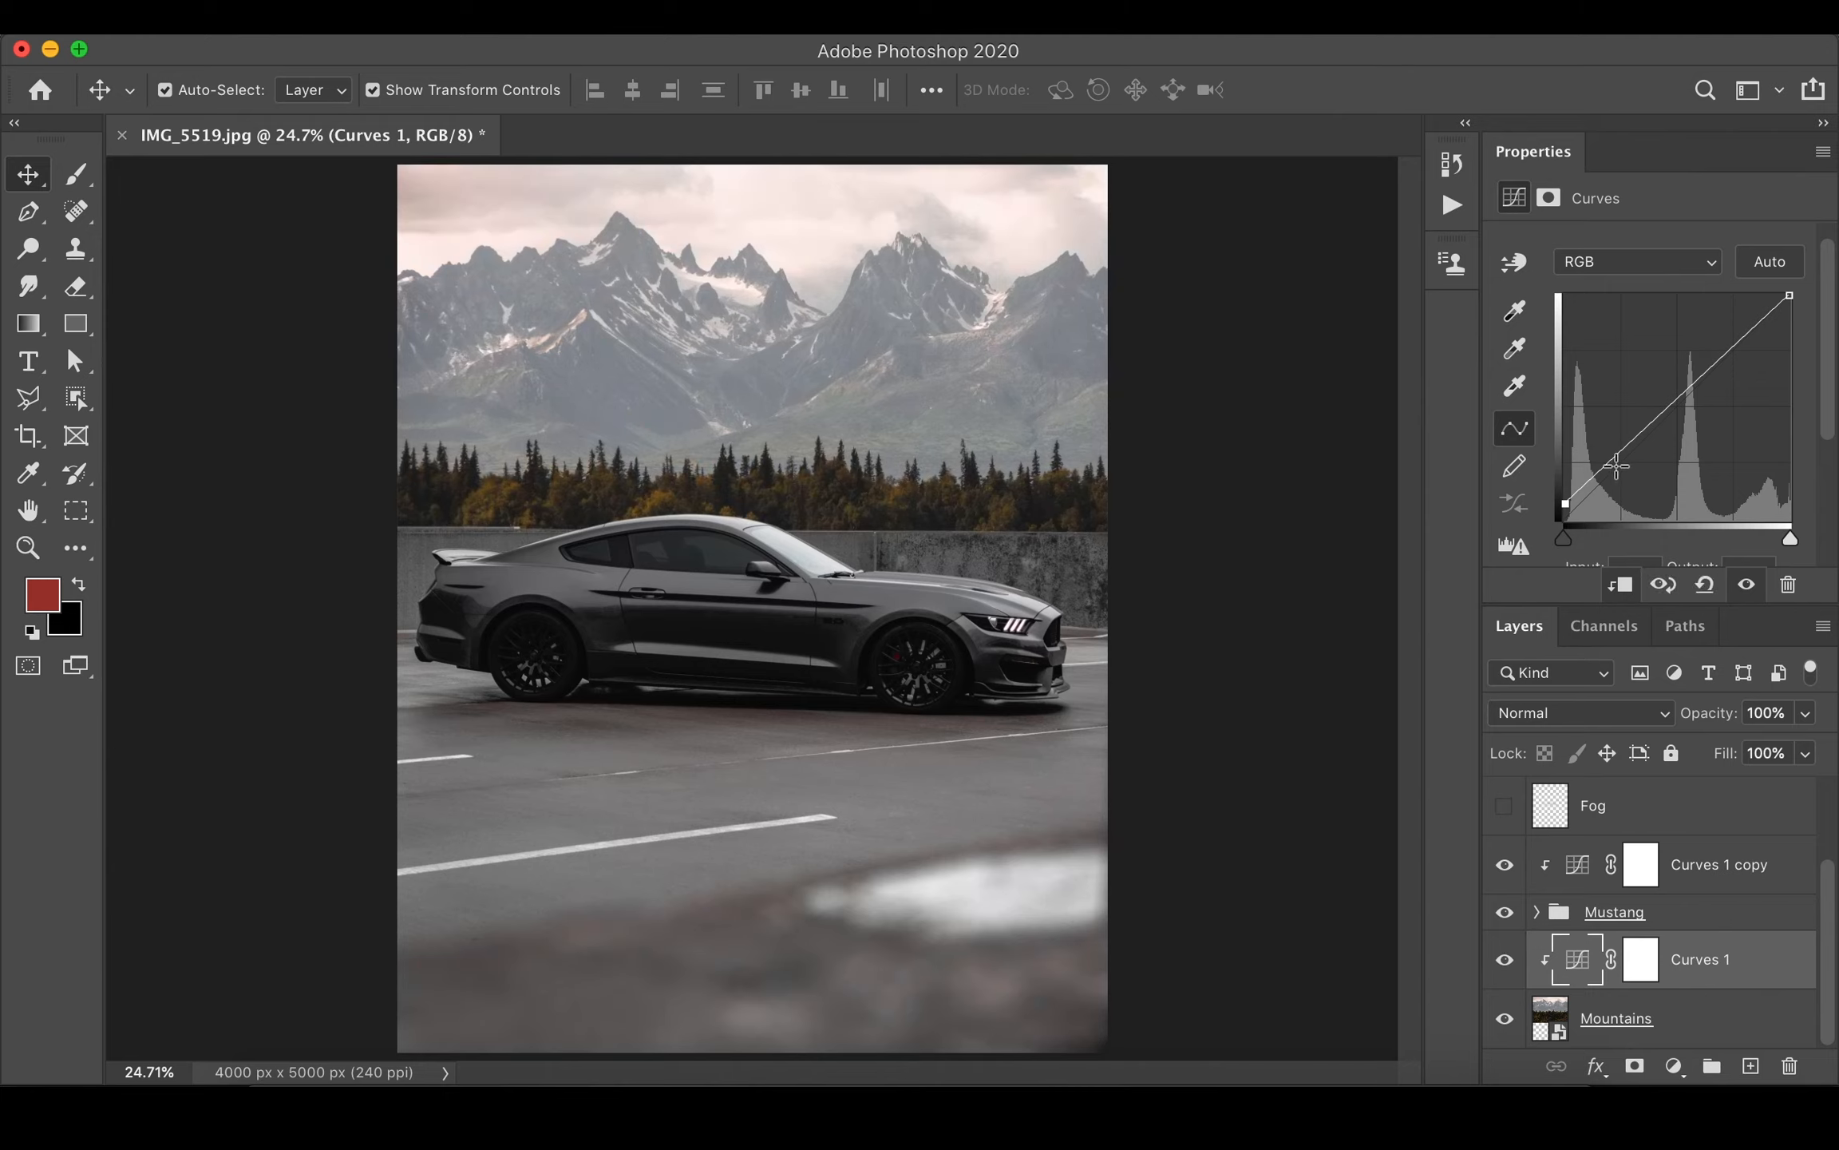
- Sample the dark trees with the Curves on-image adjustment tool and slightly darken their tones
click(1513, 264)
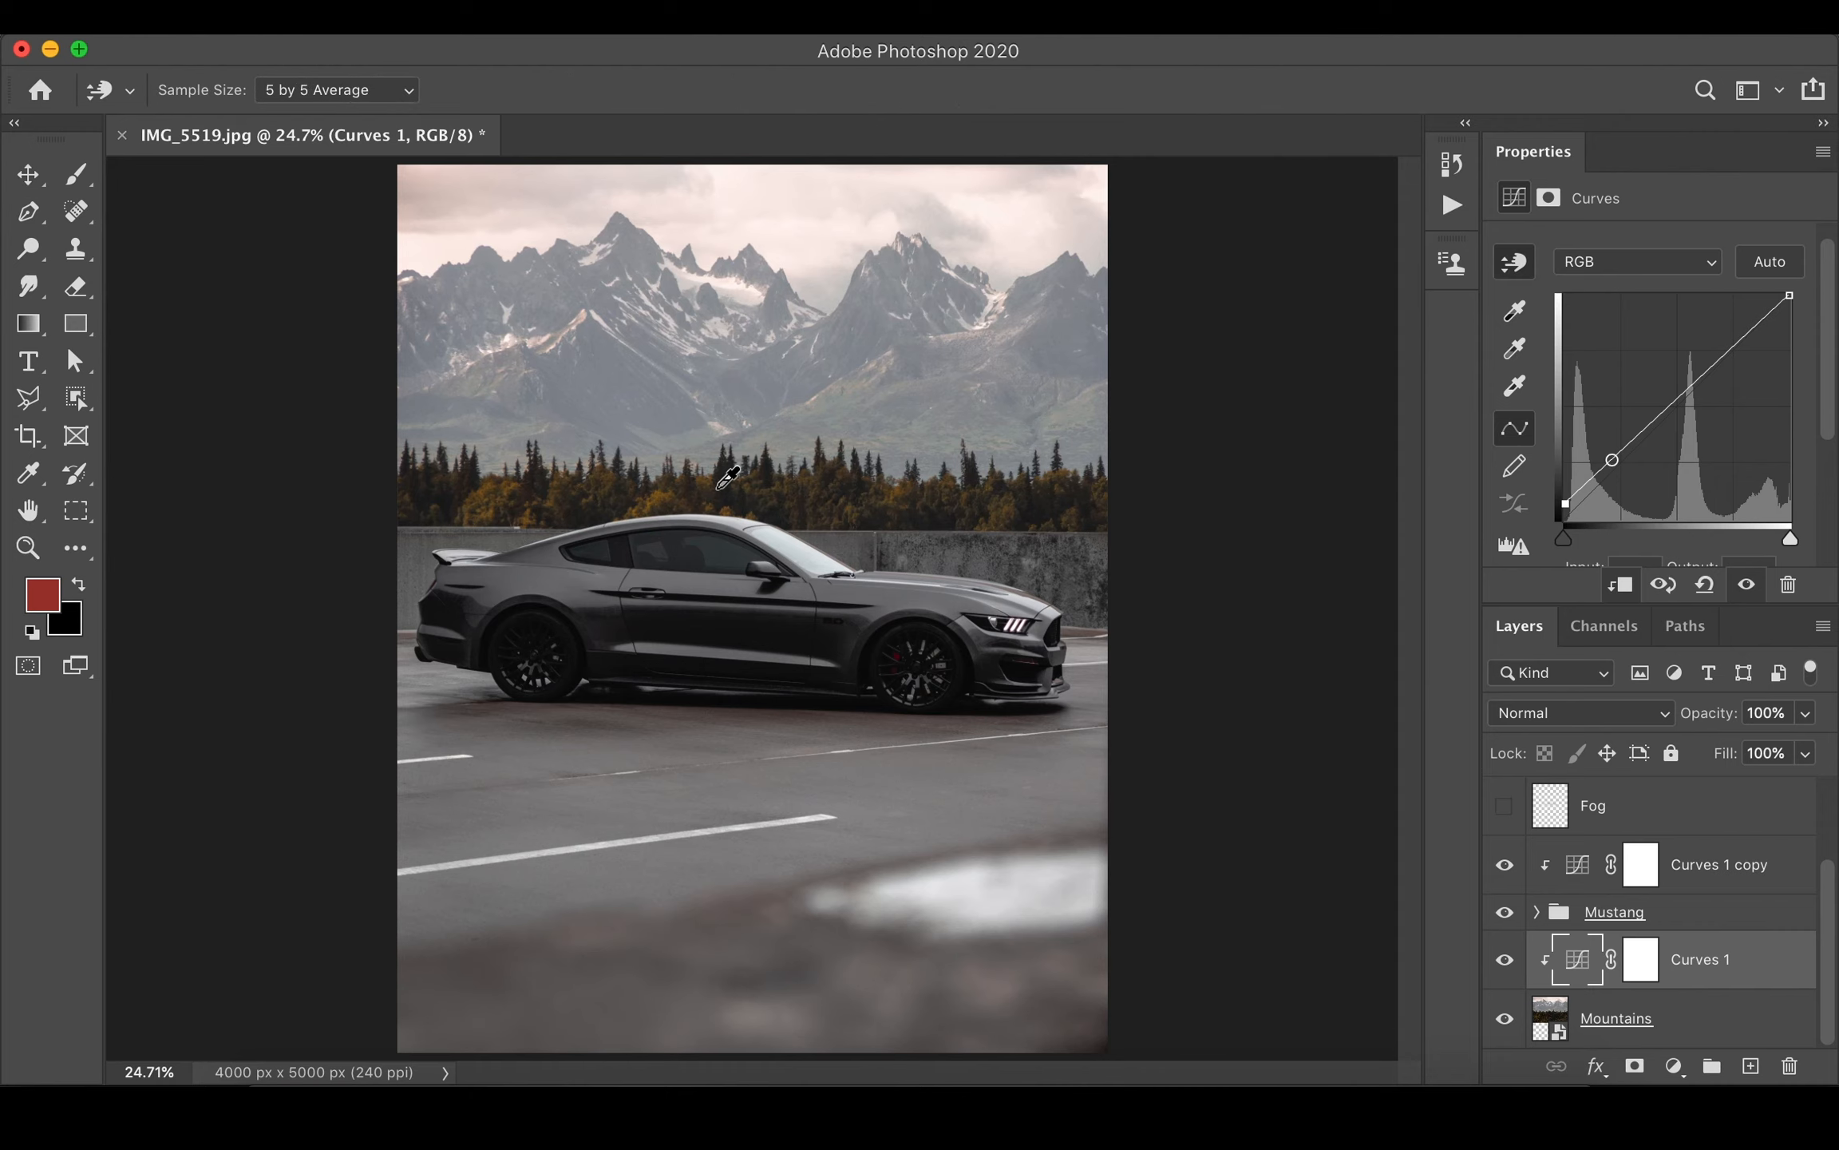
scroll(798, 511, up, 5)
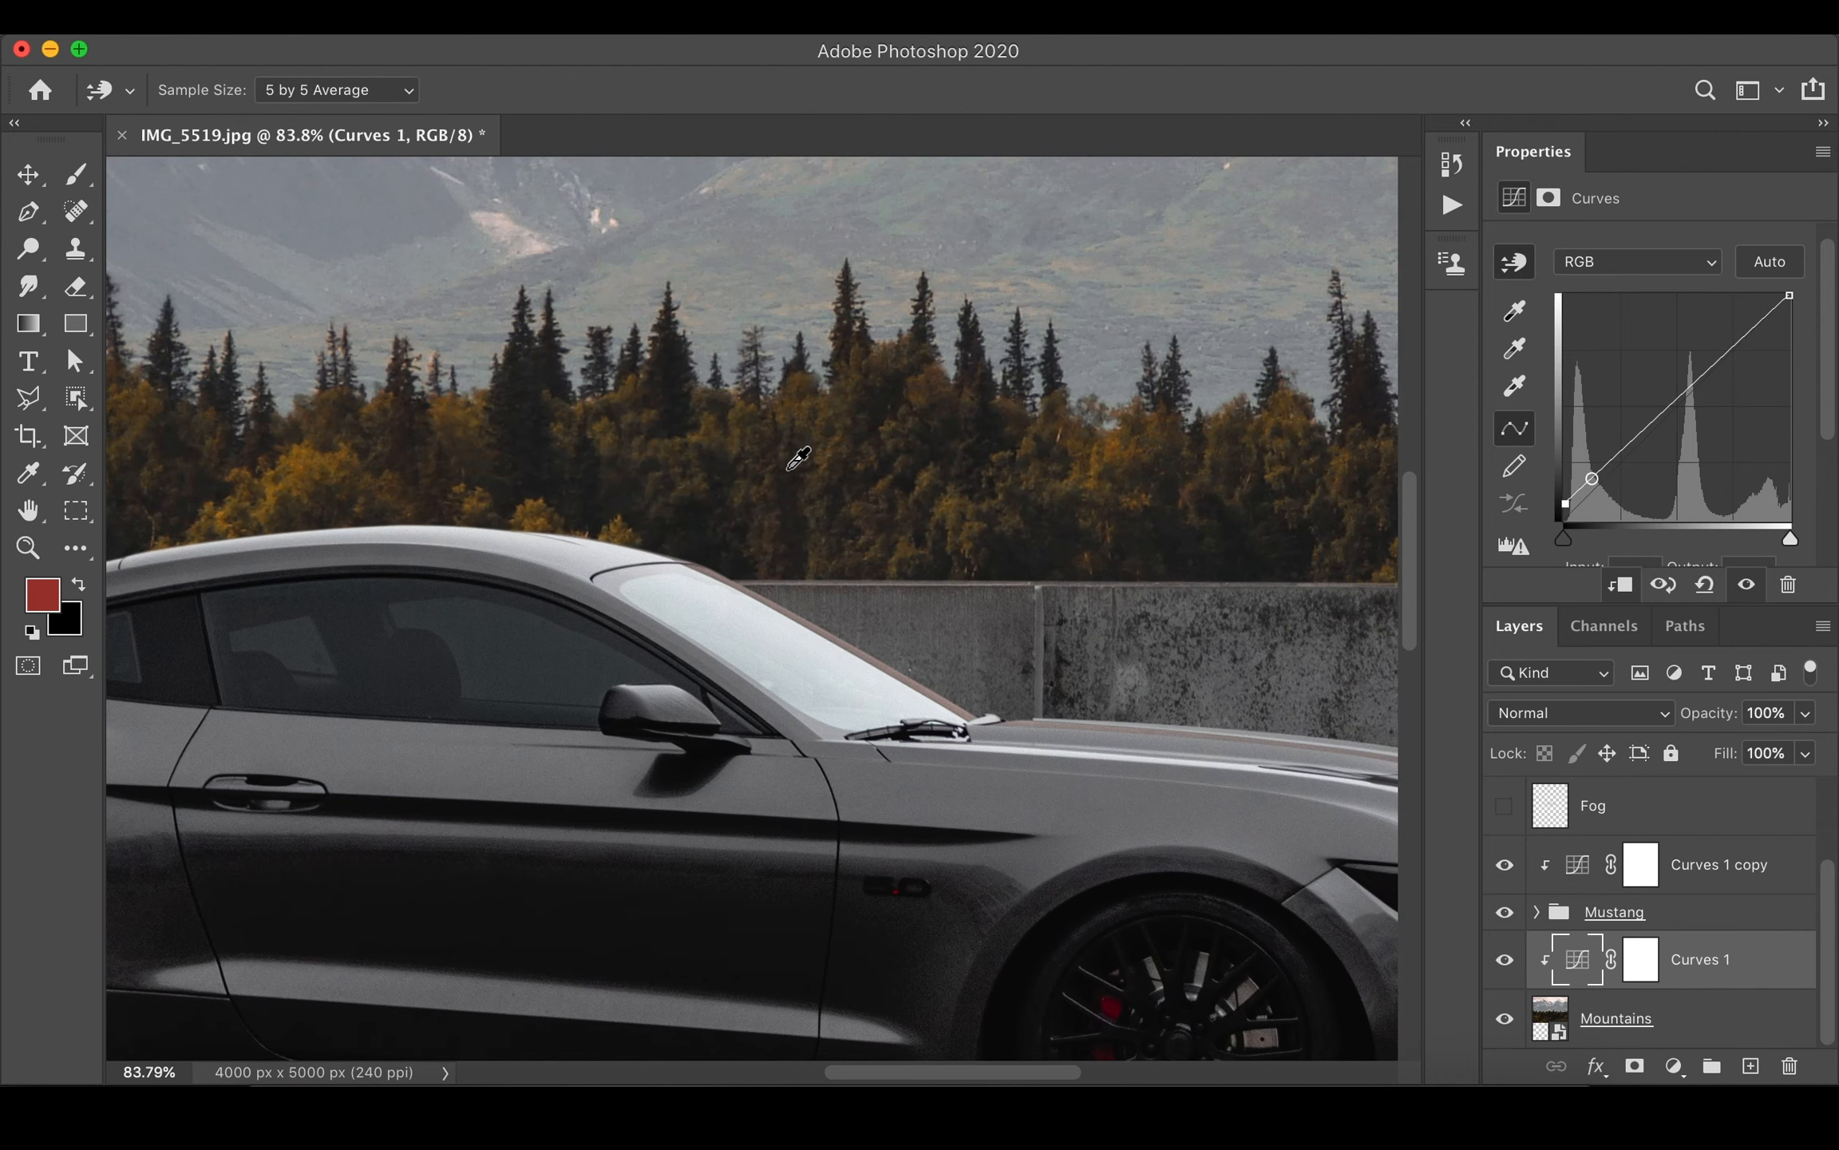
click(680, 369)
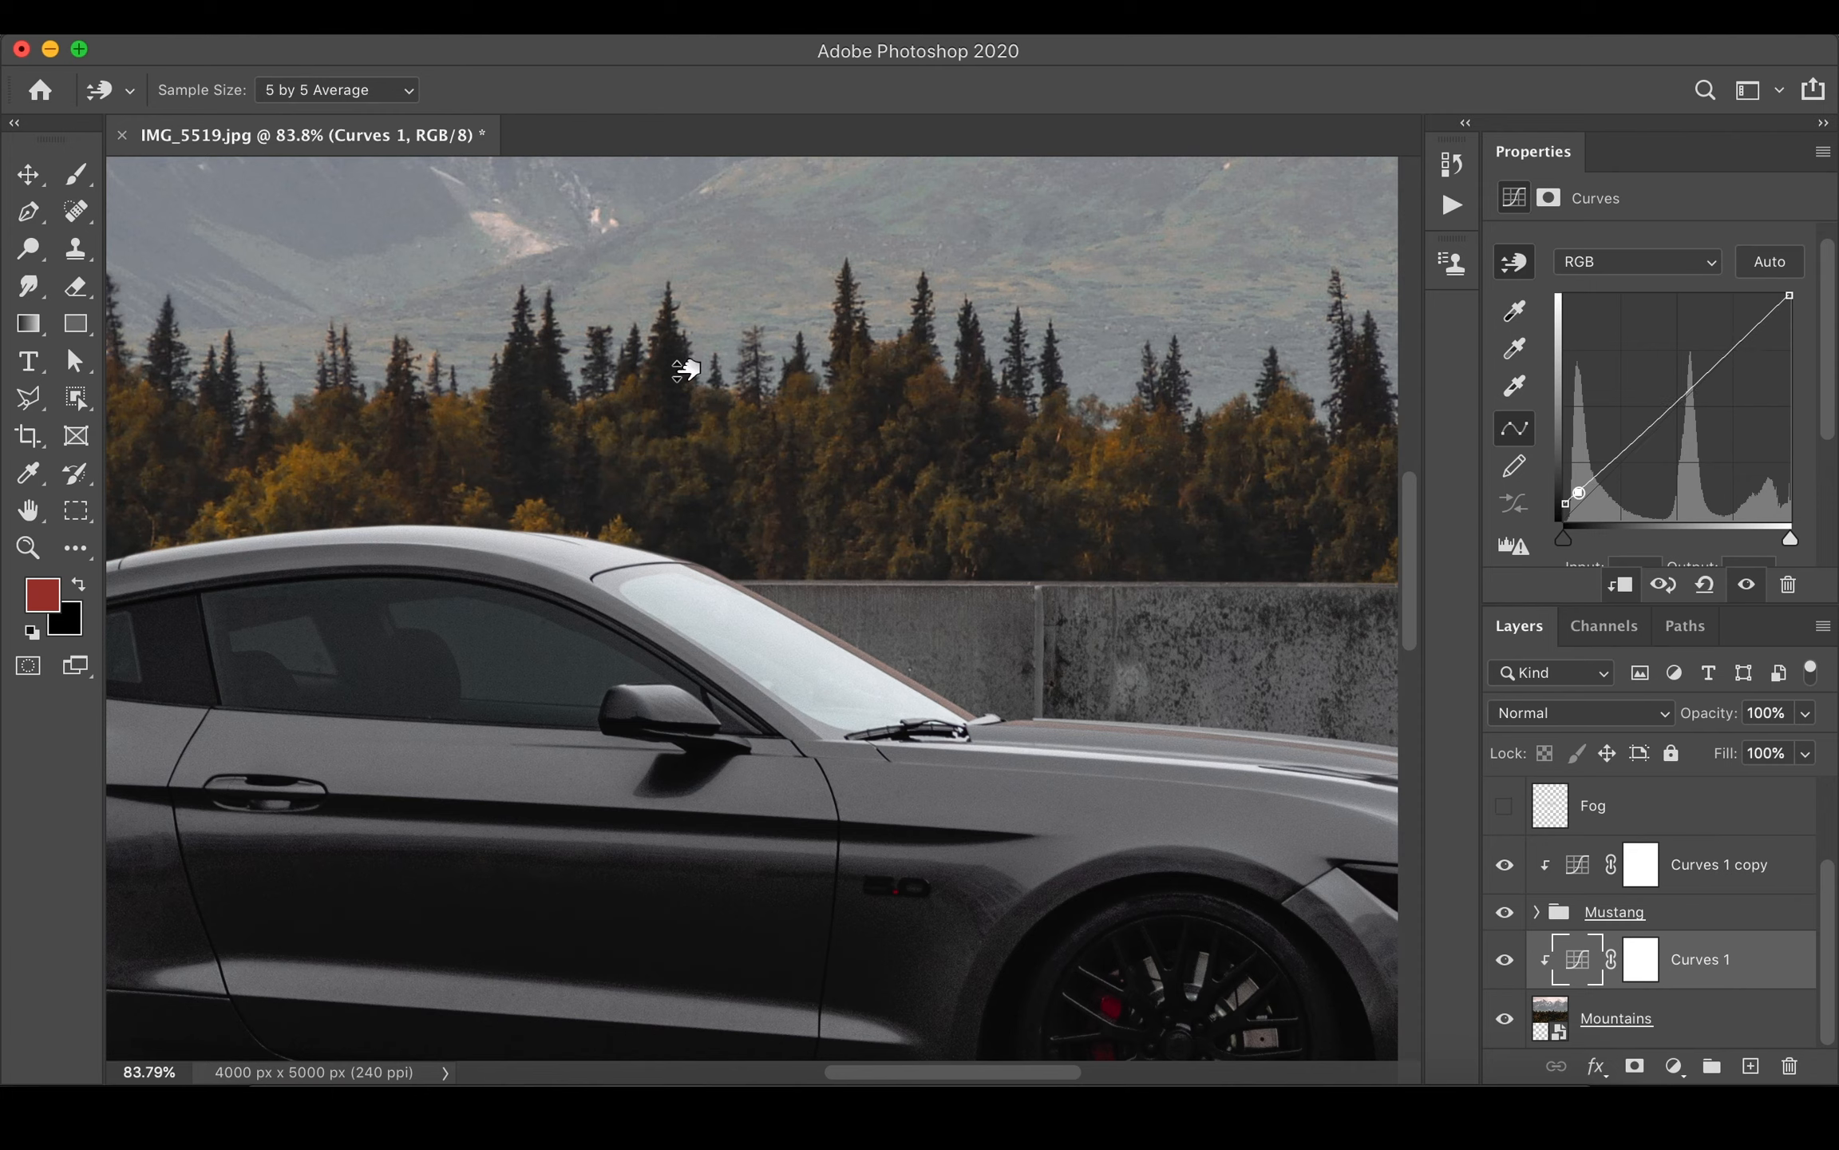
drag(685, 370, 686, 373)
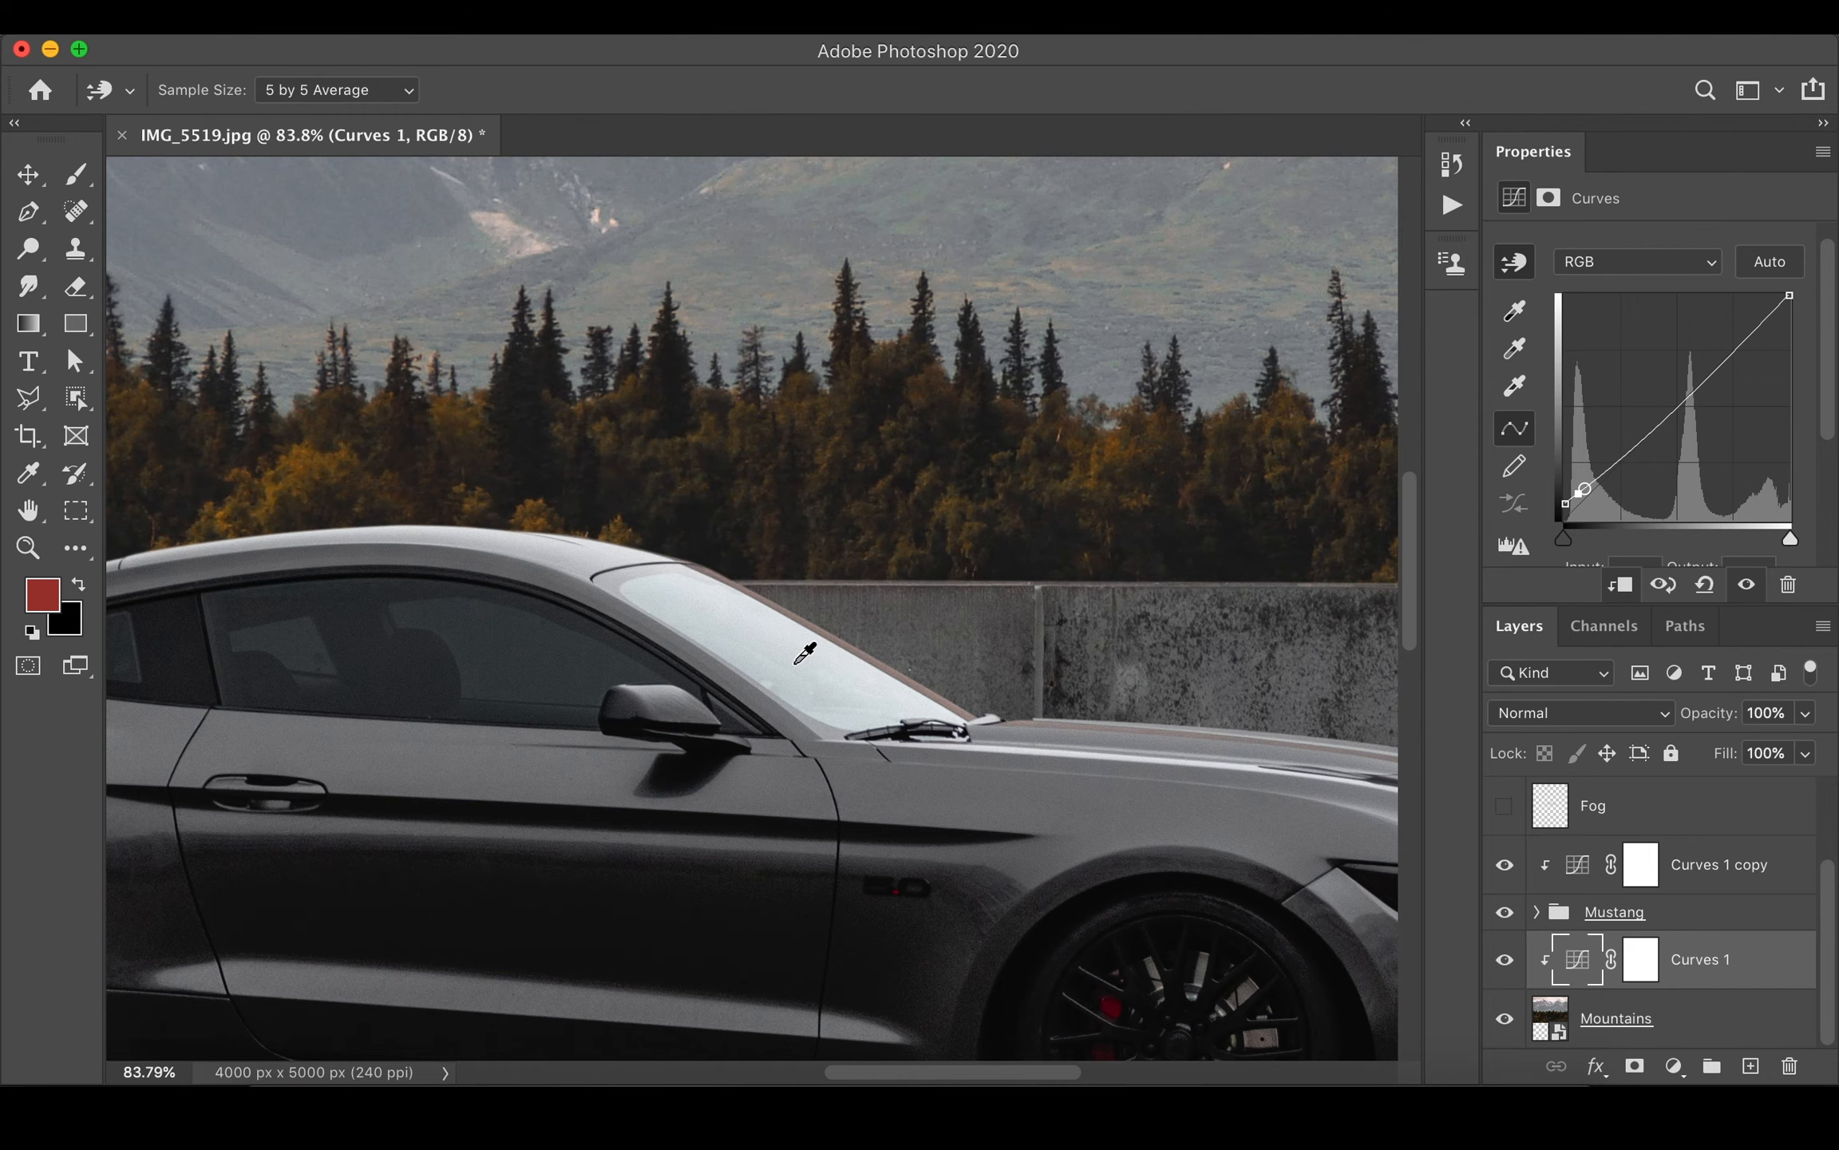
- Compare the whole composite with the Mountains' Curves adjustment switched off and on
scroll(804, 653, down, 5)
click(1505, 962)
click(1506, 962)
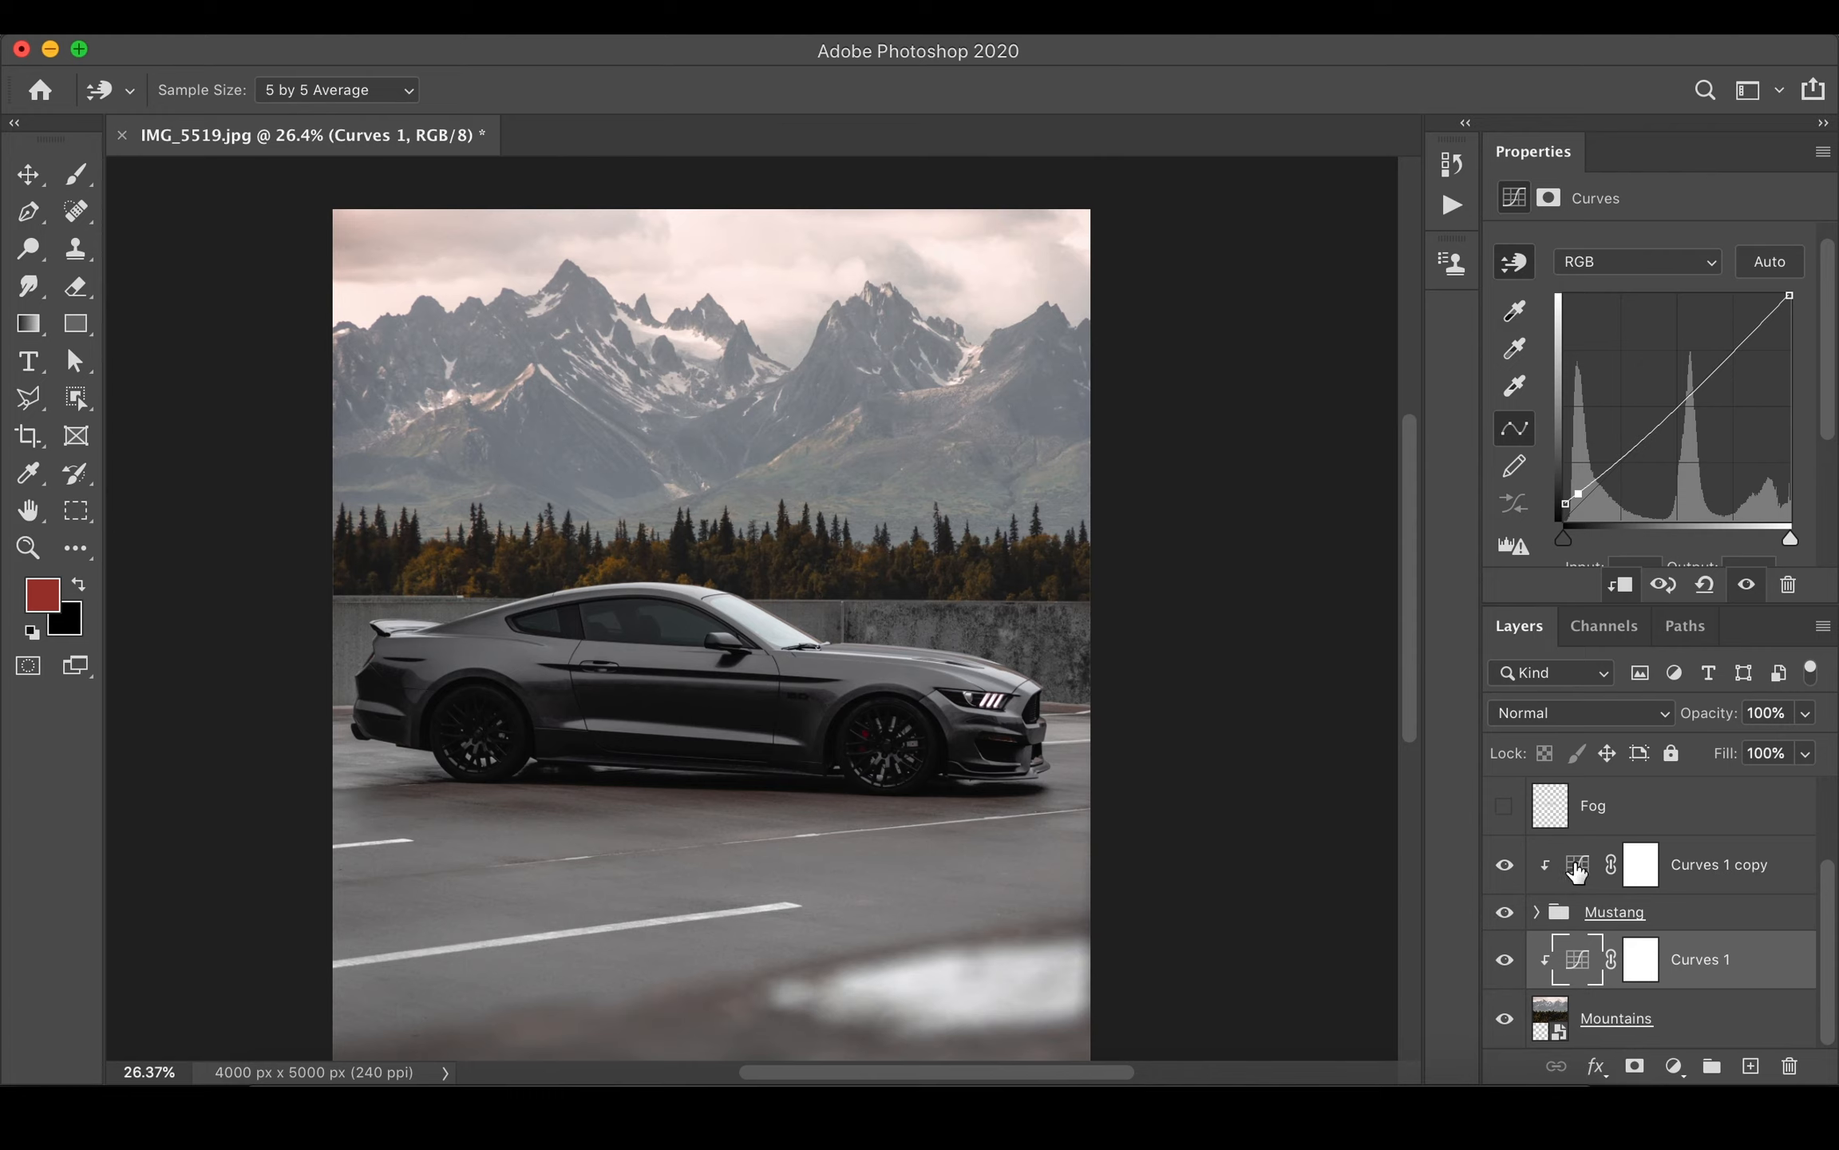
- Using the grayscale Hue/Saturation view as a check, lower the white point of the Mustang's Curves adjustment to dim its highlights
click(1577, 872)
key(v)
key(d)
click(1577, 872)
scroll(1538, 835, up, 3)
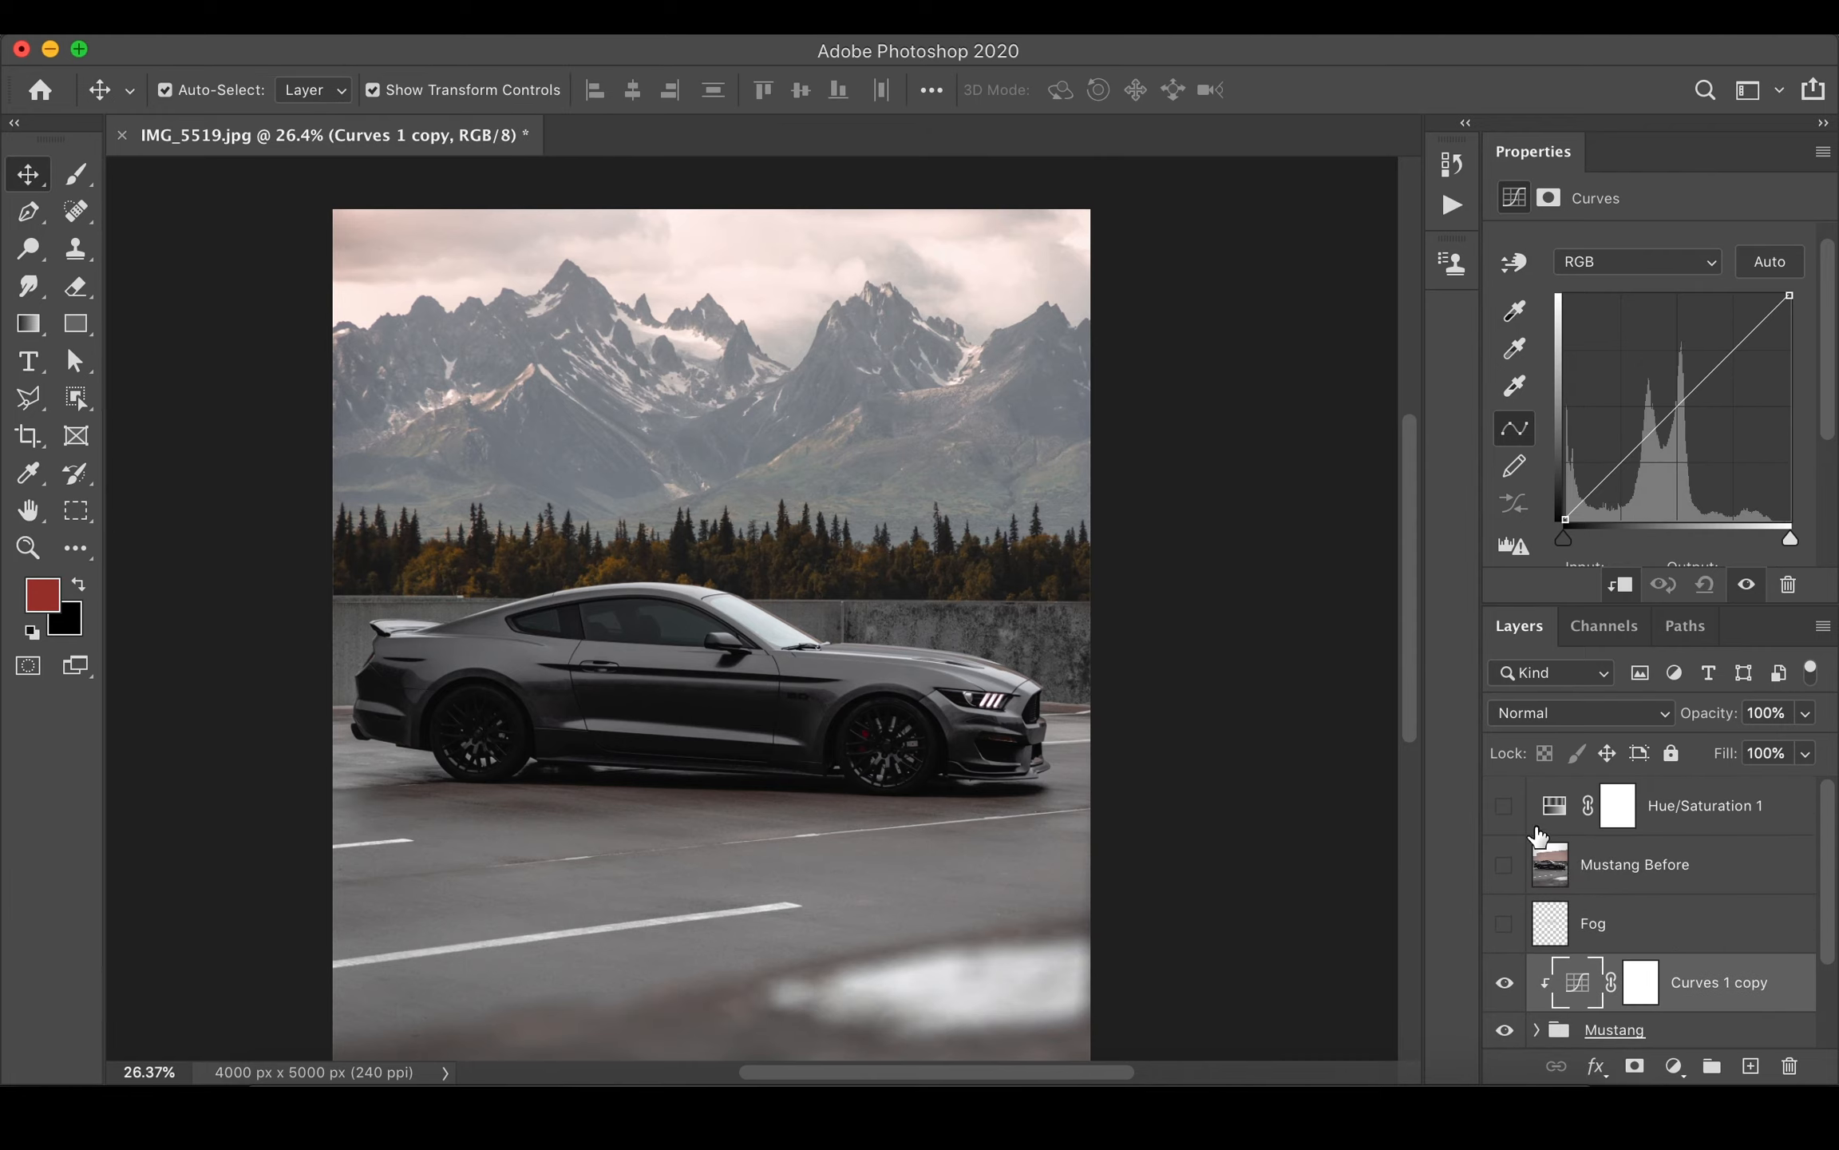
click(1501, 810)
scroll(1585, 844, down, 2)
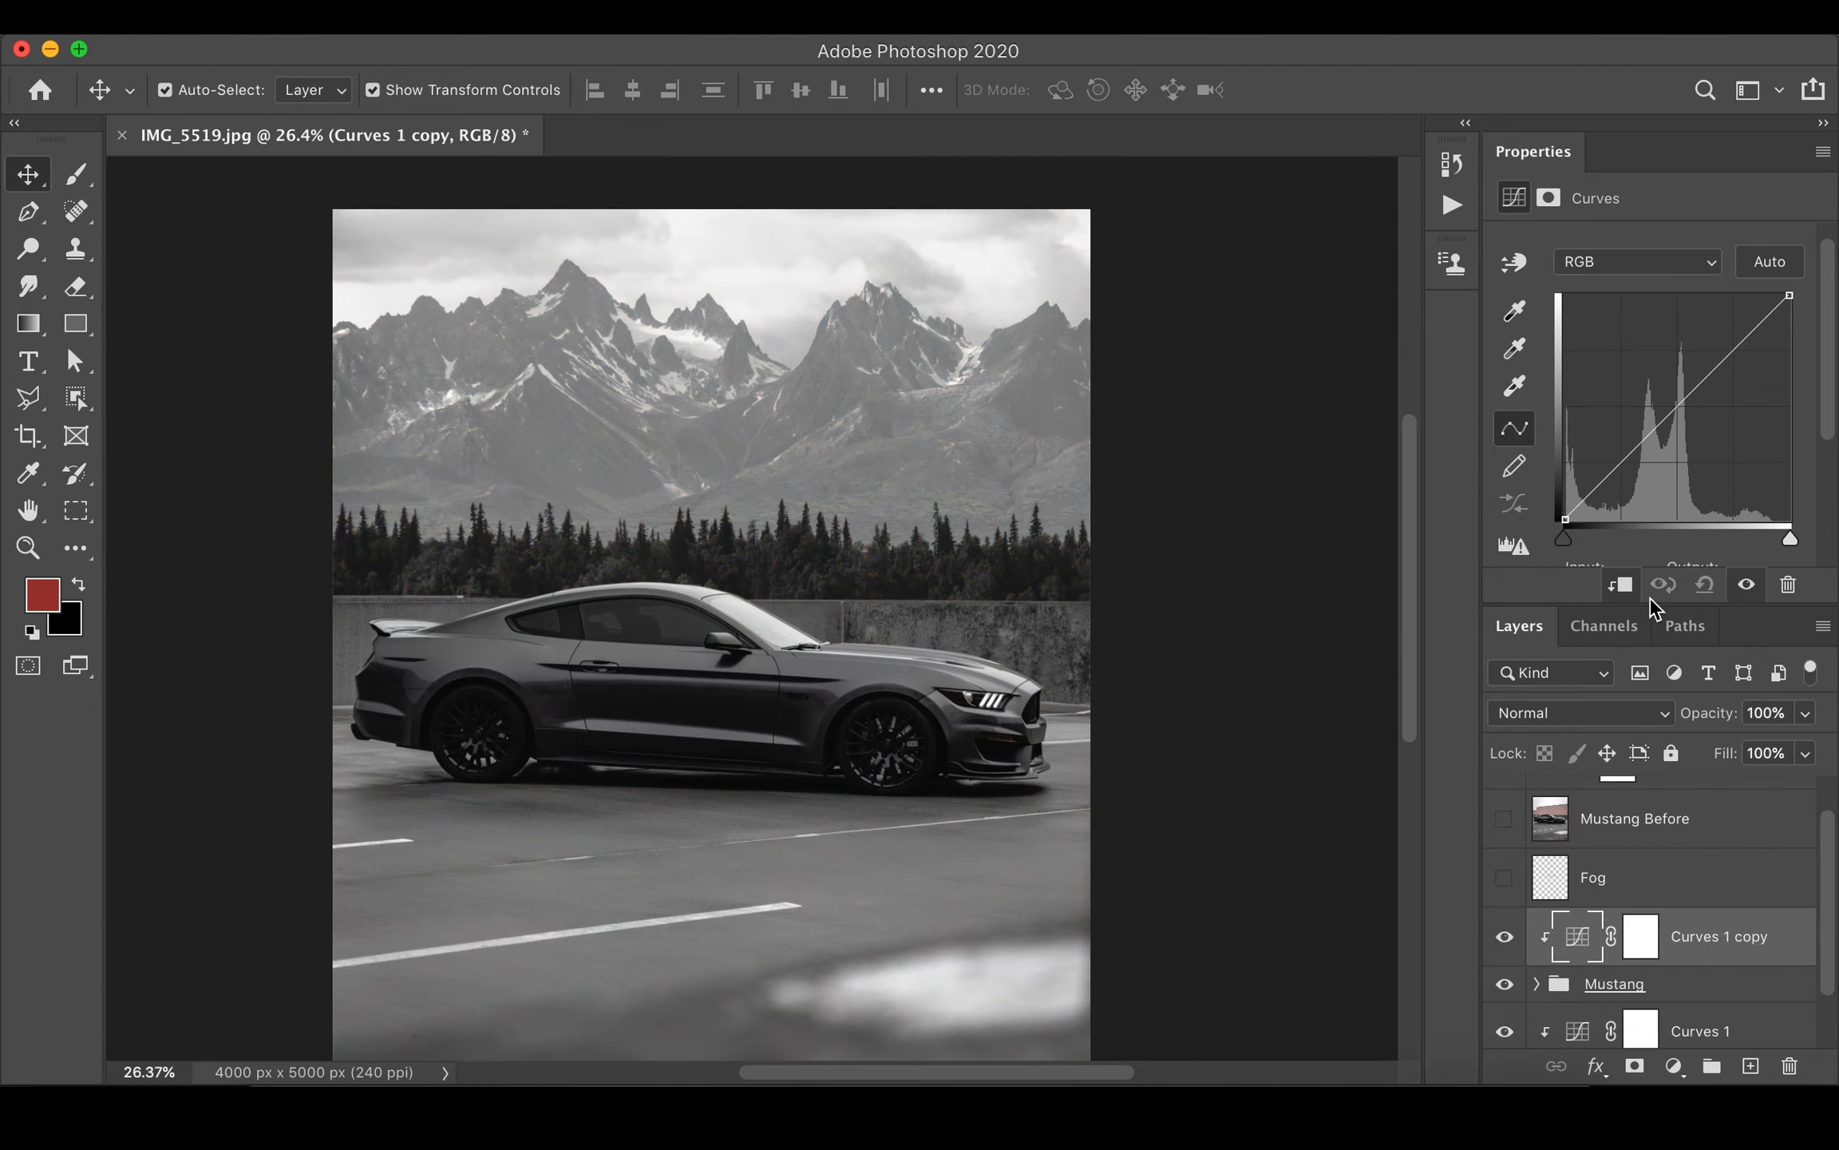
drag(1789, 294, 1790, 307)
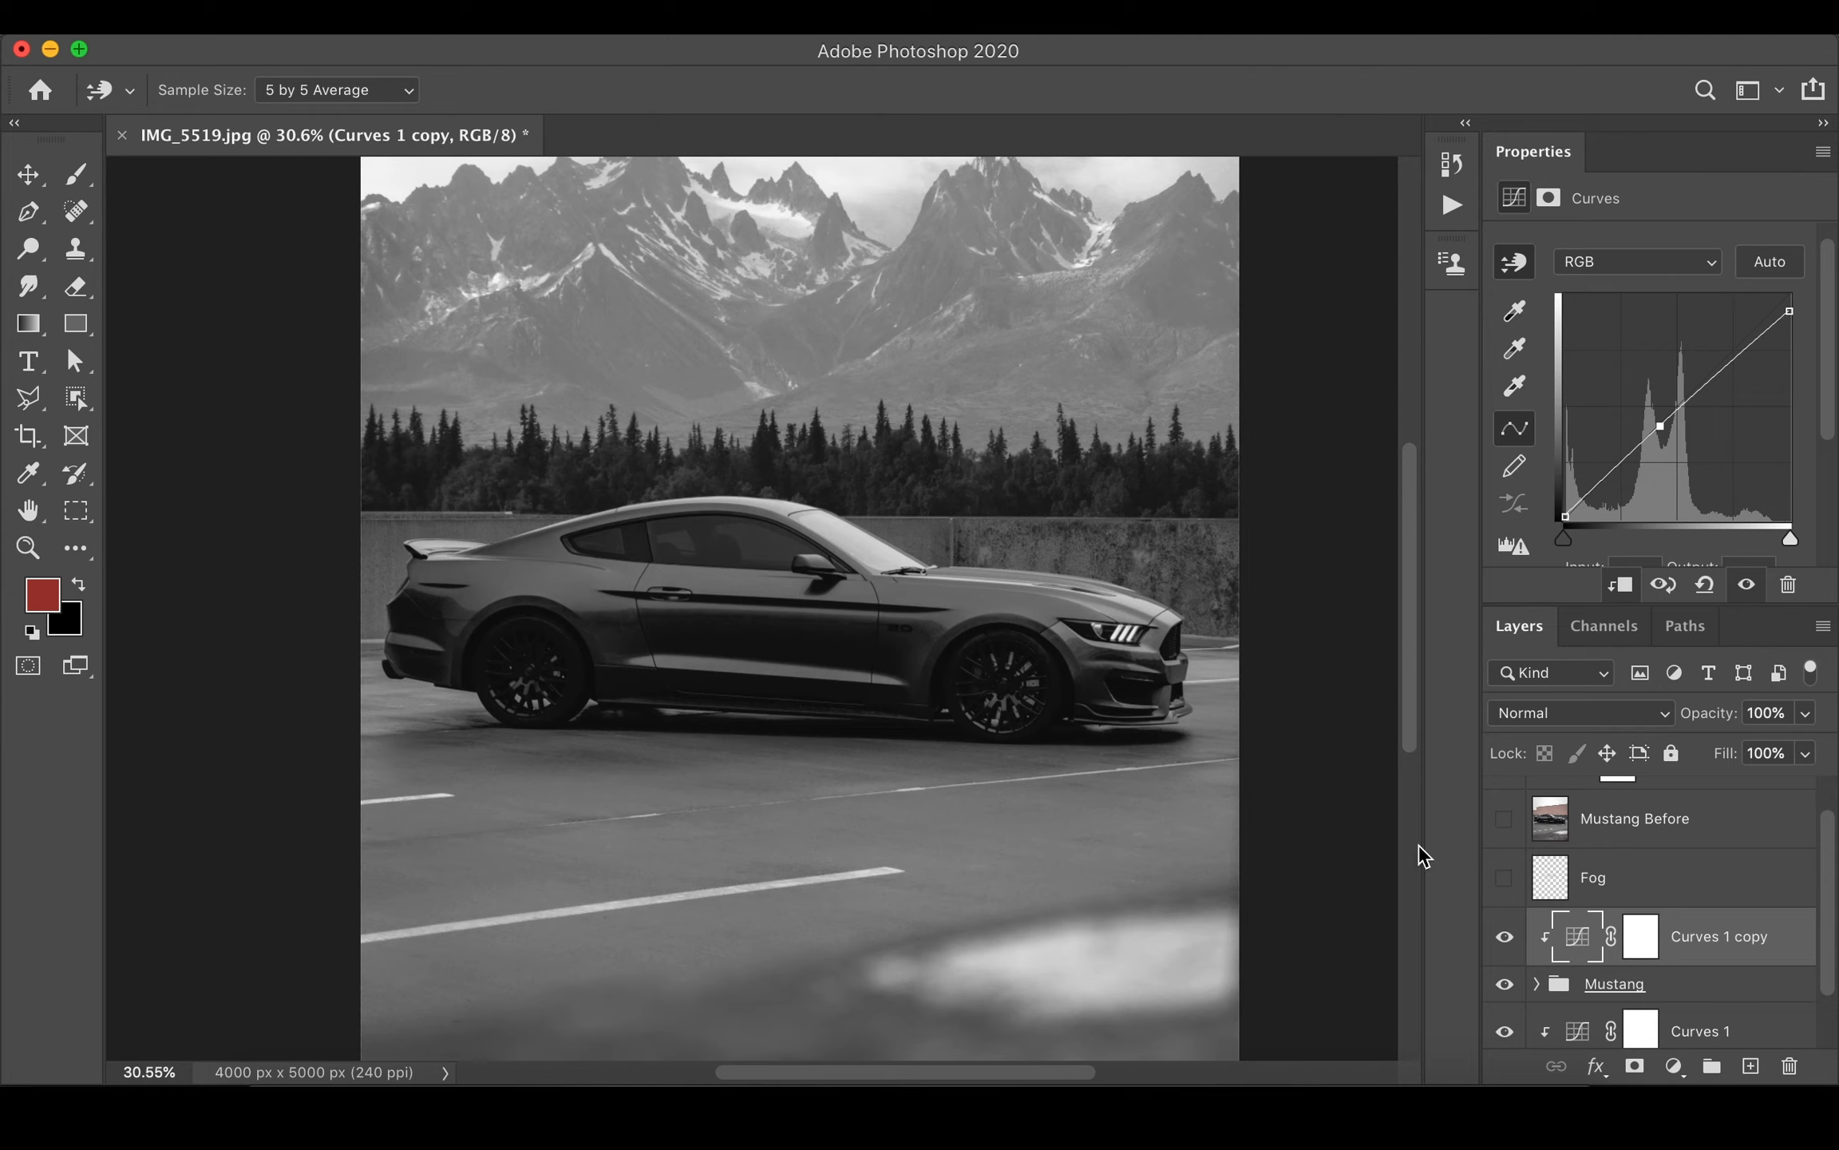
click(1504, 936)
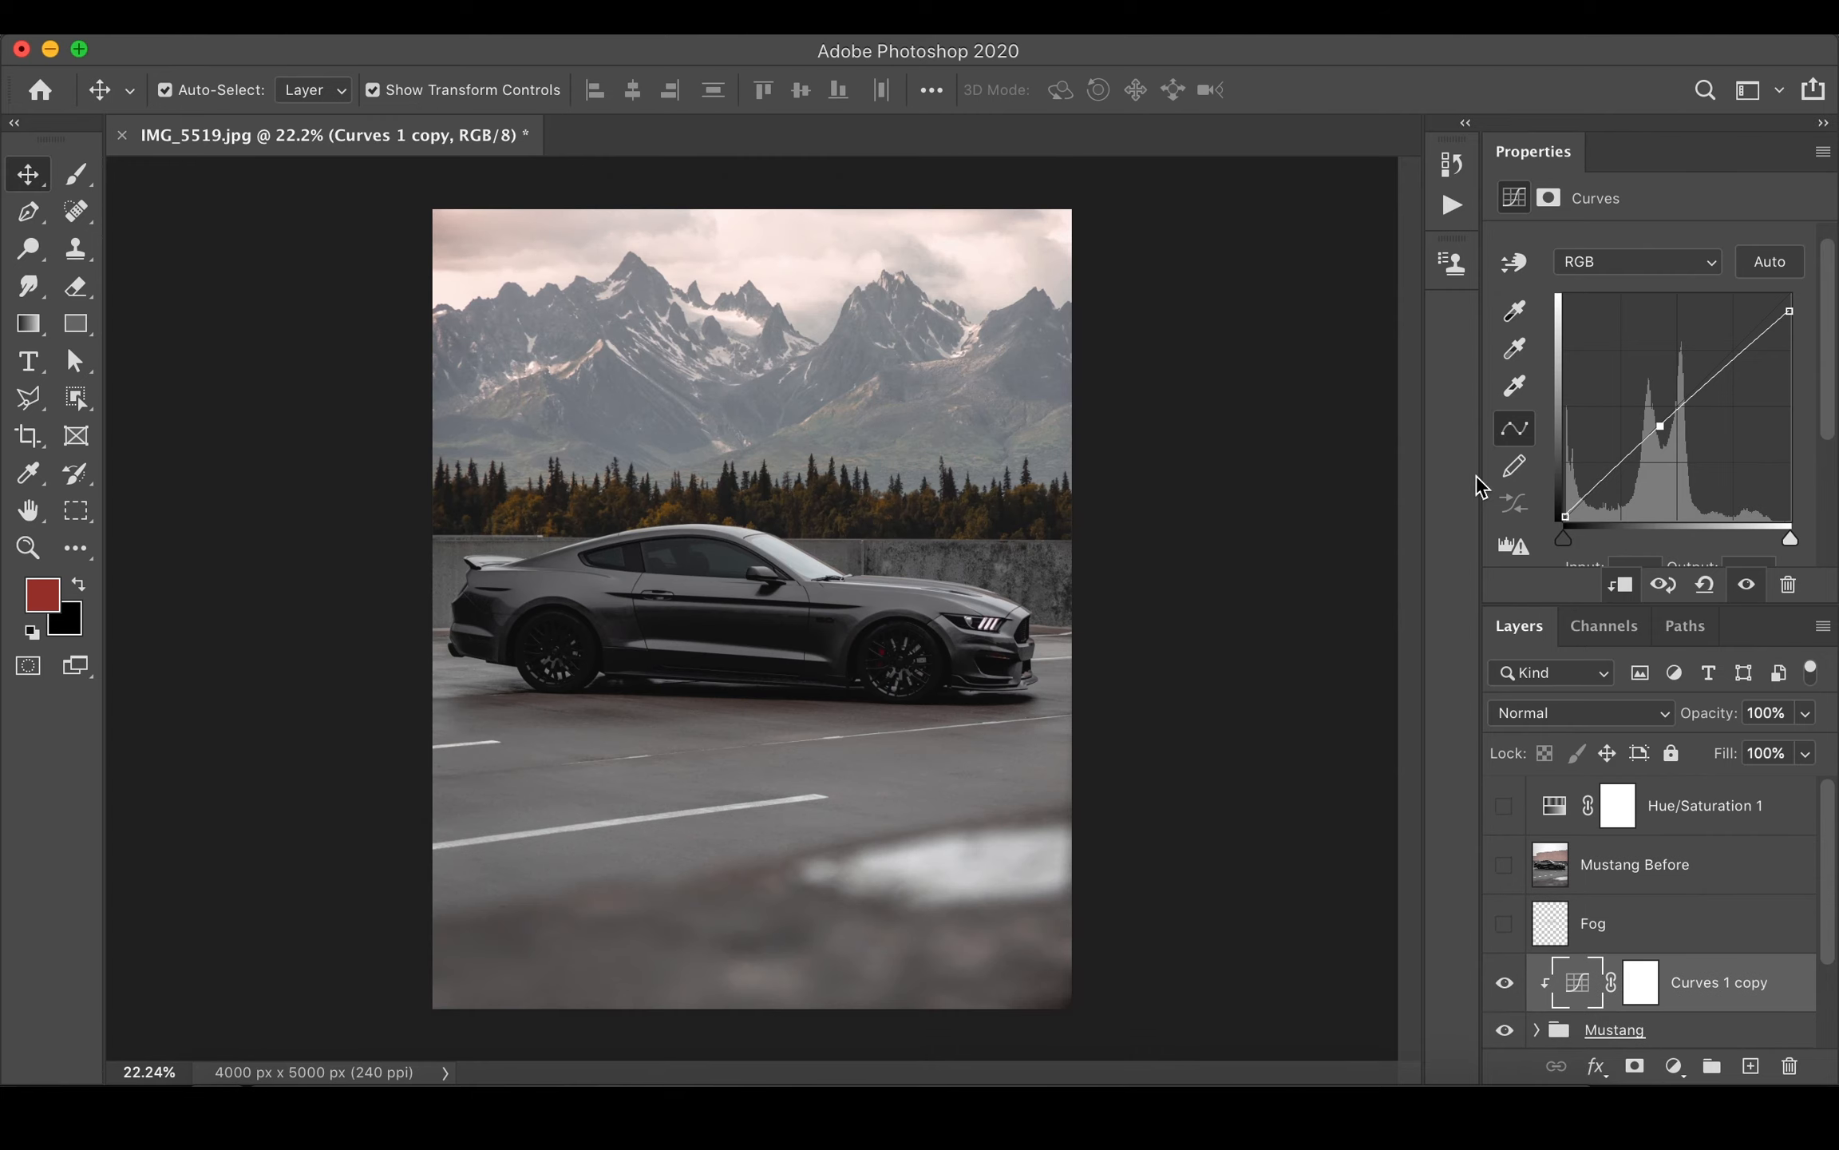
- Add a Vibrance adjustment above the Curves 1 layer and clip it to the Mountains layer
scroll(1620, 874, down, 3)
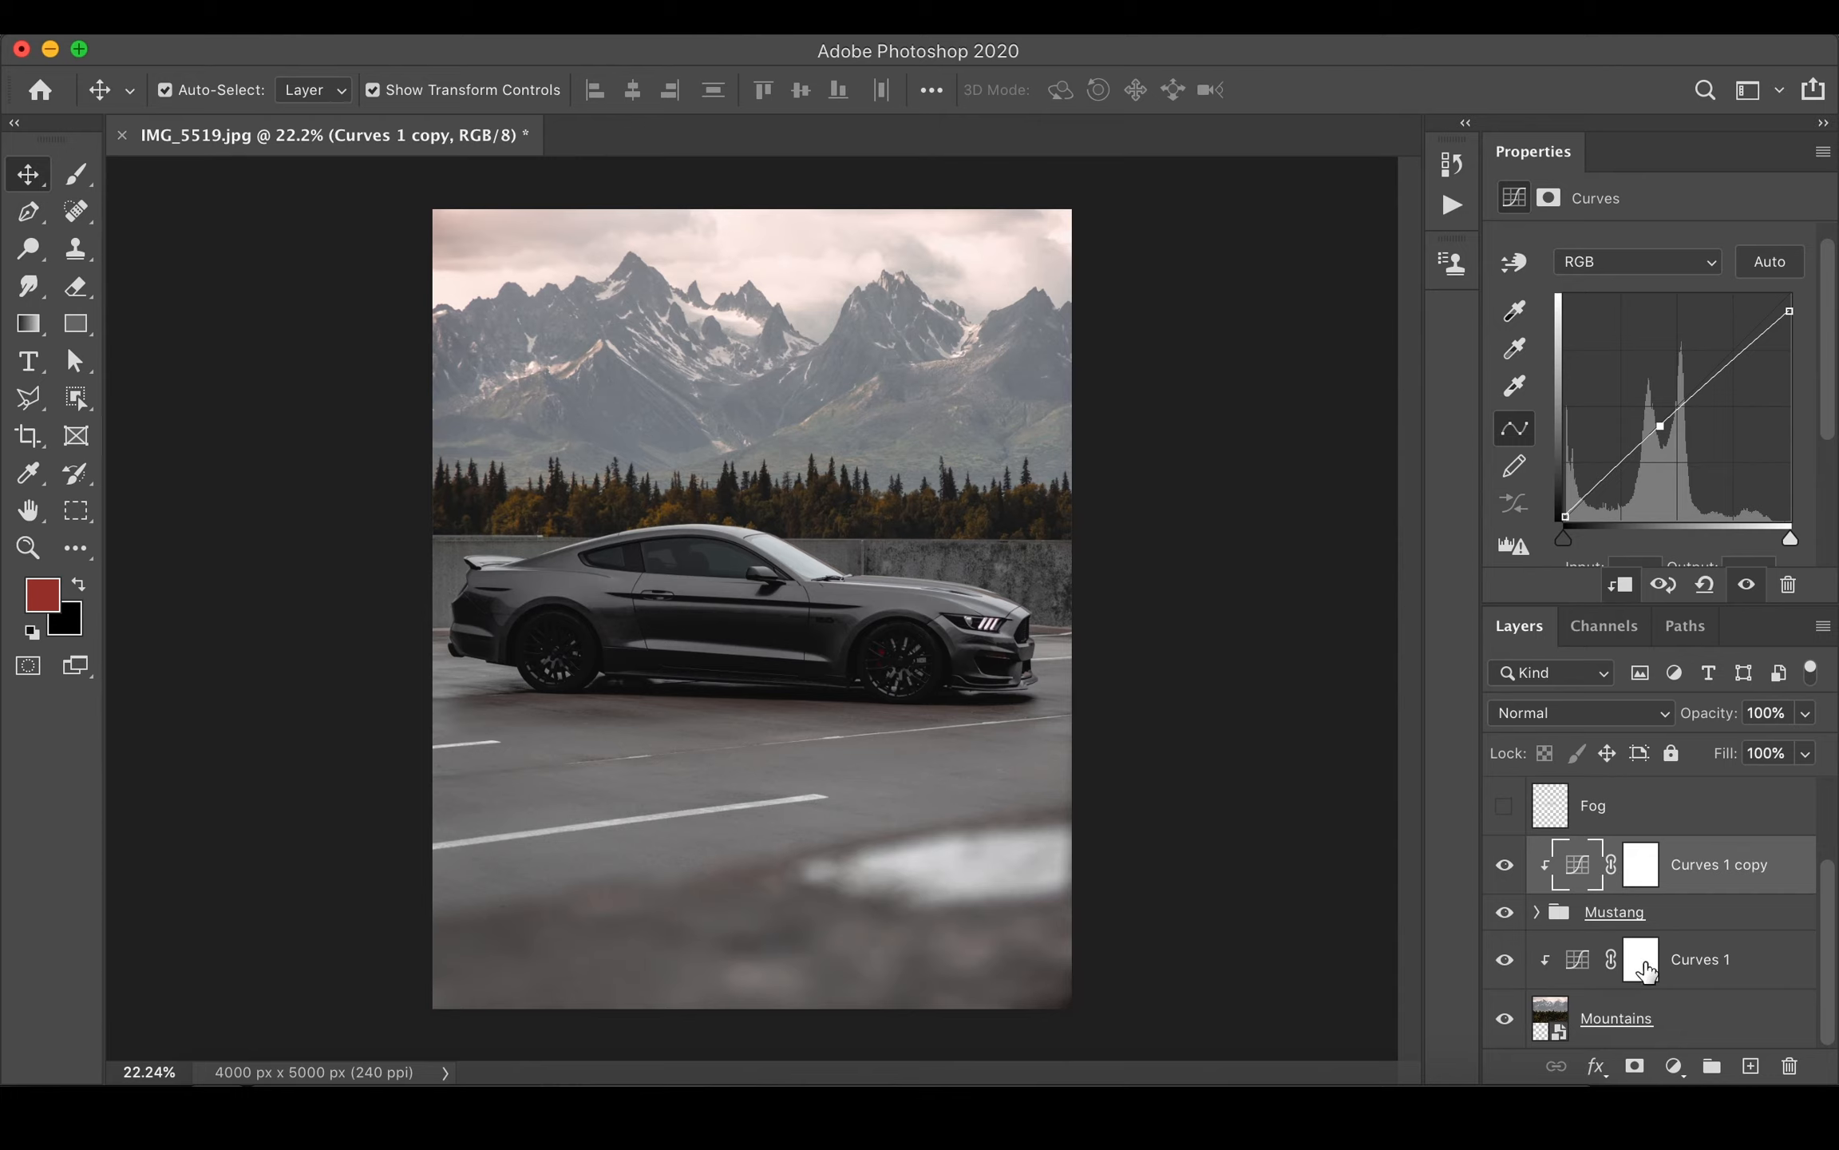
click(1640, 970)
click(1670, 1059)
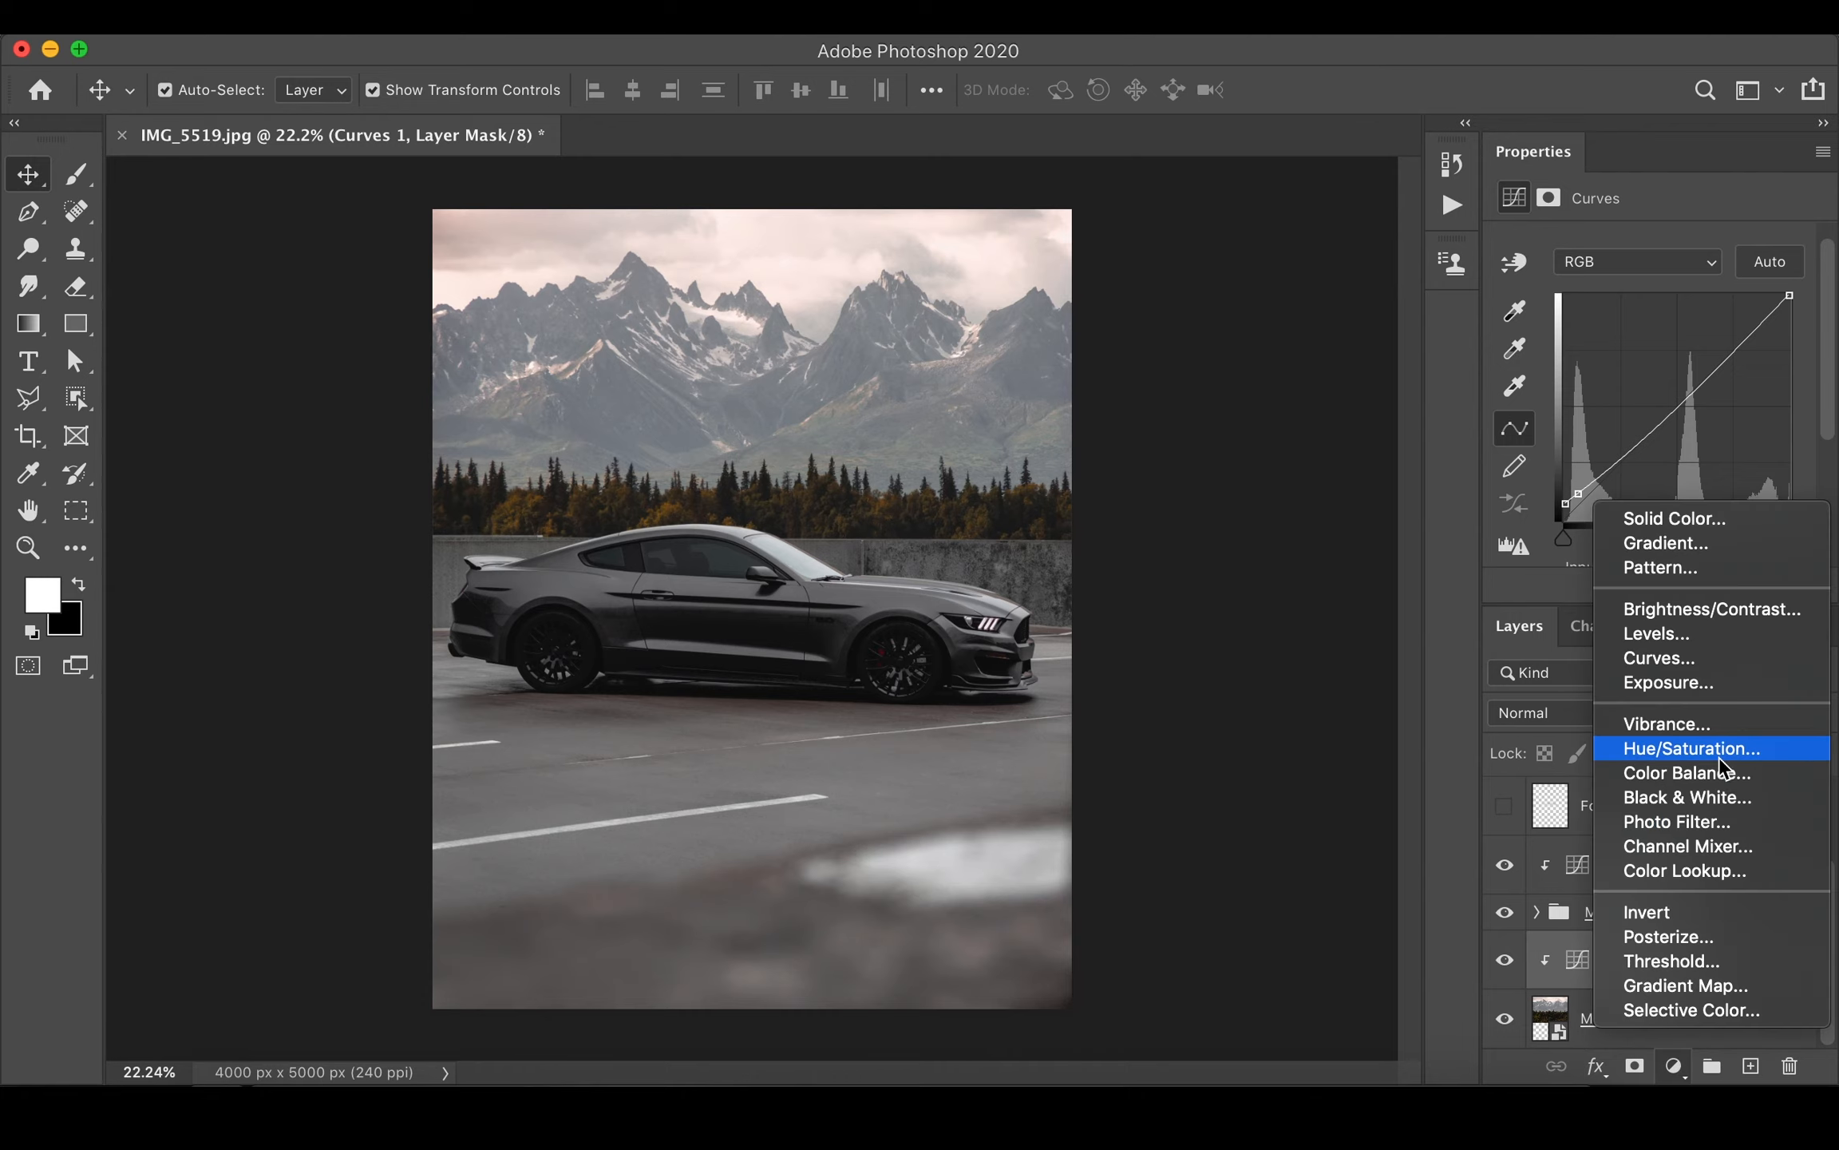
click(1711, 744)
key(super+z)
click(1674, 1067)
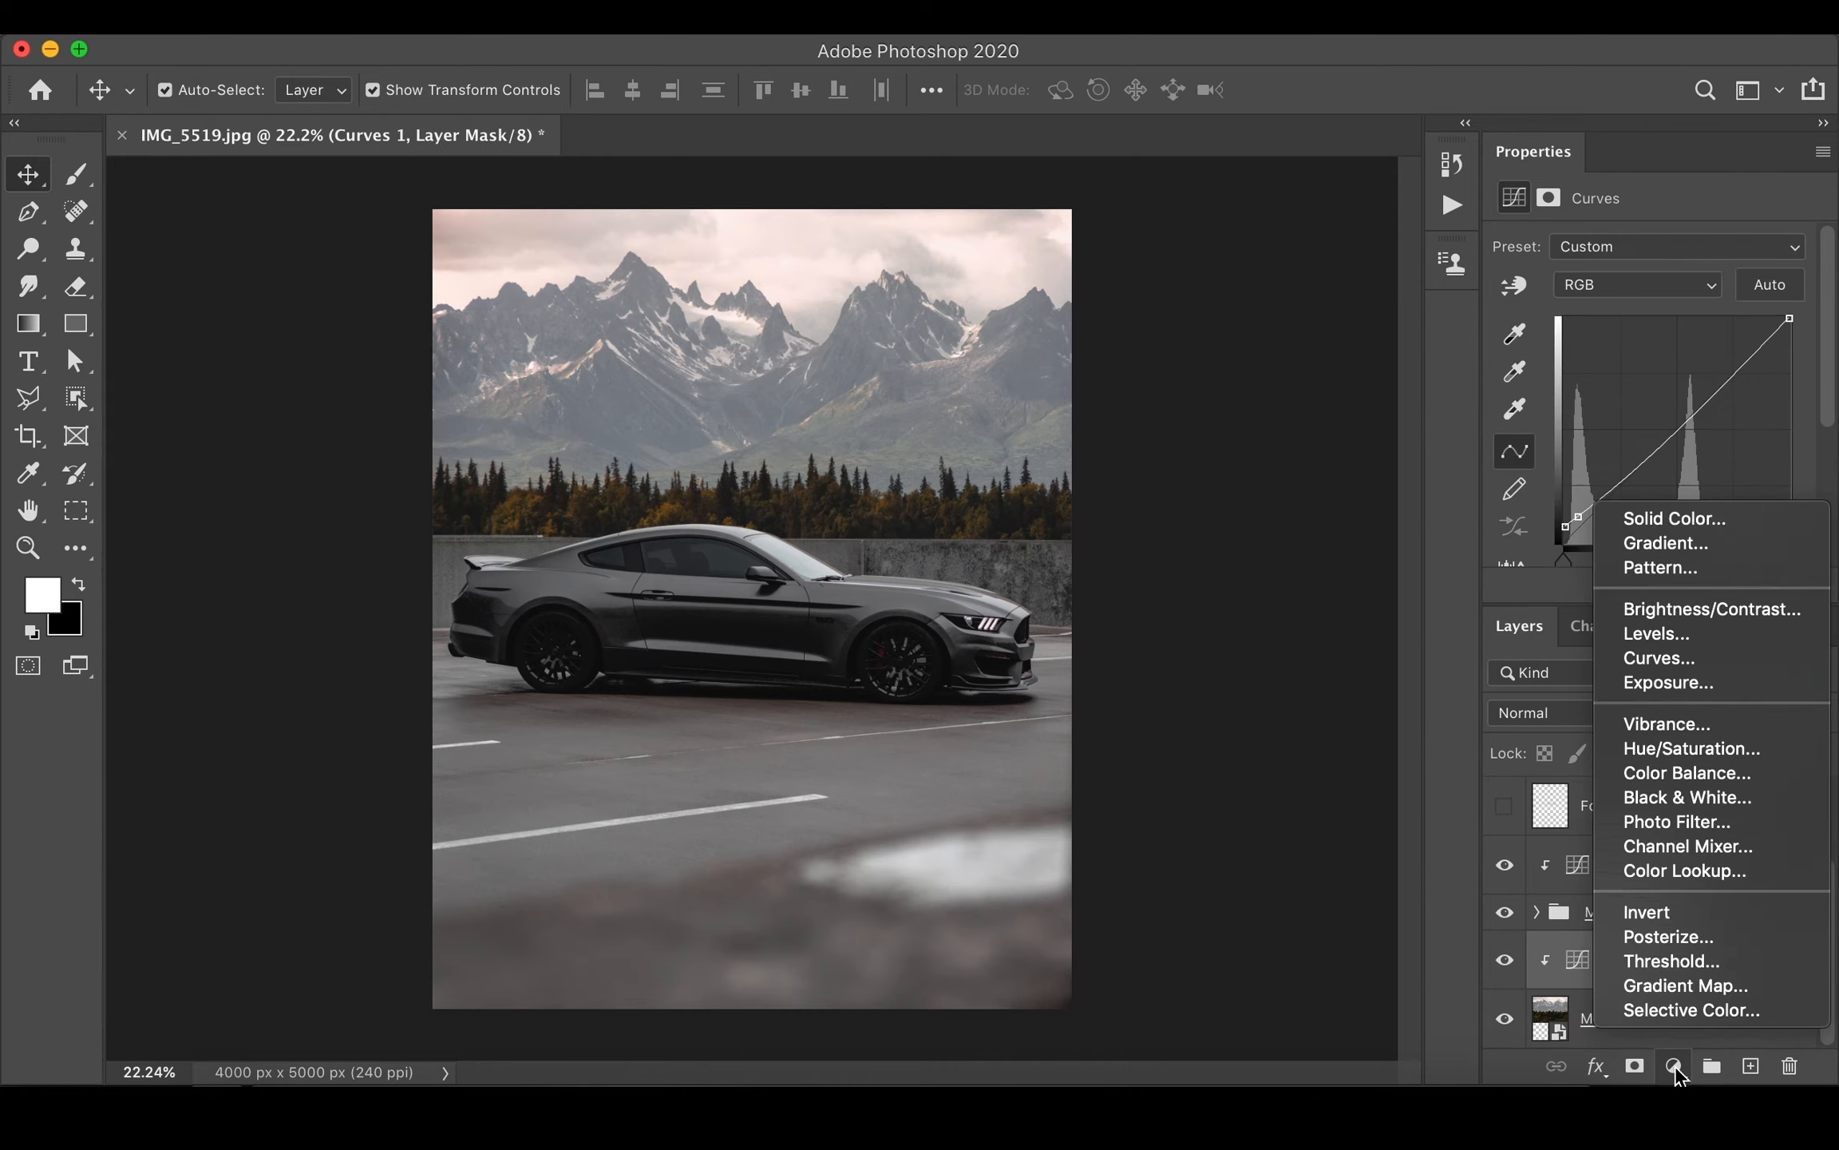
click(1661, 729)
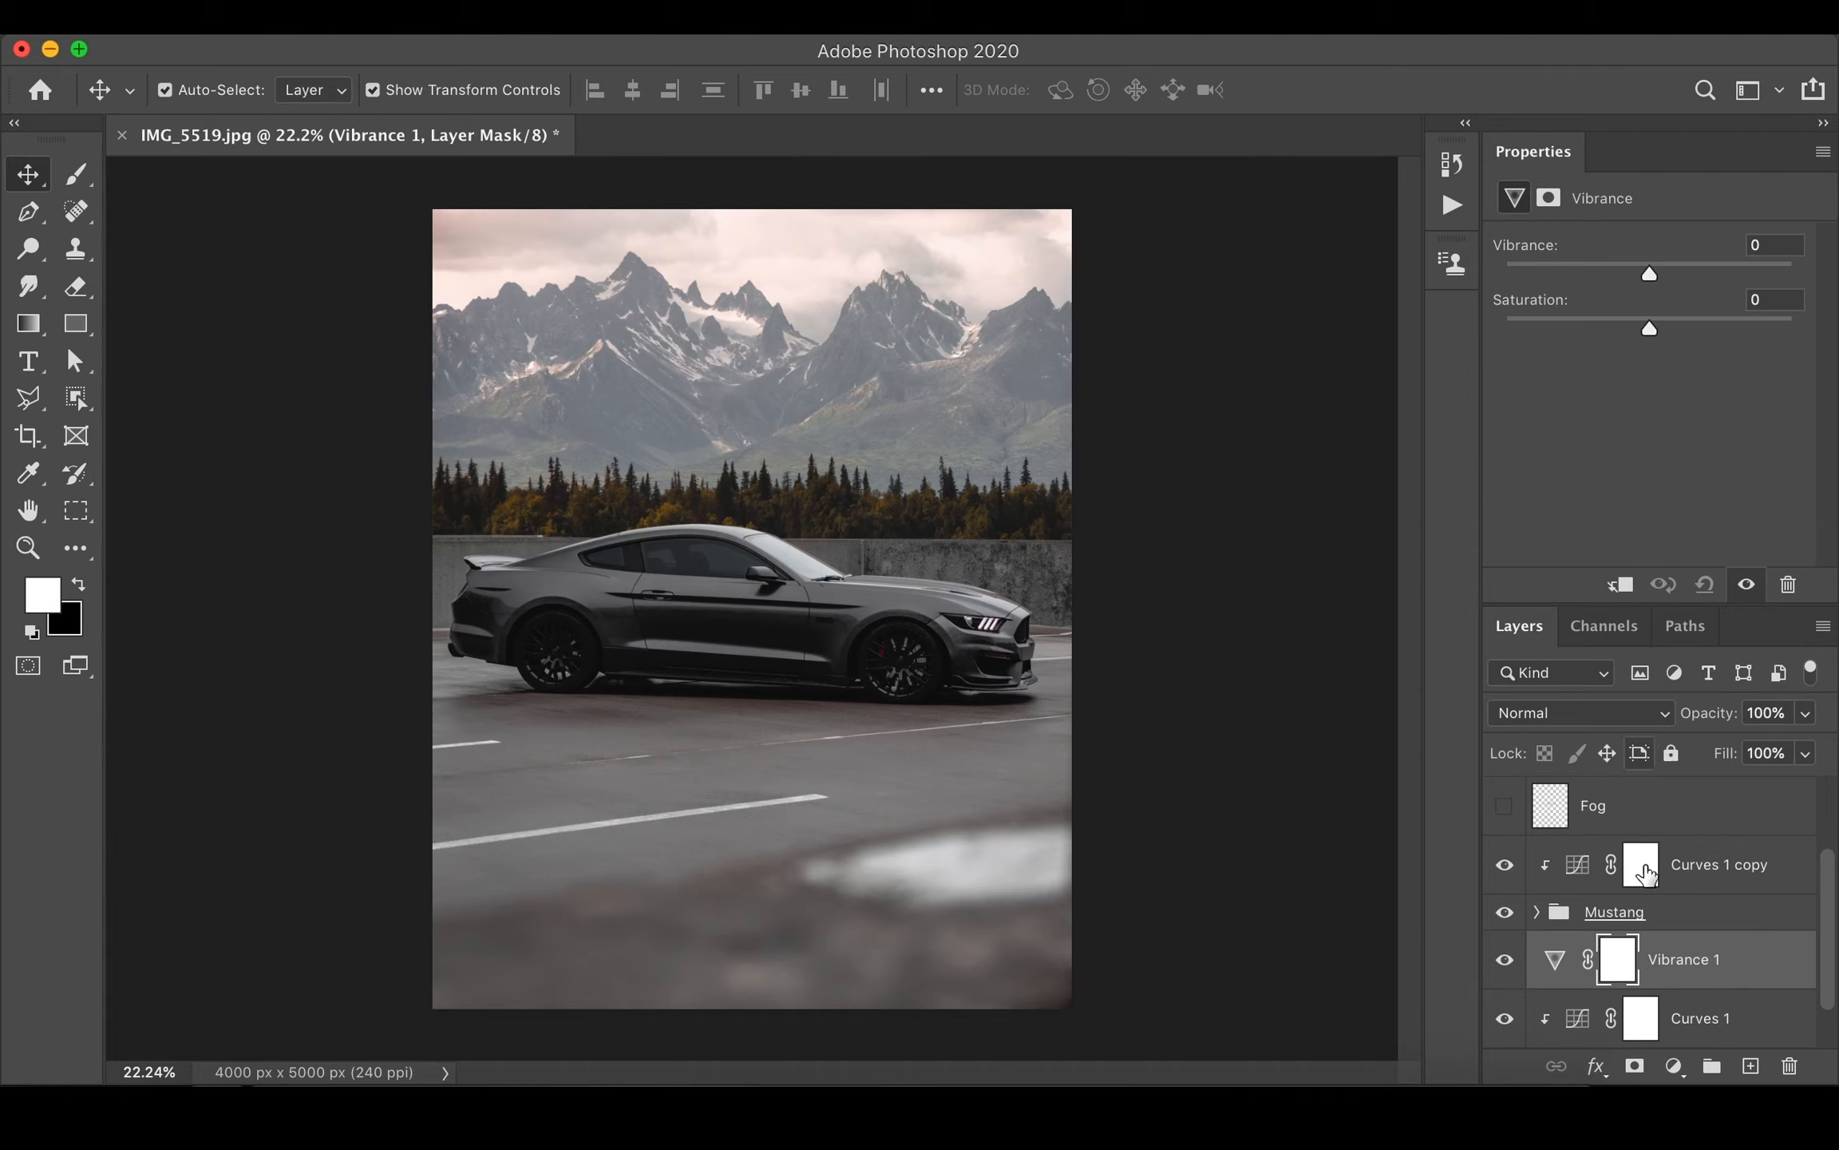
alt+click(1566, 983)
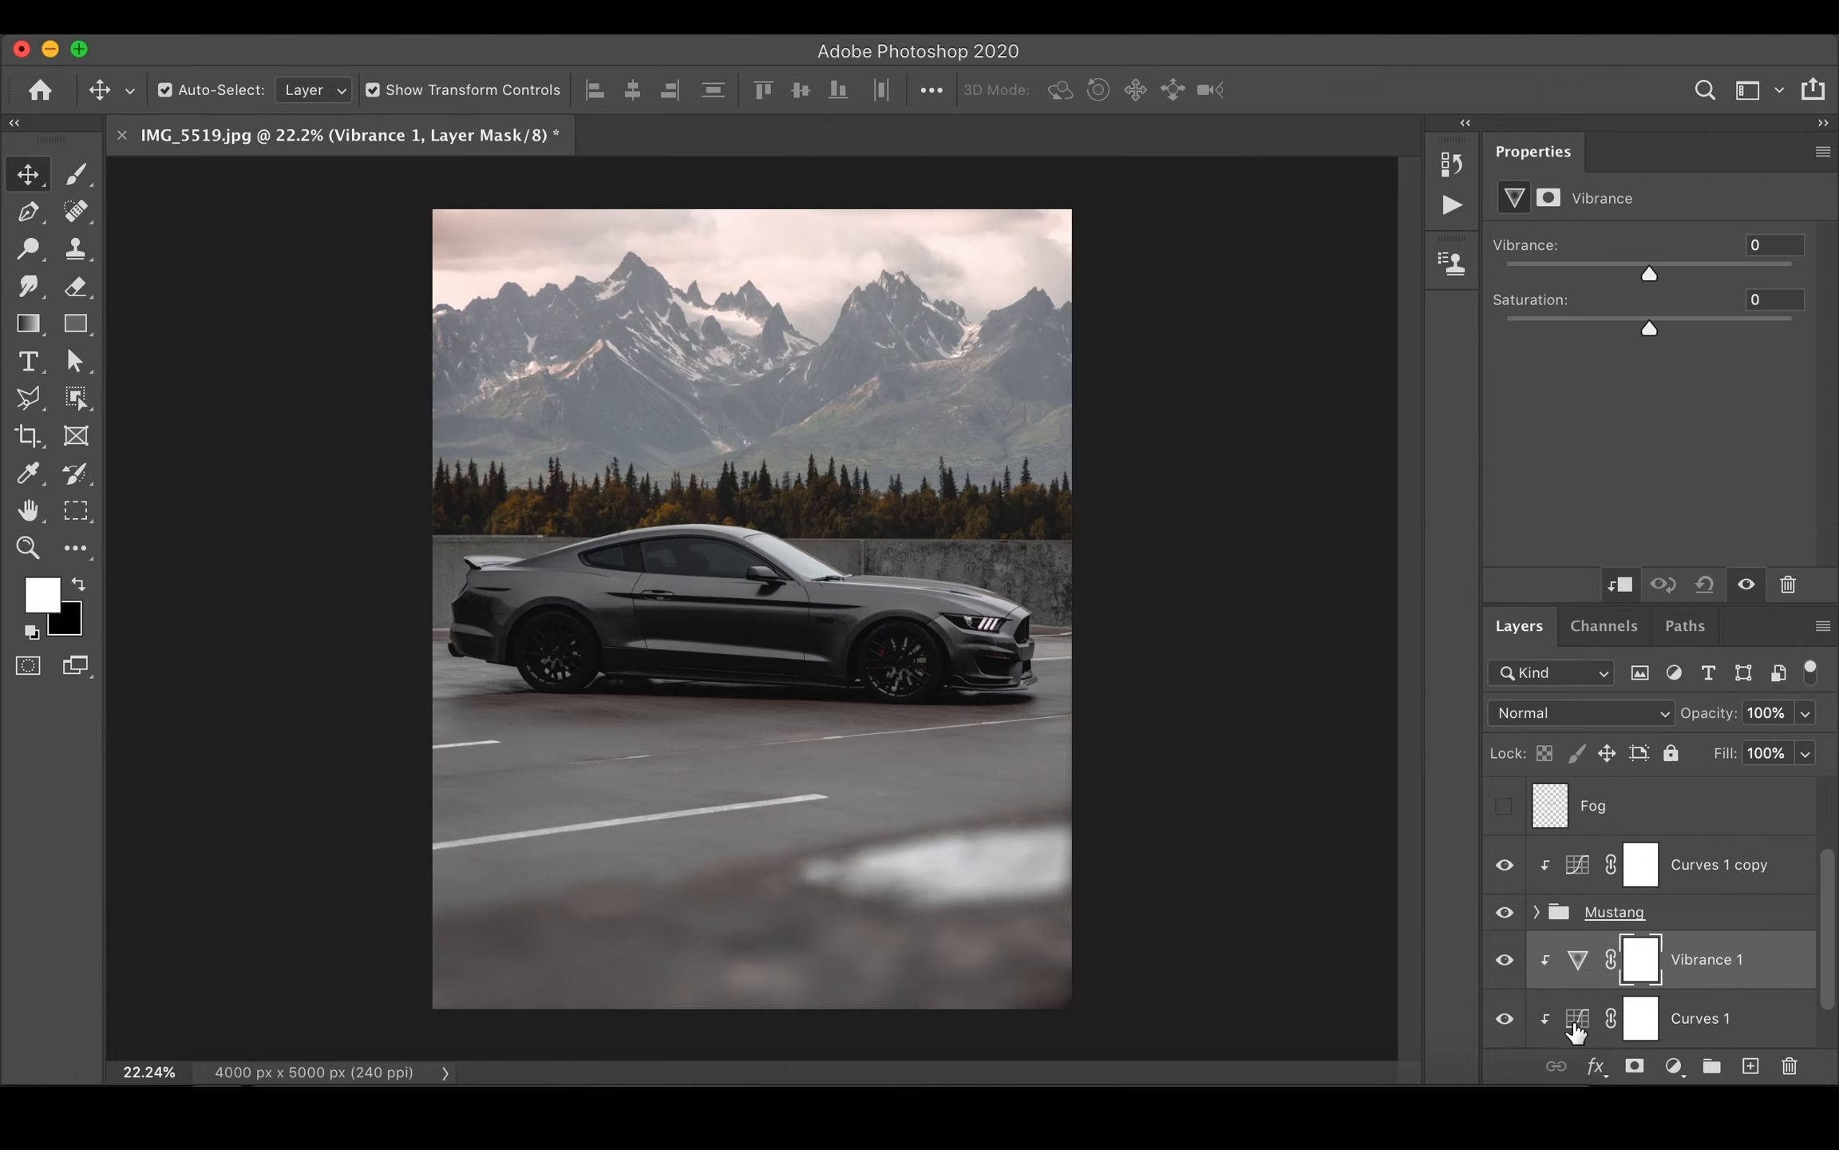
scroll(1573, 1026, down, 1)
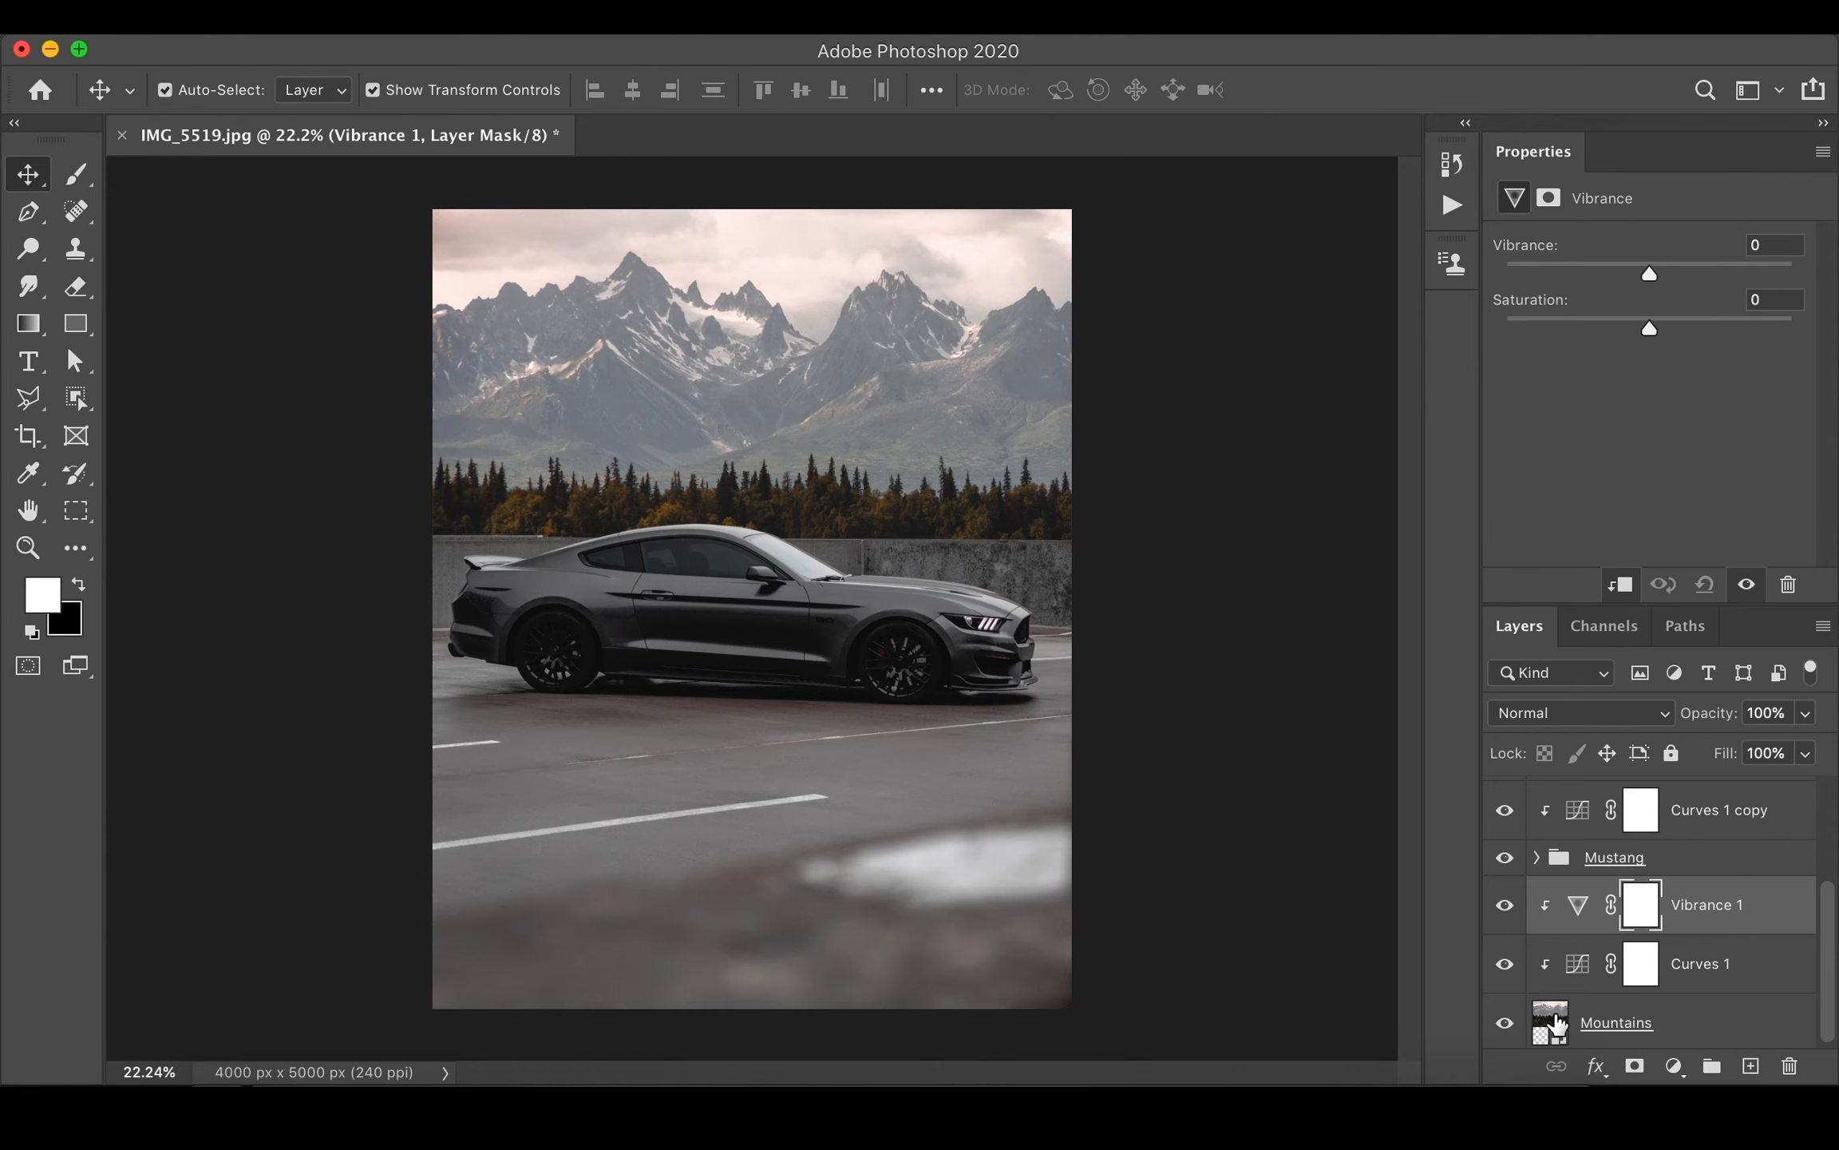
- Set the Mountains' Vibrance to -27 and compare the image with the adjustment off and on
scroll(1633, 918, up, 3)
drag(1647, 273, 1635, 273)
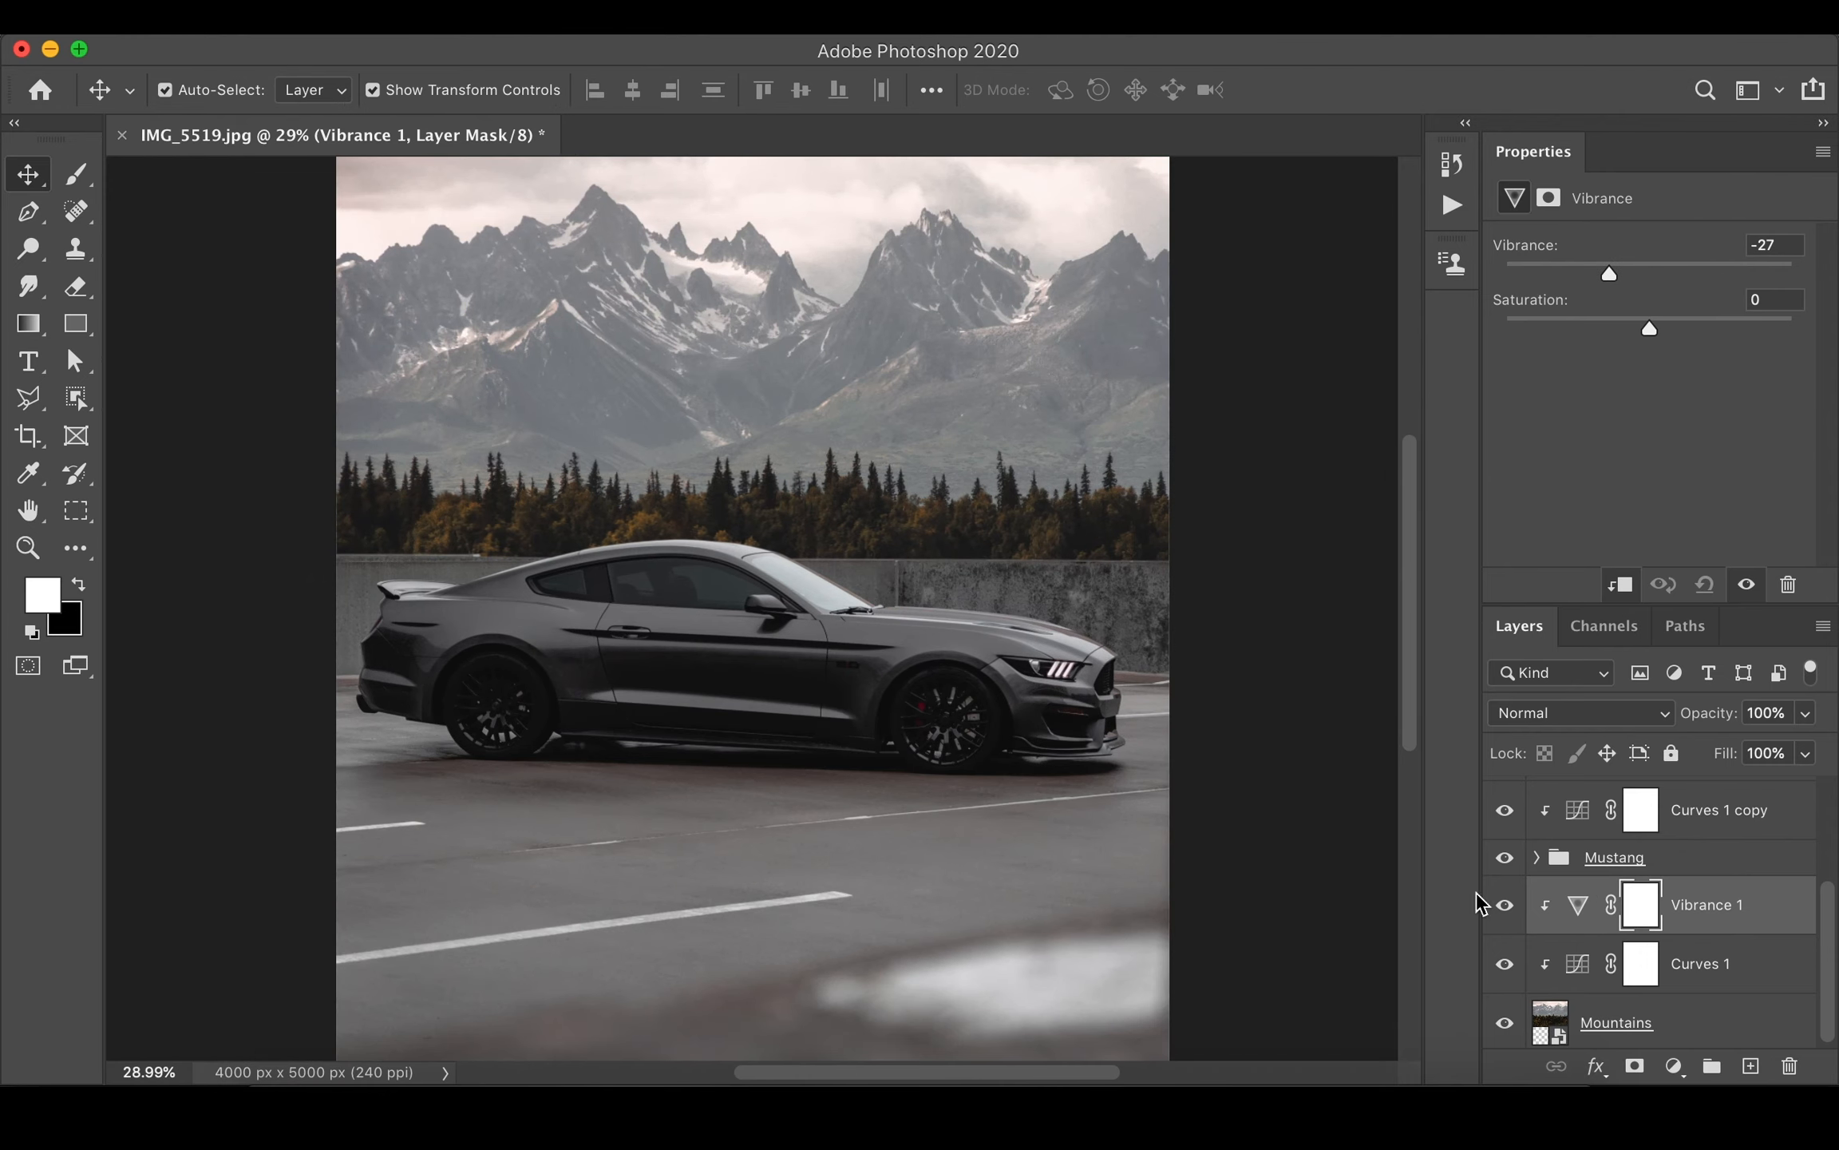
click(1506, 911)
click(1506, 910)
click(1506, 910)
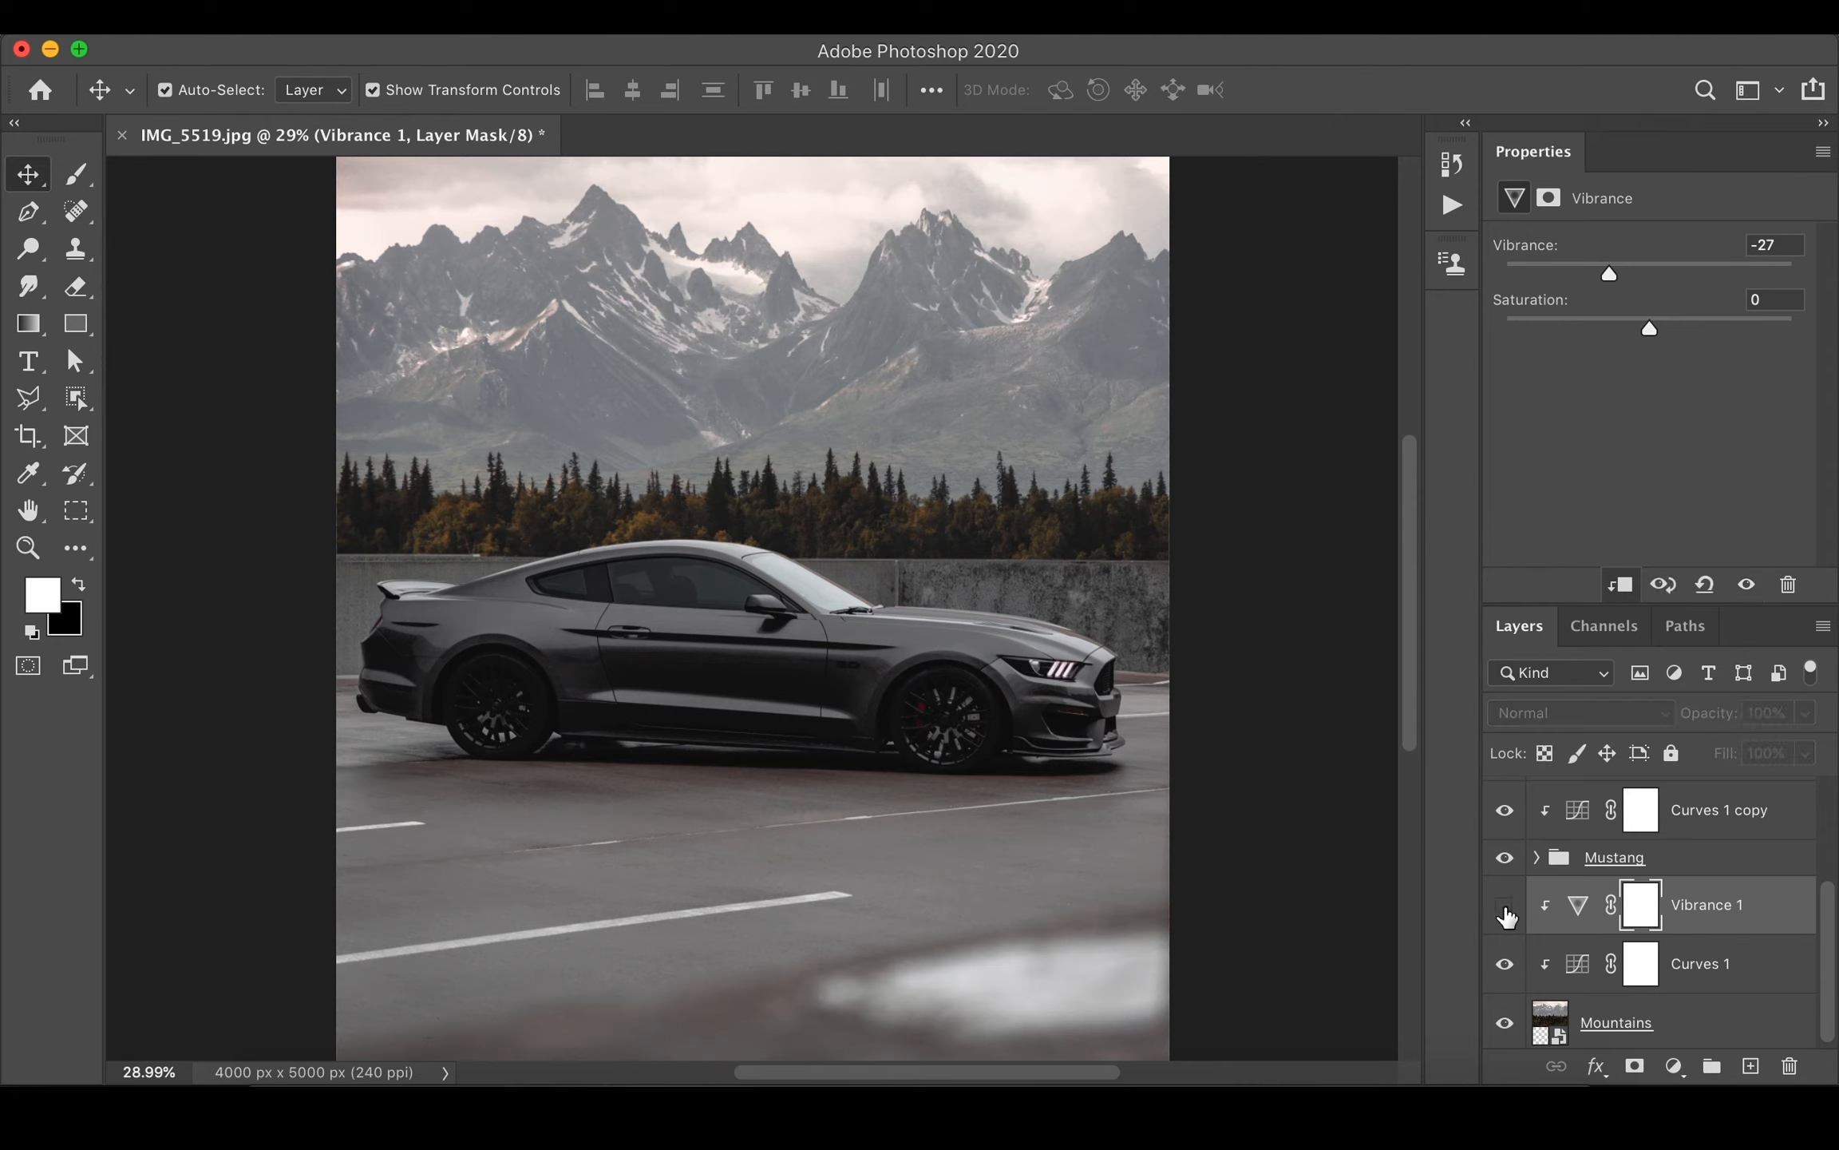
click(1506, 910)
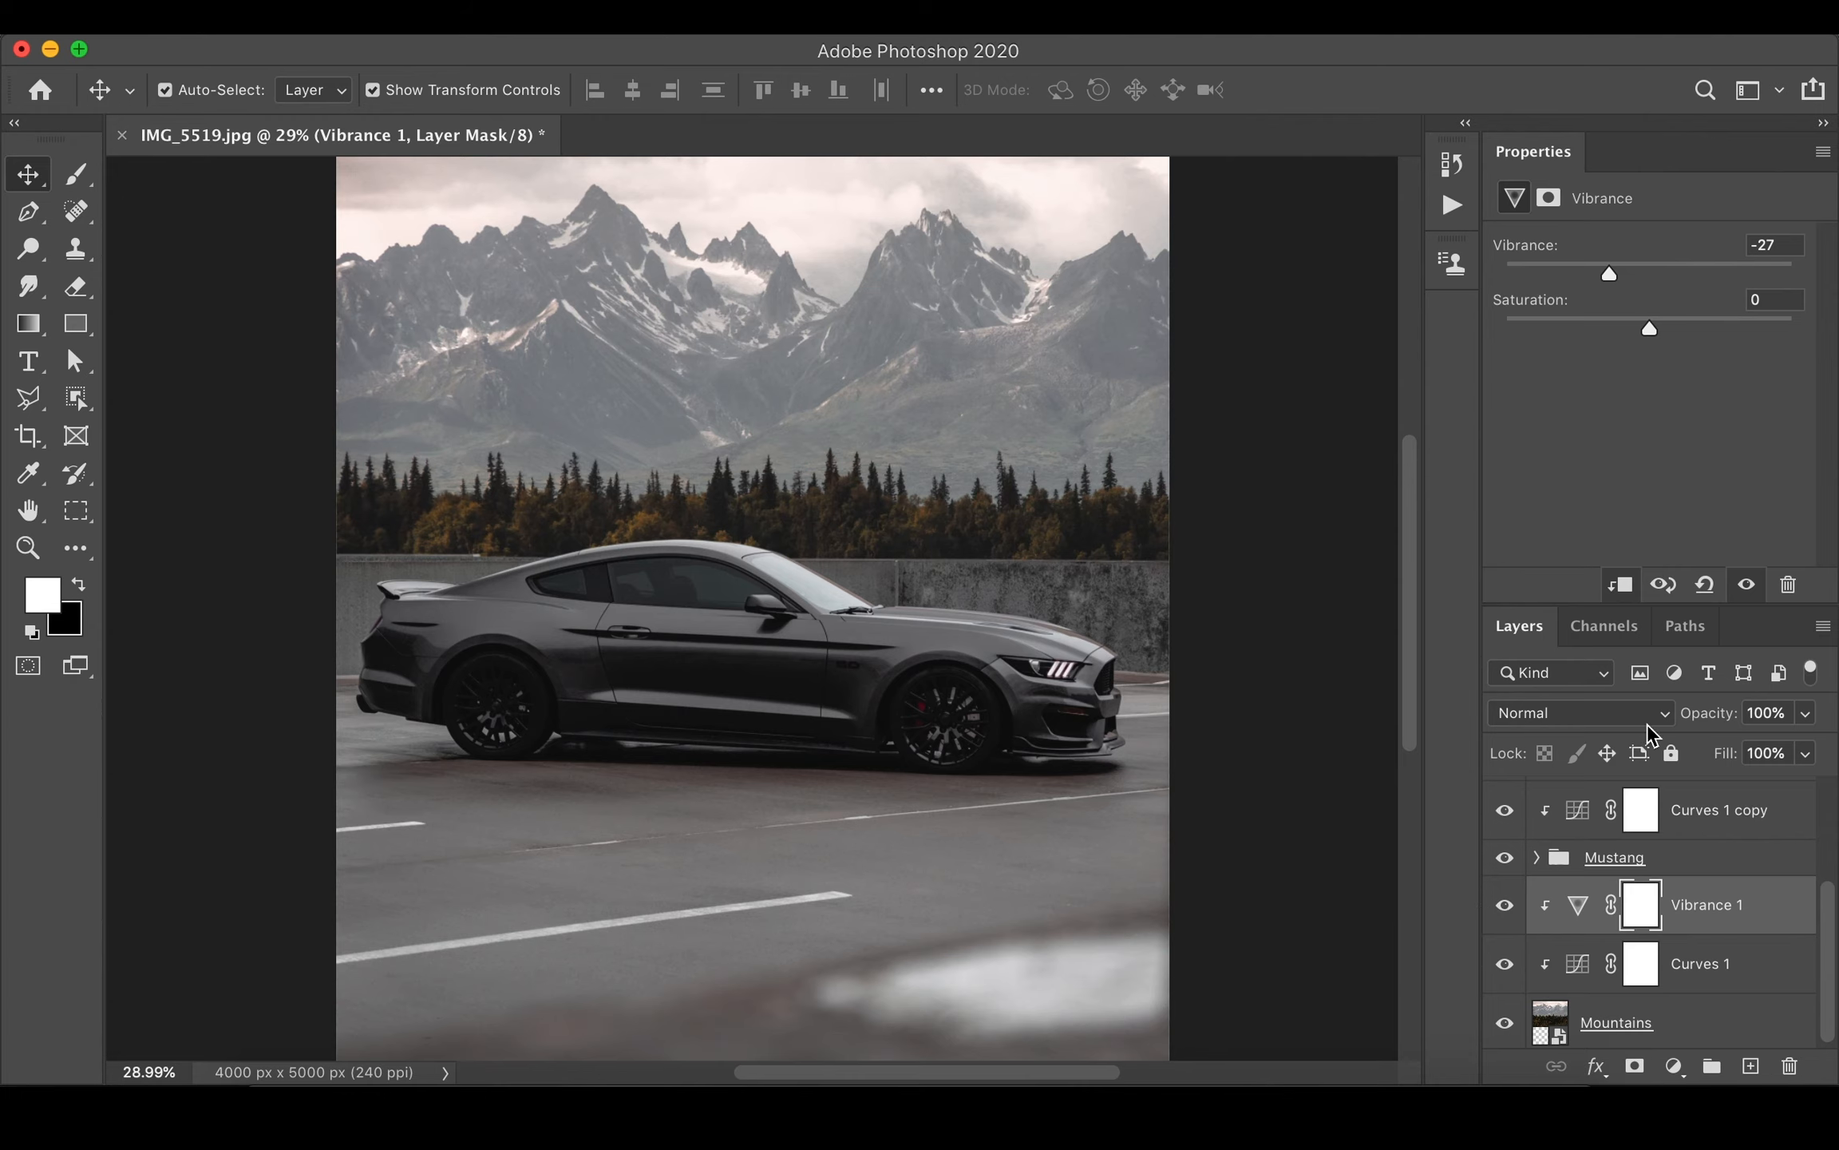
- Make the Fog layer visible, duplicate it and name the duplicate Fog Backround
key(super+minus)
scroll(1563, 866, up, 3)
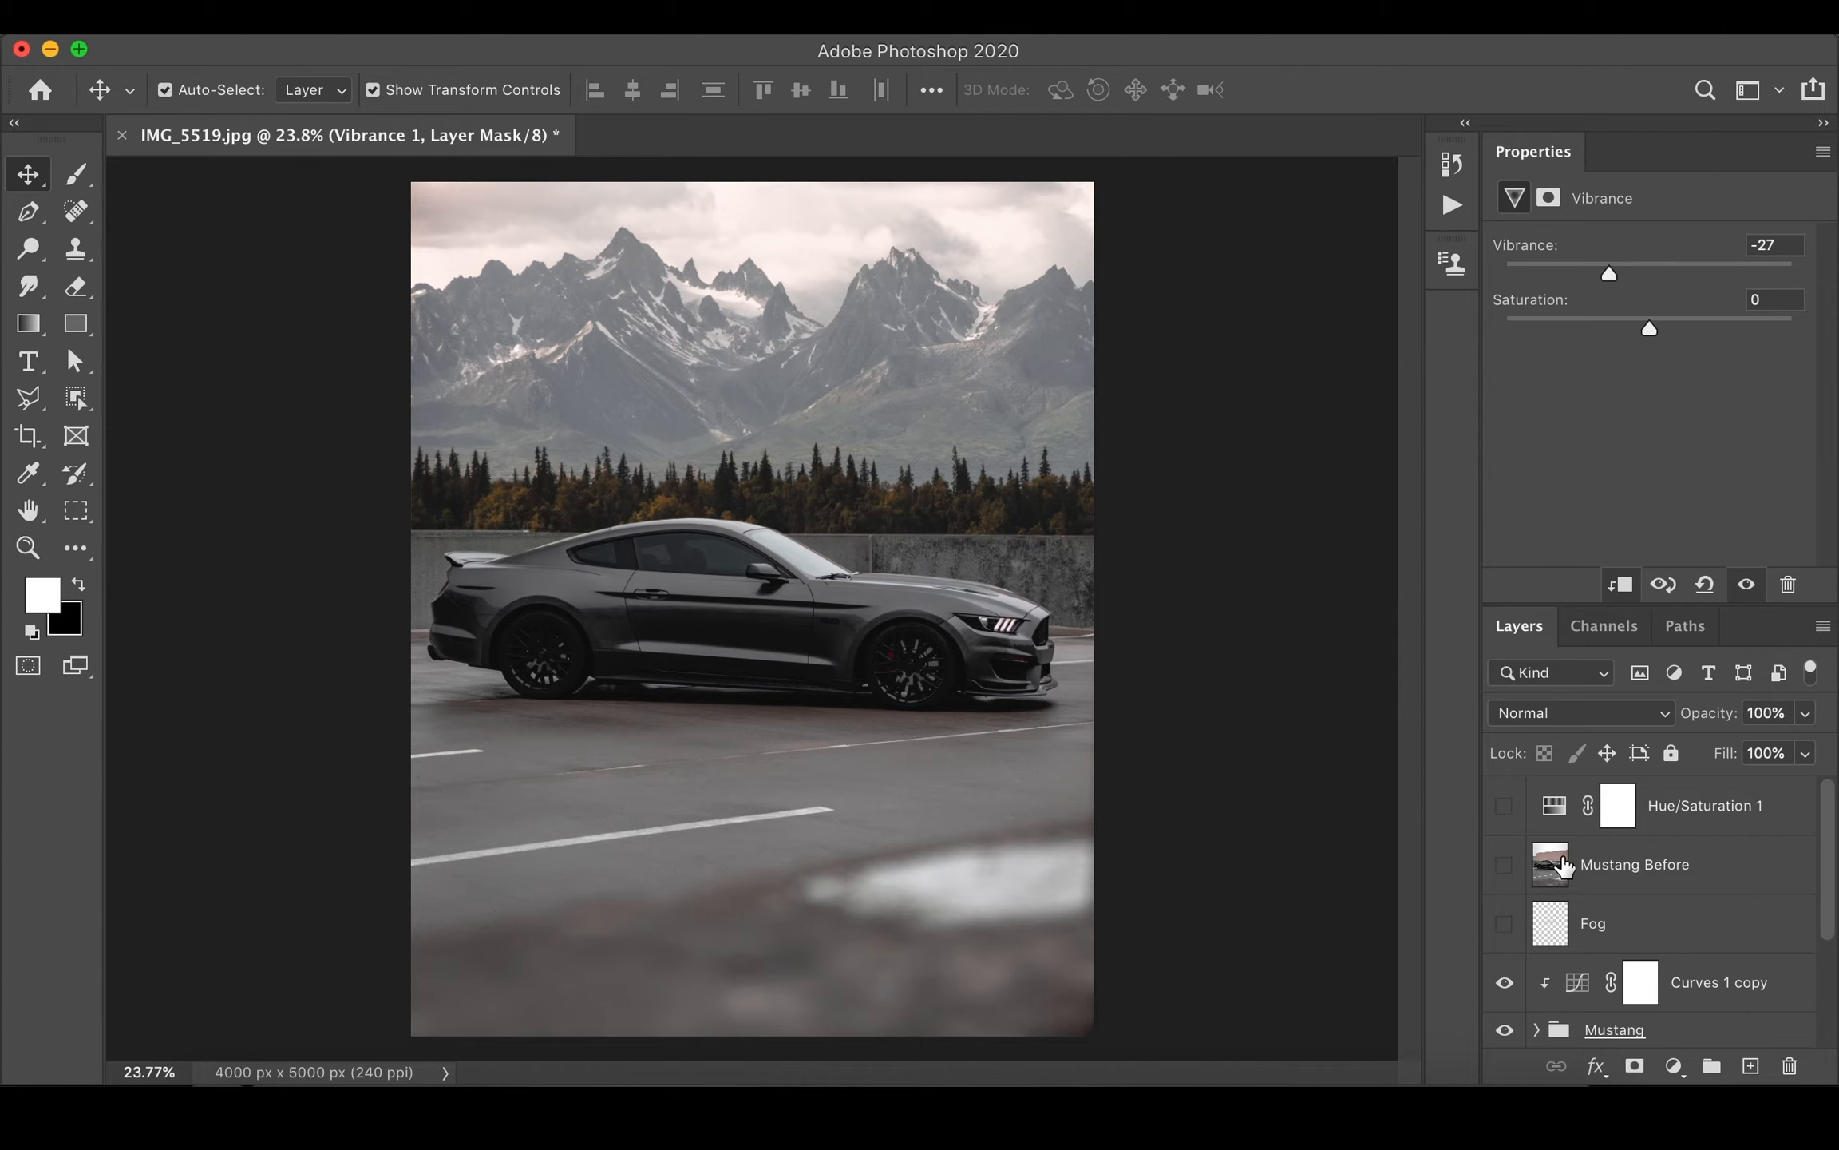
click(1504, 924)
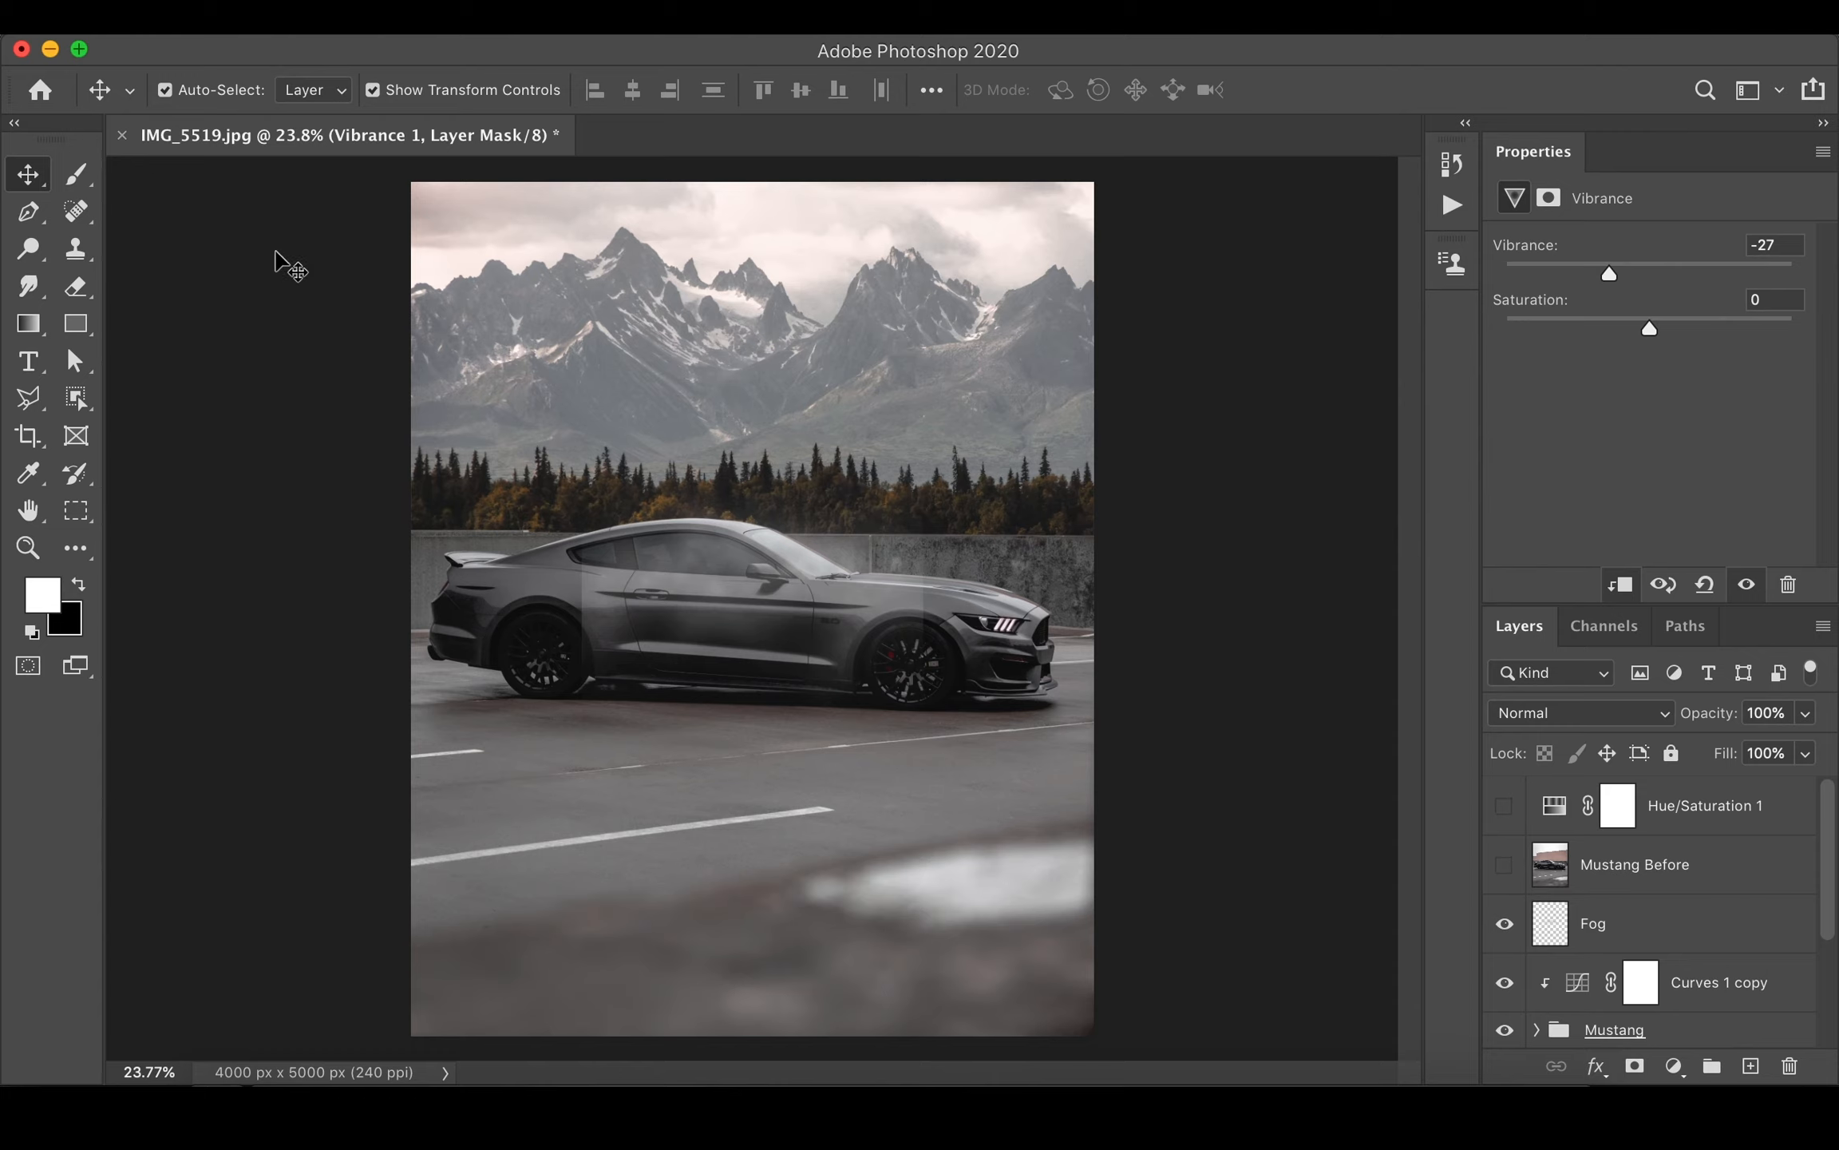
click(716, 550)
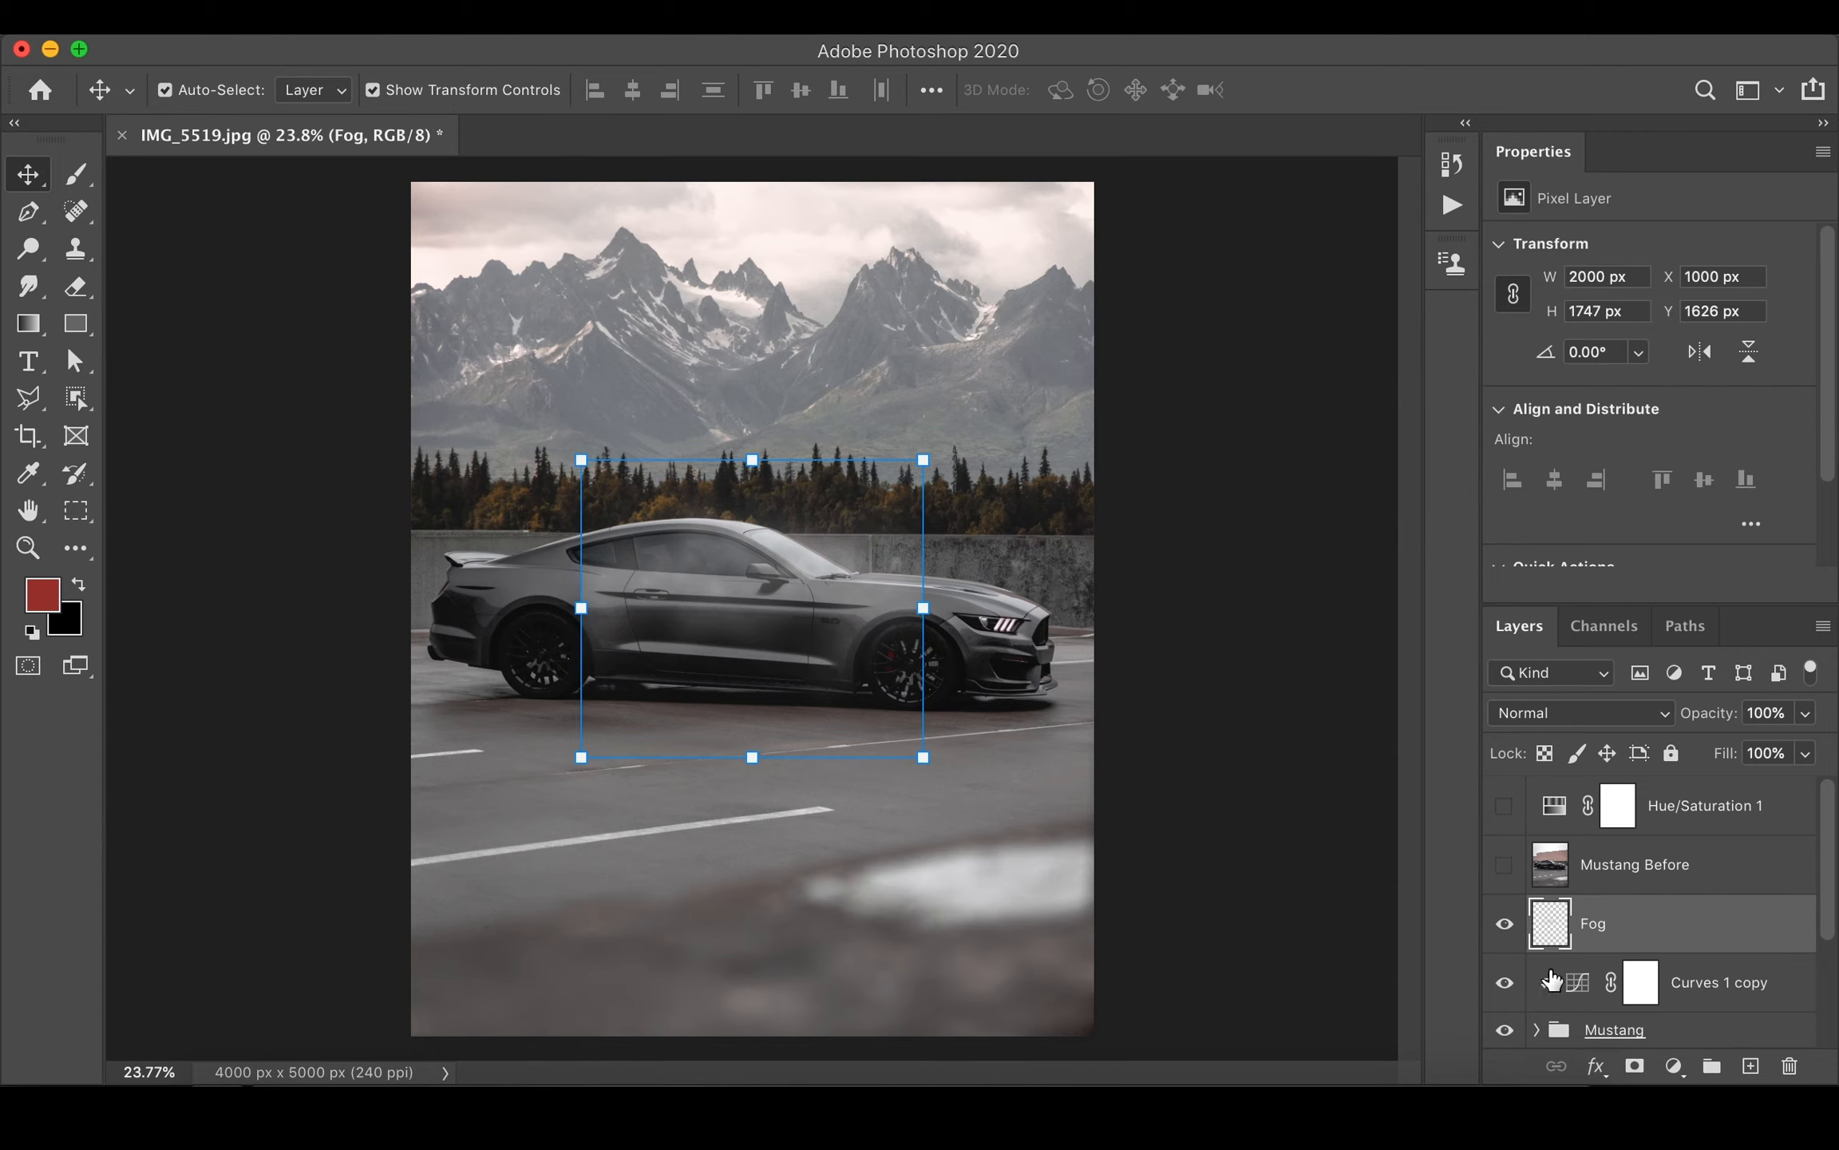
key(ctrl+j)
double_click(1607, 919)
text(Fog Back)
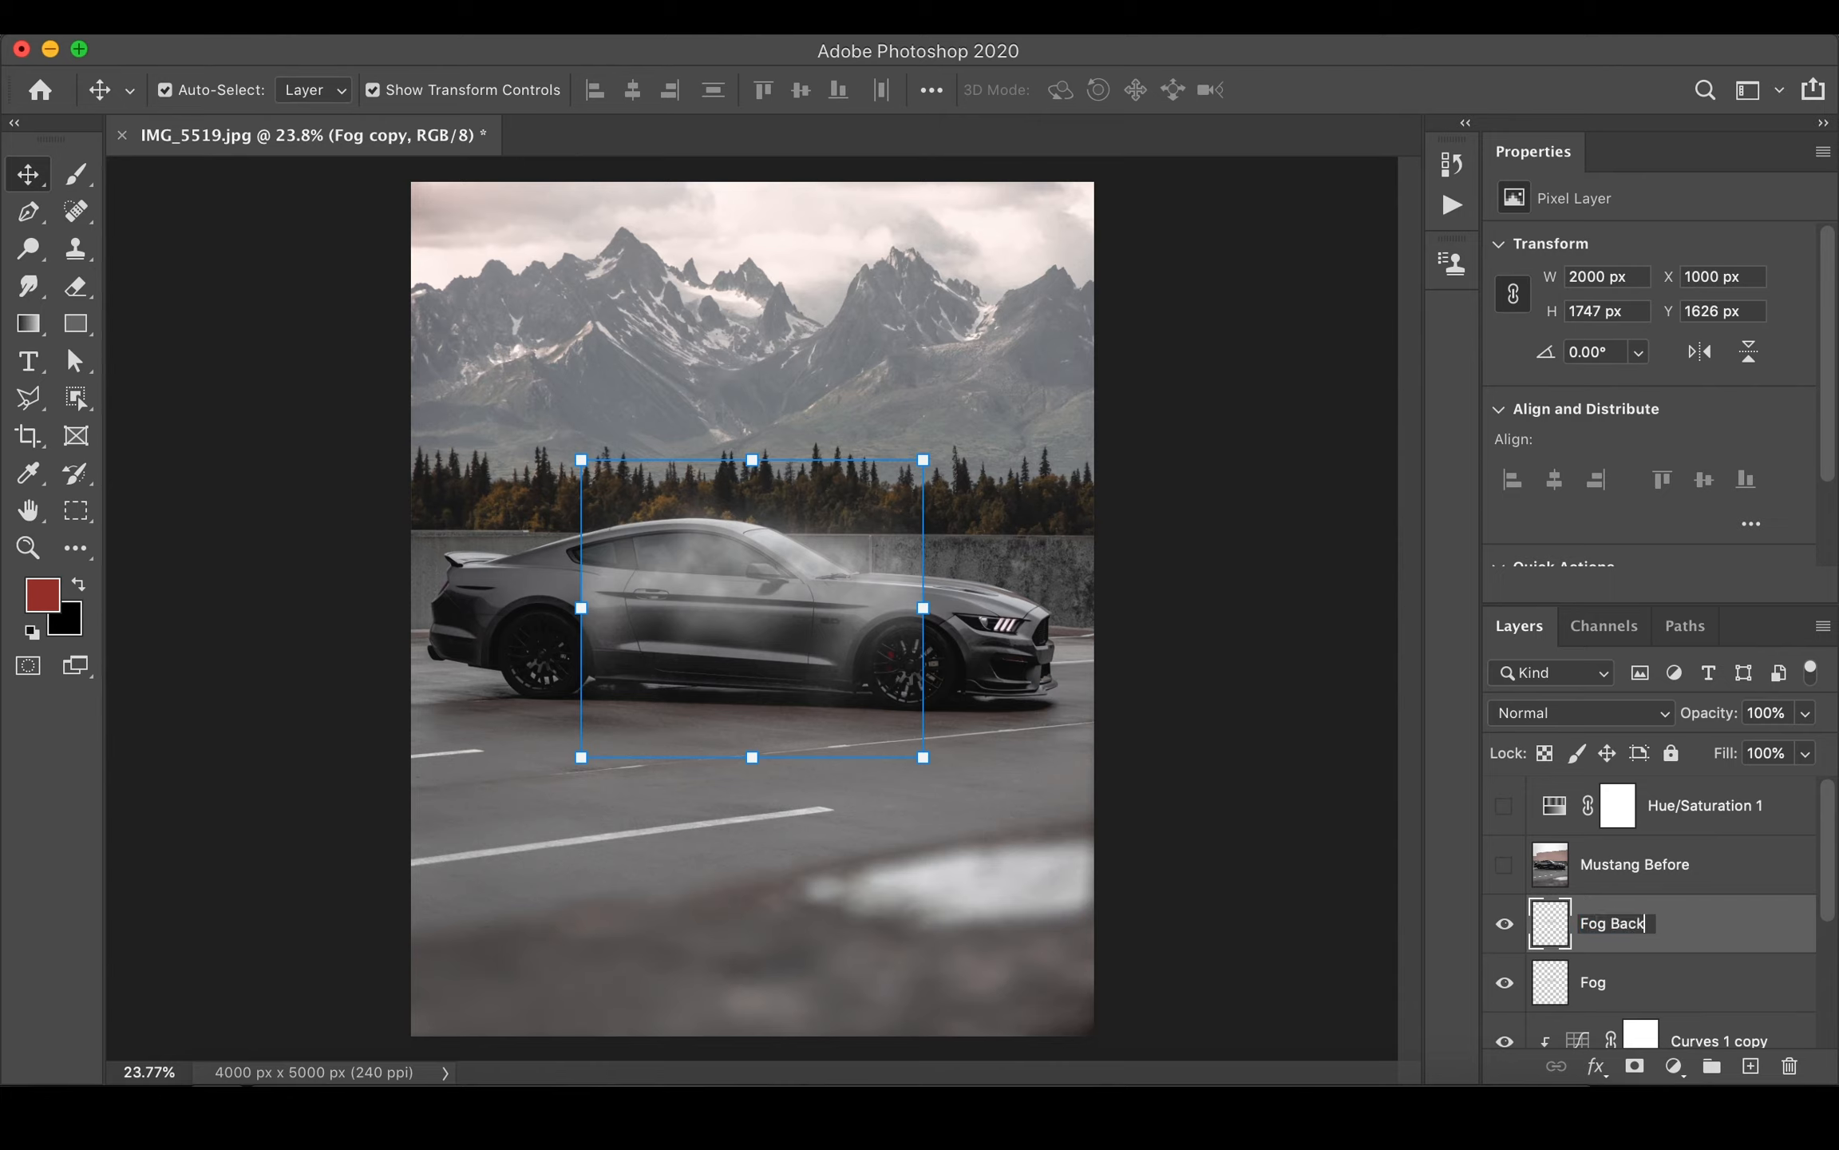
text(round)
key(Return)
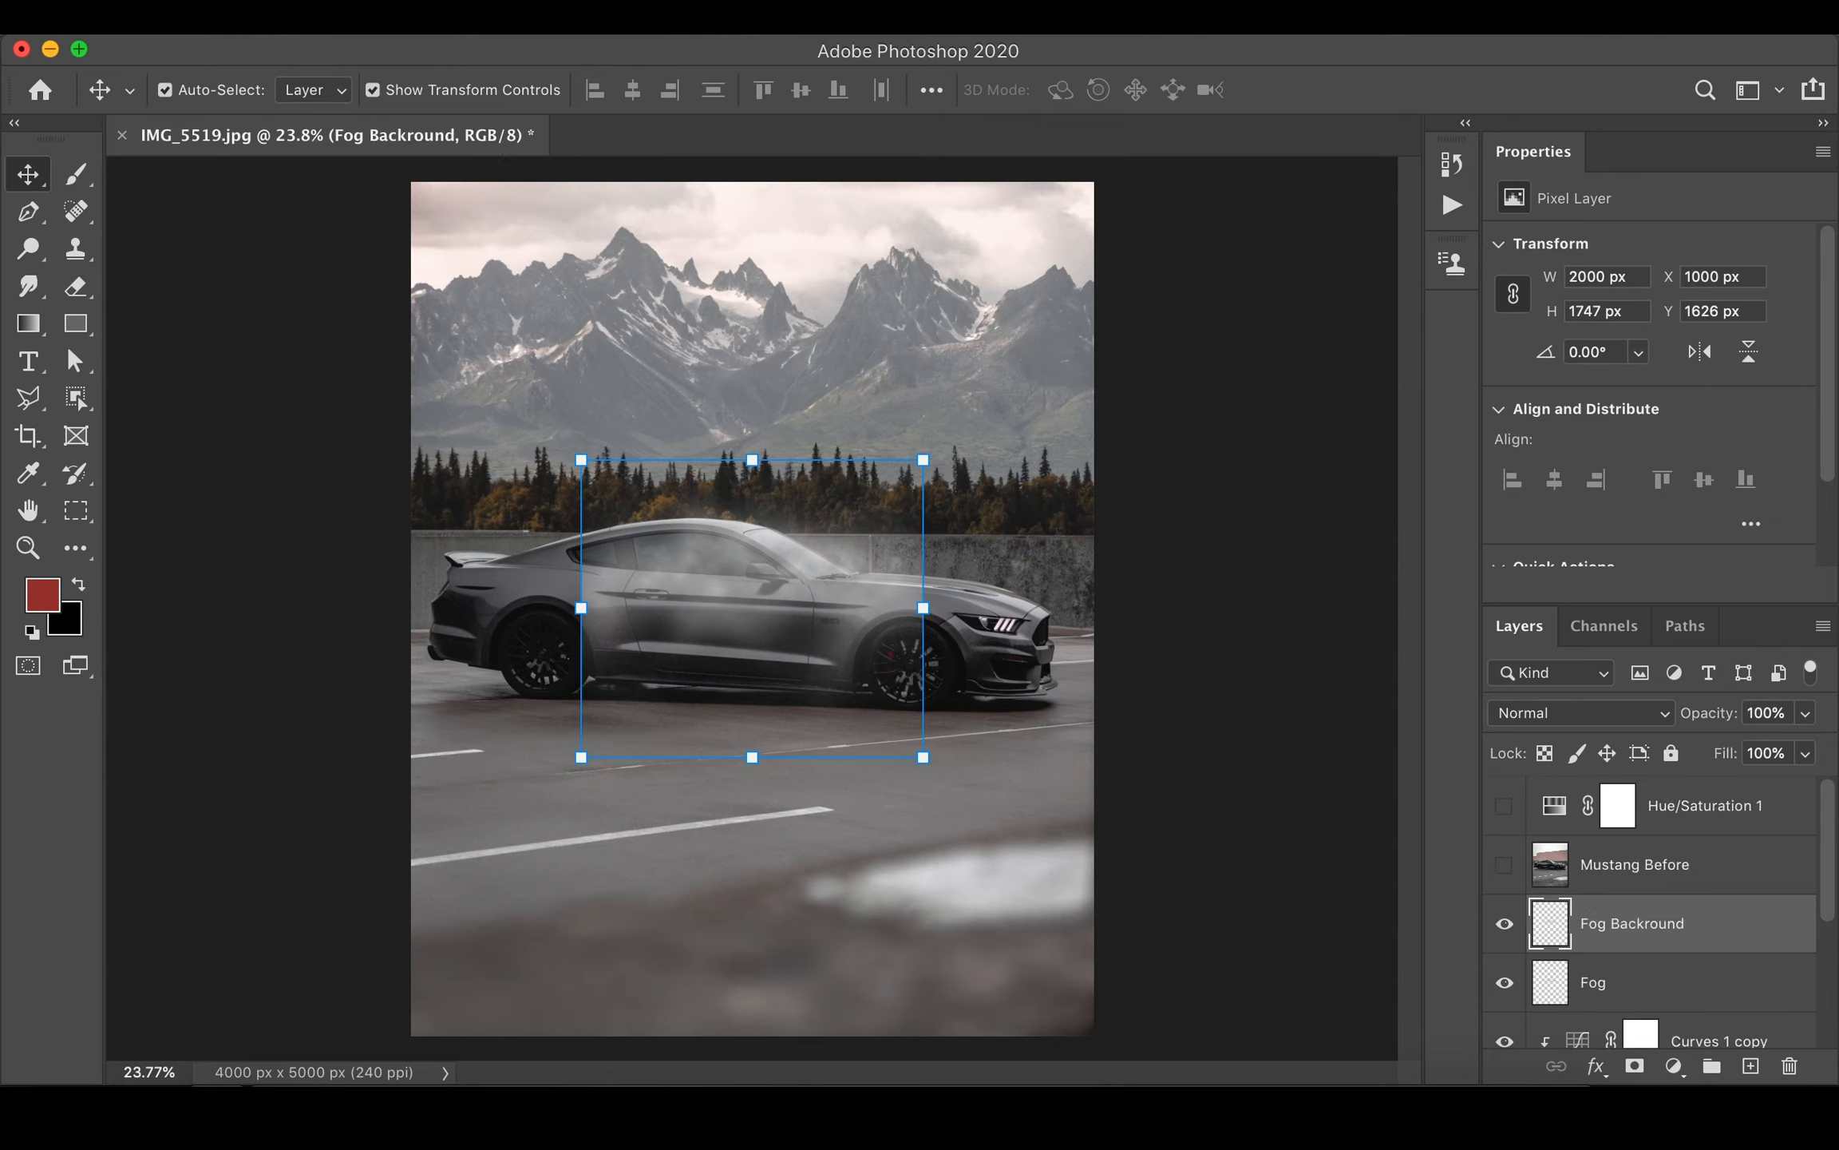
- Rename the original Fog layer to Fog Foreground and hide the Fog Backround layer
double_click(1591, 981)
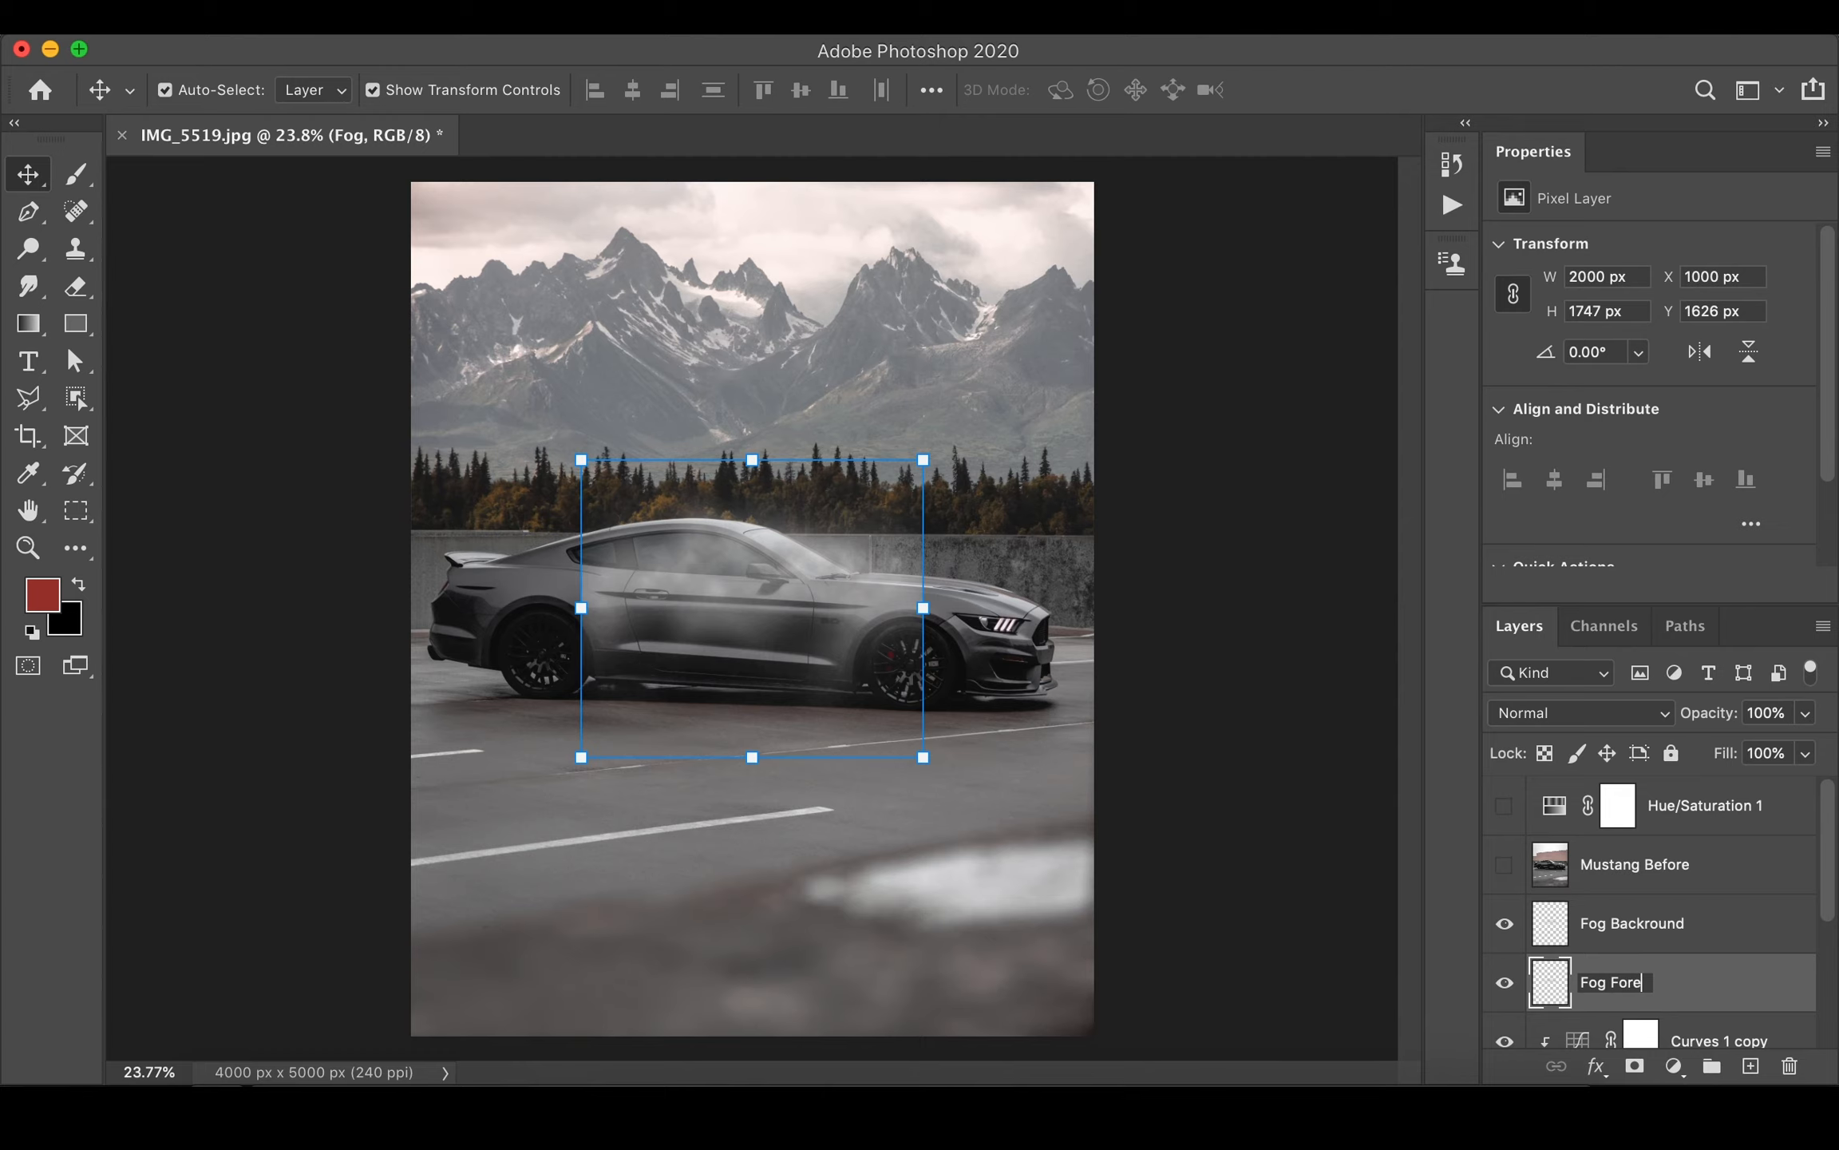
text(Fog Foregrounnd)
key(Return)
scroll(752, 608, down, 2)
click(1505, 924)
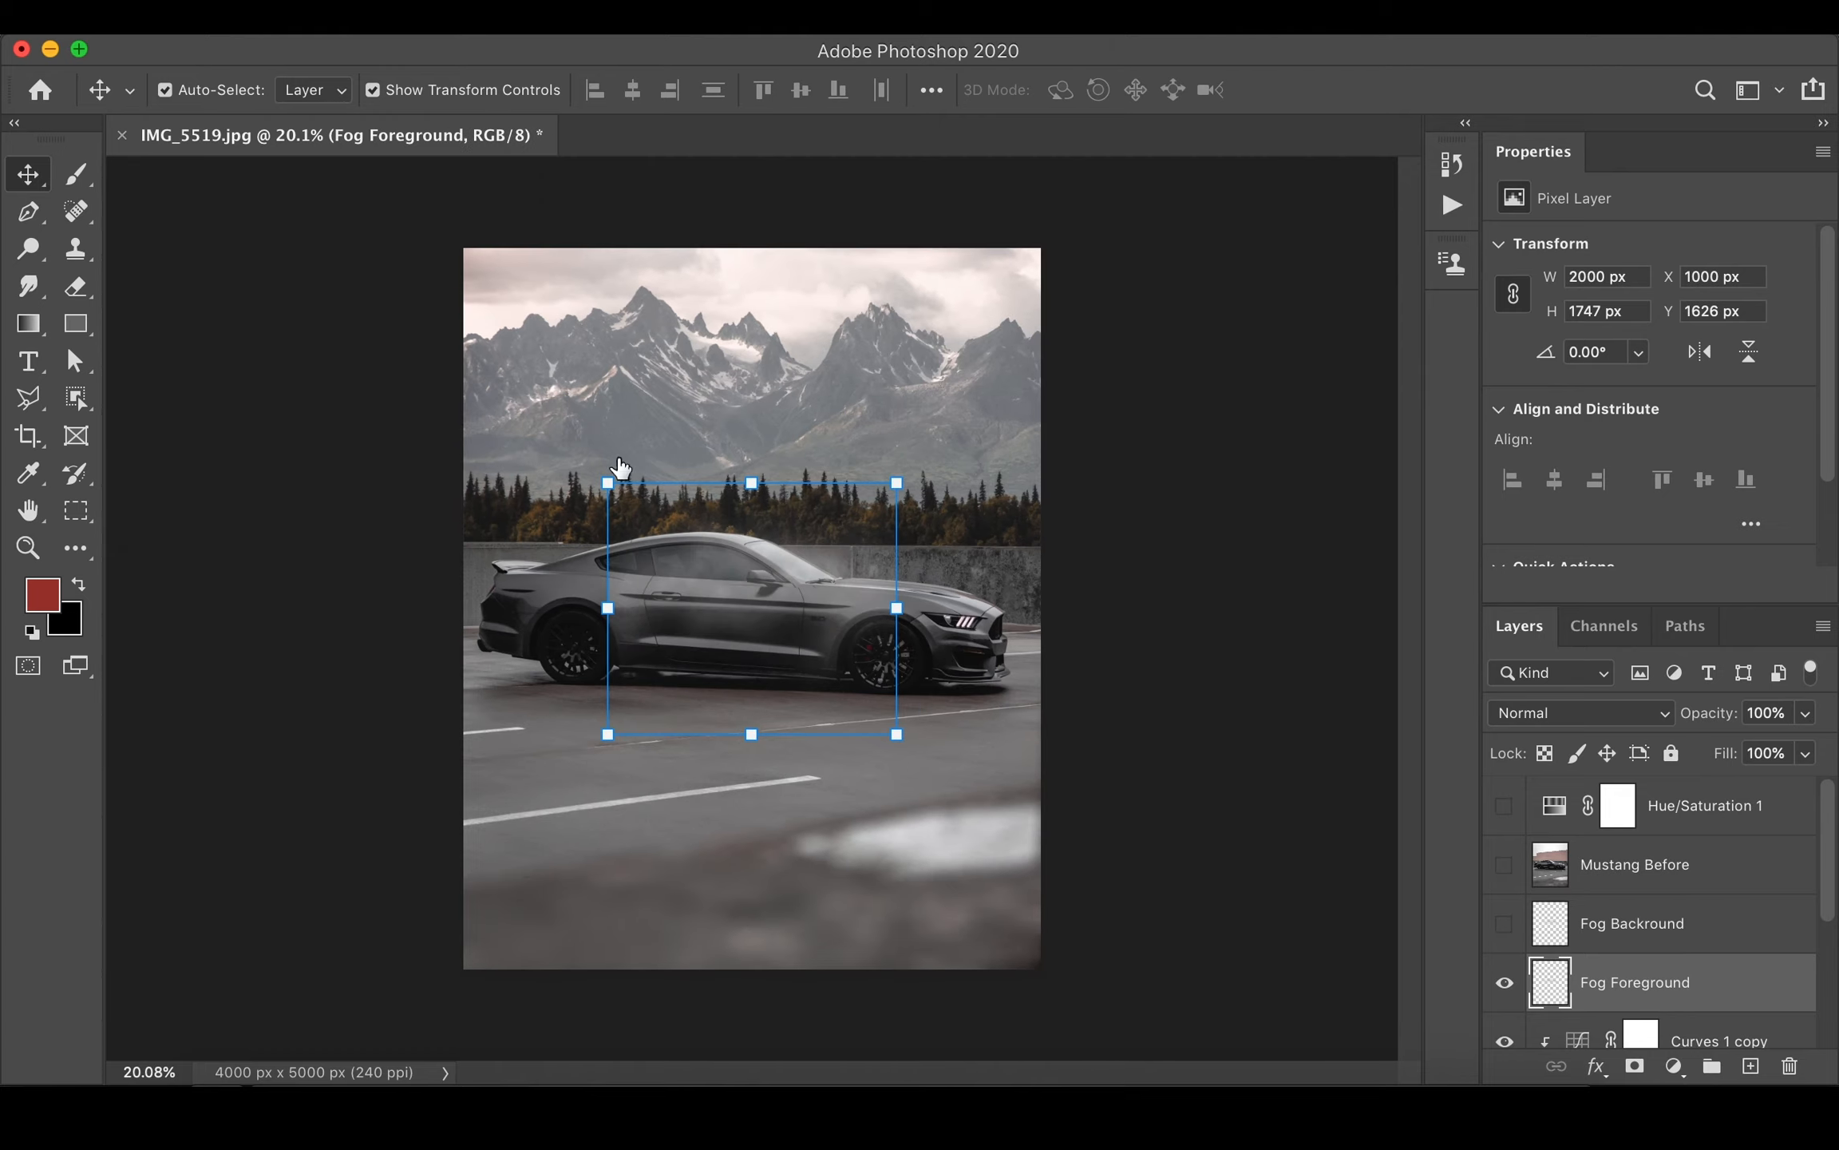
- Move the Fog Foreground layer down over the pavement, rotate it about -7° and enlarge it to about 4732 × 3940 px
scroll(551, 671, down, 2)
drag(744, 610, 740, 759)
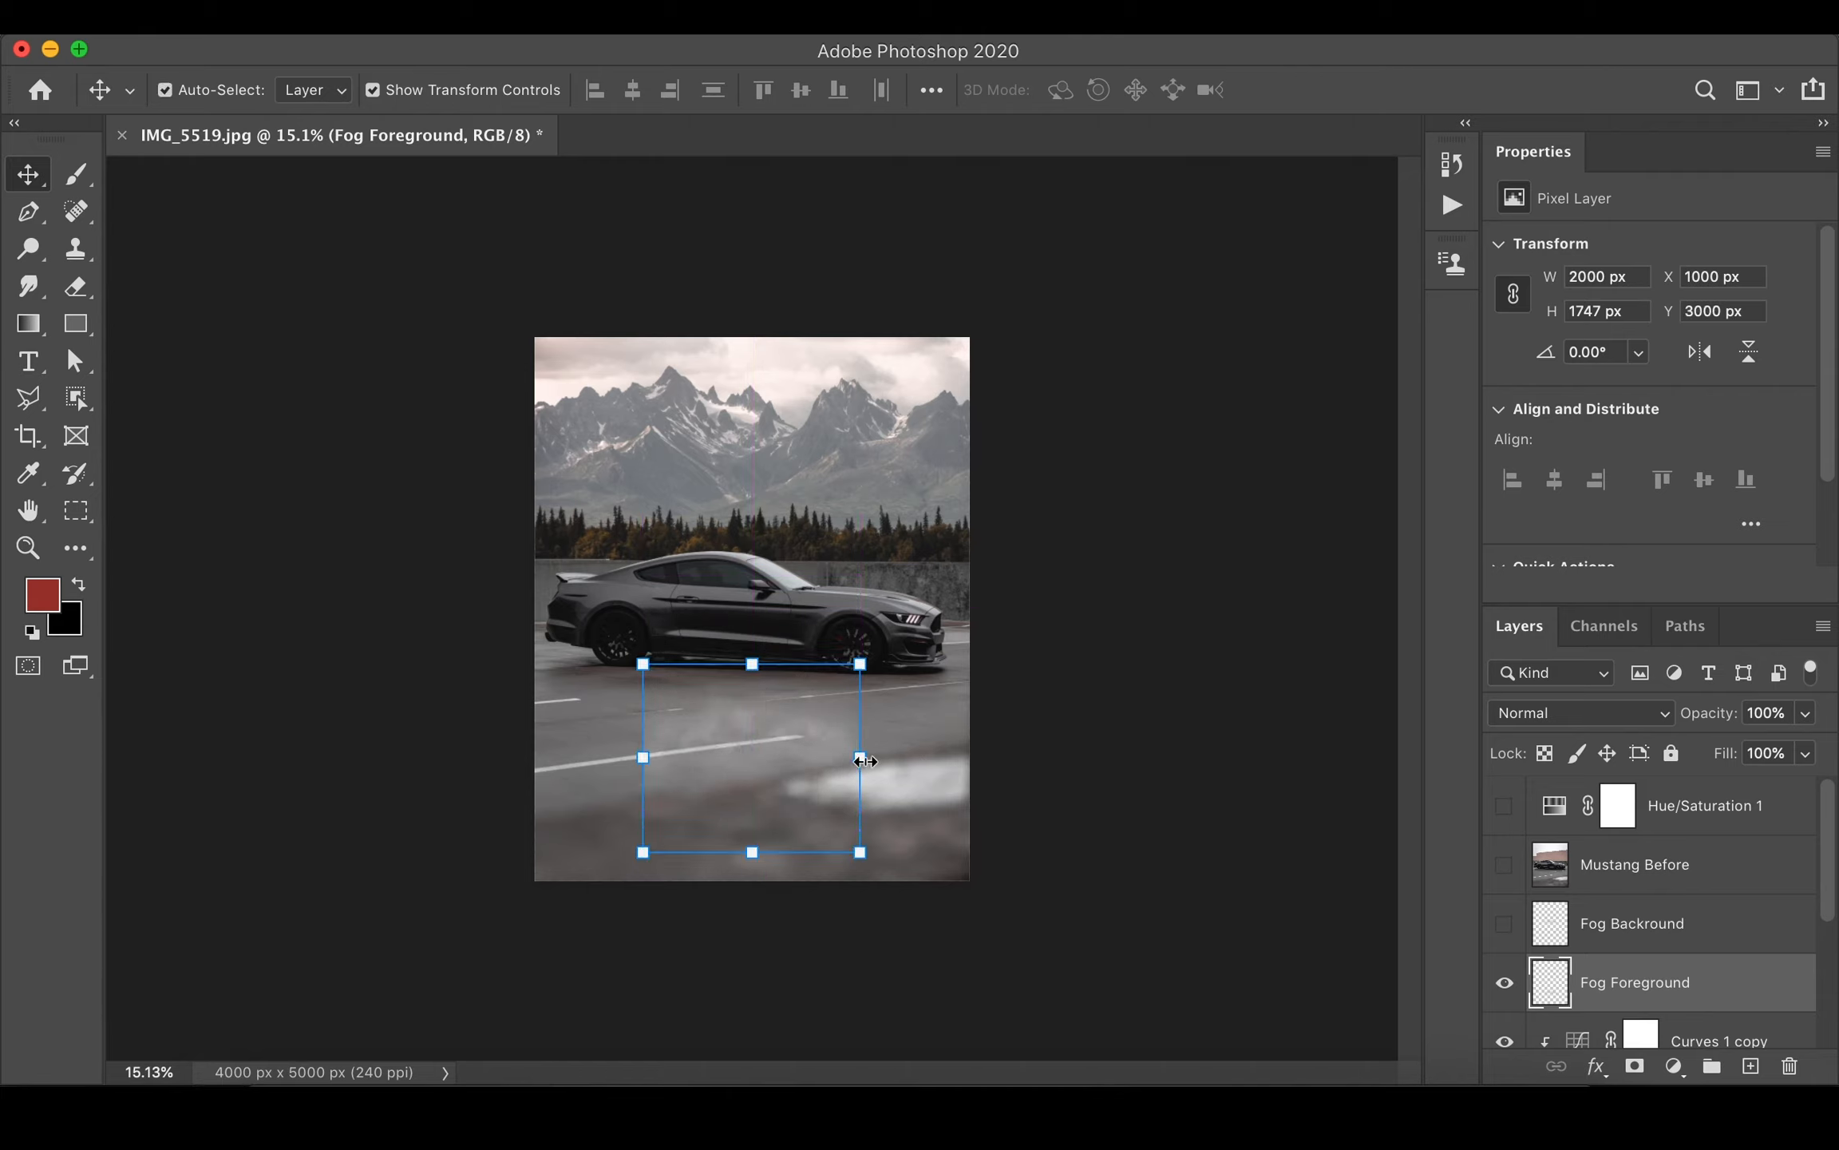
drag(865, 761, 970, 789)
drag(990, 583, 963, 559)
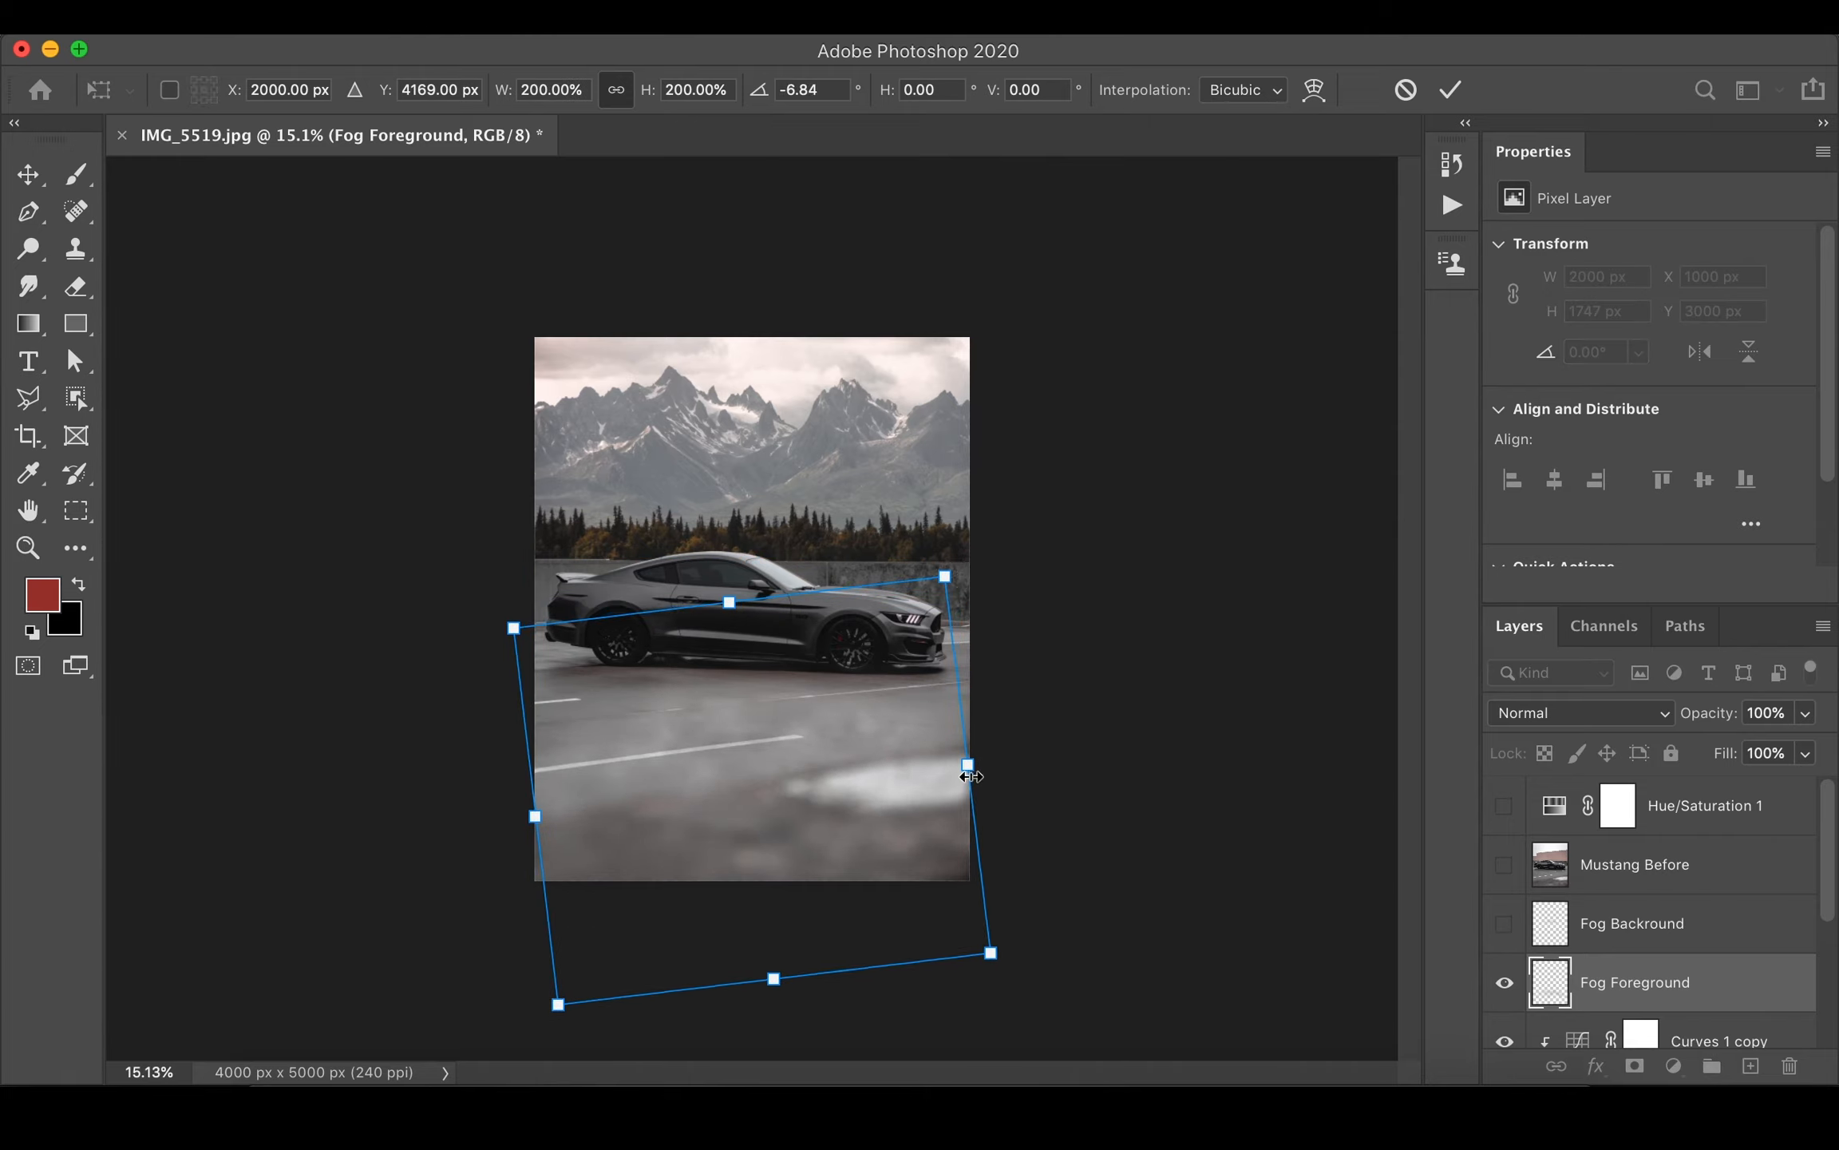
drag(968, 766, 992, 761)
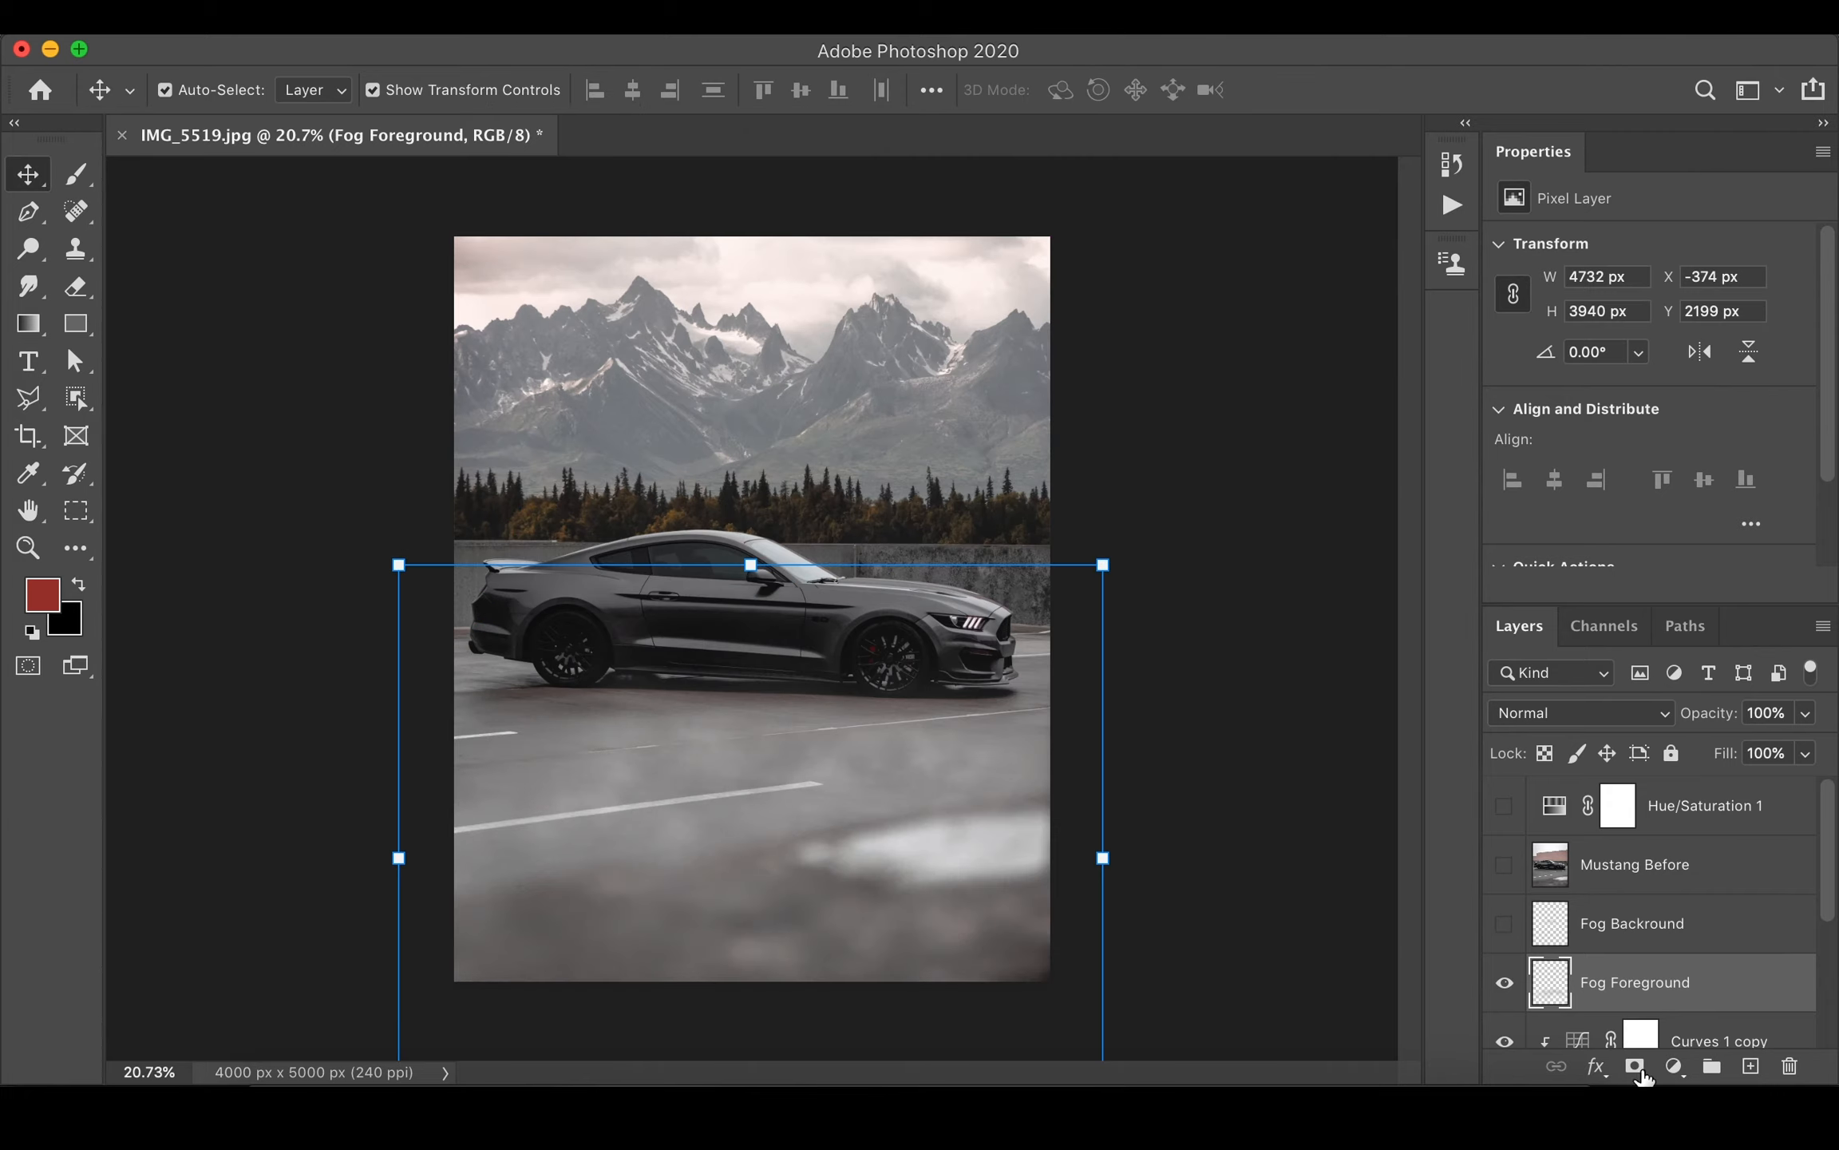
- Add a layer mask to Fog Foreground and paint black with a soft brush along the image's lower edge to remove the fog there
click(1635, 1067)
scroll(1314, 854, down, 3)
key(b)
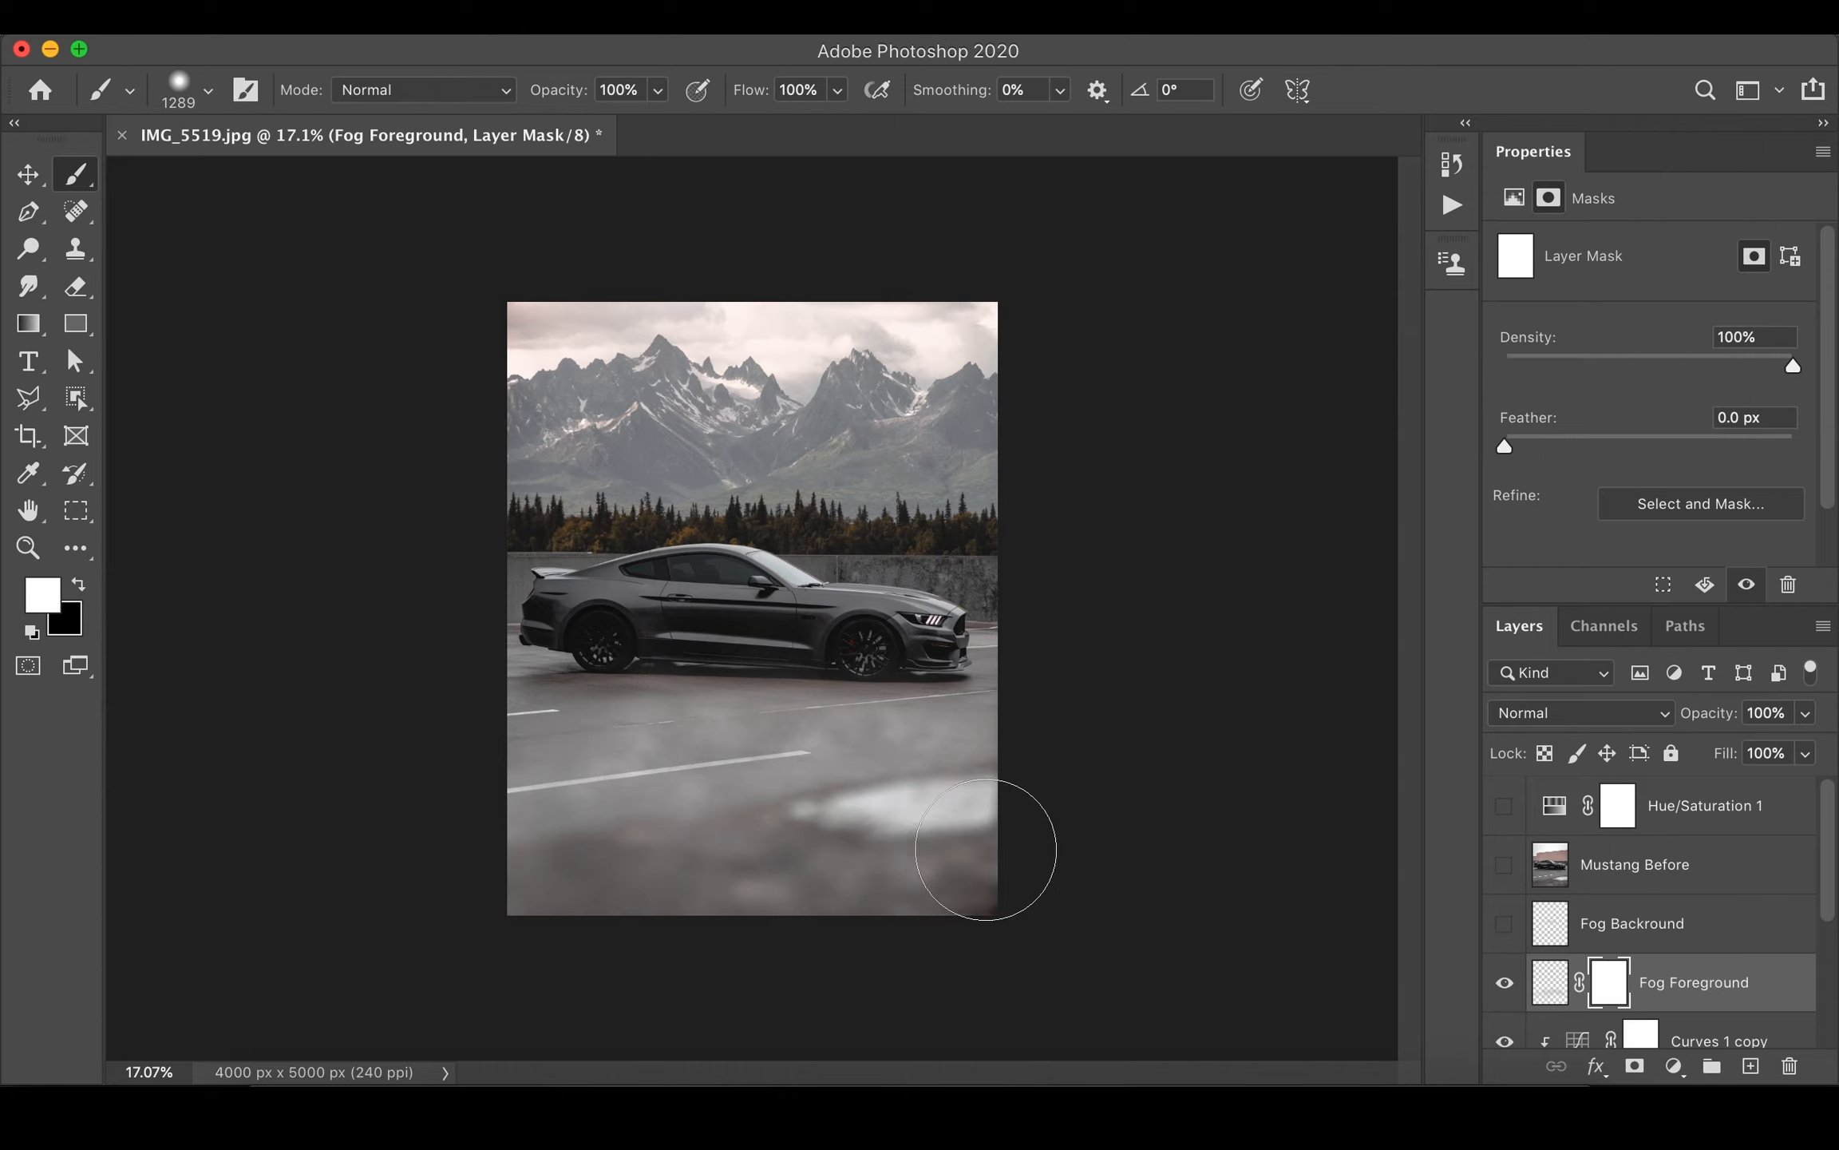
key(x)
drag(998, 821, 511, 939)
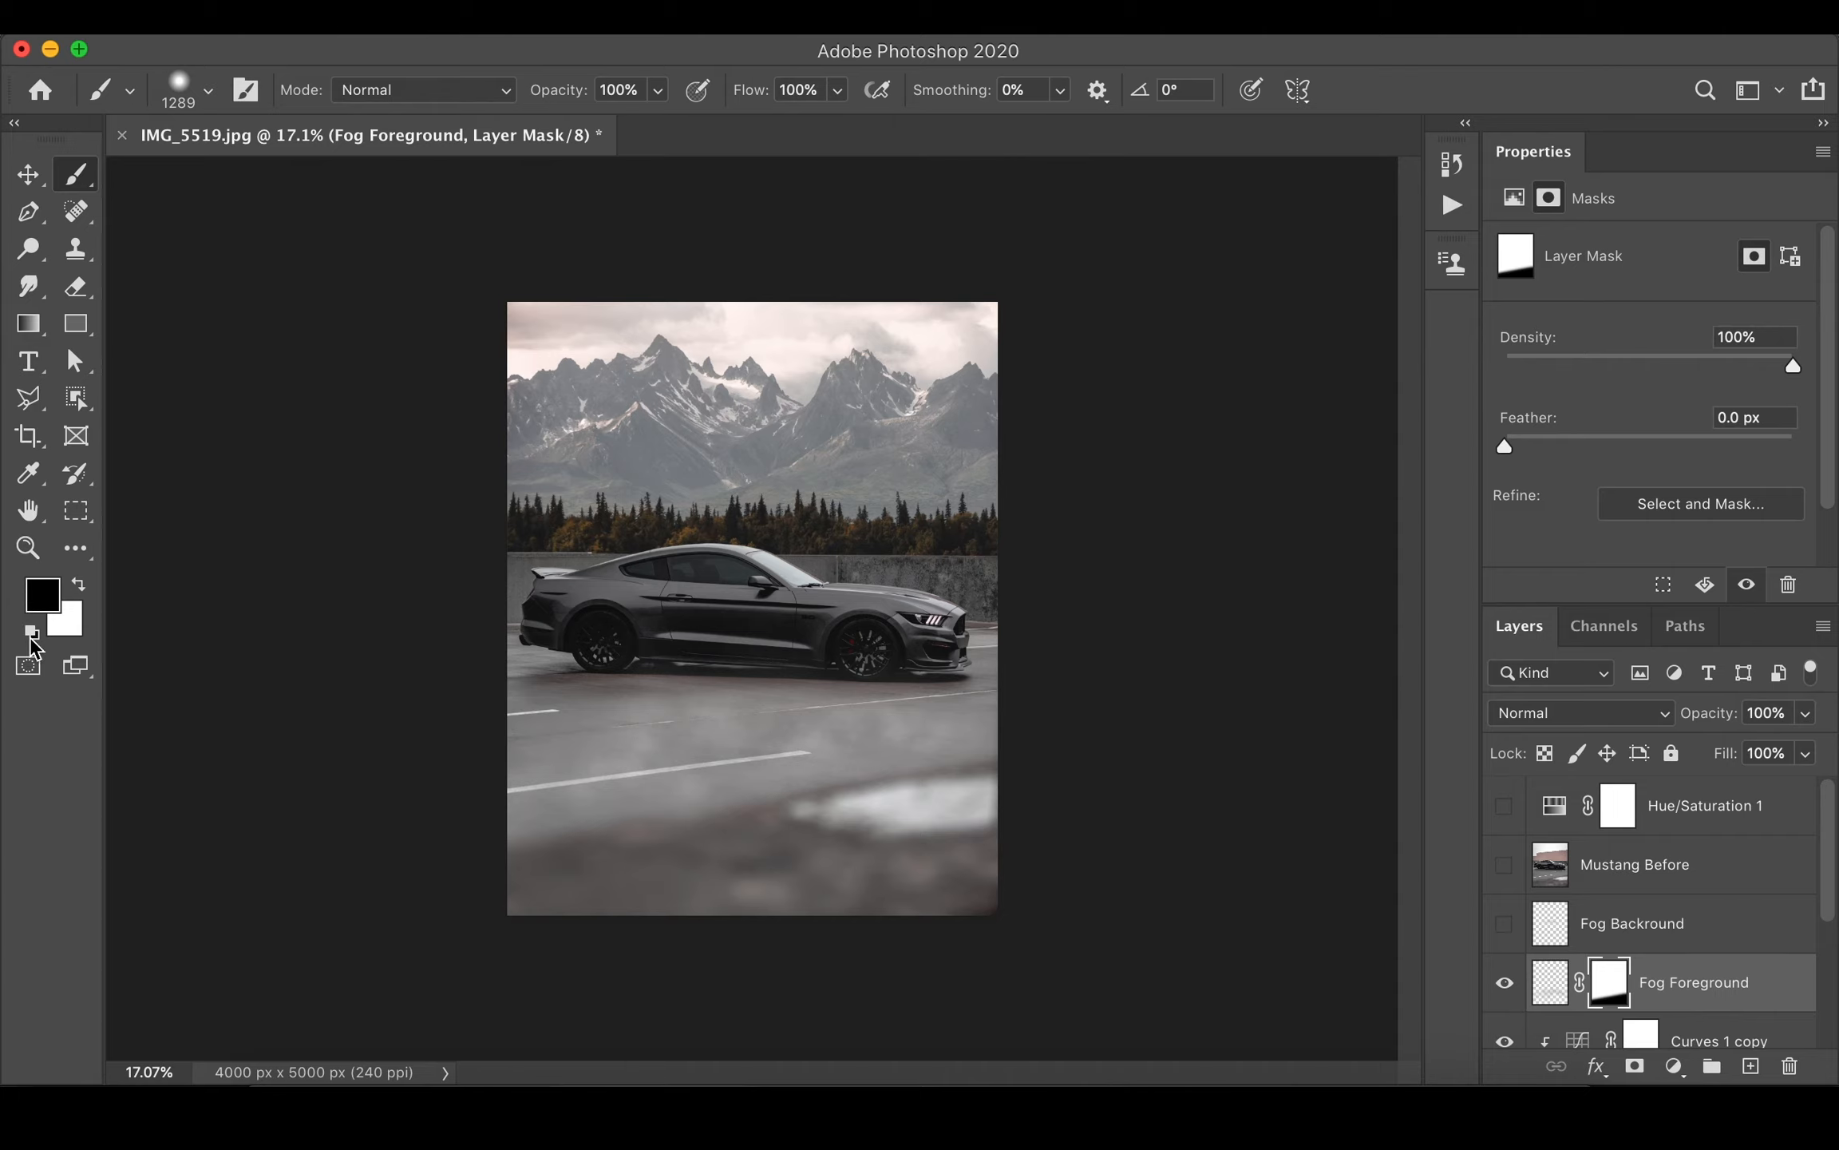
- Paint black on the Fog Foreground mask with a large soft brush to clear the car of fog, and compare the layer off and on
drag(754, 579, 812, 590)
click(842, 604)
drag(778, 608, 813, 619)
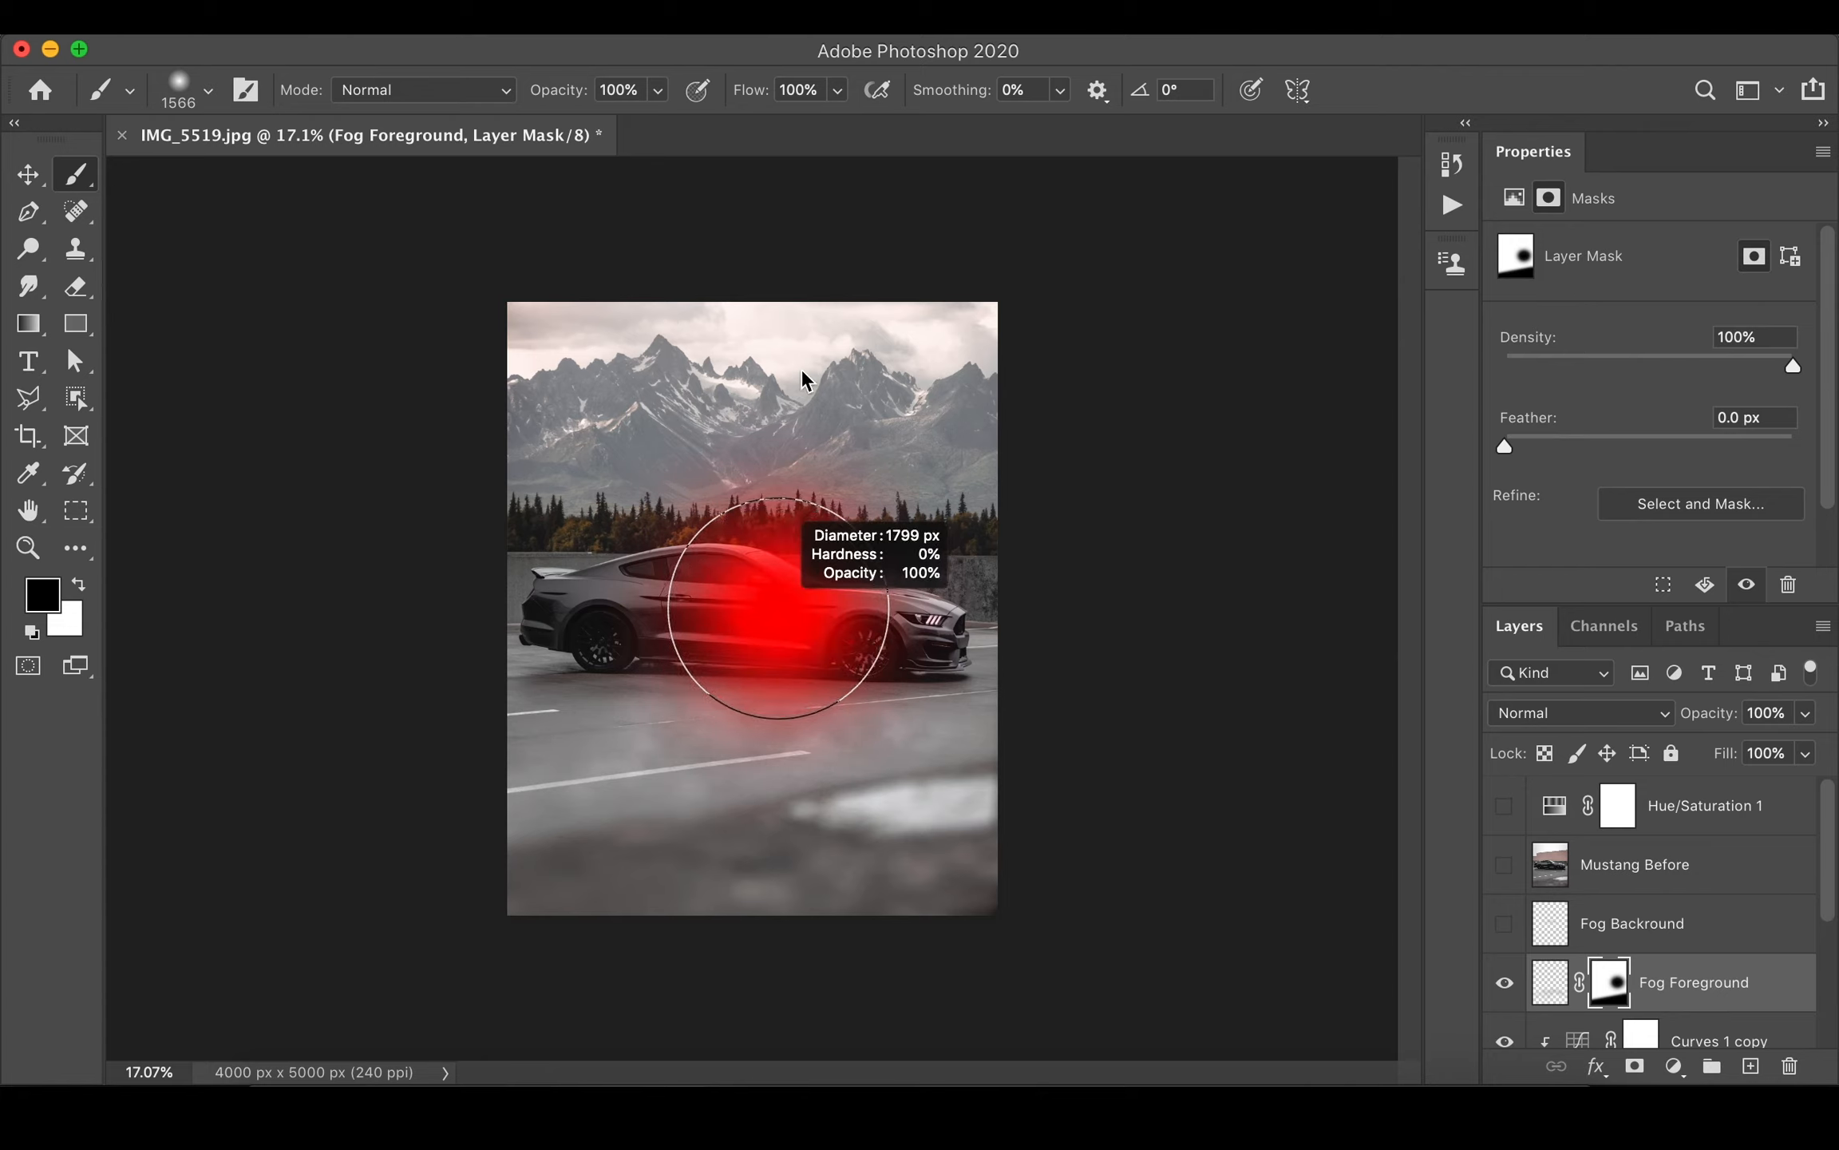
drag(804, 379, 801, 370)
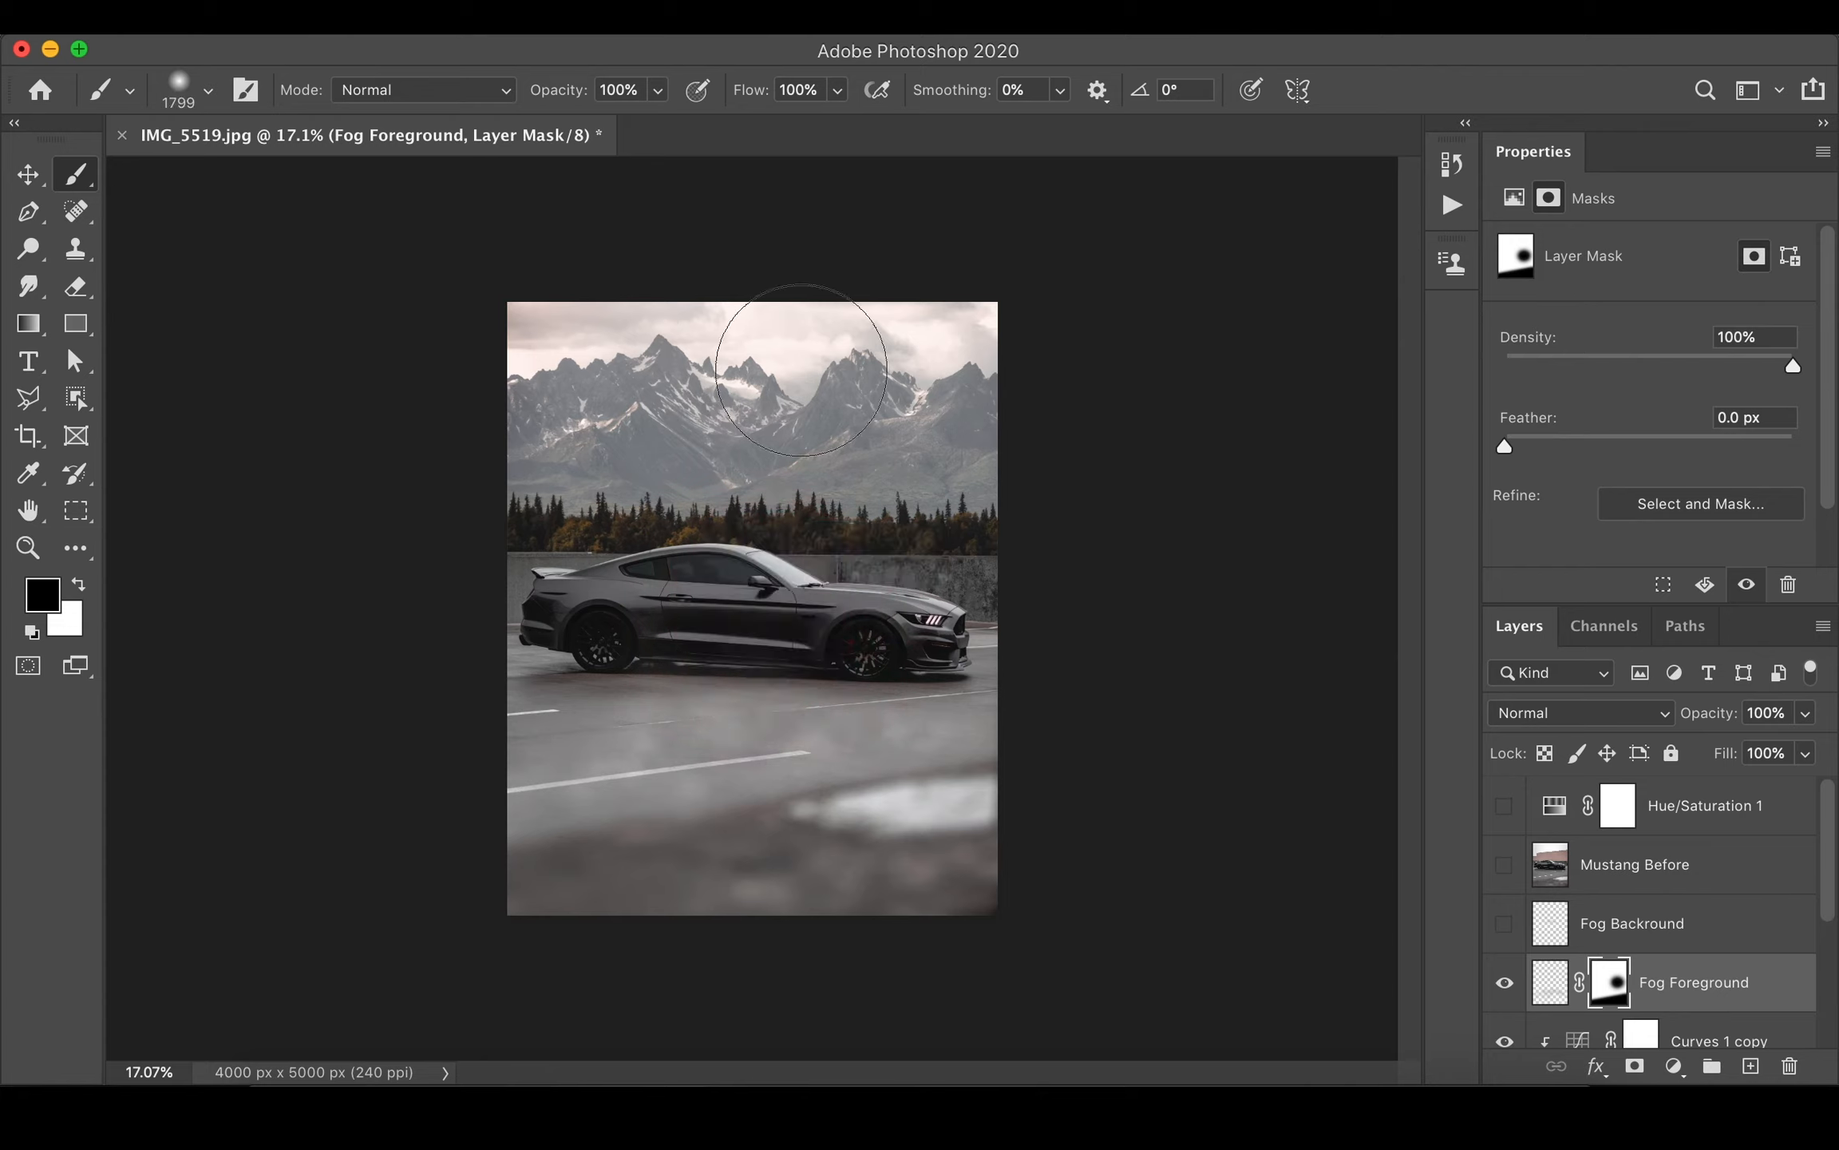
mouse_move(756, 592)
mouse_down()
mouse_move(908, 598)
mouse_move(701, 598)
mouse_move(740, 496)
mouse_move(753, 377)
mouse_move(741, 823)
mouse_move(743, 752)
mouse_move(682, 738)
mouse_up()
mouse_move(814, 637)
mouse_down()
mouse_move(564, 623)
mouse_move(843, 642)
mouse_up()
key(super+0)
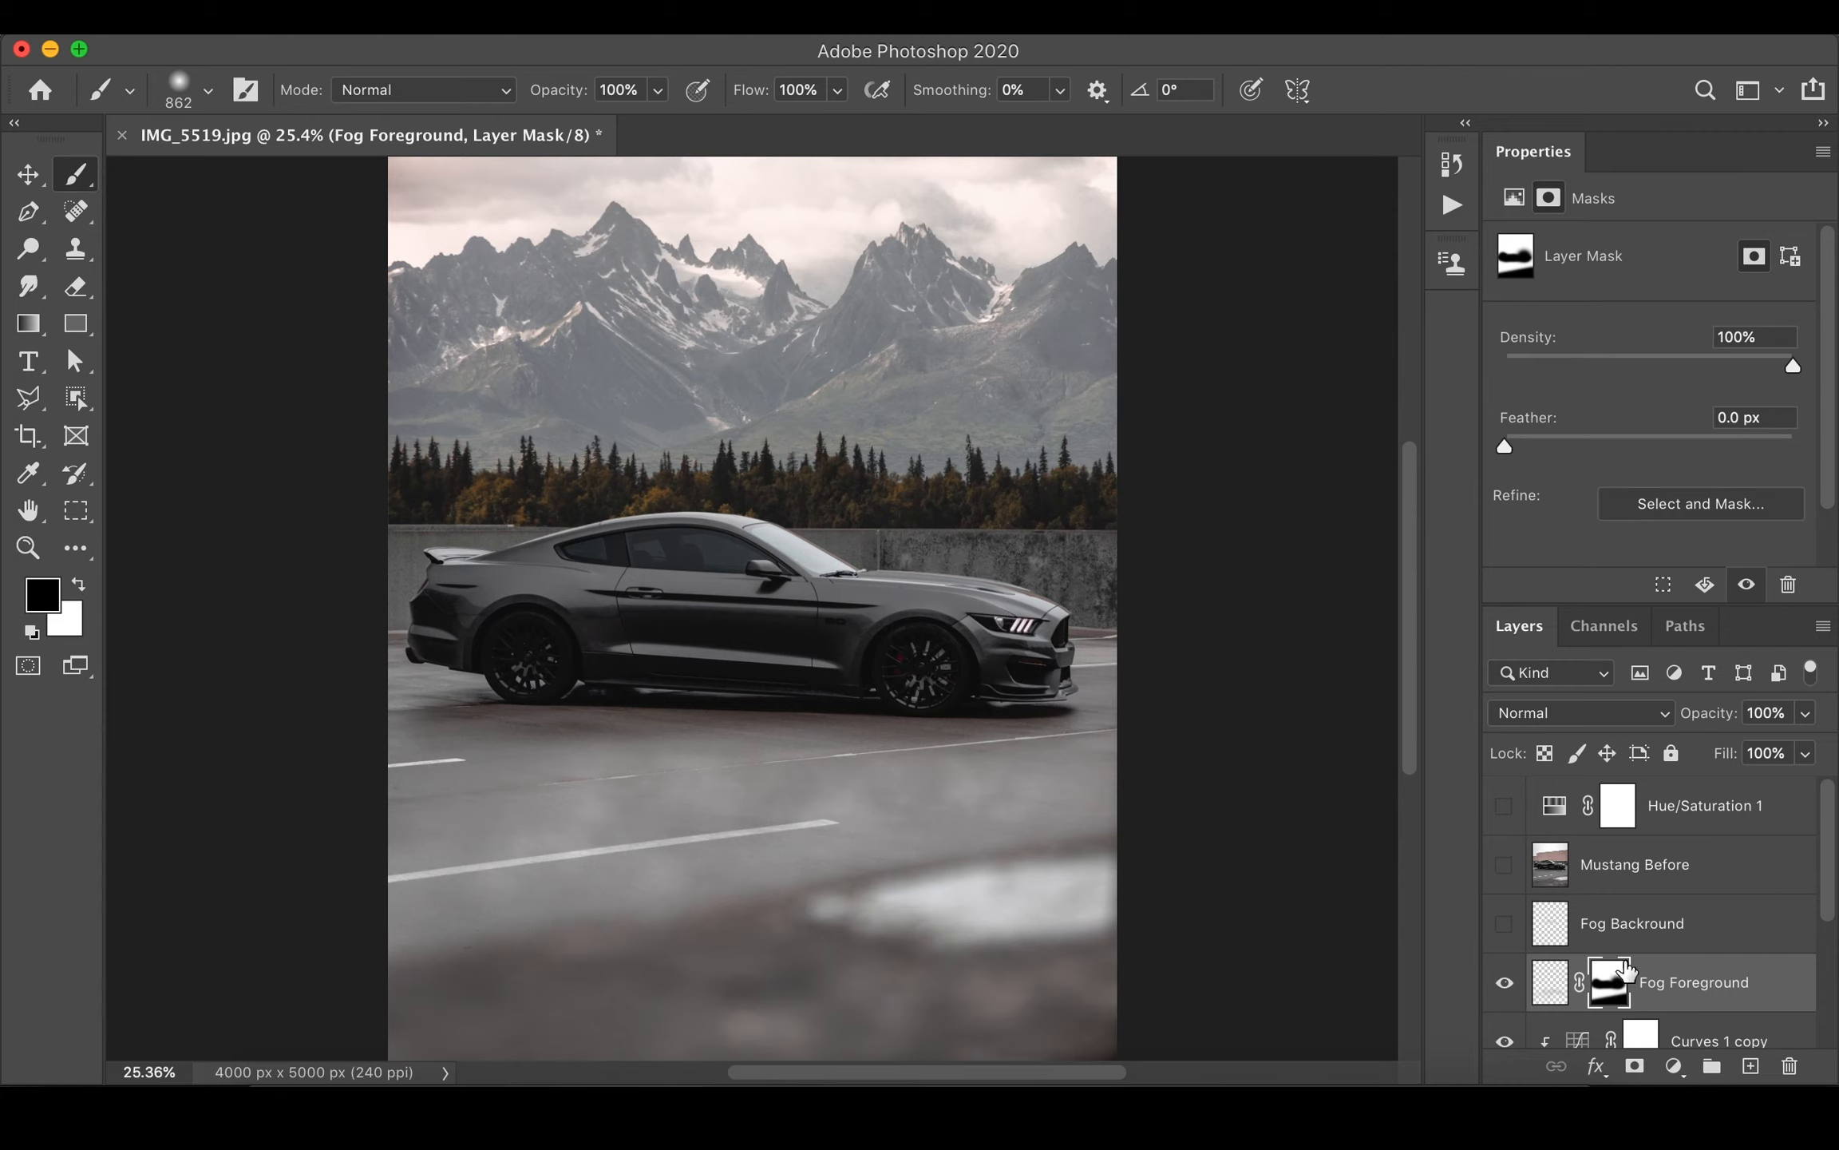
click(1505, 987)
click(1505, 987)
- Show the Fog Backround layer and scale it from its center to 200% so it spans the canvas width
click(1504, 923)
click(1550, 923)
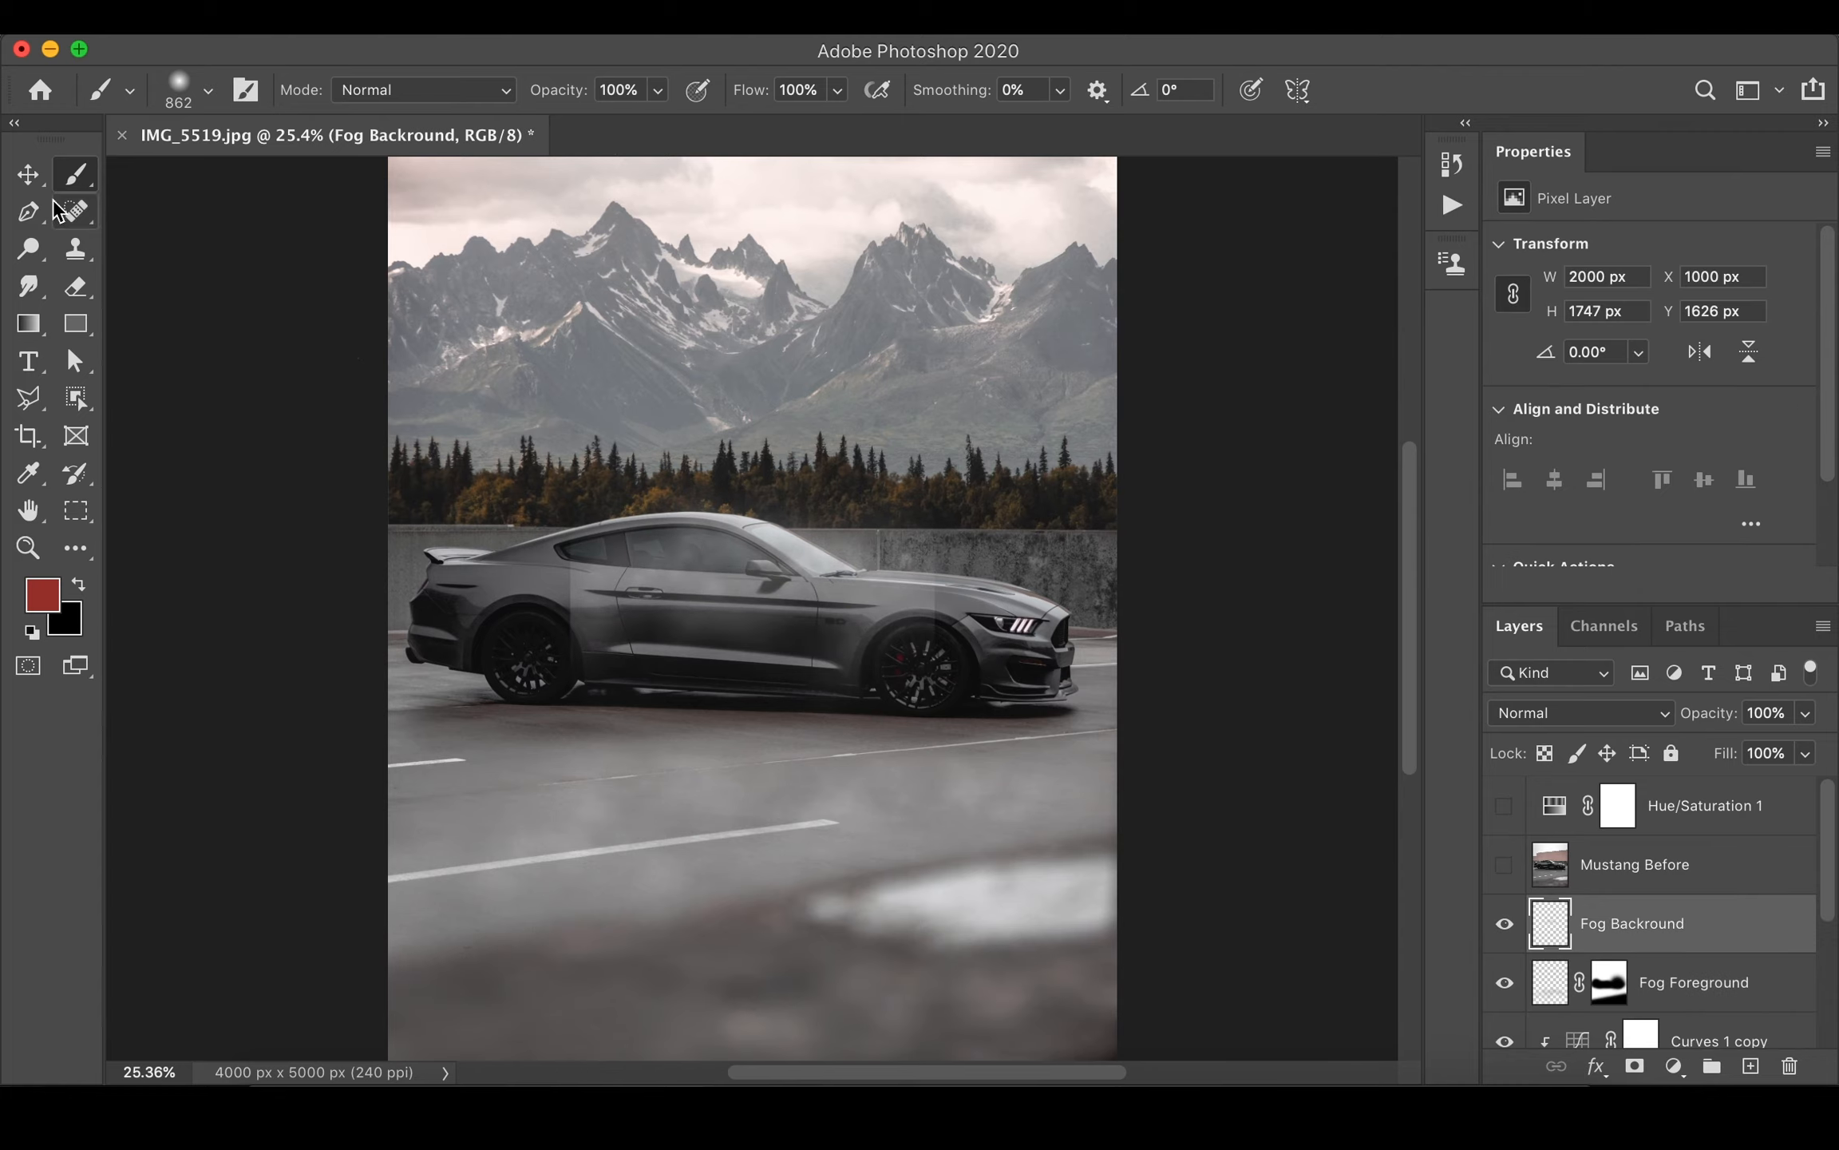
key(v)
drag(935, 607, 1118, 608)
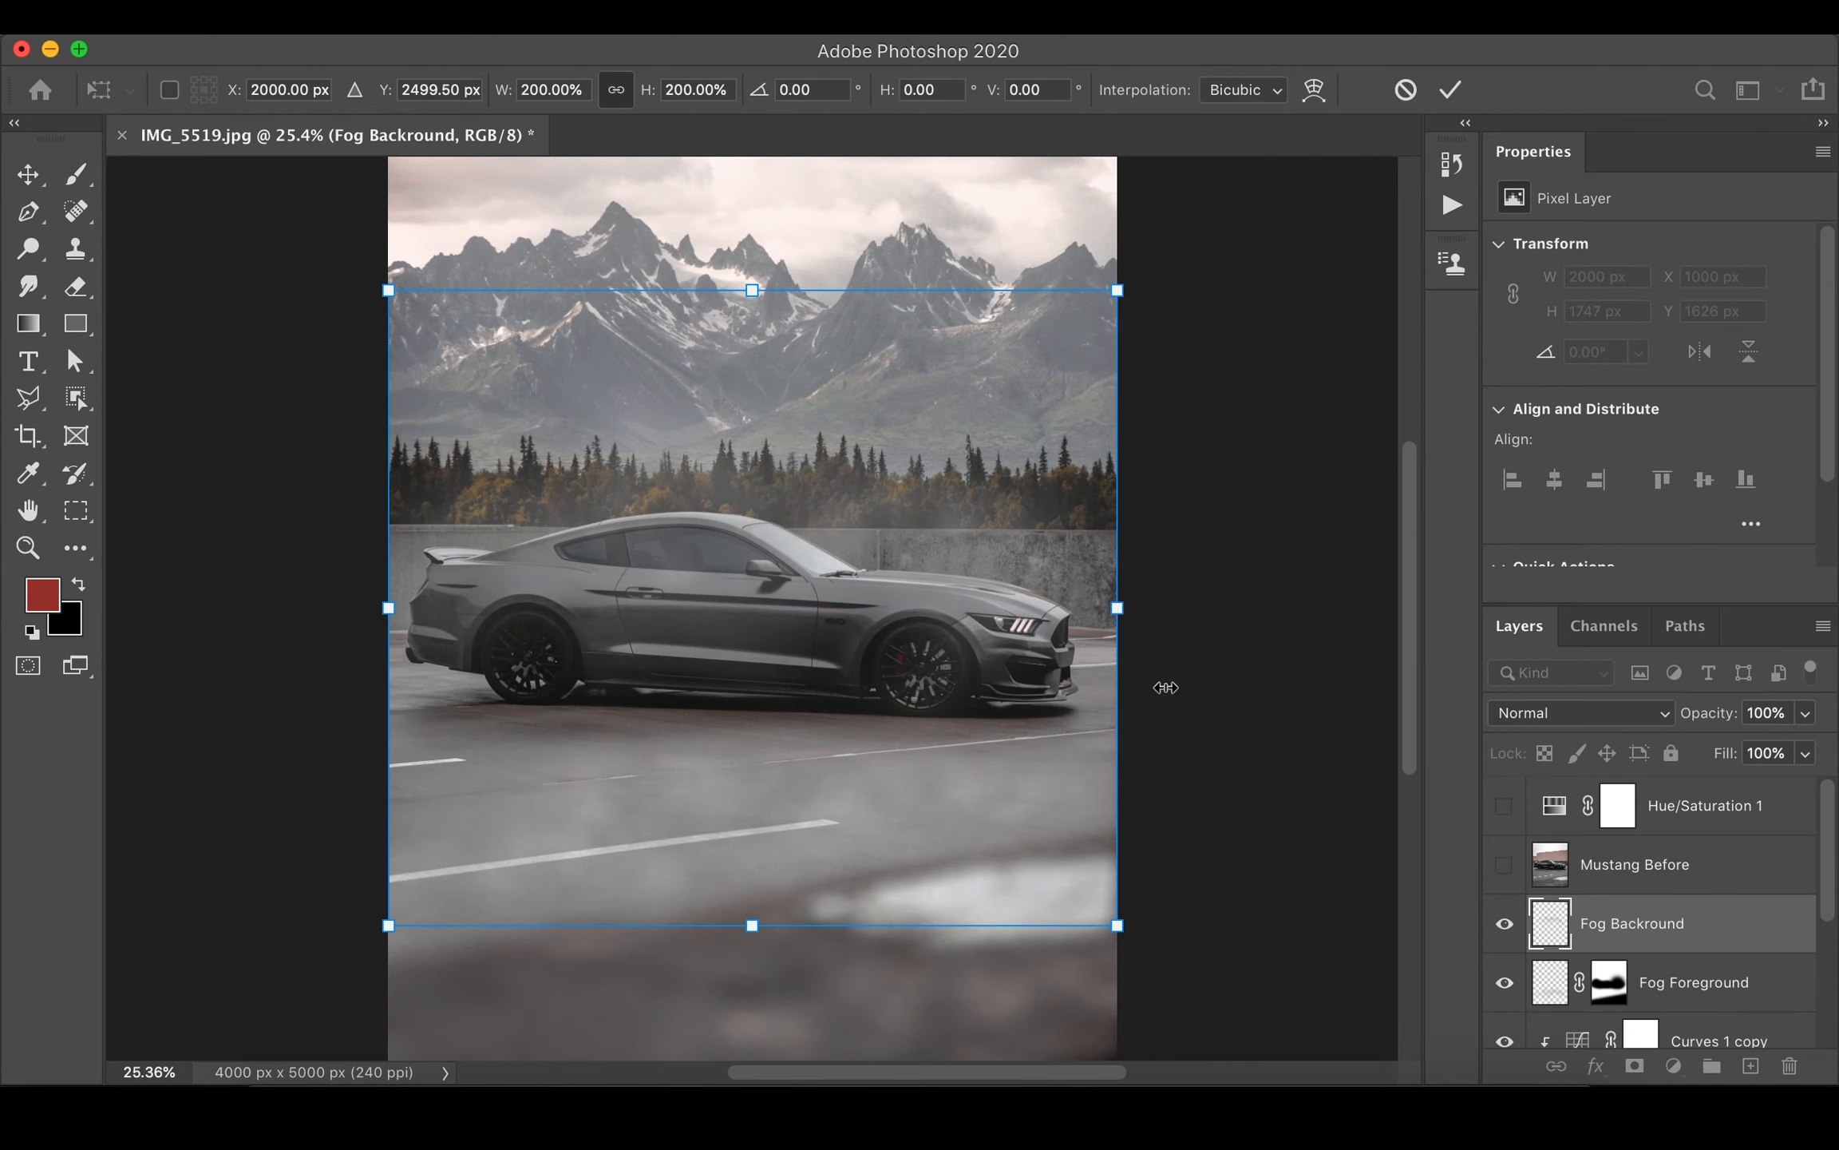
scroll(1647, 874, down, 3)
key(Return)
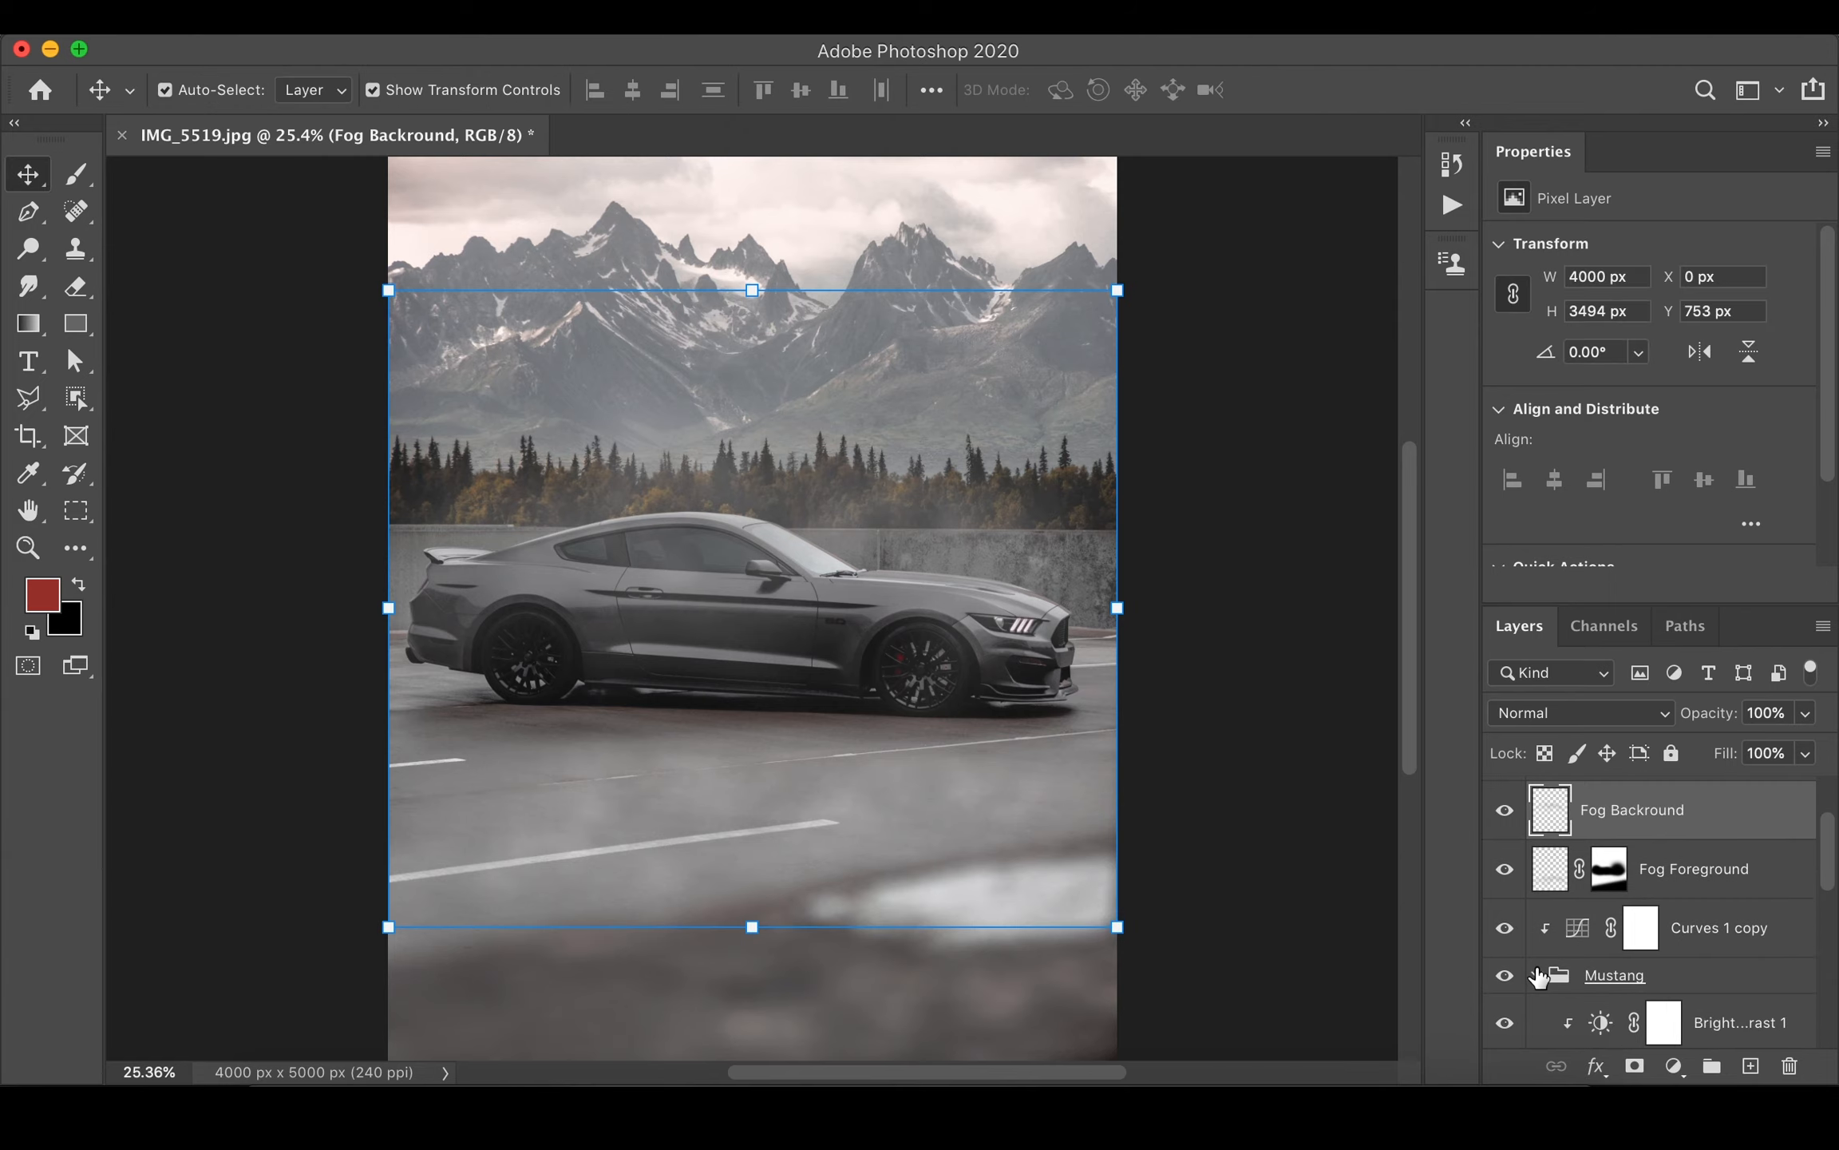
- Place the Fog Backround layer between the Mustang group and Vibrance 1, and shift the fog slightly up to X -8 px, Y 675 px
click(1538, 975)
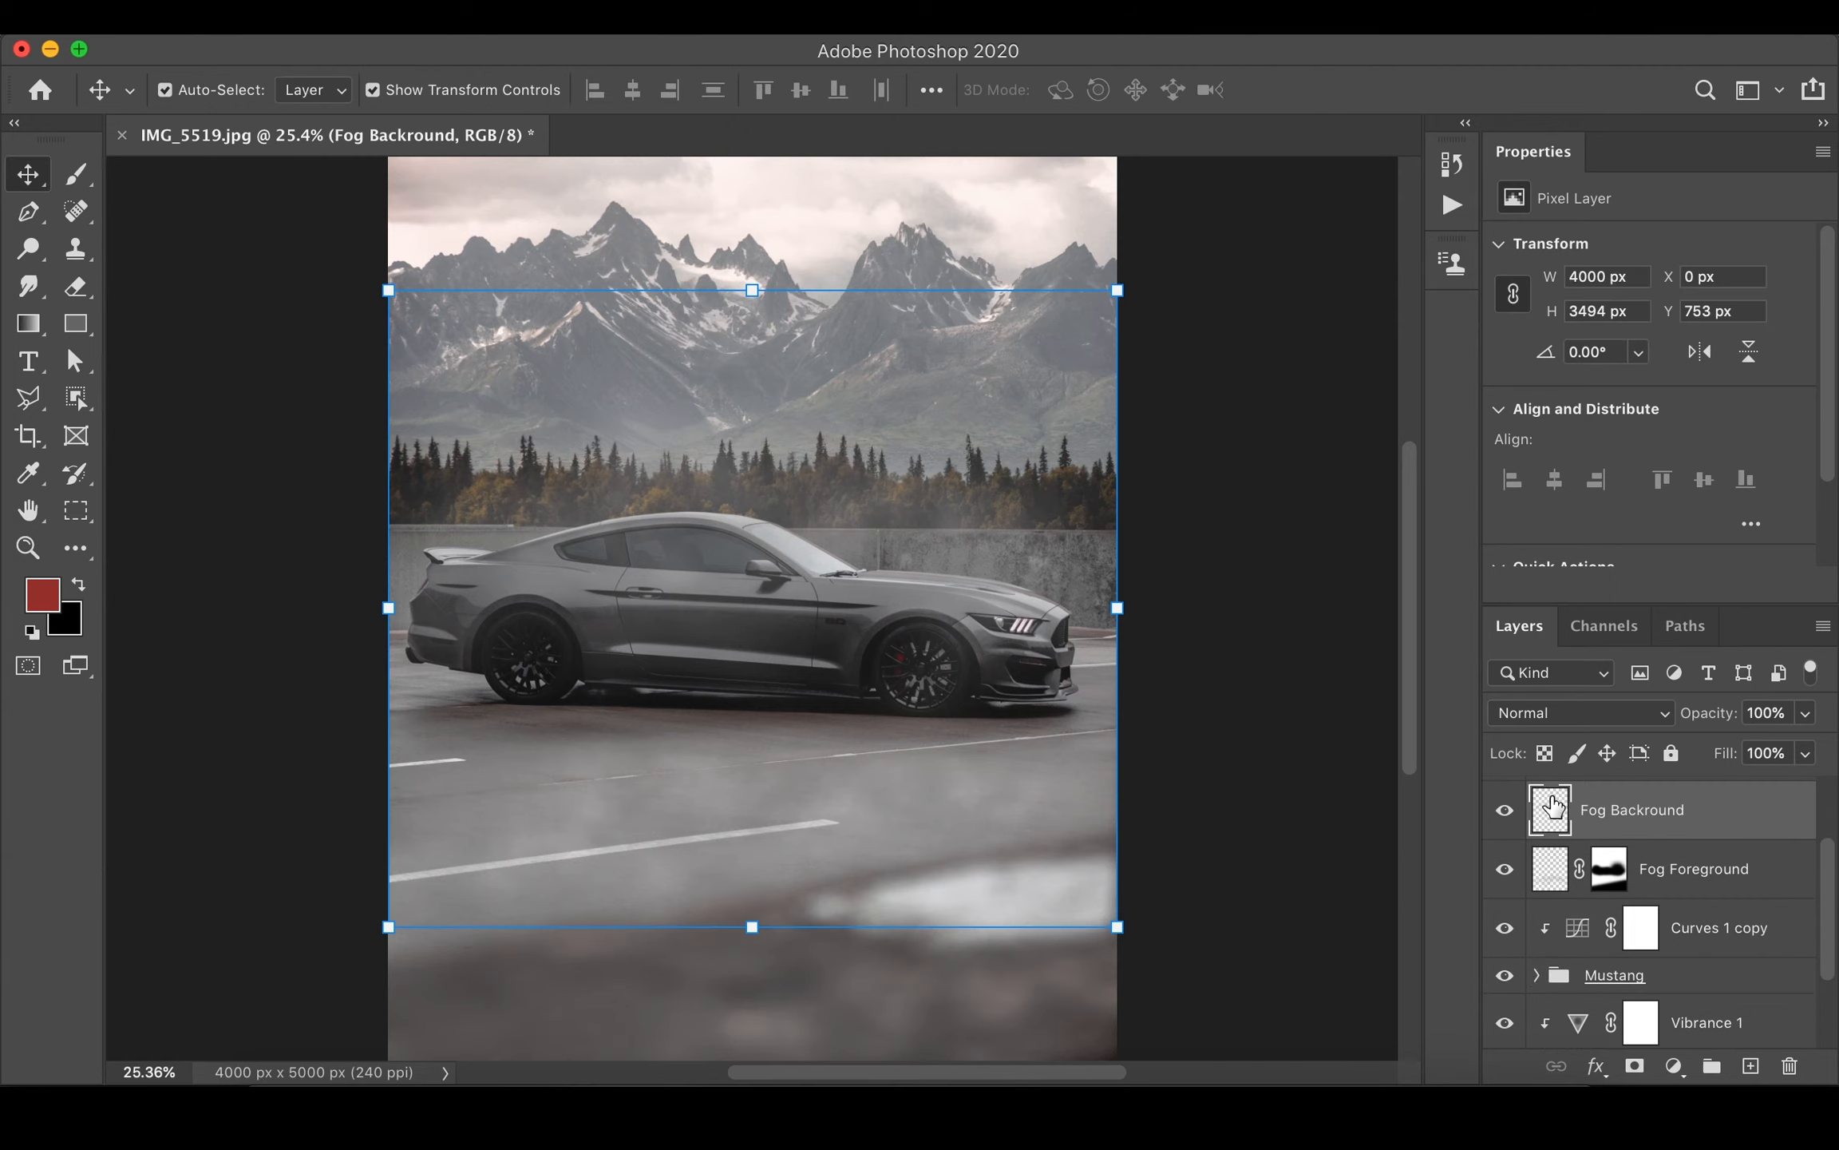
drag(1553, 806, 1569, 998)
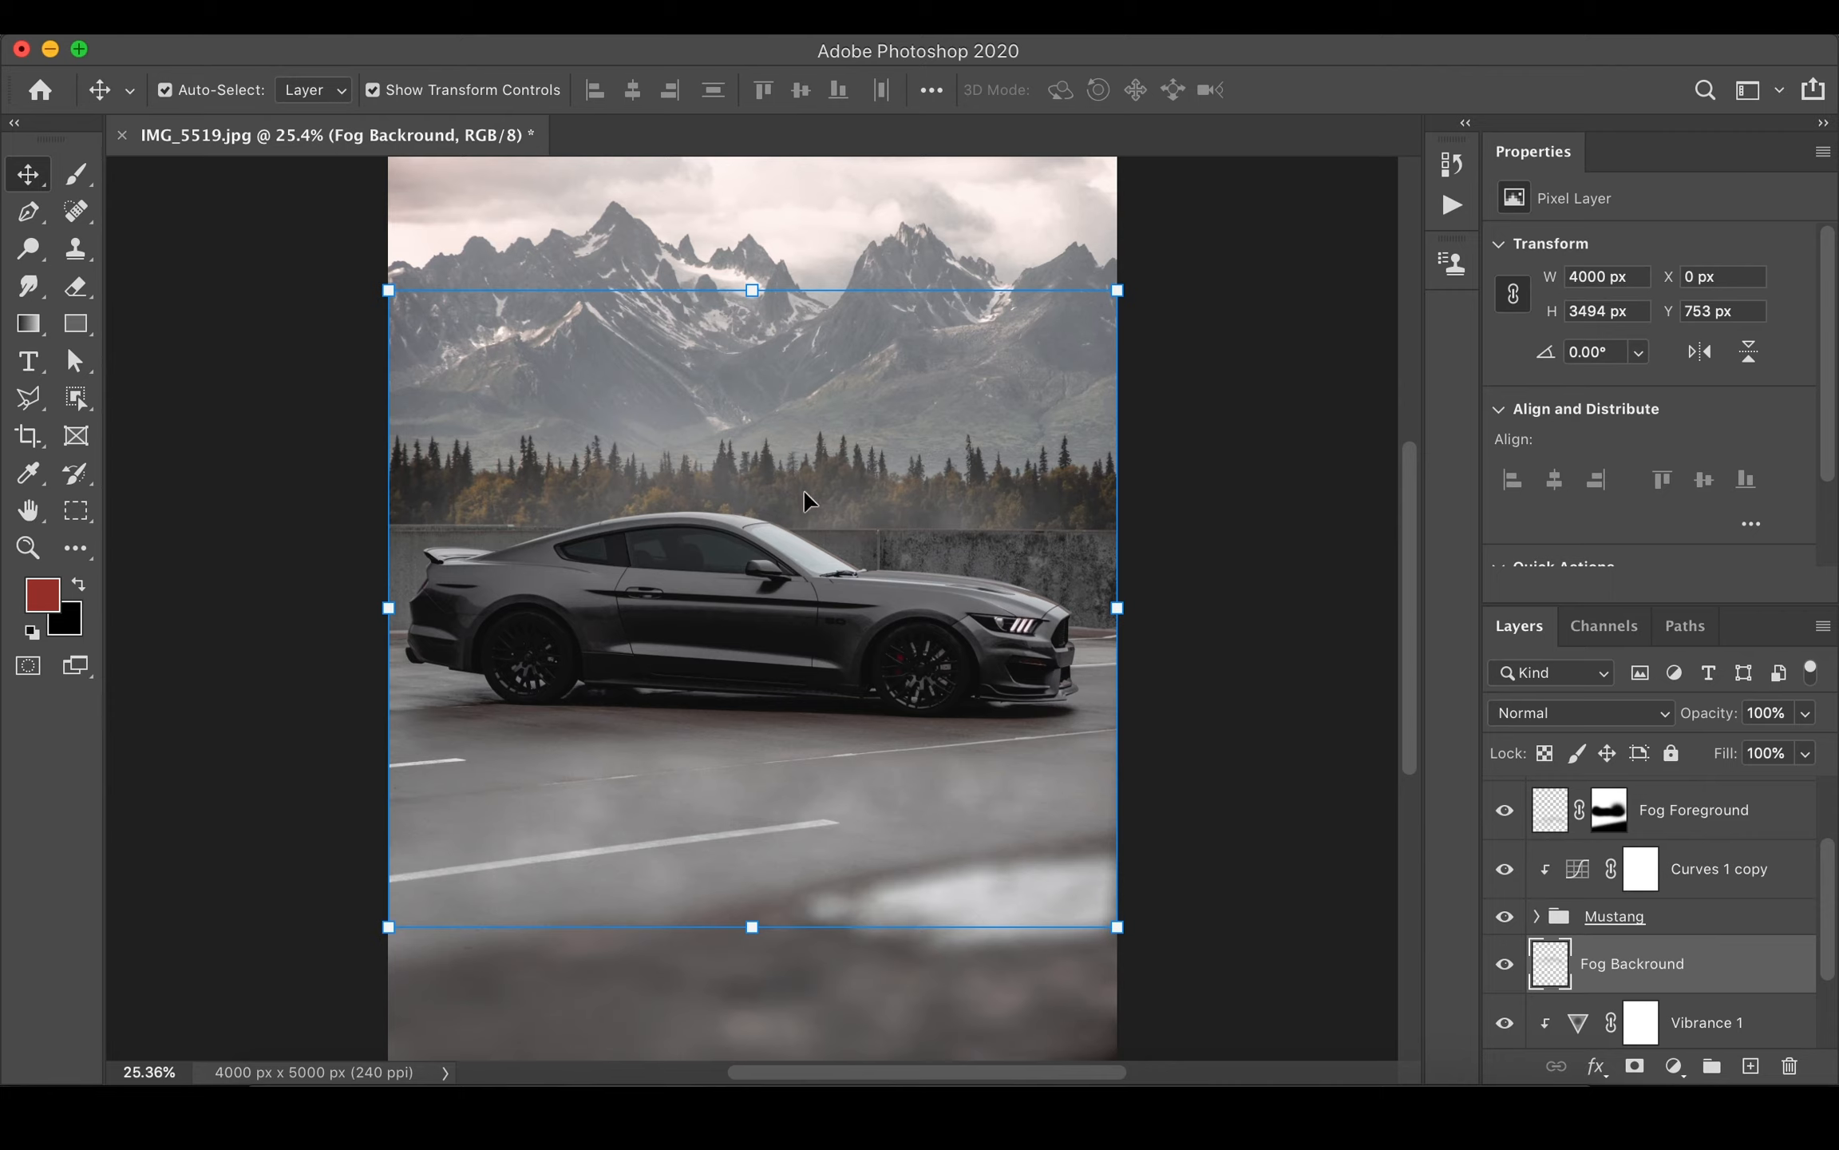
mouse_move(844, 485)
mouse_down()
mouse_move(866, 509)
mouse_move(870, 374)
mouse_move(865, 532)
mouse_move(865, 508)
mouse_up()
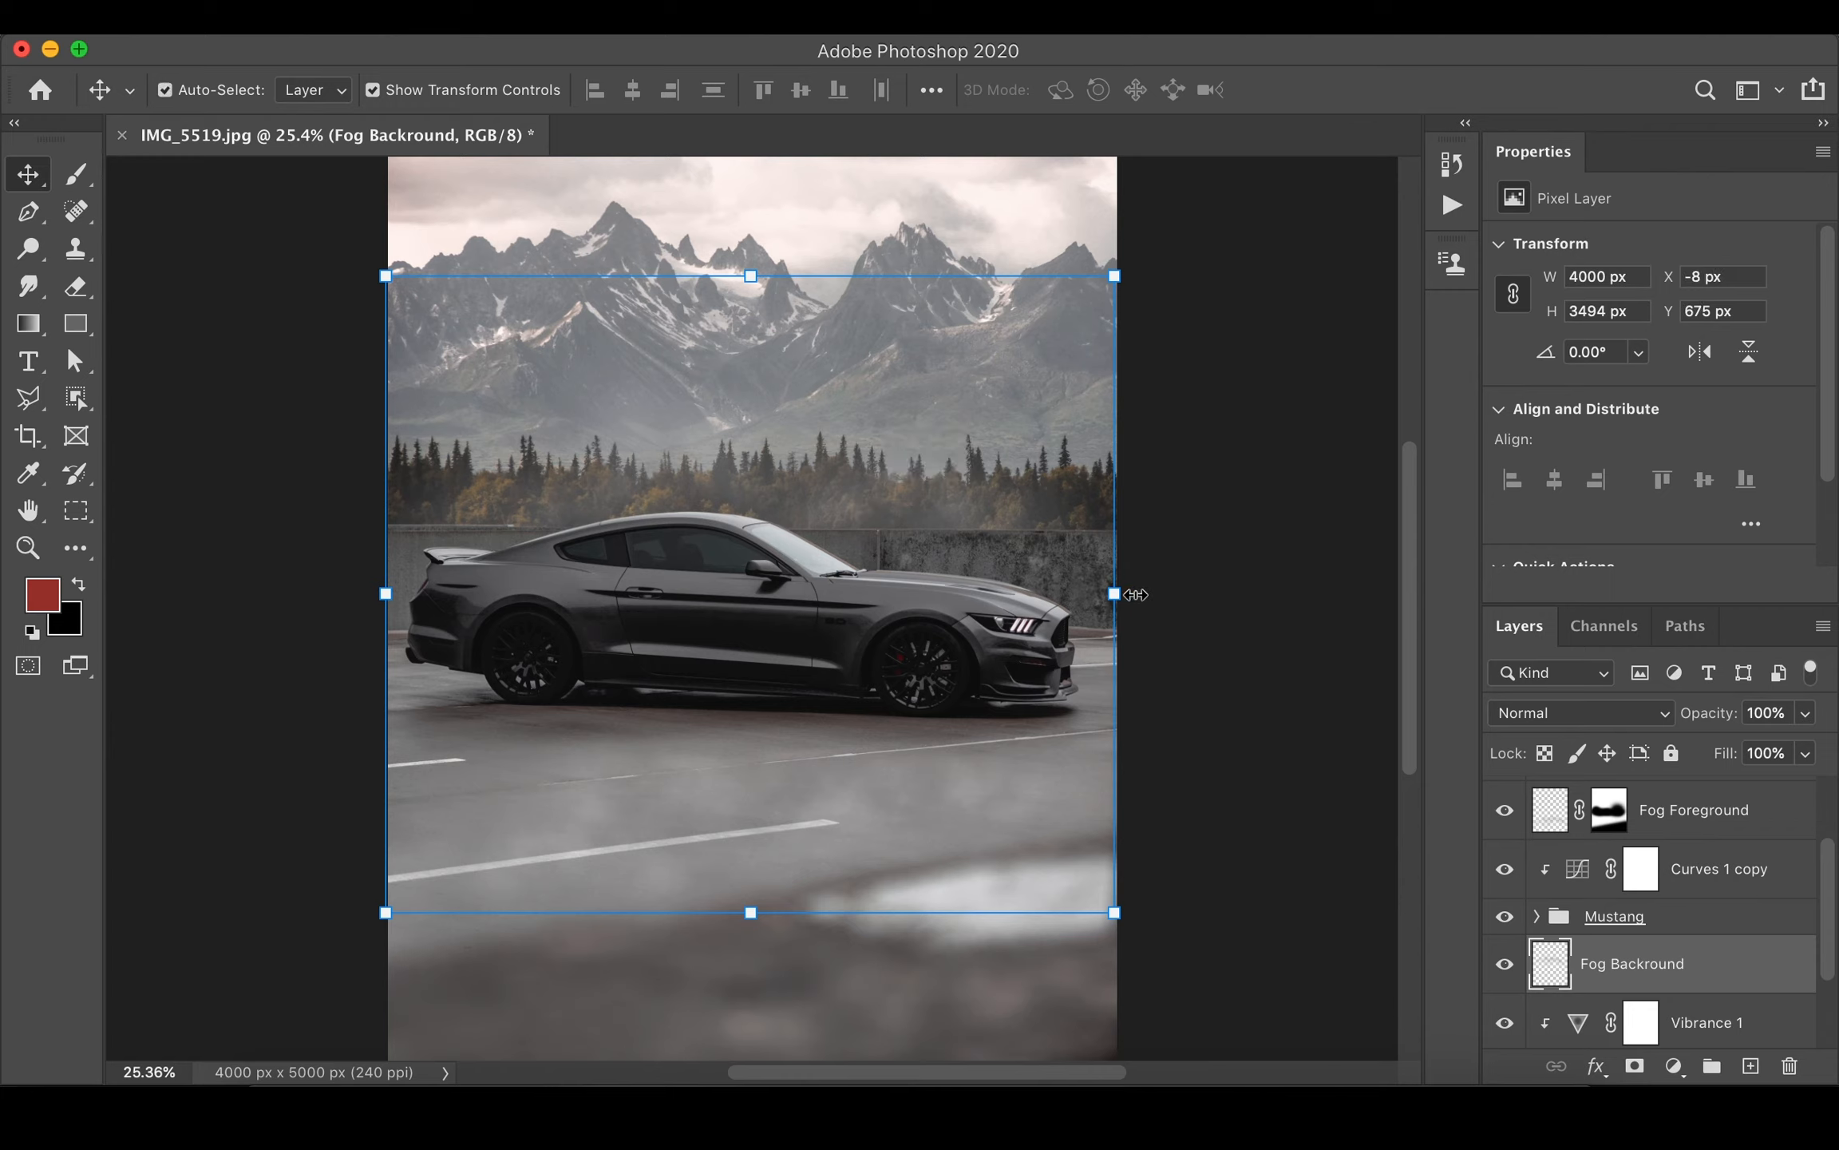
- Stretch the Fog Backround layer horizontally past both canvas edges to W 5216 px, X -599 px, keeping its height
drag(1133, 594, 1230, 593)
drag(386, 594, 278, 594)
key(Return)
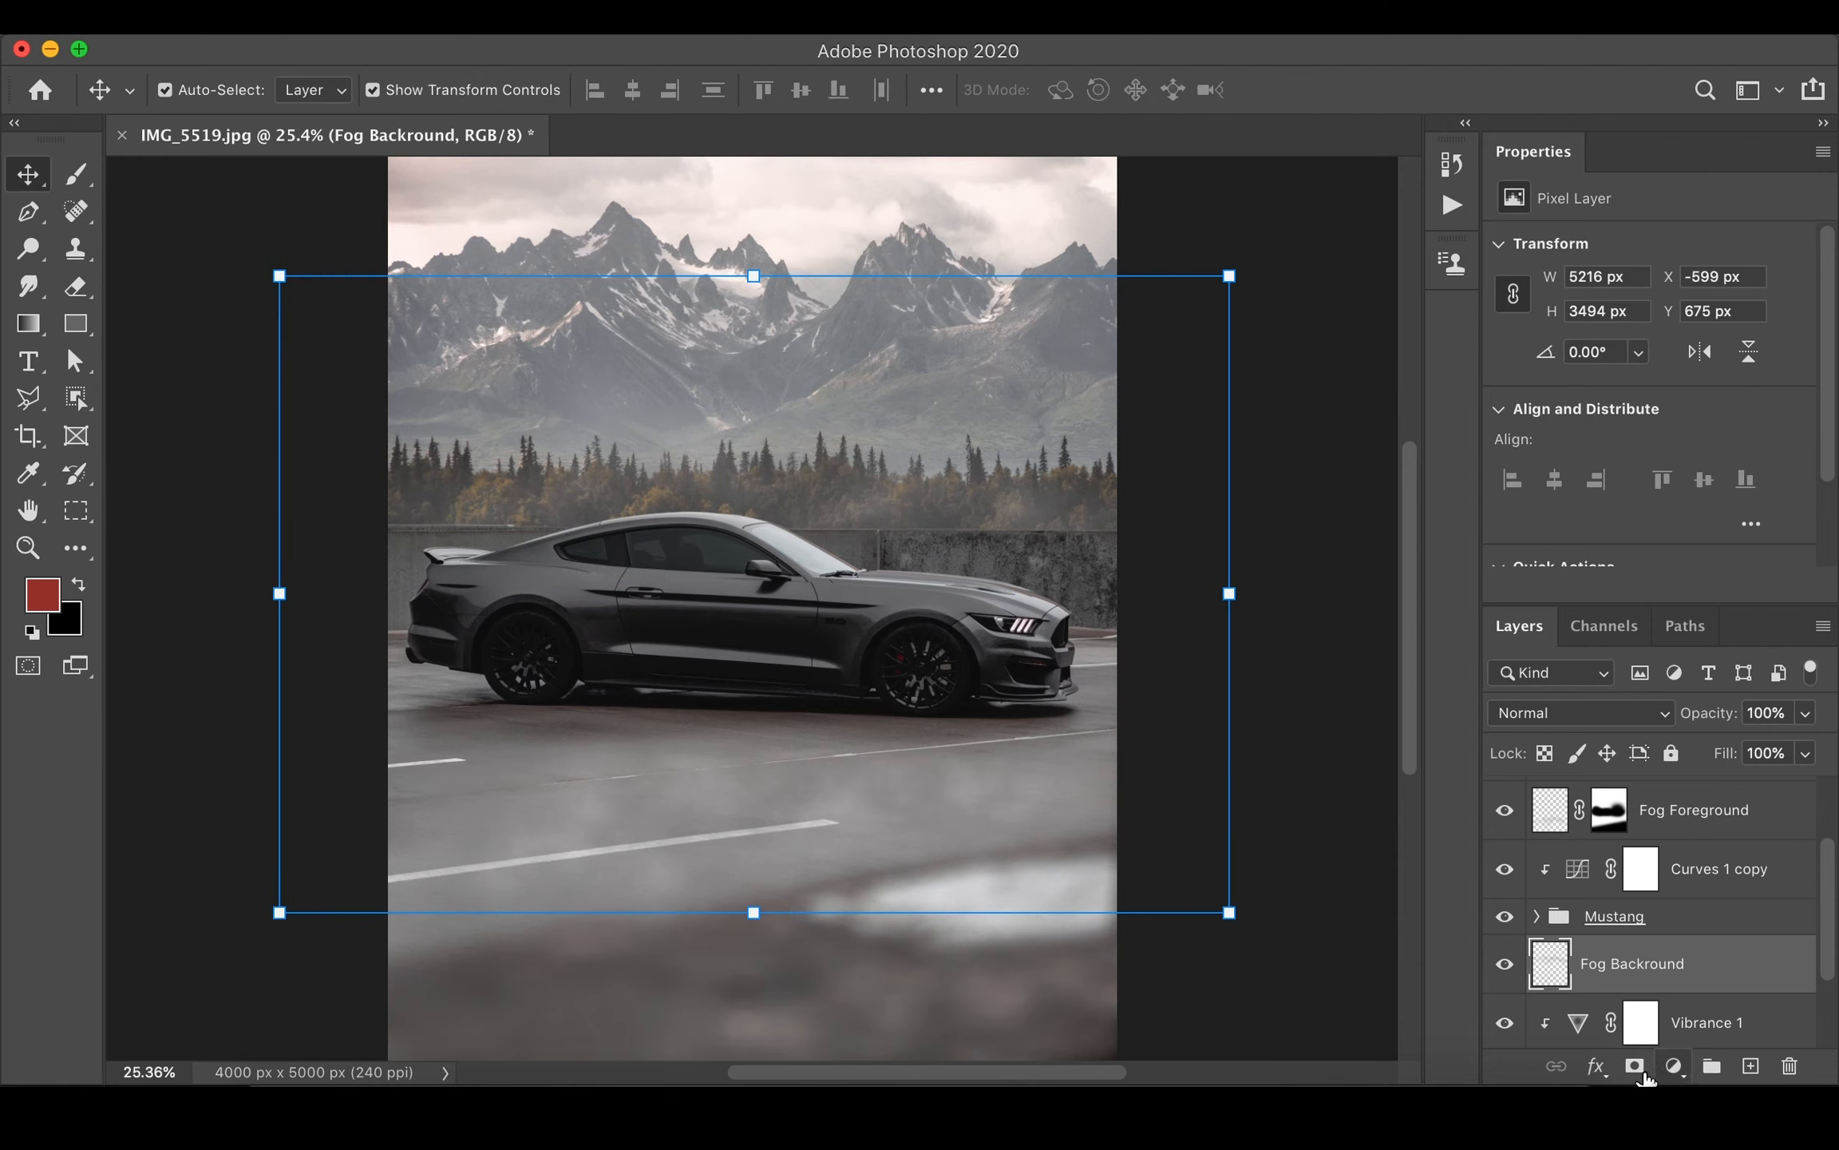
- Add a layer mask to Fog Backround and paint black across the mountains with a large soft brush to clear the fog there
click(1634, 1066)
key(b)
drag(736, 415, 704, 413)
click(747, 443)
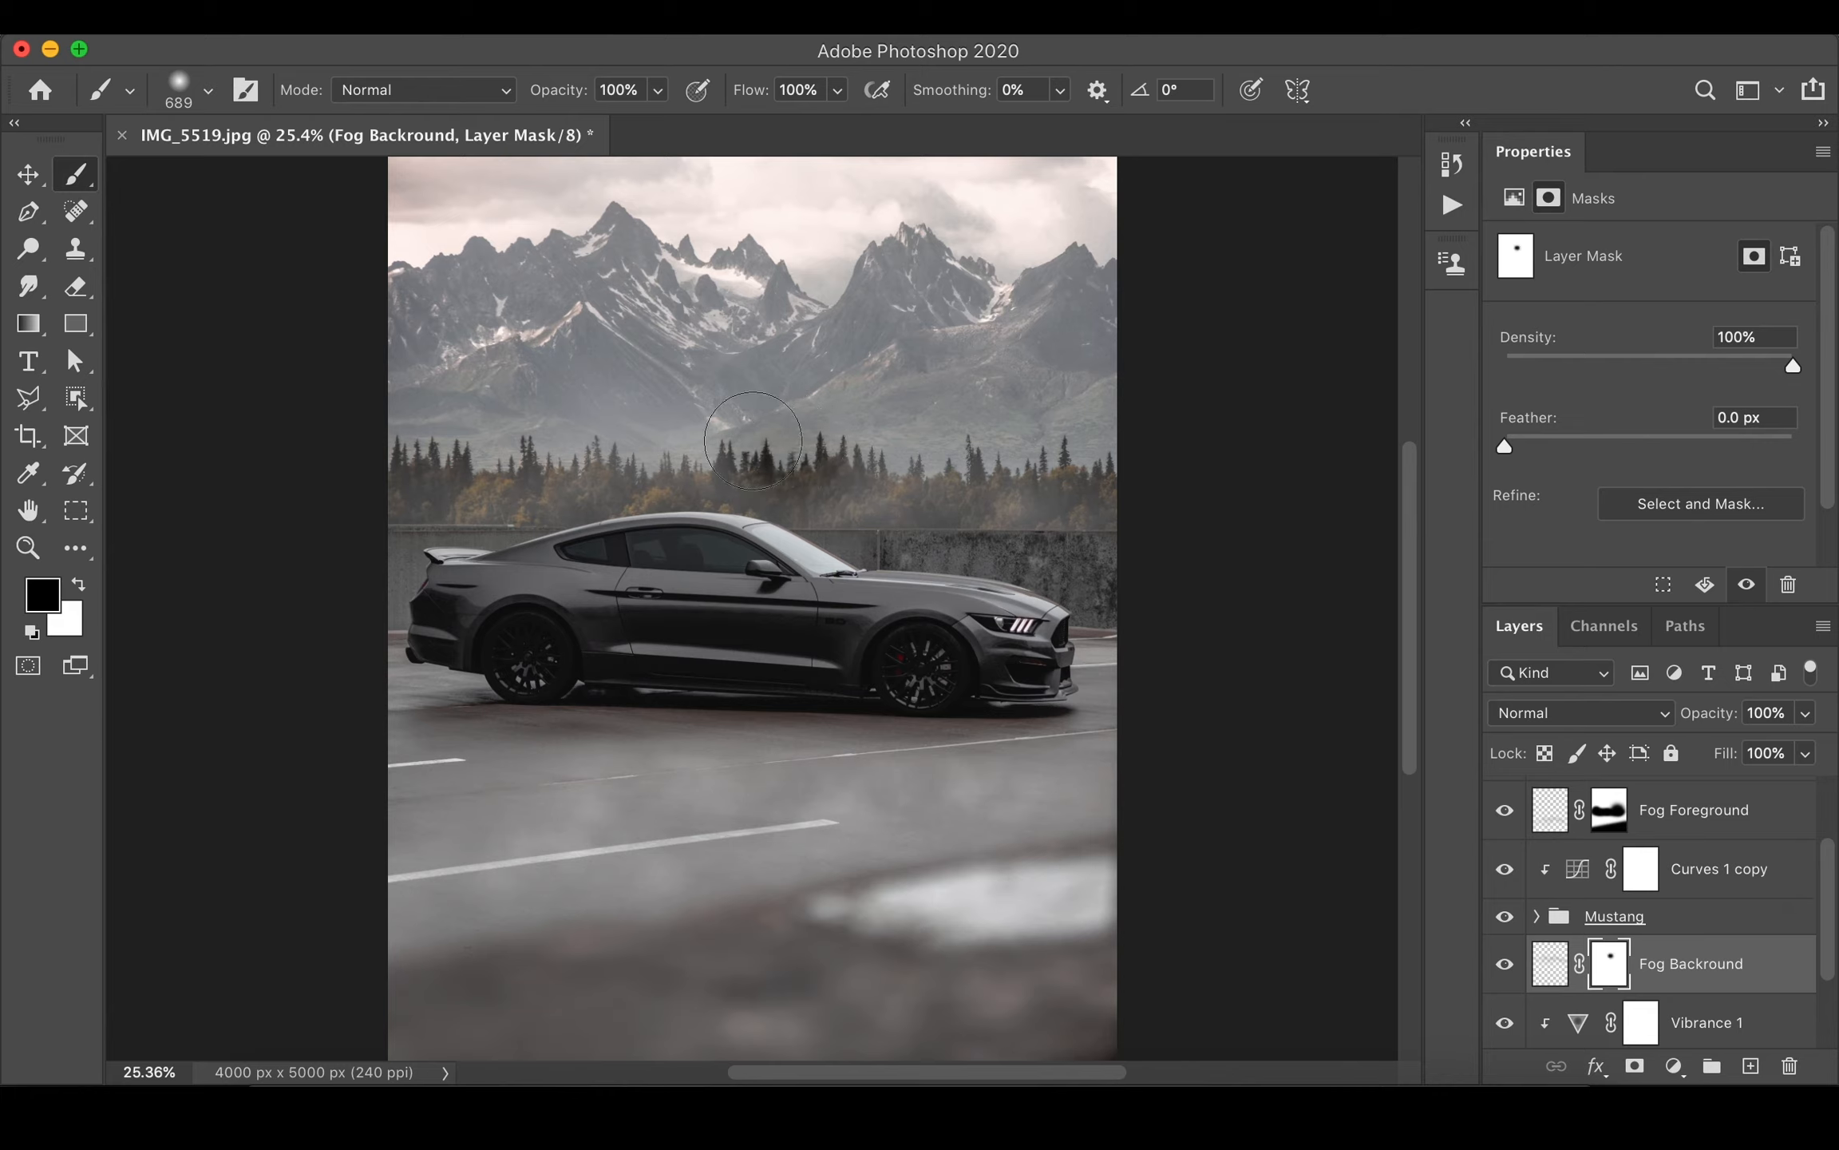
shift+click(363, 423)
shift+click(1147, 436)
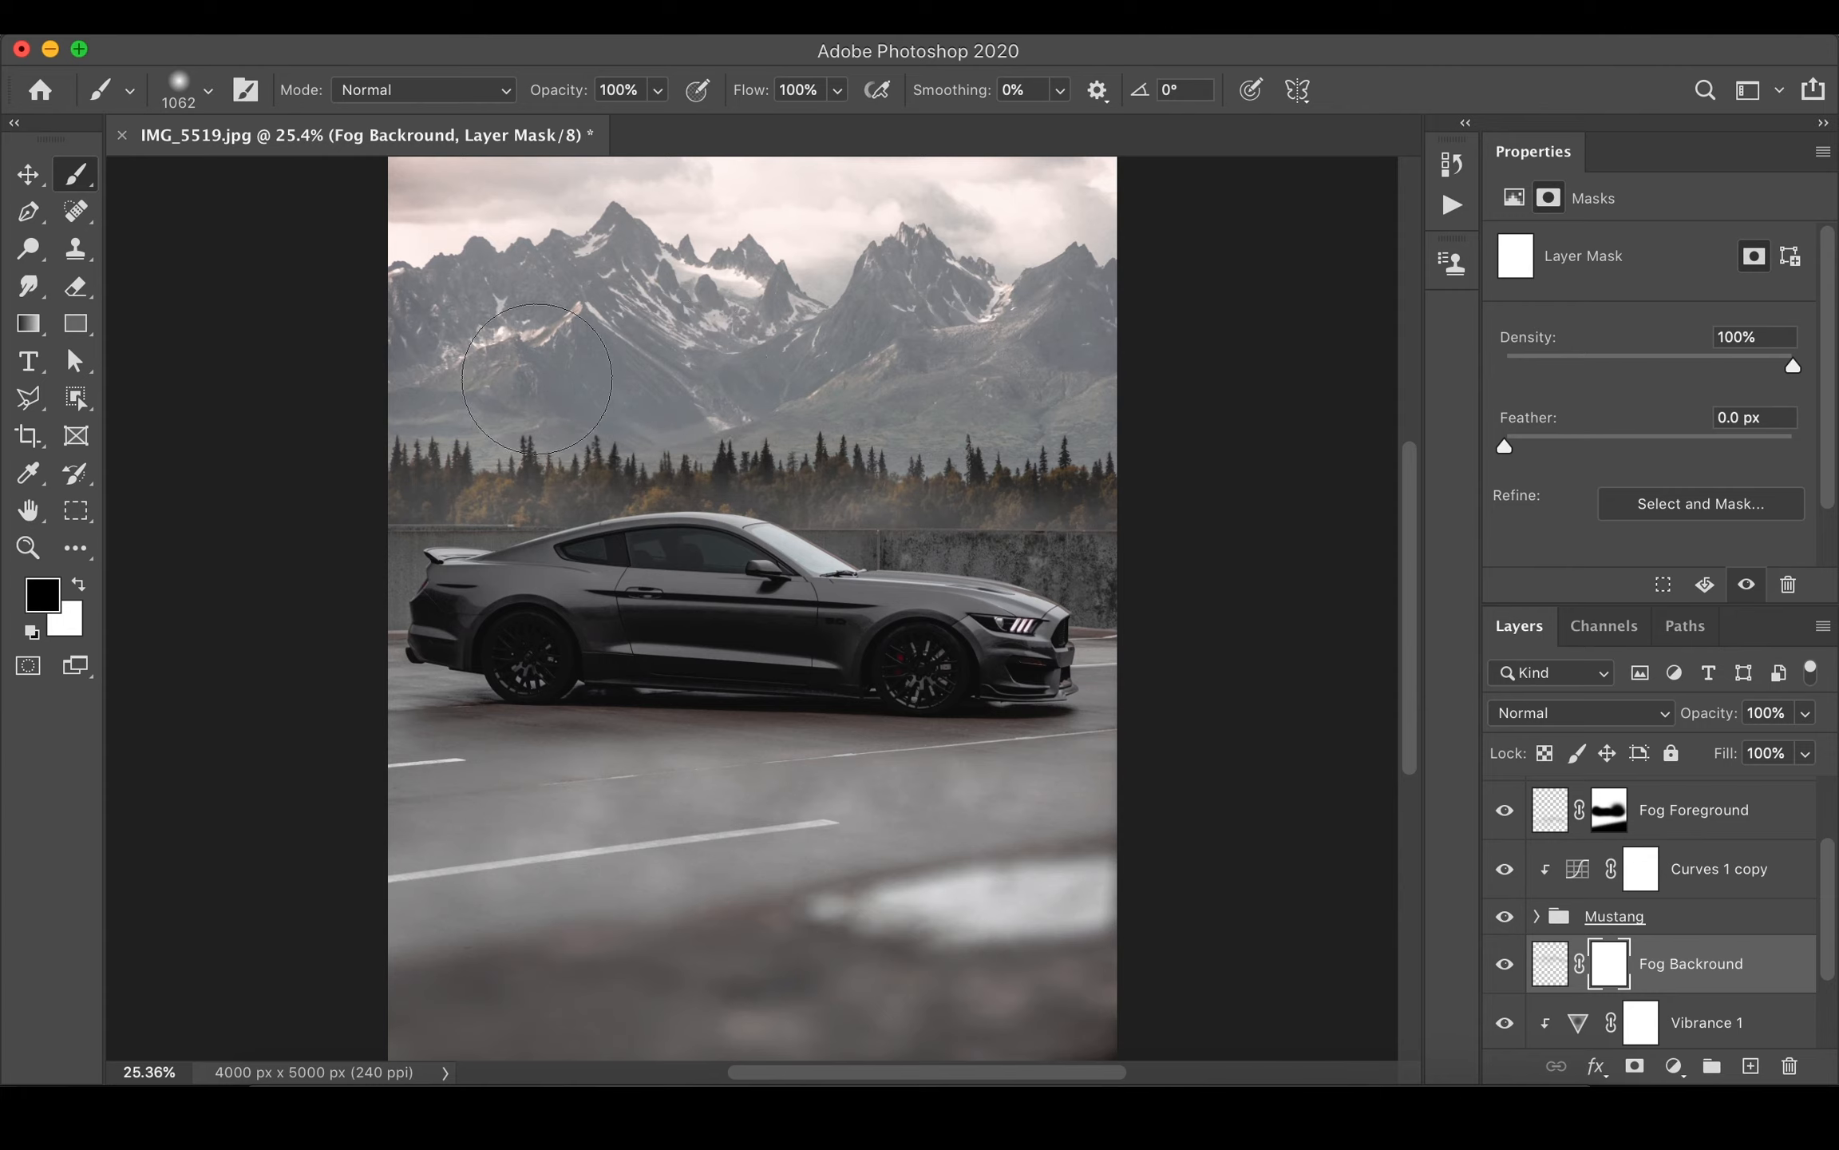
mouse_move(529, 386)
mouse_down()
mouse_move(800, 368)
mouse_move(1220, 398)
mouse_up()
key(super+z)
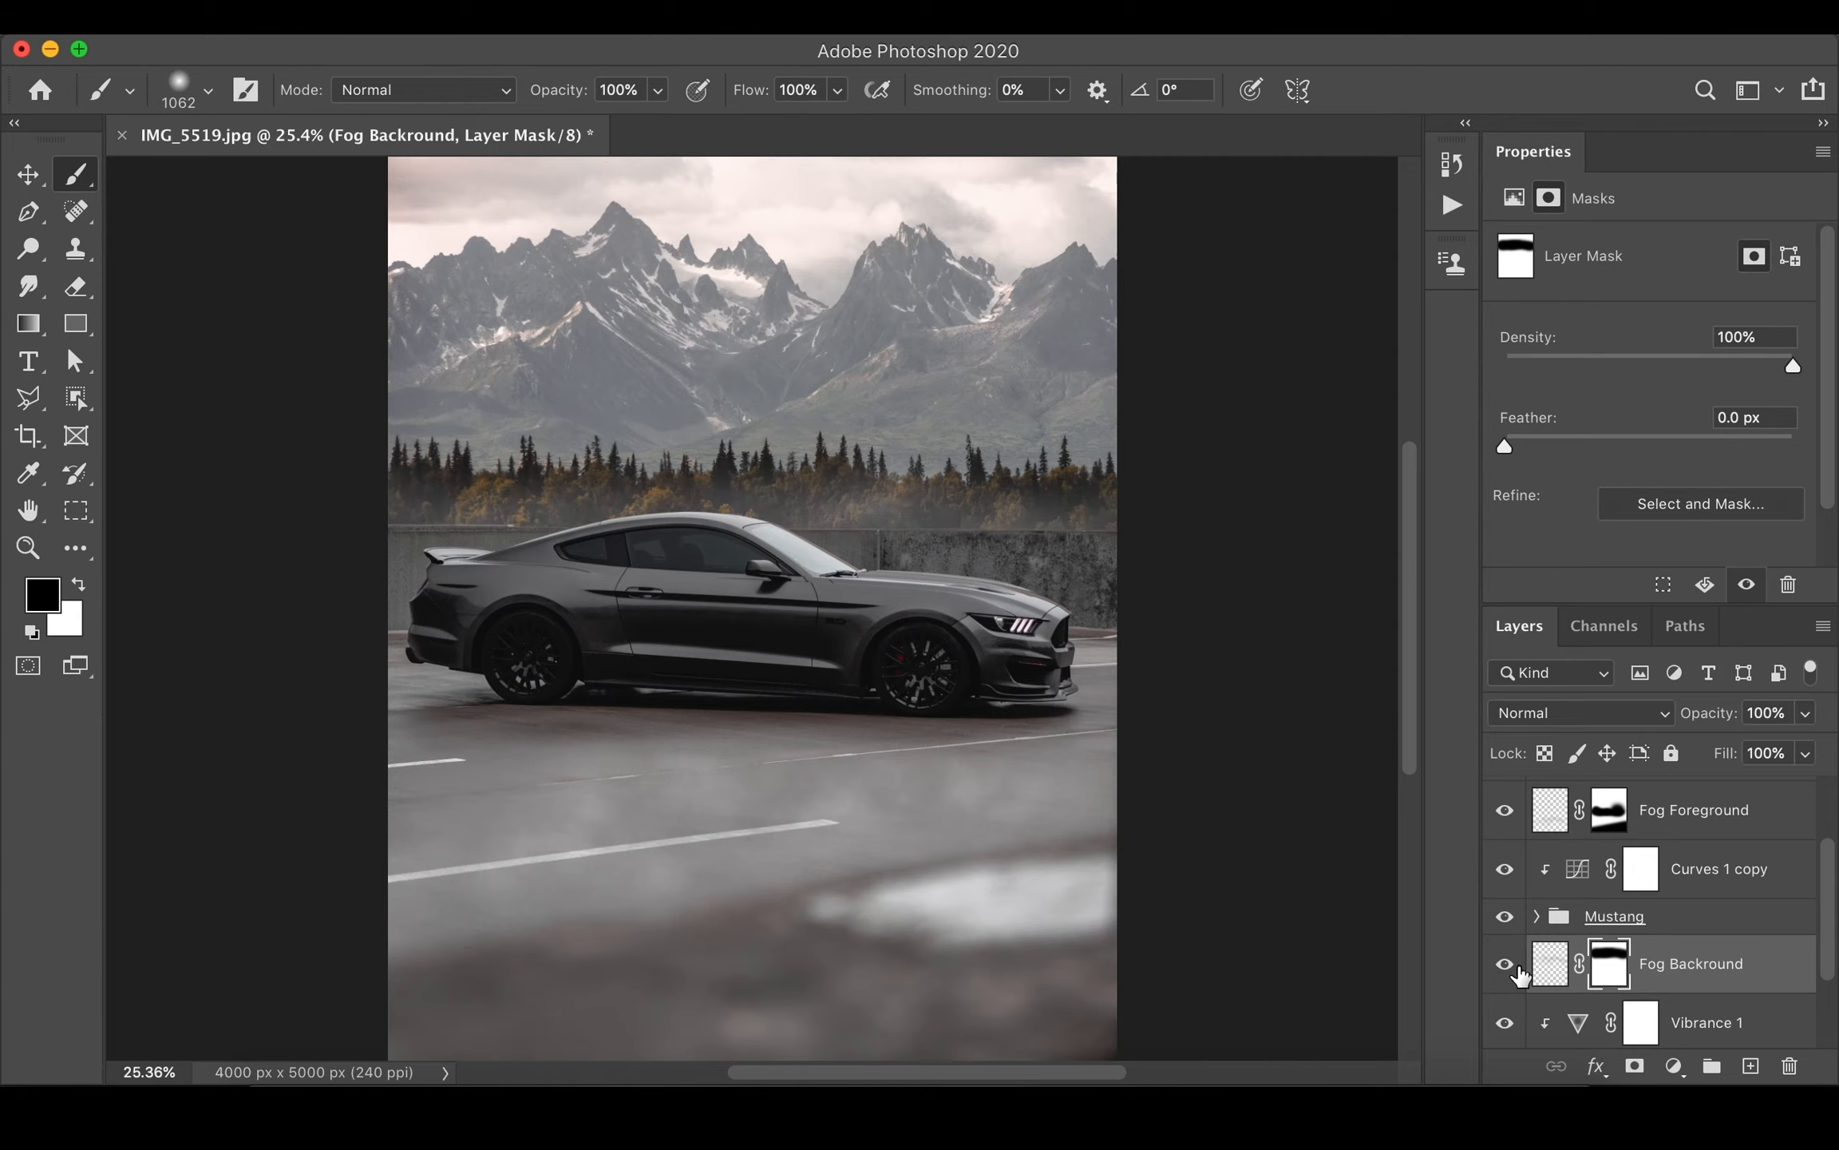
- Create a new layer named Fog Mountains and Trees directly above the Fog Backround layer
key(super+minus)
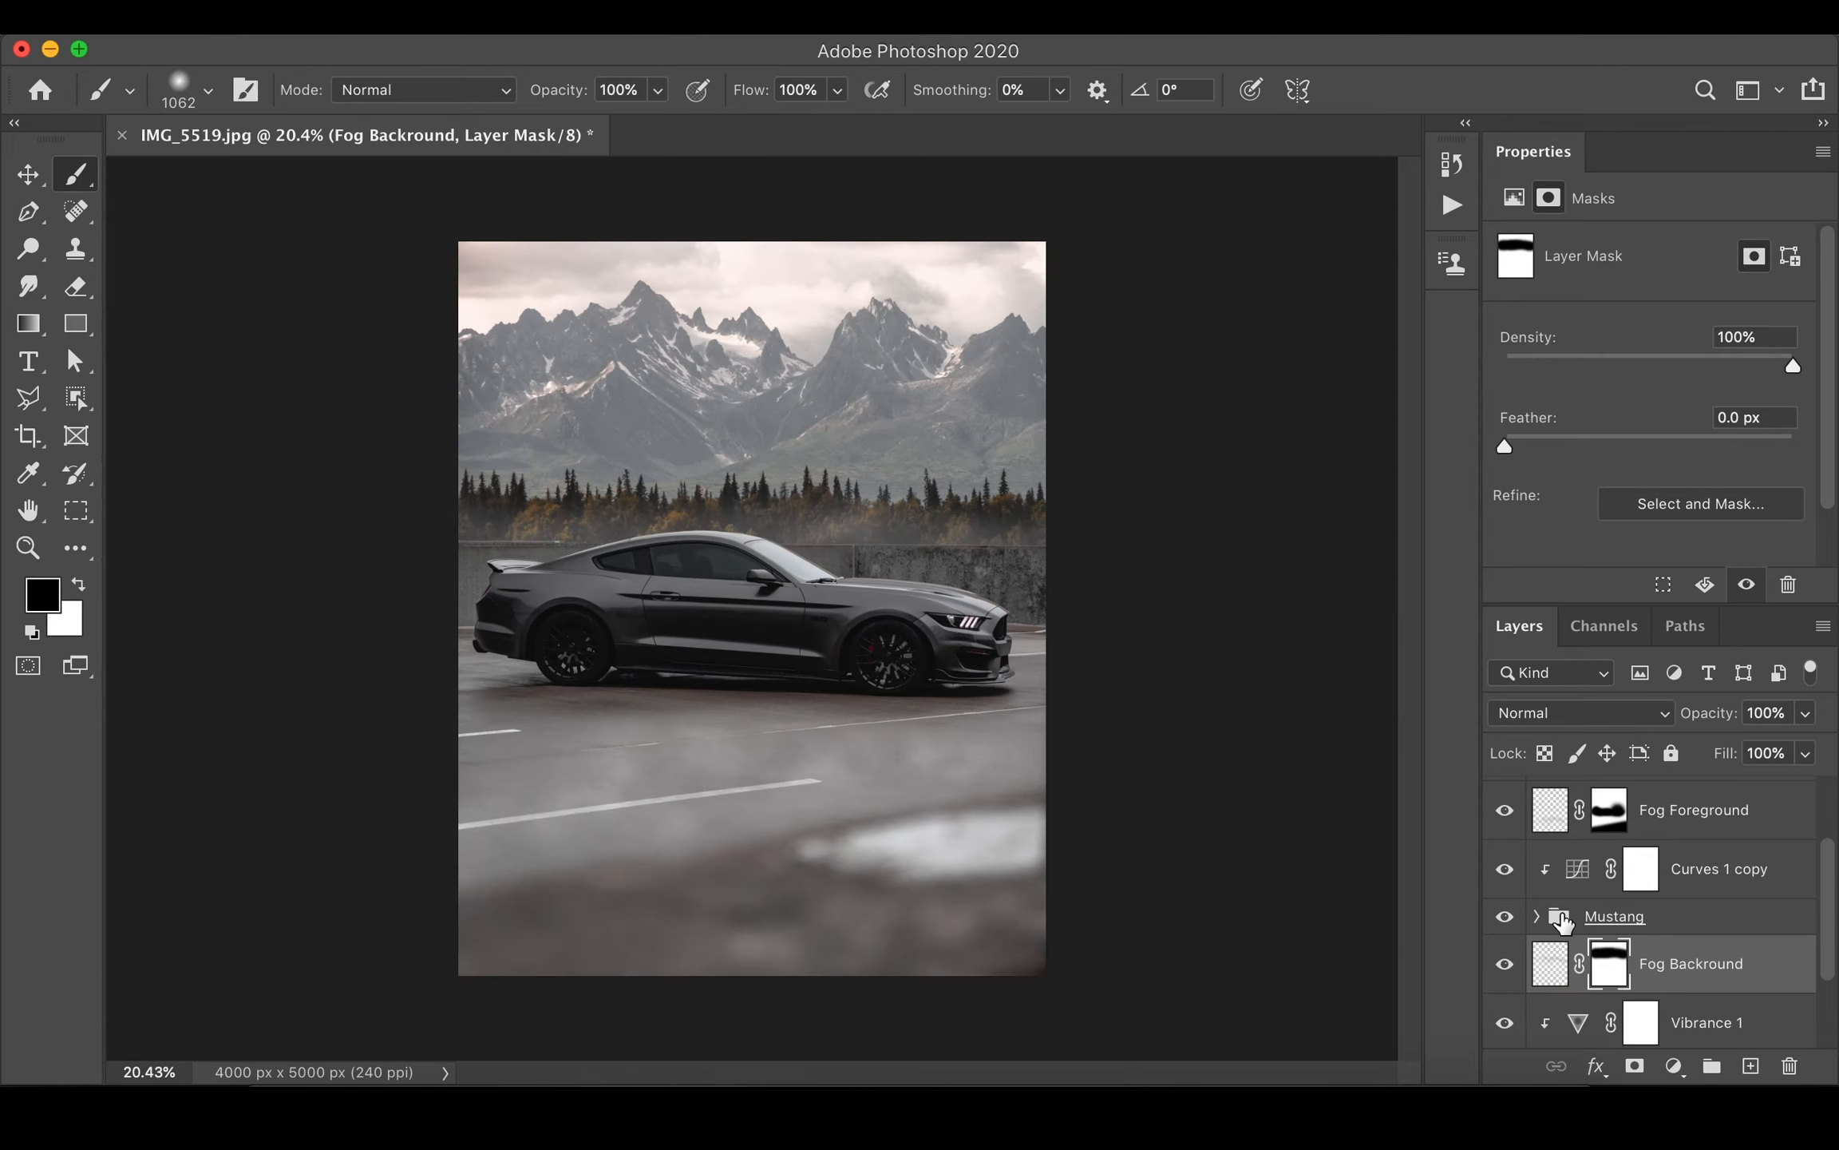
click(1551, 966)
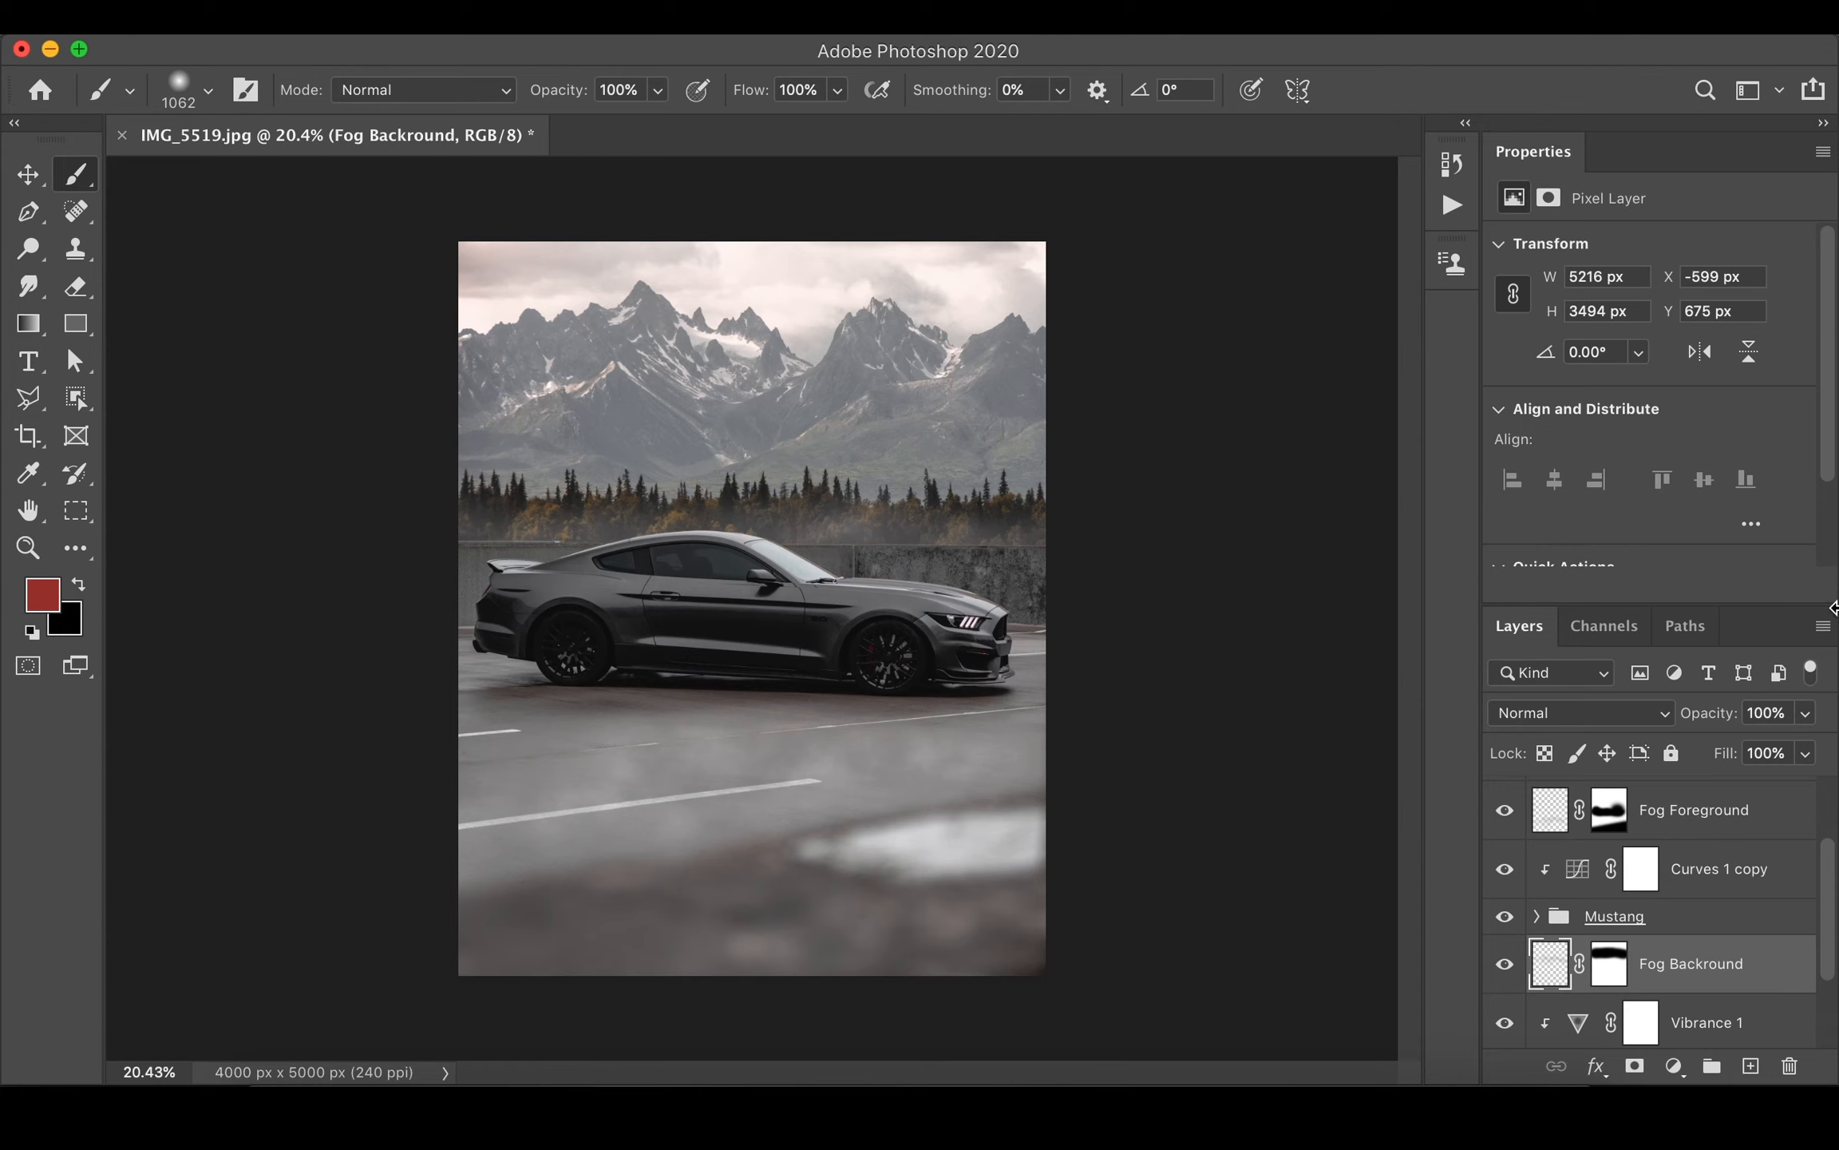
click(1823, 626)
click(1663, 637)
text(Fog M)
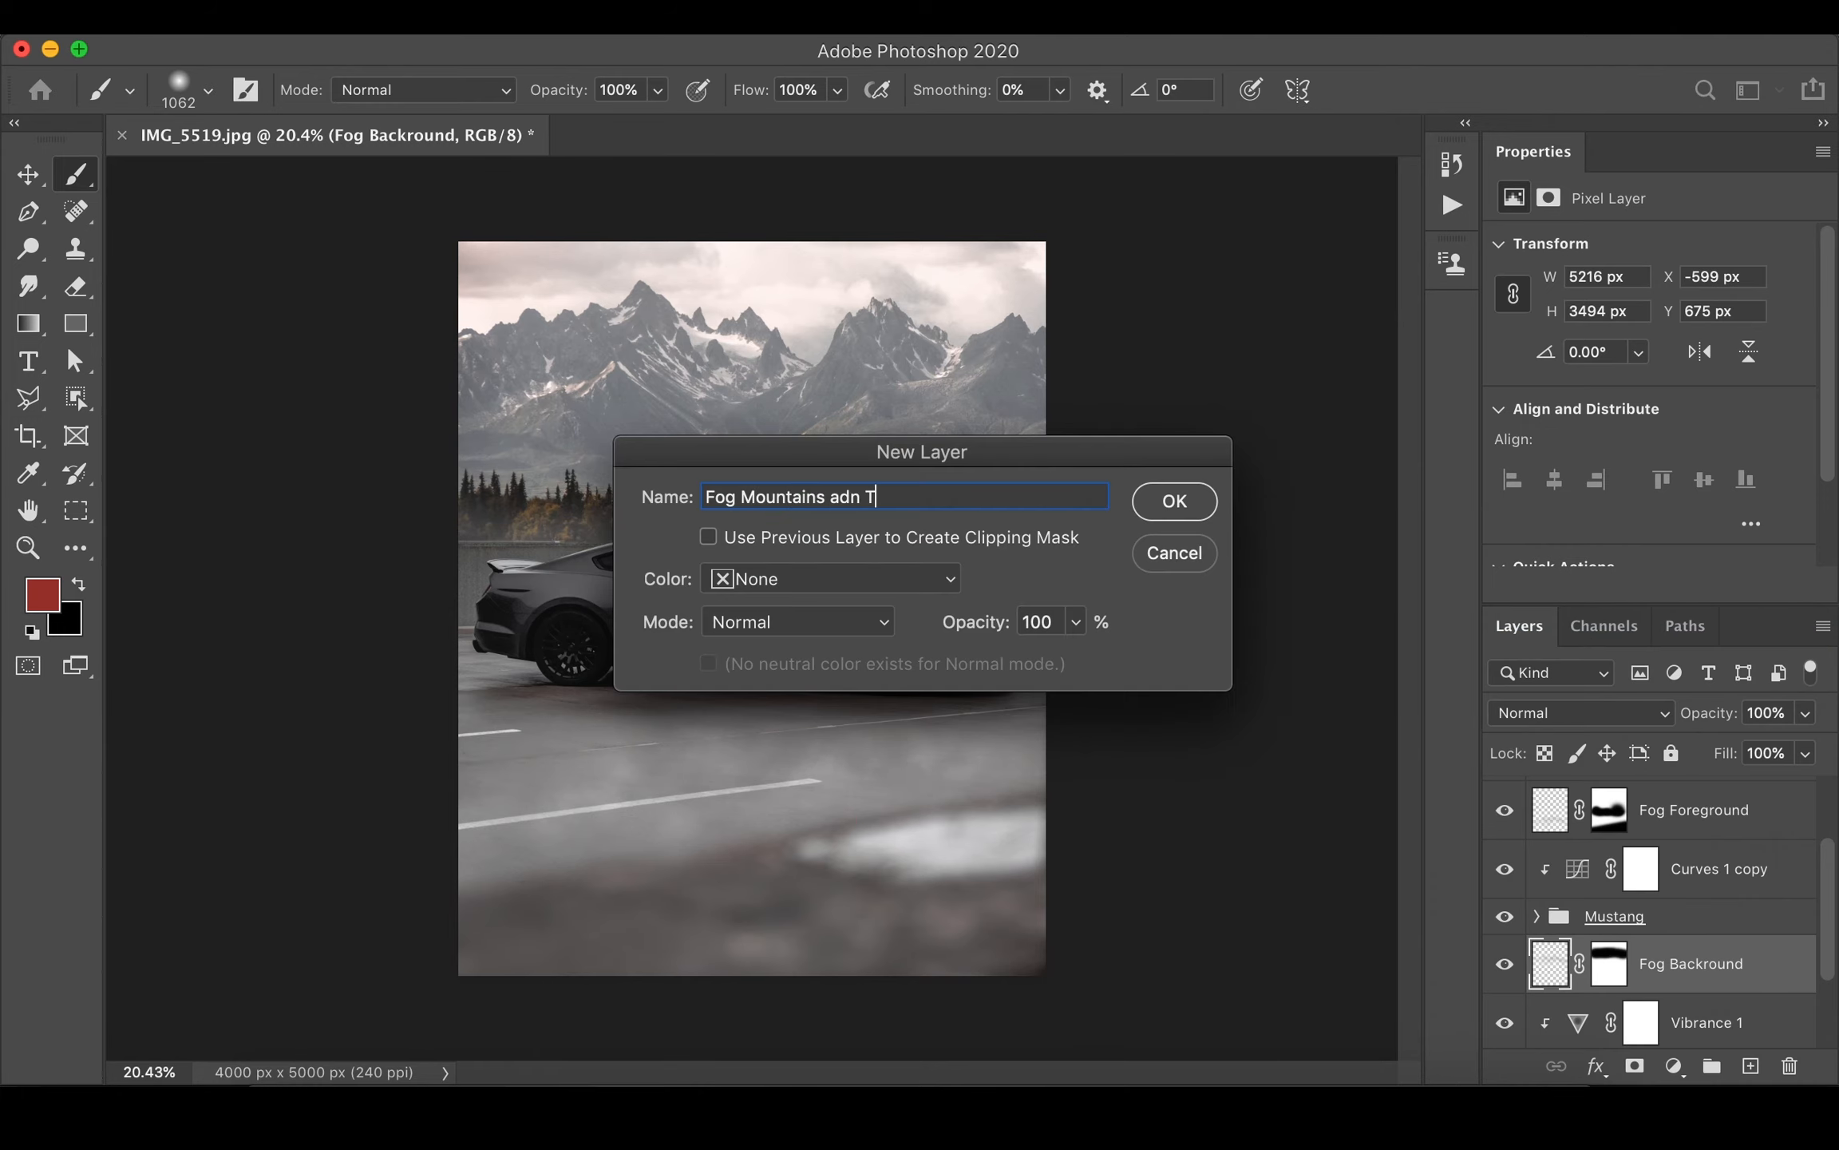
text(ountains and Trees)
key(Return)
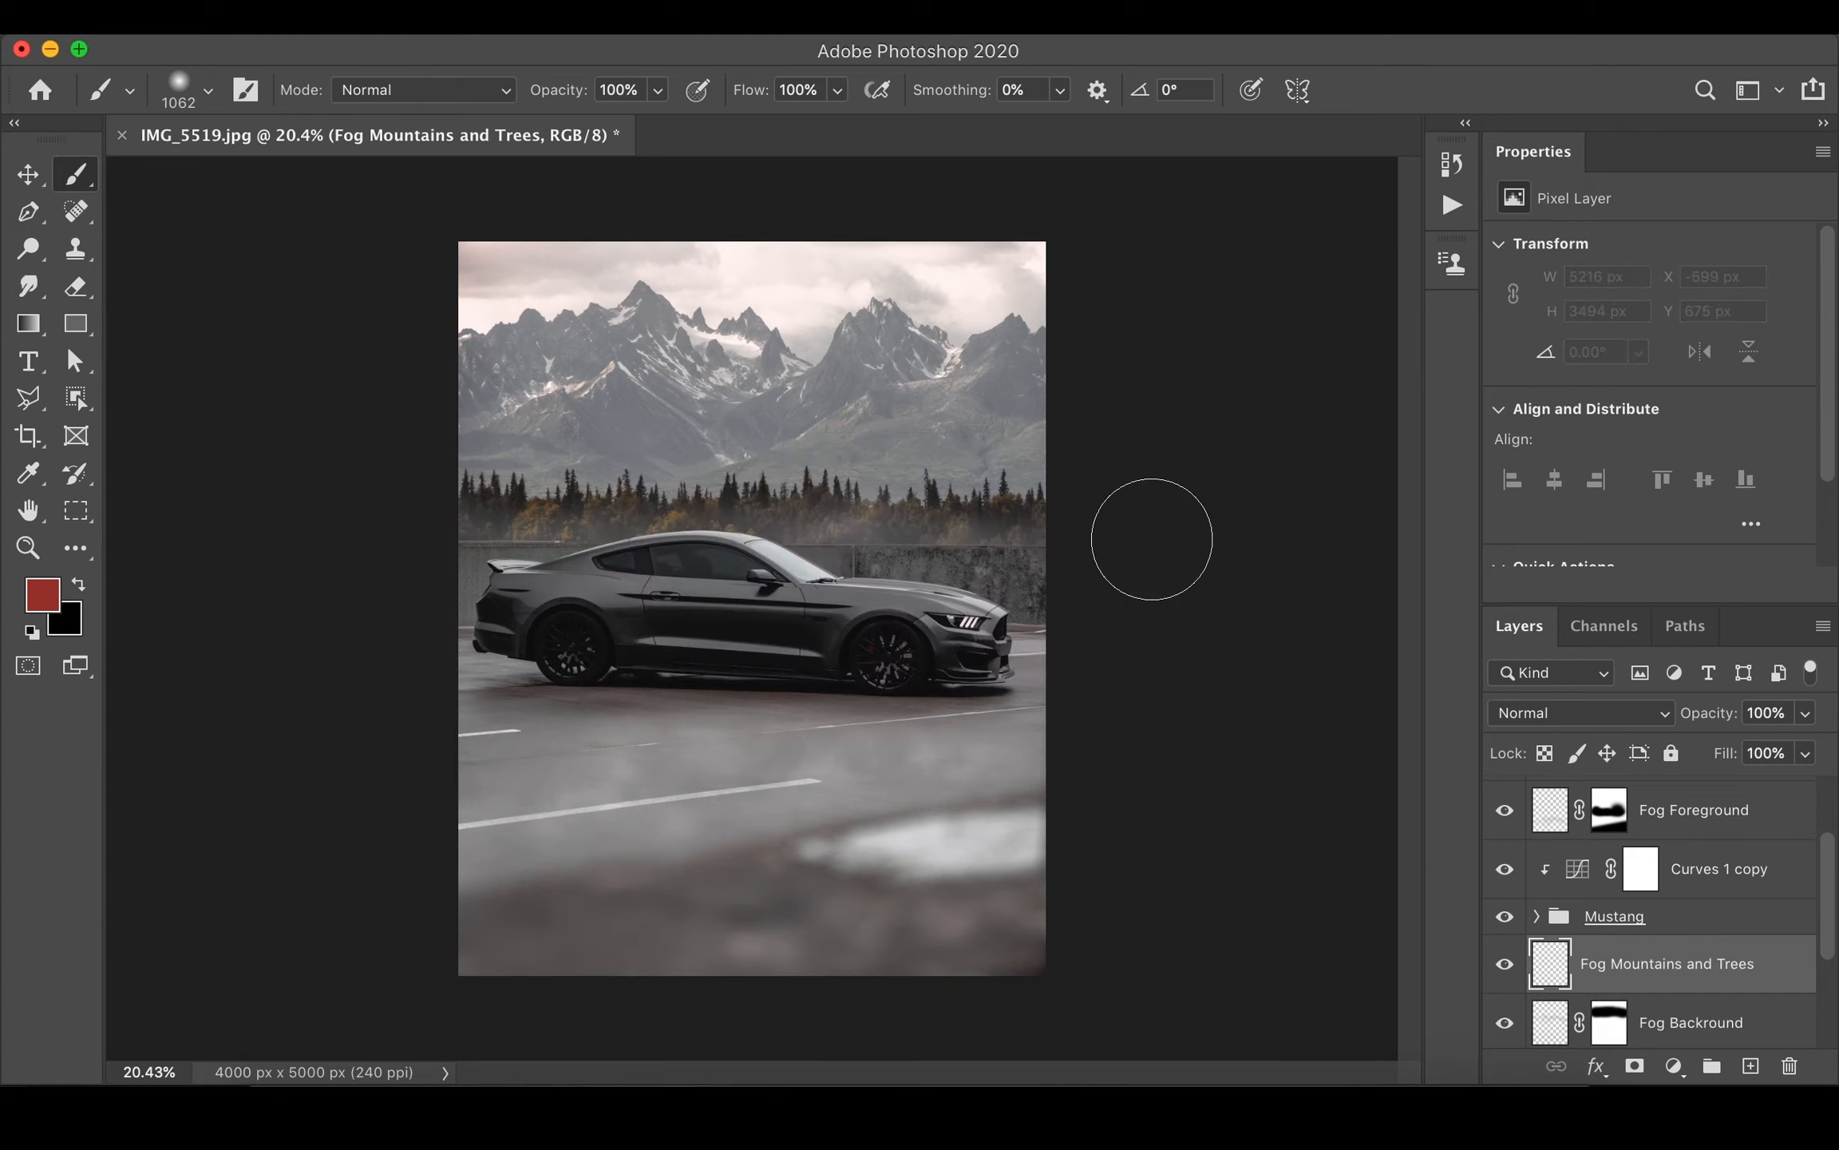
- Sample light gray from the mountain haze and paint fog across the base of the mountains with a soft brush at 10% flow
drag(777, 436, 800, 449)
alt+click(762, 435)
mouse_move(760, 438)
mouse_down()
mouse_move(755, 419)
mouse_move(731, 455)
mouse_up()
drag(820, 352, 817, 357)
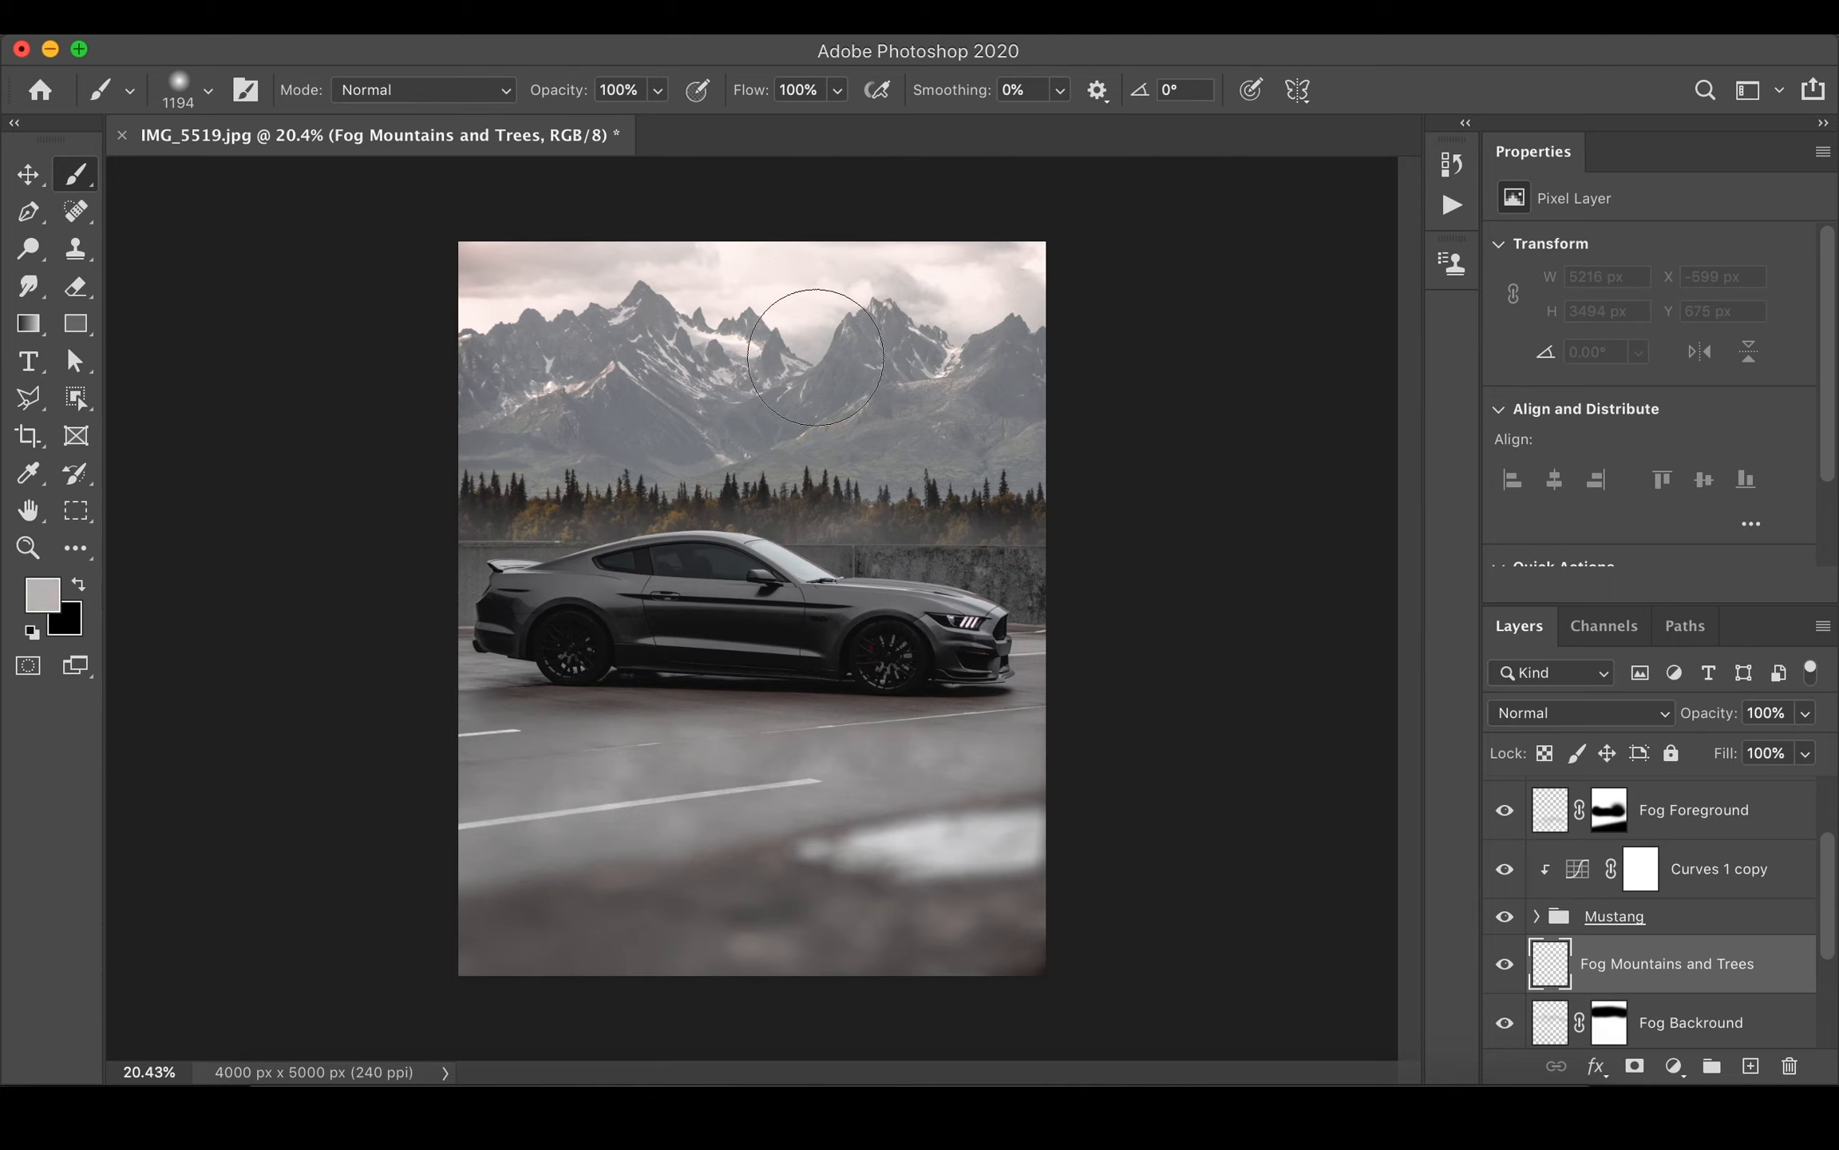
text(10)
key(Return)
drag(814, 502, 799, 501)
drag(464, 431, 1045, 444)
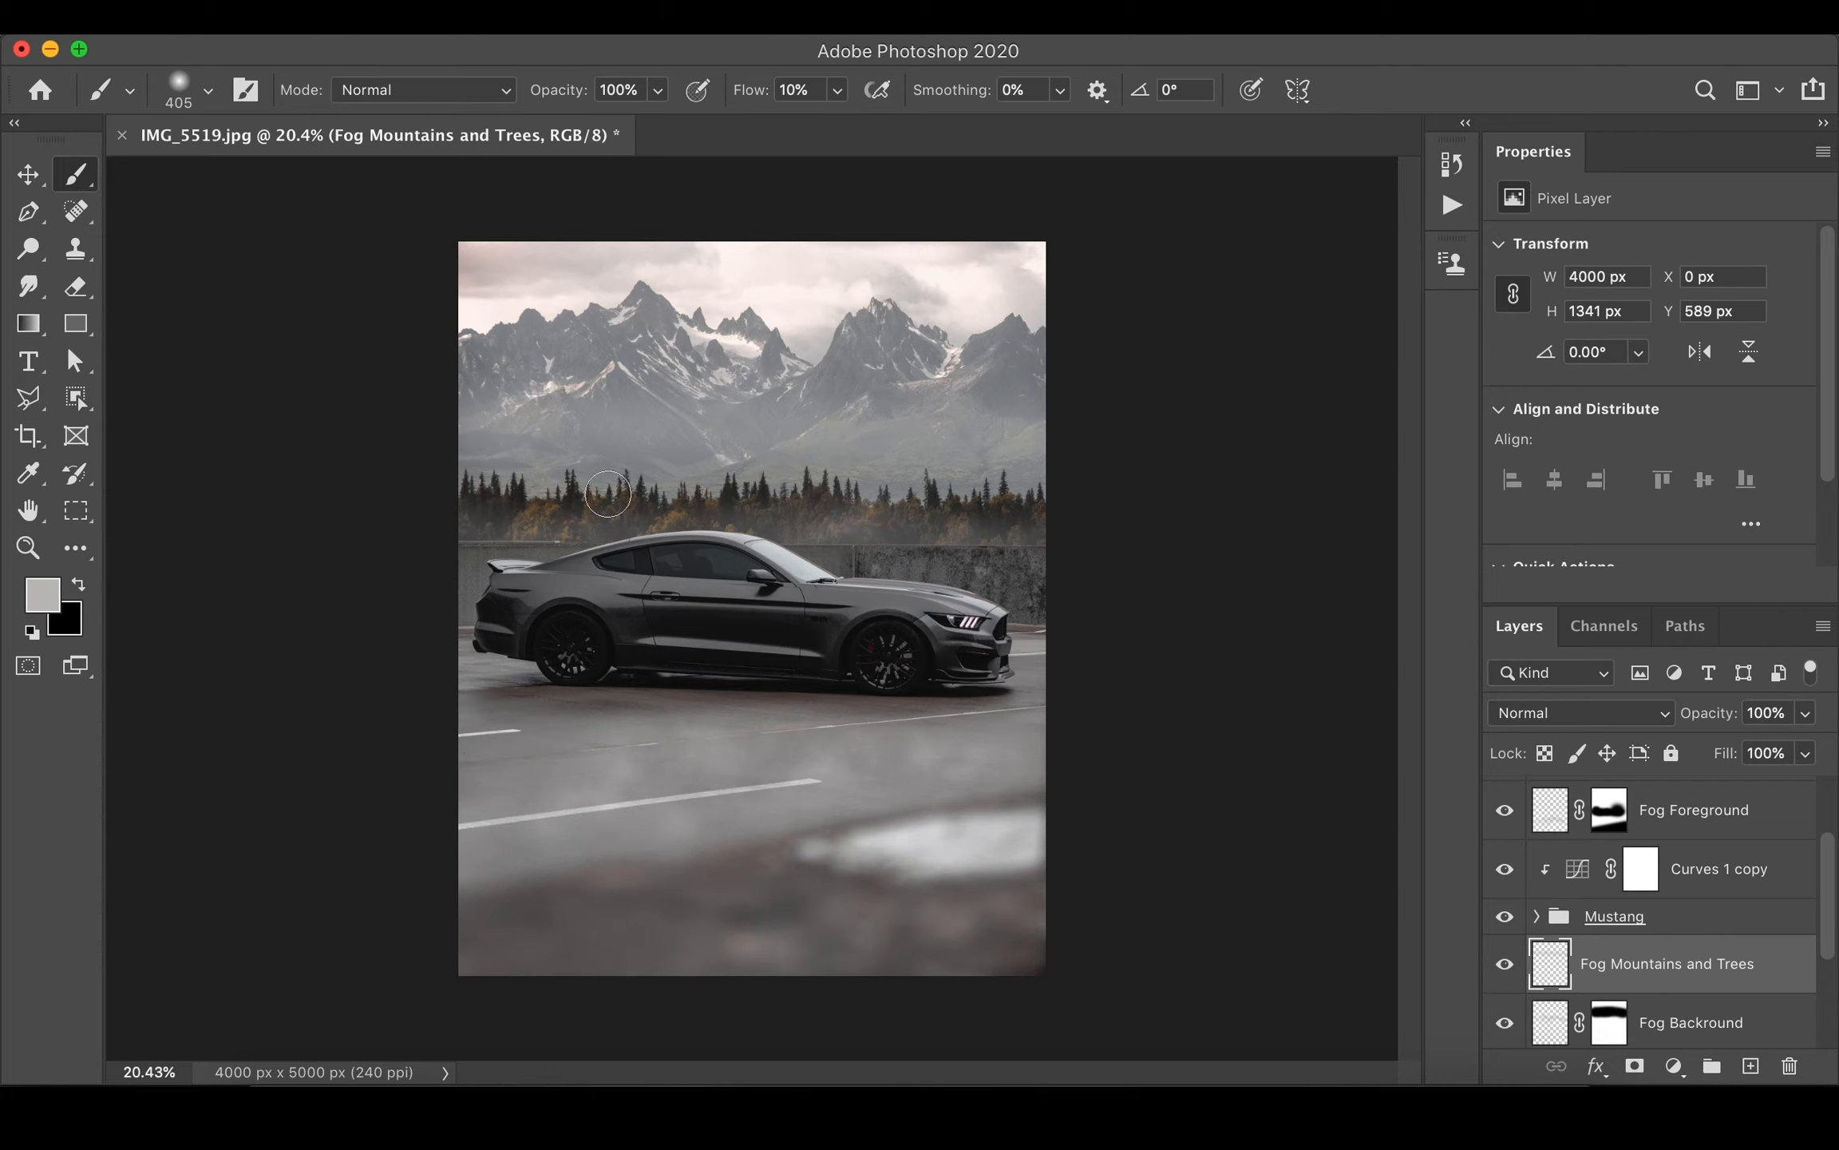
mouse_move(470, 441)
mouse_down()
mouse_move(1025, 441)
mouse_move(752, 445)
mouse_move(739, 425)
mouse_move(703, 431)
mouse_move(691, 468)
mouse_up()
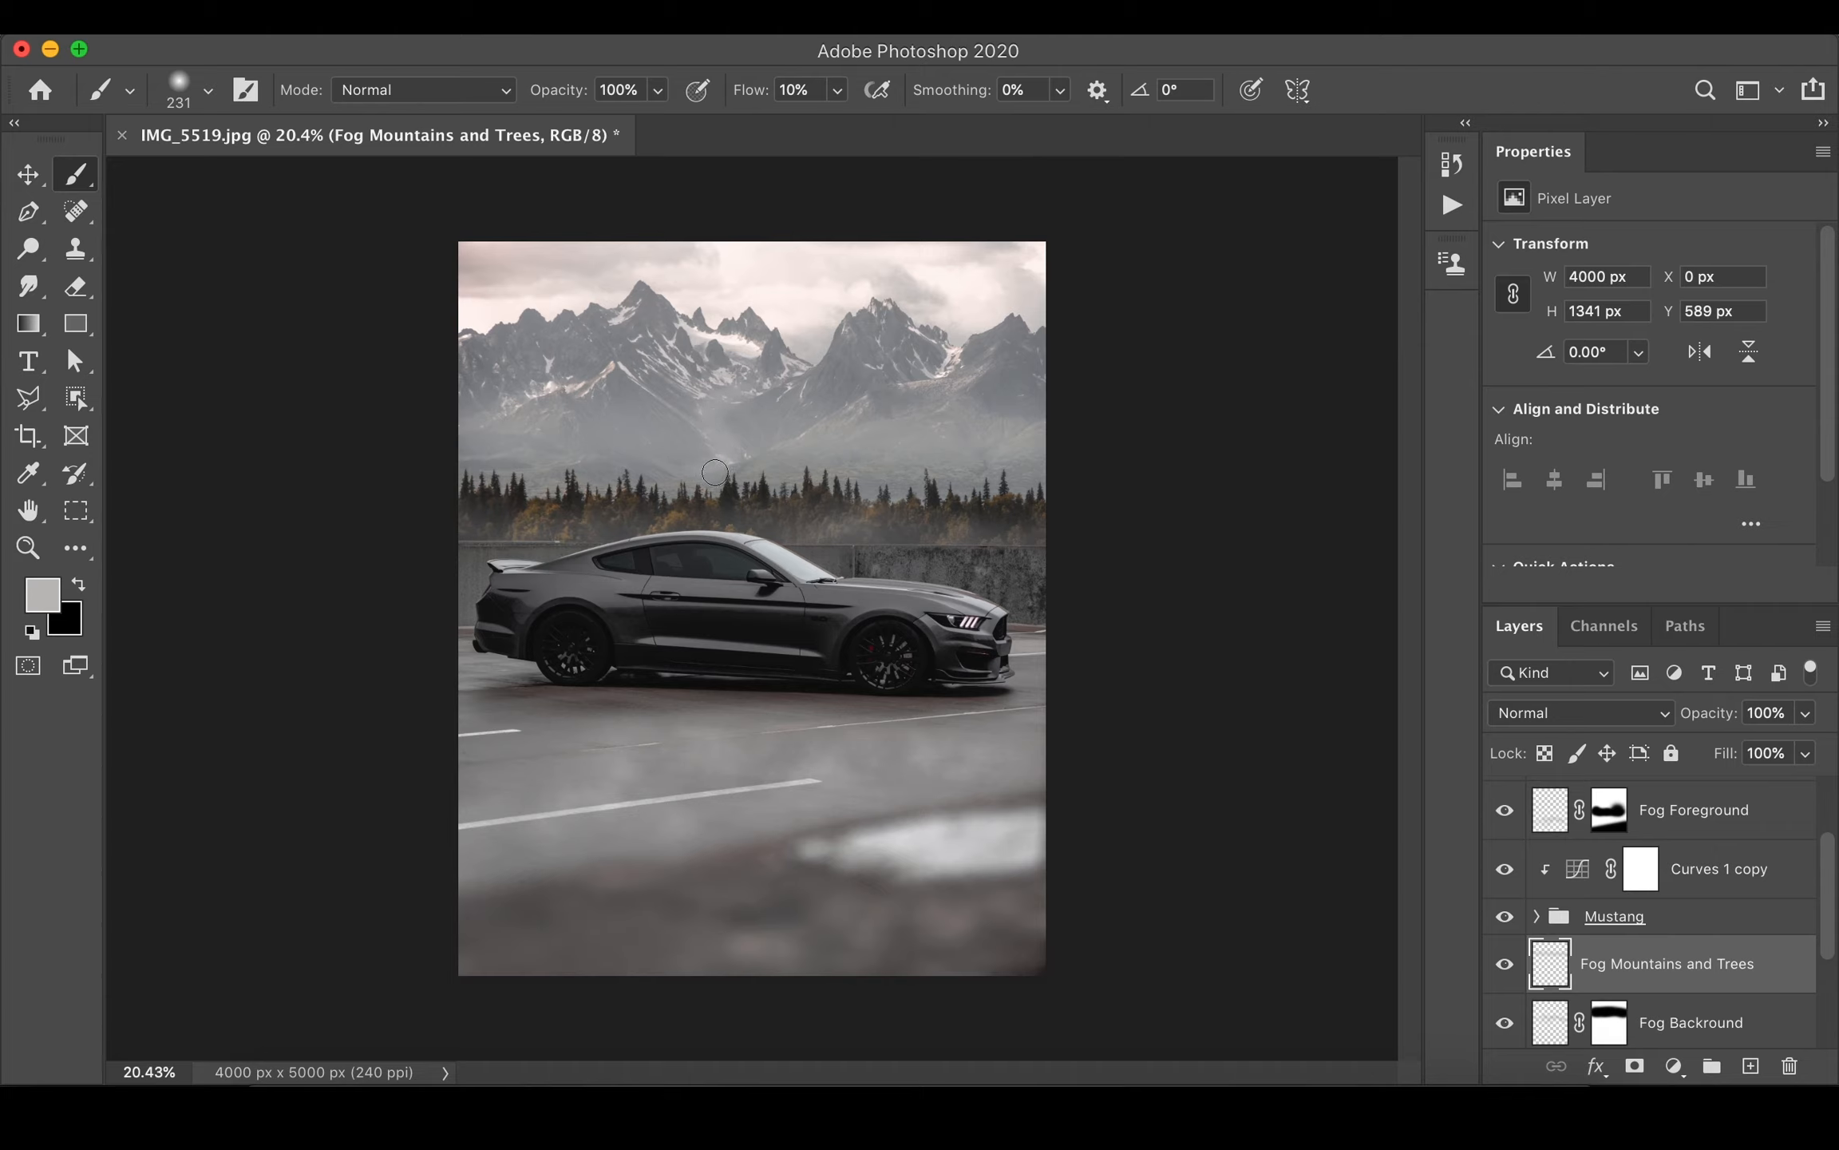
- Paint more light gray fog between the mountains and trees and along the wall's top behind the car, and compare the layer off and on
drag(699, 462, 721, 455)
drag(906, 717, 860, 822)
drag(492, 534, 1060, 547)
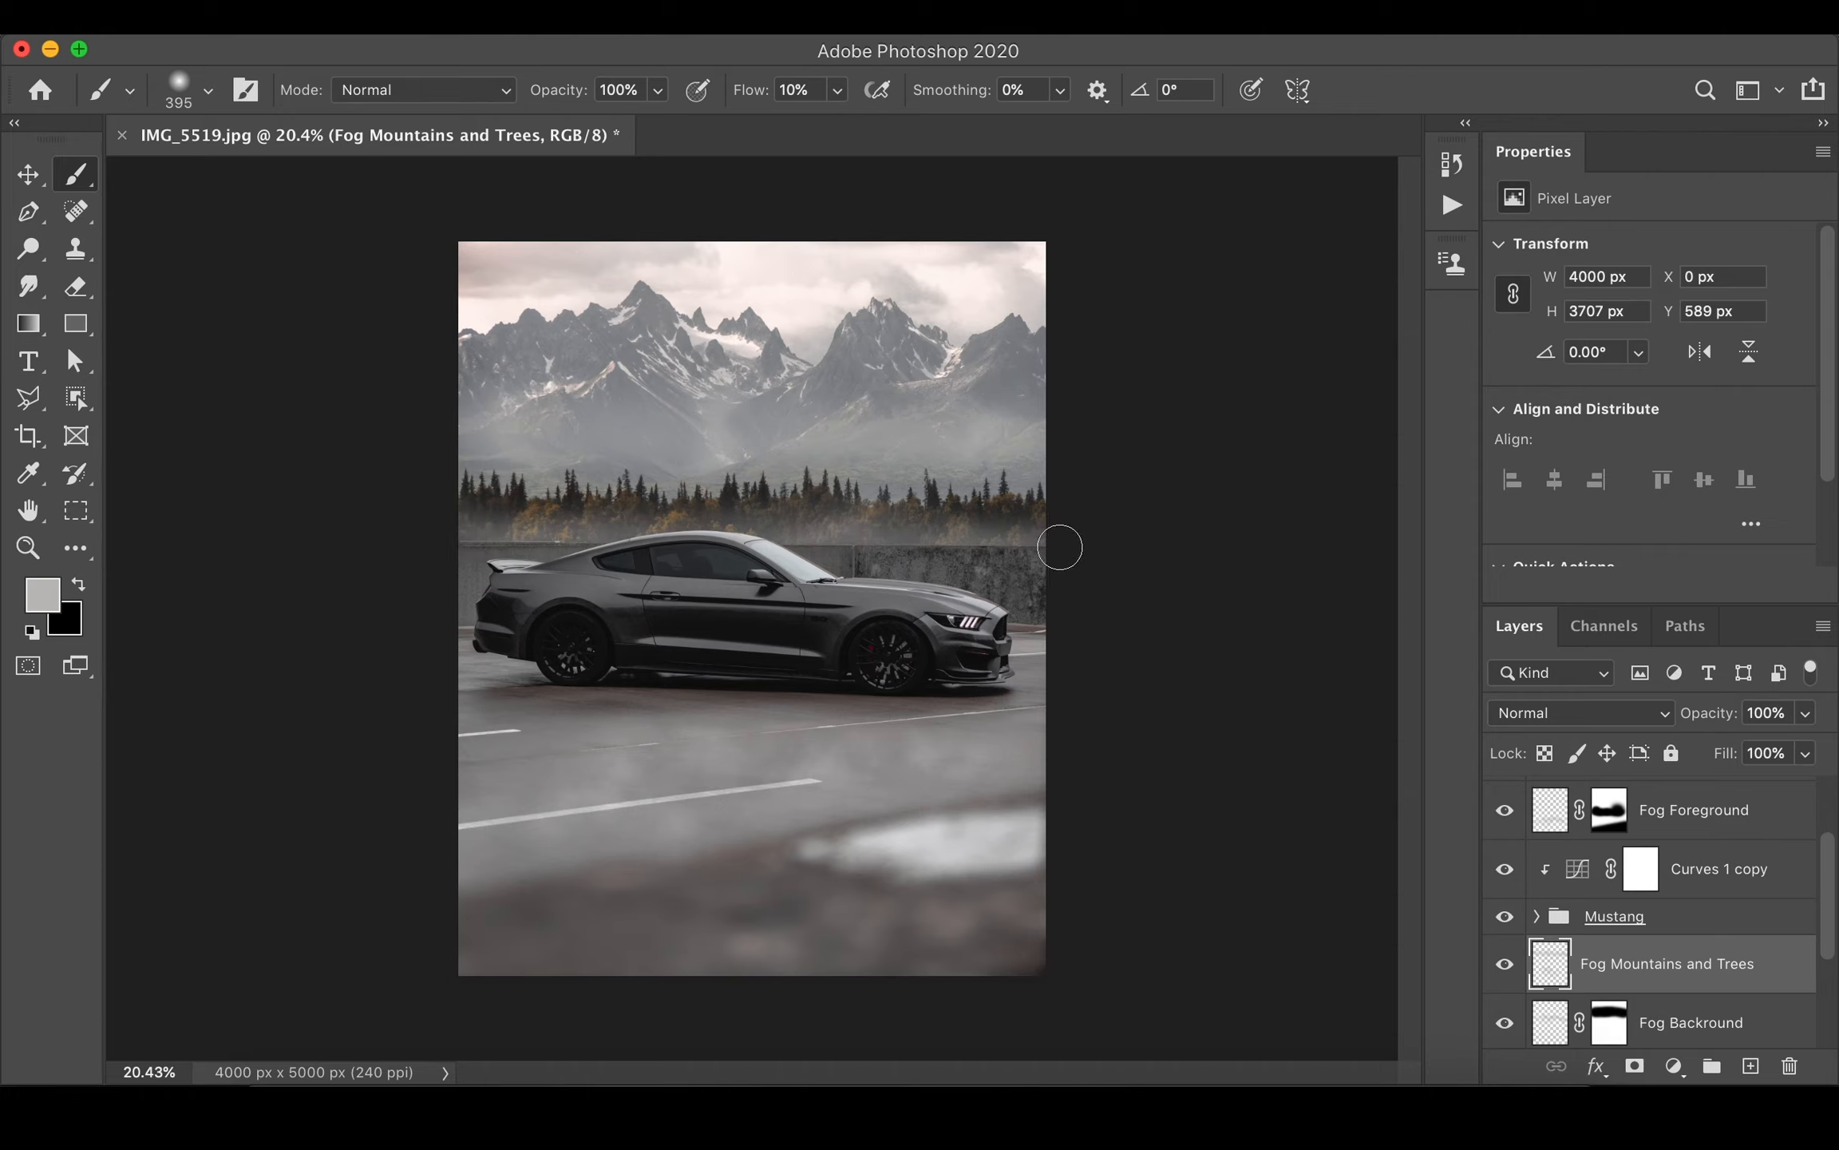
drag(657, 590, 703, 590)
click(1502, 968)
click(1503, 968)
- Create a new Overlay layer named Dodge and Burn directly above the Fog Foreground layer
scroll(1503, 968, up, 2)
click(1555, 928)
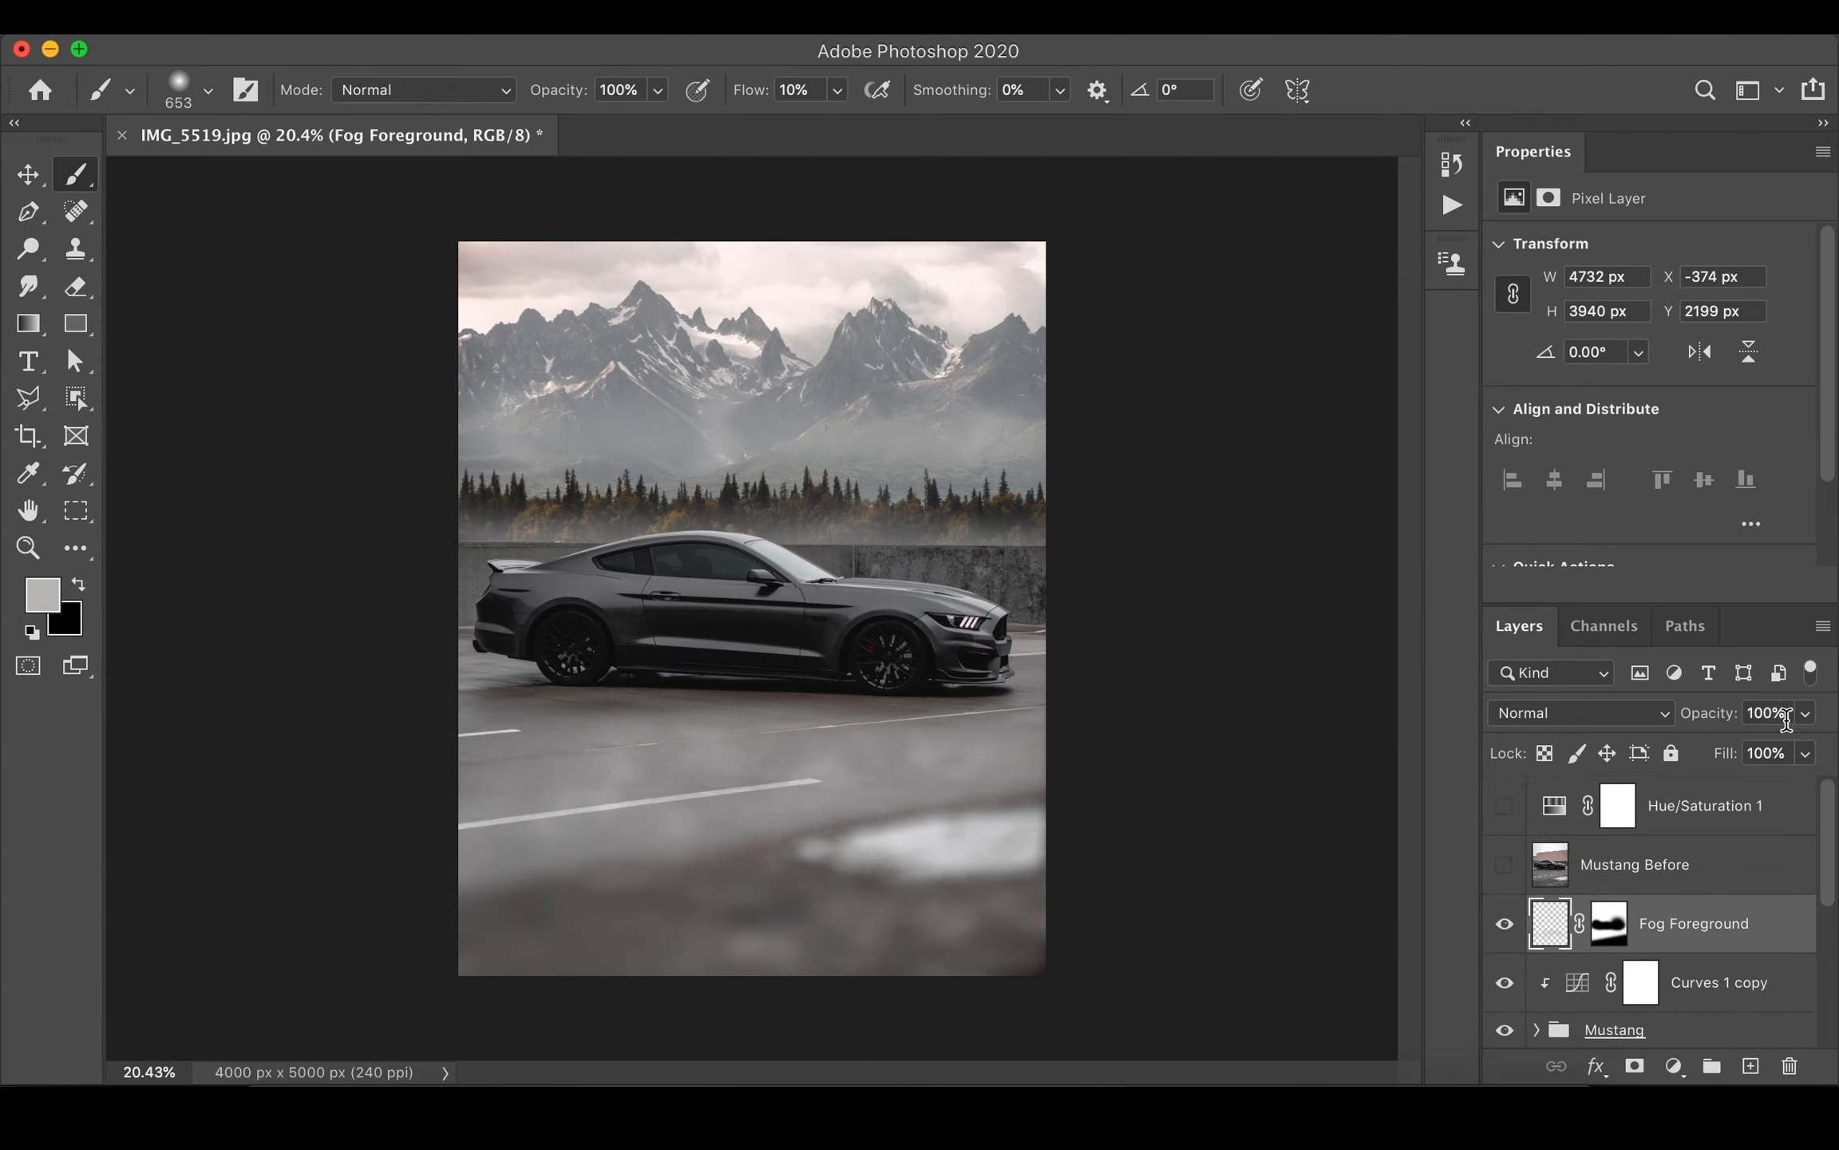
click(1823, 627)
click(1696, 639)
text(Dodge and Burn)
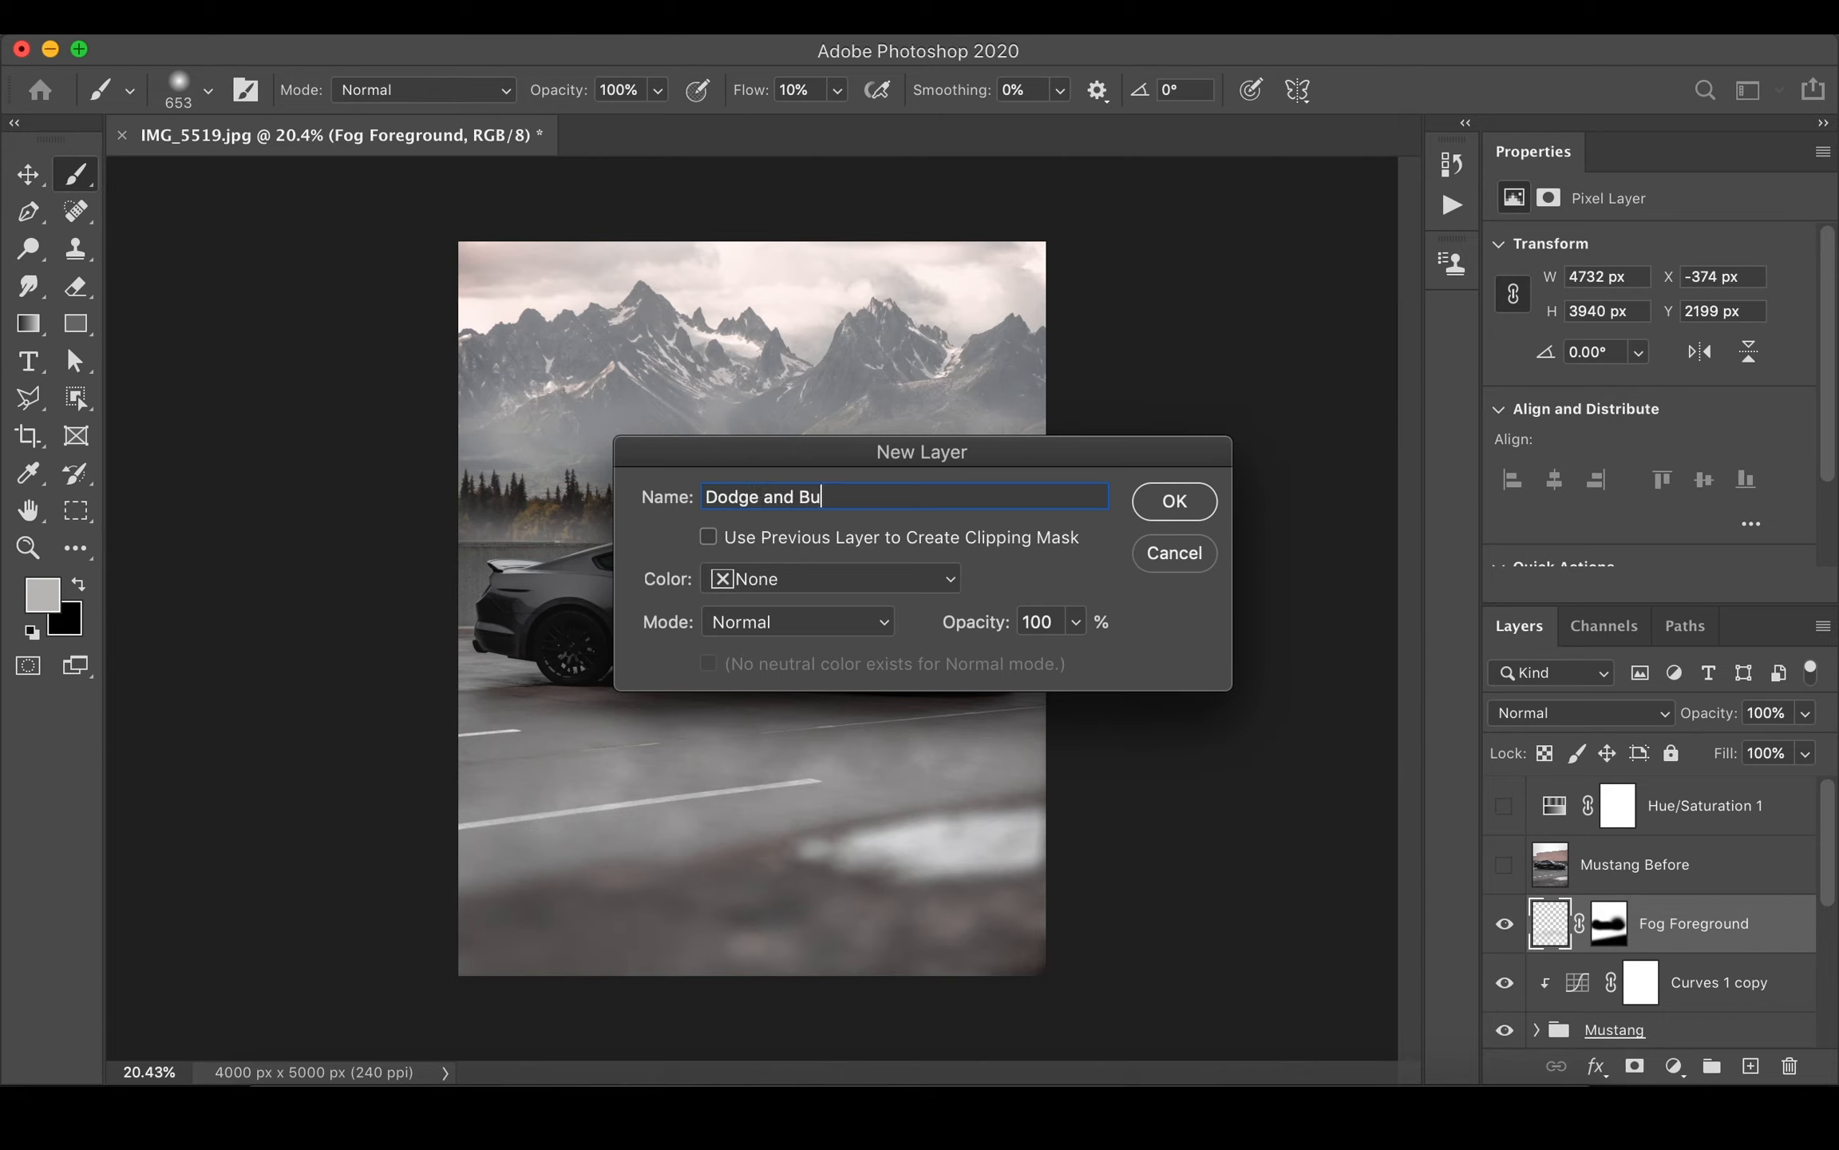
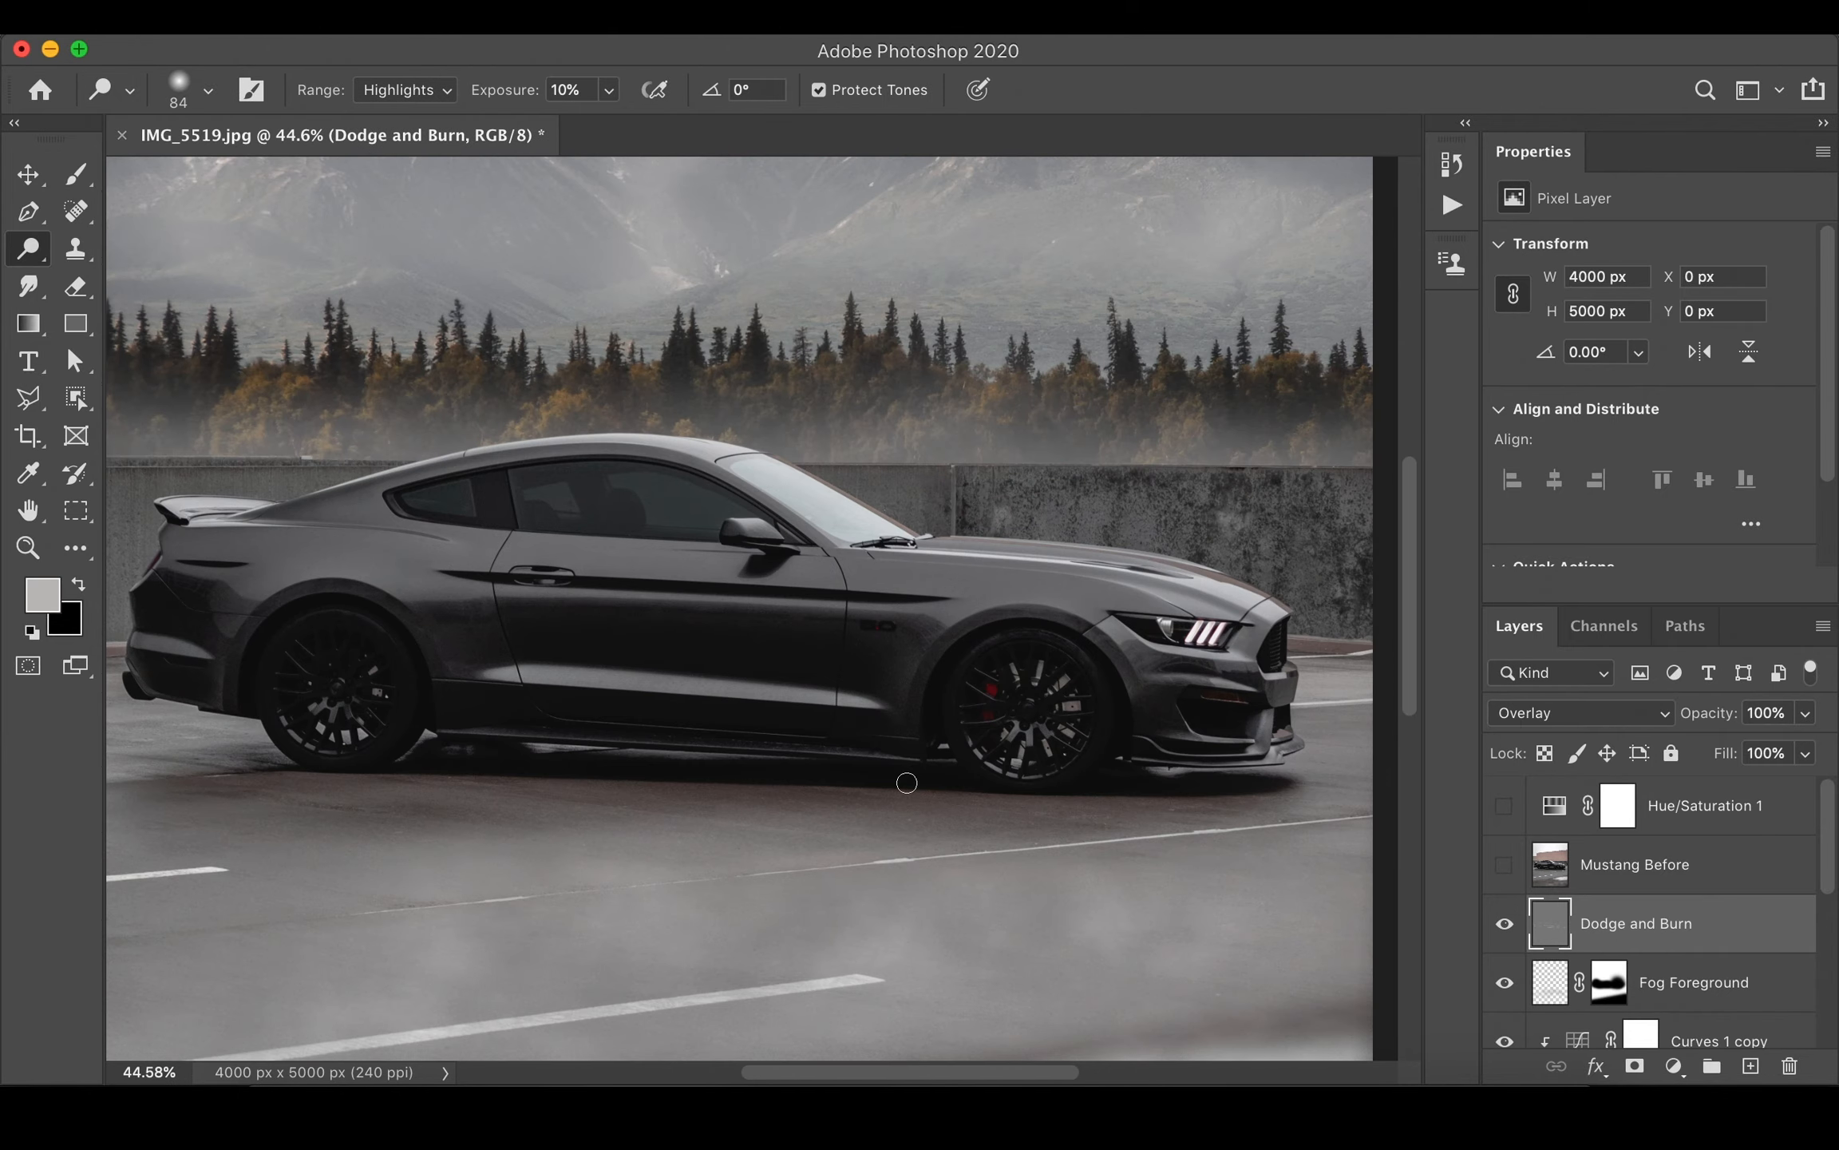
- Compare the car's shading with the Dodge and Burn layer off and on
click(1505, 924)
click(1504, 924)
click(1505, 925)
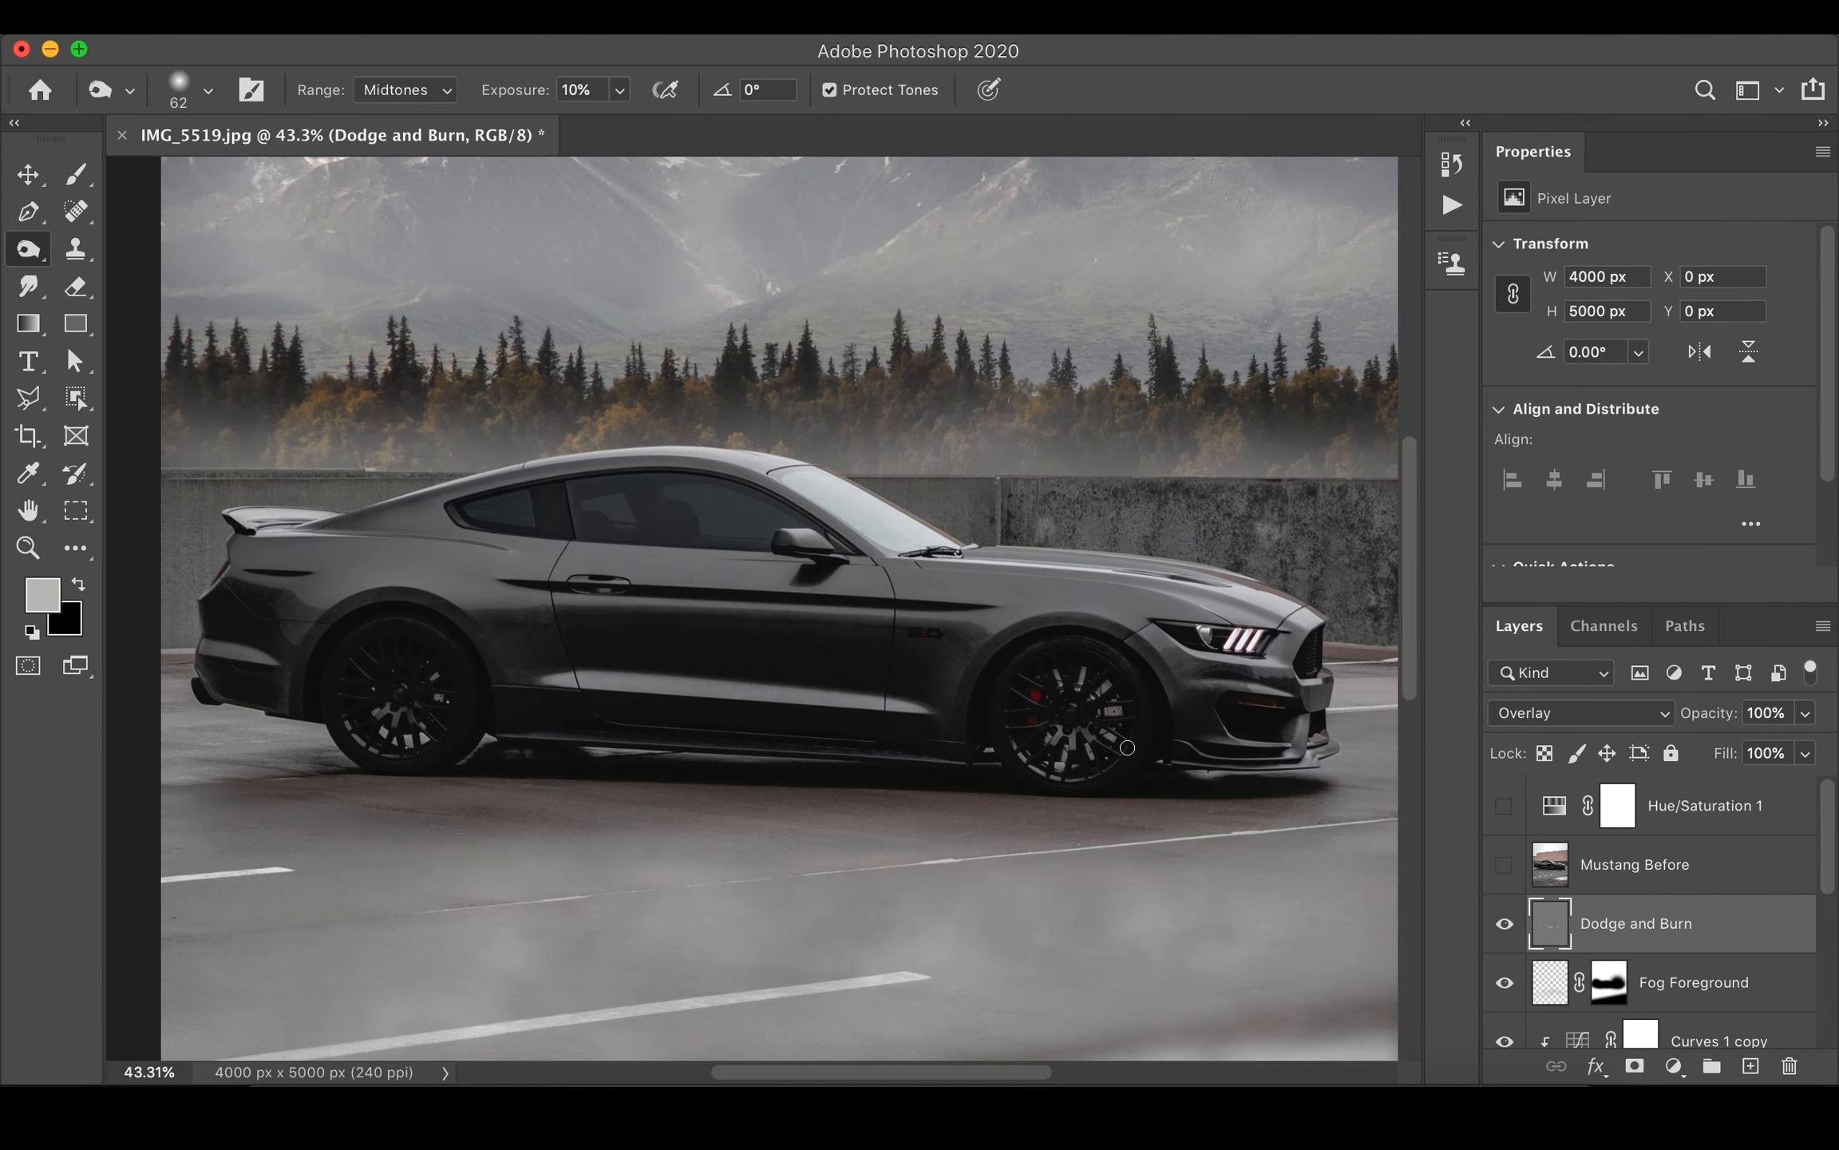
click(1506, 926)
click(1505, 926)
click(1506, 926)
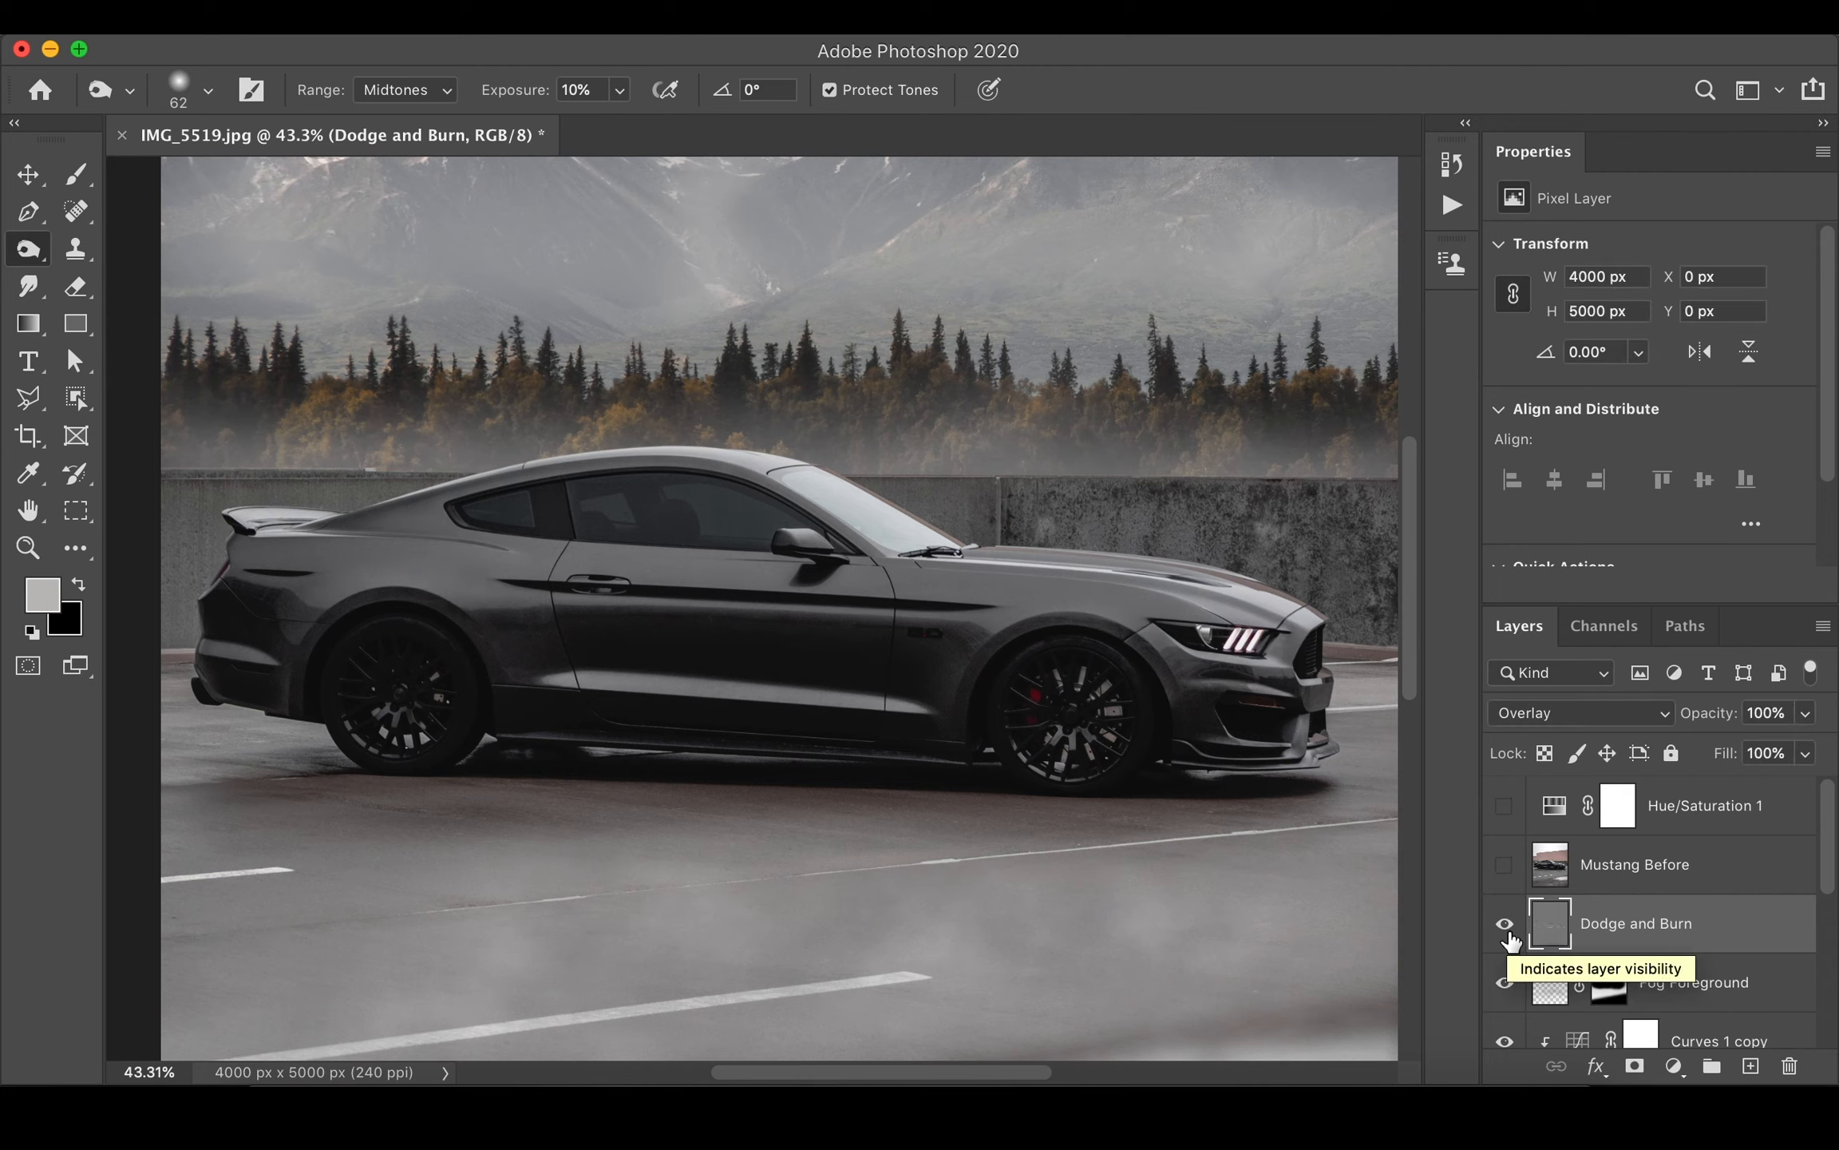
click(1505, 926)
click(1505, 926)
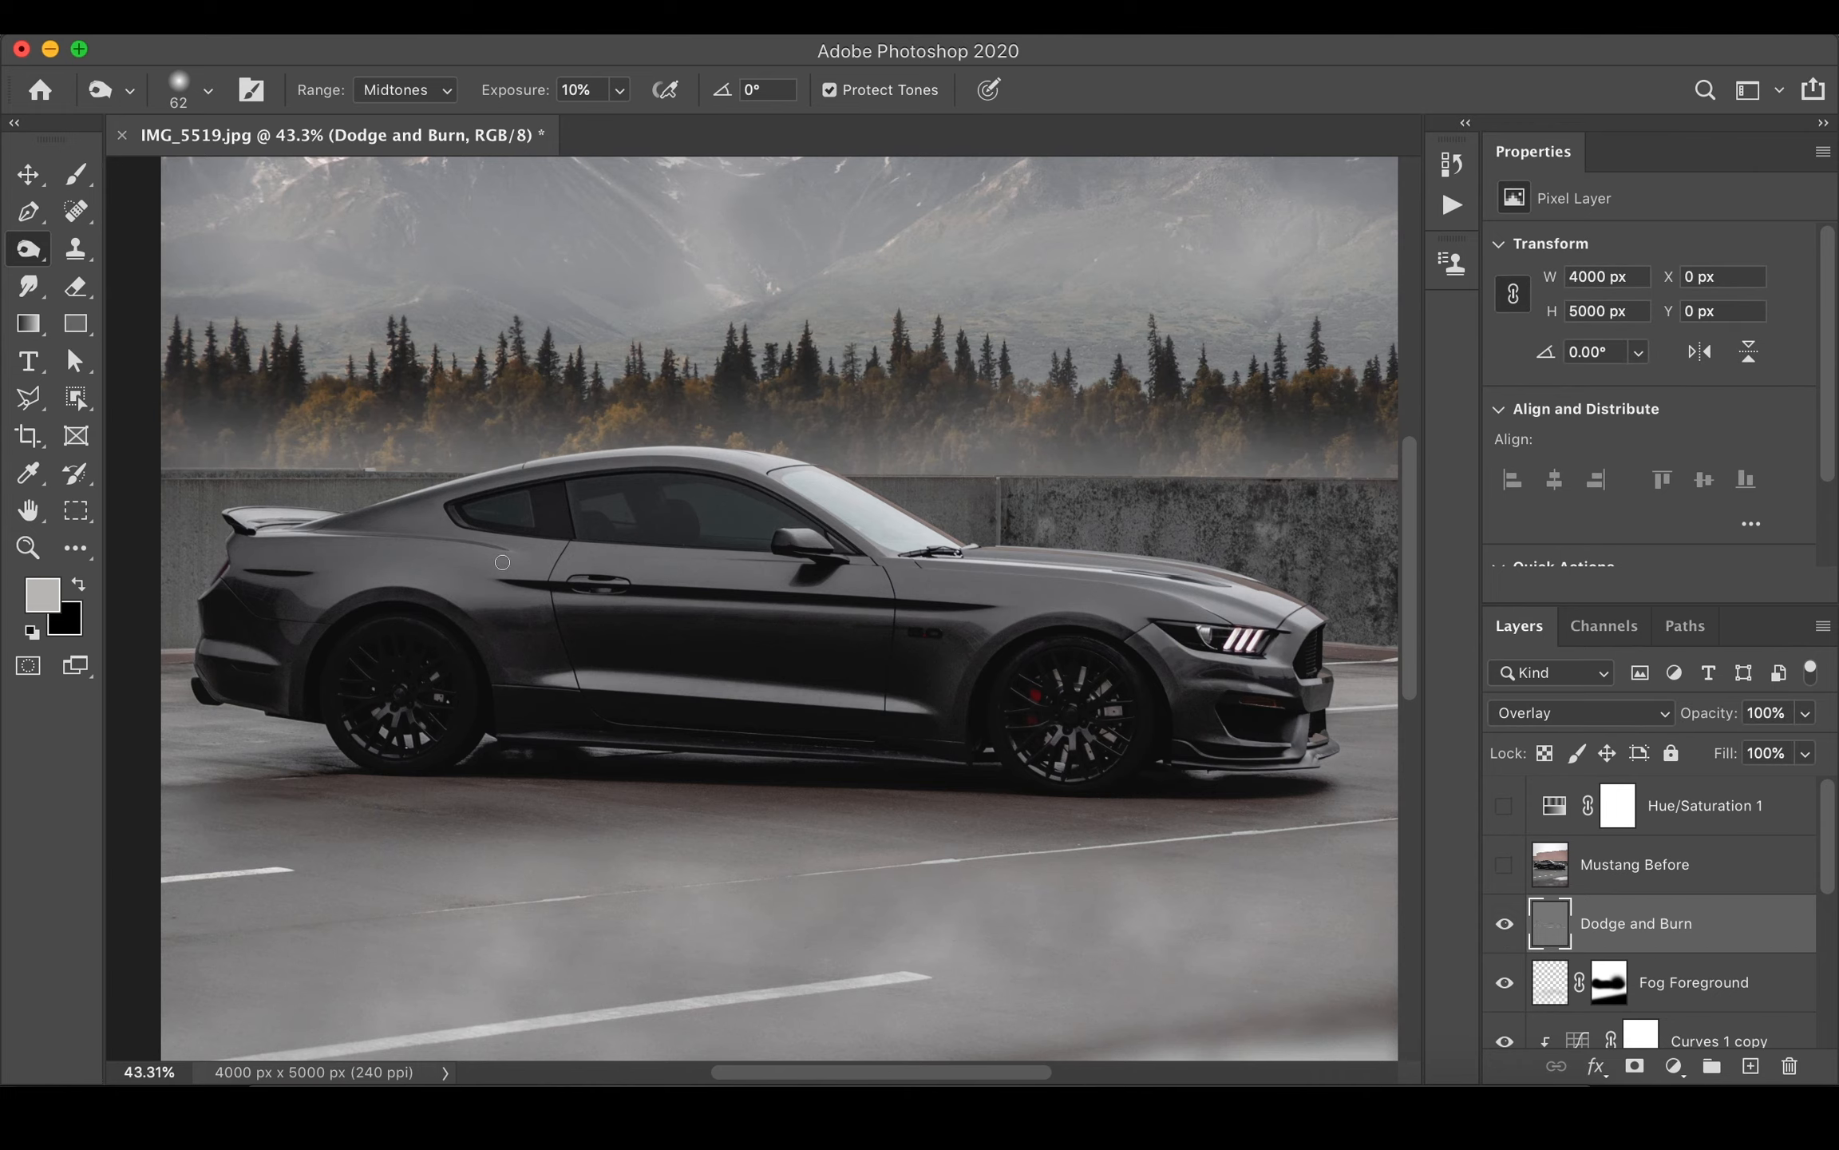
- Burn midtones at 10% exposure with a large soft brush on the ground beneath the car and around the tree line
scroll(1059, 691, down, 5)
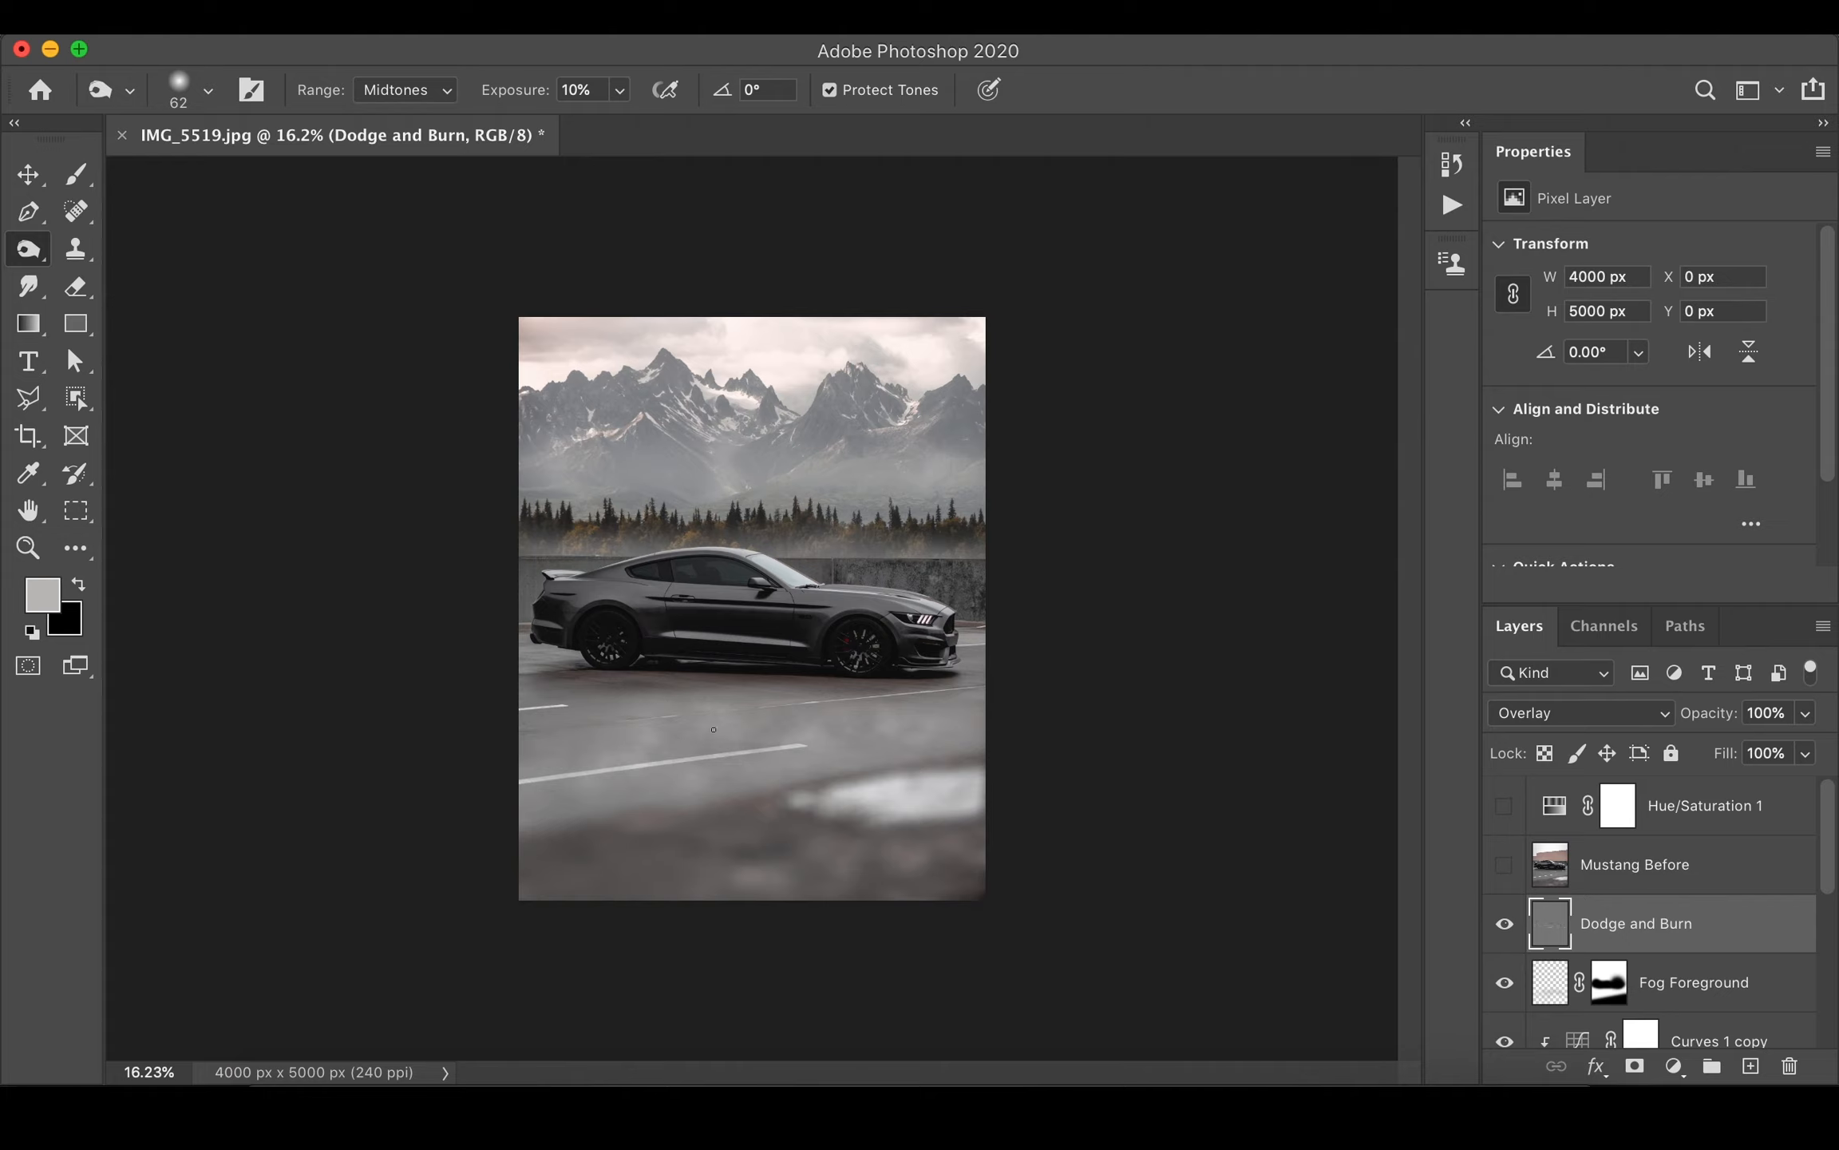
drag(672, 688, 917, 677)
mouse_move(826, 485)
mouse_down()
mouse_move(697, 501)
mouse_move(621, 486)
mouse_up()
drag(969, 519, 982, 518)
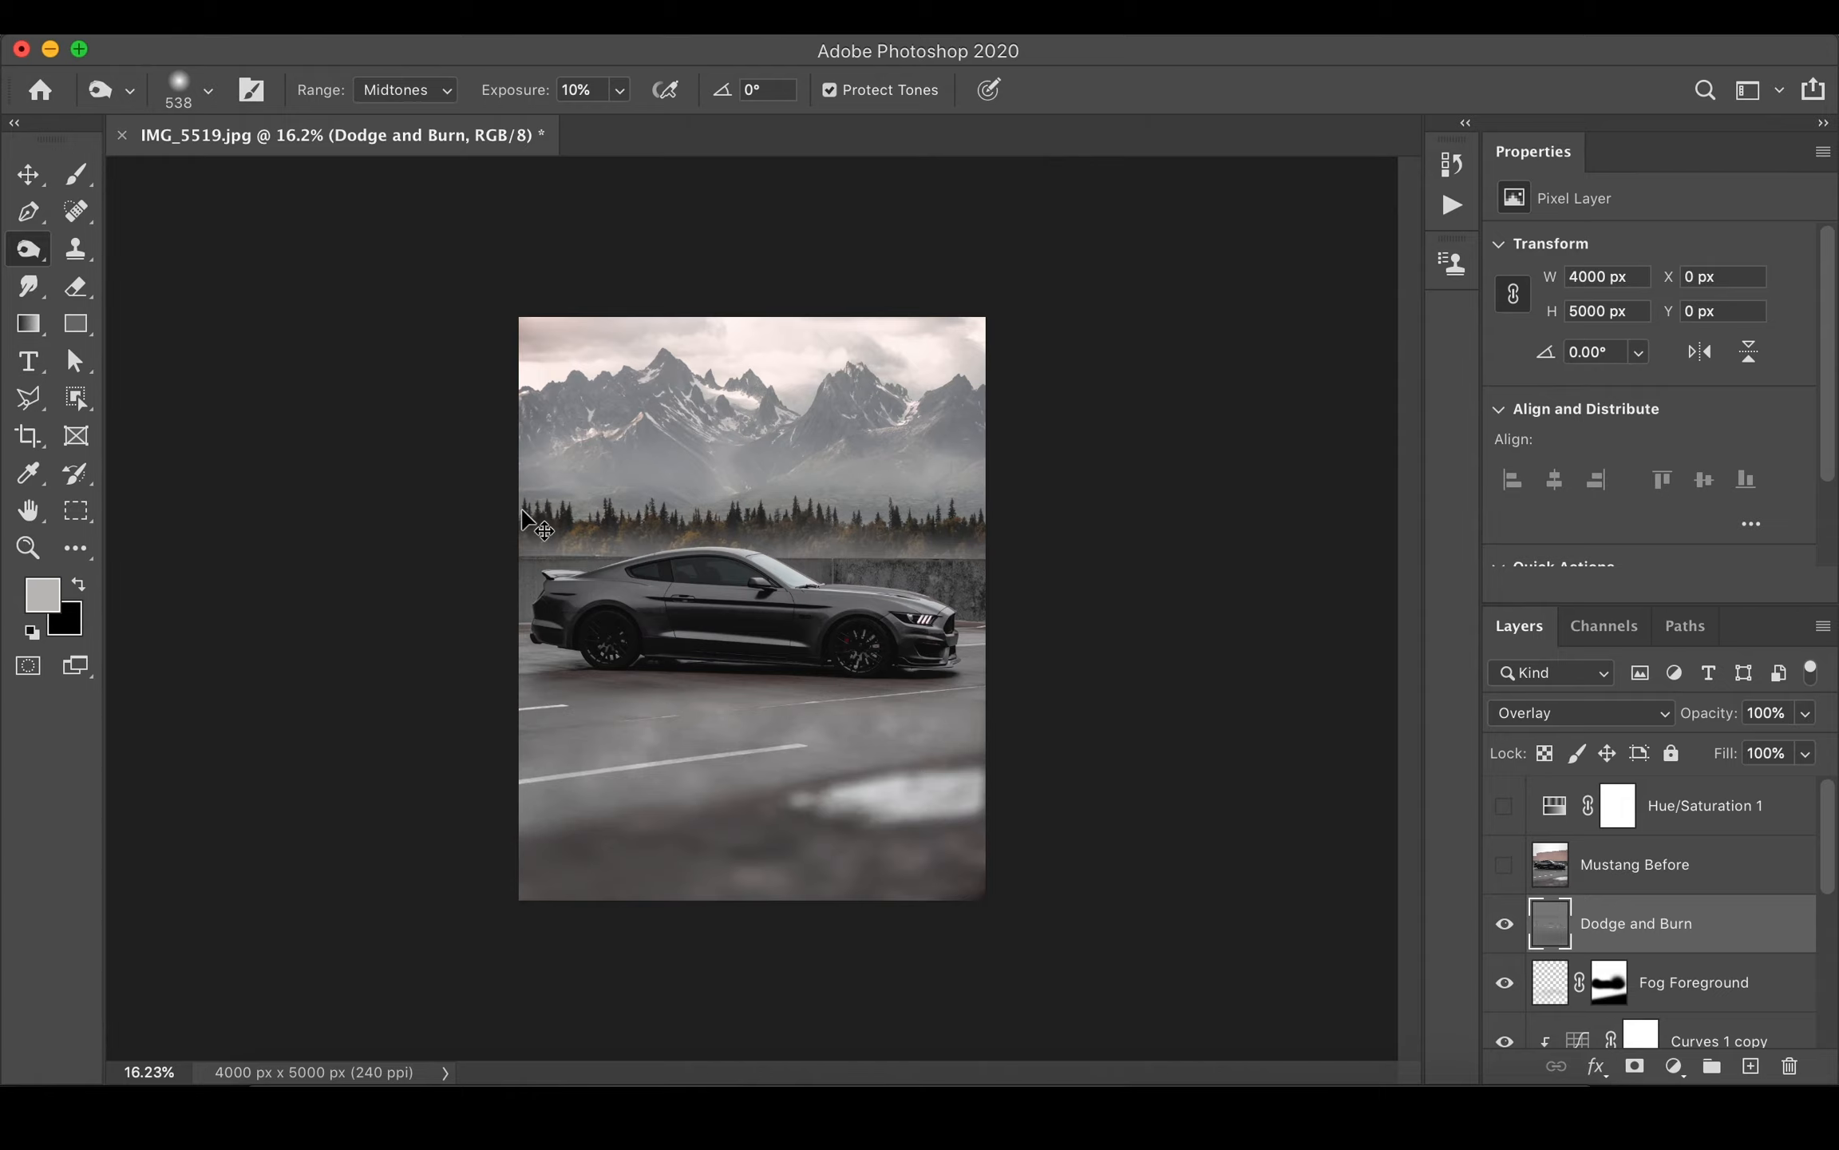
- Dodge highlights at 10% exposure across the fog at the mountains' base, and compare the Dodge and Burn layer off and on
scroll(523, 520, up, 3)
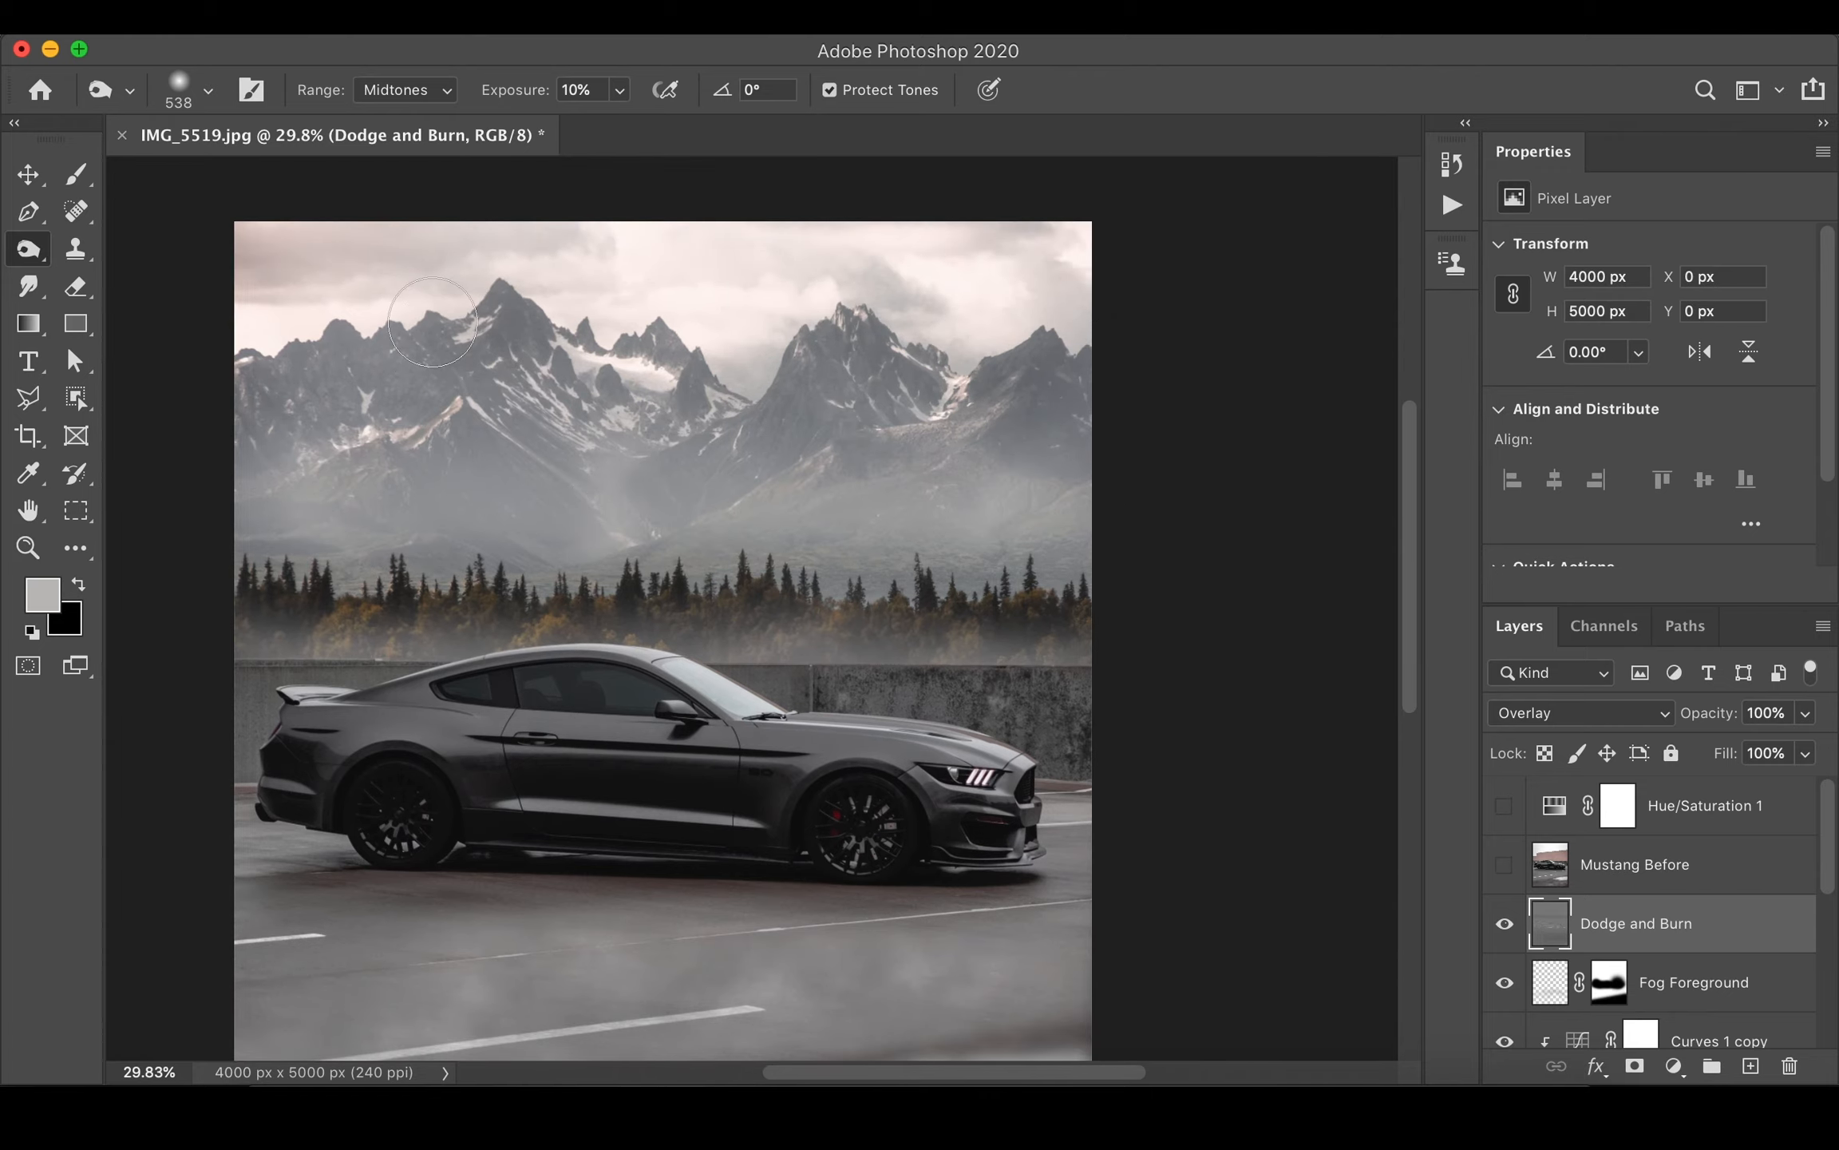
click(28, 248)
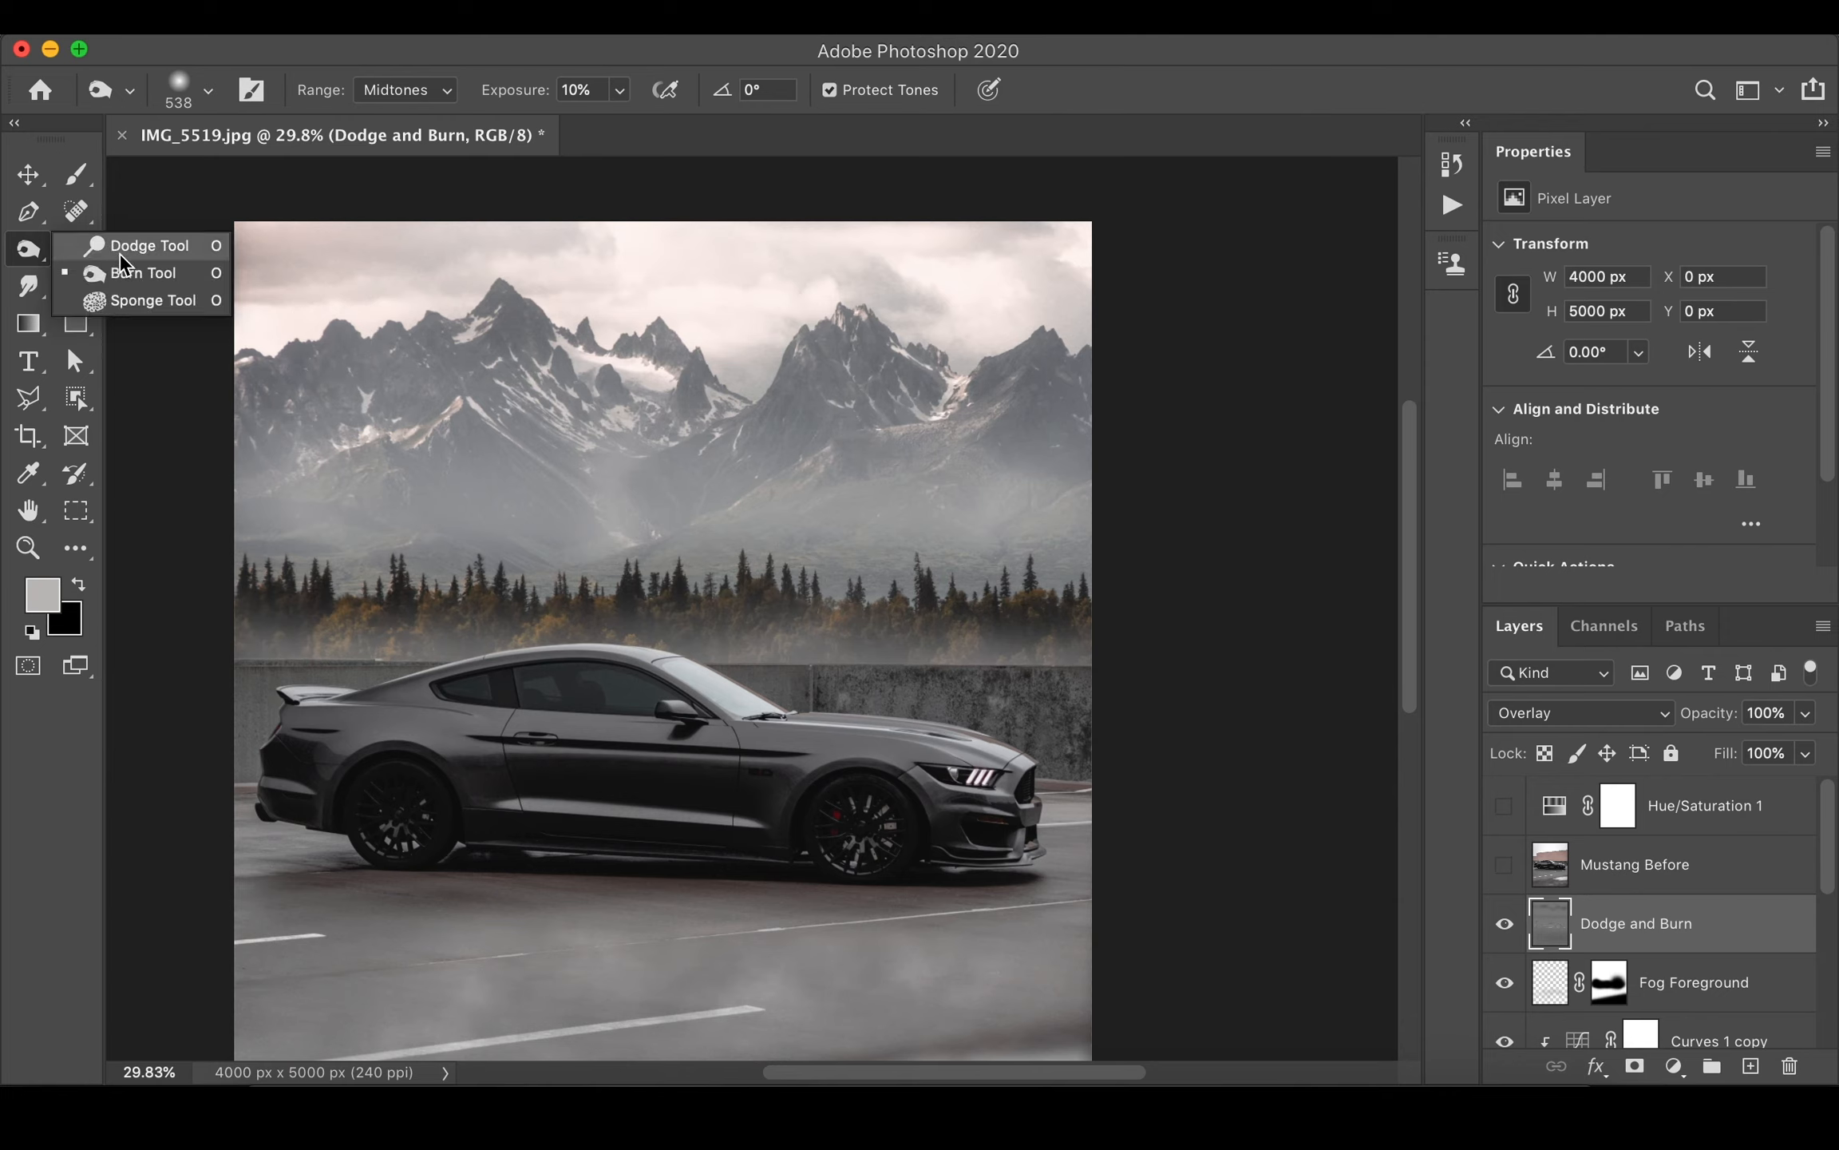
click(135, 242)
drag(328, 490, 1088, 501)
drag(1089, 657, 1022, 657)
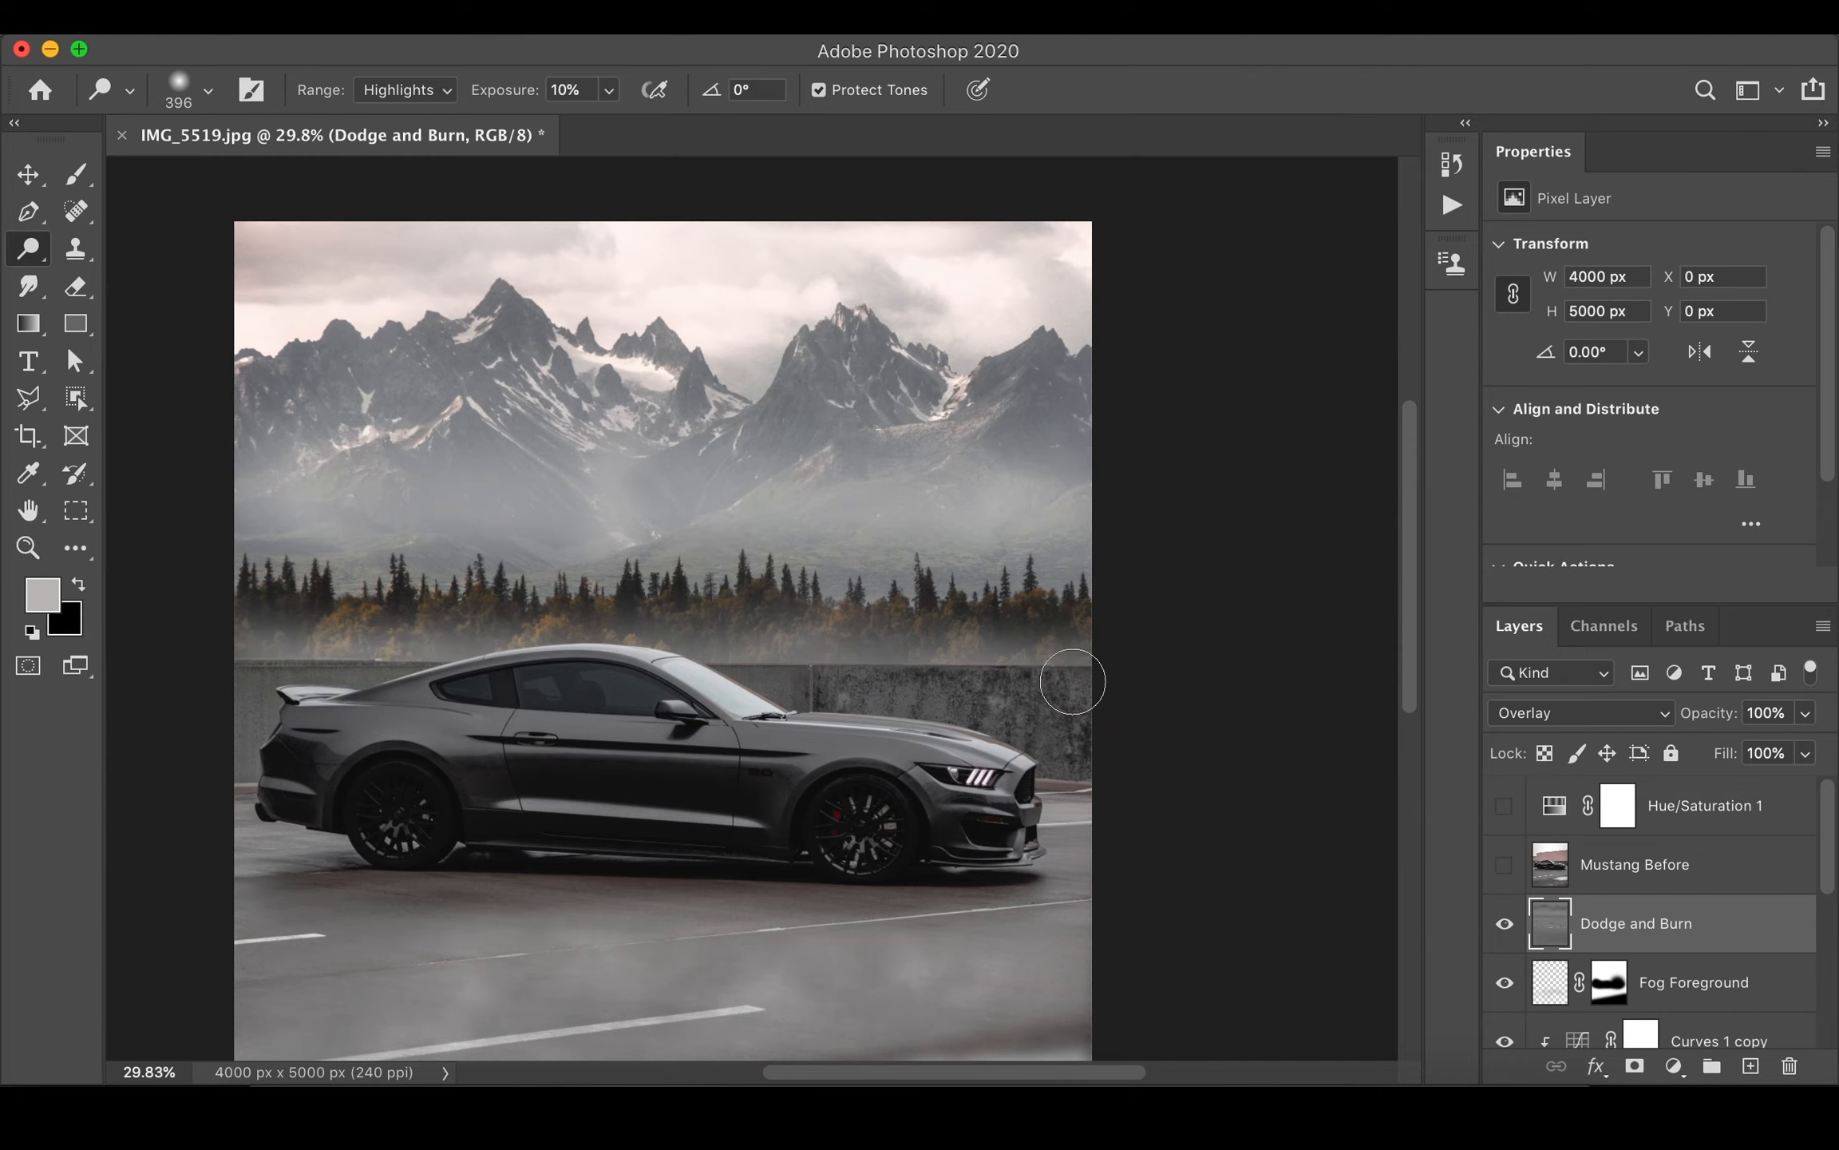
scroll(1063, 675, down, 3)
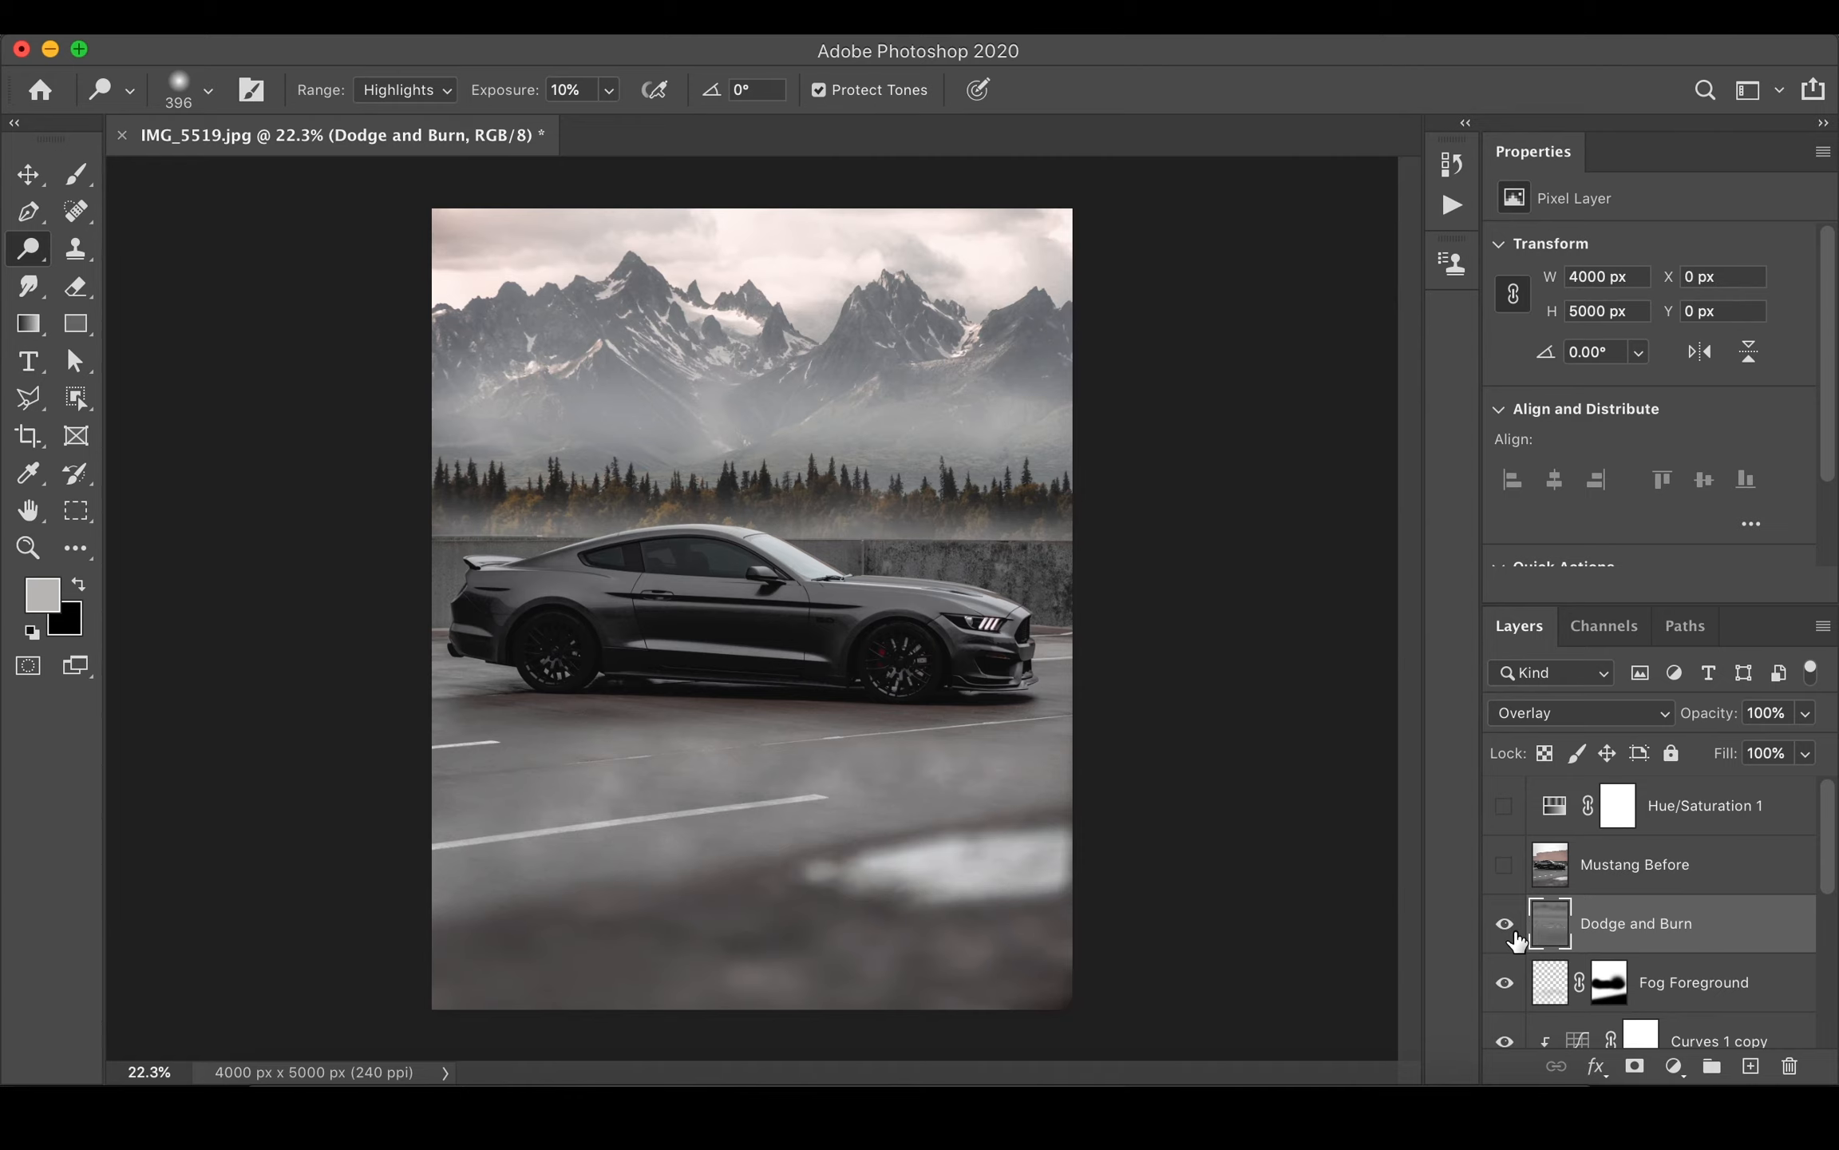
click(1505, 924)
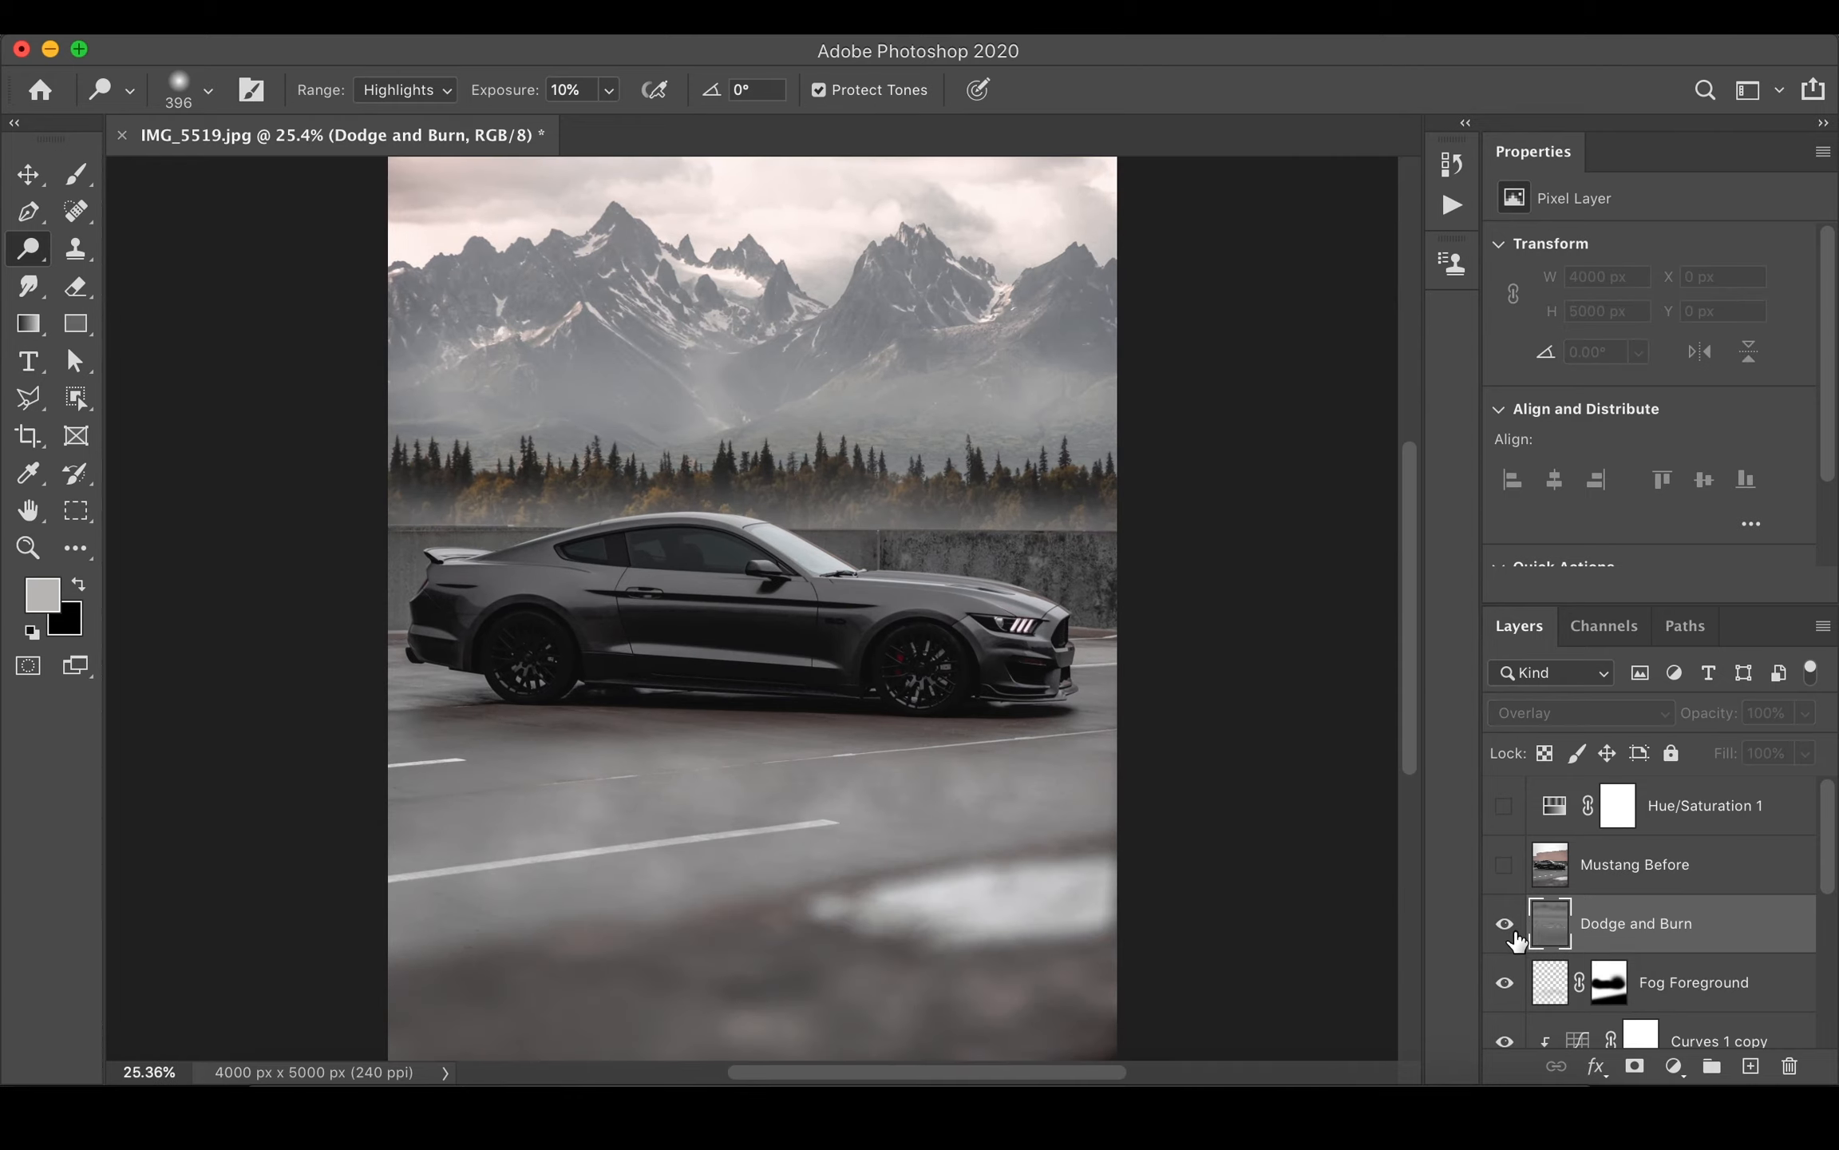
click(1513, 936)
click(1512, 936)
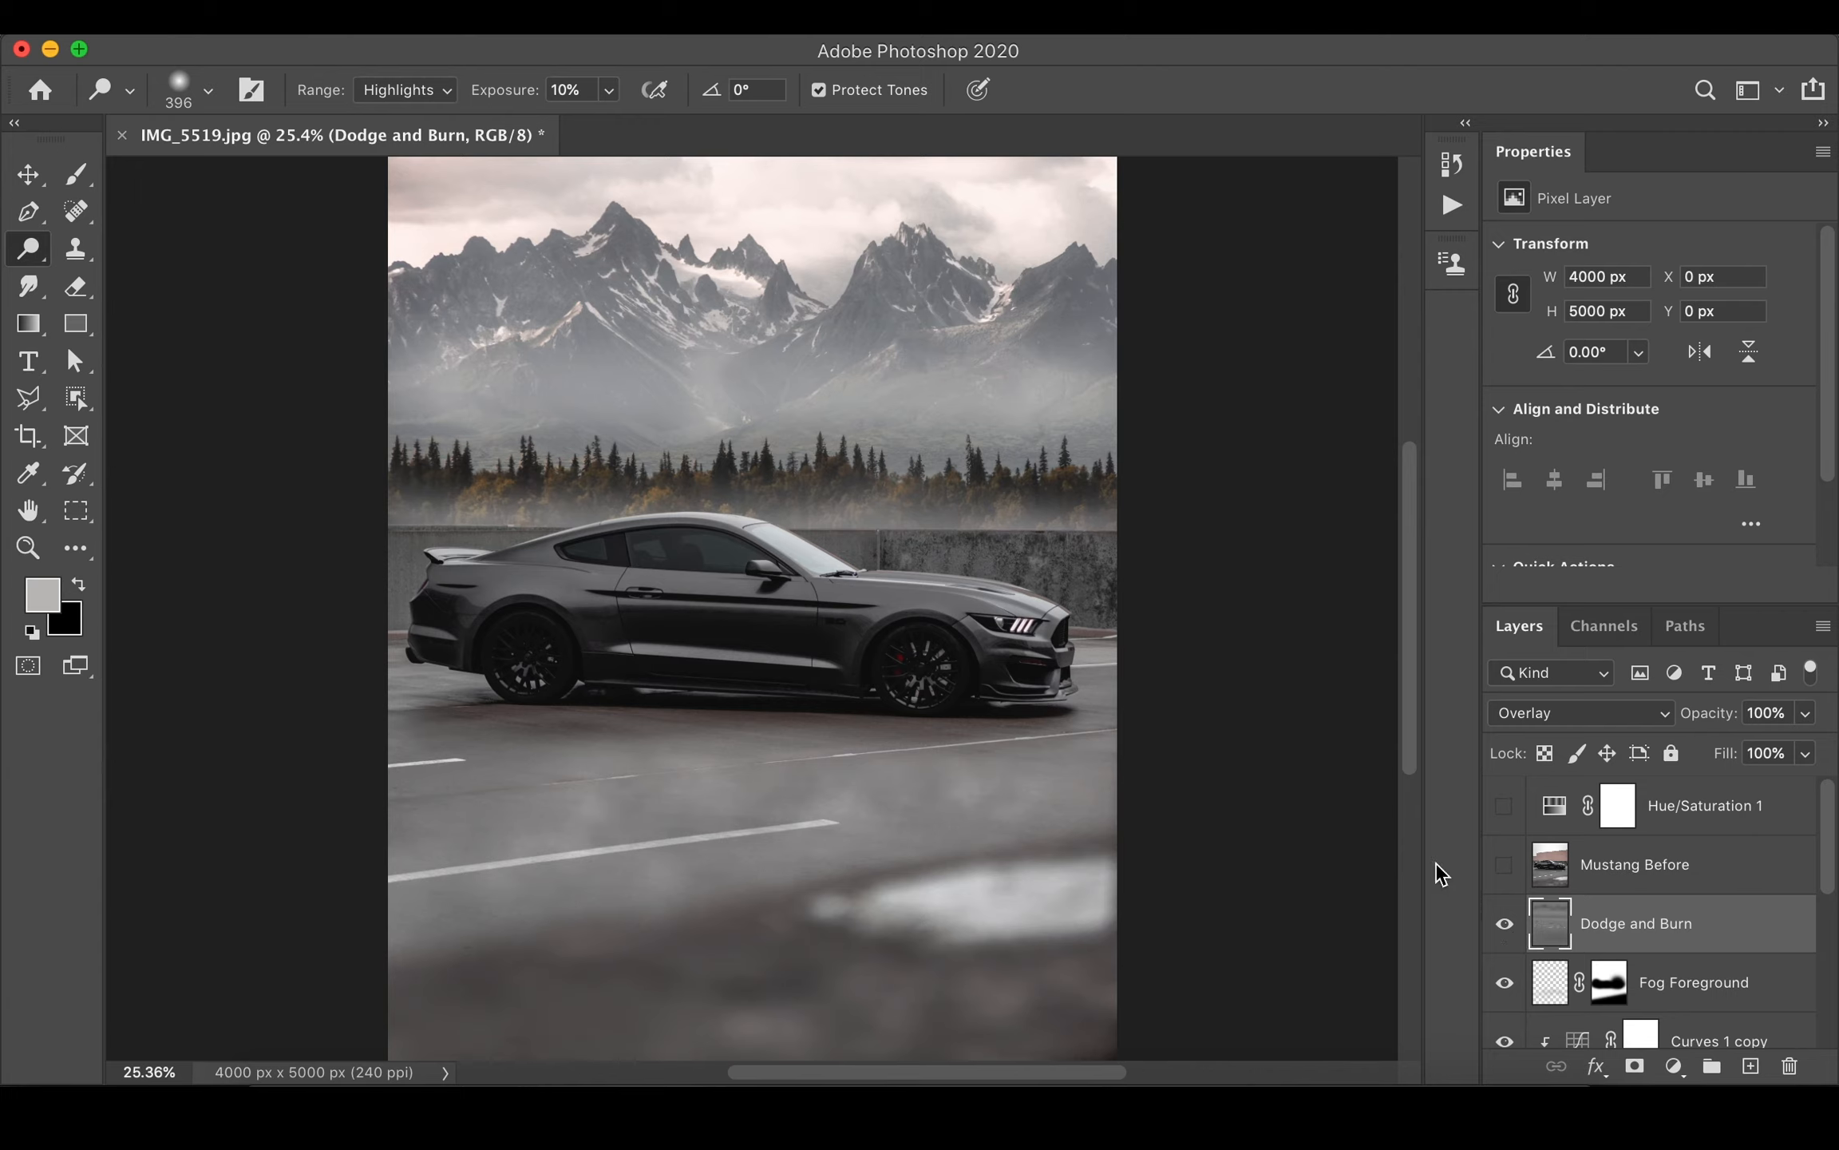
- Add a Curves adjustment layer, set on-image curve points from the car's door and hood, and compare the layer off and on
click(1674, 1067)
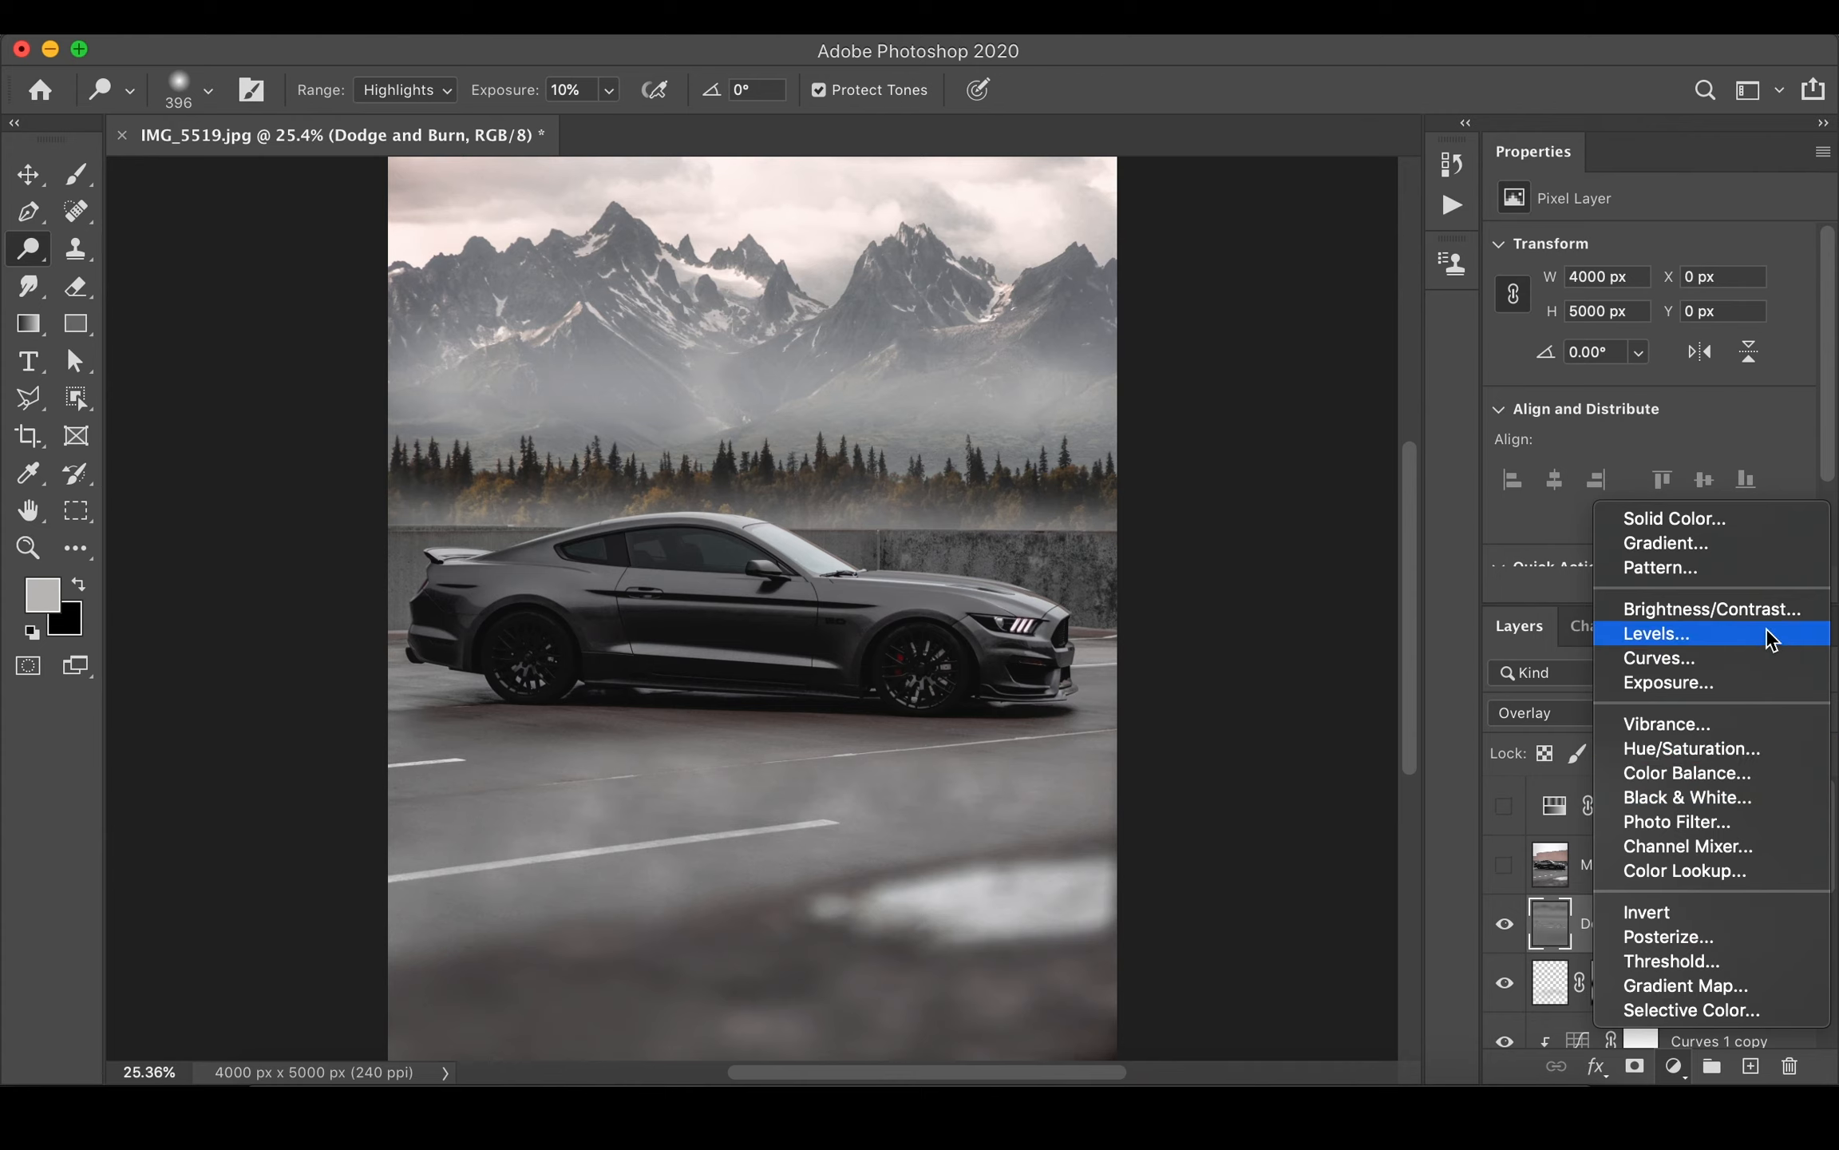
click(1744, 661)
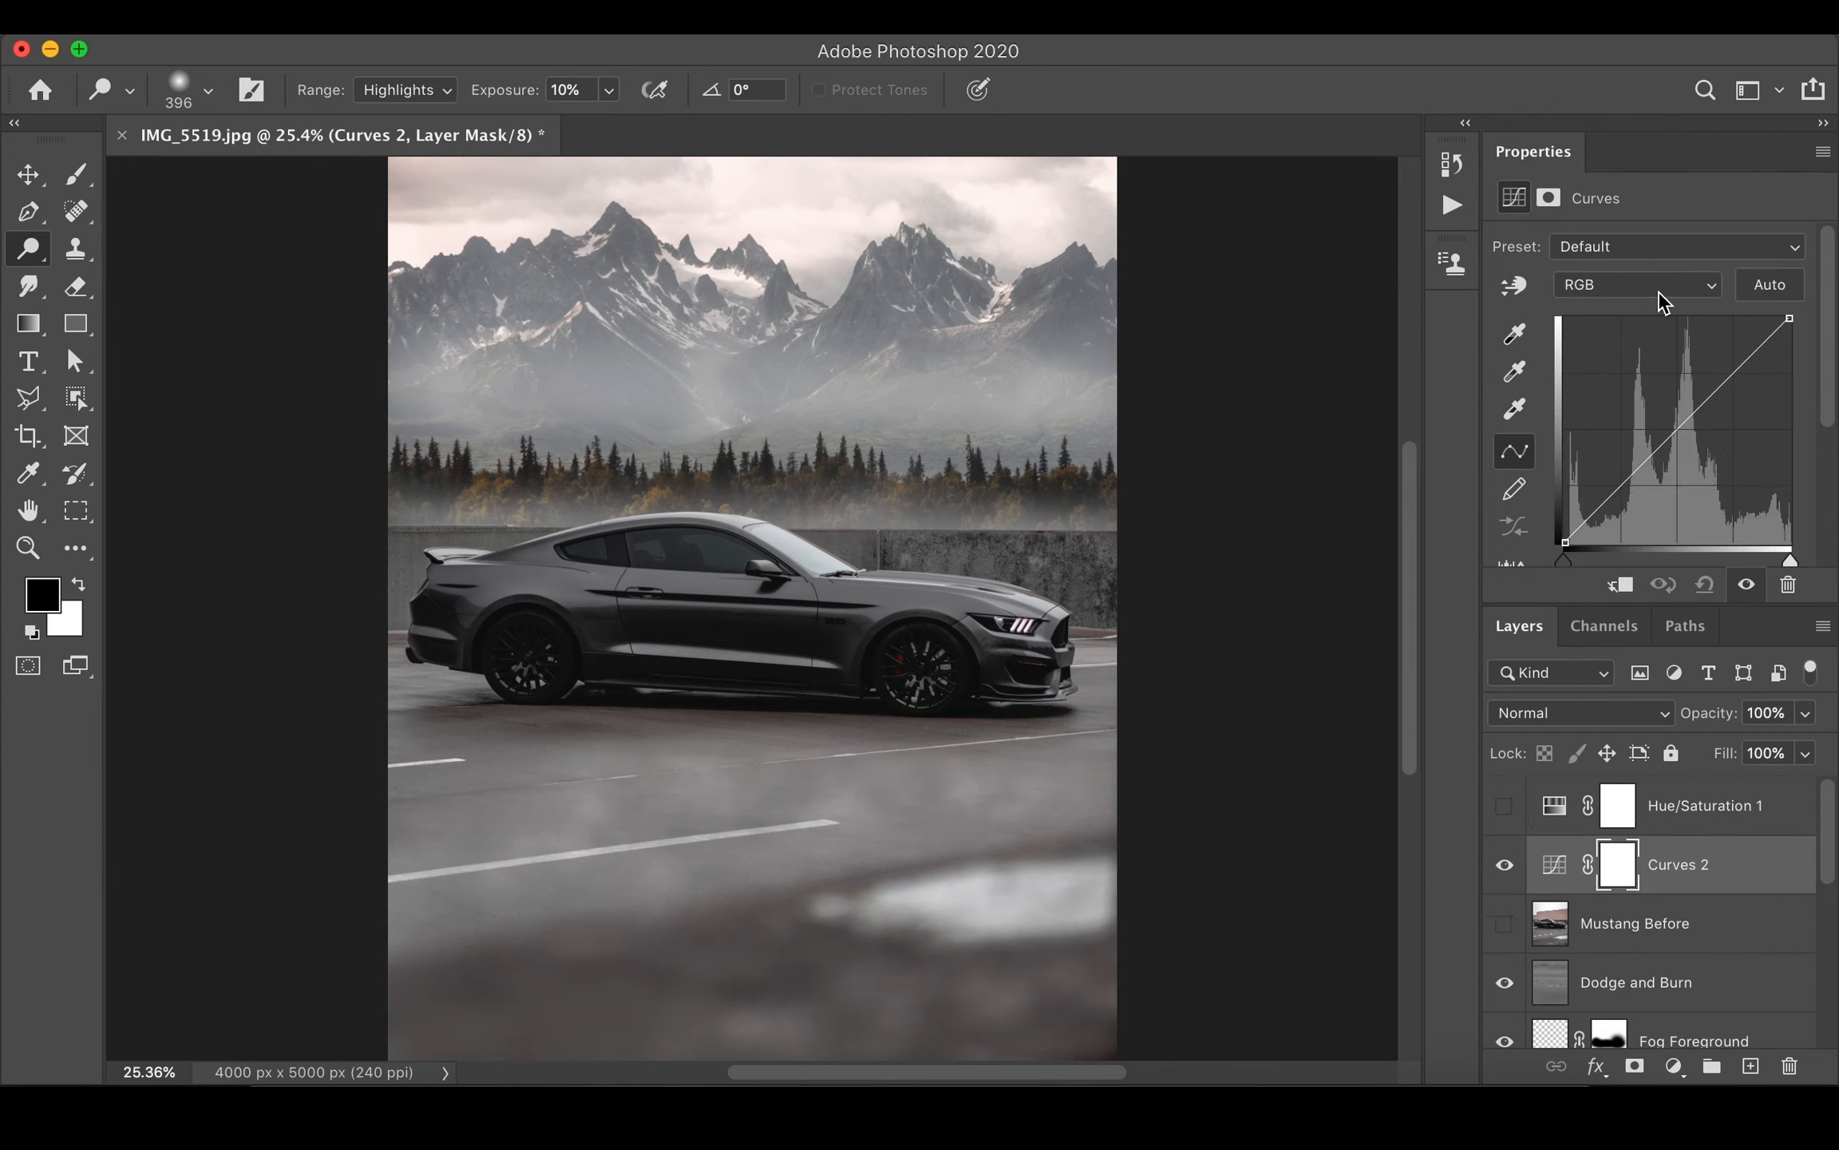
click(1514, 285)
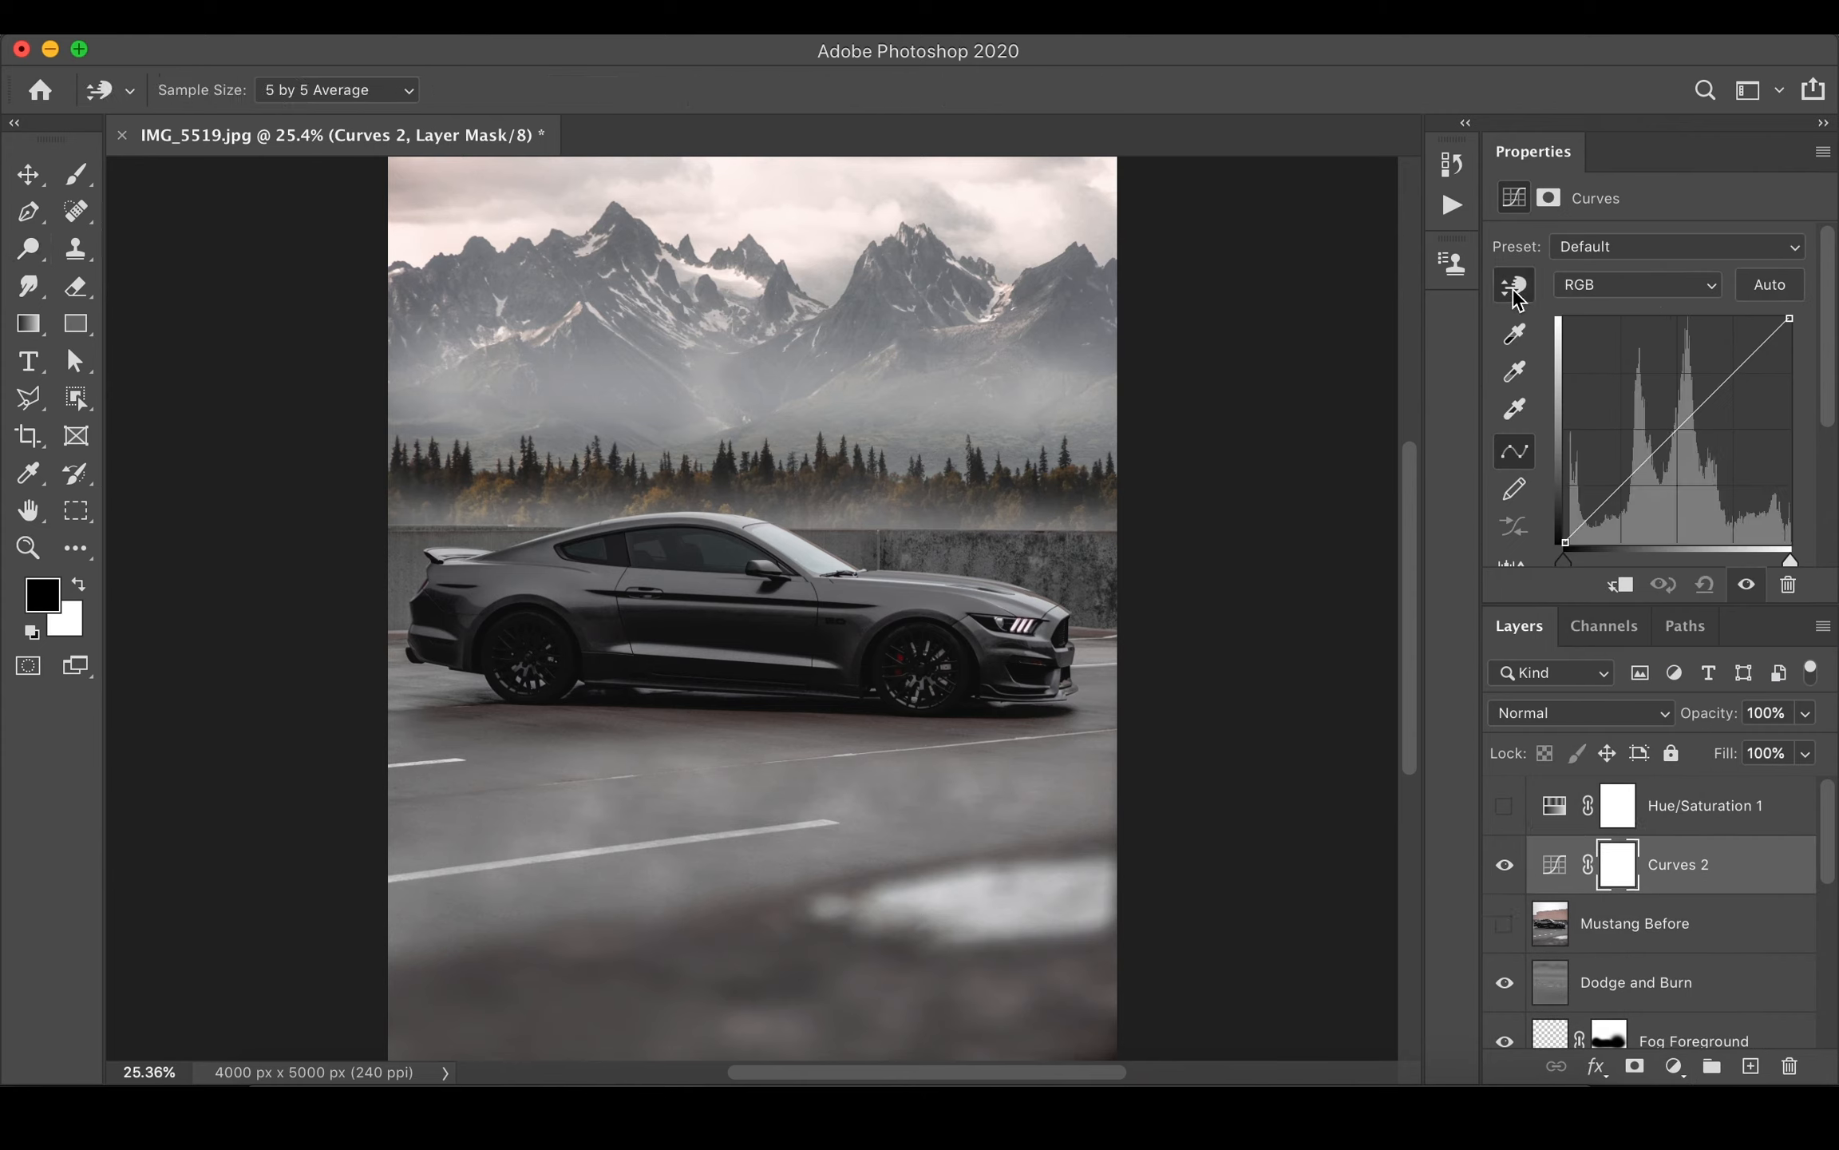
click(747, 595)
drag(890, 584, 891, 582)
click(1504, 864)
click(1503, 866)
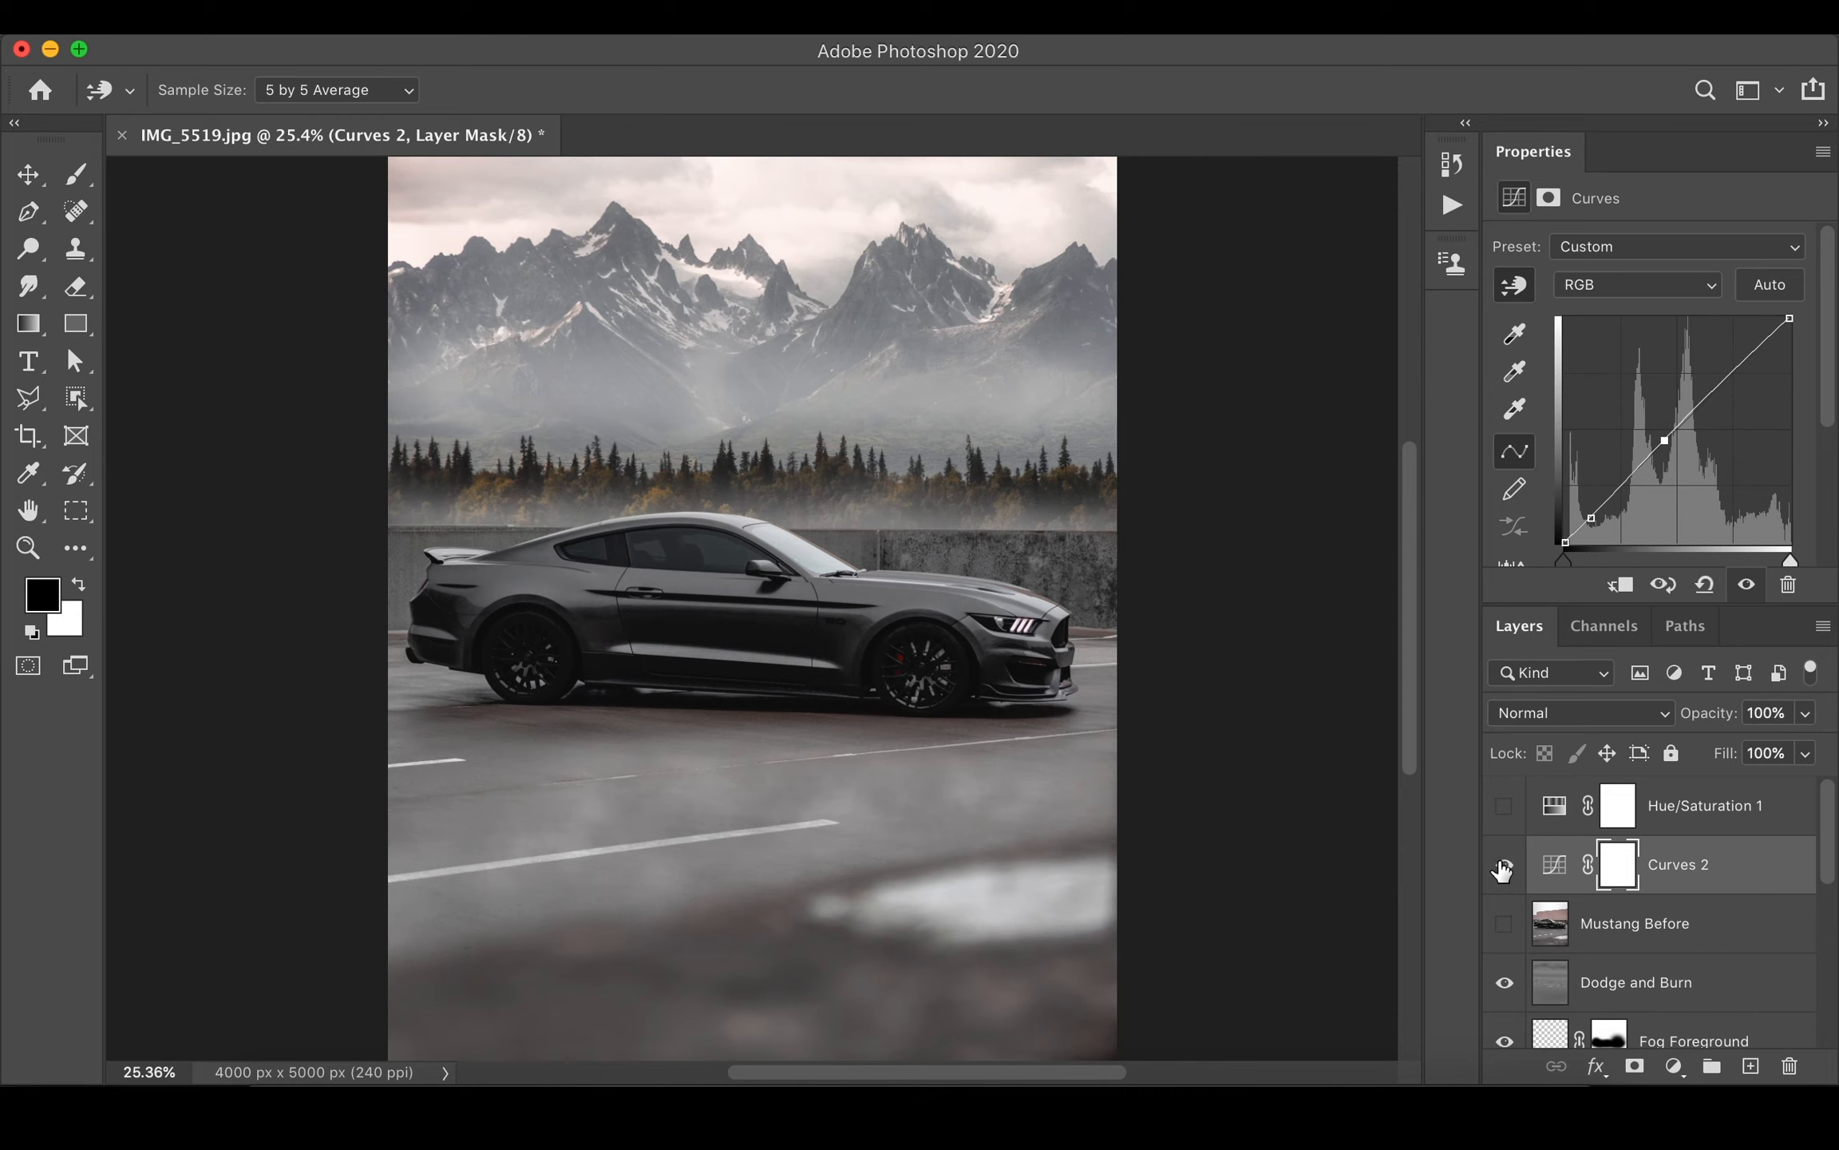
click(1503, 865)
click(1504, 865)
click(1504, 865)
click(1503, 866)
- Lower the Curves 2 midtones slightly, add a highlight point from the bright mountain area, and move the white point slightly inward
click(781, 439)
drag(910, 241, 909, 250)
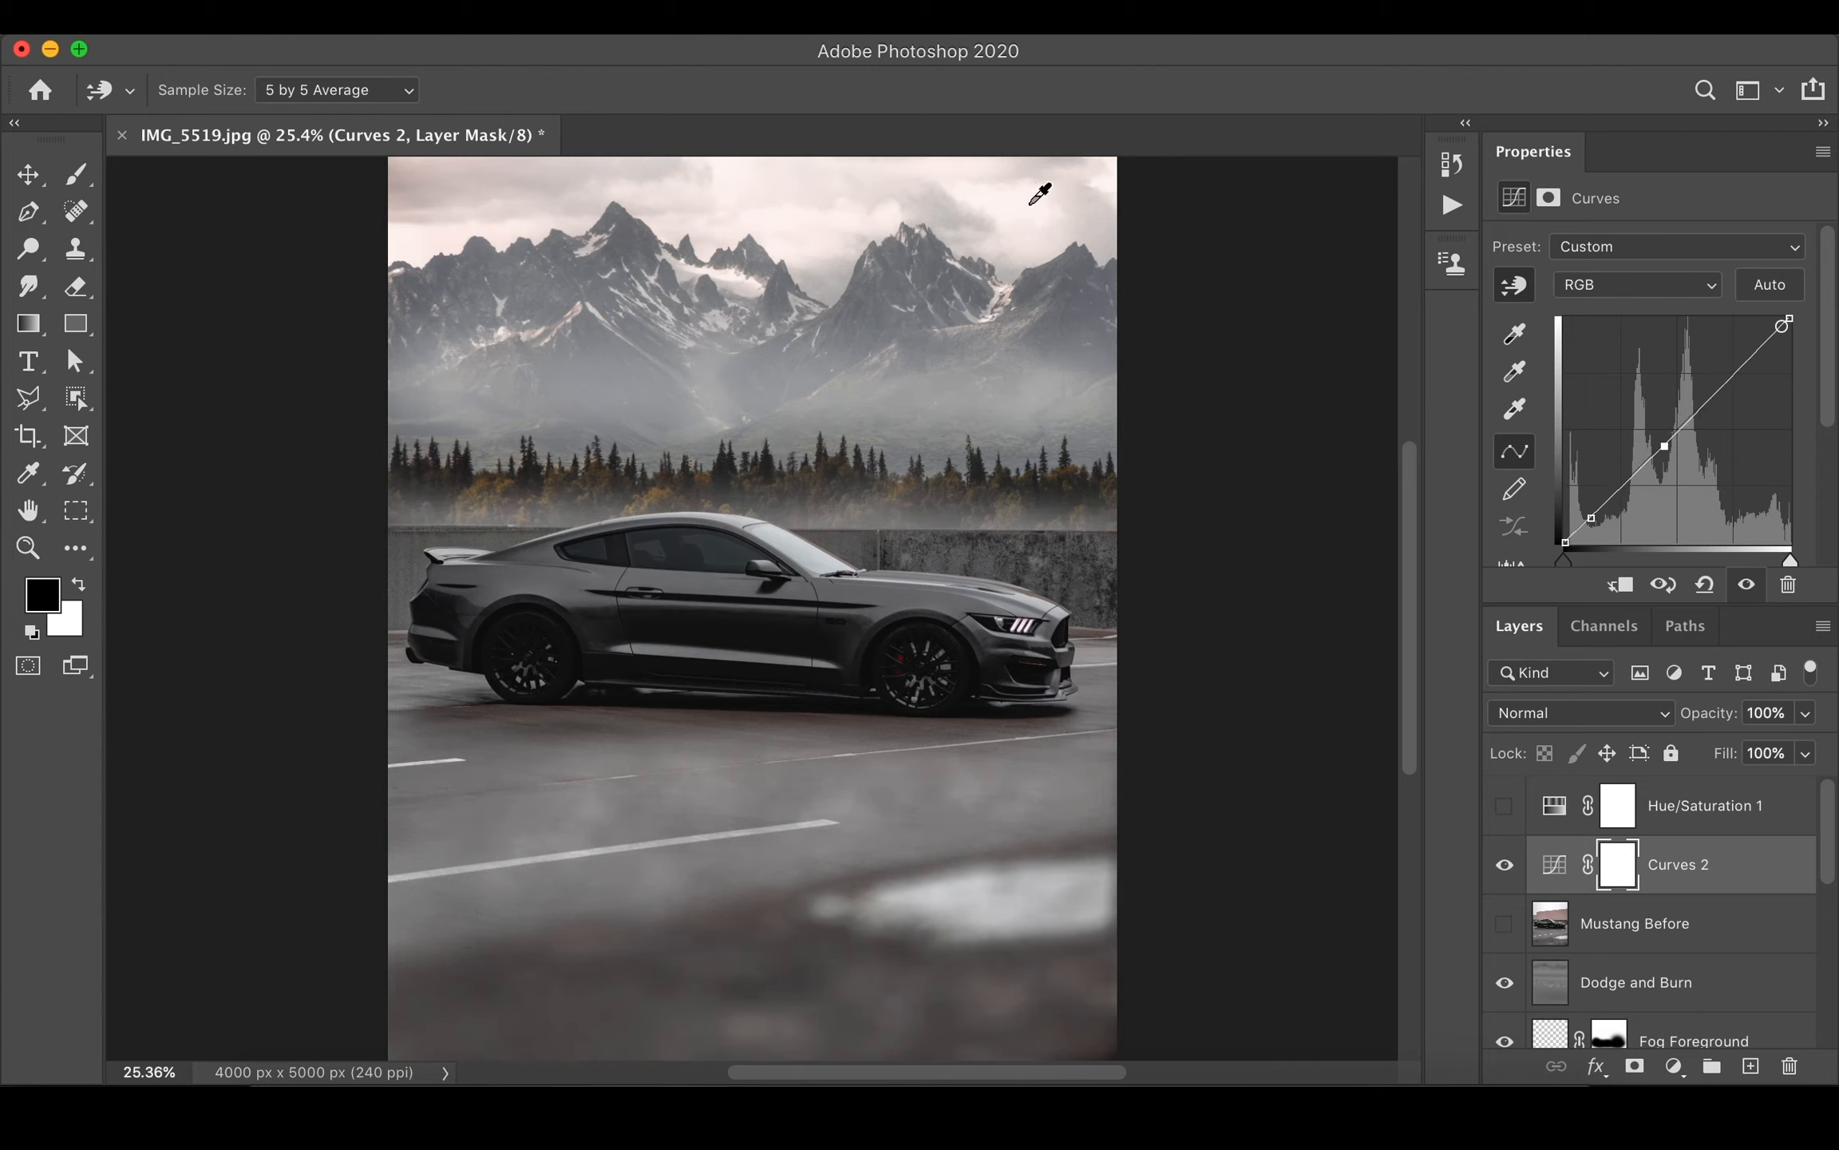
drag(1792, 317, 1787, 318)
click(1512, 871)
- Add another Curves adjustment layer above Curves 2 and pull its midtones down to darken the whole image
click(1674, 1066)
click(1660, 659)
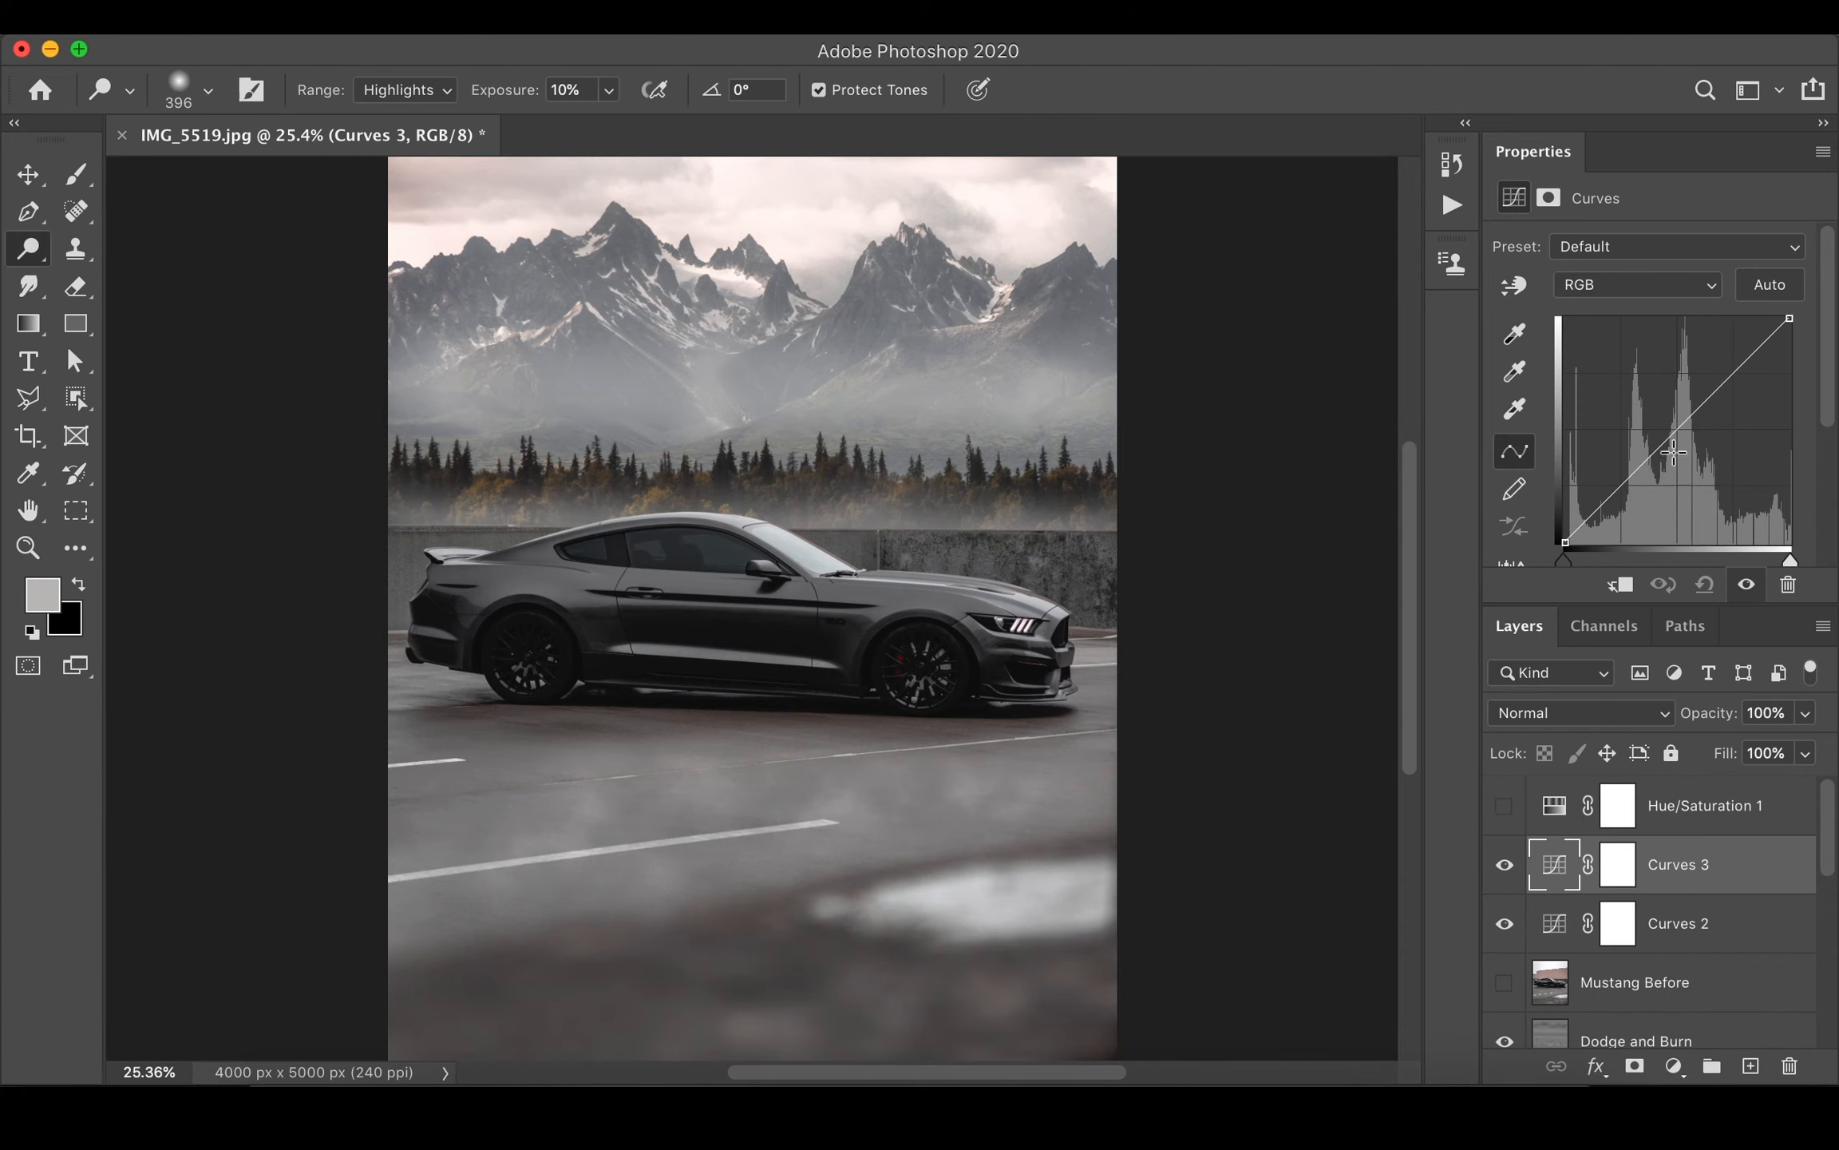
drag(1675, 430, 1690, 453)
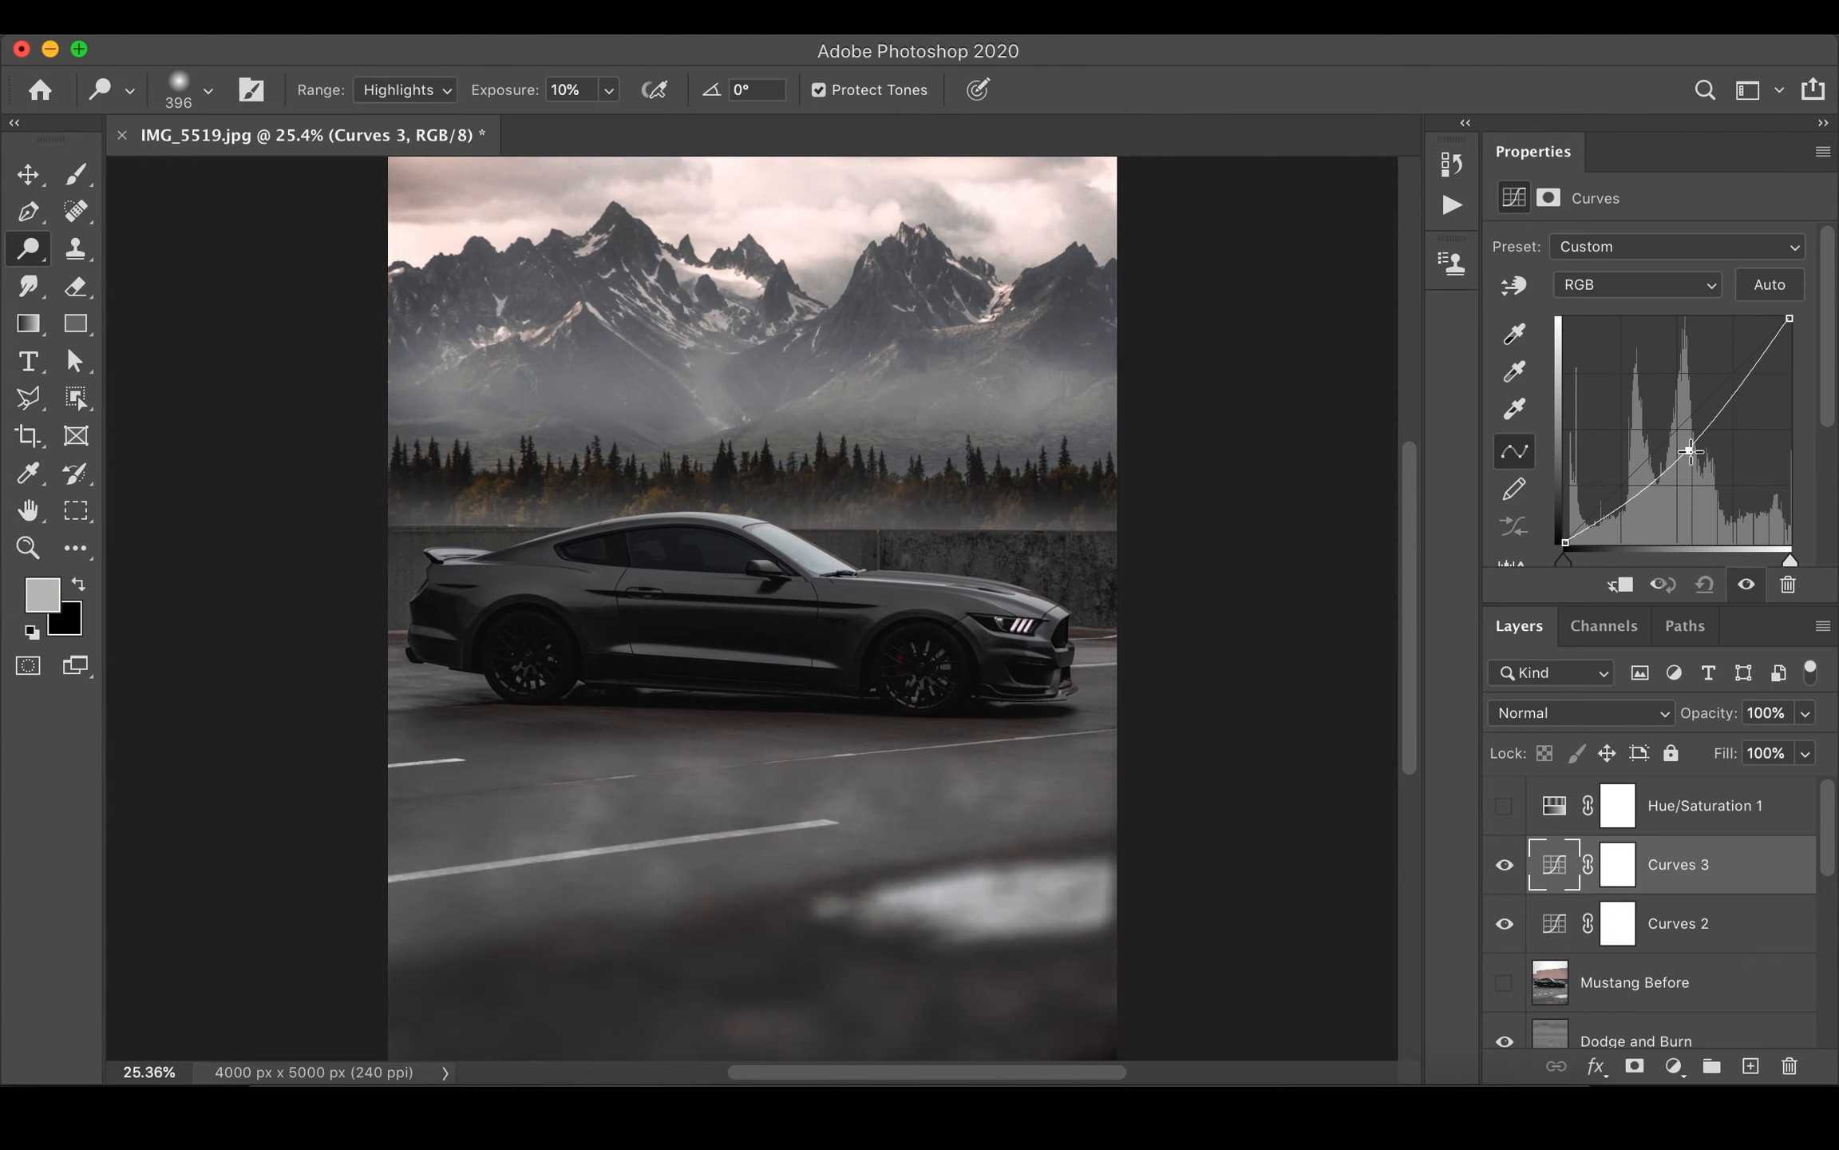
- Paint a solid black circle over the middle of the car on the Curves 3 mask with a 1419 px brush at 100% flow
click(1618, 870)
key(d)
key(x)
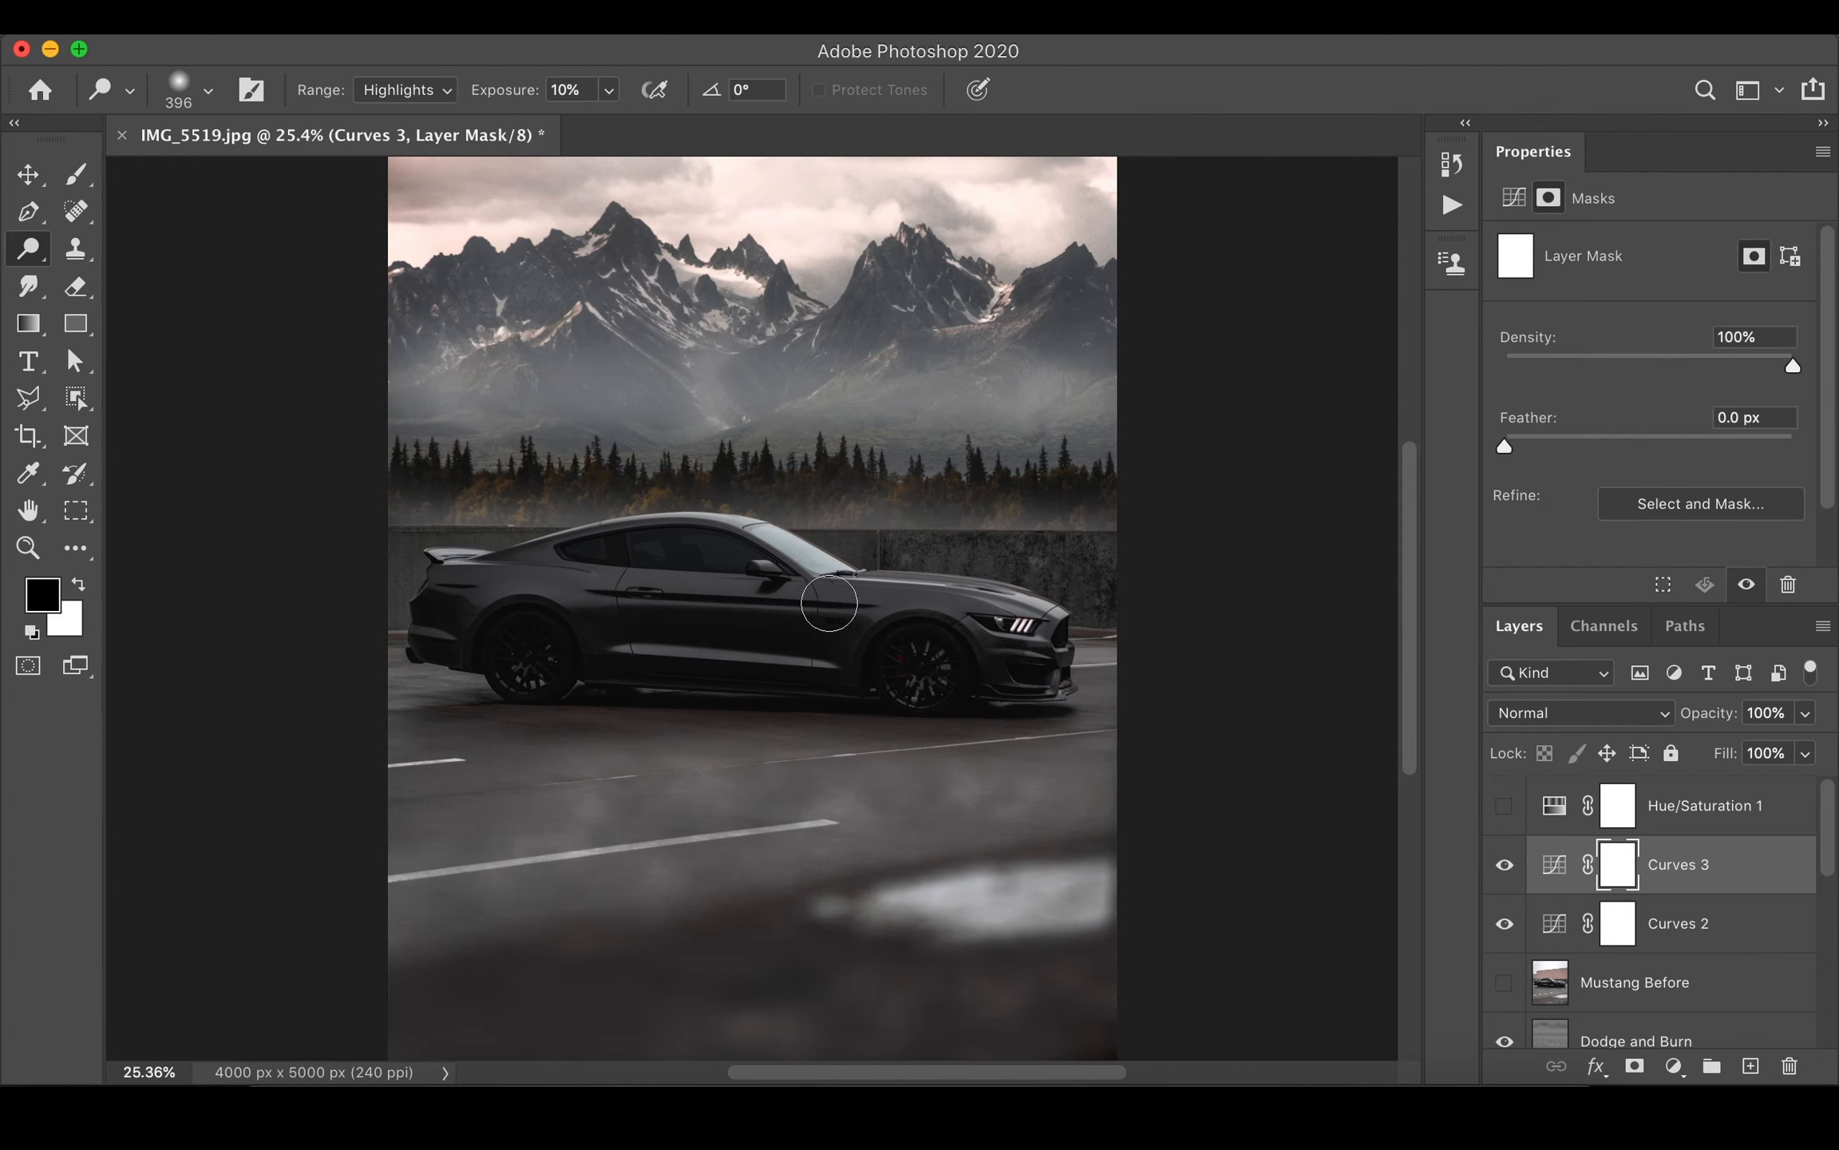
key(b)
drag(765, 586, 888, 589)
drag(742, 504, 741, 1117)
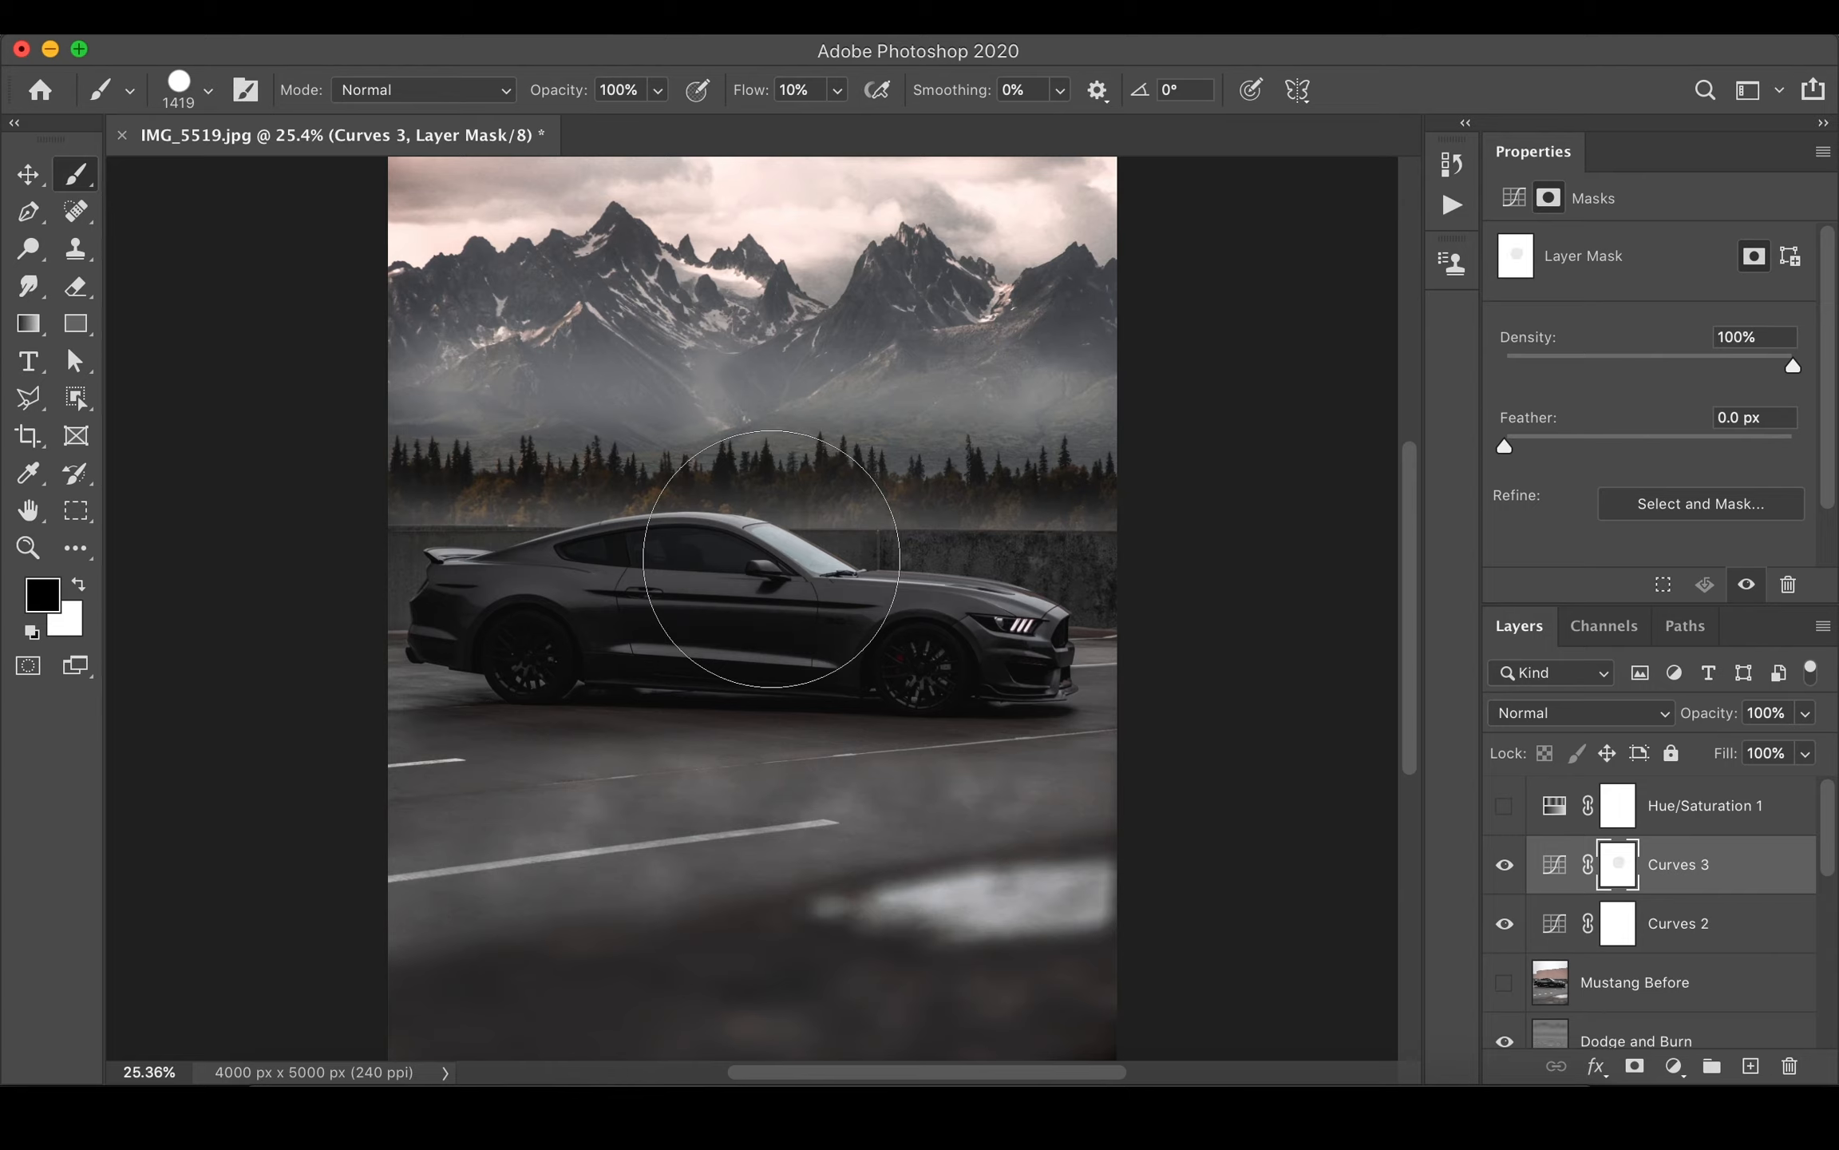
click(805, 89)
text(10)
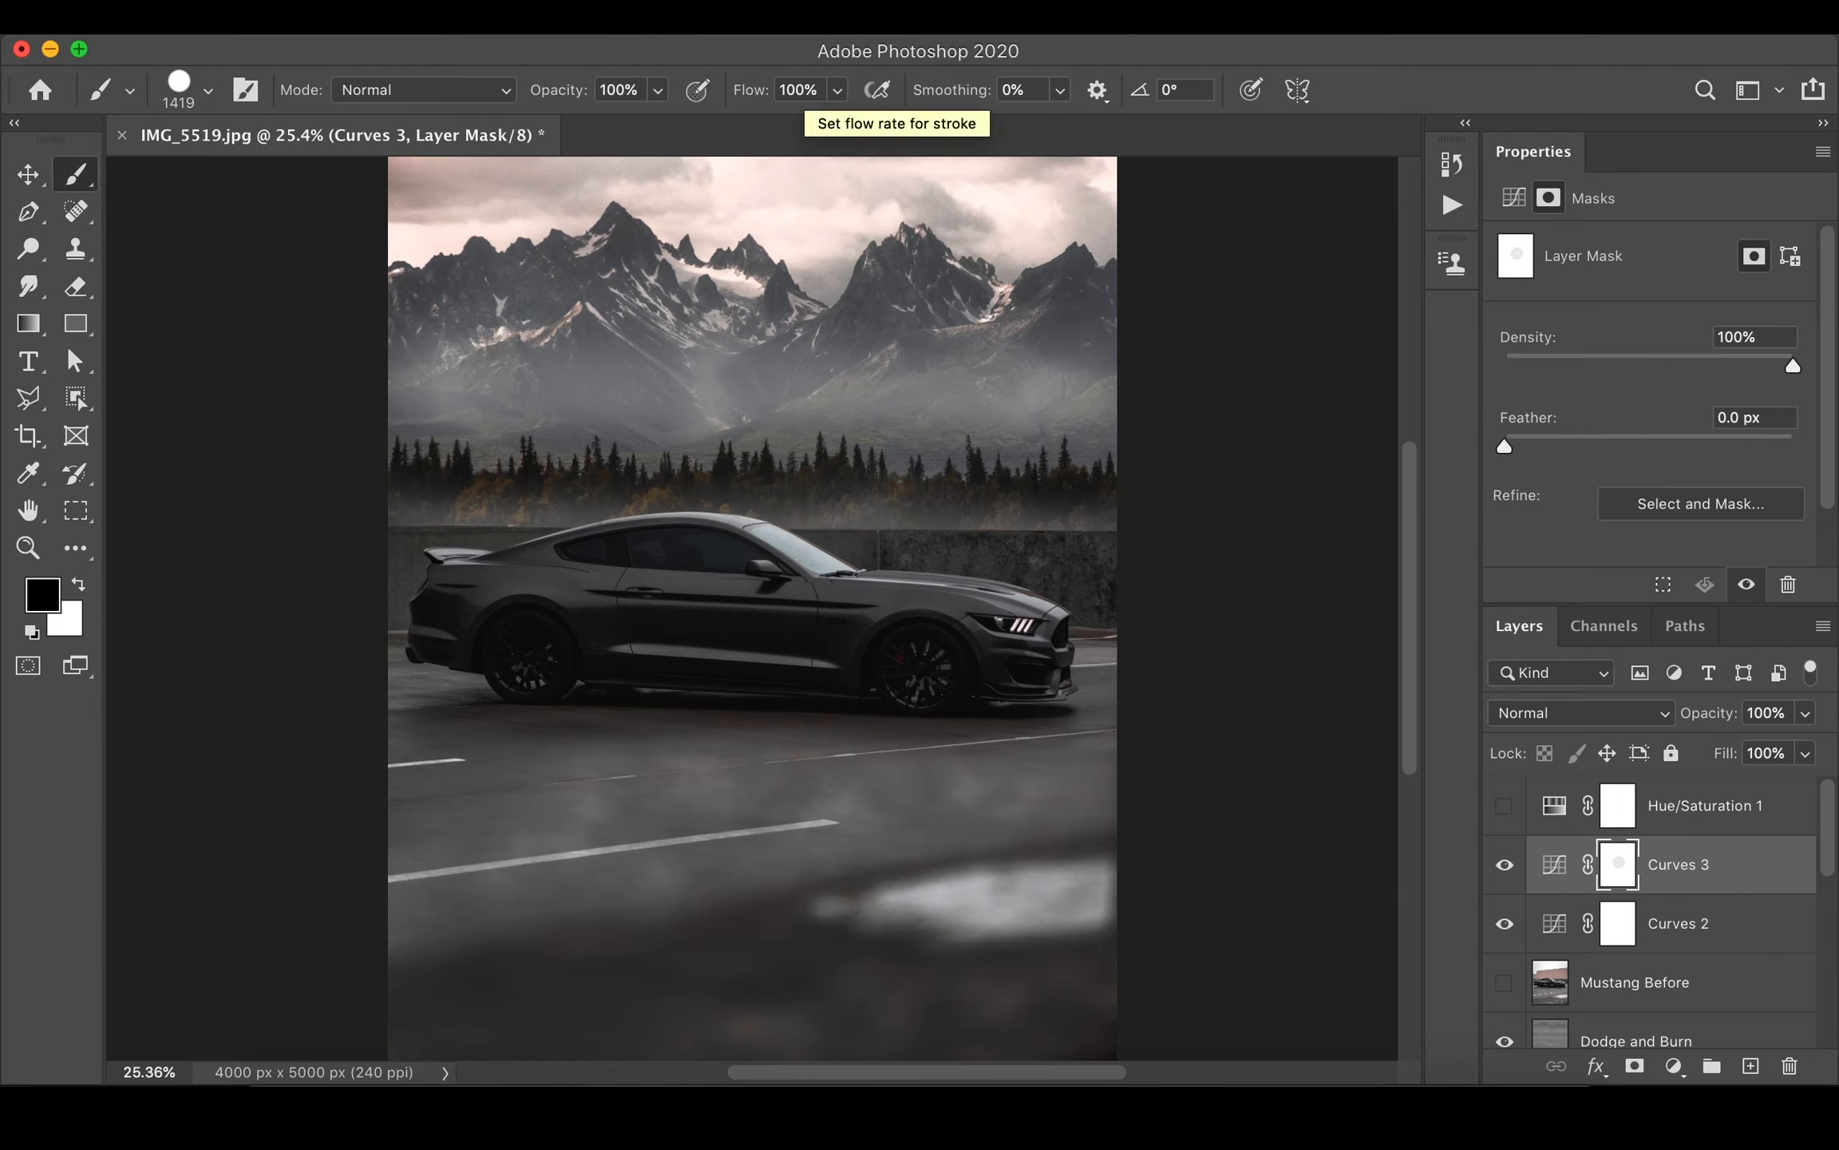
click(773, 553)
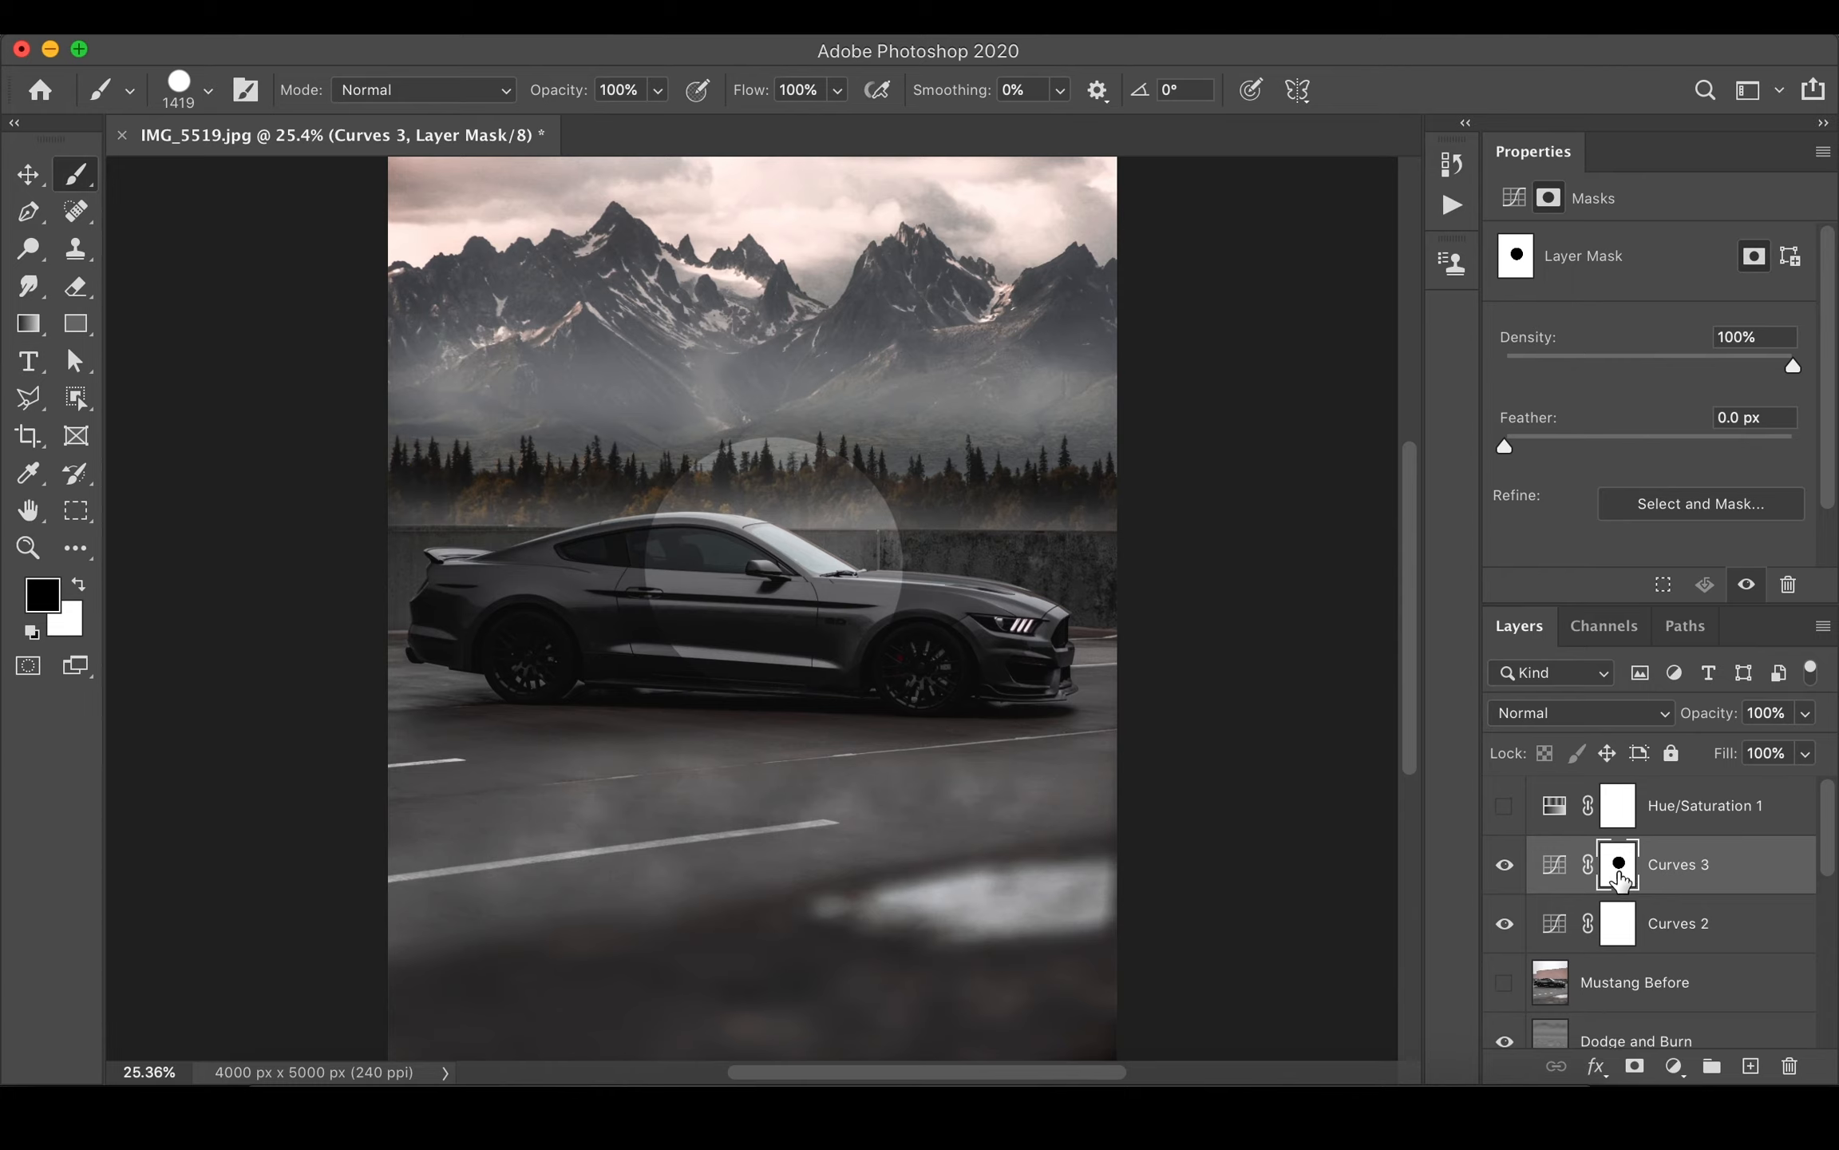
- Stretch the mask's black circle into a large ellipse extending past the canvas sides and stopping slightly short of its upper and lower edges
key(super+t)
key(super+minus)
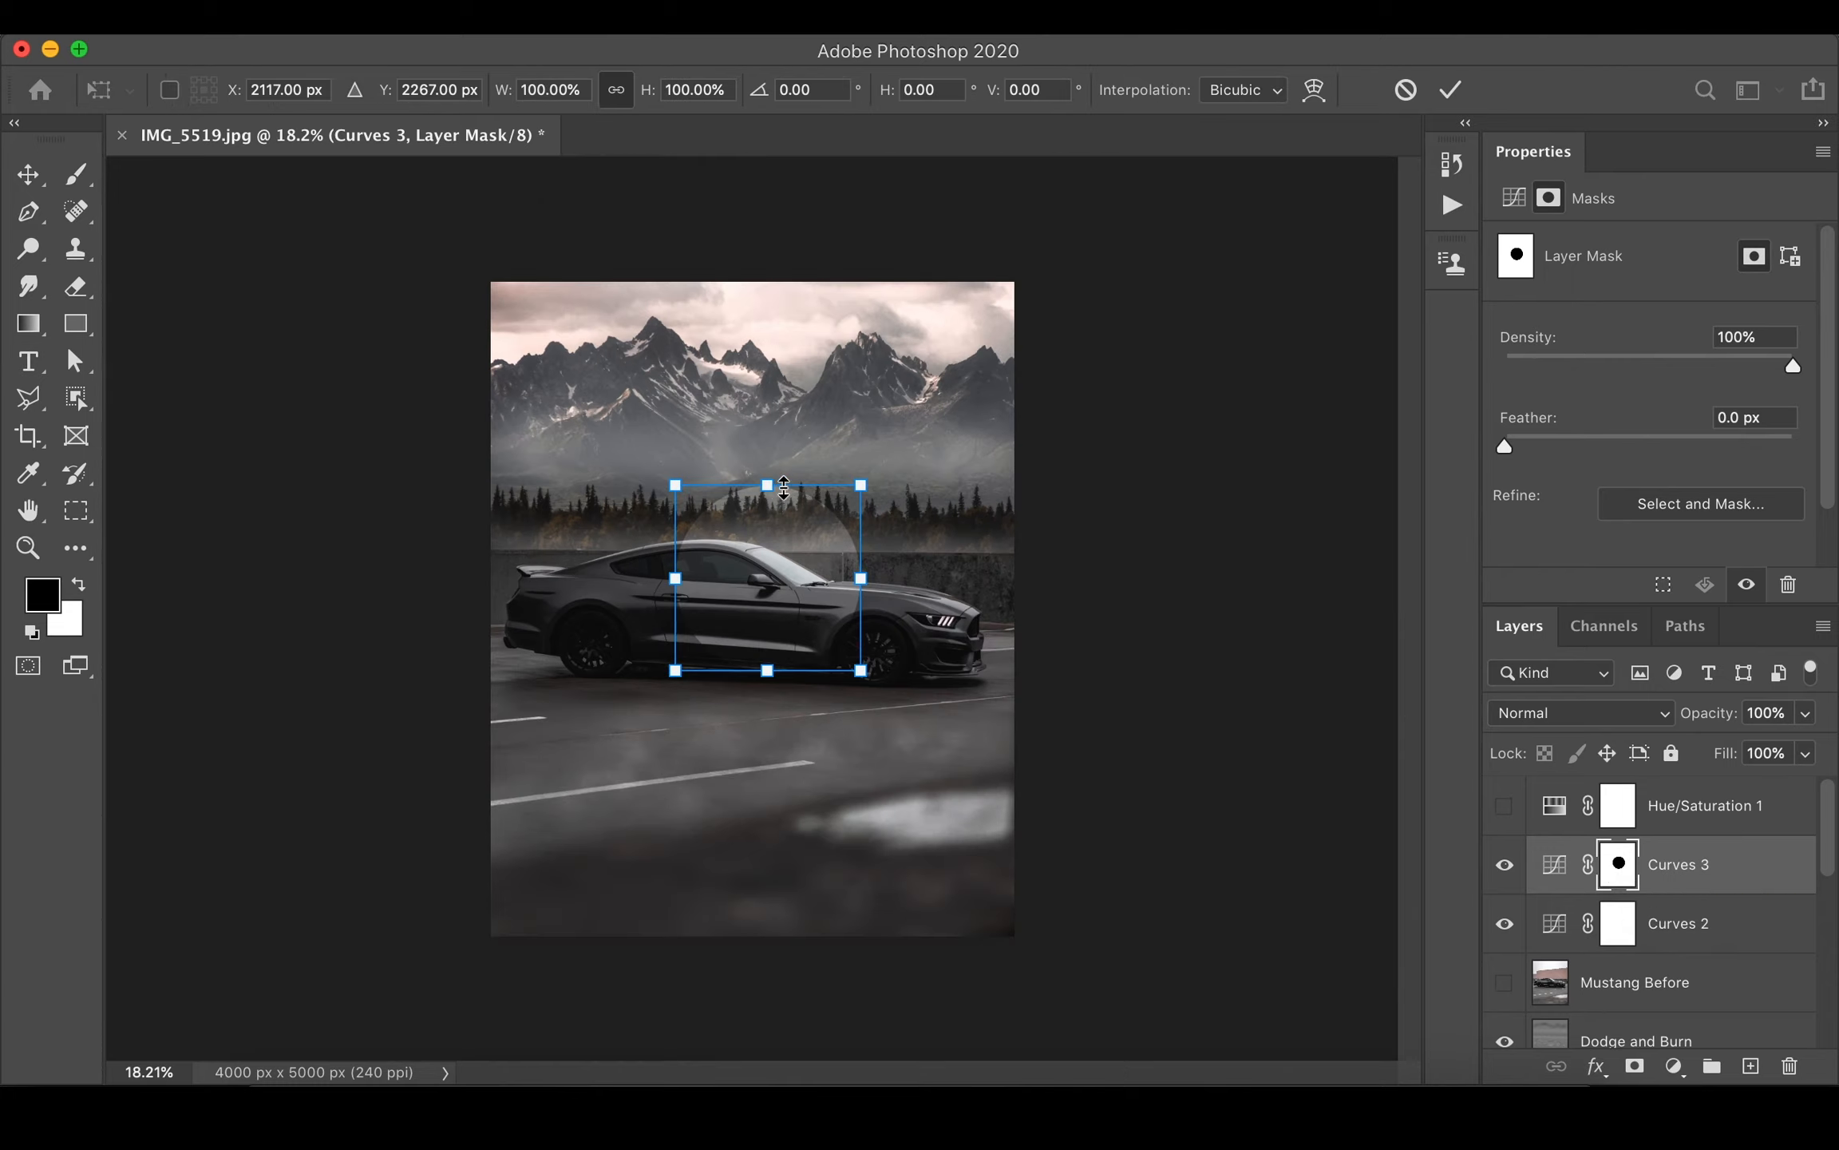
drag(772, 487, 768, 282)
drag(765, 665, 764, 935)
drag(676, 608, 329, 608)
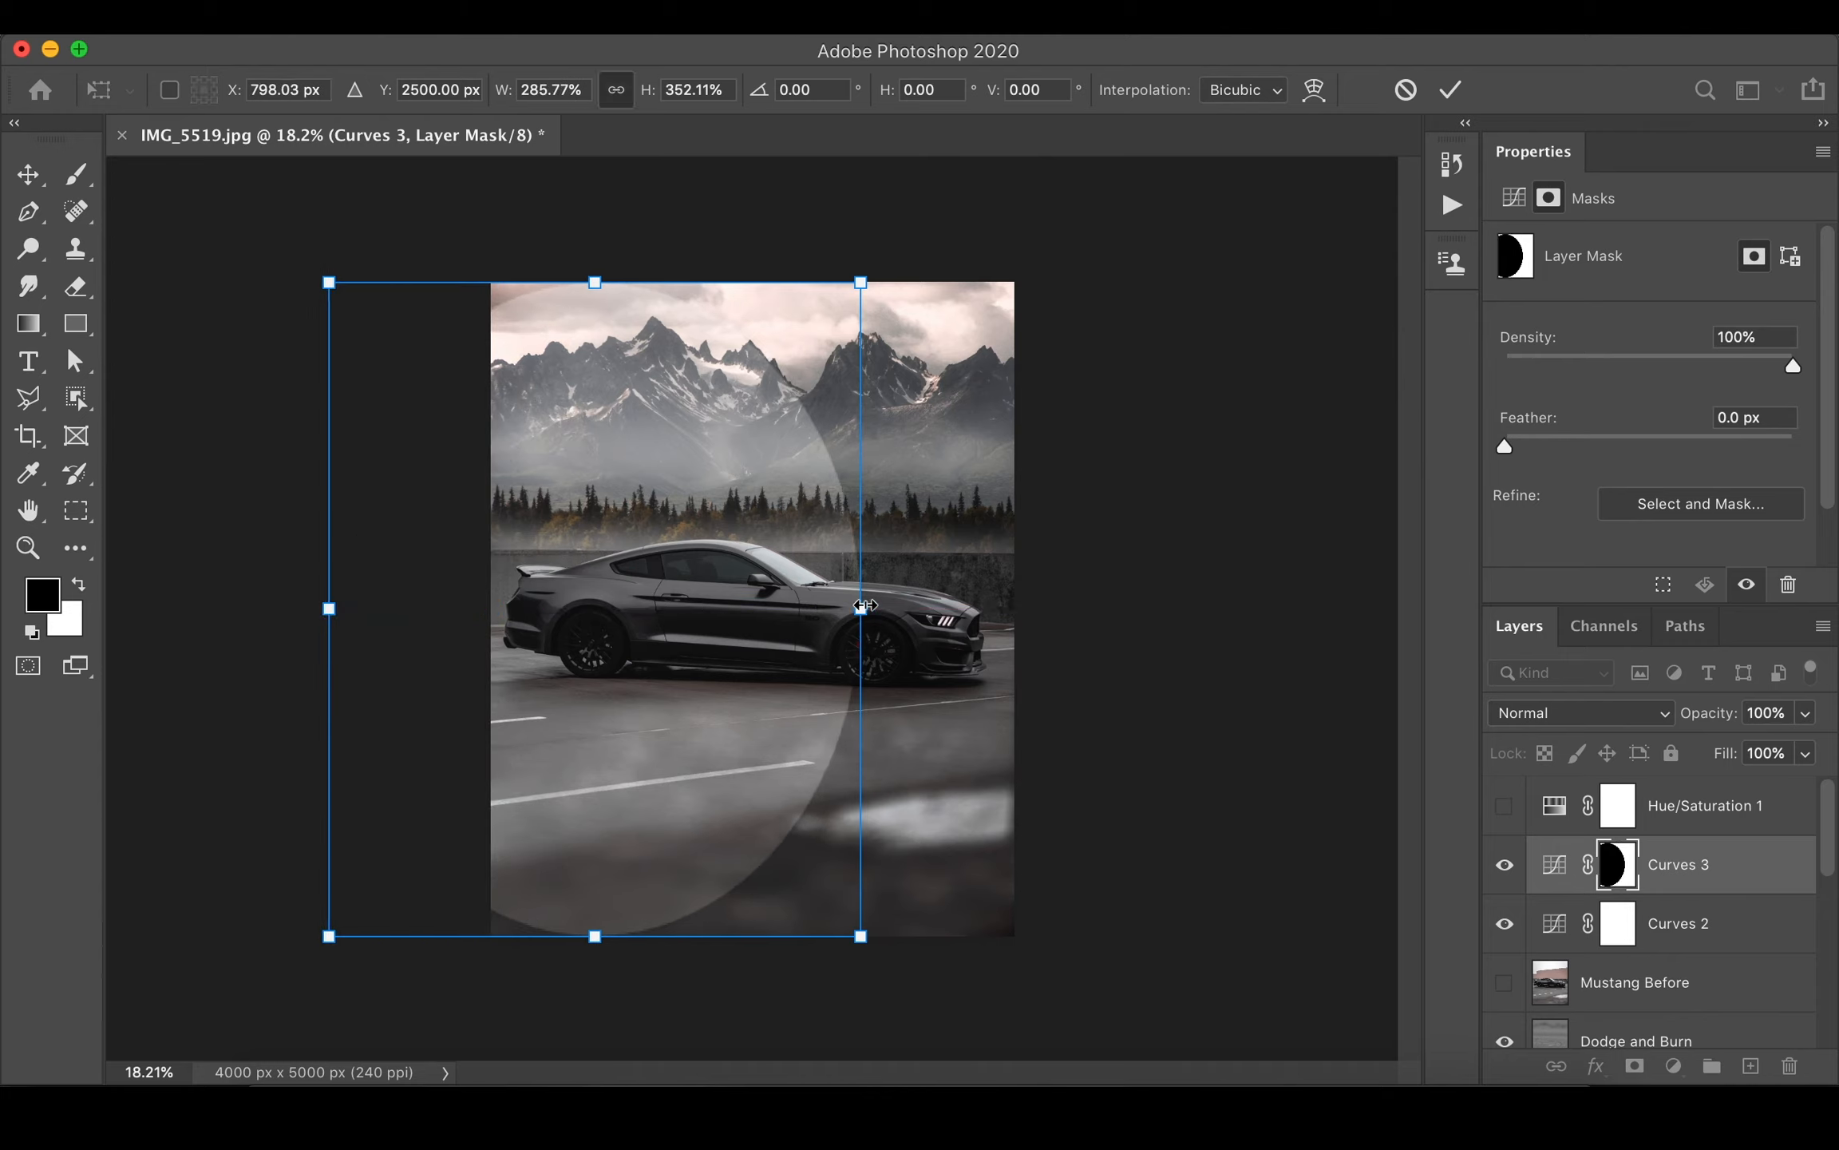
drag(860, 609, 1182, 608)
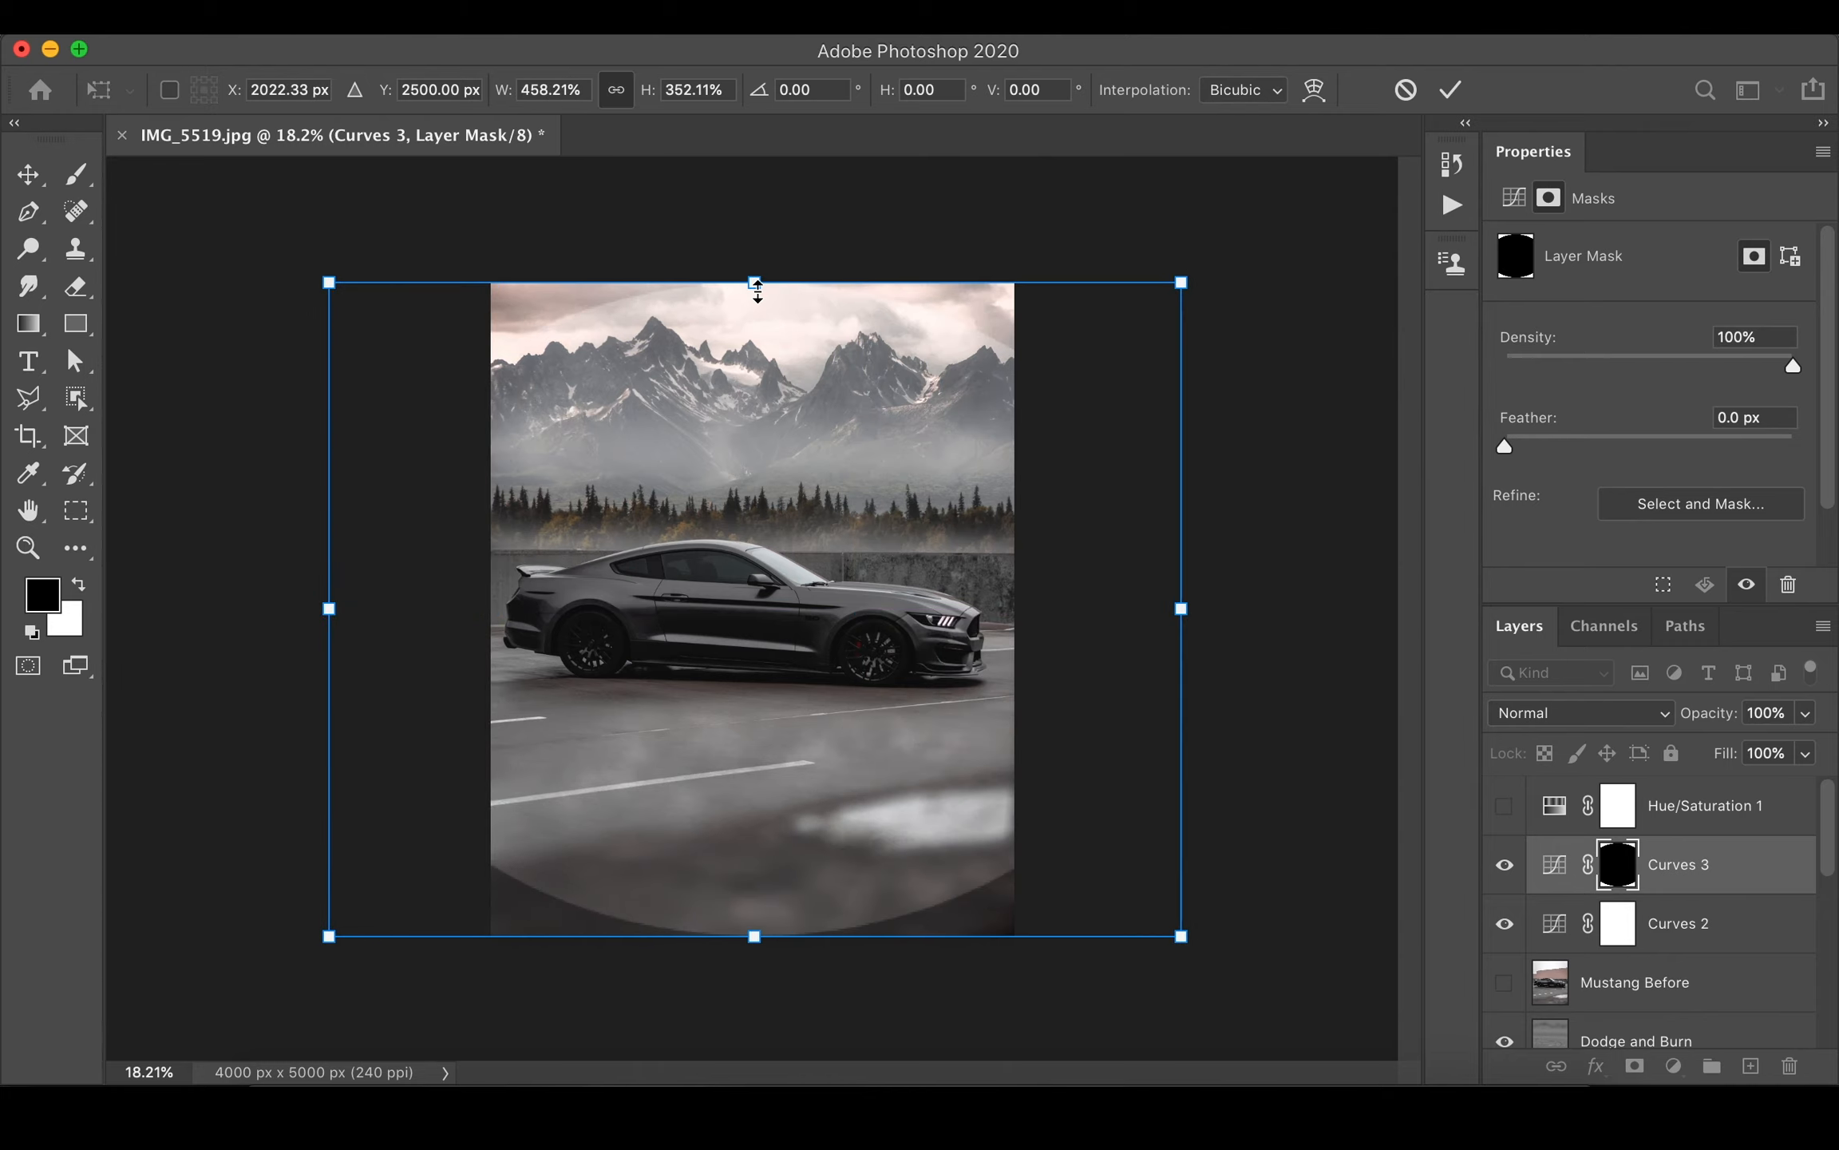
drag(753, 282, 752, 326)
key(Return)
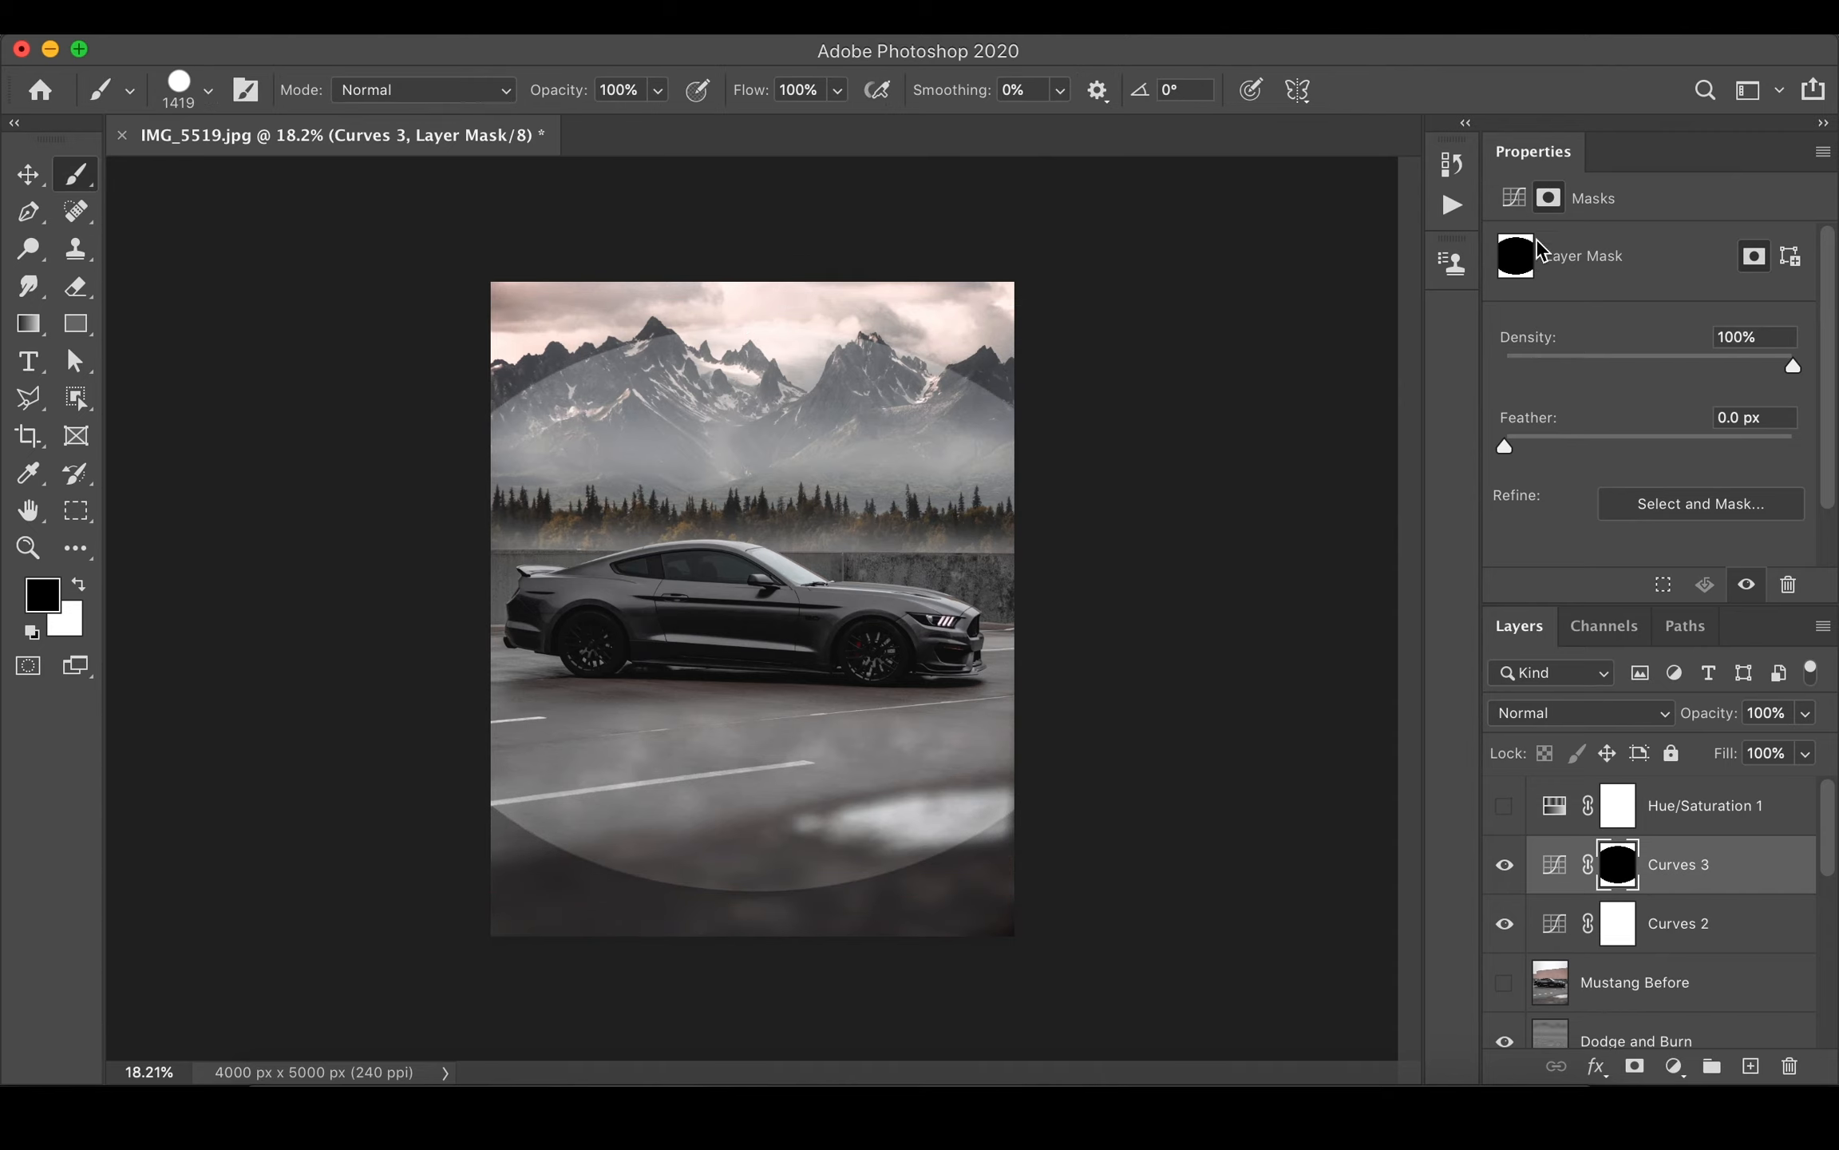
- Feather the Curves 3 mask by 513.5 px to soften the vignette, and compare the layer off and on
drag(1535, 440, 1762, 431)
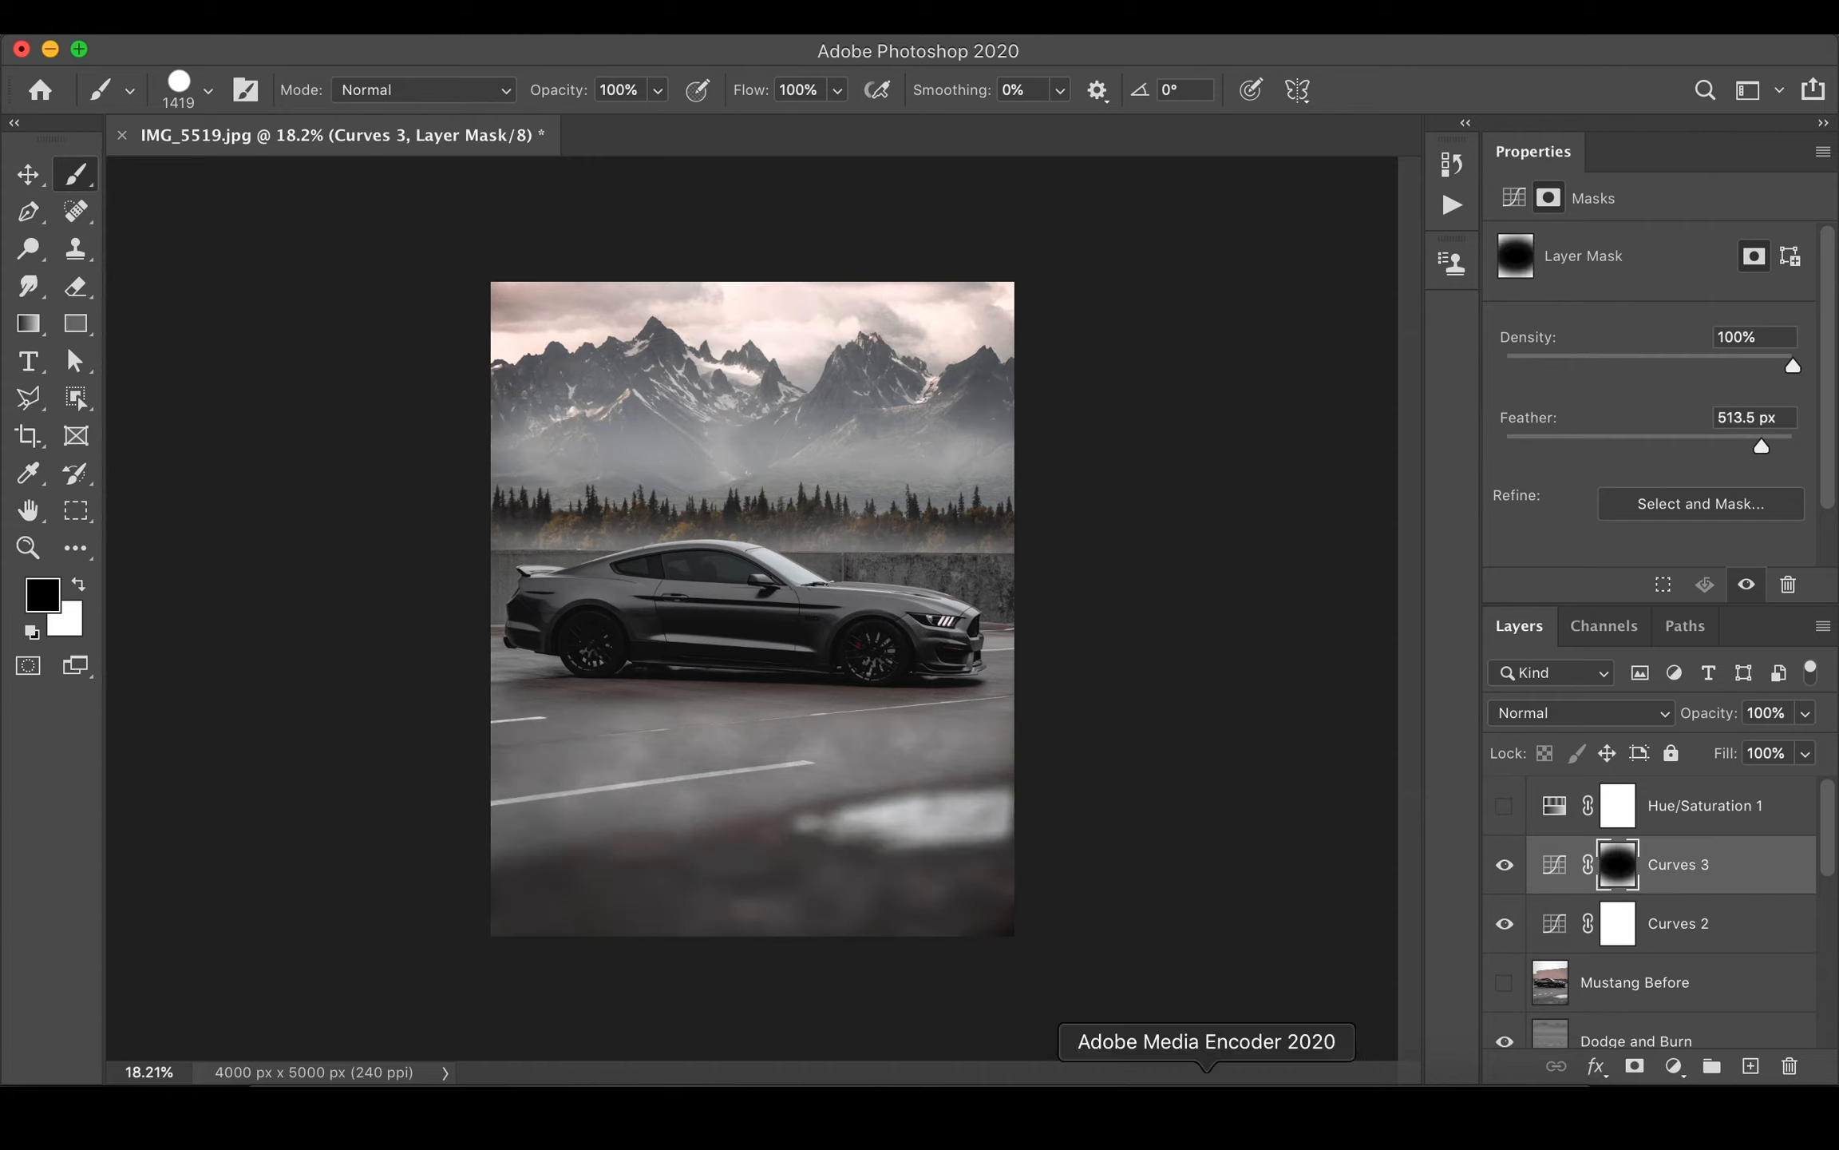
click(1505, 864)
click(1506, 866)
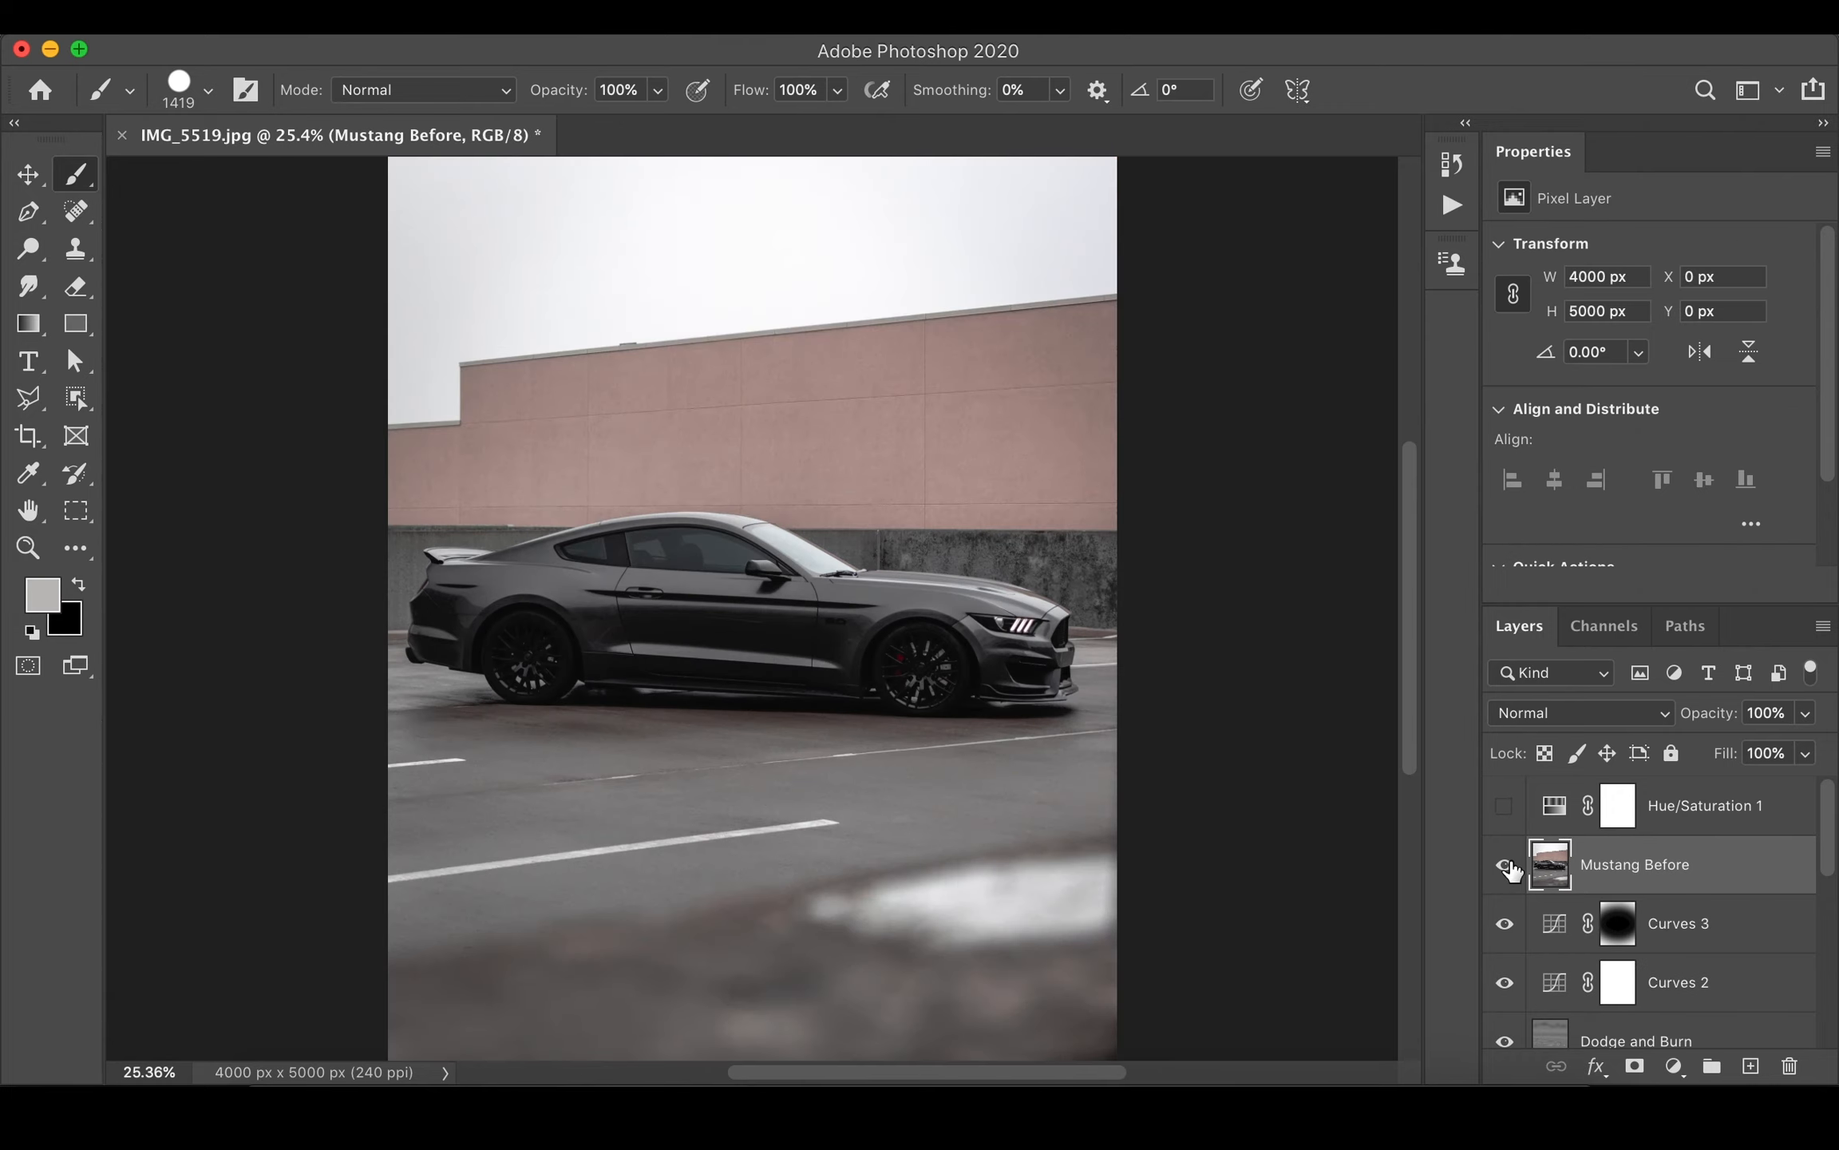
- Hide the Mustang Before layer to compare the original photo with the finished composite
click(1505, 864)
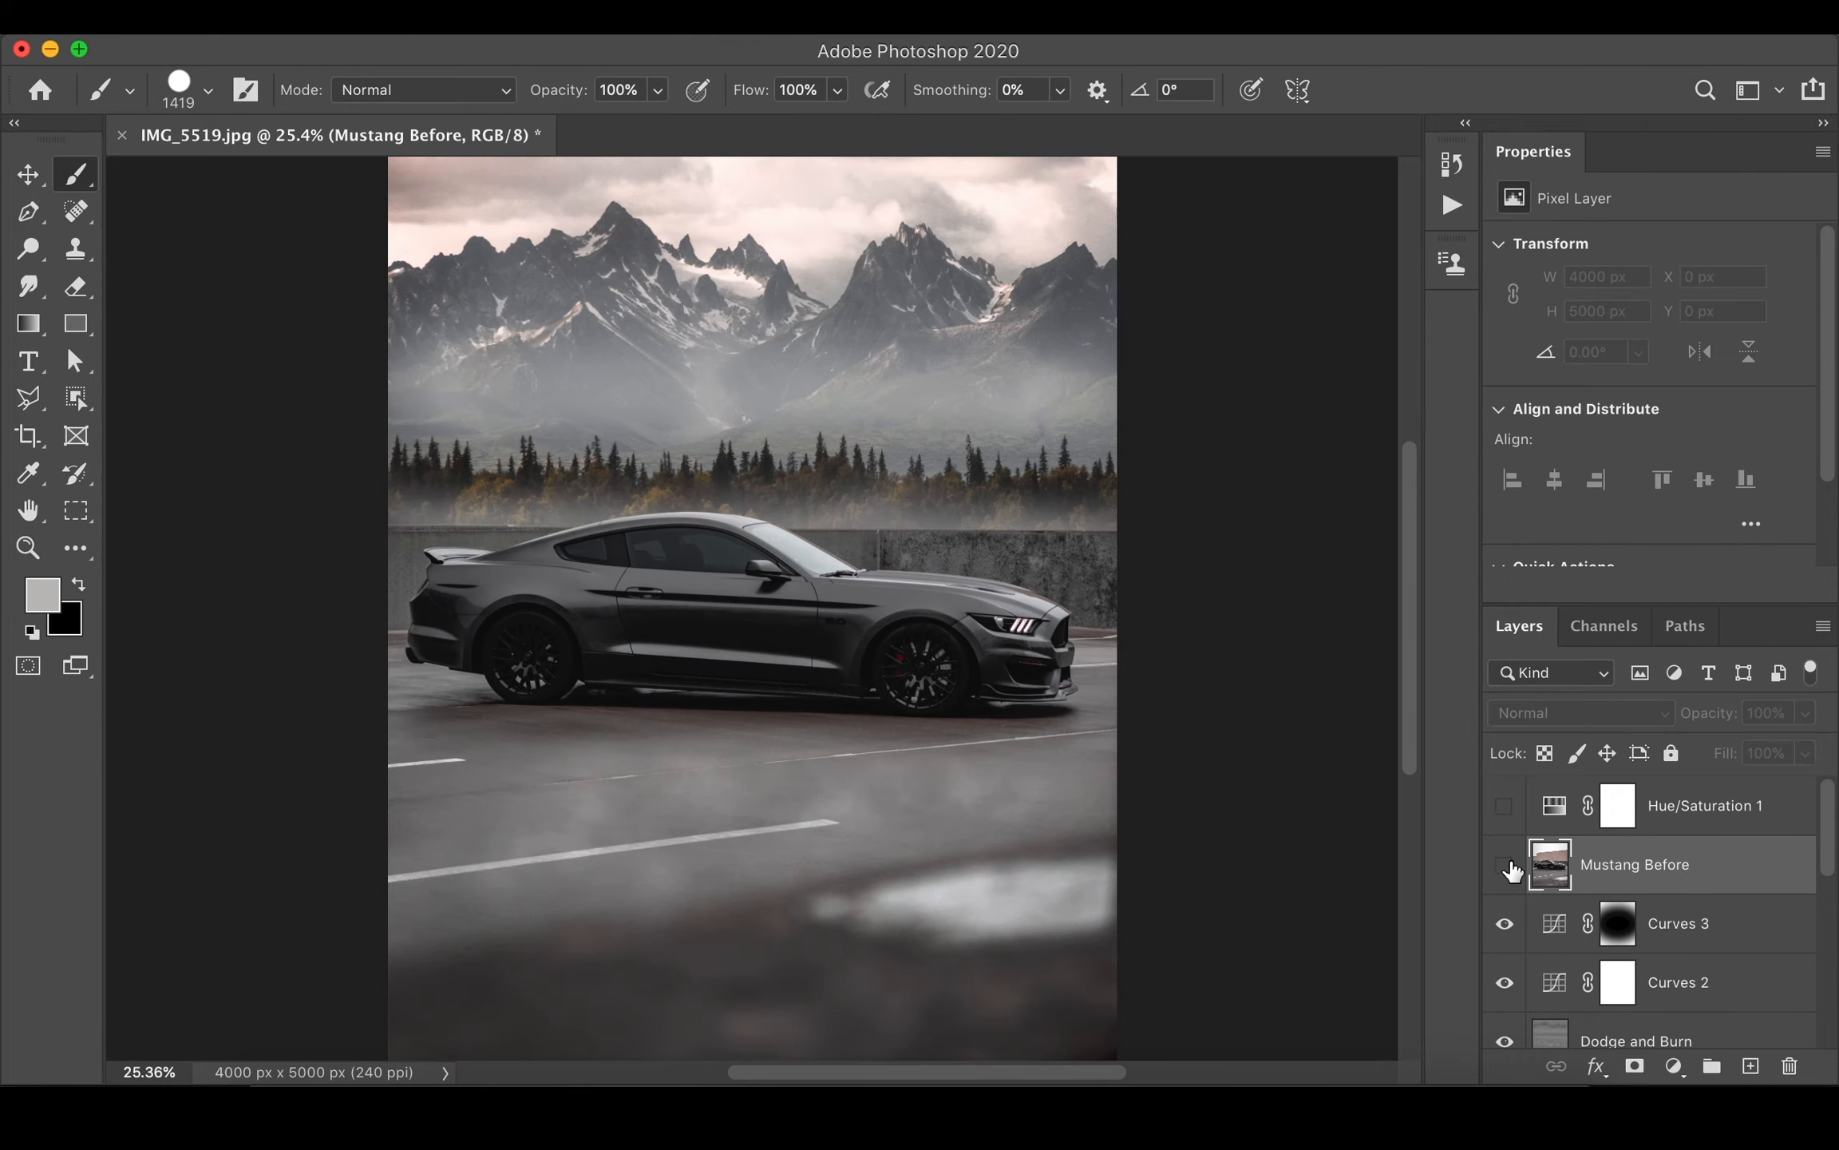